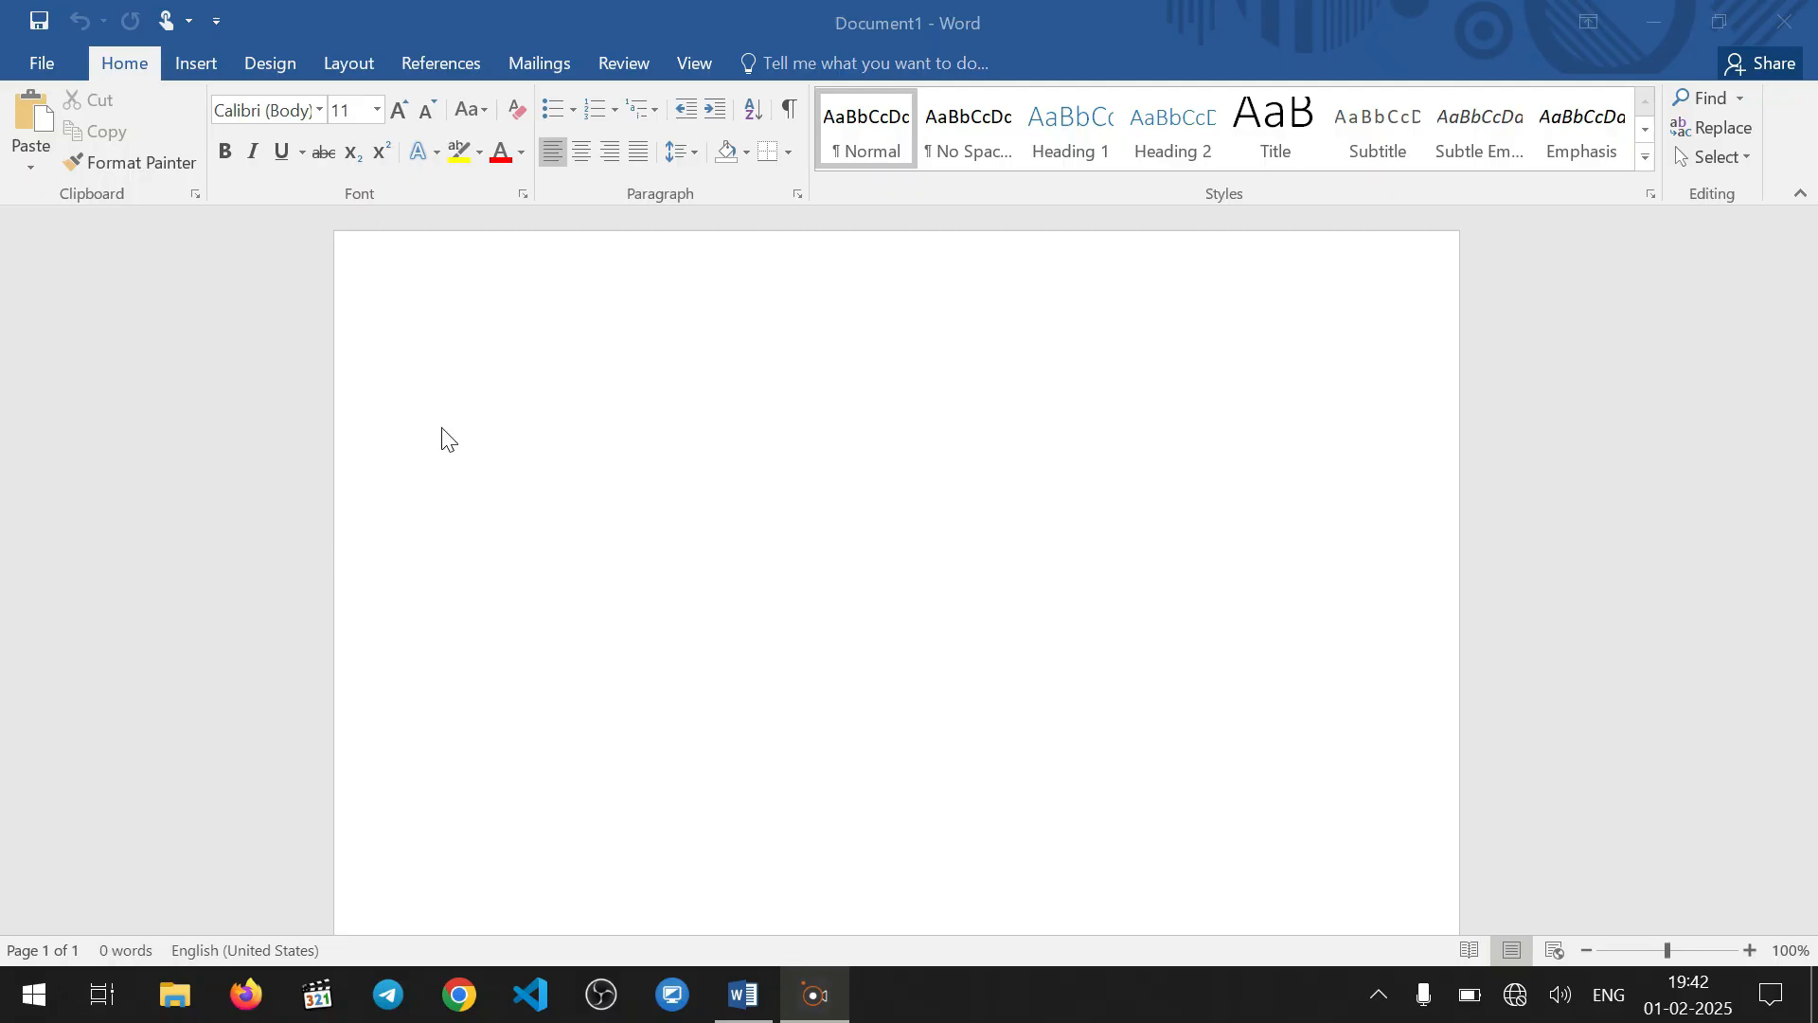
# Apply Narrow page margins and switch the page orientation to Landscape
pyautogui.click(356, 62)
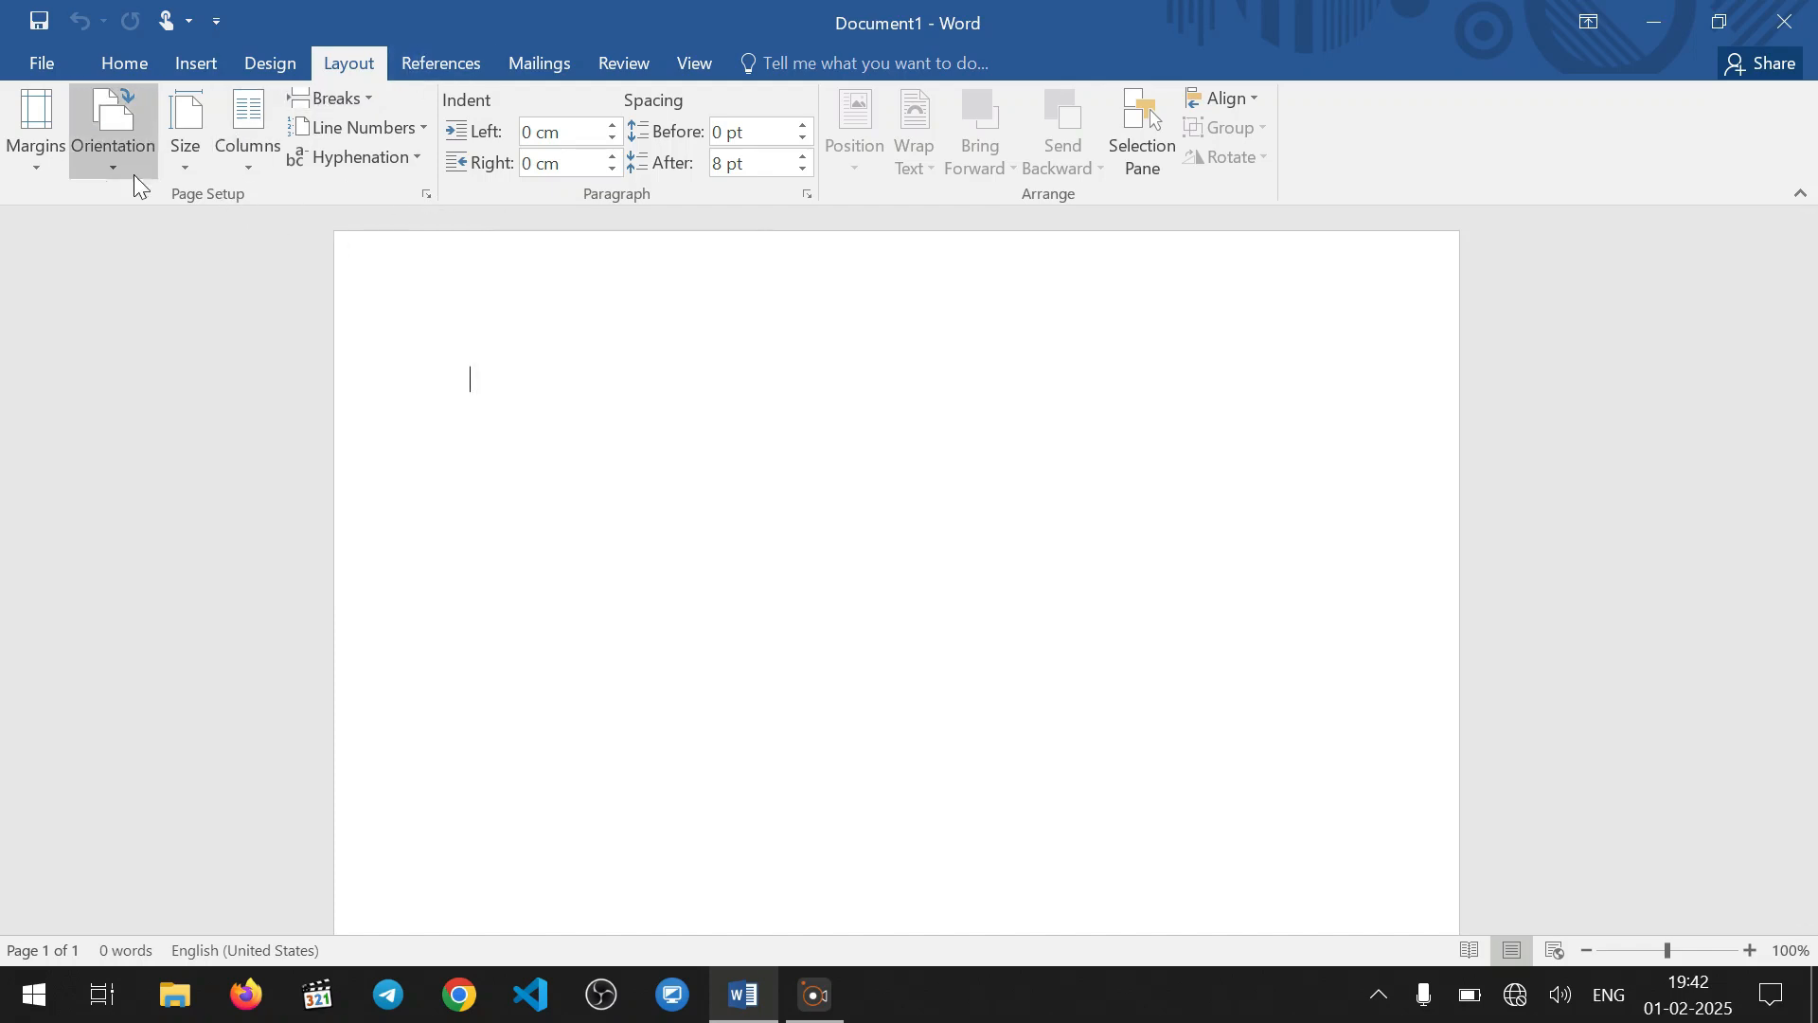
pyautogui.click(29, 167)
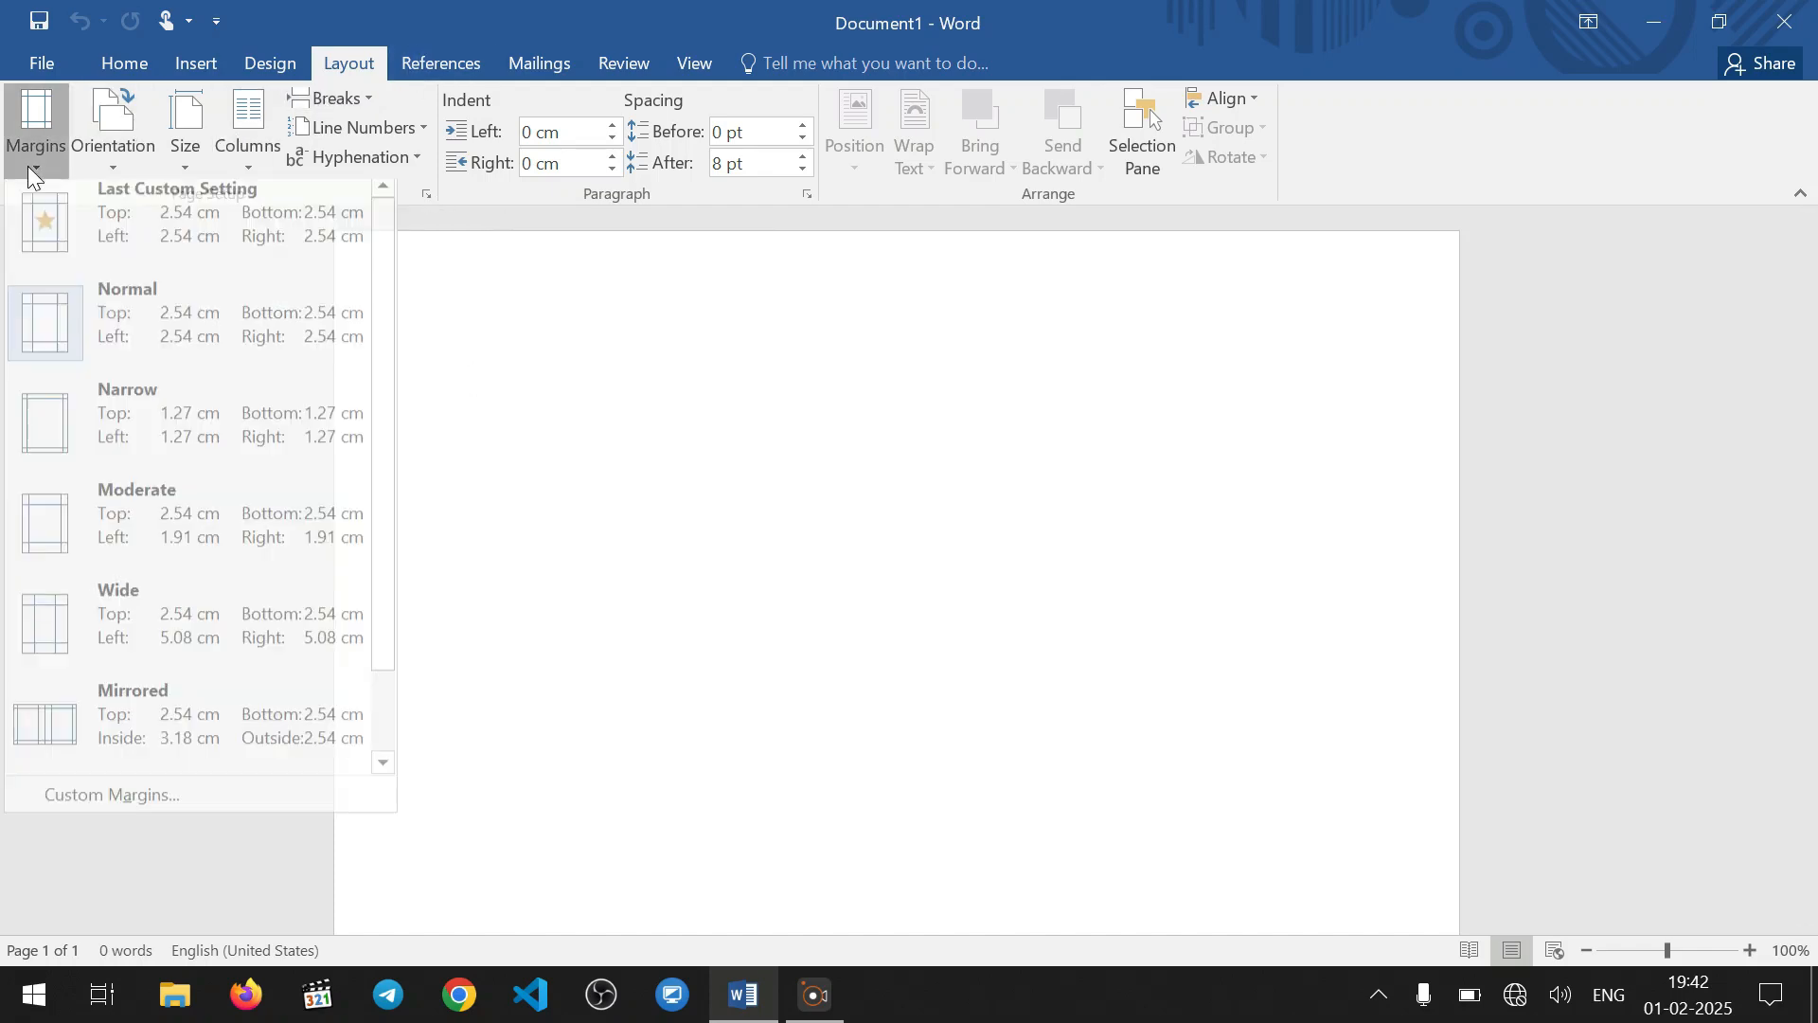
pyautogui.click(186, 421)
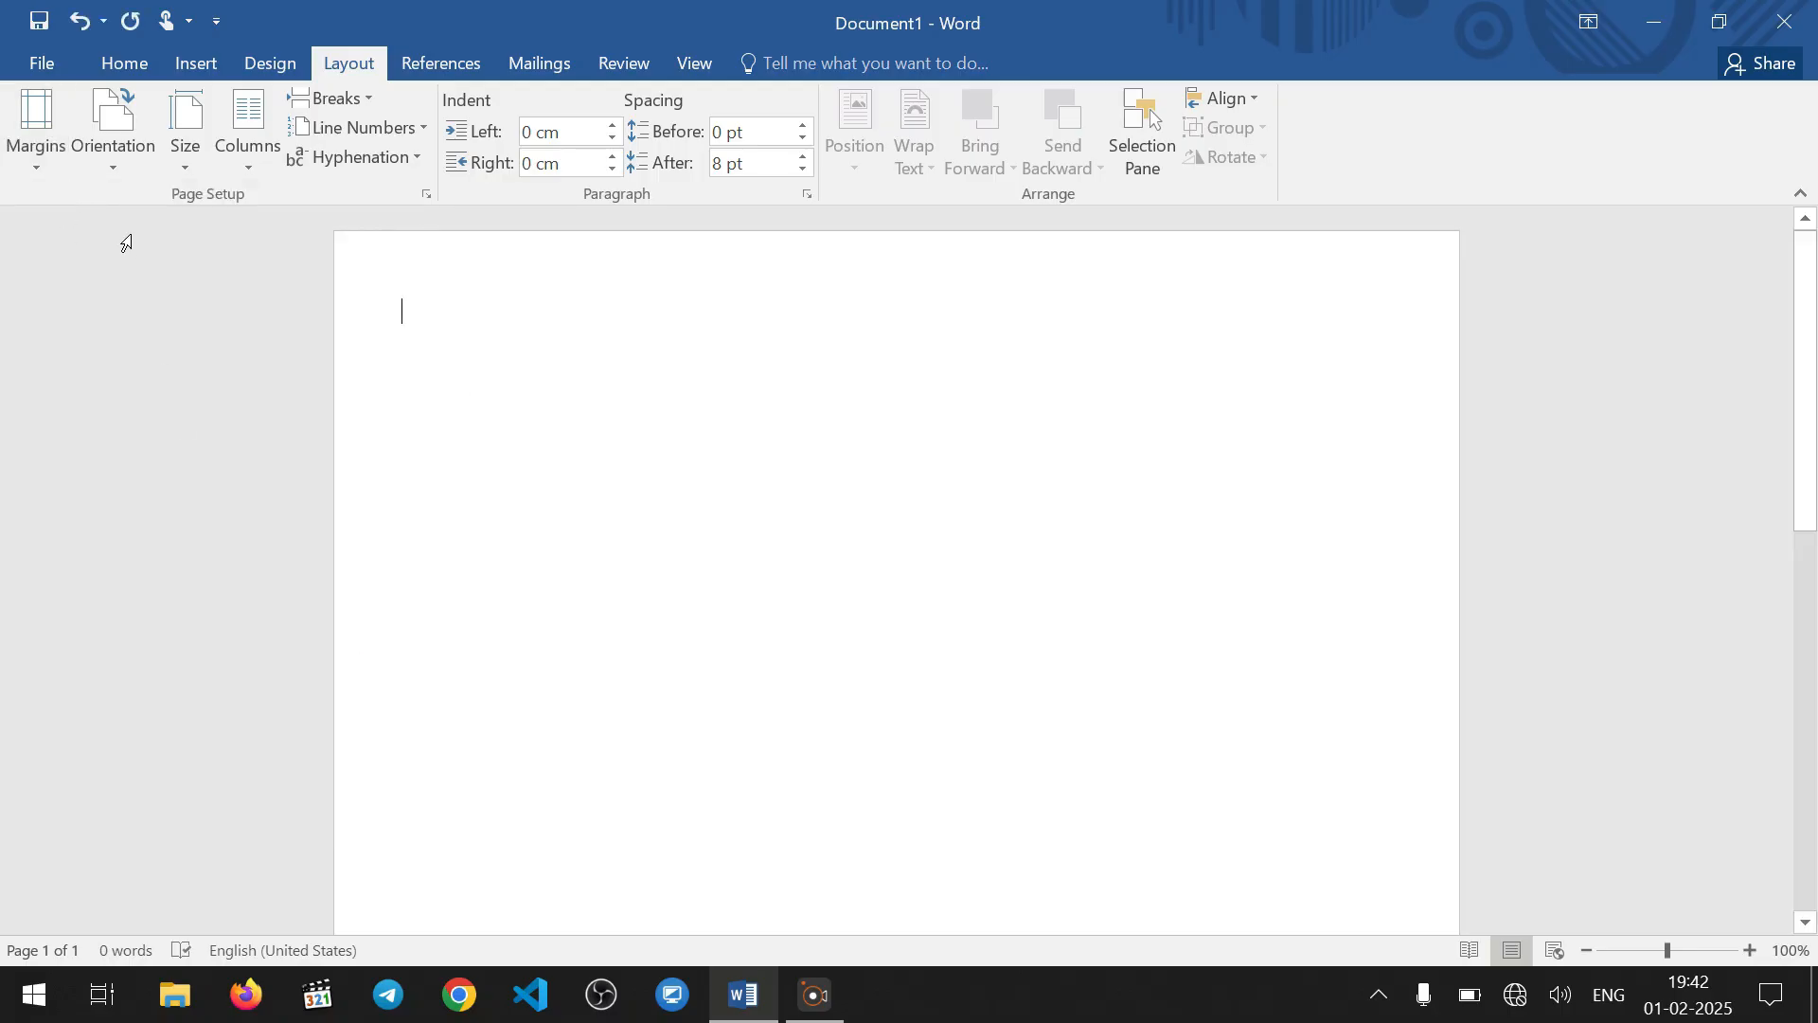
pyautogui.click(106, 159)
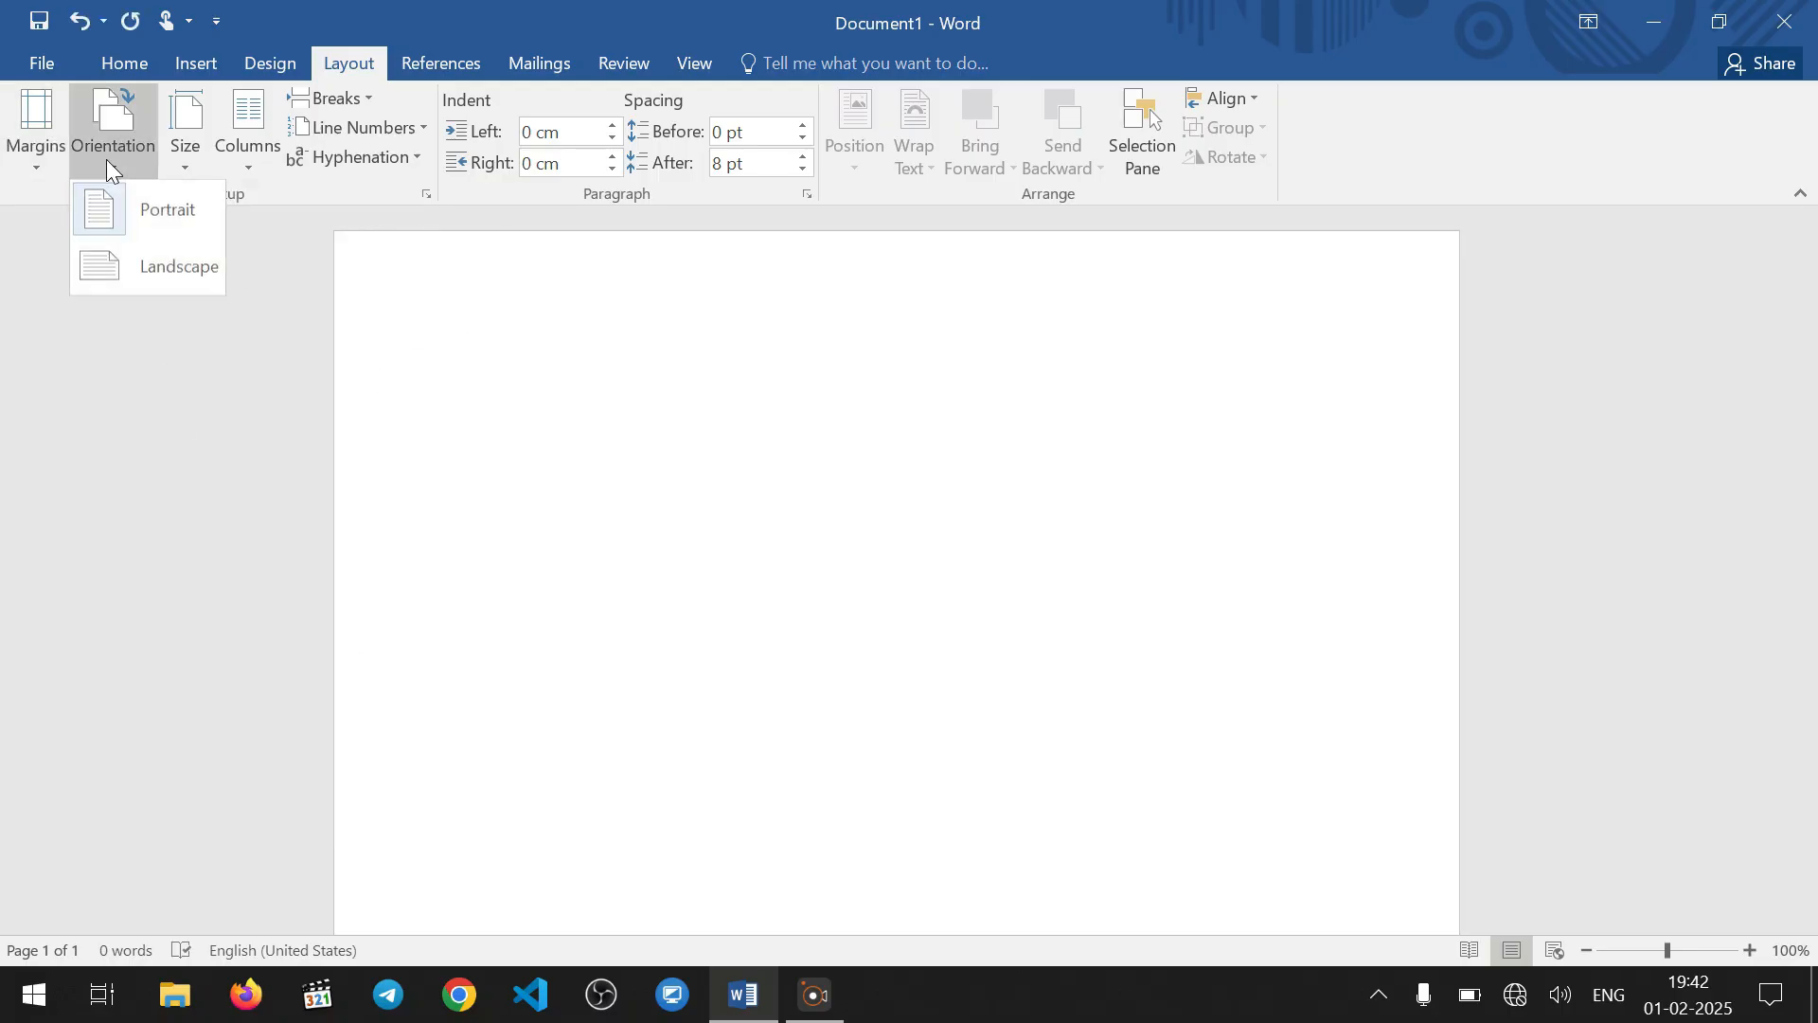
pyautogui.click(180, 269)
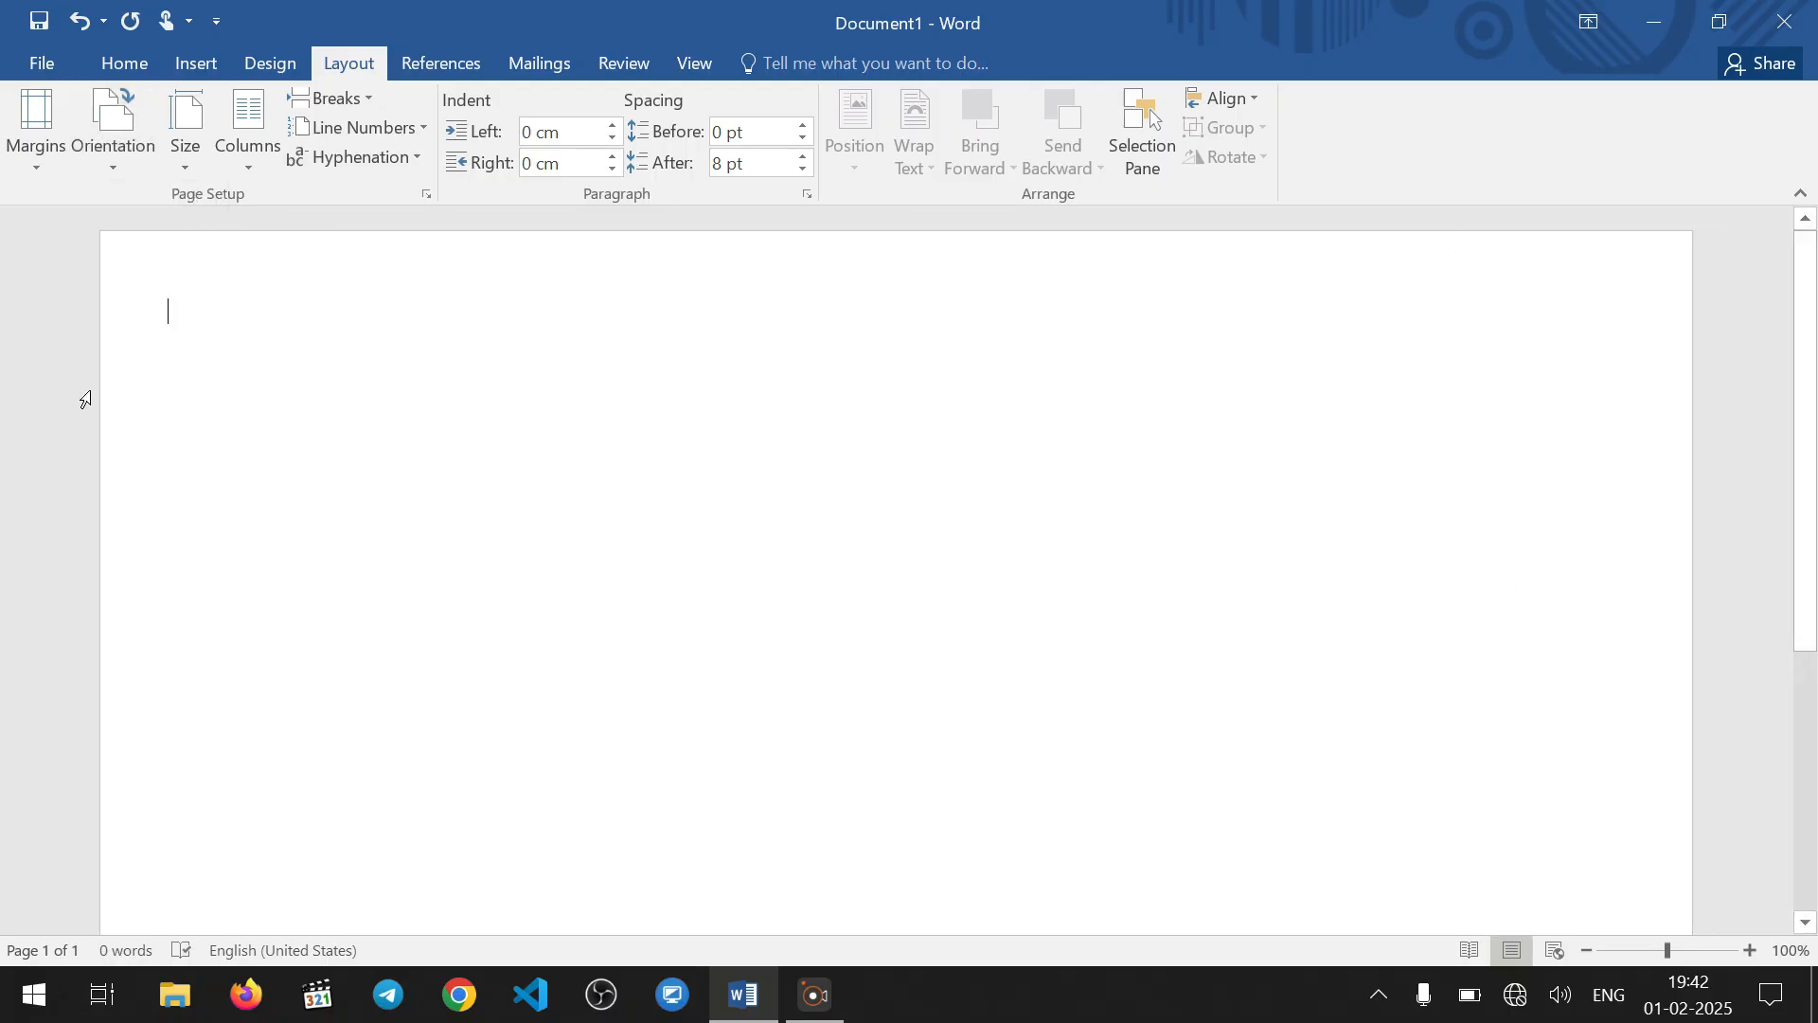
# Set a custom paper size 8 in wide and 3.5 in high for the whole document
pyautogui.click(176, 161)
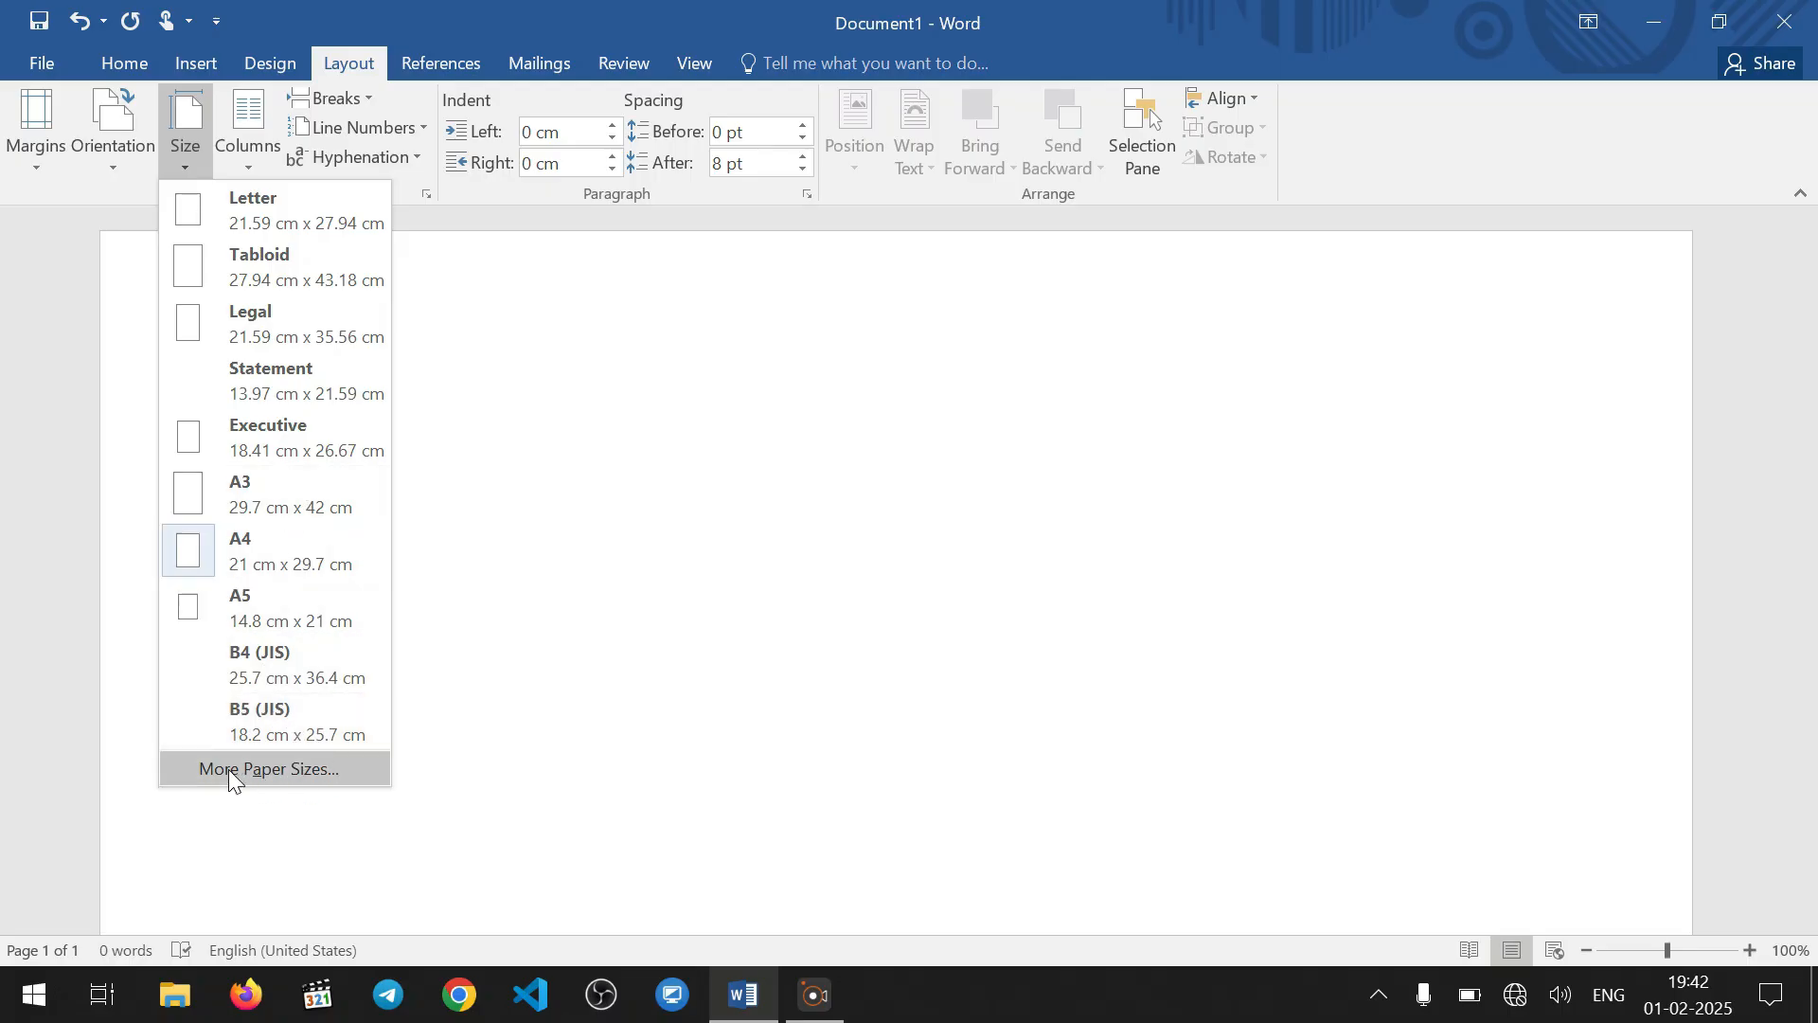
pyautogui.click(260, 769)
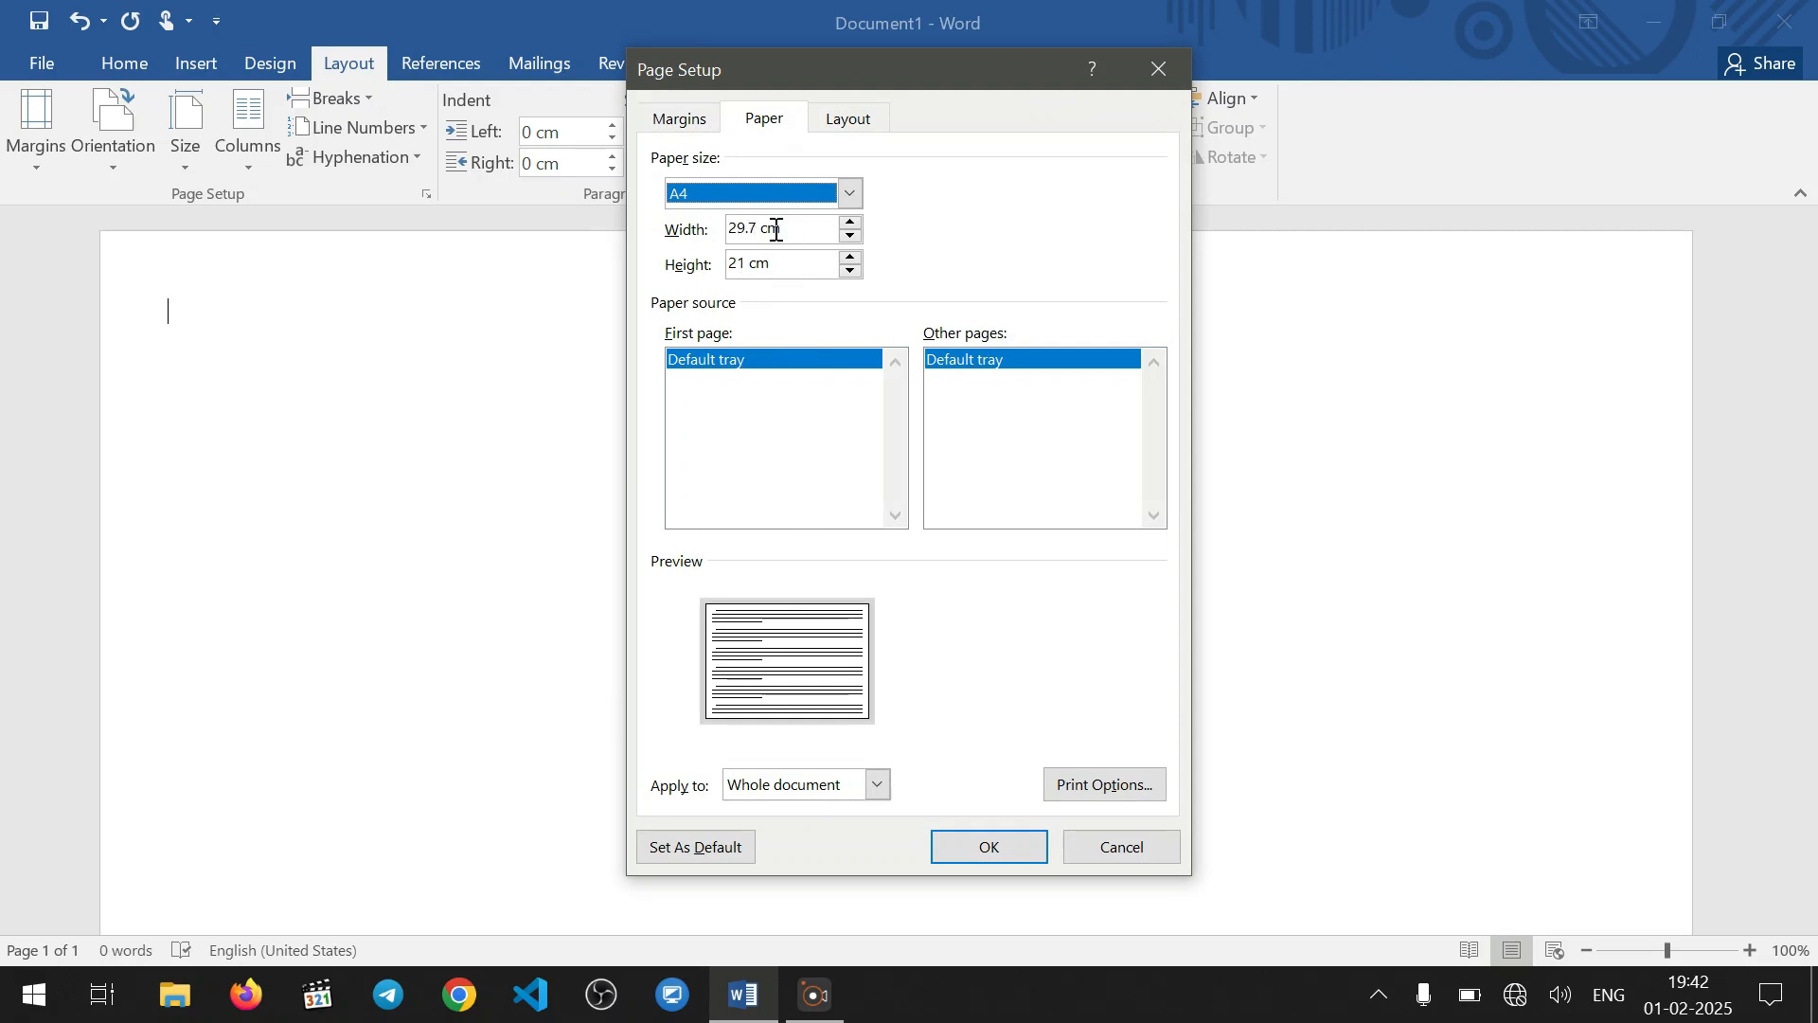
pyautogui.moveTo(797, 230); pyautogui.dragTo(637, 224)
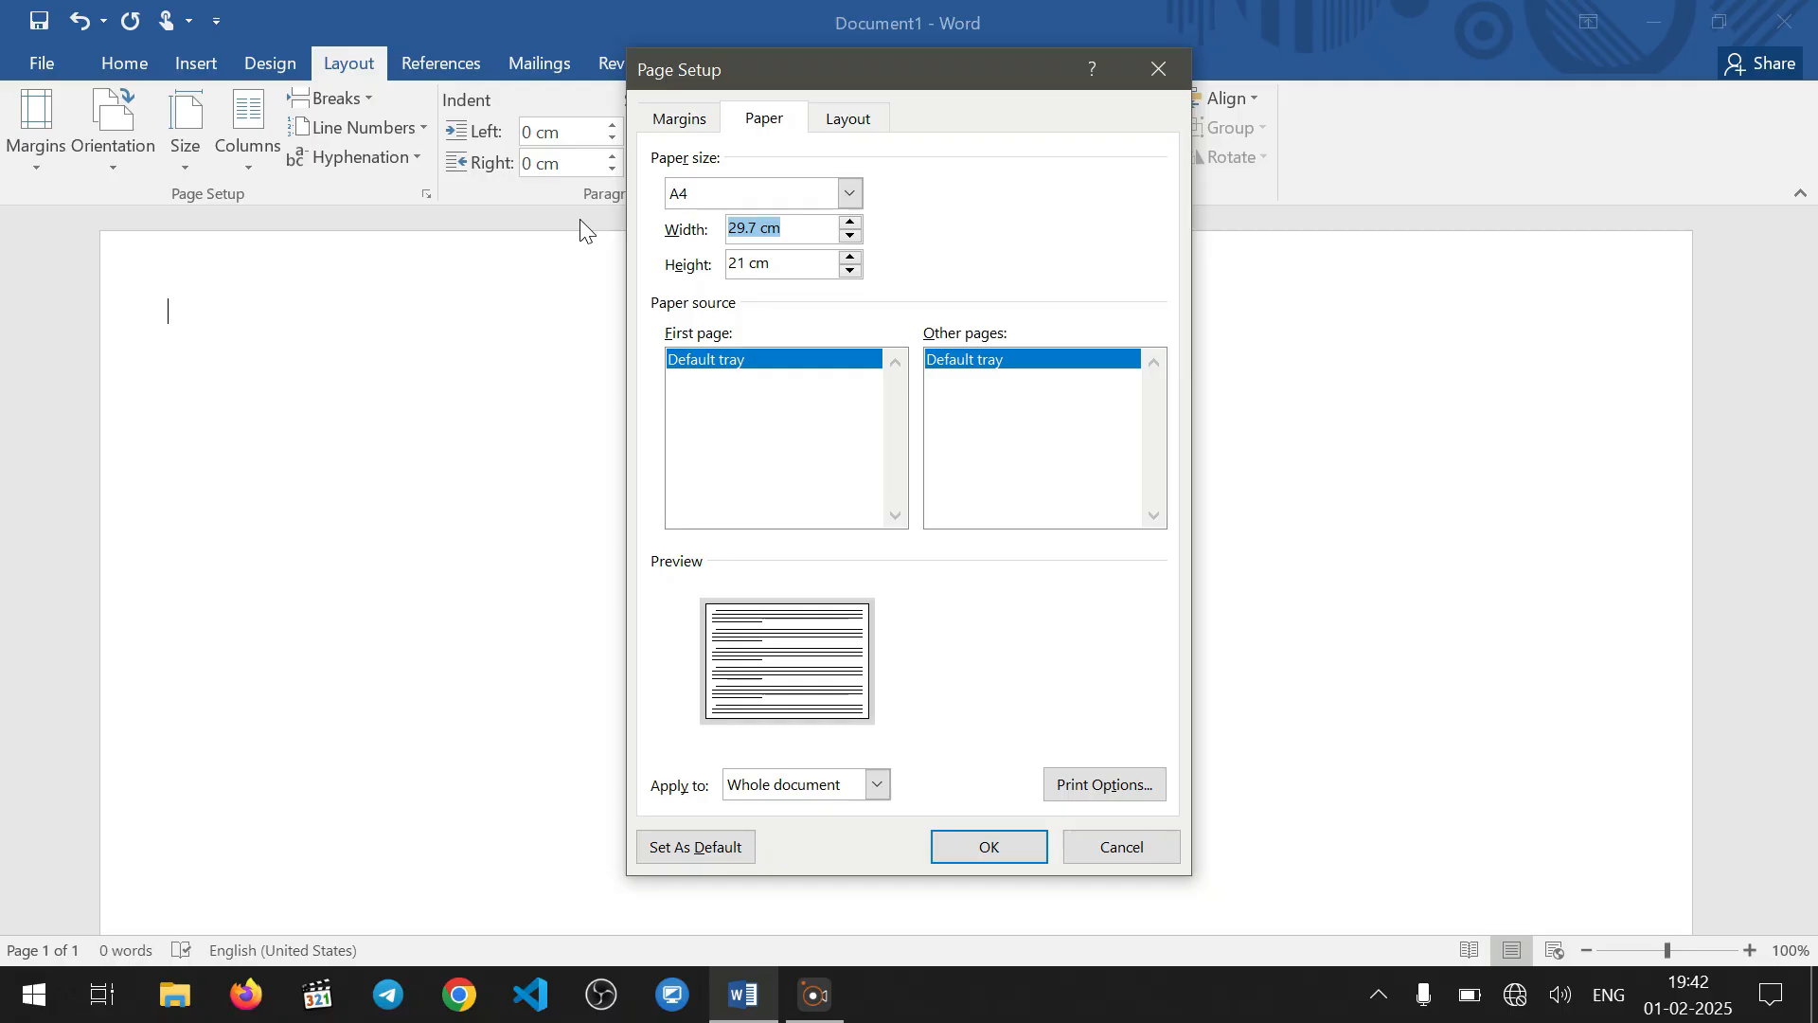
pyautogui.write('8')
pyautogui.moveTo(772, 265); pyautogui.dragTo(602, 265)
pyautogui.write('3')
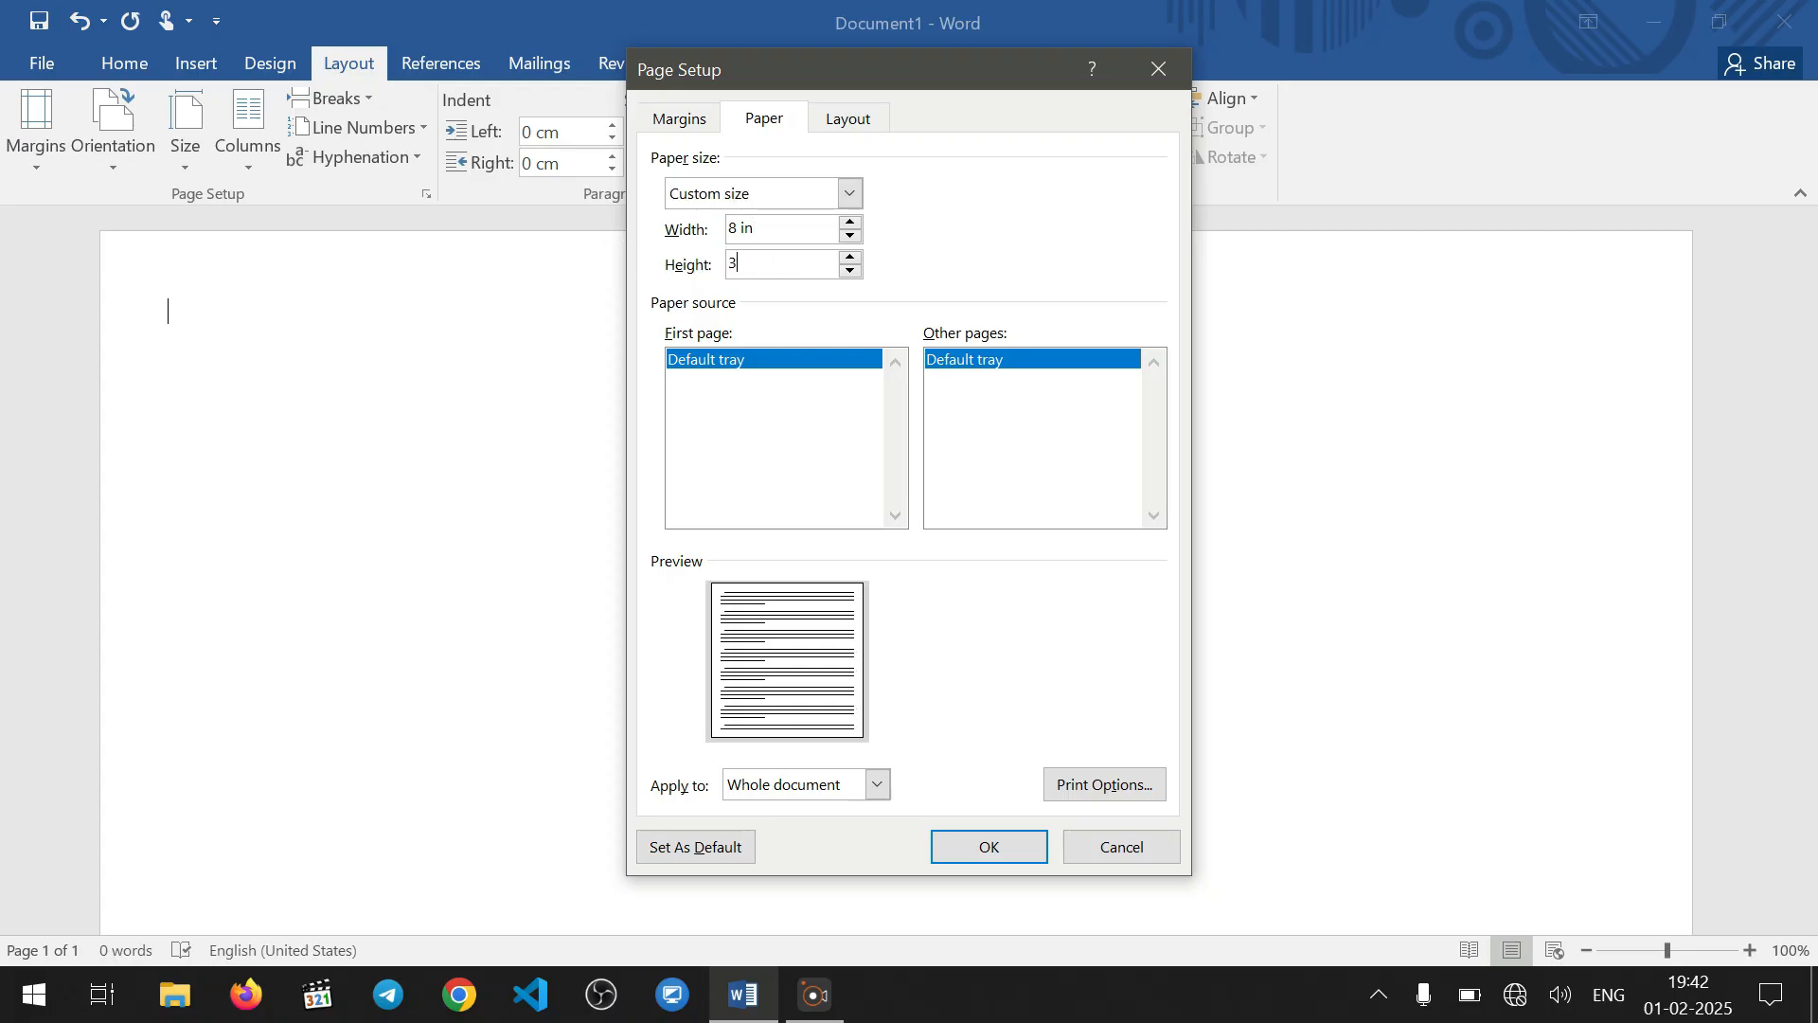
pyautogui.write('.5 in')
pyautogui.click(994, 849)
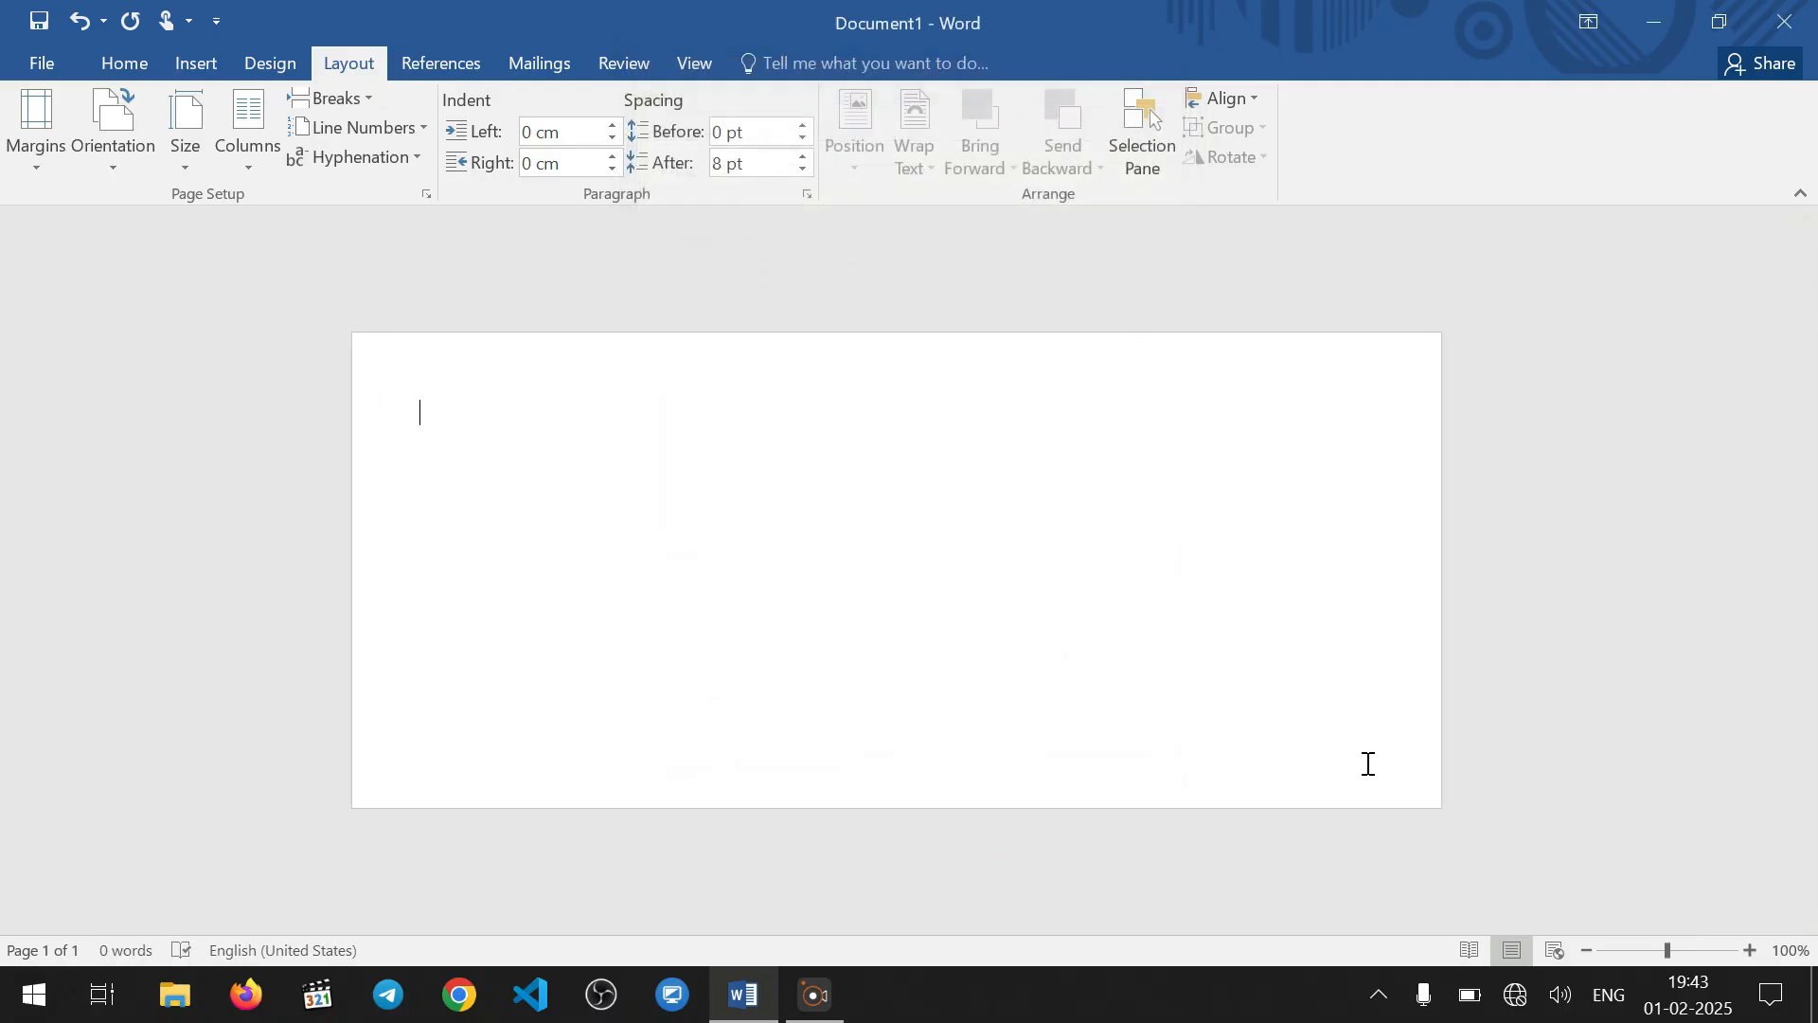
# Apply the standard Yellow as the page background color
pyautogui.click(1470, 899)
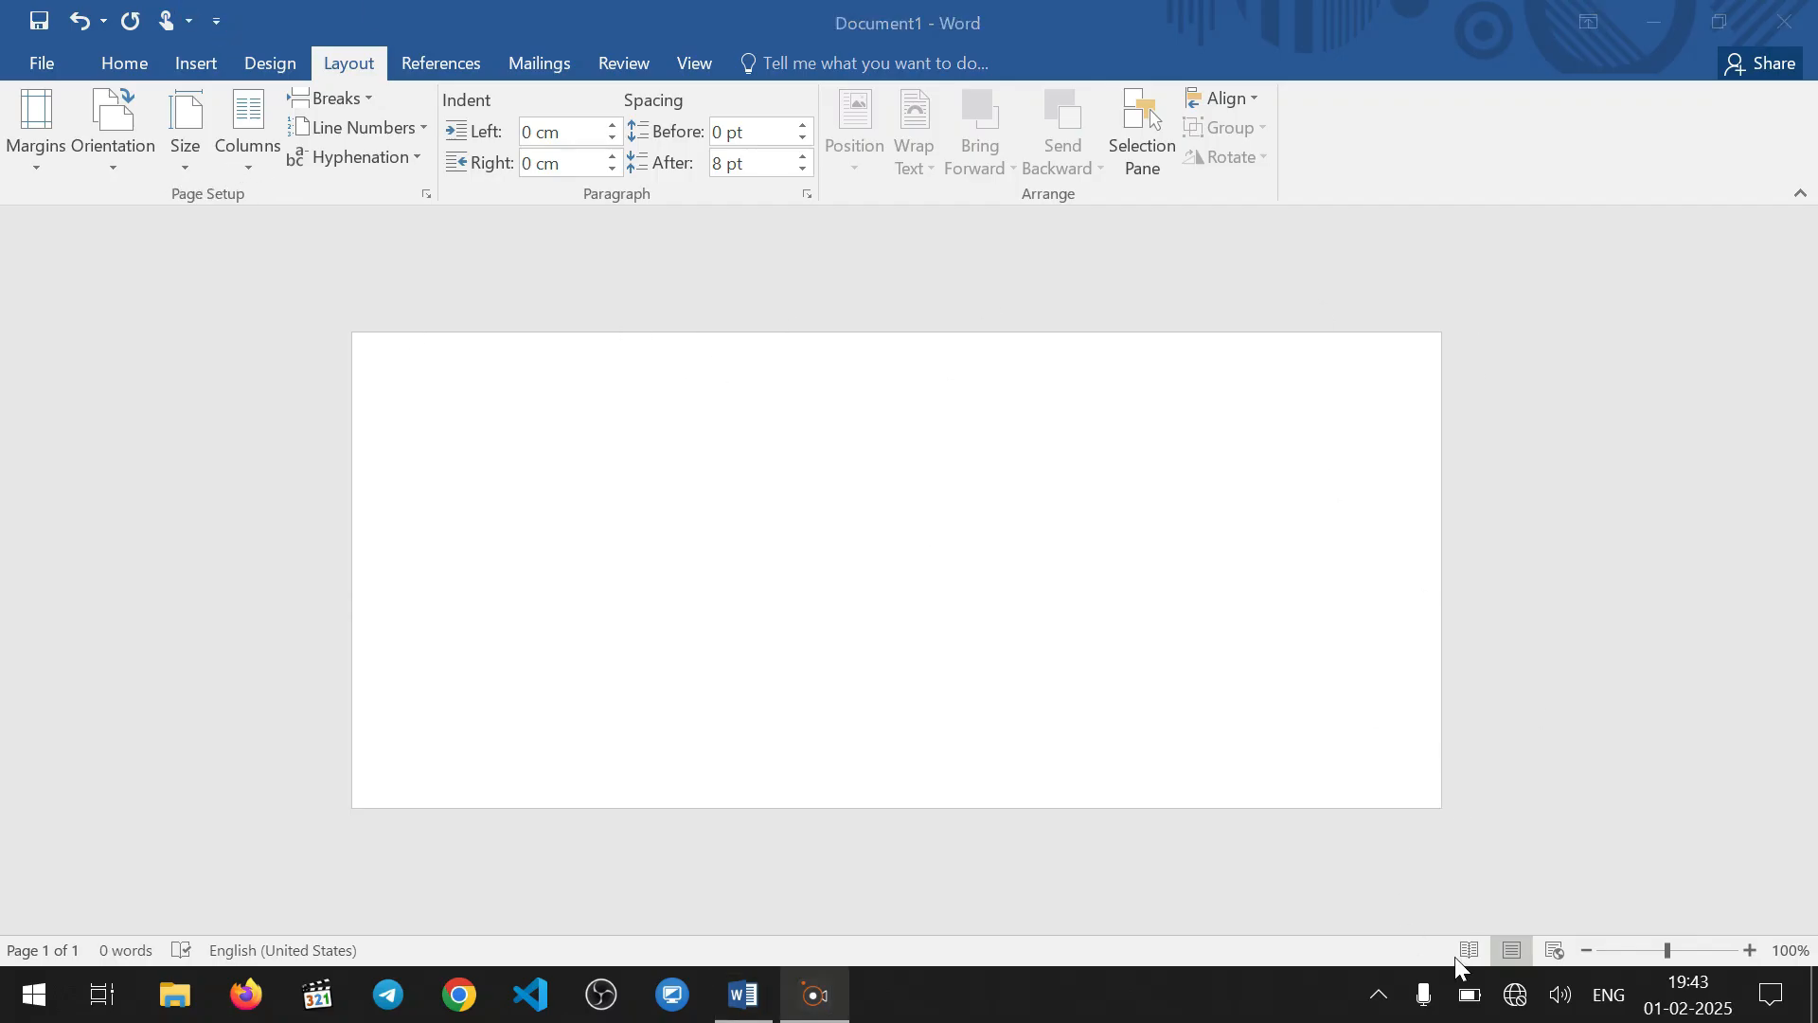
pyautogui.click(1751, 950)
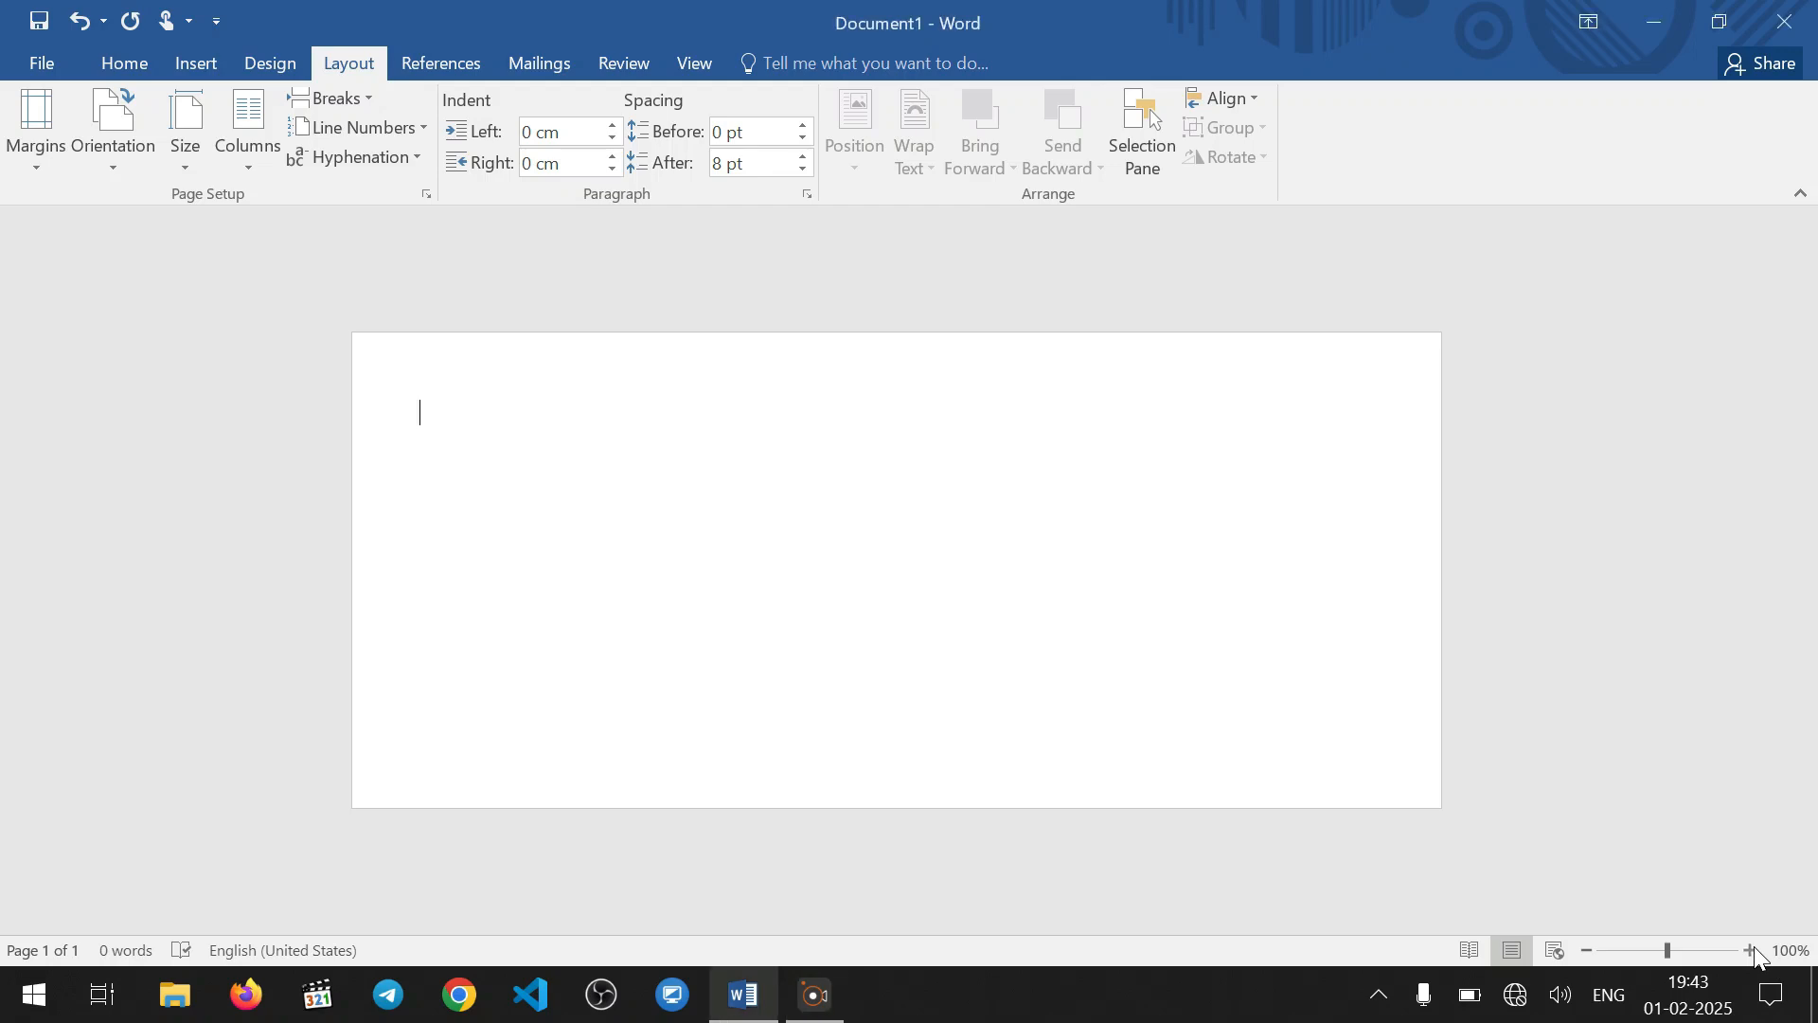
pyautogui.click(1751, 950)
pyautogui.click(1751, 950)
pyautogui.click(1751, 950)
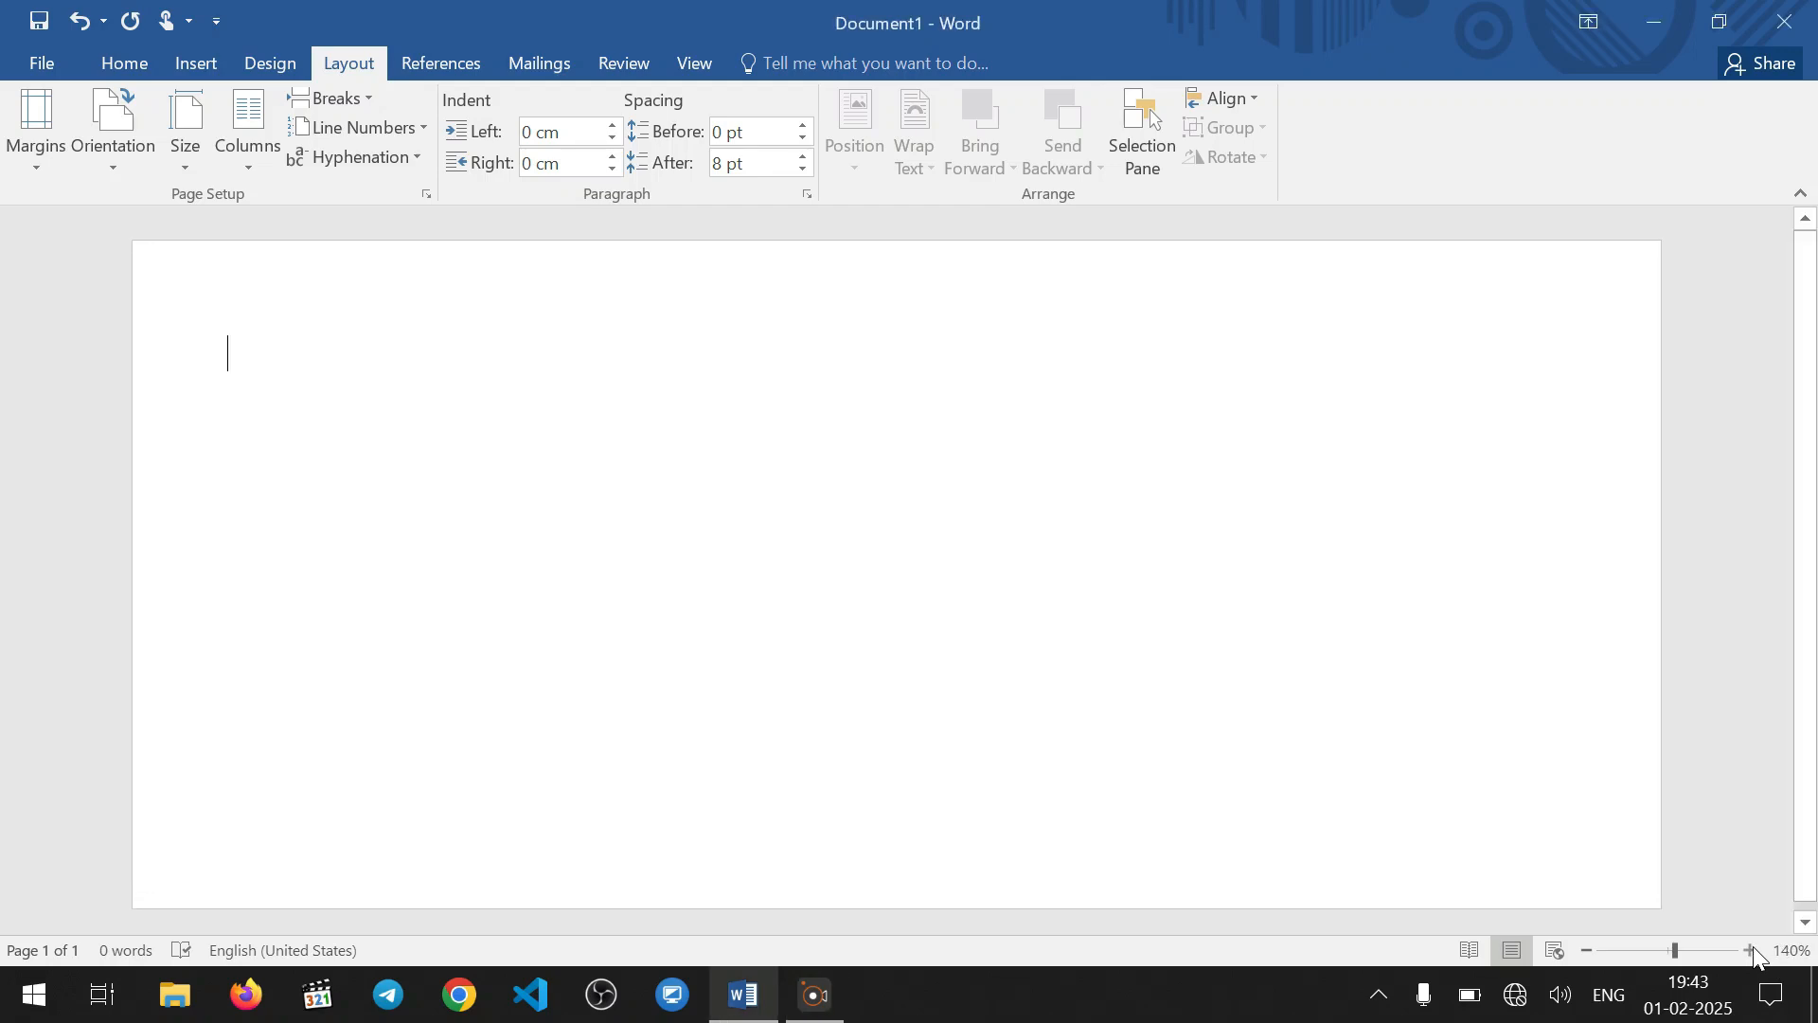
pyautogui.press('F9')
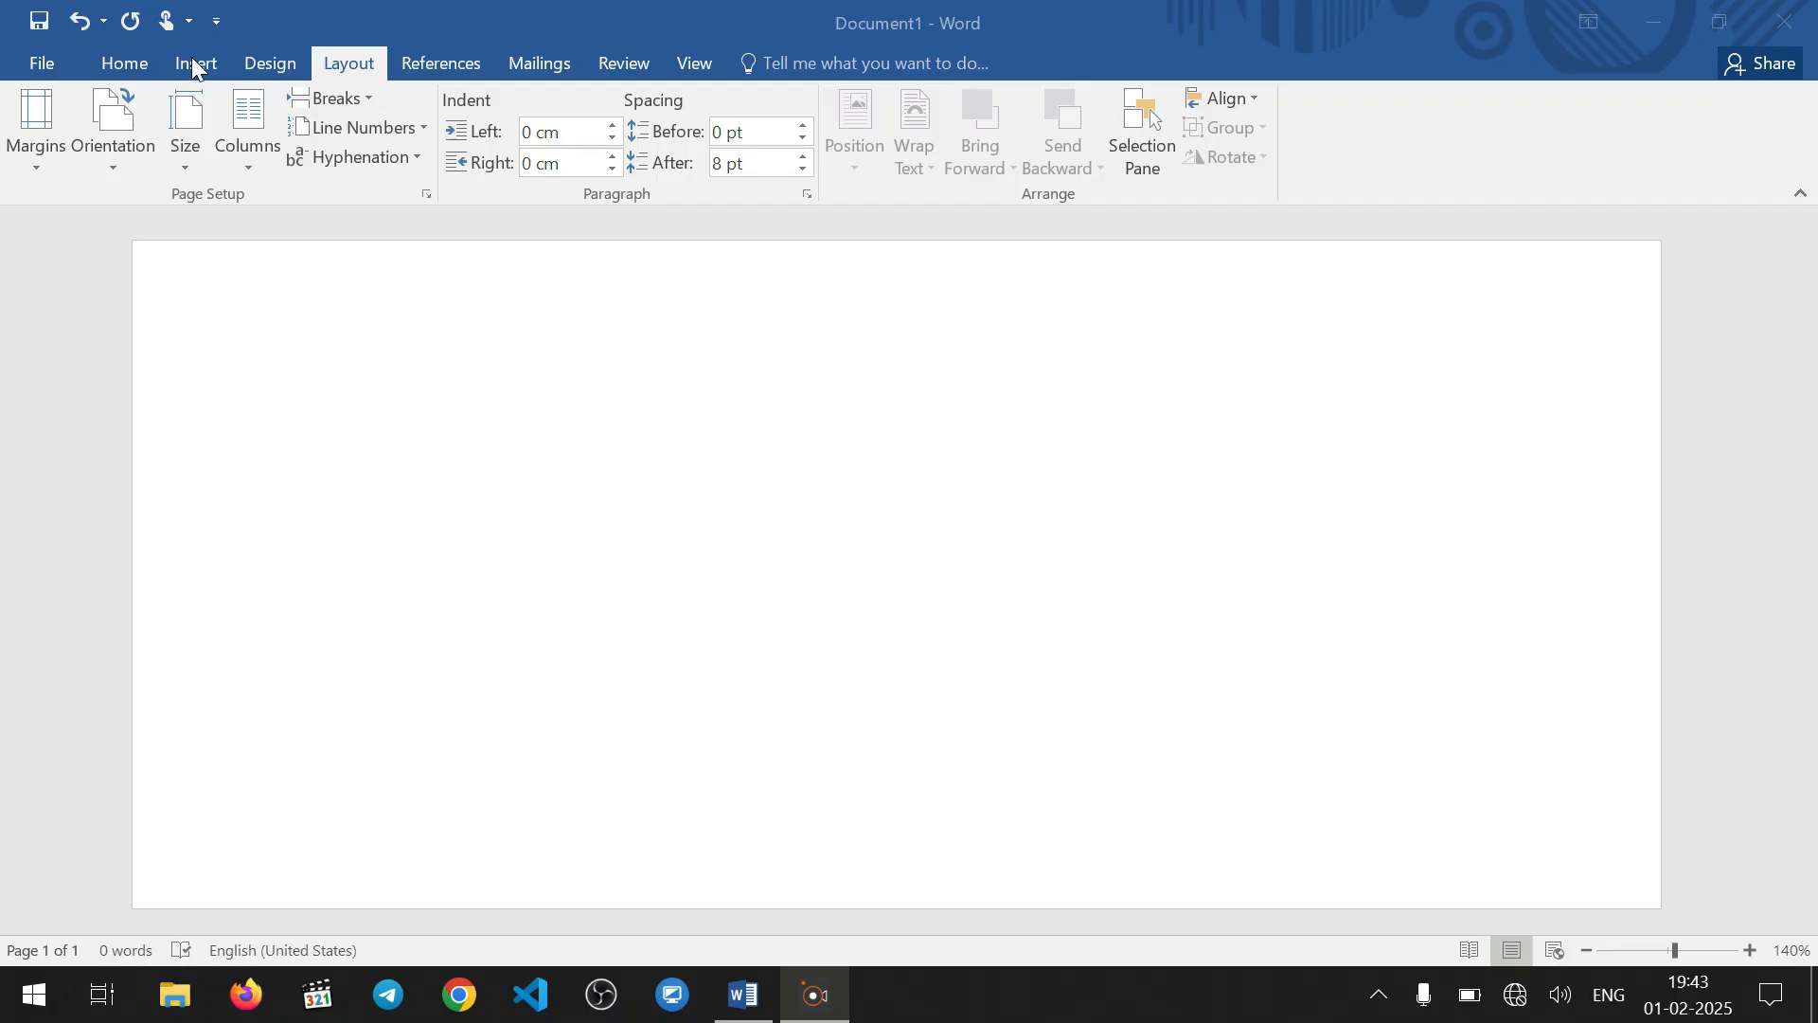
pyautogui.click(271, 64)
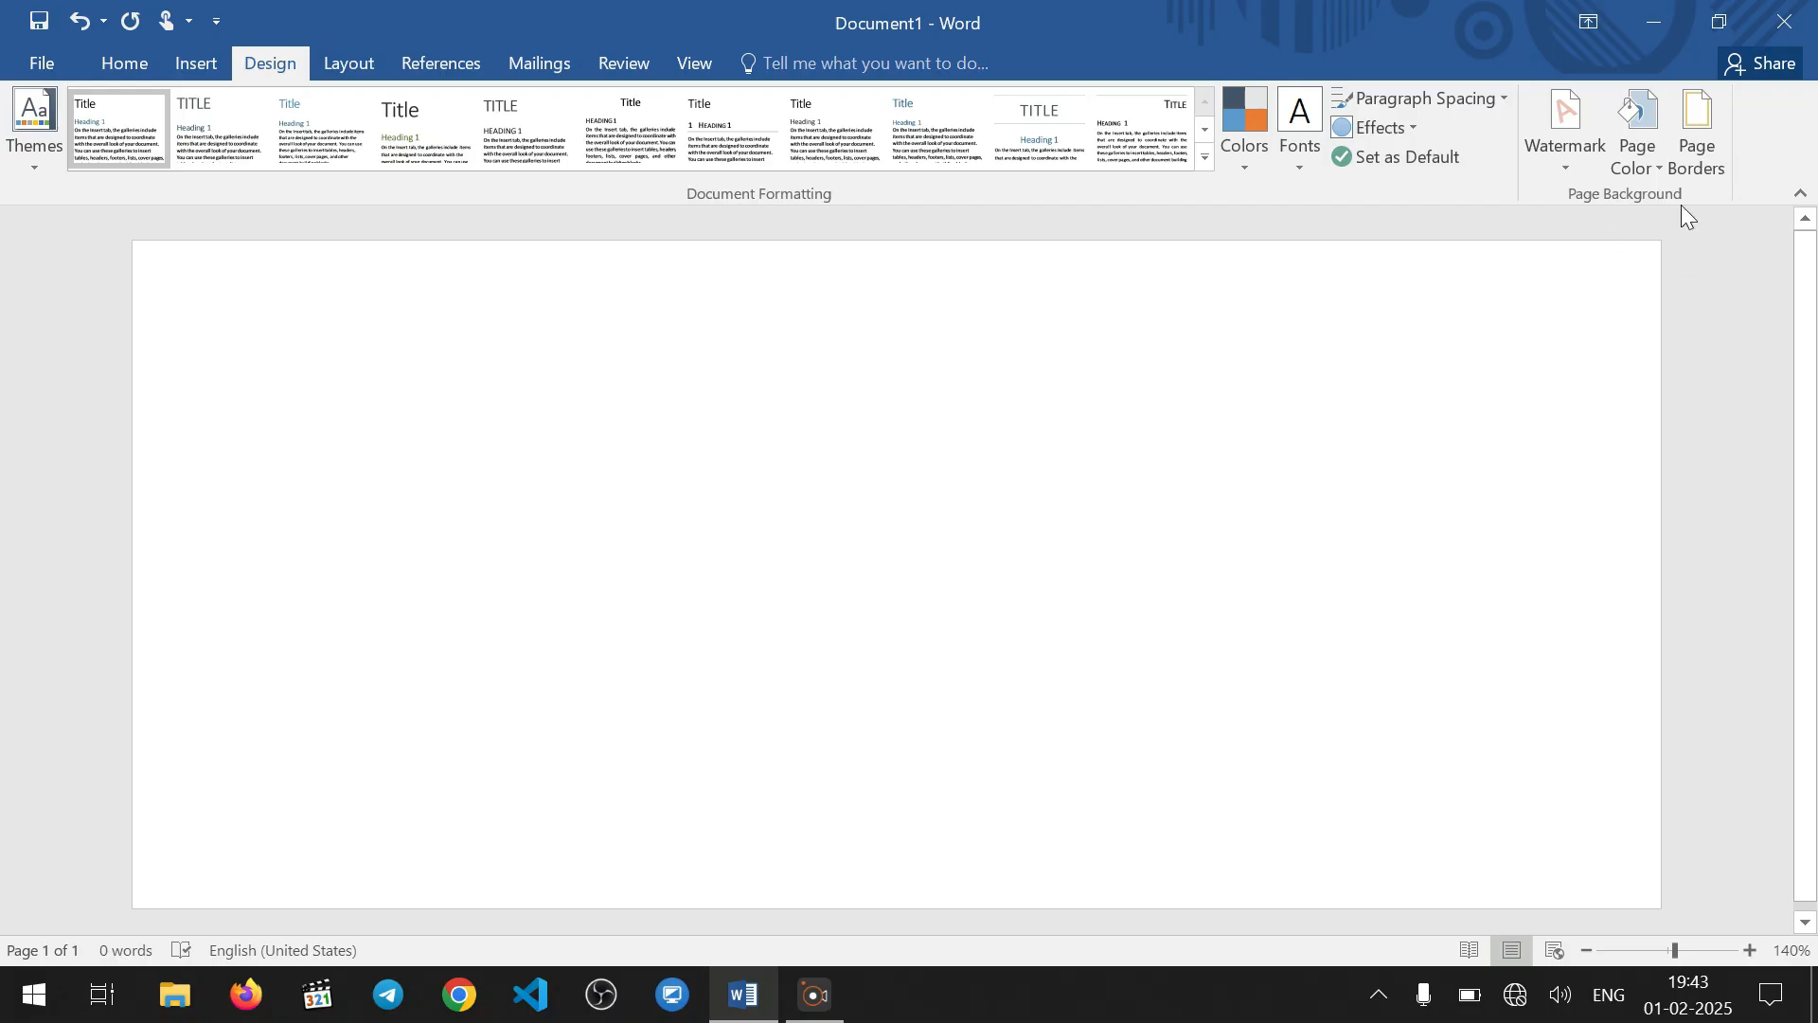
pyautogui.click(1628, 164)
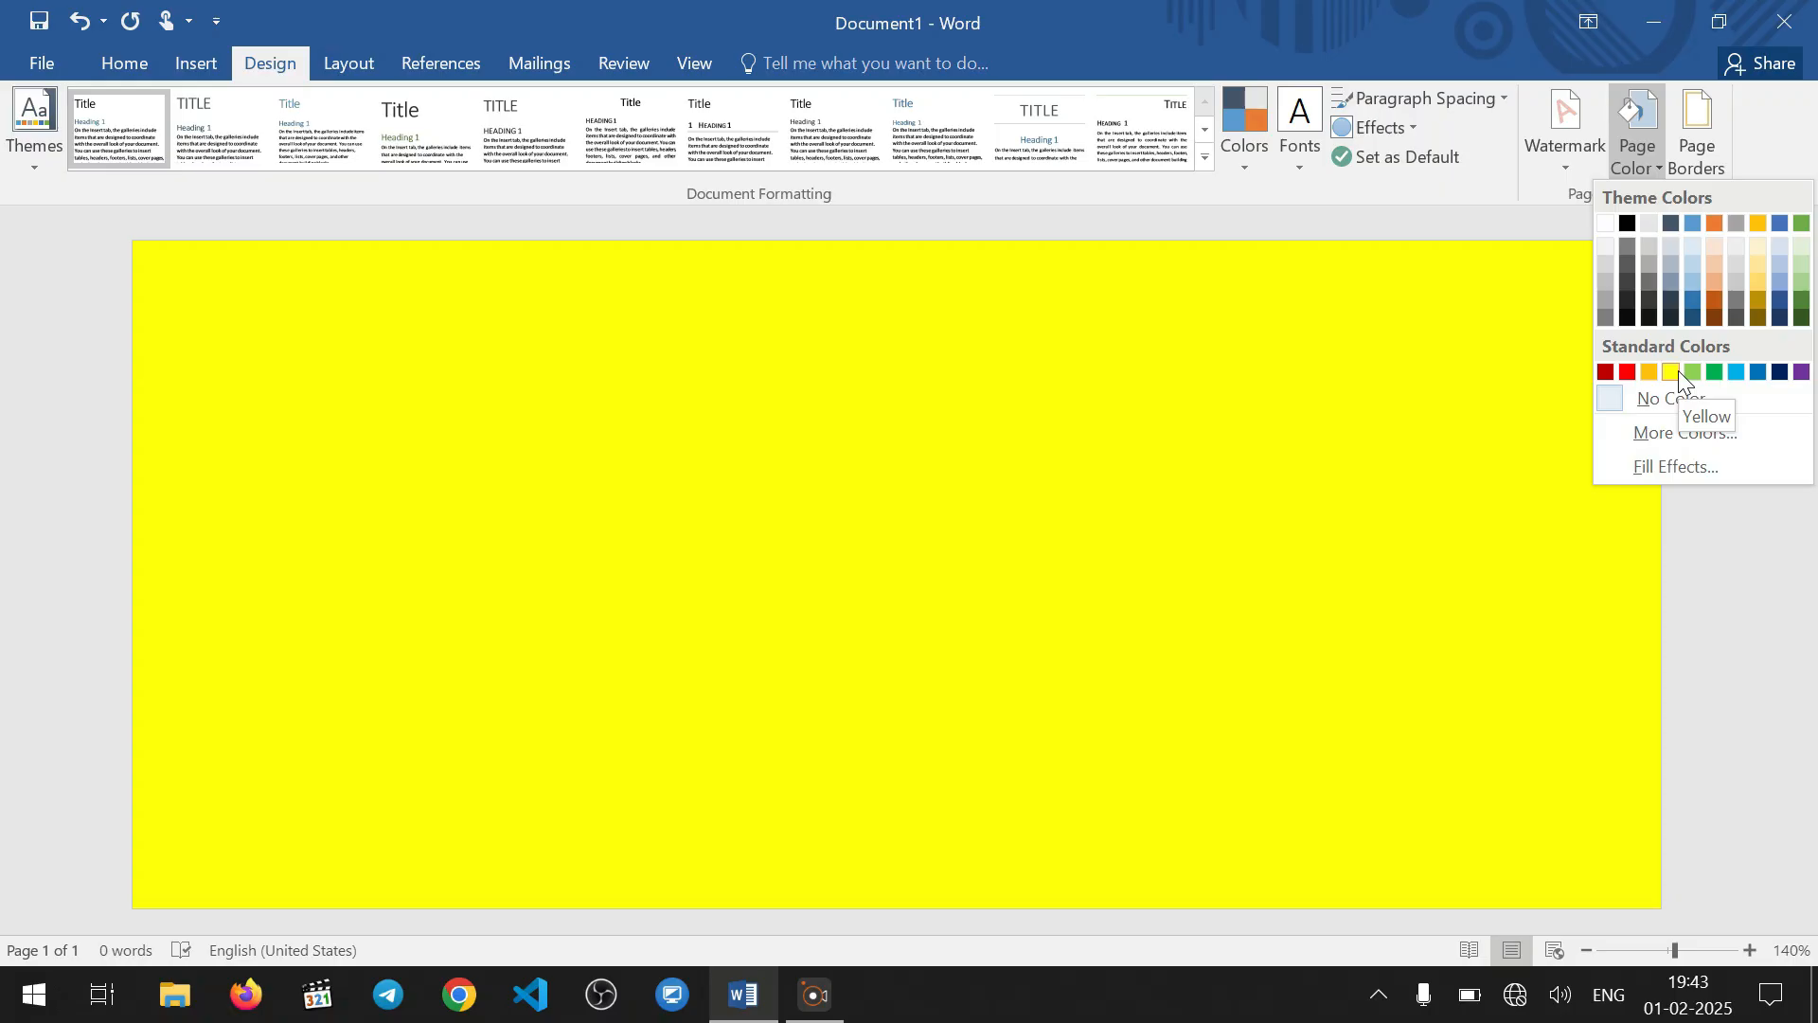
pyautogui.click(1678, 371)
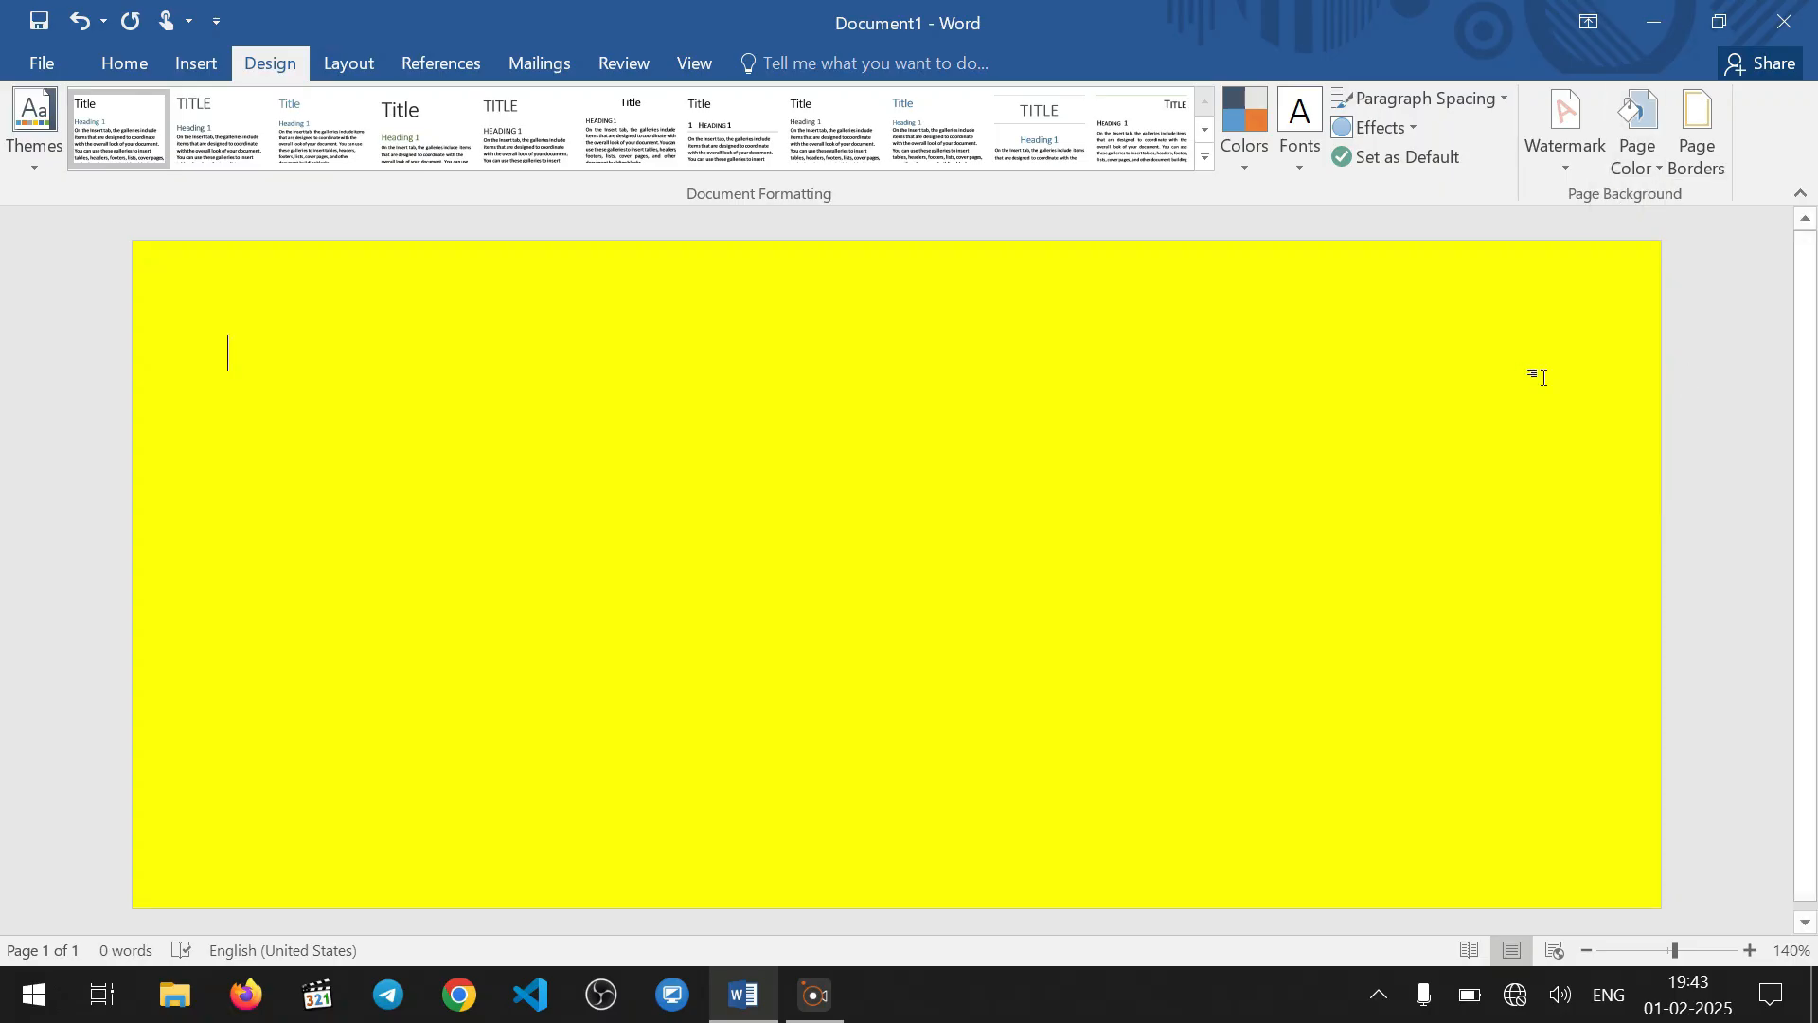
# Change the page background to a lighter yellow chosen from the additional standard colors
pyautogui.click(1650, 168)
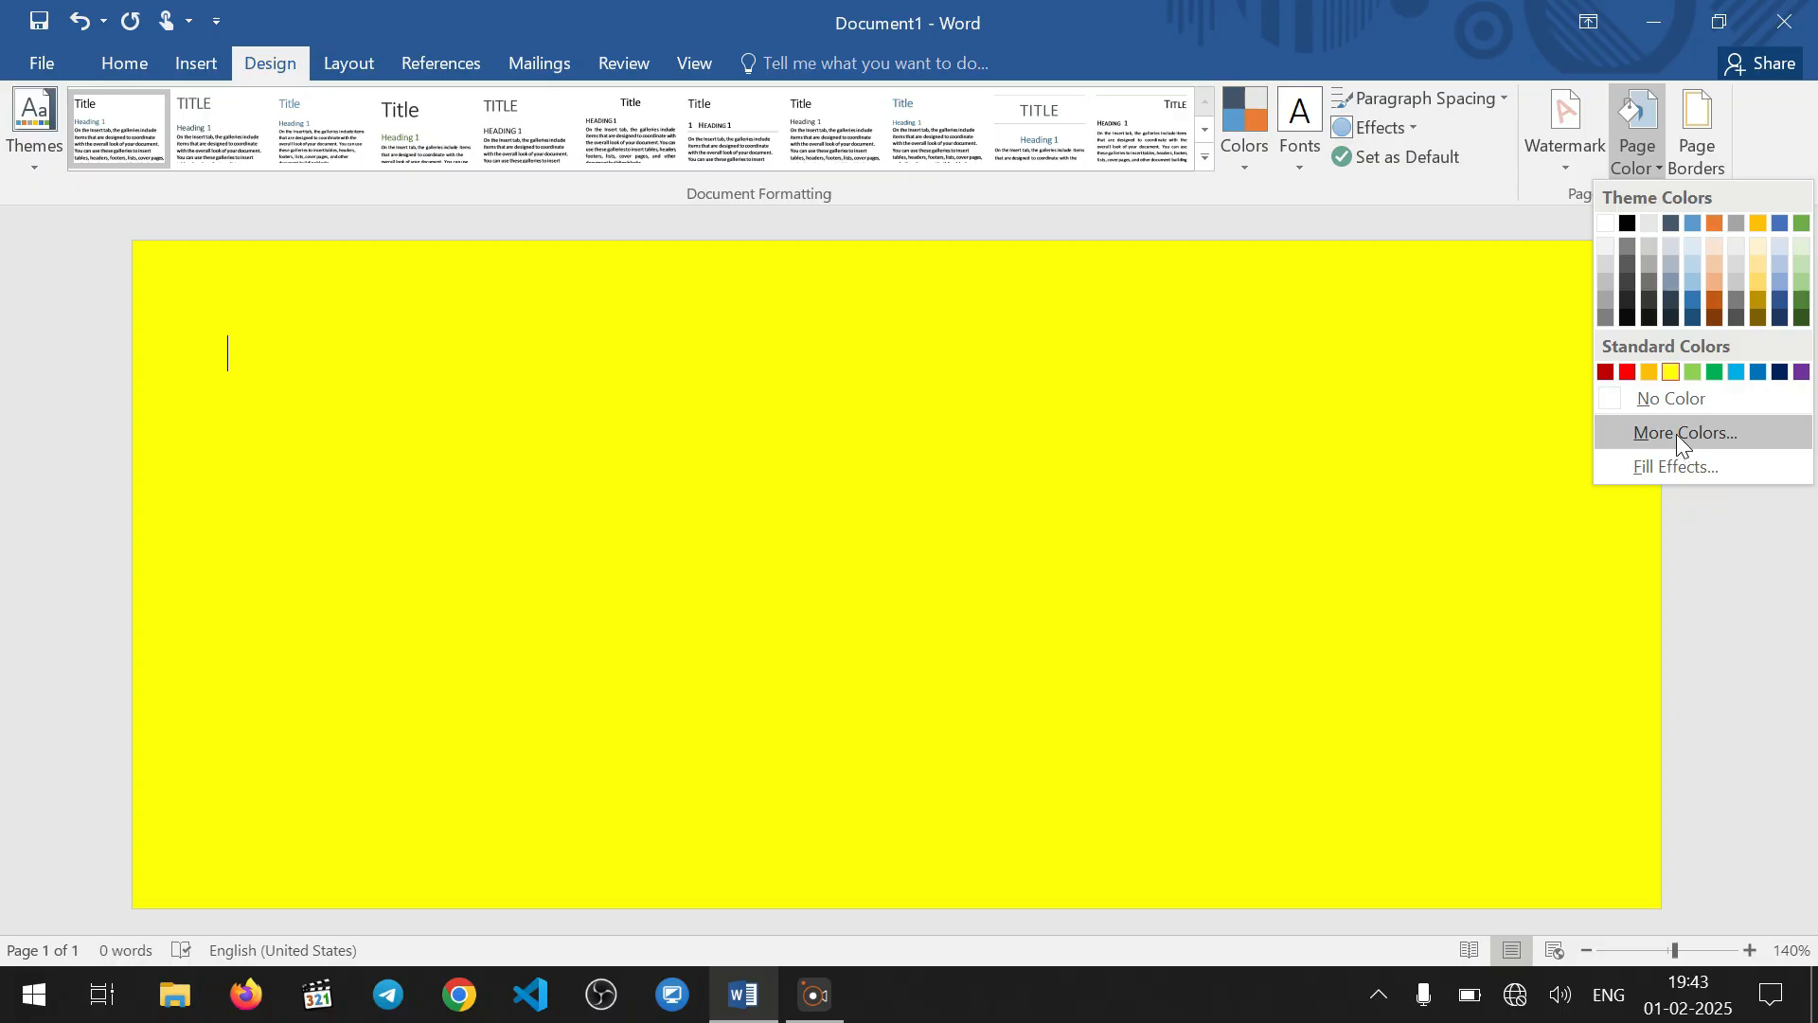
pyautogui.click(1676, 434)
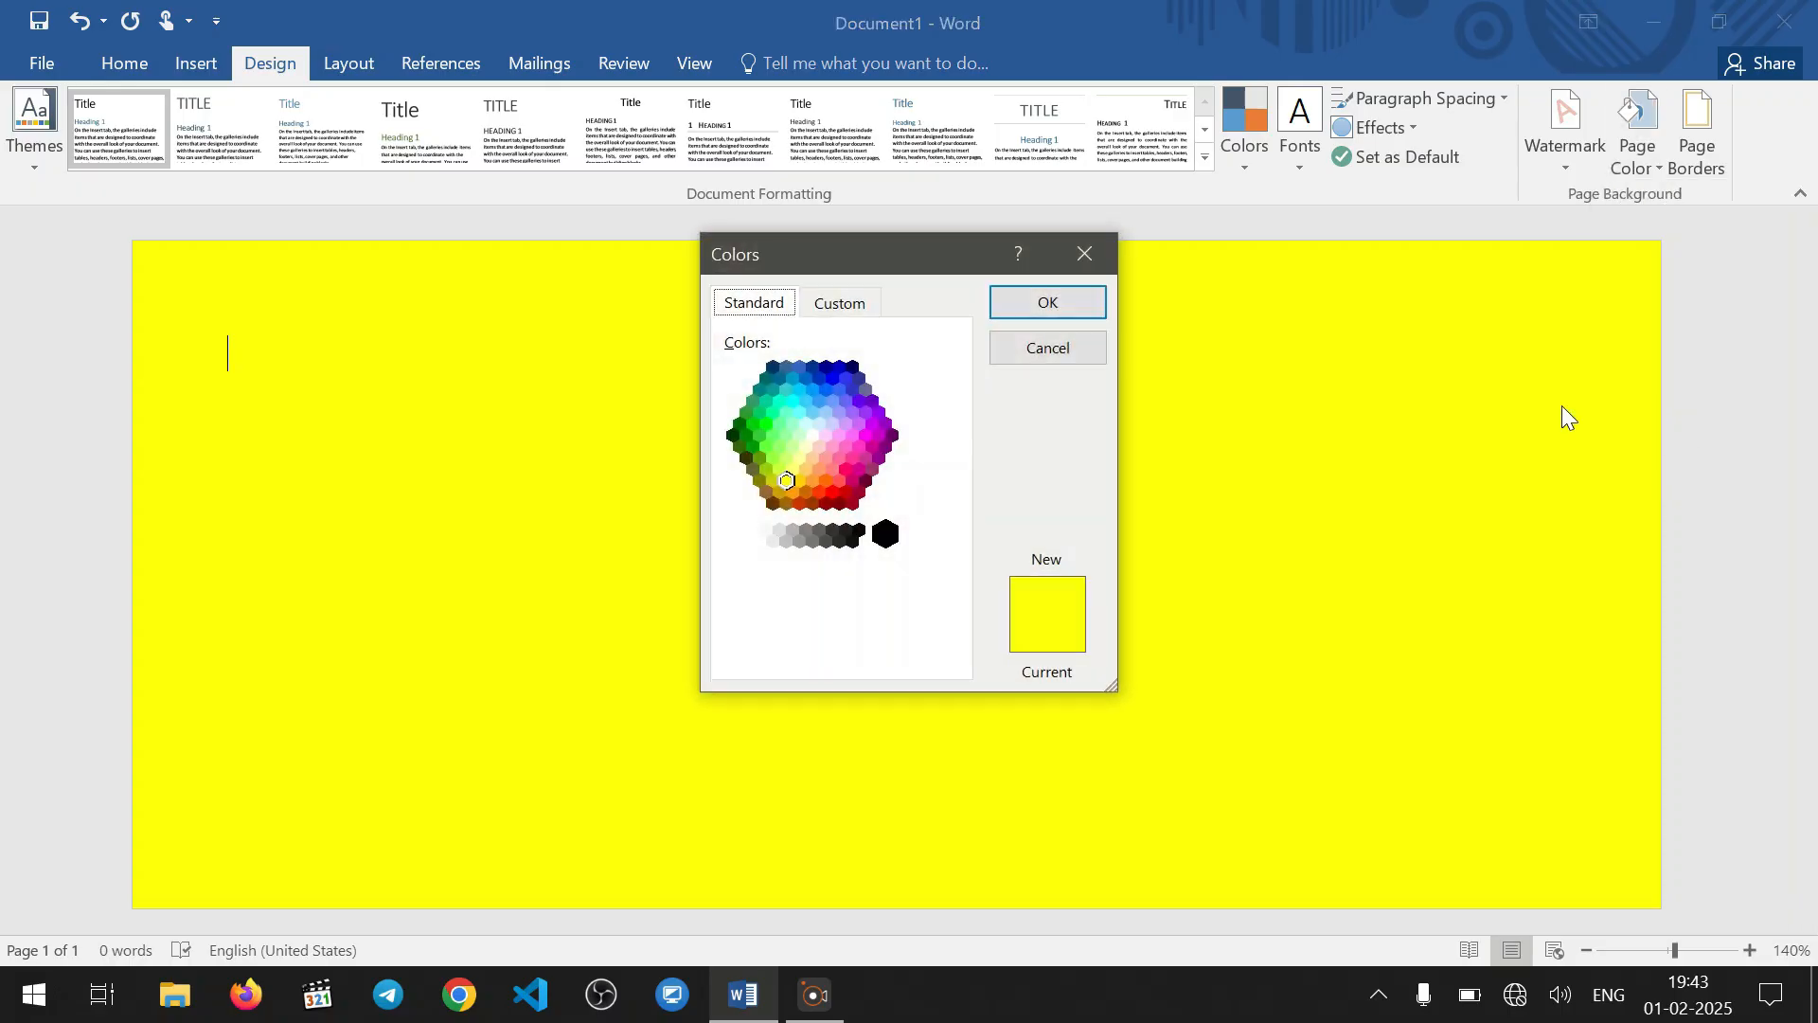
pyautogui.click(793, 462)
pyautogui.click(793, 446)
pyautogui.click(791, 468)
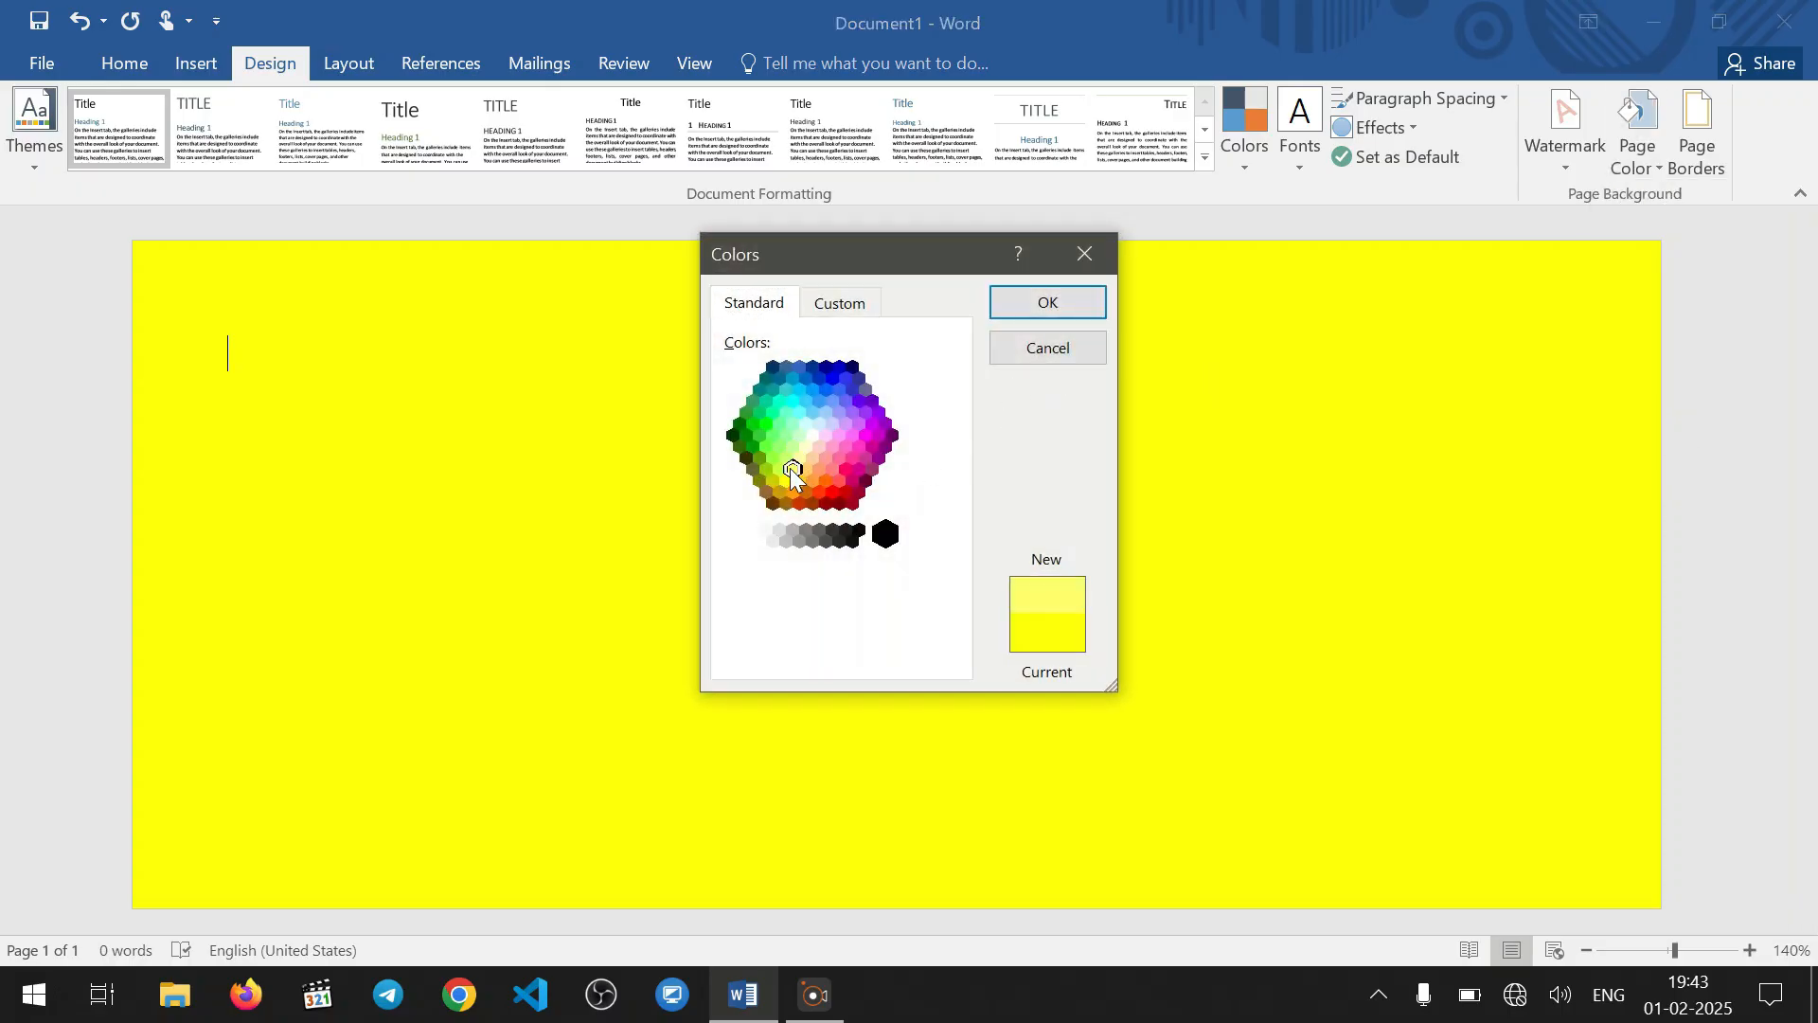
pyautogui.click(1068, 305)
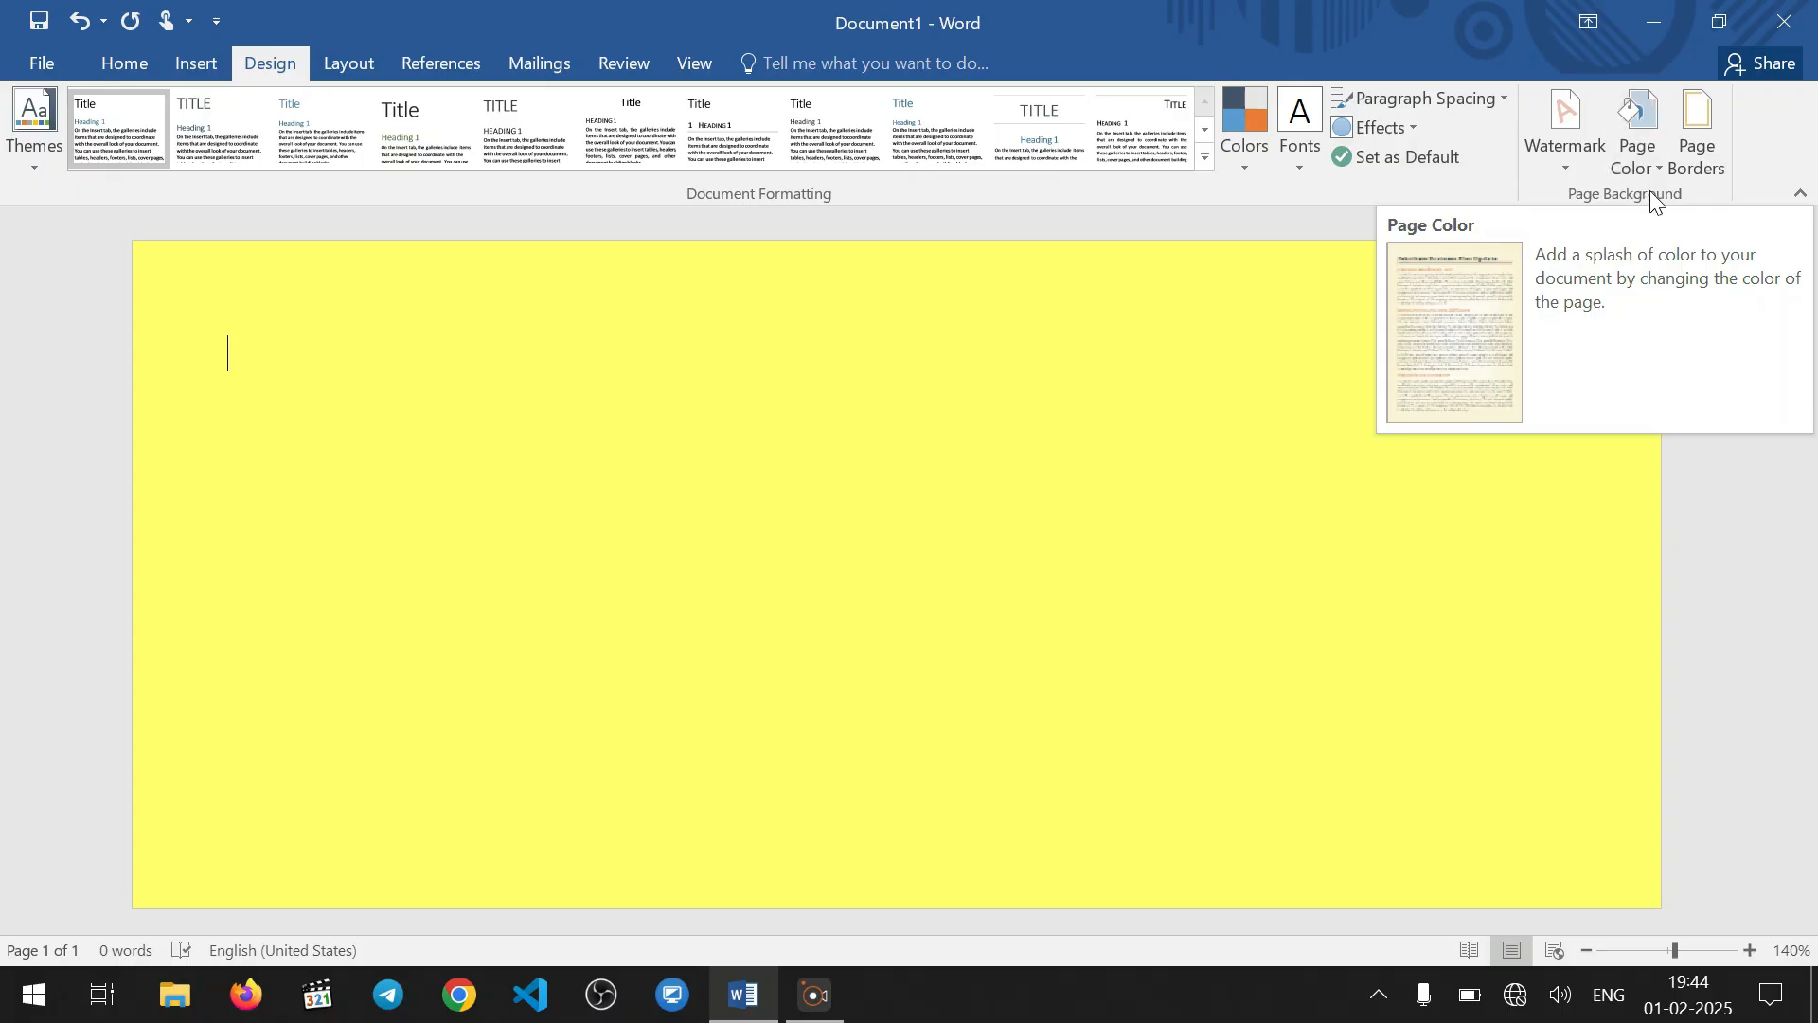
# Add a double-line box border 1 ½ pt wide around the page for the whole document
pyautogui.click(1697, 135)
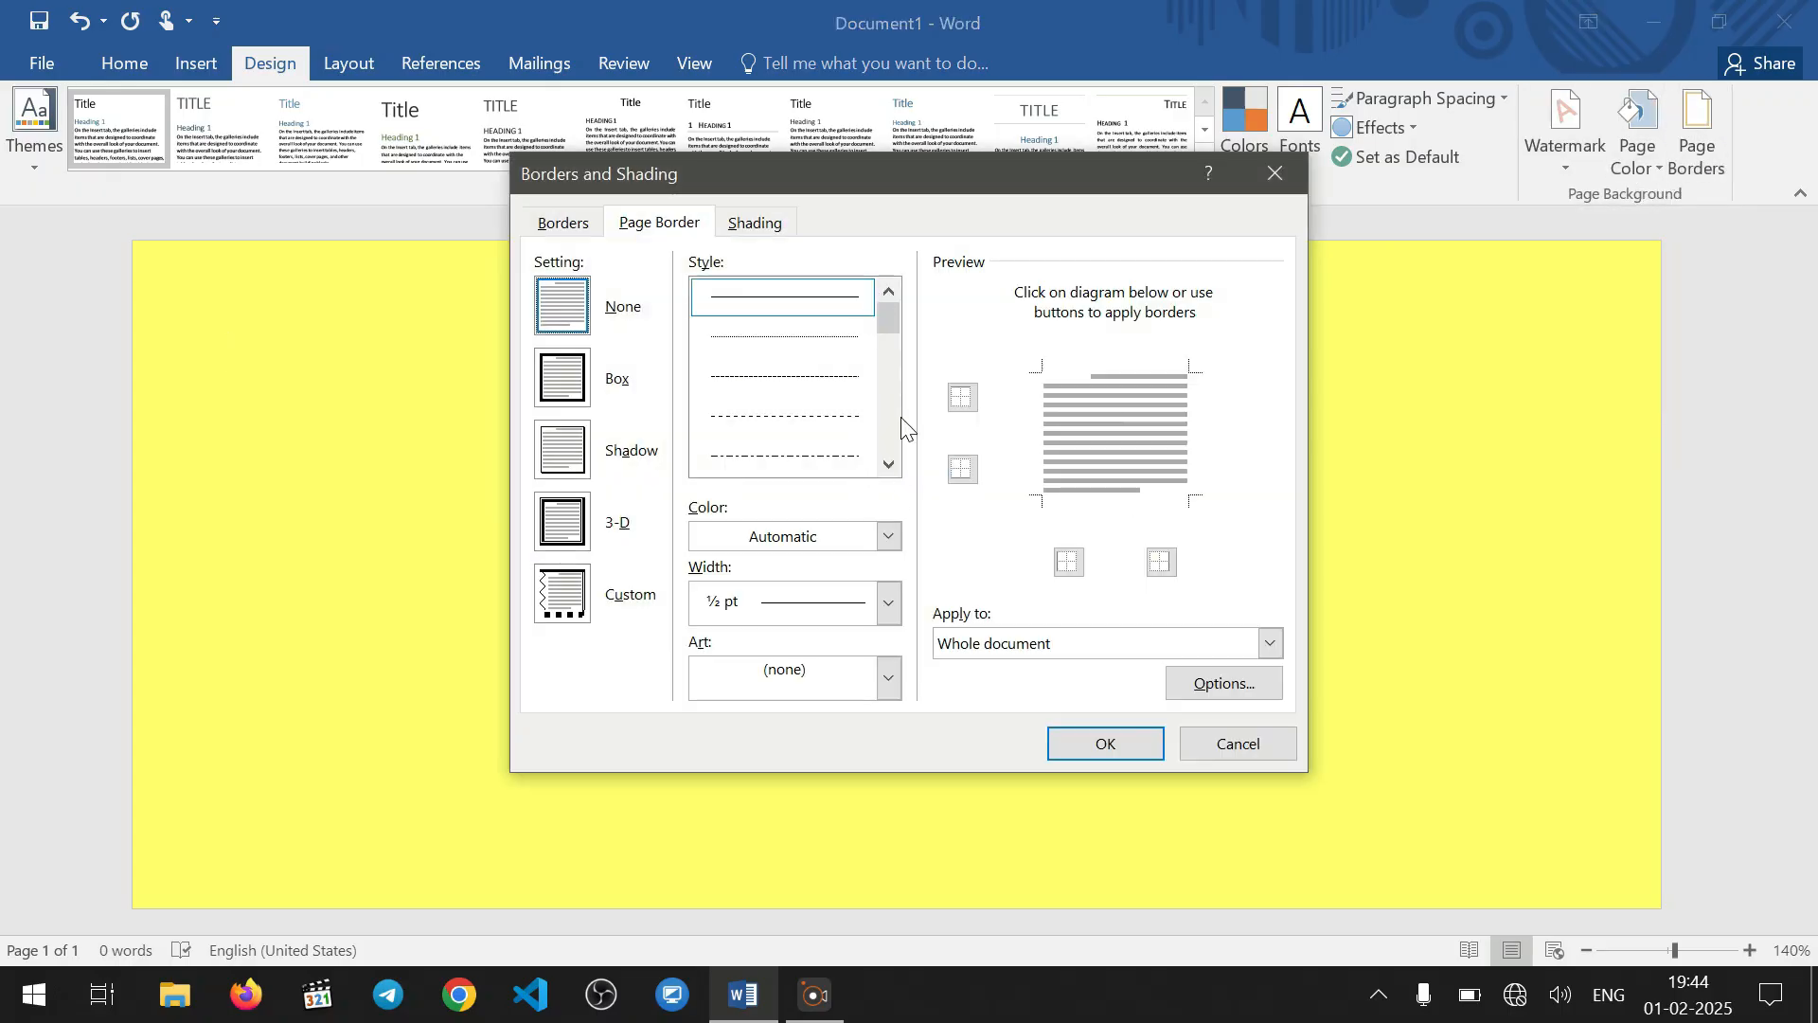
pyautogui.click(888, 464)
pyautogui.click(889, 464)
pyautogui.click(888, 464)
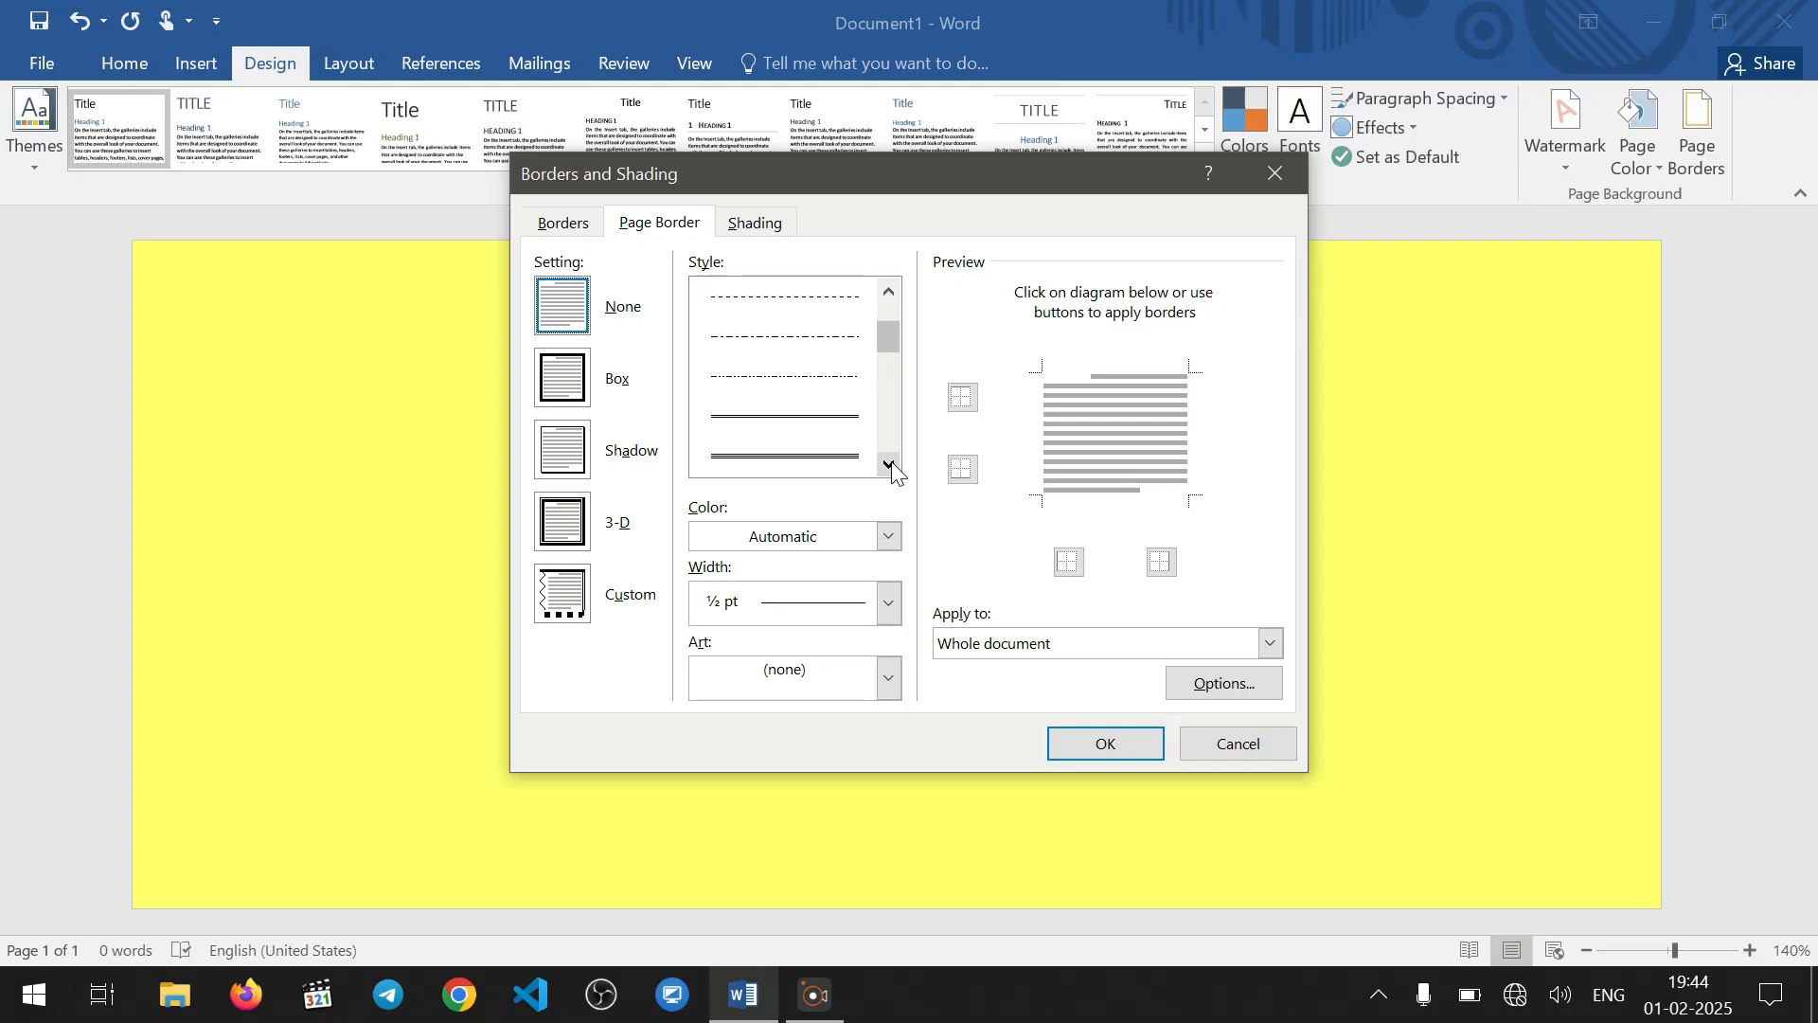
pyautogui.click(888, 464)
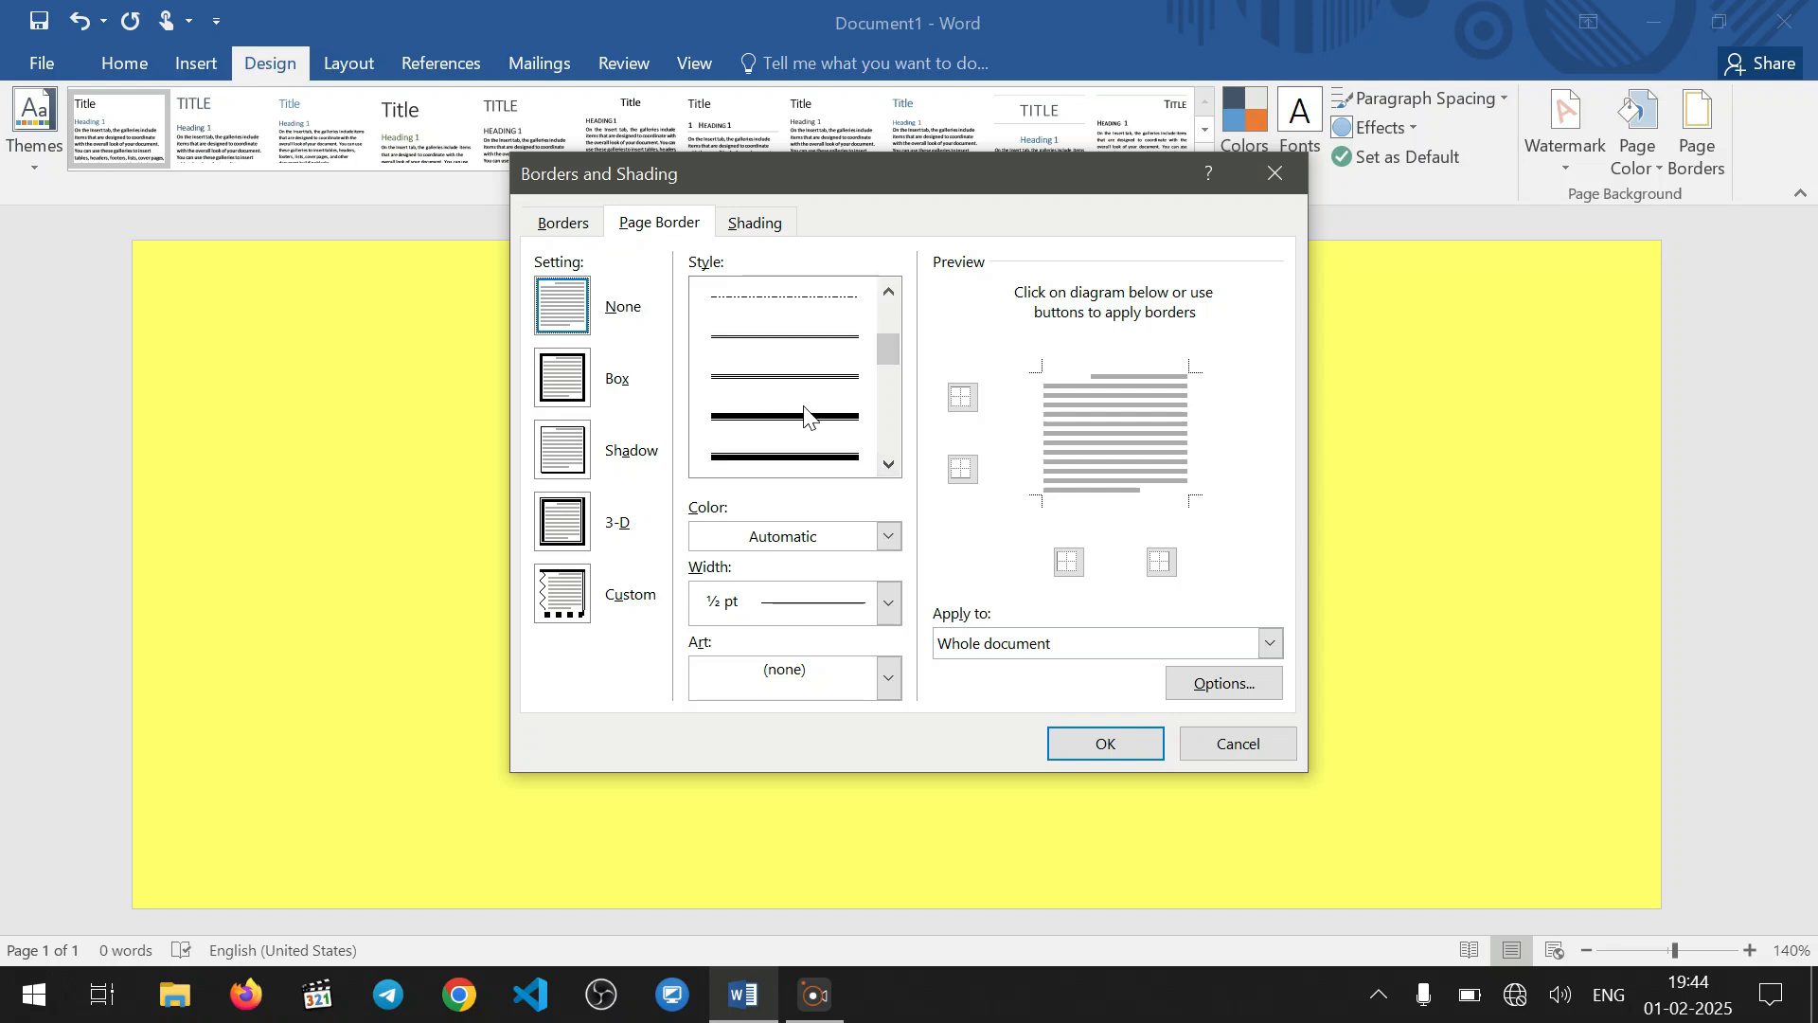
pyautogui.click(804, 417)
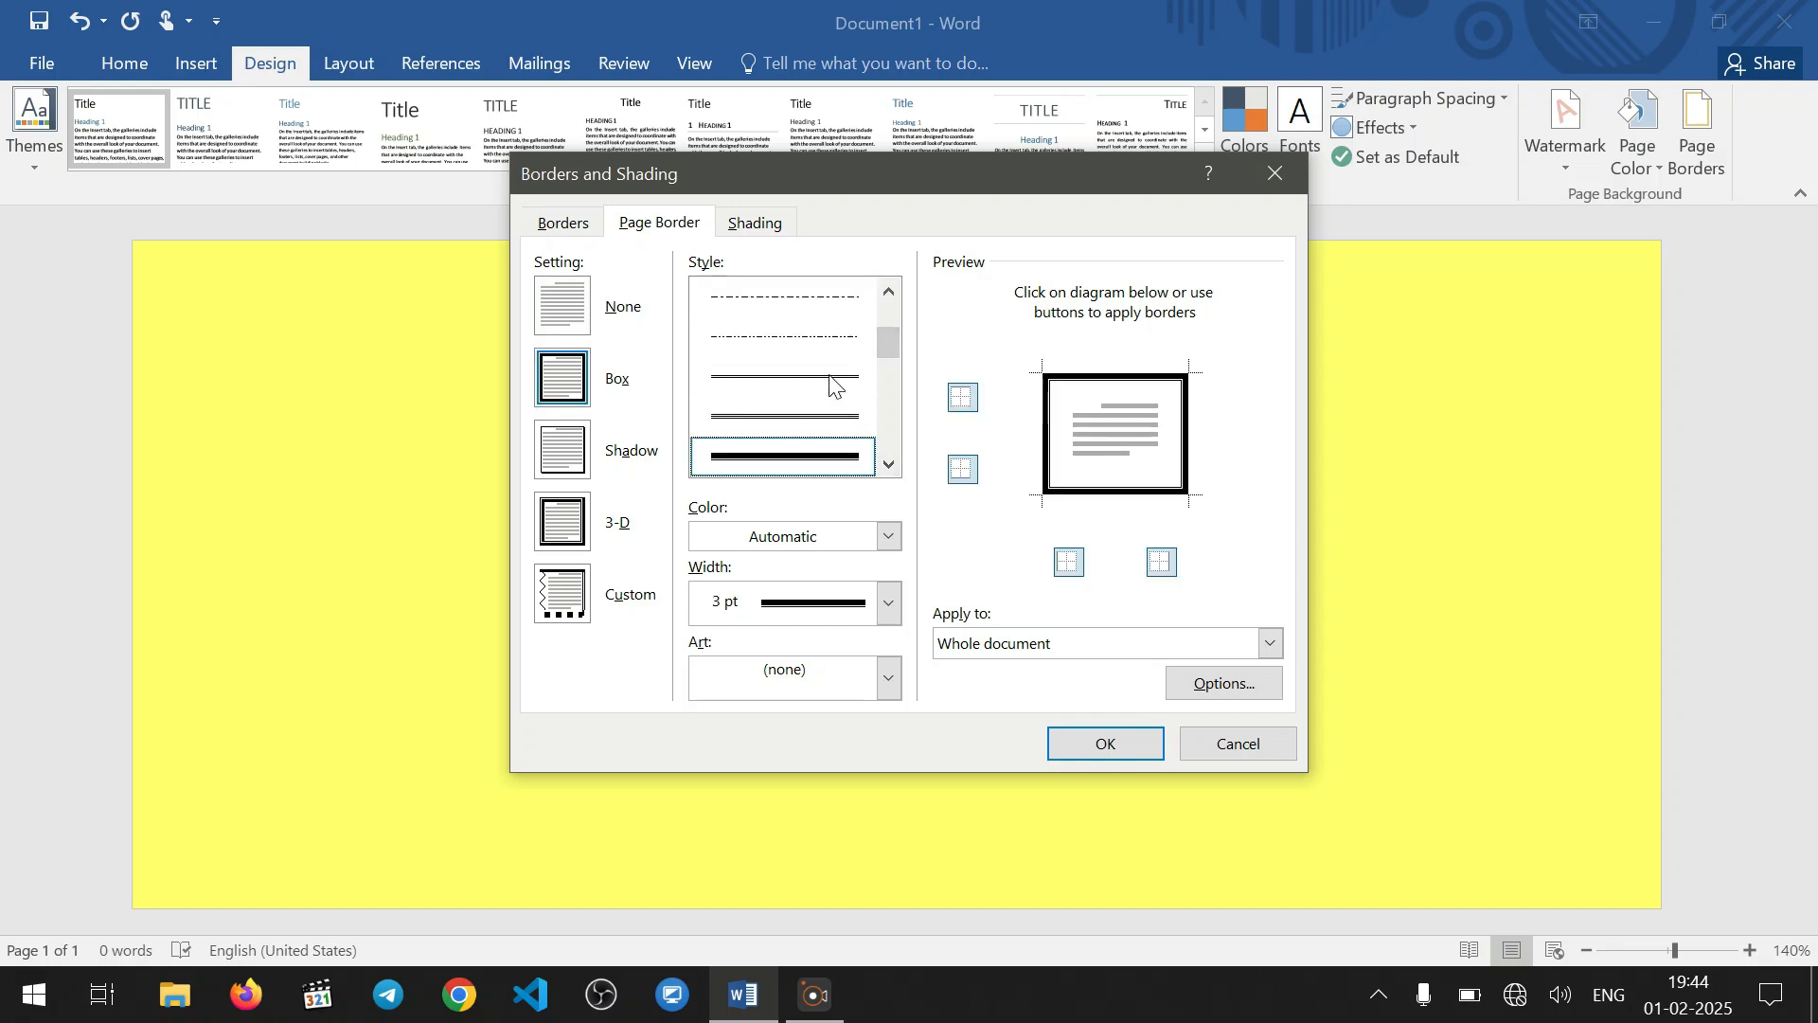
pyautogui.click(829, 379)
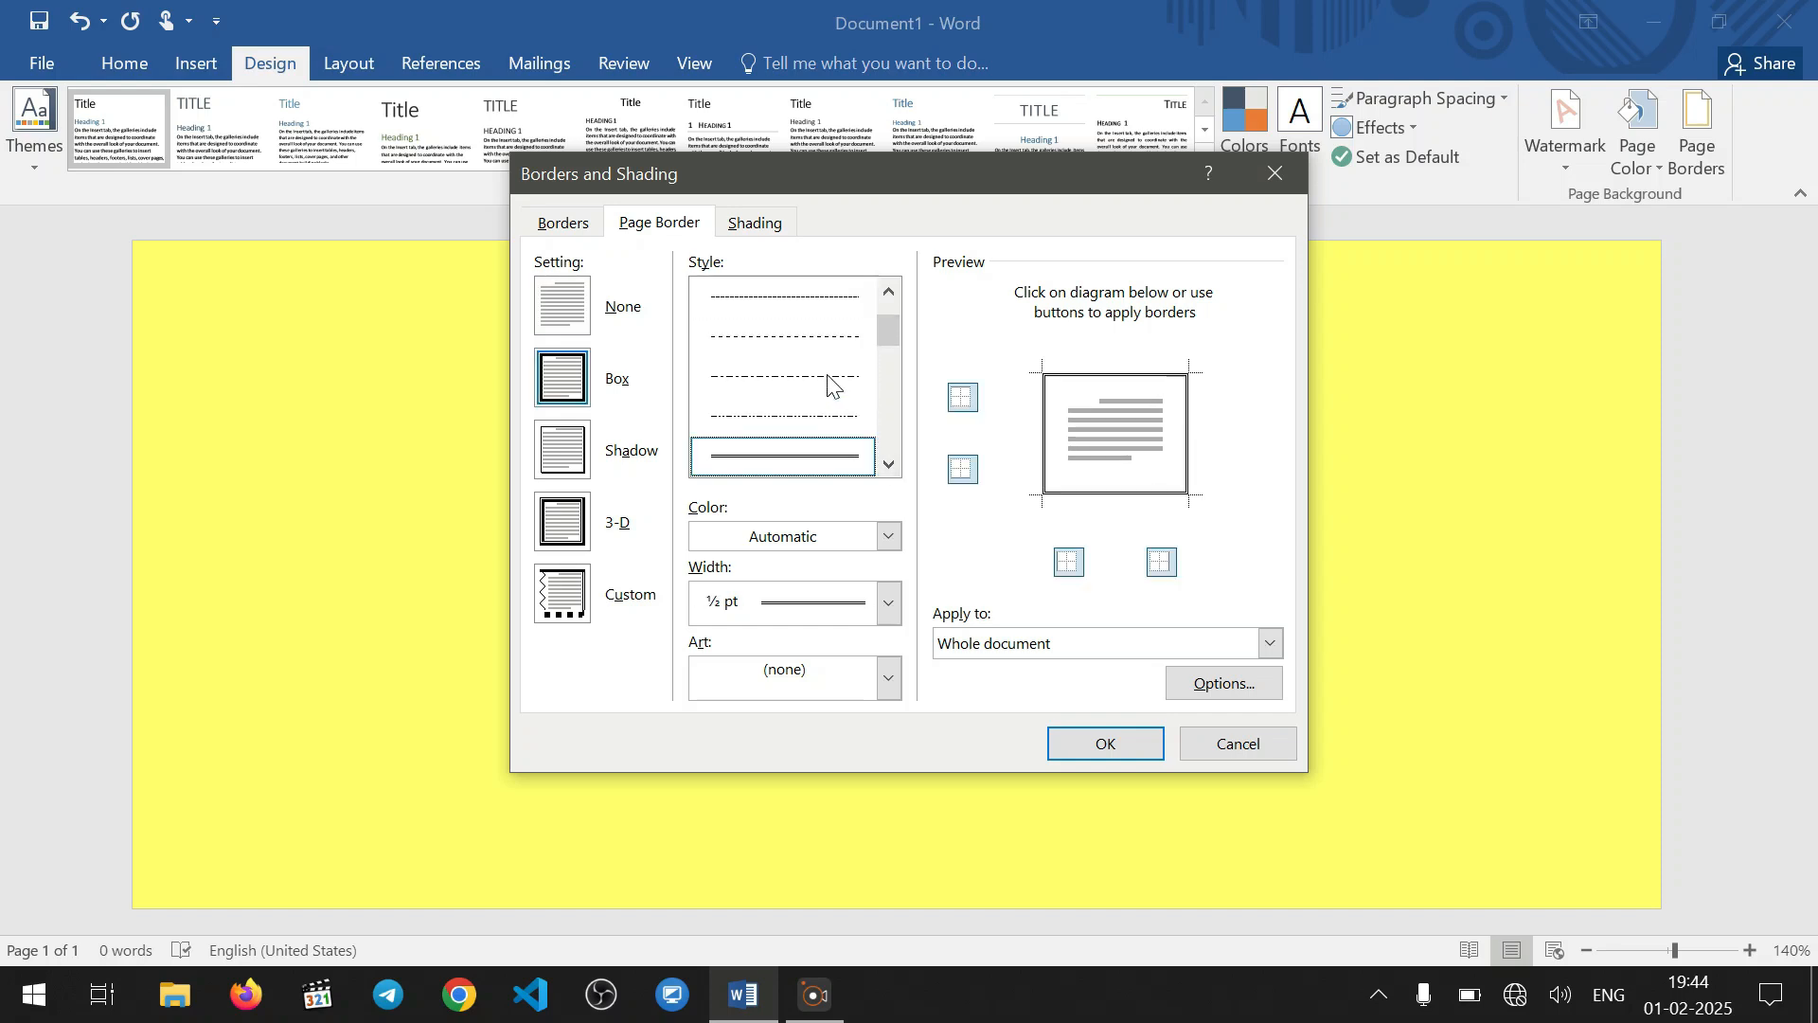
pyautogui.click(887, 603)
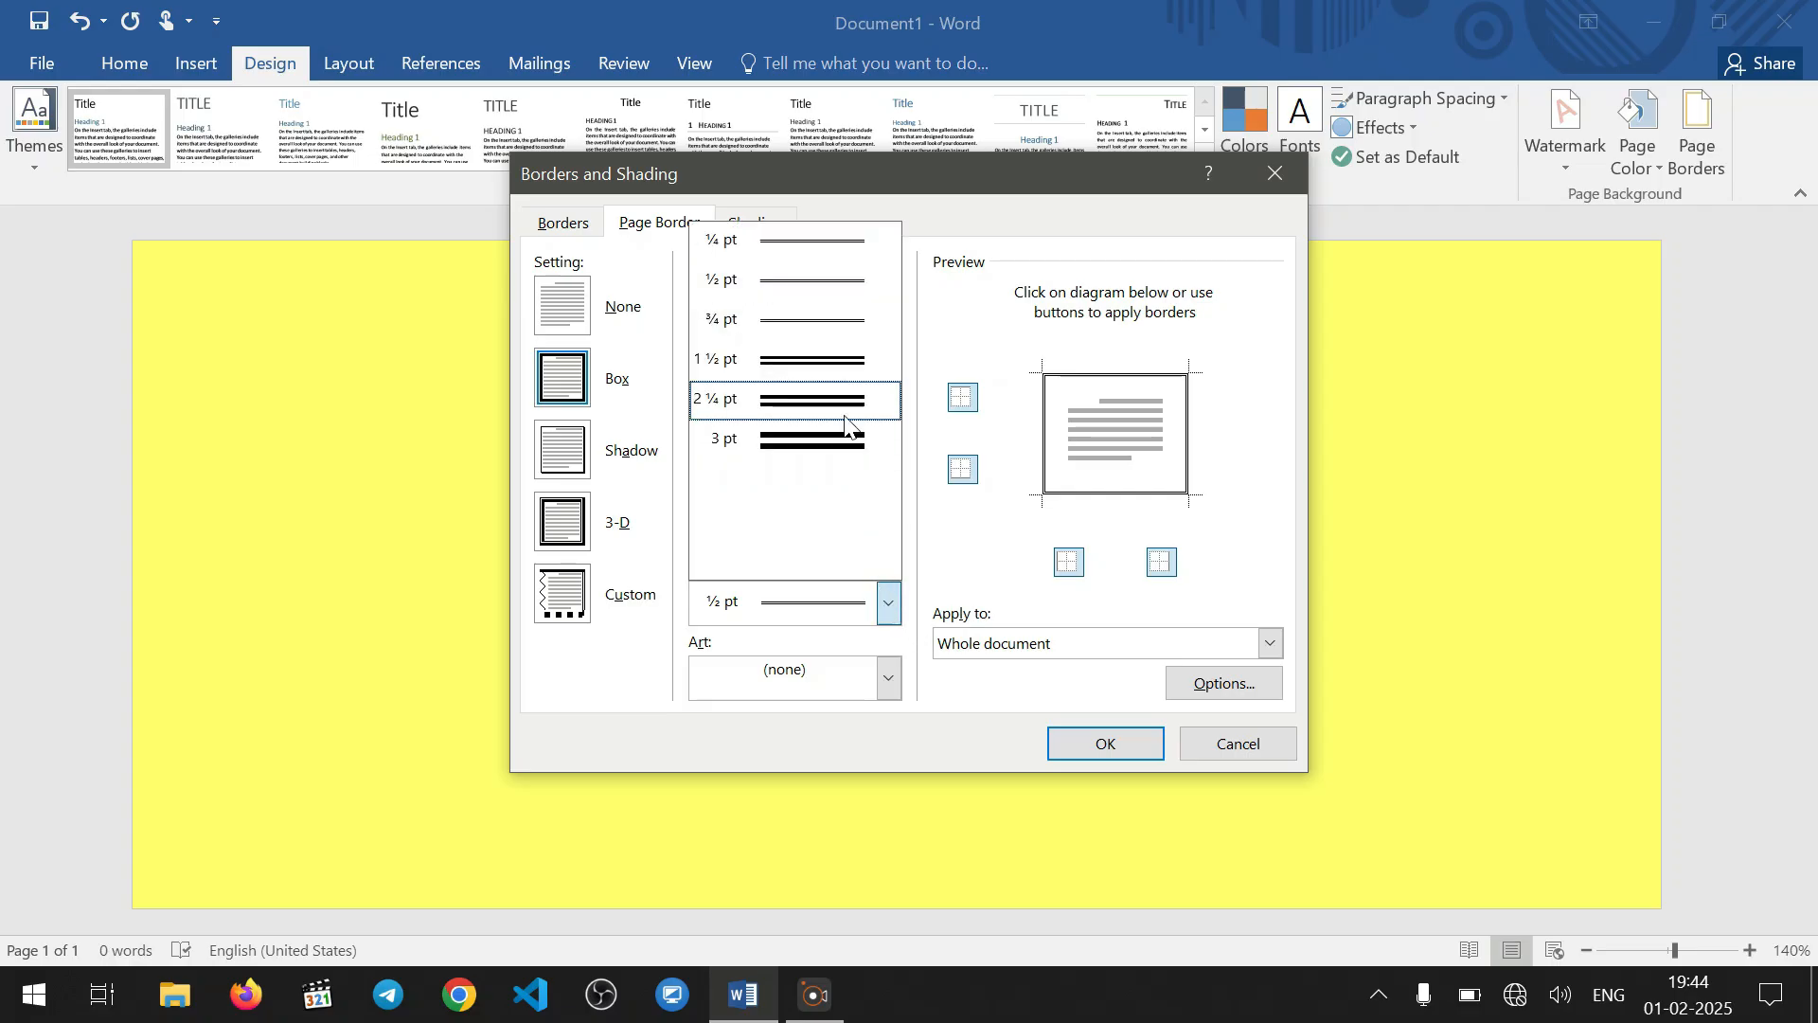
pyautogui.click(820, 362)
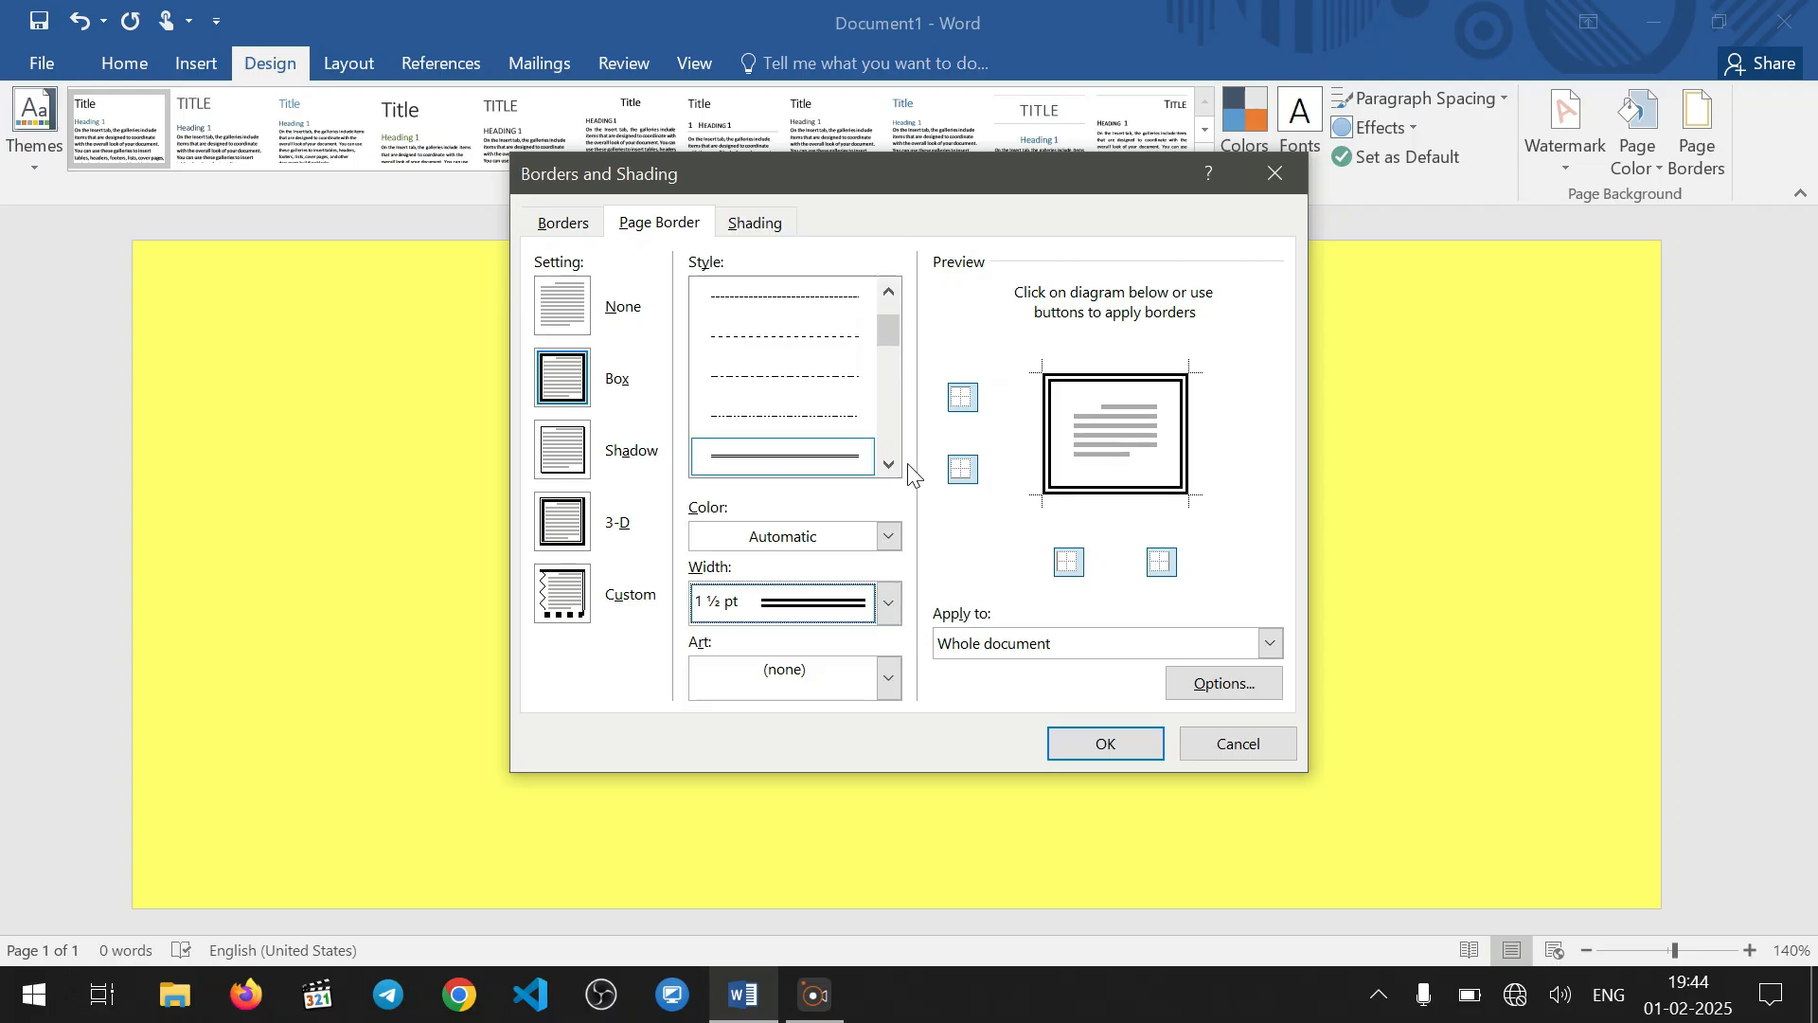
pyautogui.click(1106, 744)
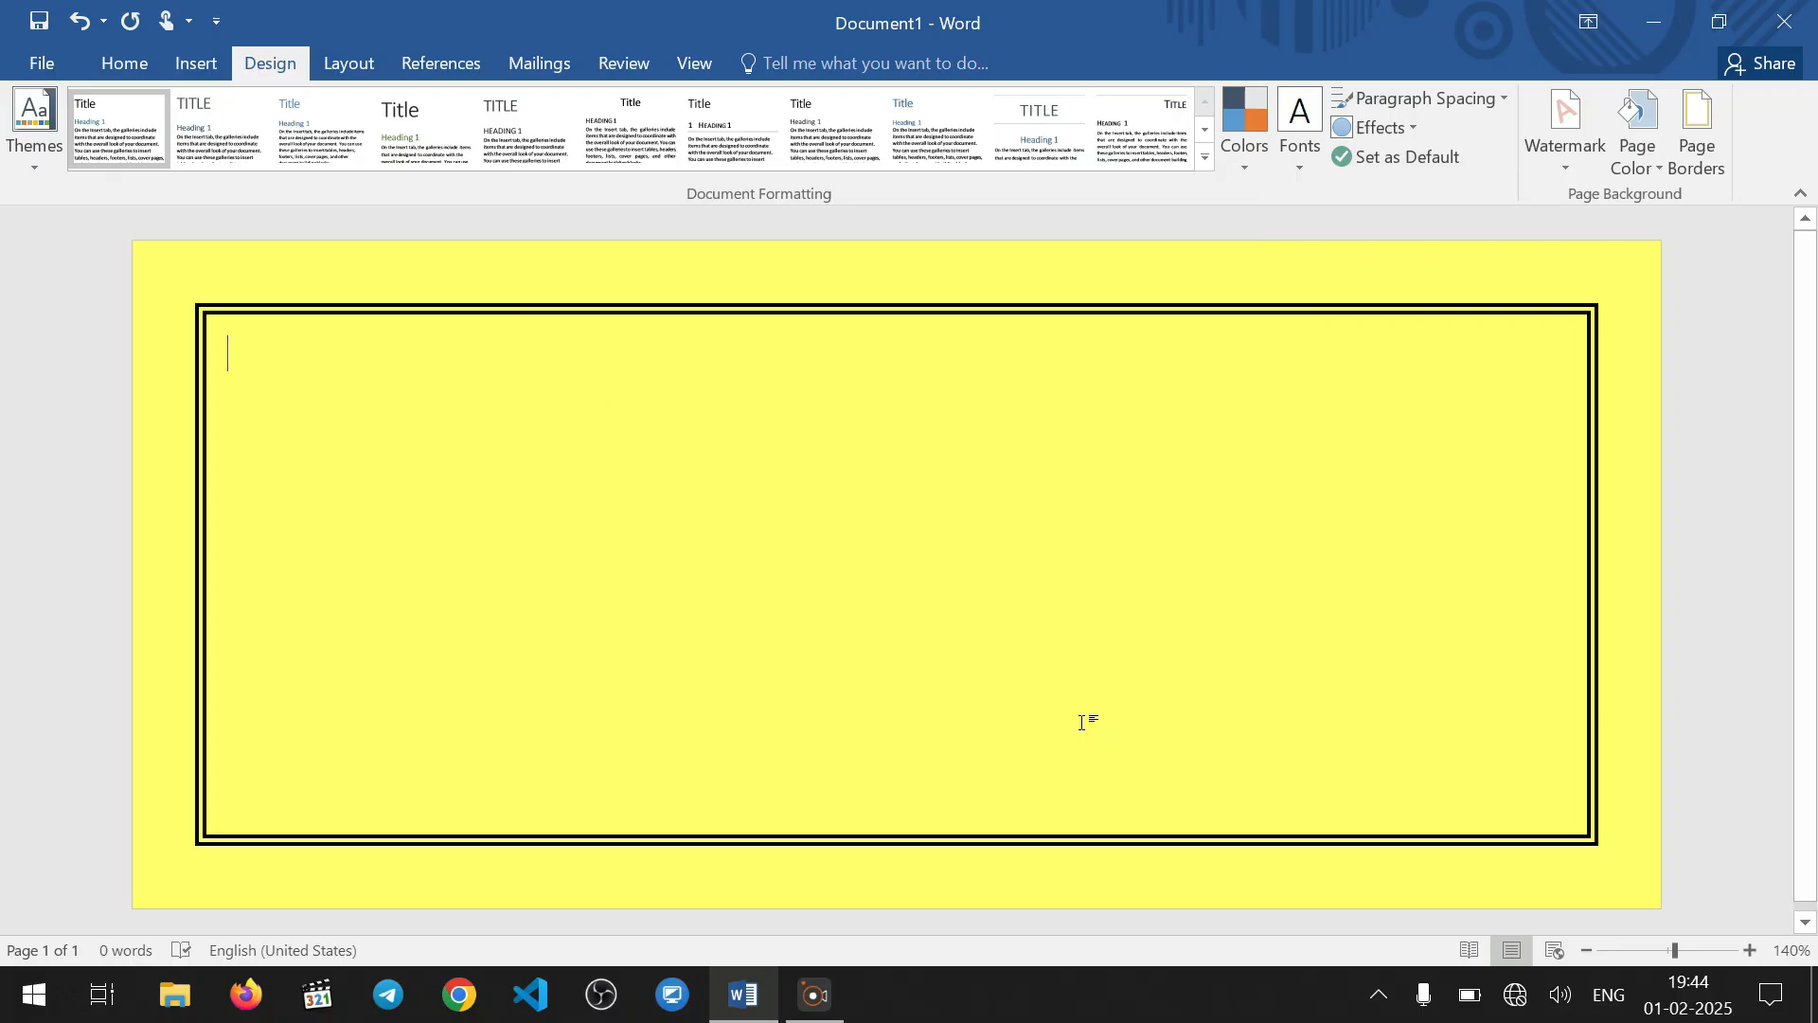
# Change the page border to the style with a thick outer and thin inner line, 3 pt wide
pyautogui.click(1714, 167)
pyautogui.click(887, 464)
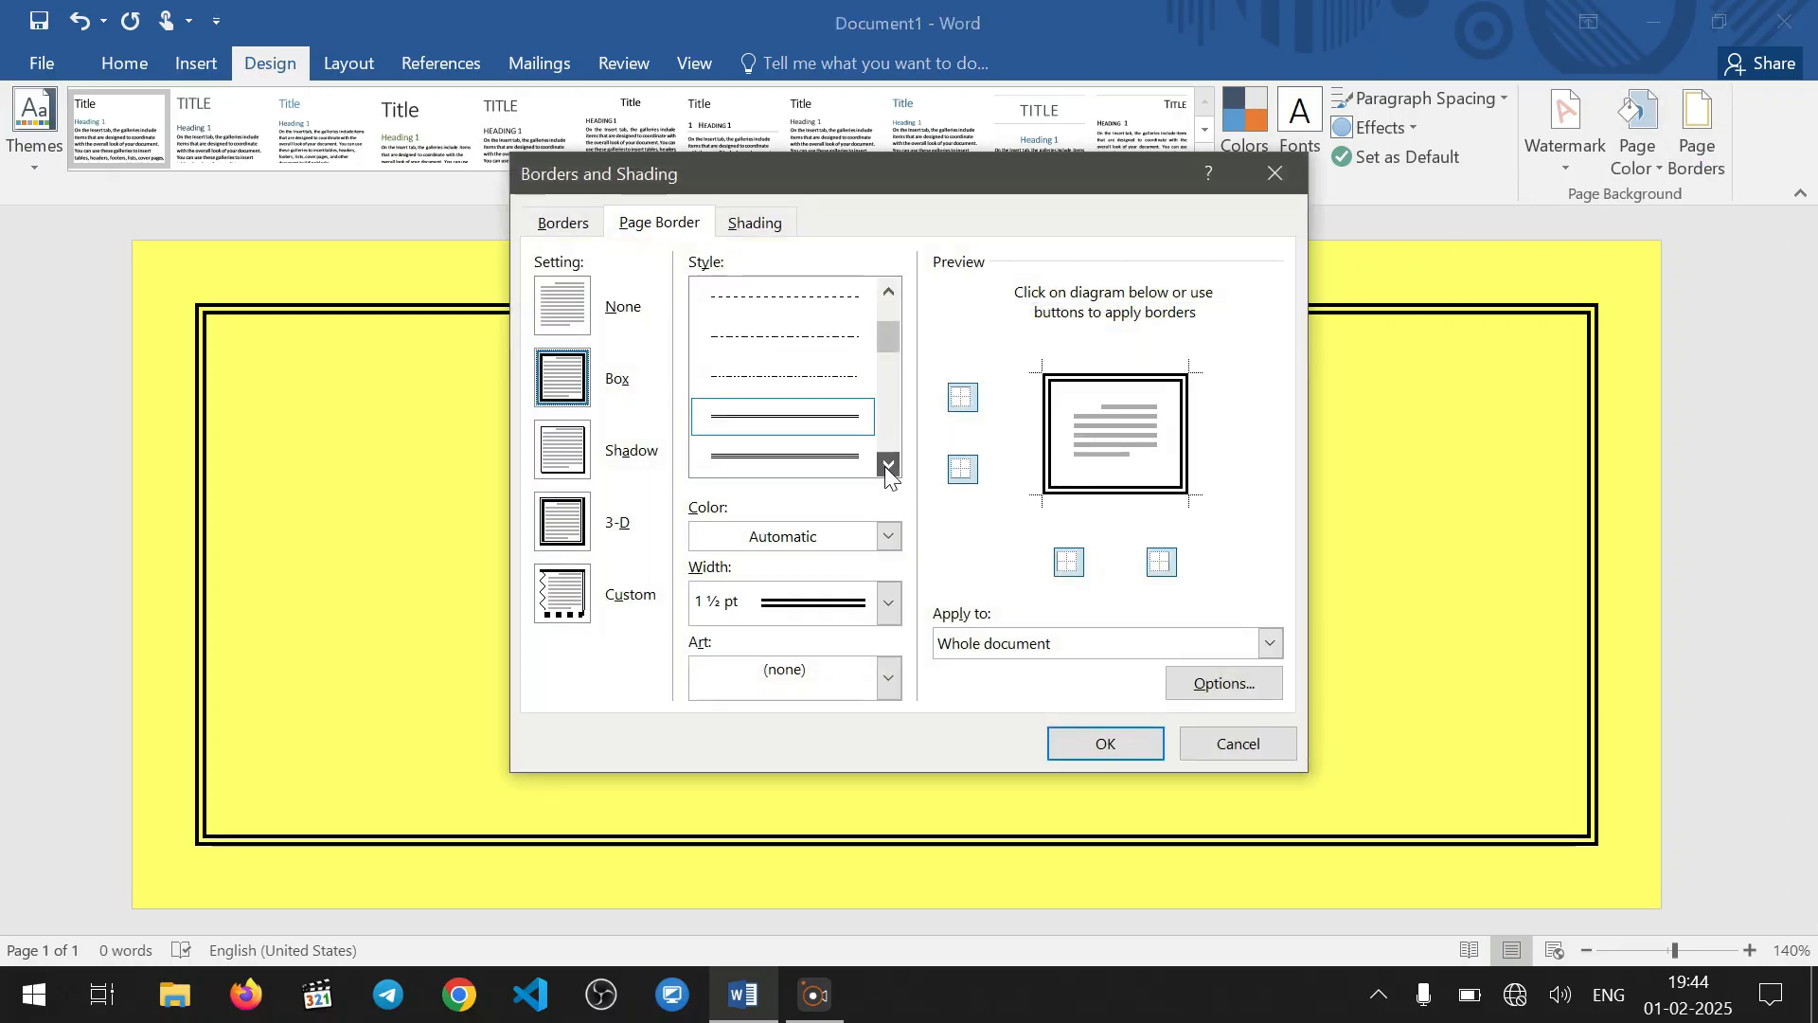
pyautogui.click(888, 464)
pyautogui.click(831, 431)
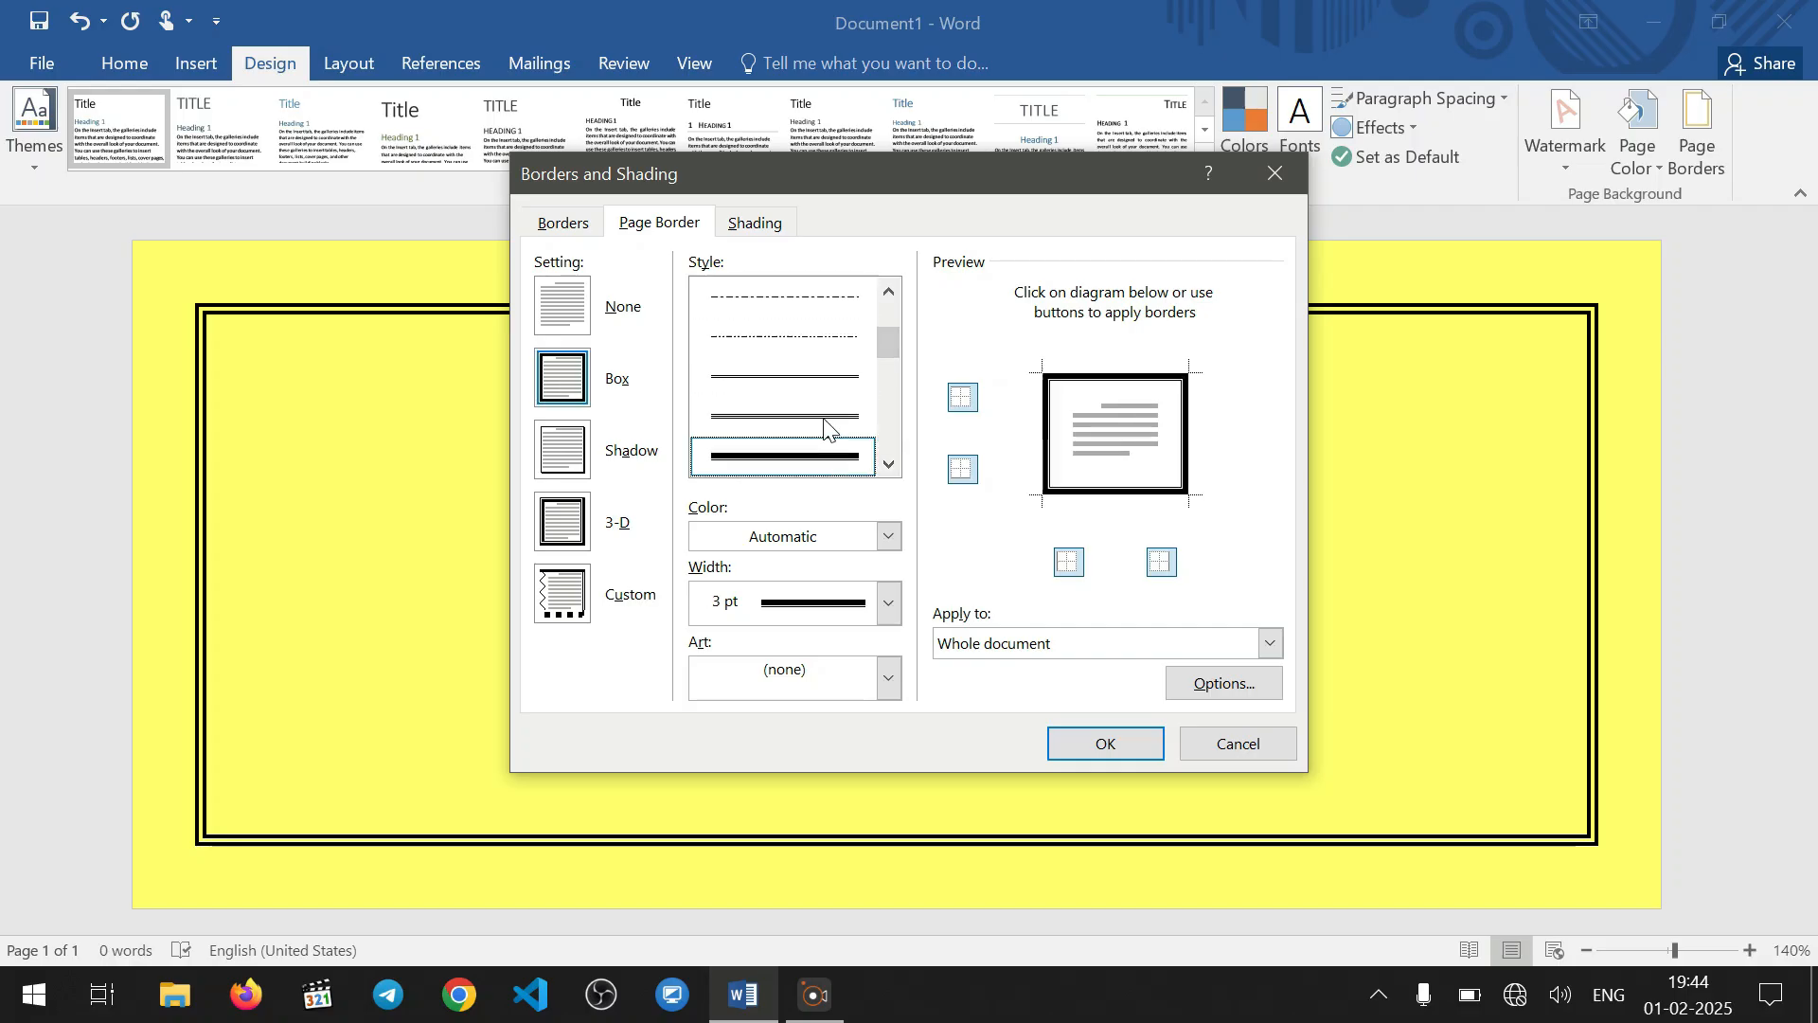
pyautogui.click(888, 602)
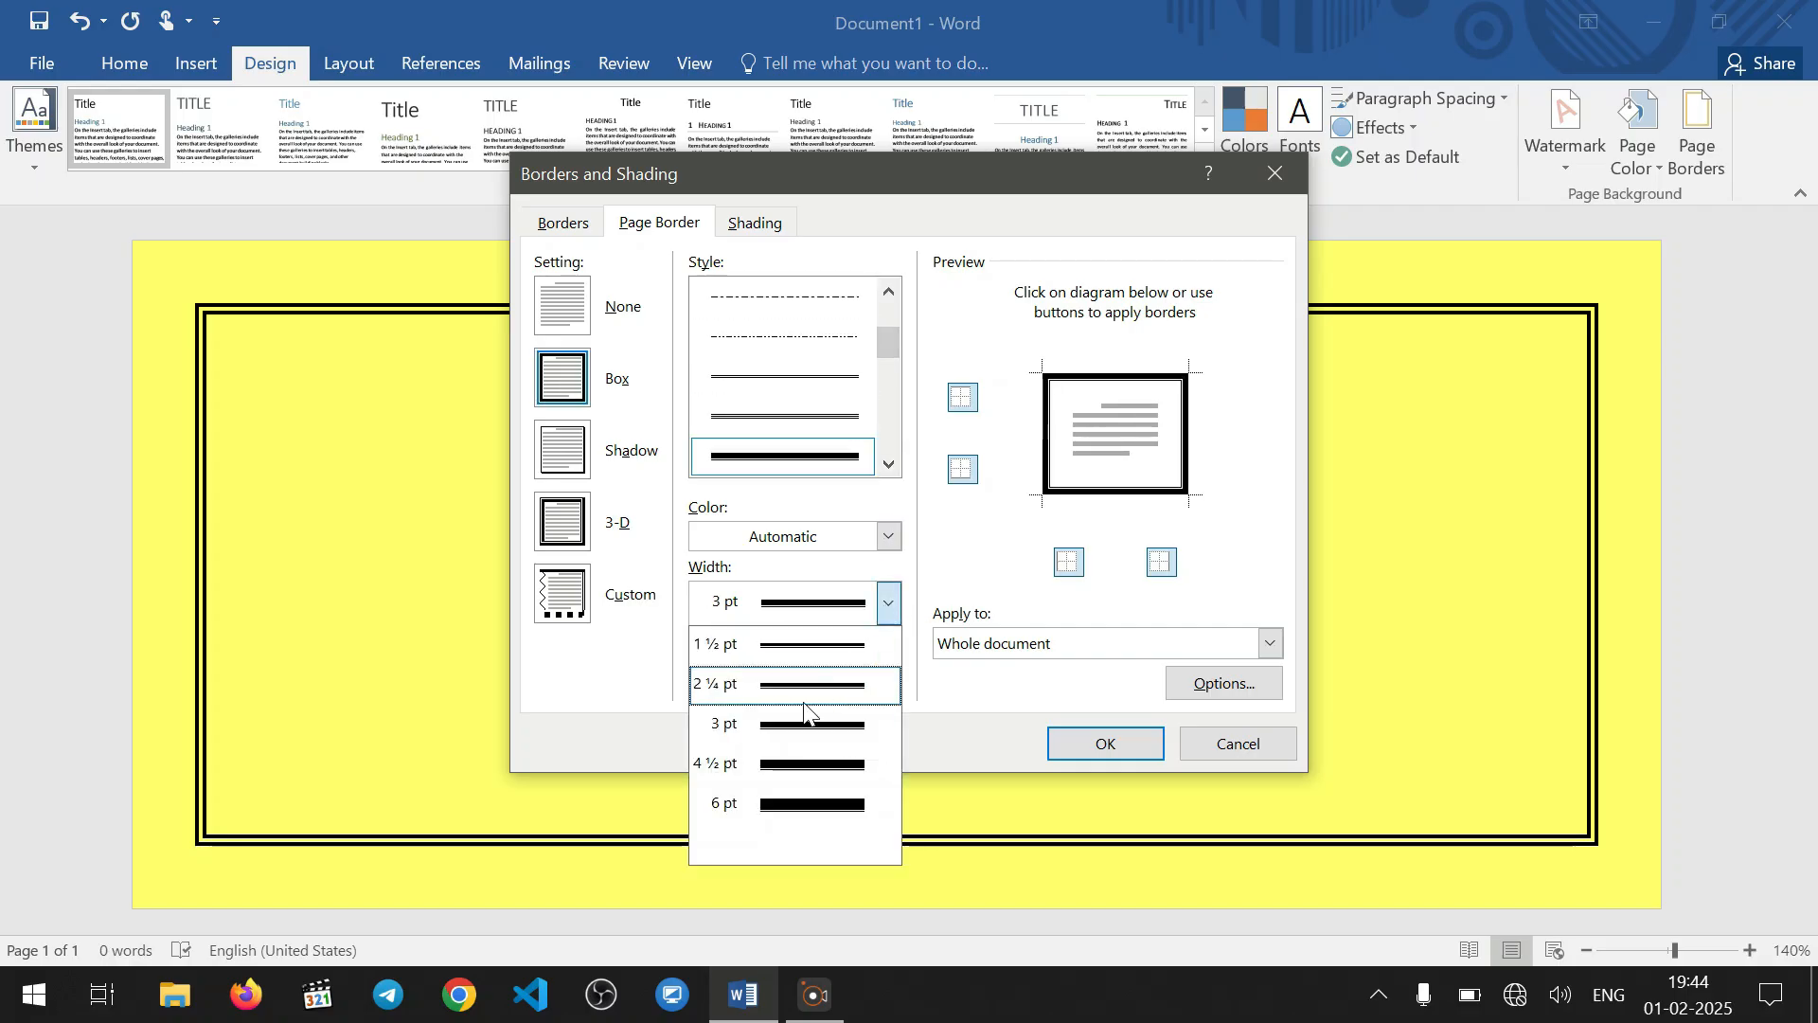
pyautogui.click(845, 725)
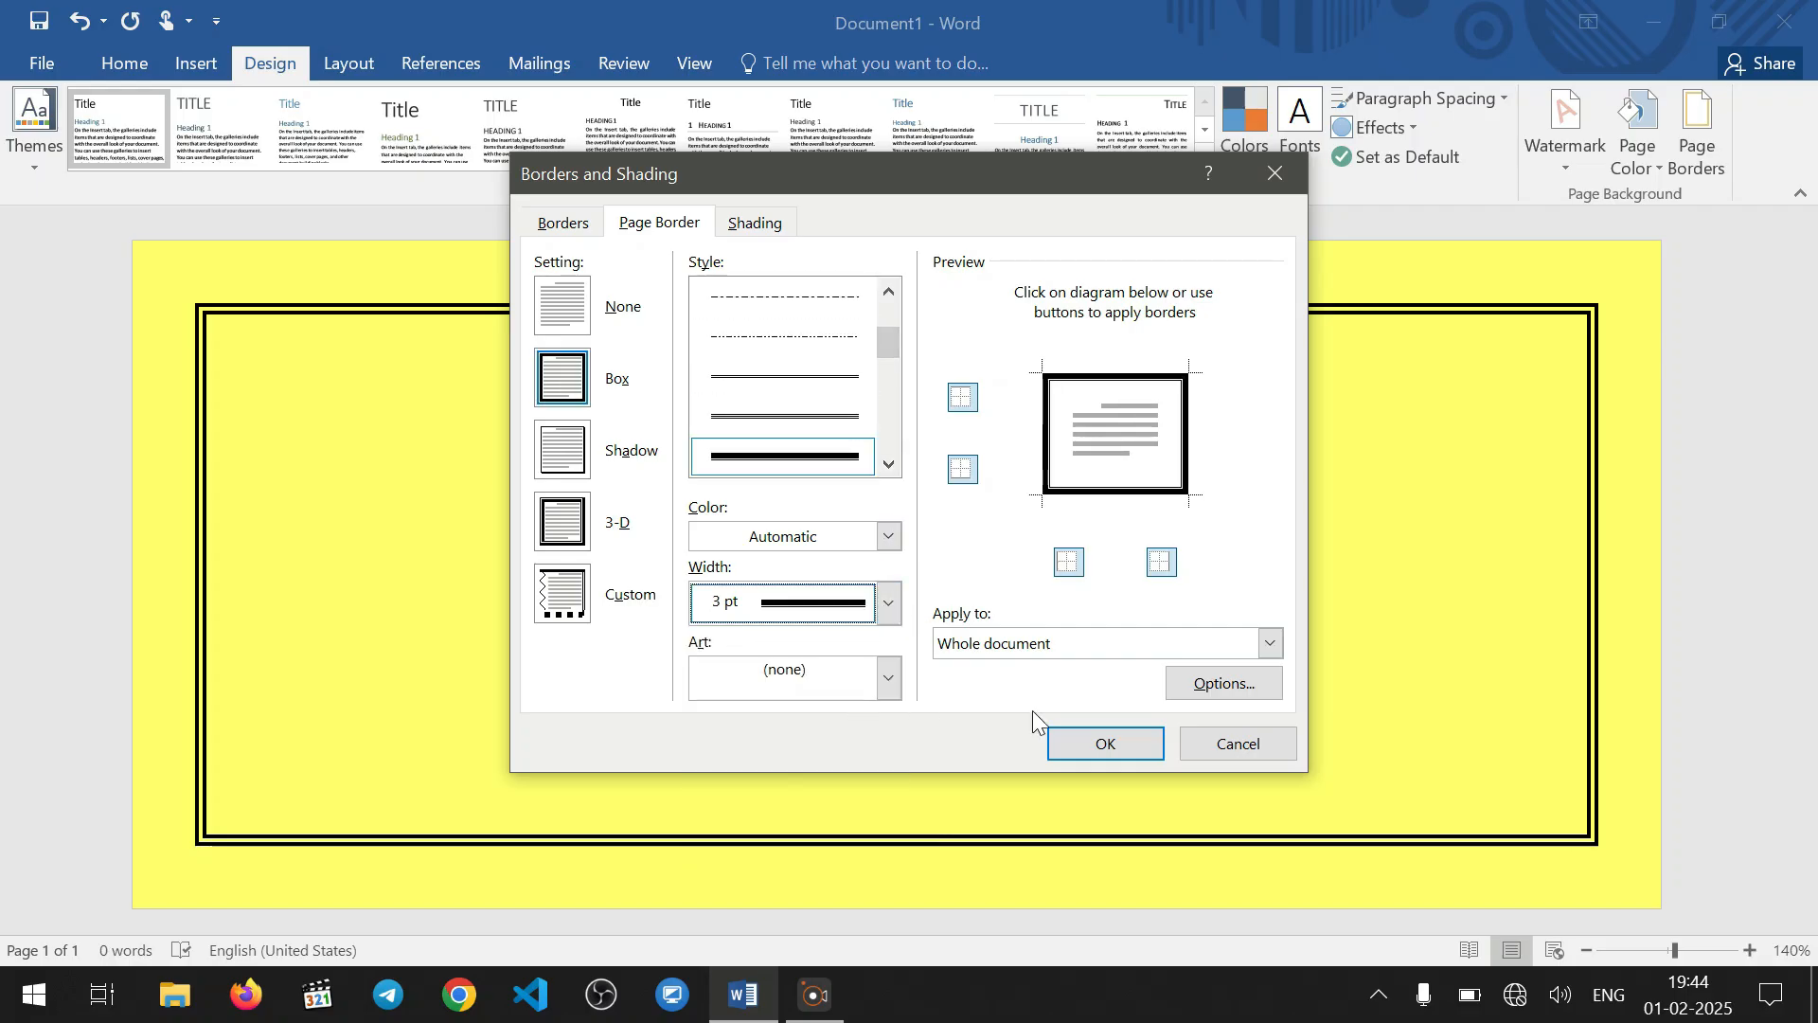
pyautogui.click(1103, 745)
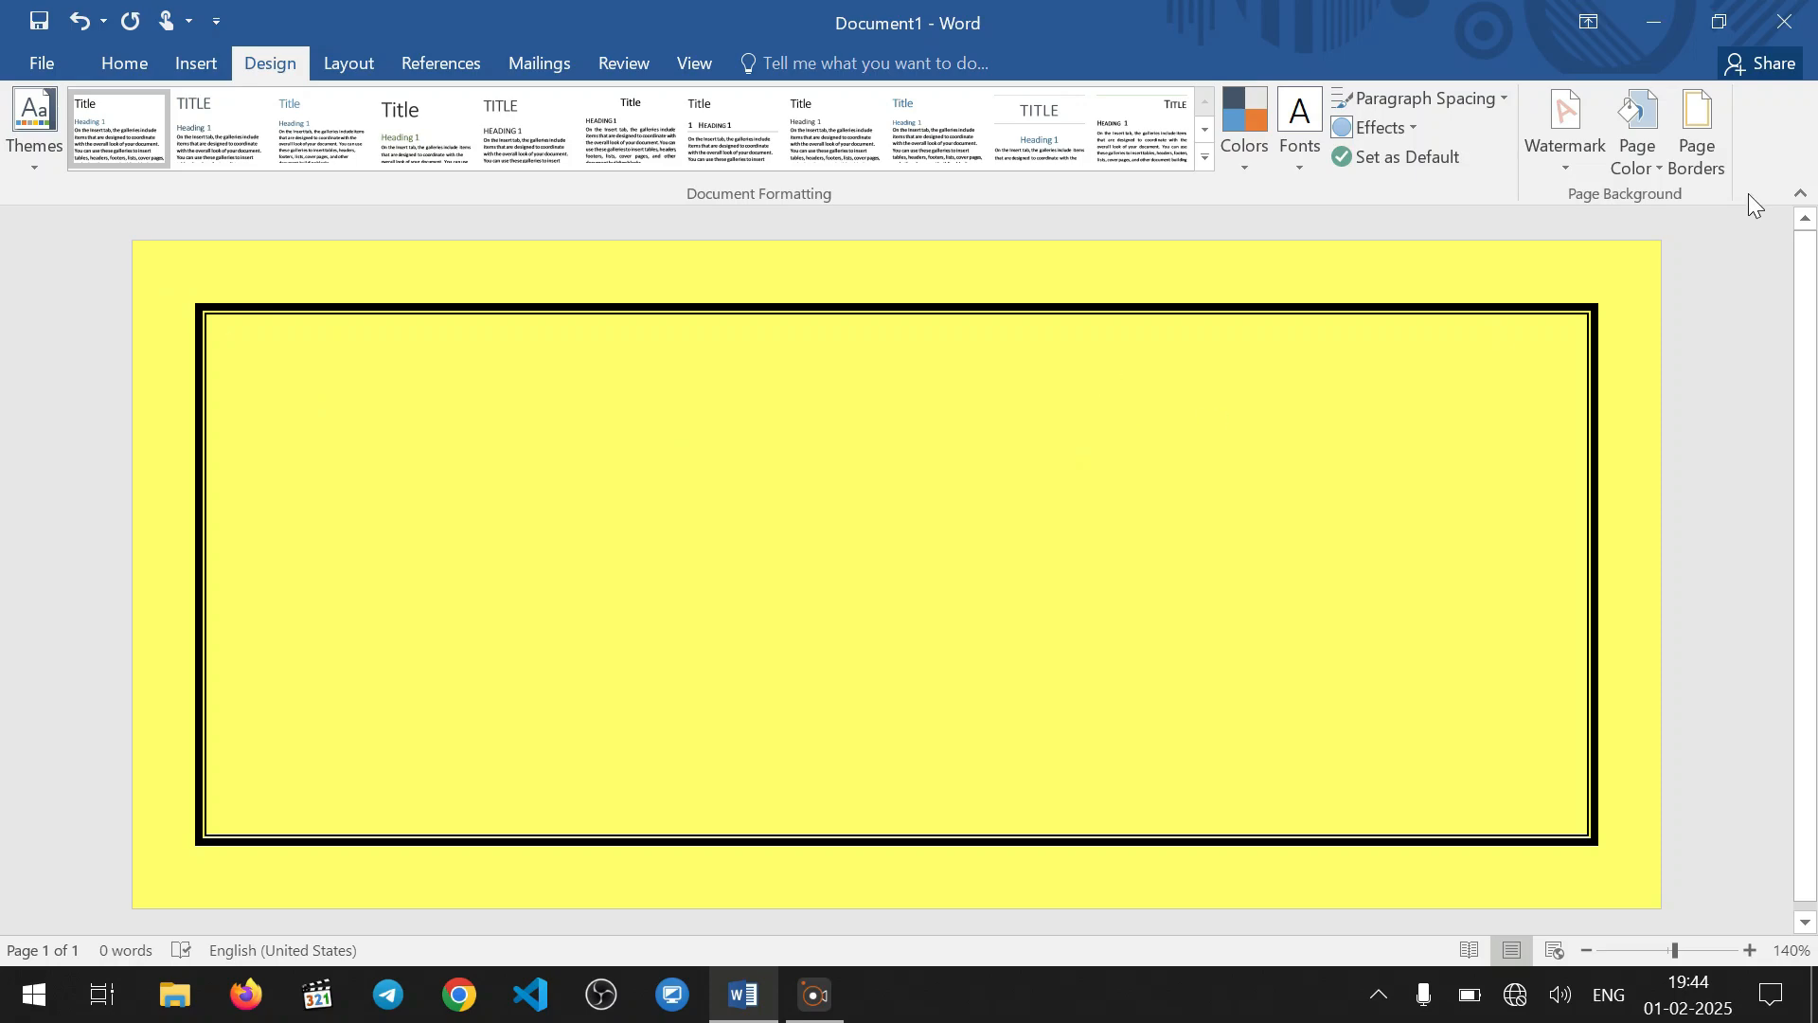
# Set the page border's margins to 12 pt on all four sides, measured from the edge of the page
pyautogui.click(1696, 142)
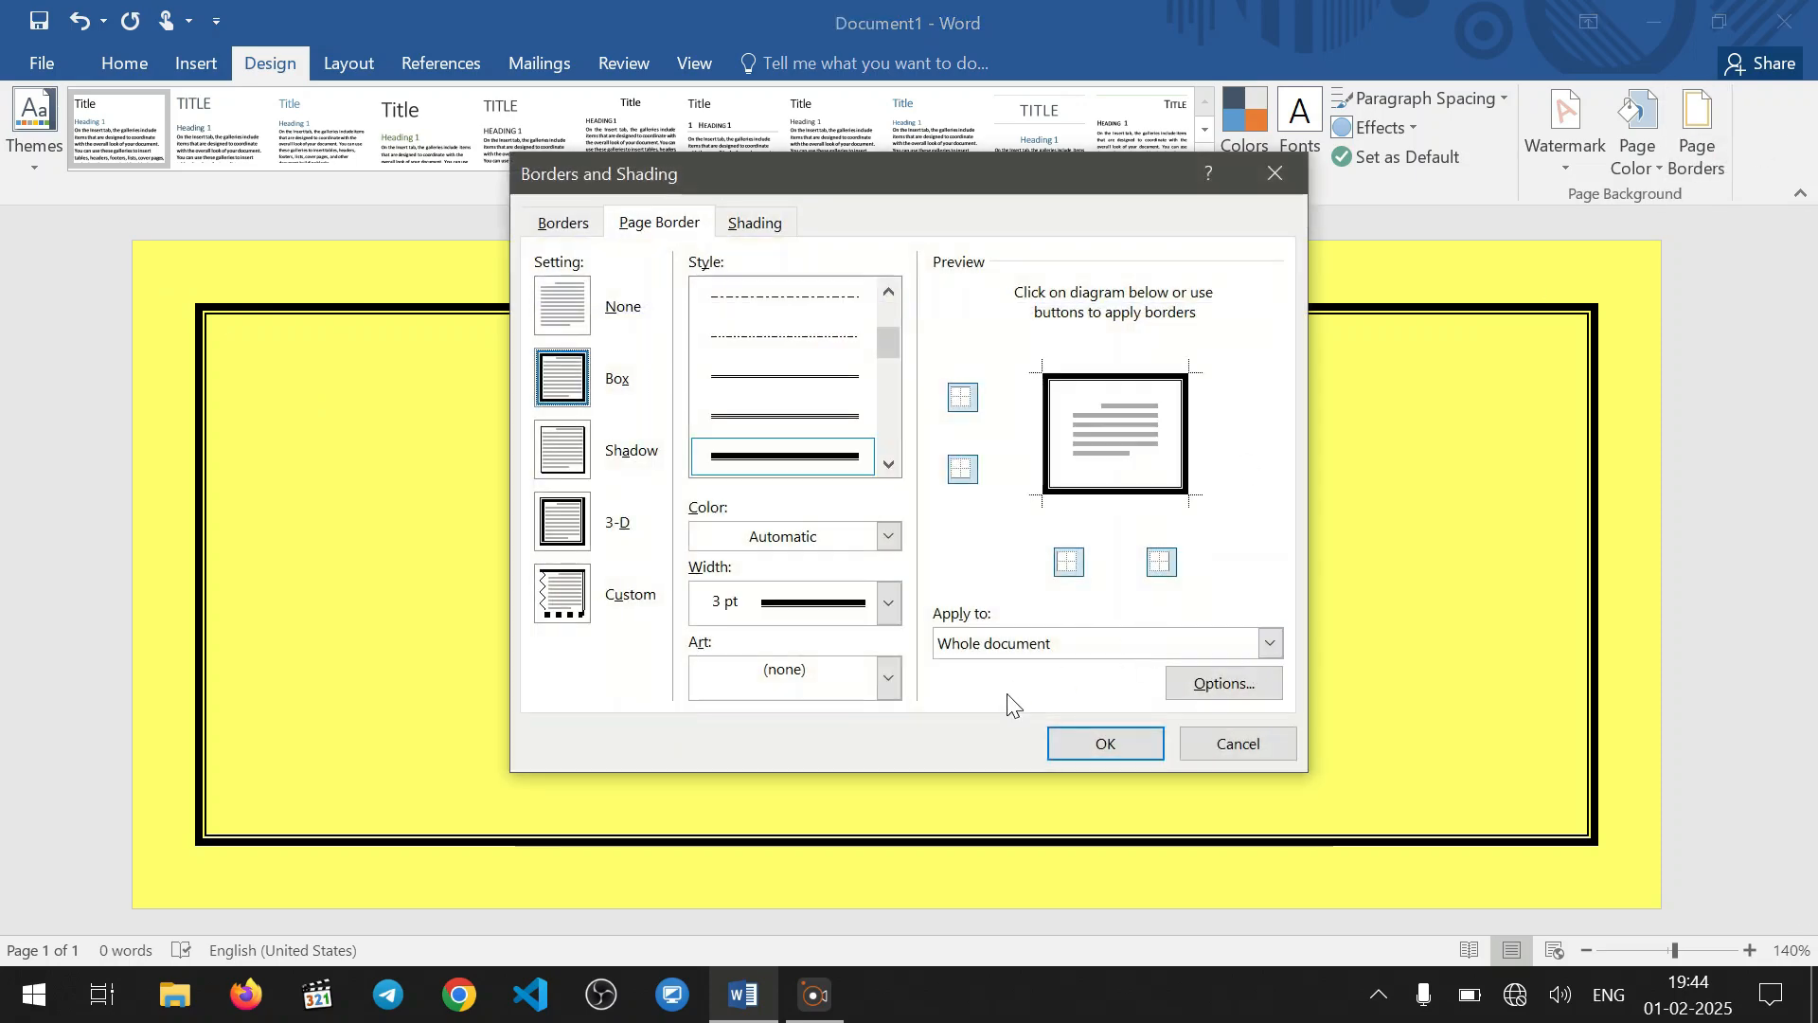
pyautogui.click(1210, 696)
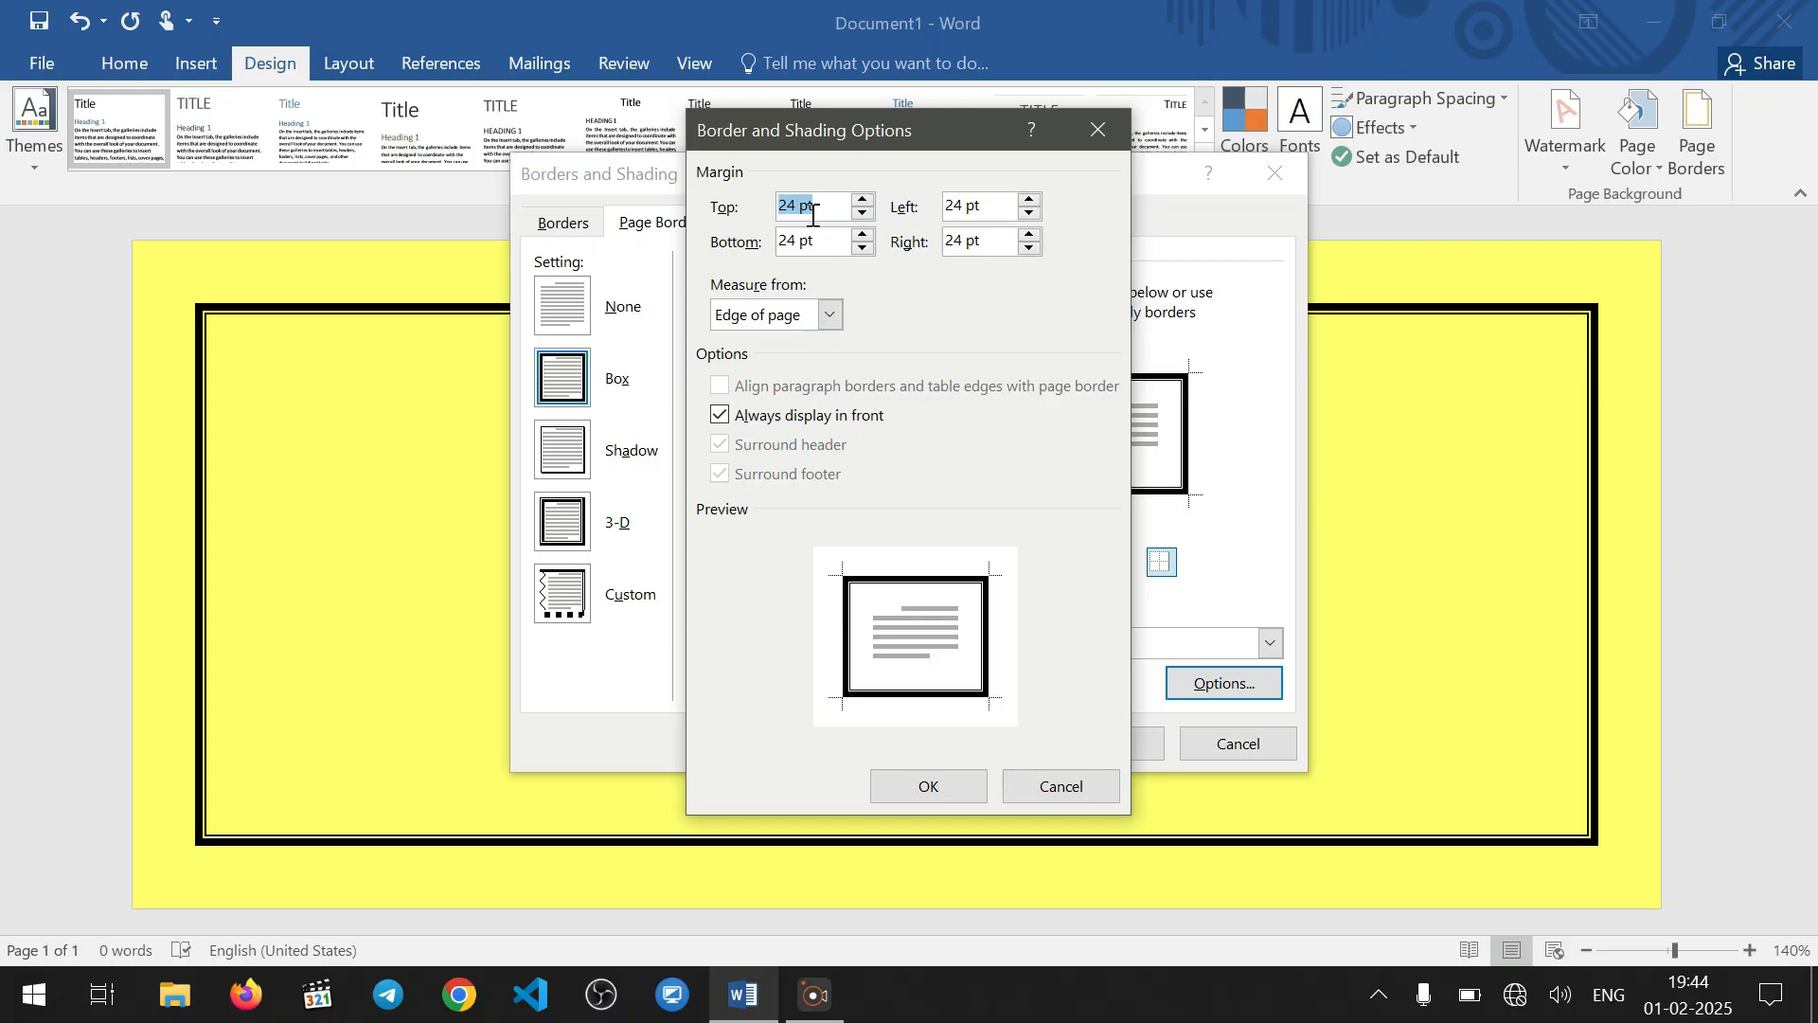
pyautogui.moveTo(824, 210); pyautogui.dragTo(736, 216)
pyautogui.write('12 pt')
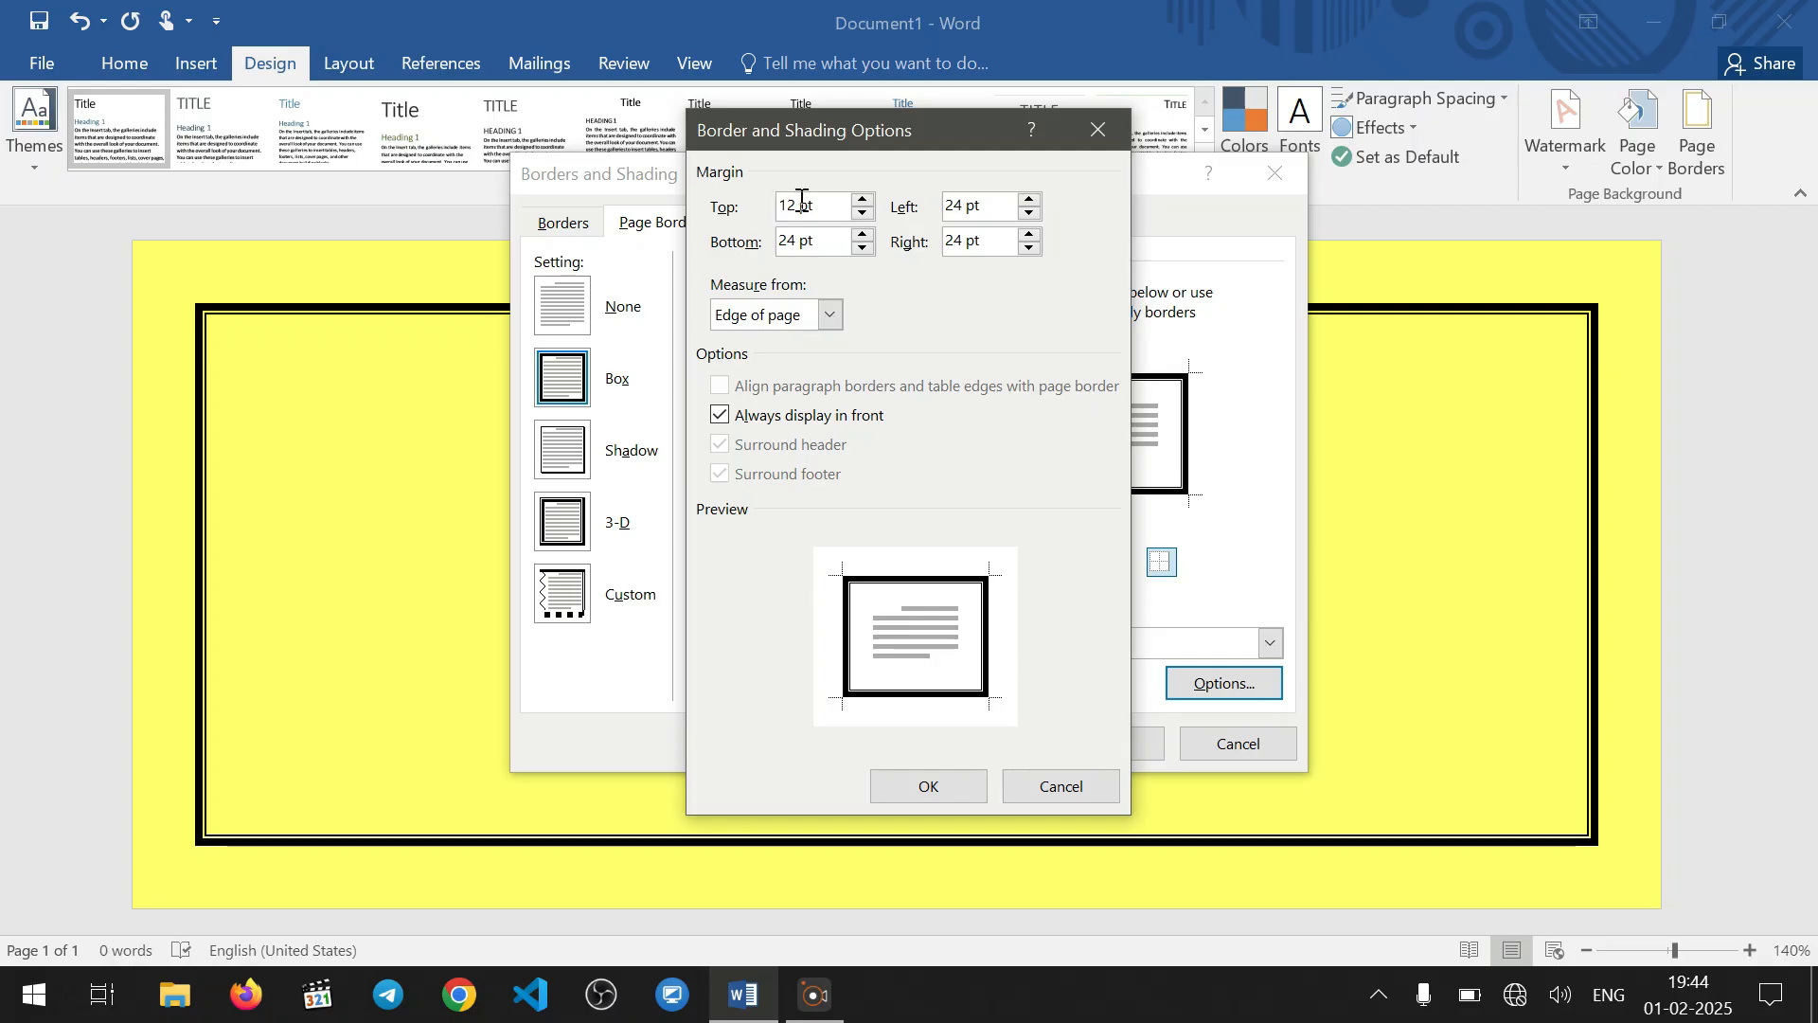
pyautogui.moveTo(829, 204); pyautogui.dragTo(706, 210)
pyautogui.hotkey('ctrl', 'c')
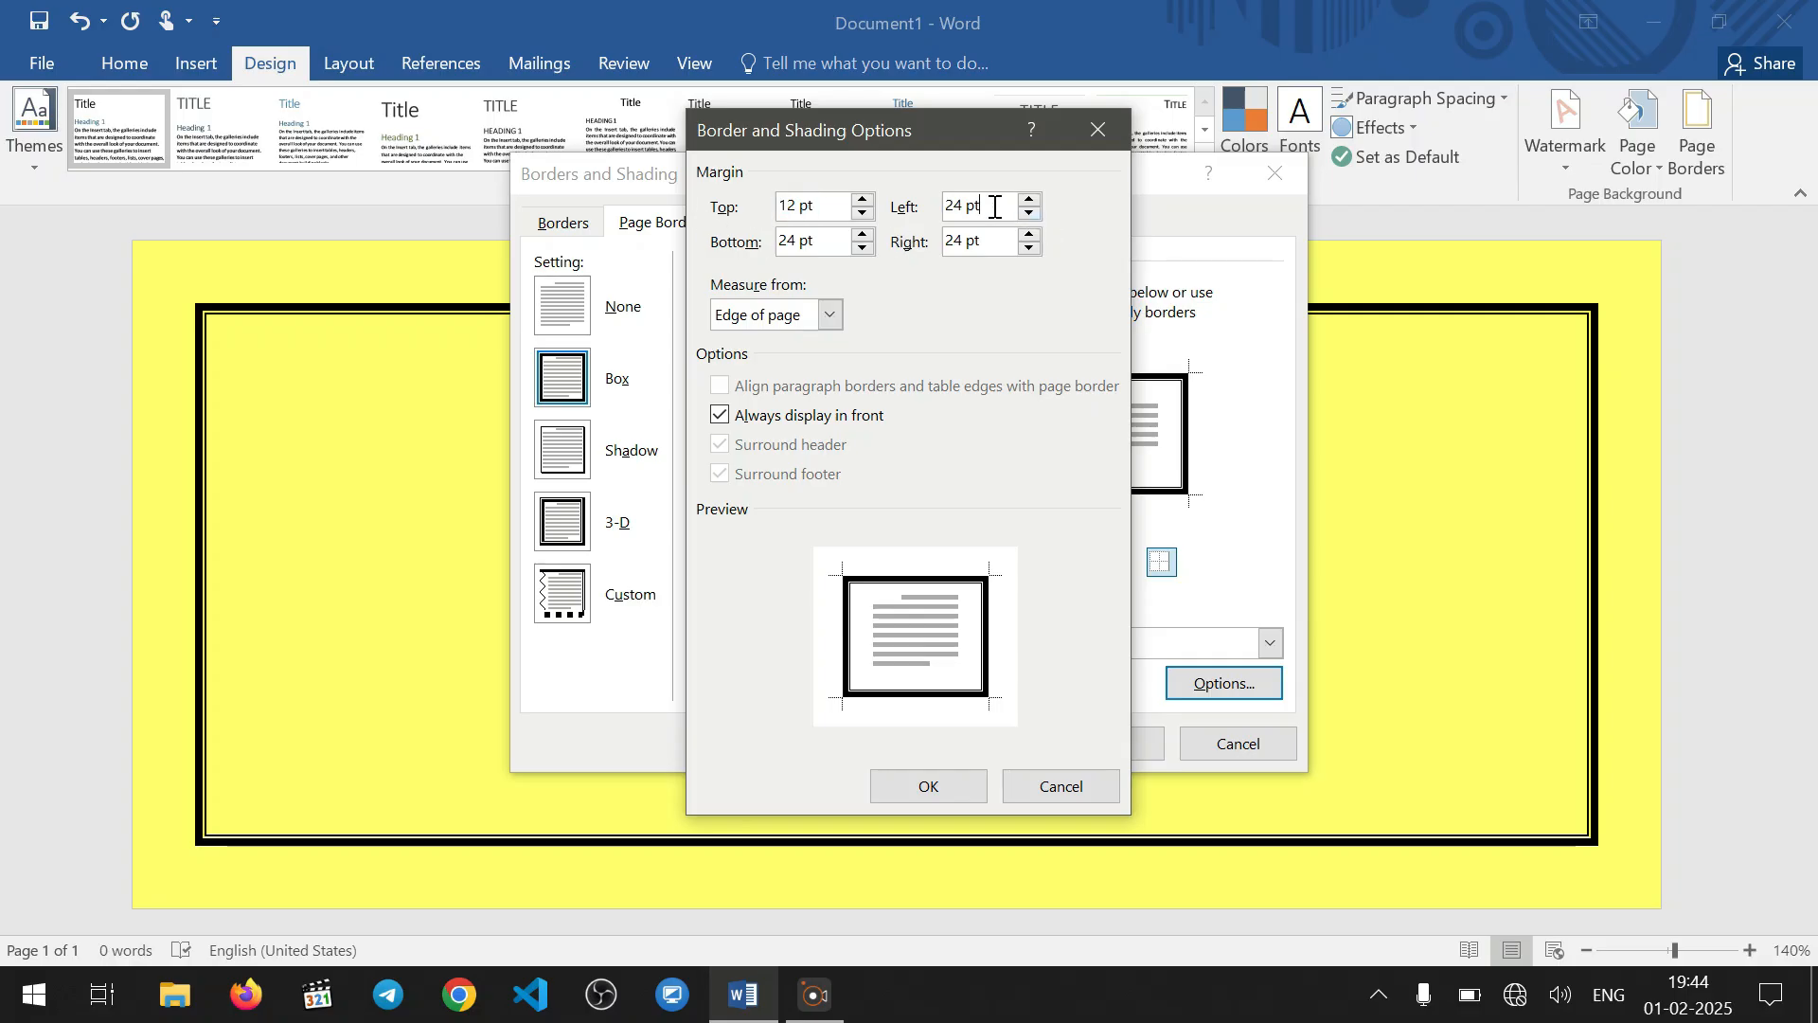
pyautogui.moveTo(994, 206); pyautogui.dragTo(685, 237)
pyautogui.hotkey('ctrl', 'v')
pyautogui.hotkey('ctrl', 'v')
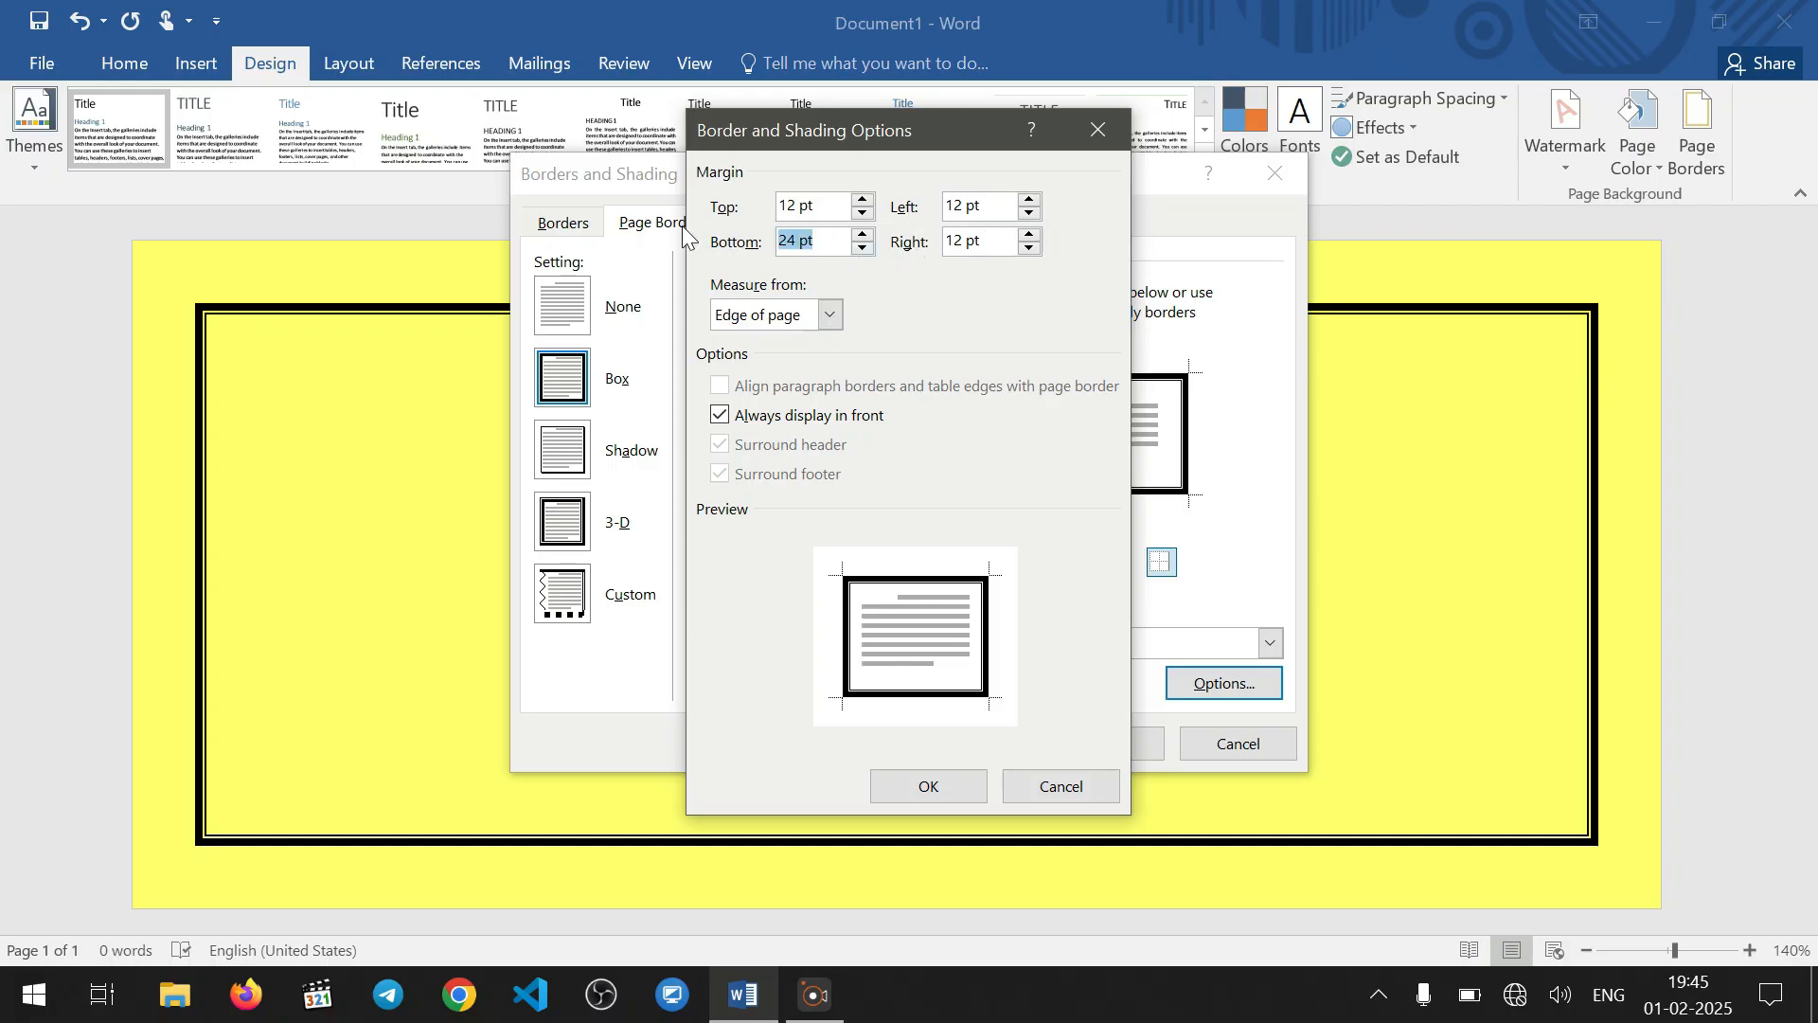
pyautogui.hotkey('ctrl', 'v')
pyautogui.click(927, 788)
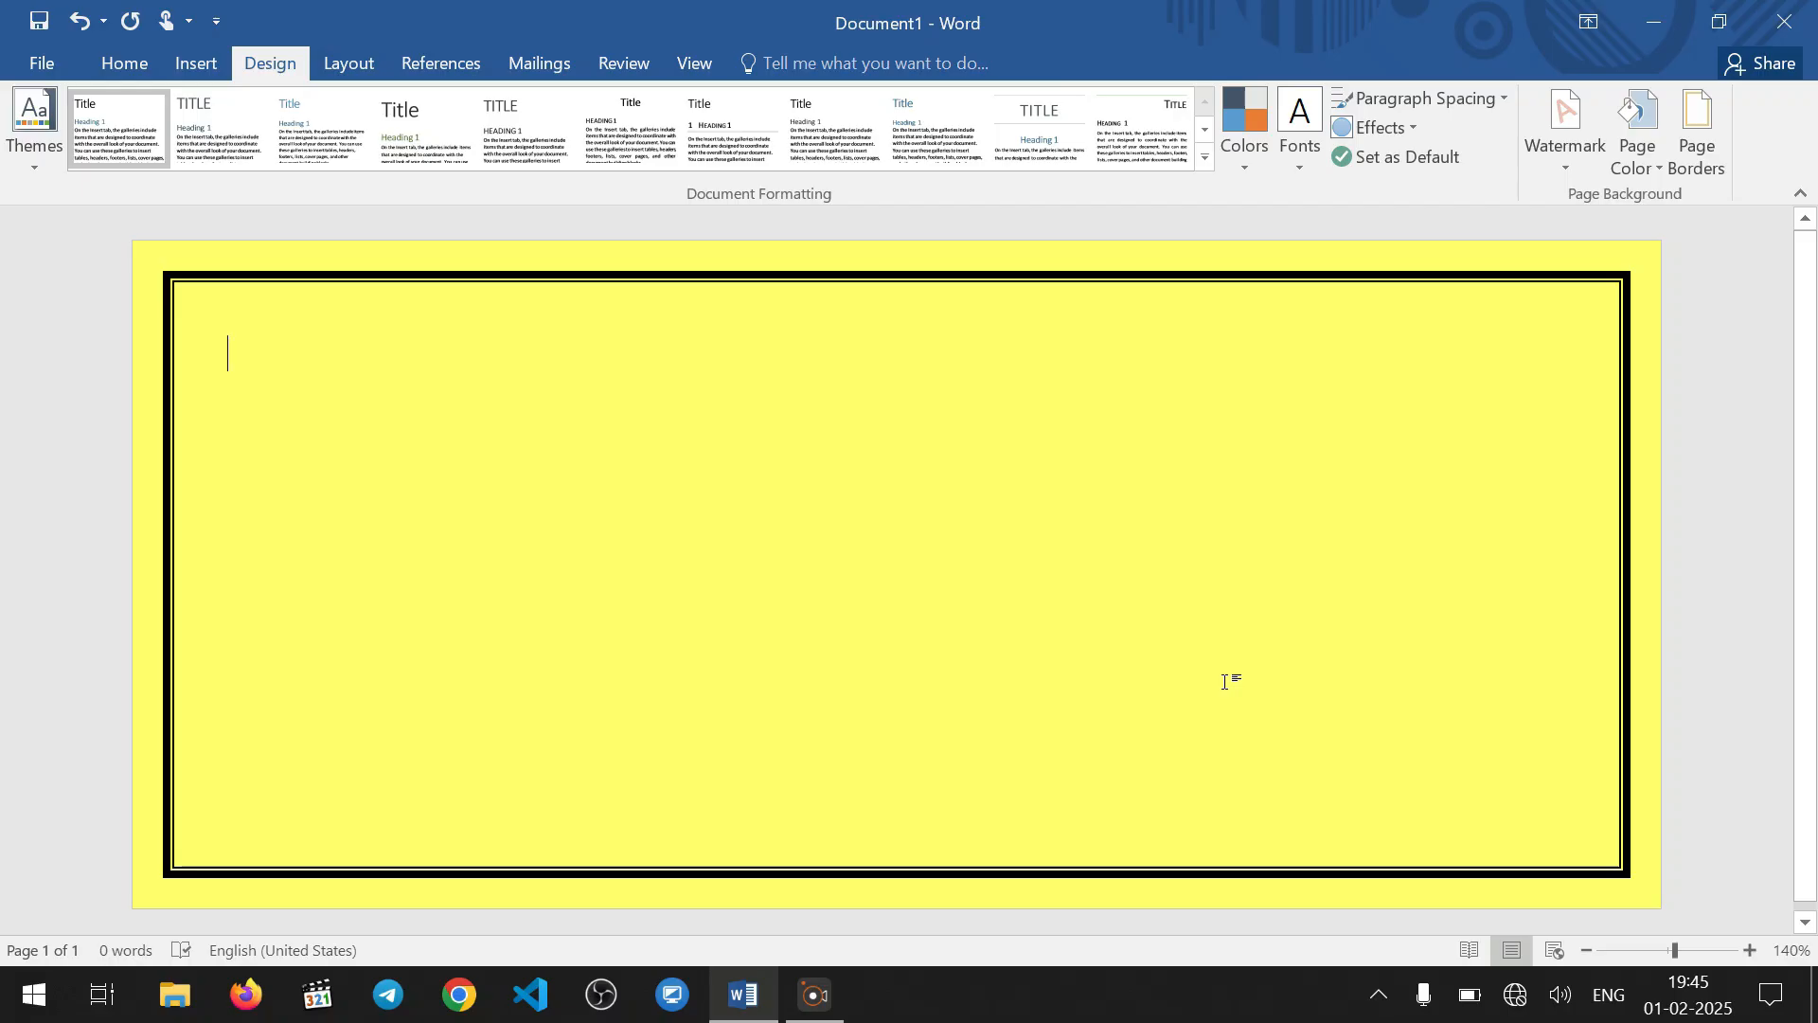
# Set the page border's top, bottom, left and right margins to 15 pt and apply them to the whole document
pyautogui.click(1697, 169)
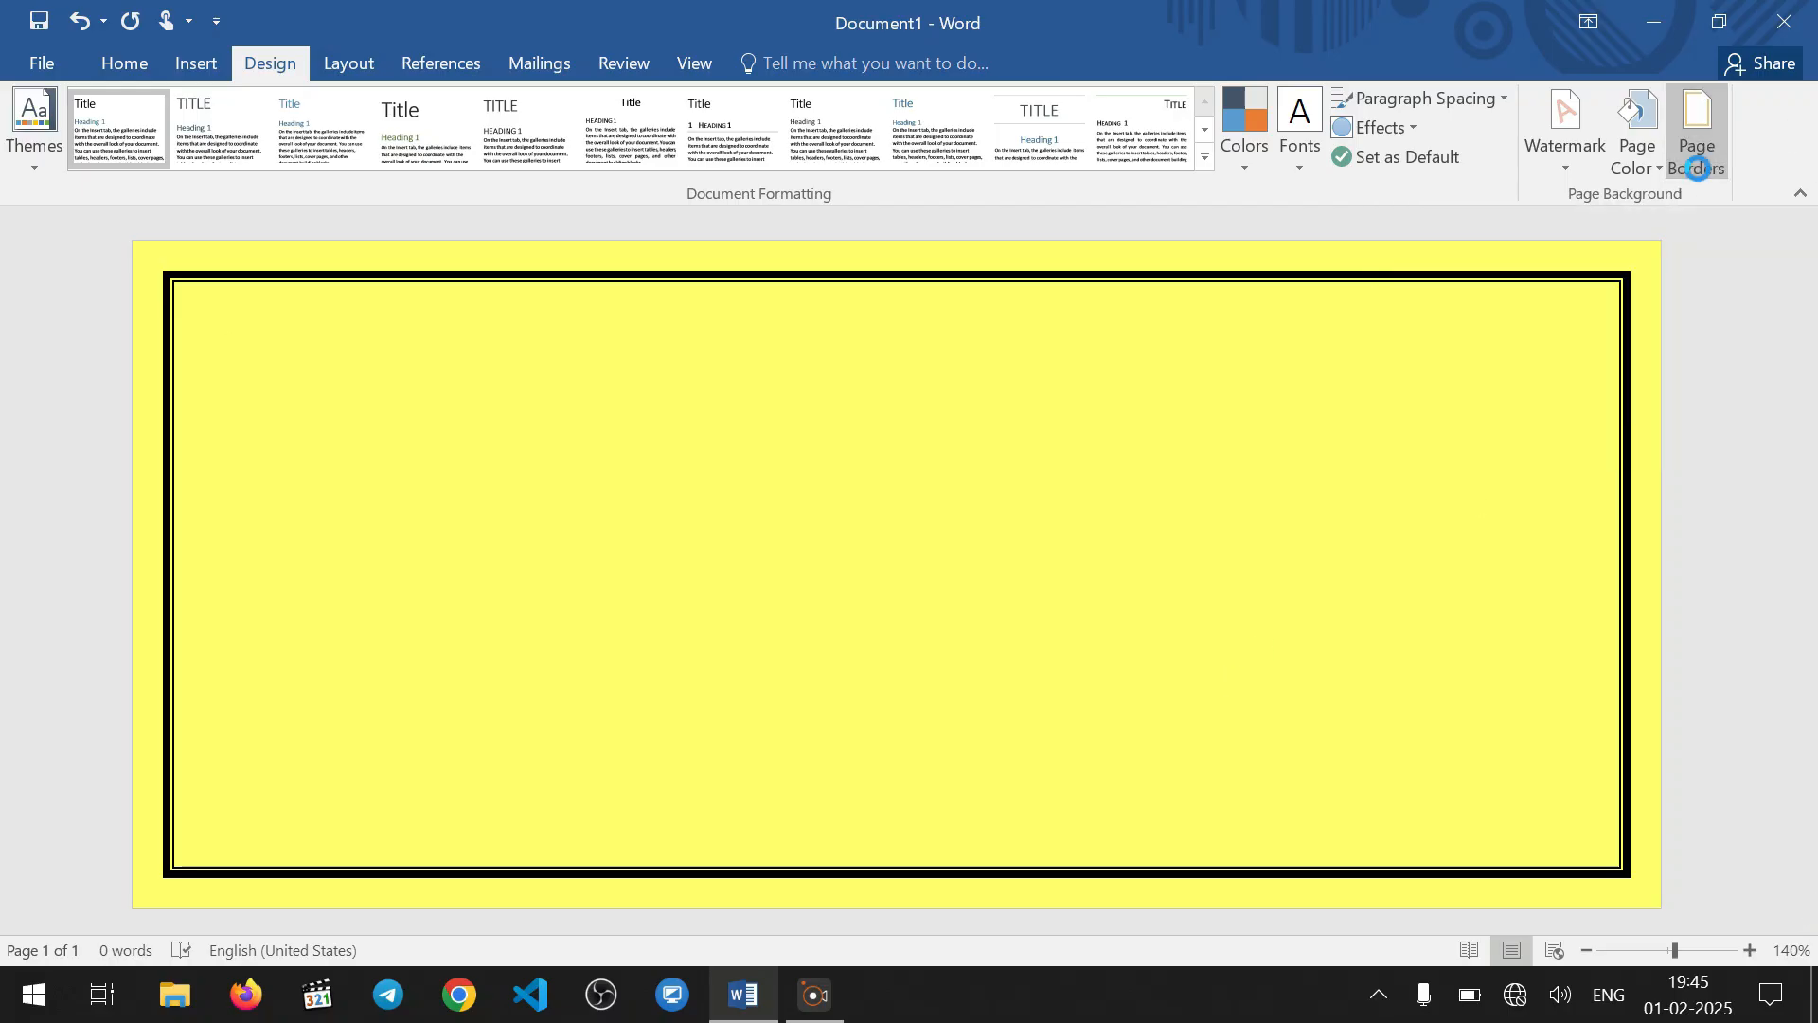
pyautogui.click(1201, 686)
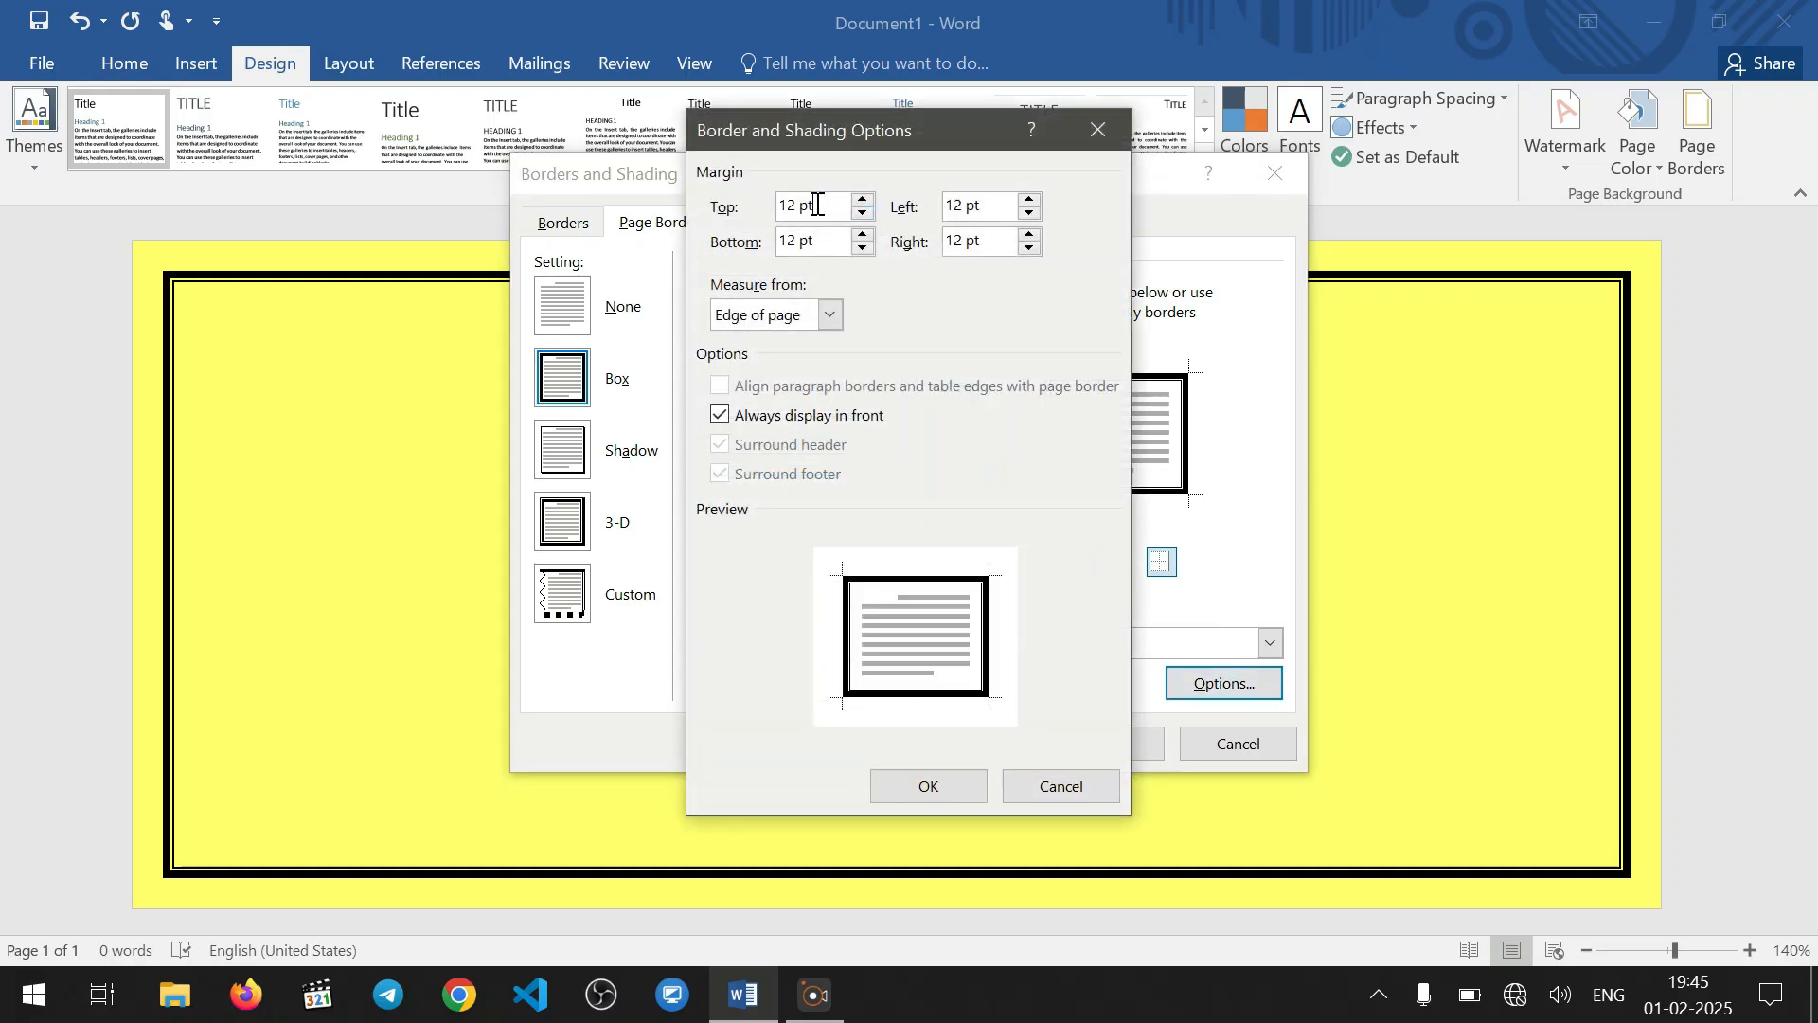
pyautogui.write('1')
pyautogui.moveTo(818, 207); pyautogui.dragTo(736, 203)
pyautogui.hotkey('ctrl', 'c')
pyautogui.click(1004, 205)
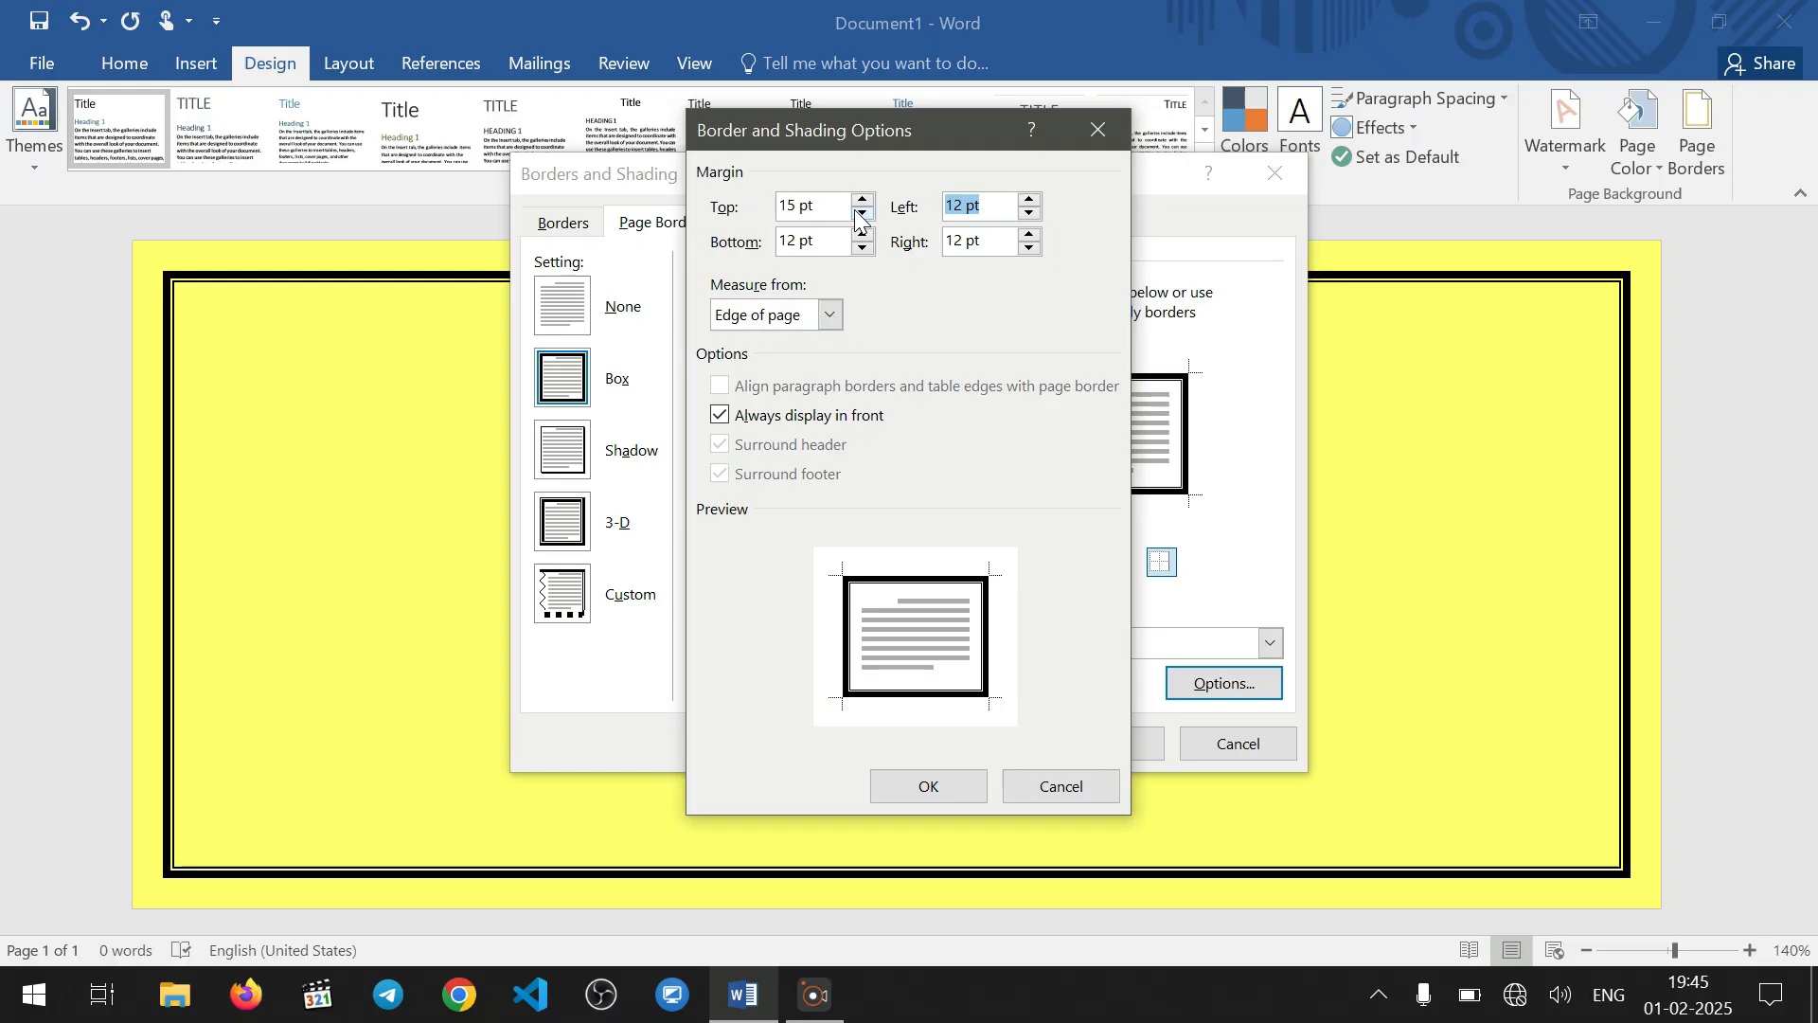
pyautogui.hotkey('ctrl', 'v')
pyautogui.moveTo(822, 248); pyautogui.dragTo(775, 248)
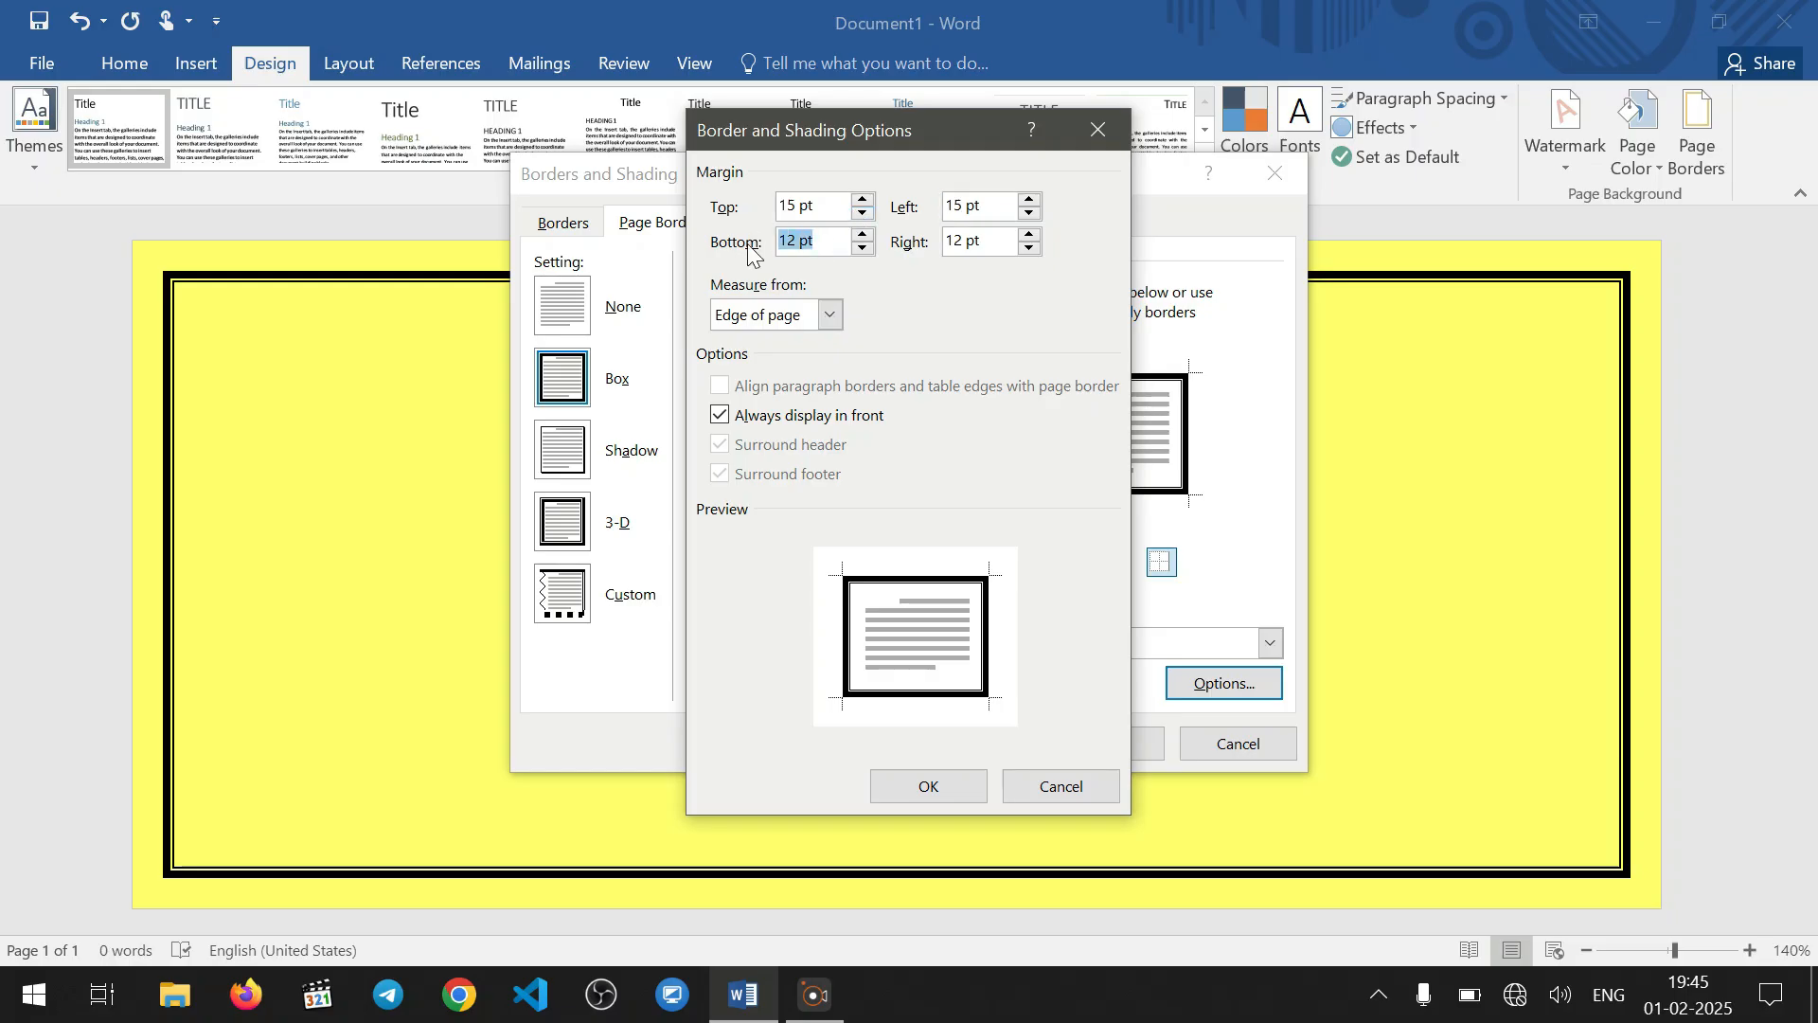
pyautogui.hotkey('ctrl', 'v')
pyautogui.moveTo(1002, 243); pyautogui.dragTo(873, 243)
pyautogui.hotkey('ctrl', 'v')
pyautogui.click(935, 785)
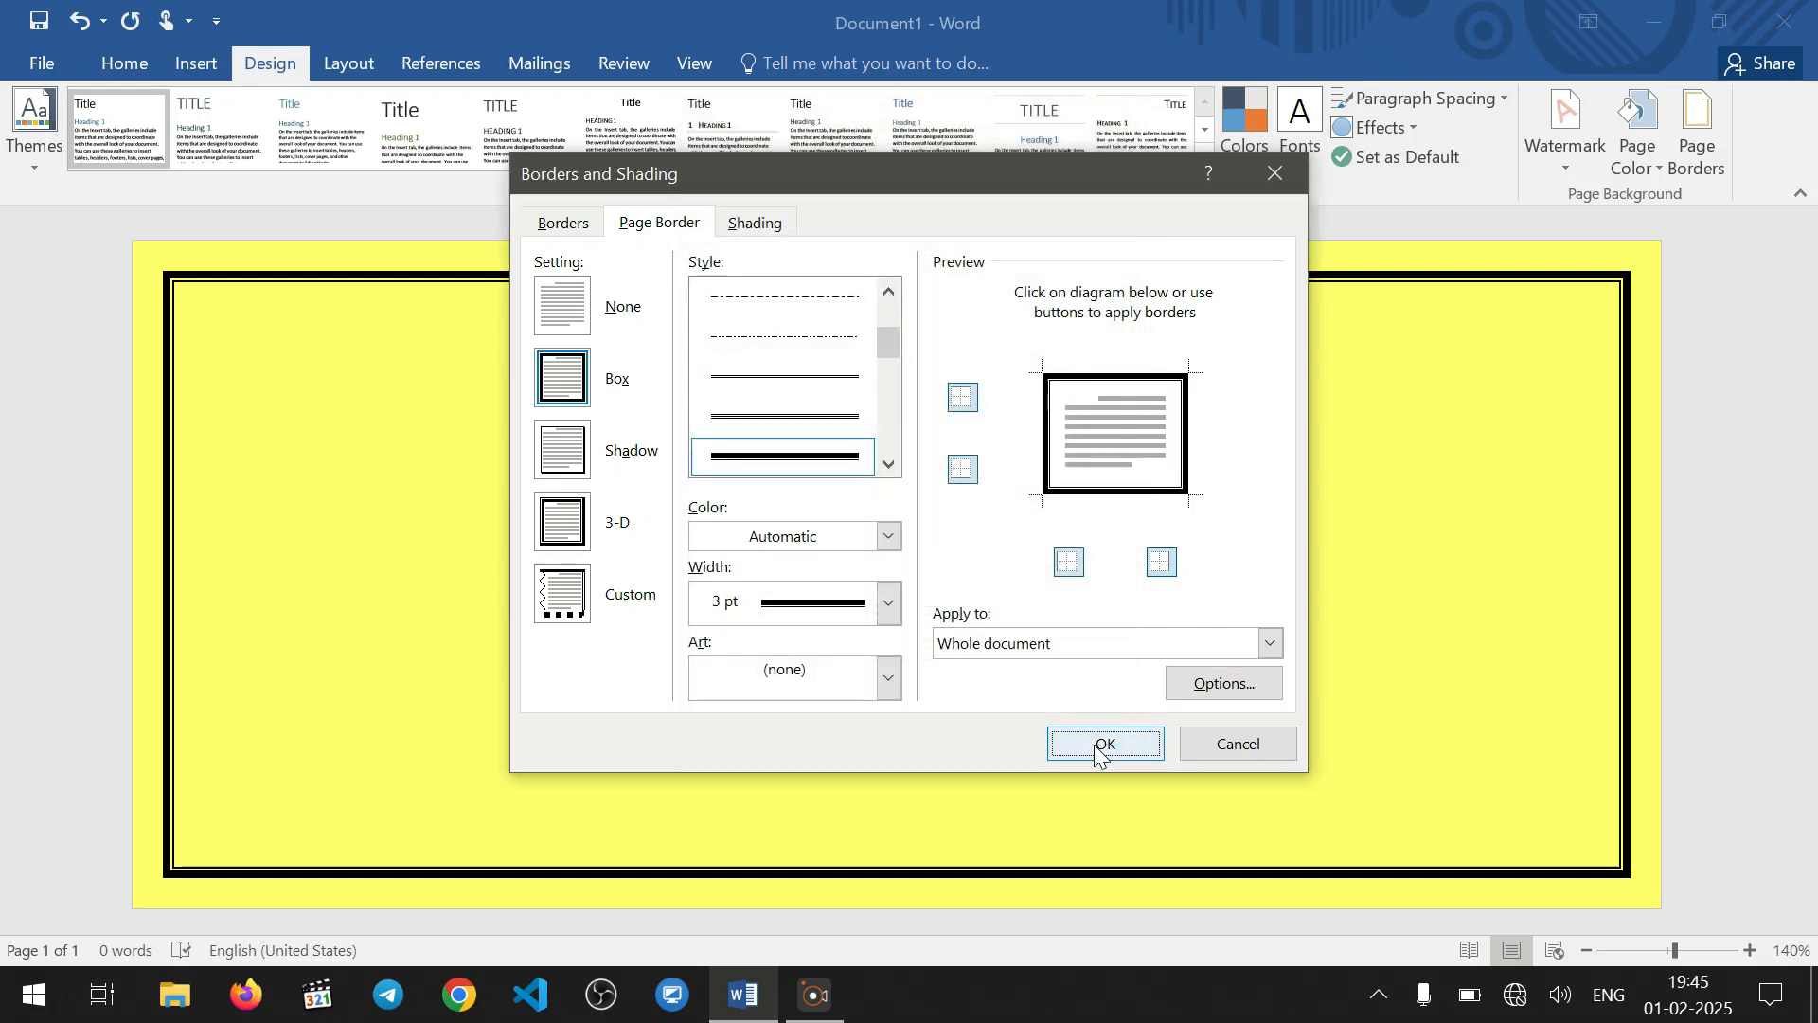
pyautogui.click(1098, 747)
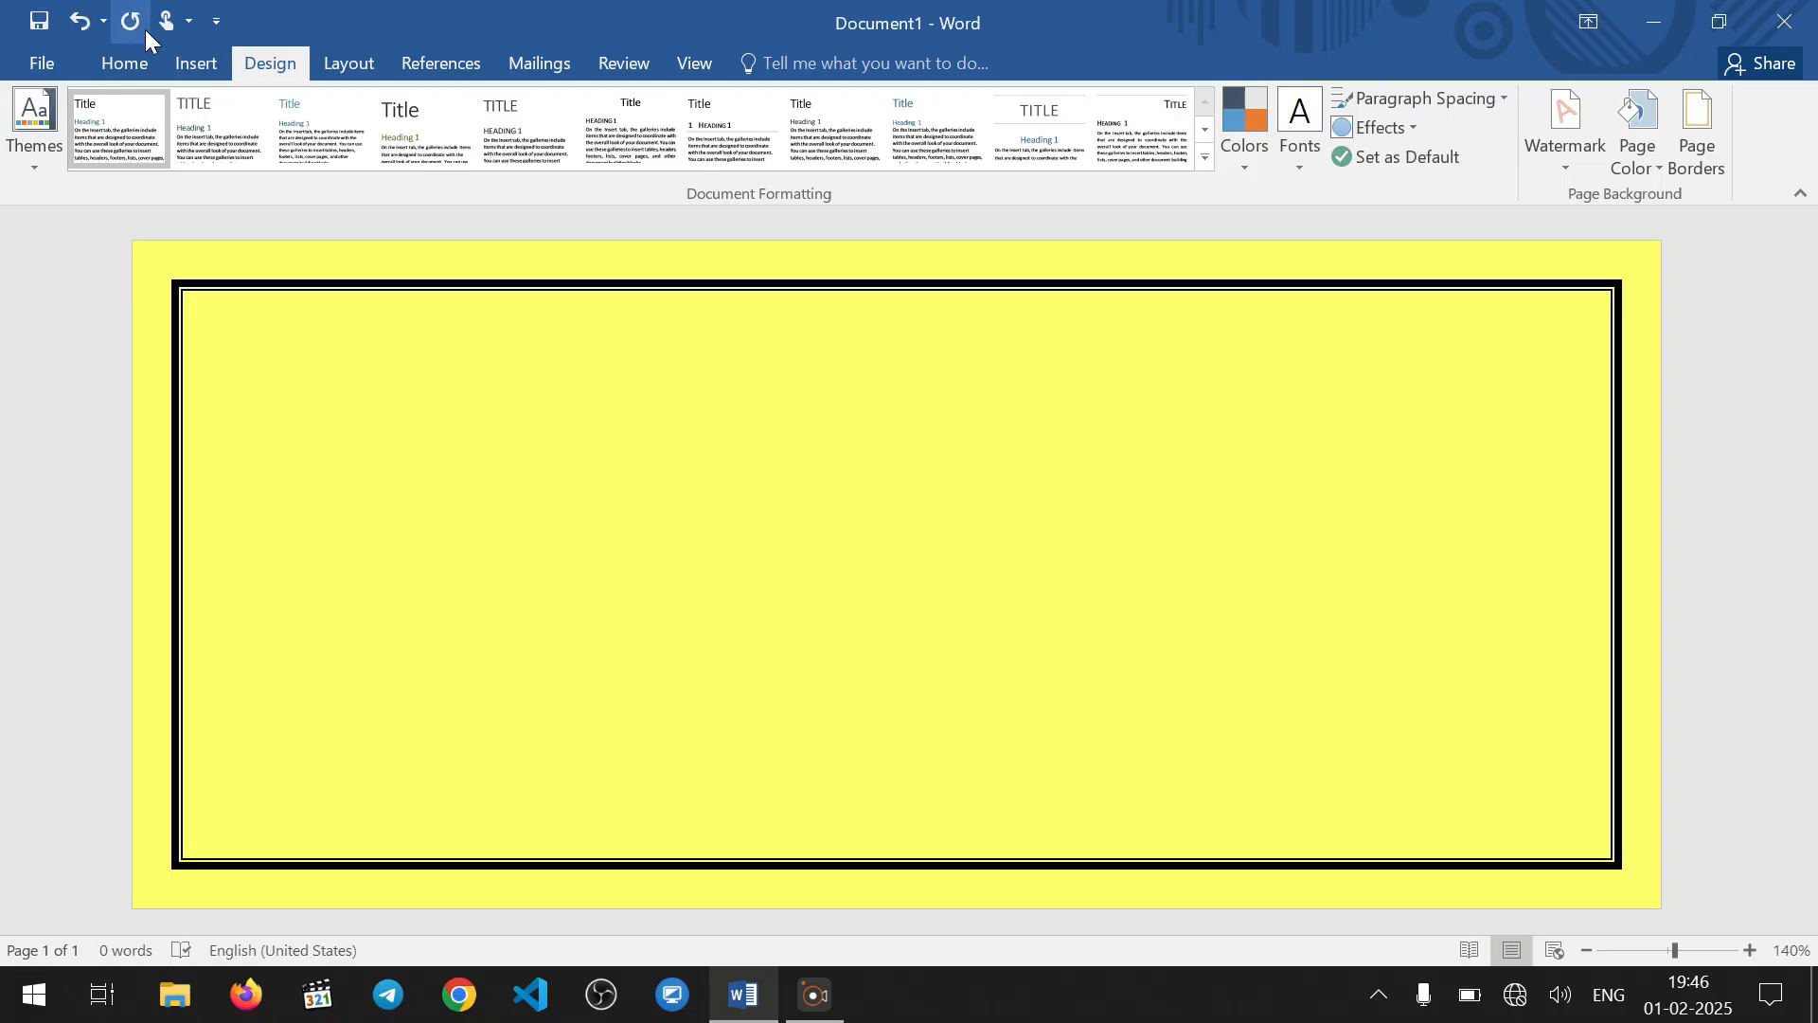
# Insert the Ganesha picture 2749112528.jpg from the MY CARD pictures folder and enlarge it to about 3.8 cm high by 2.84 cm wide
pyautogui.click(196, 63)
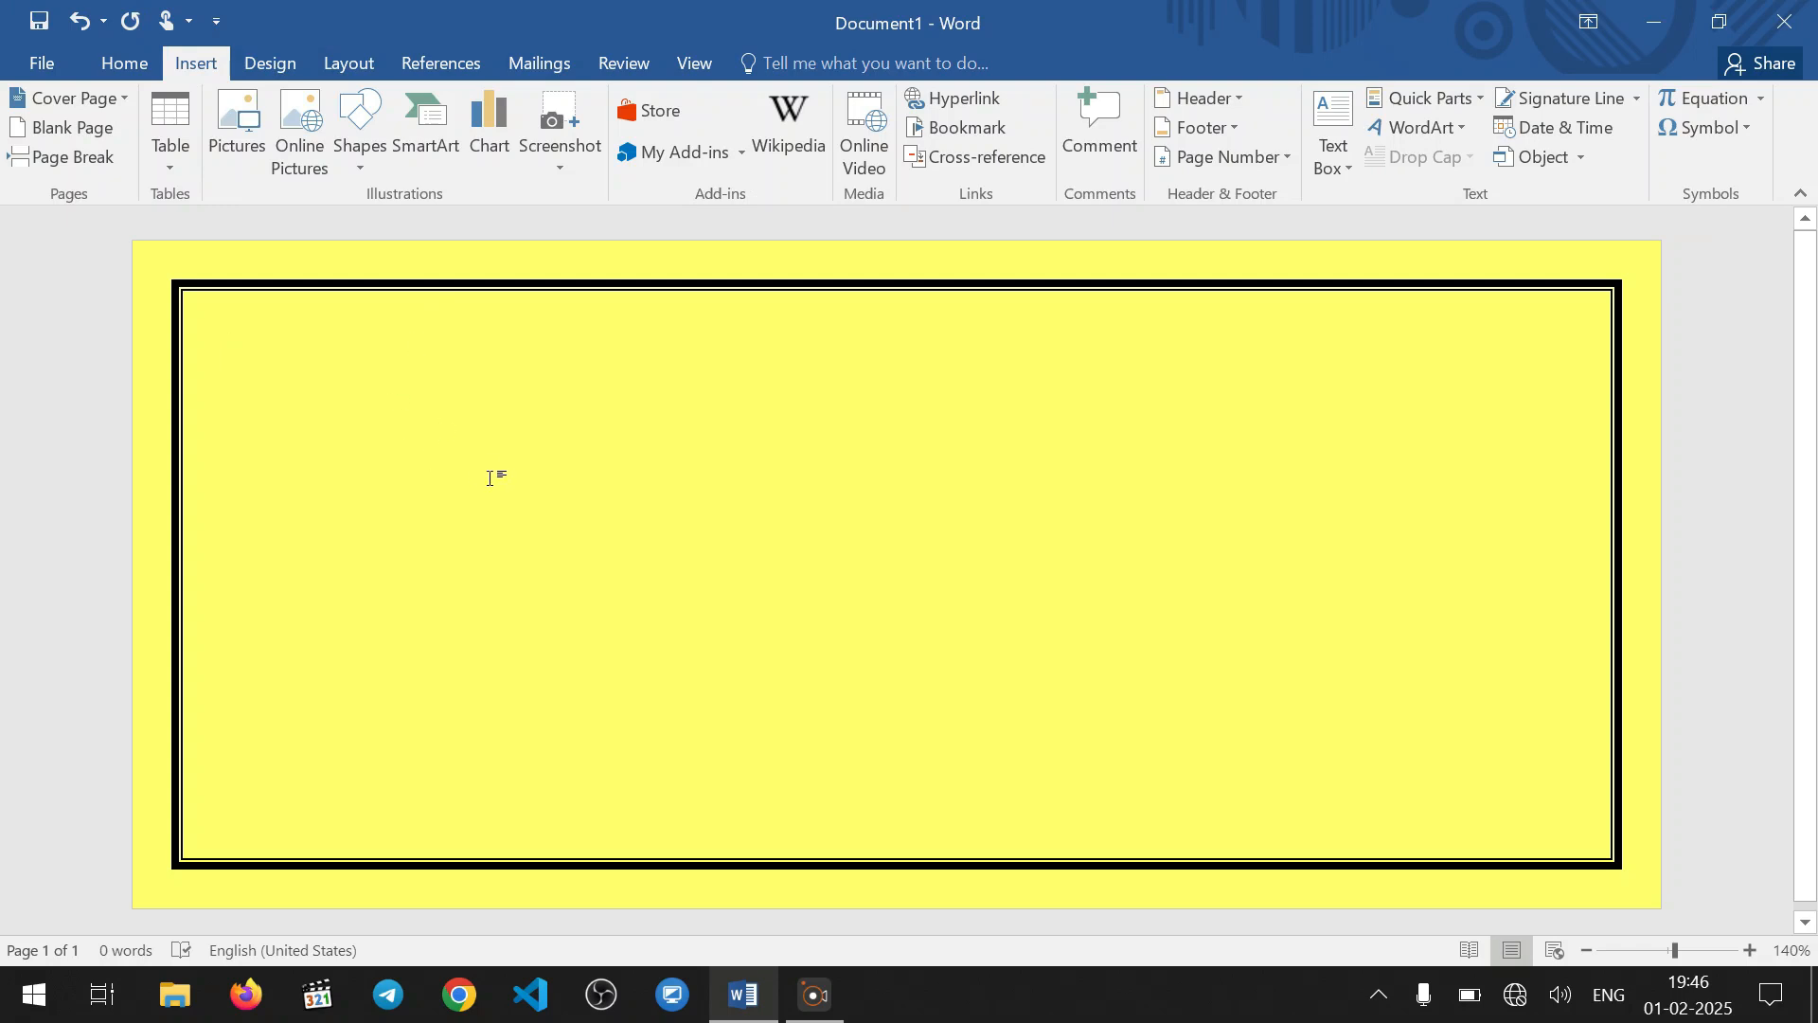
pyautogui.click(245, 151)
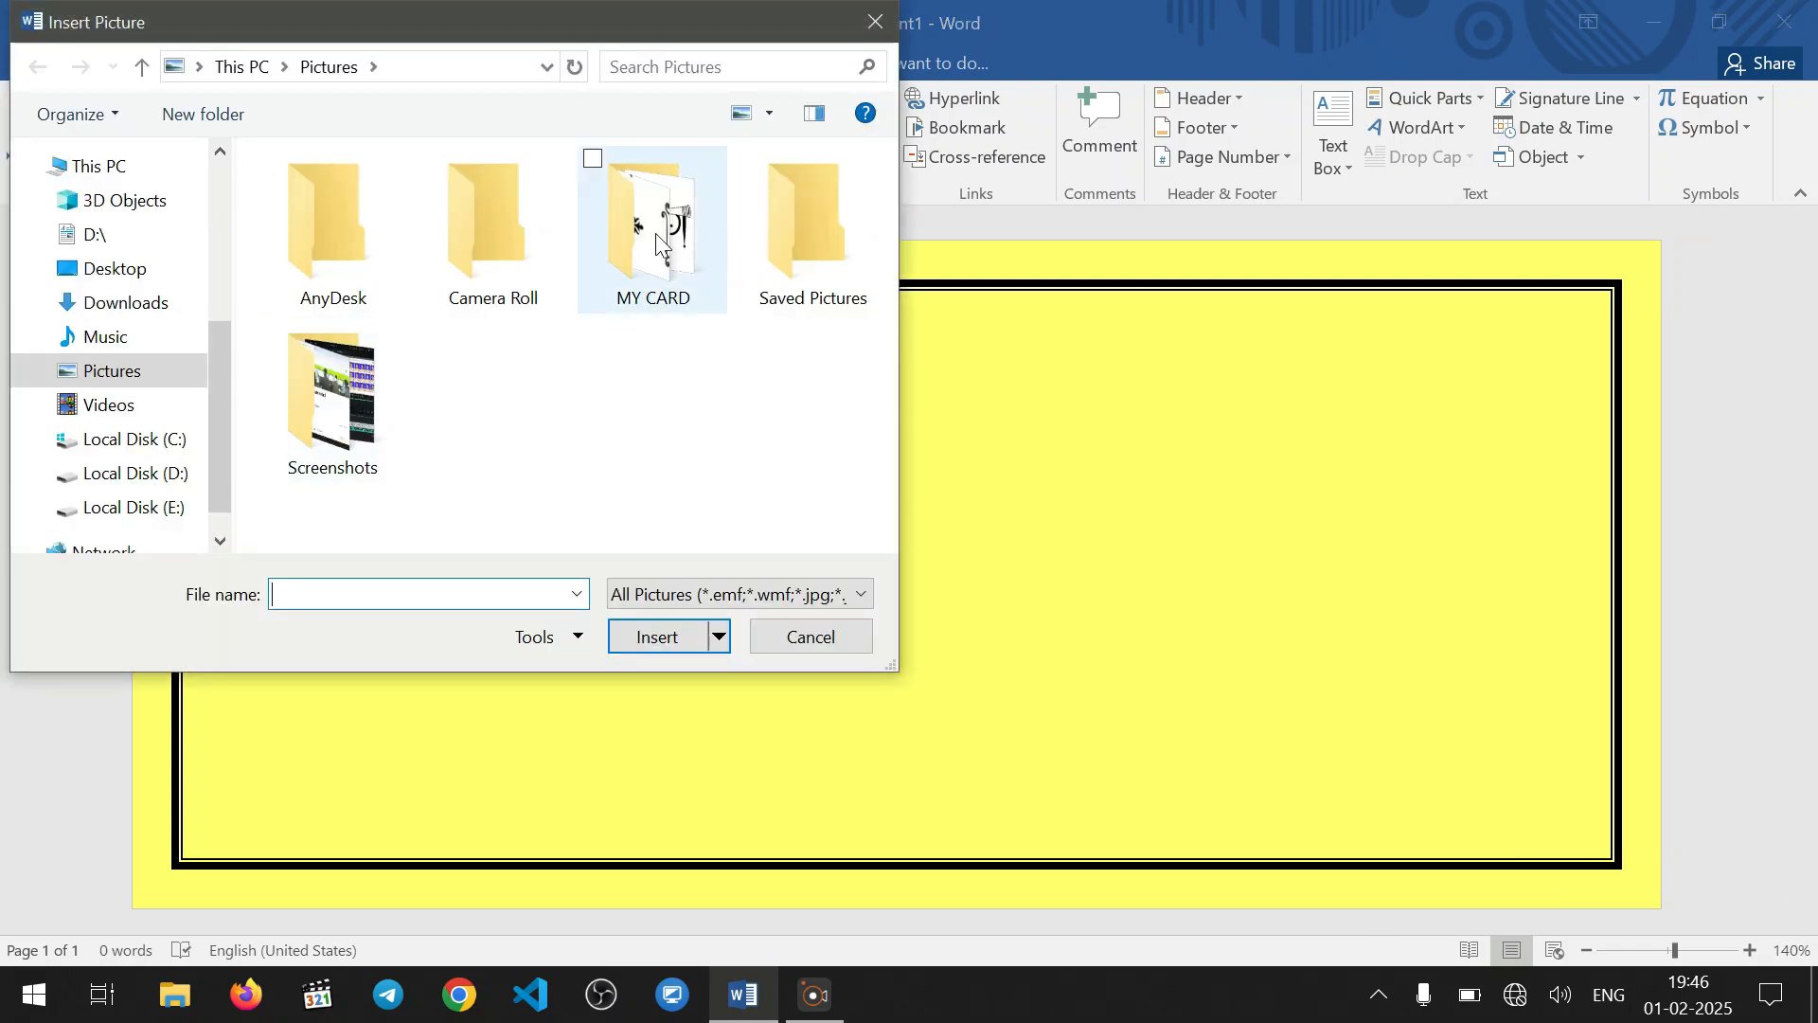
pyautogui.click(668, 261)
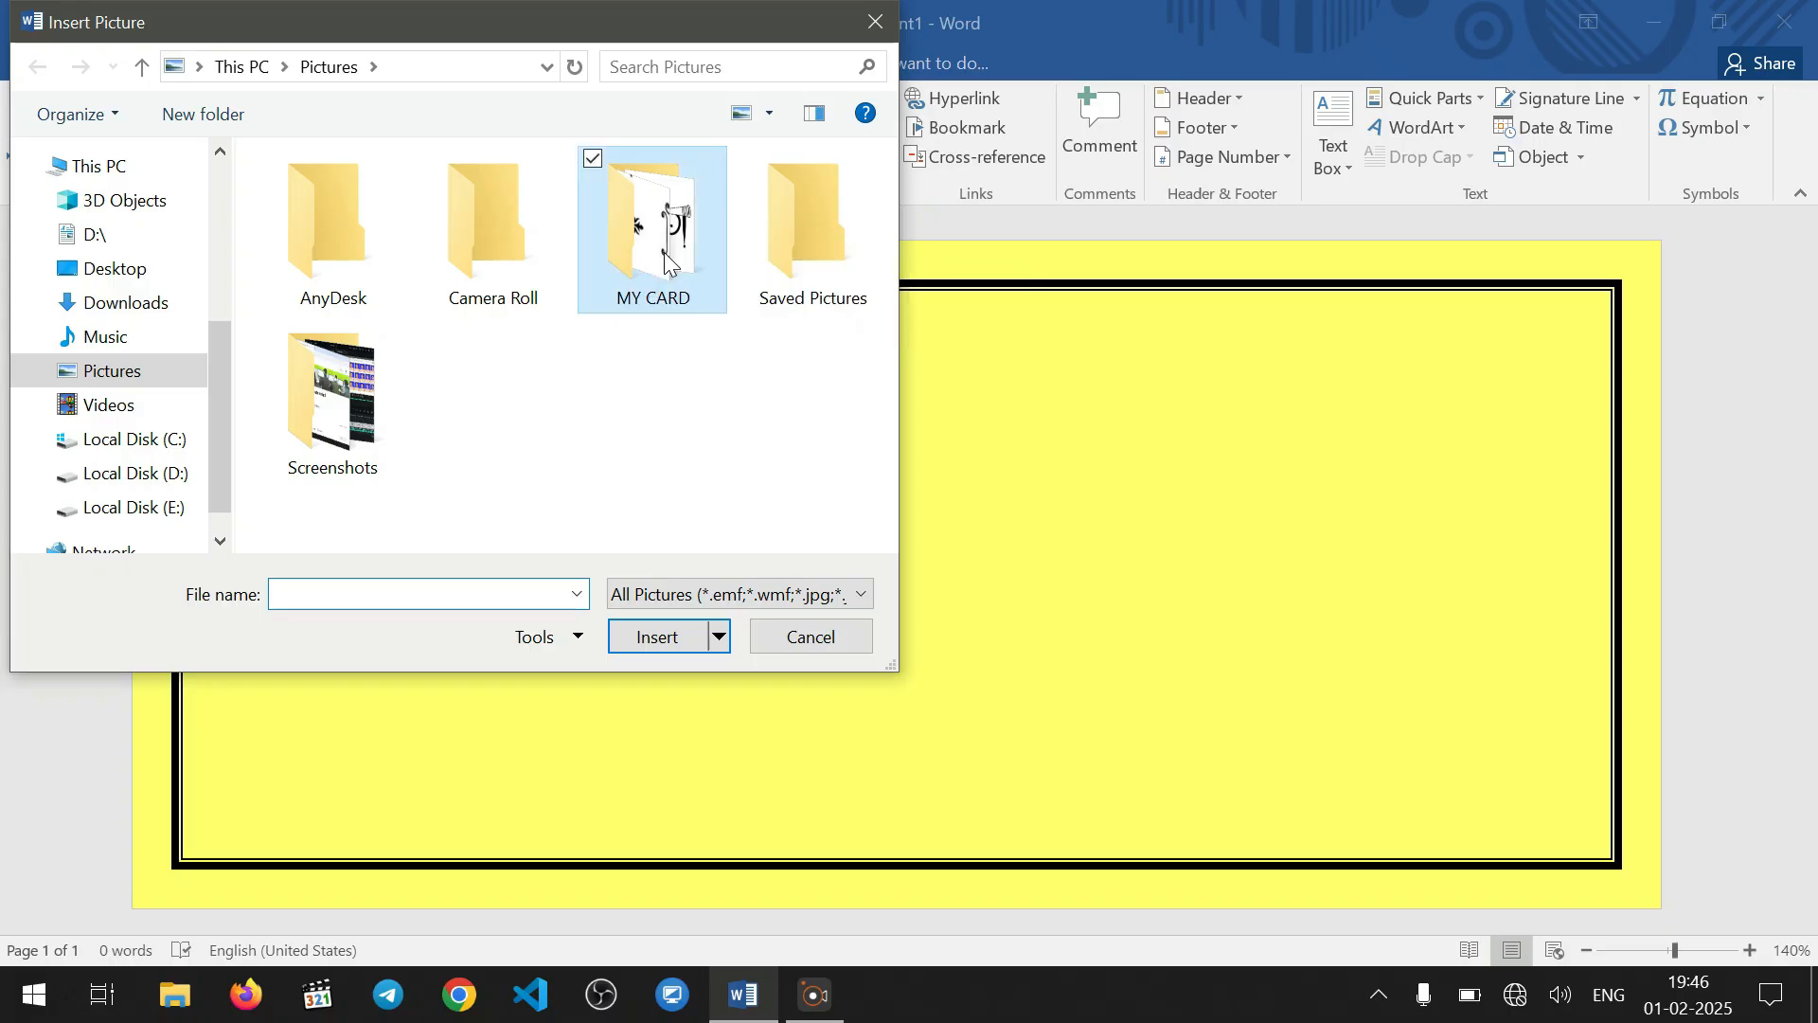
pyautogui.doubleClick(668, 261)
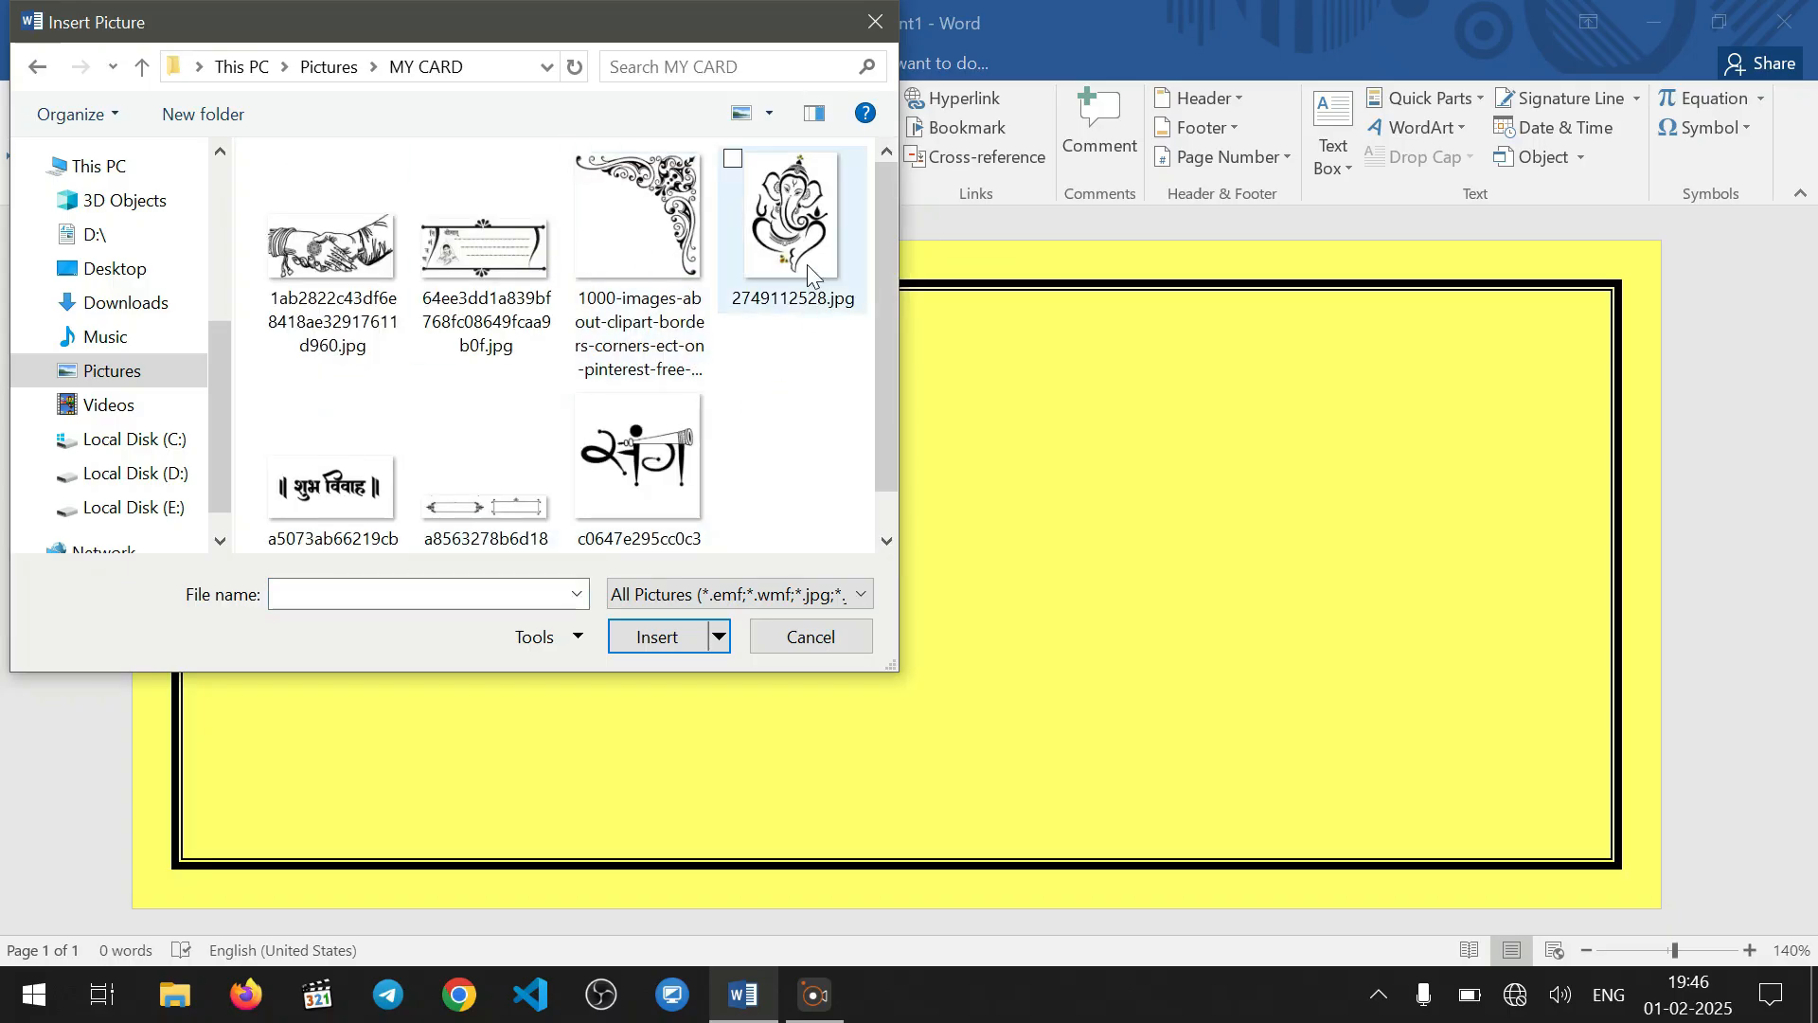
pyautogui.click(791, 244)
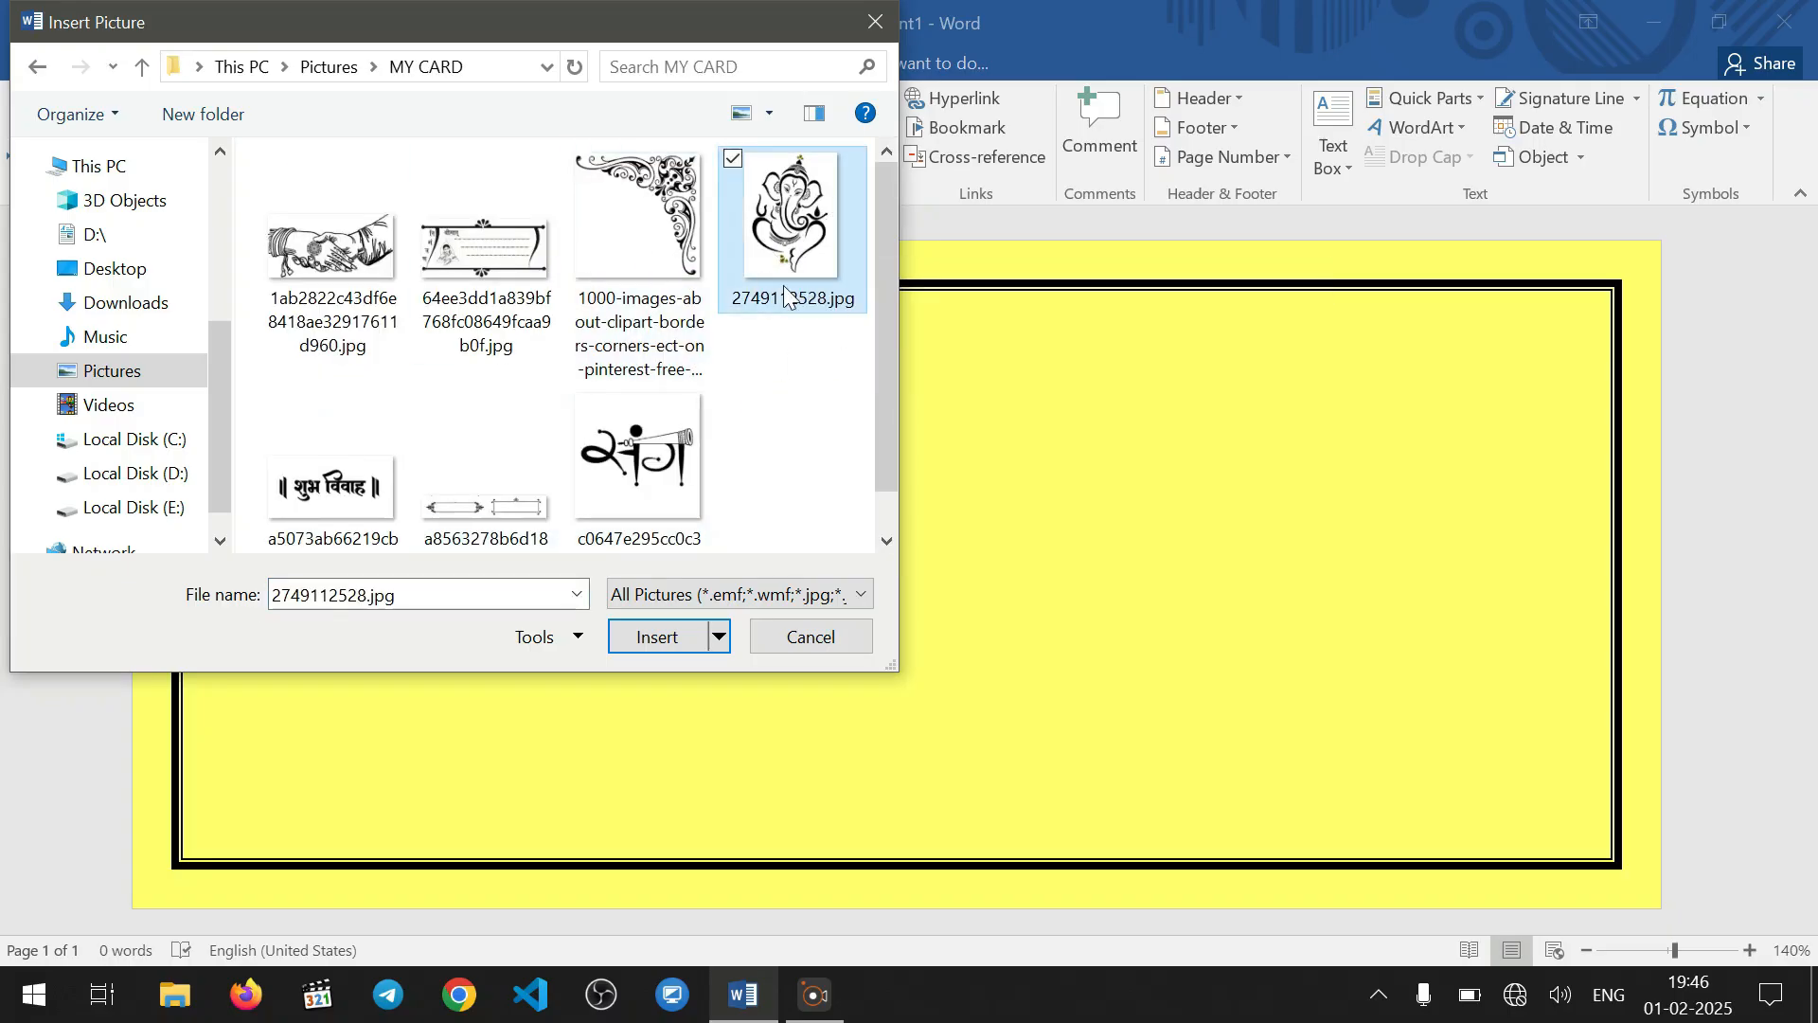
pyautogui.click(646, 640)
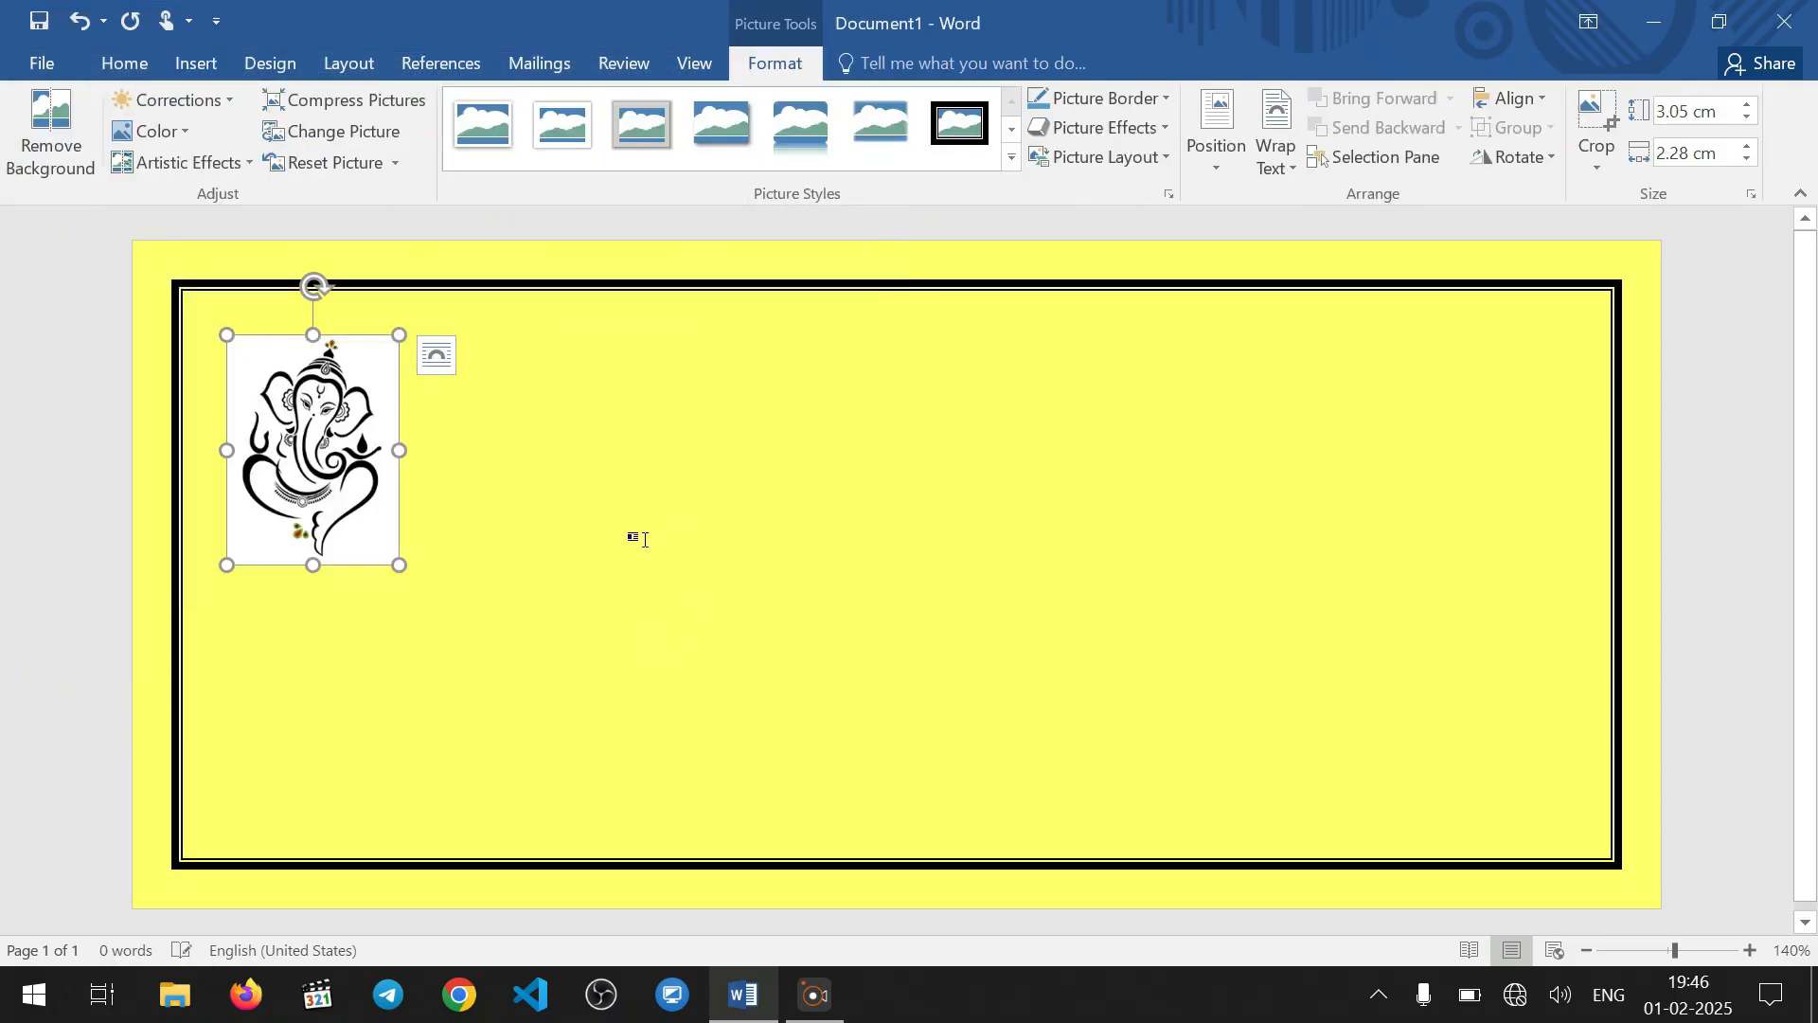
pyautogui.moveTo(398, 565); pyautogui.dragTo(441, 622)
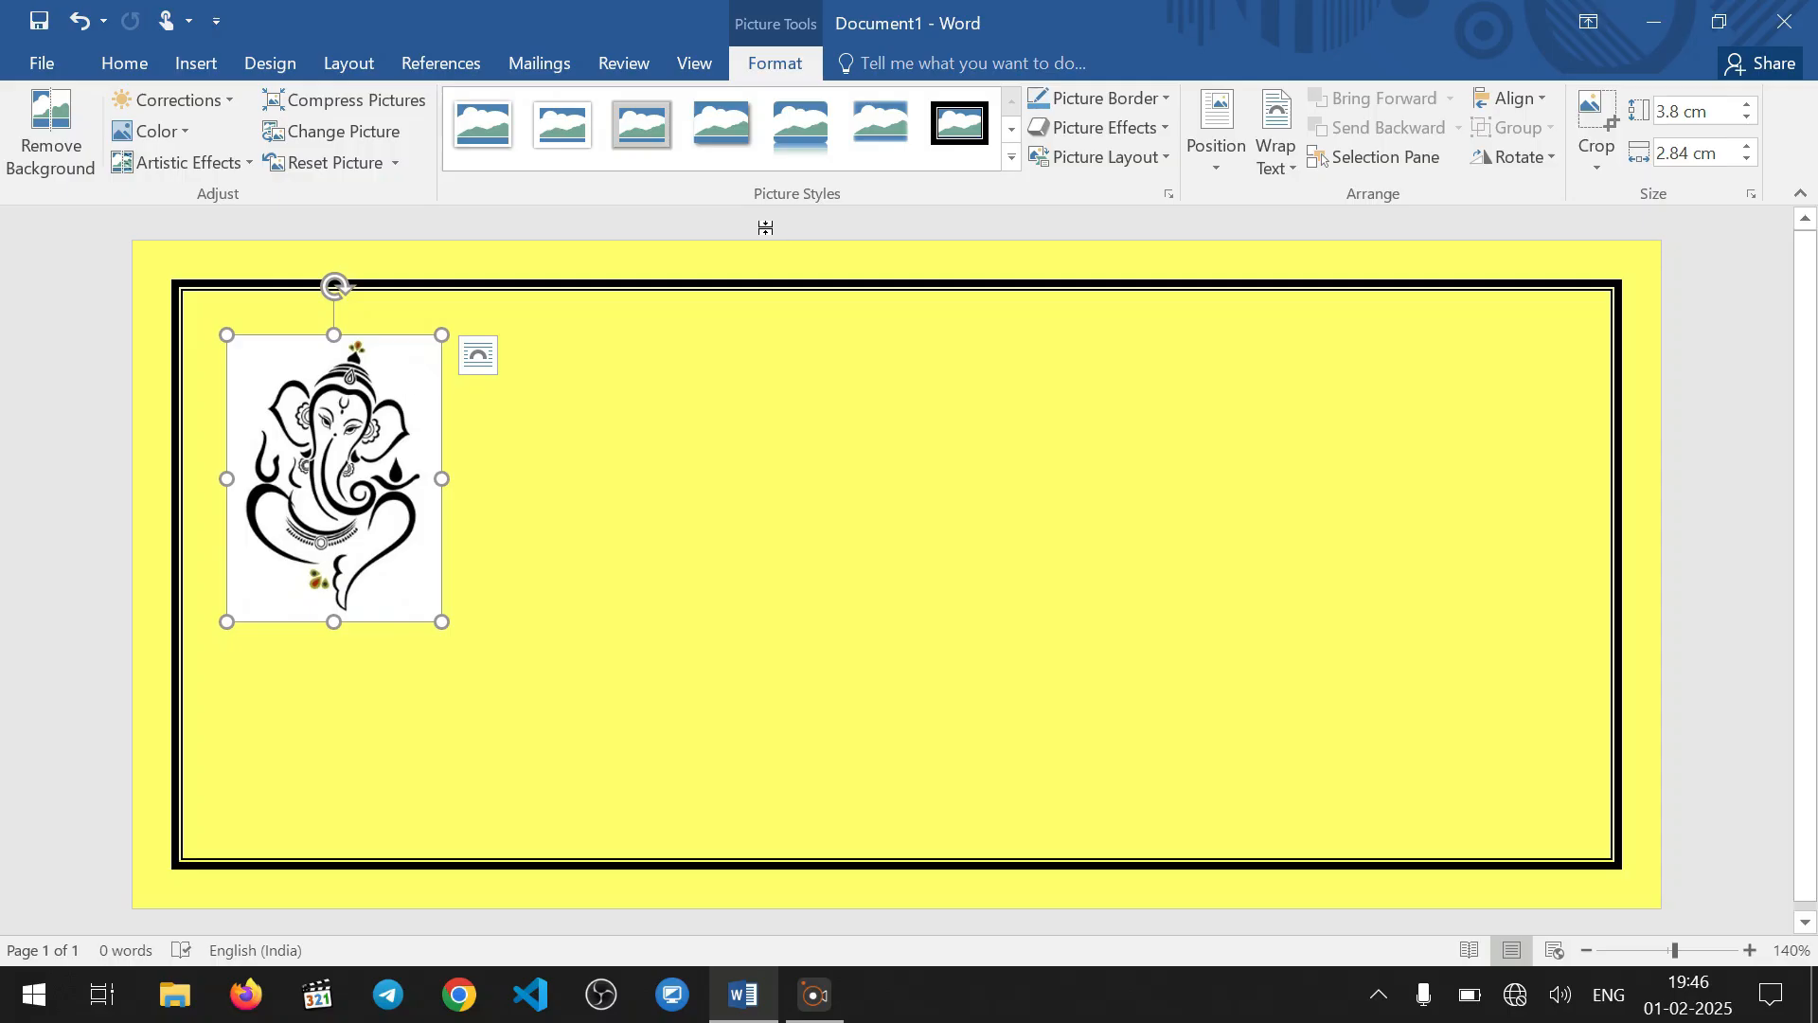
# Try removing the Ganesha picture's background with Word's Remove Background tool
pyautogui.click(36, 126)
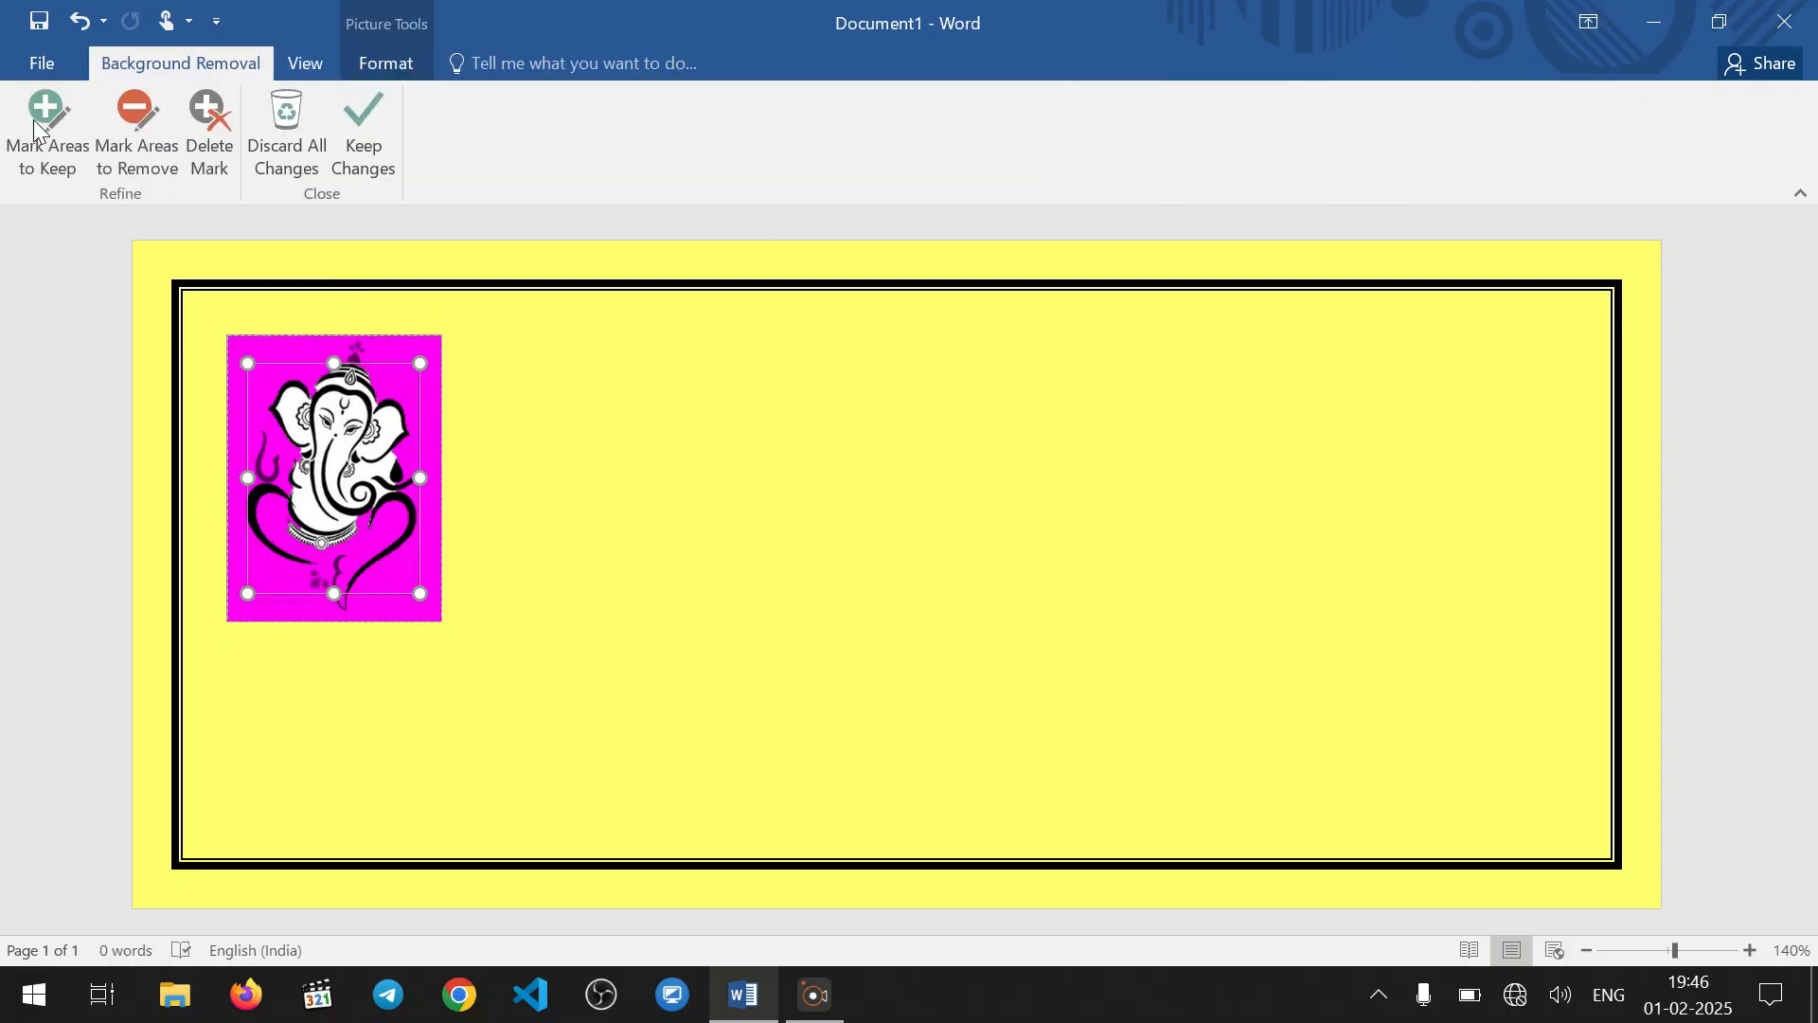
pyautogui.click(363, 151)
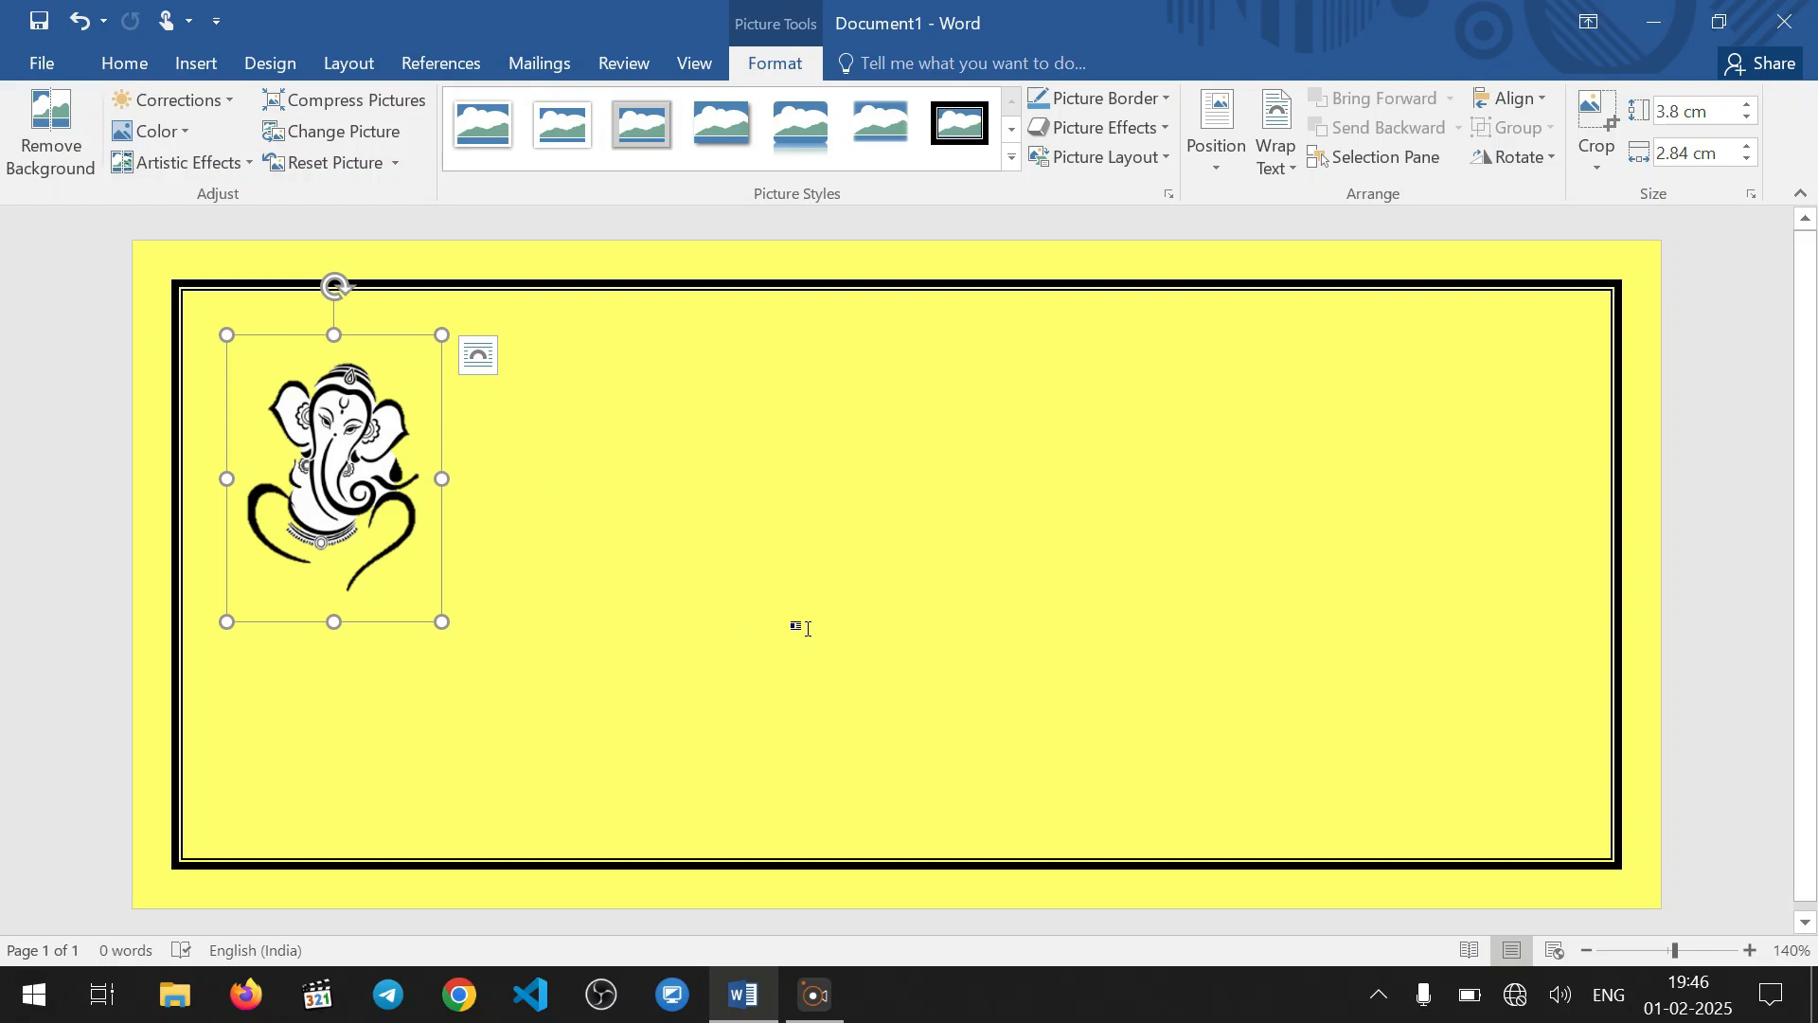
pyautogui.hotkey('ctrl', 'z')
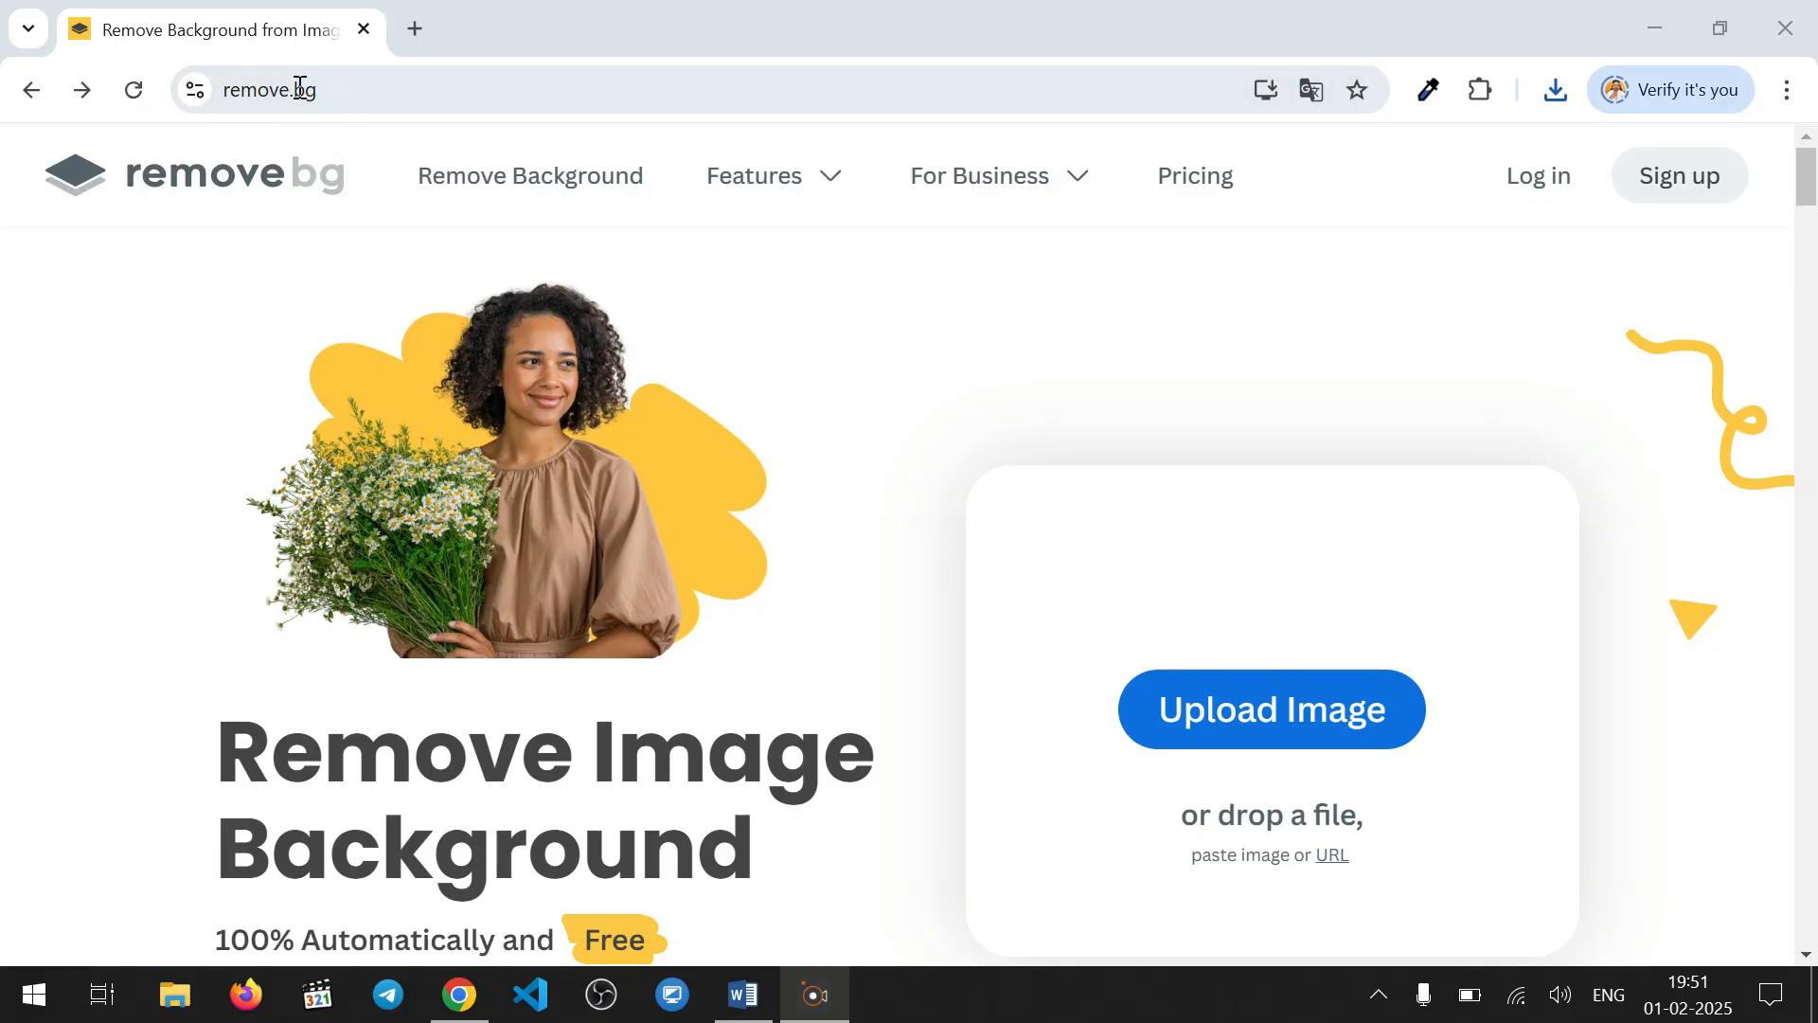
# On remove.bg in Chrome, upload 2749112528.jpg from the MY CARD folder for background removal and close the site
pyautogui.click(1270, 710)
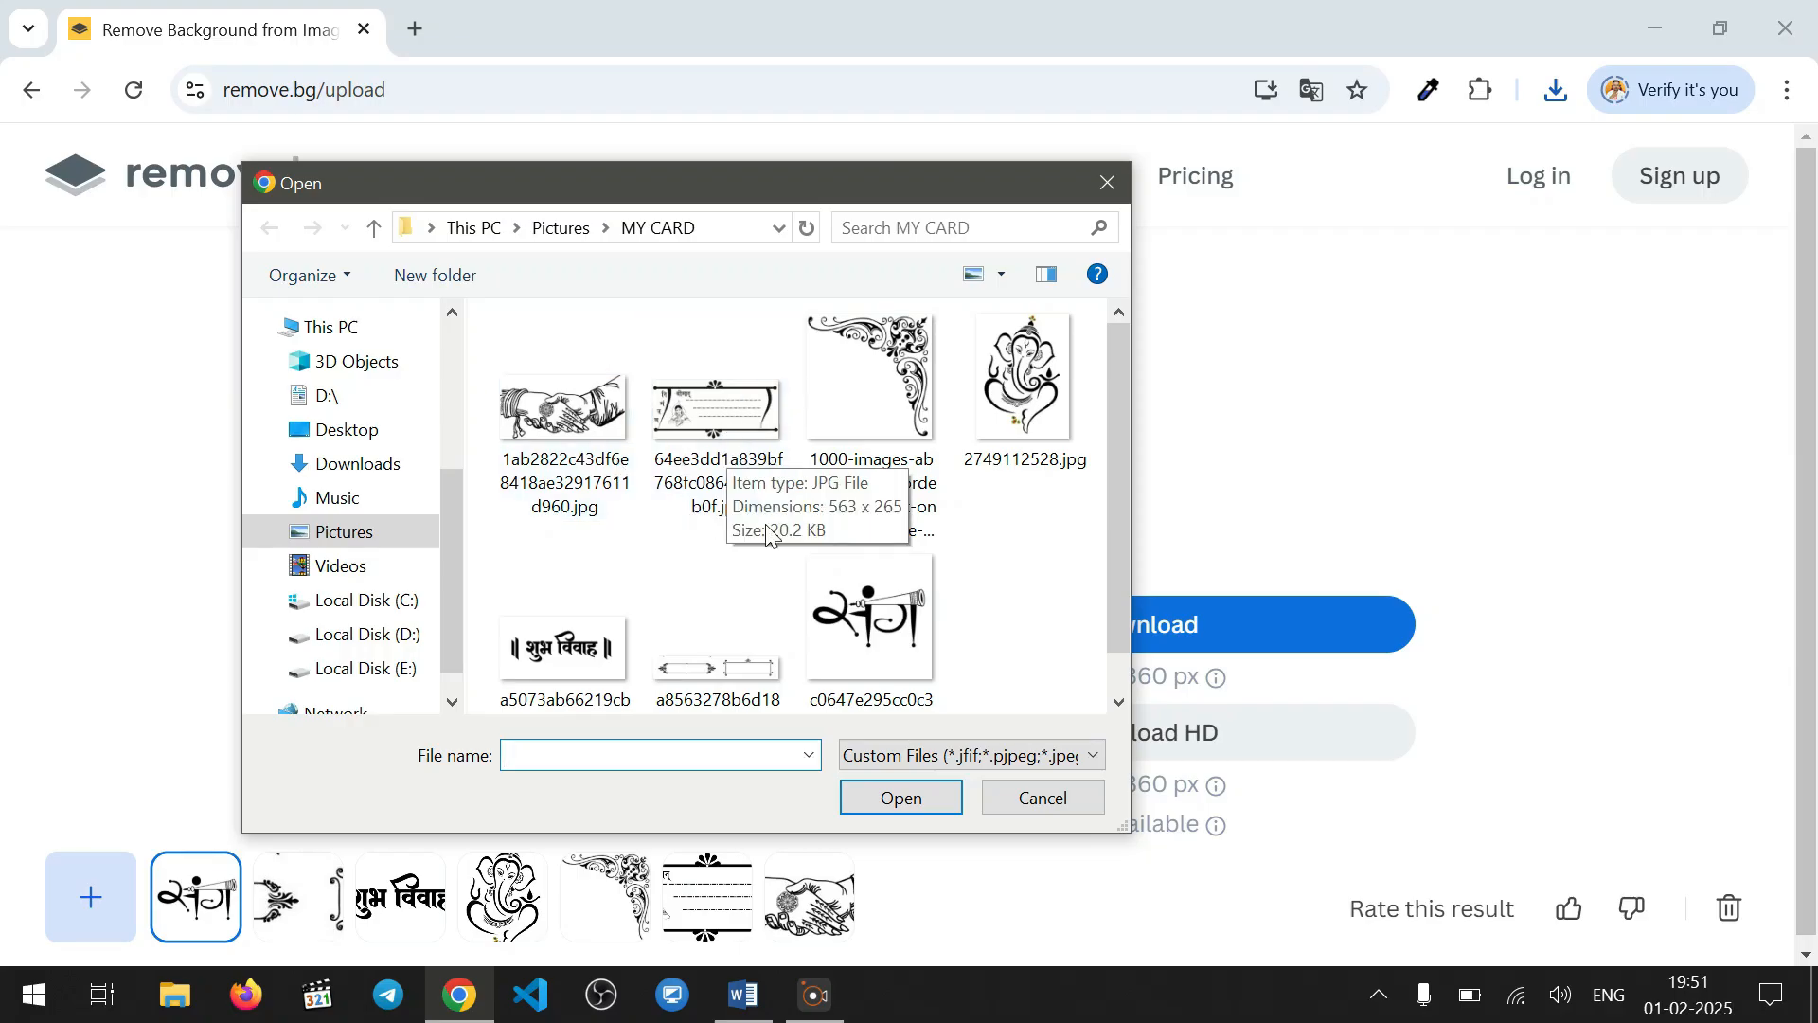
pyautogui.click(609, 456)
pyautogui.click(1028, 398)
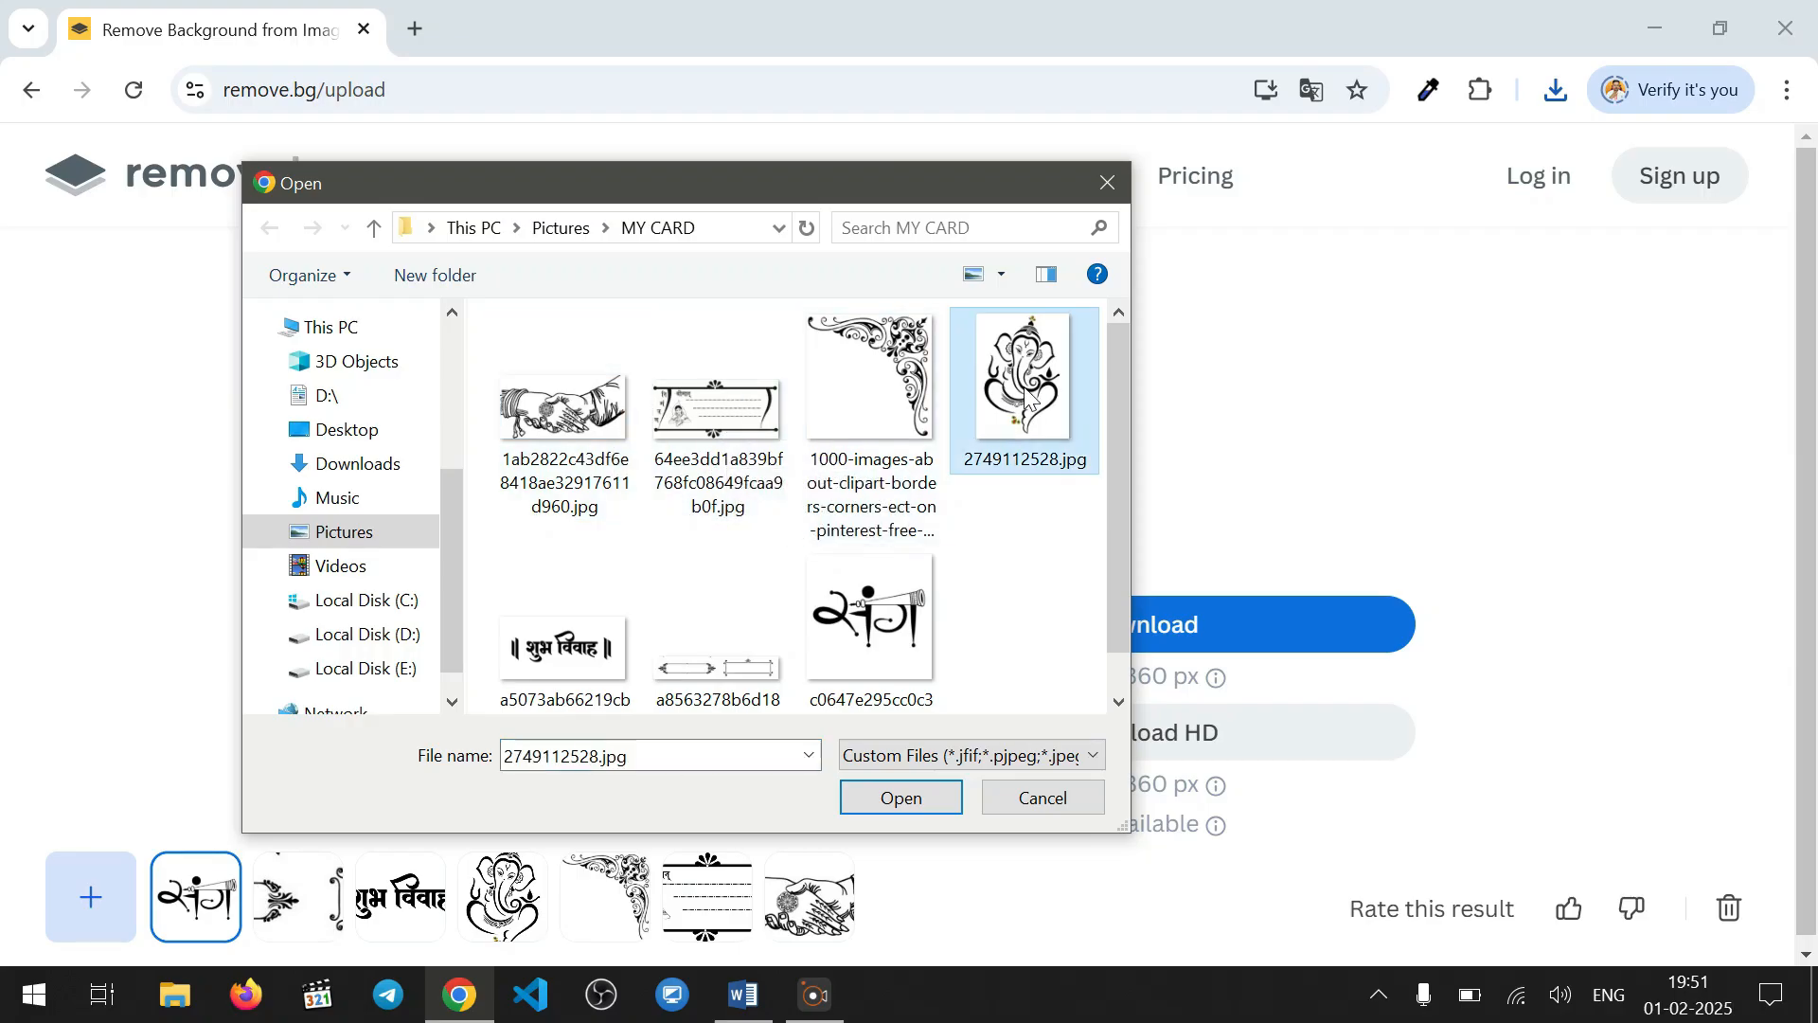
pyautogui.click(912, 803)
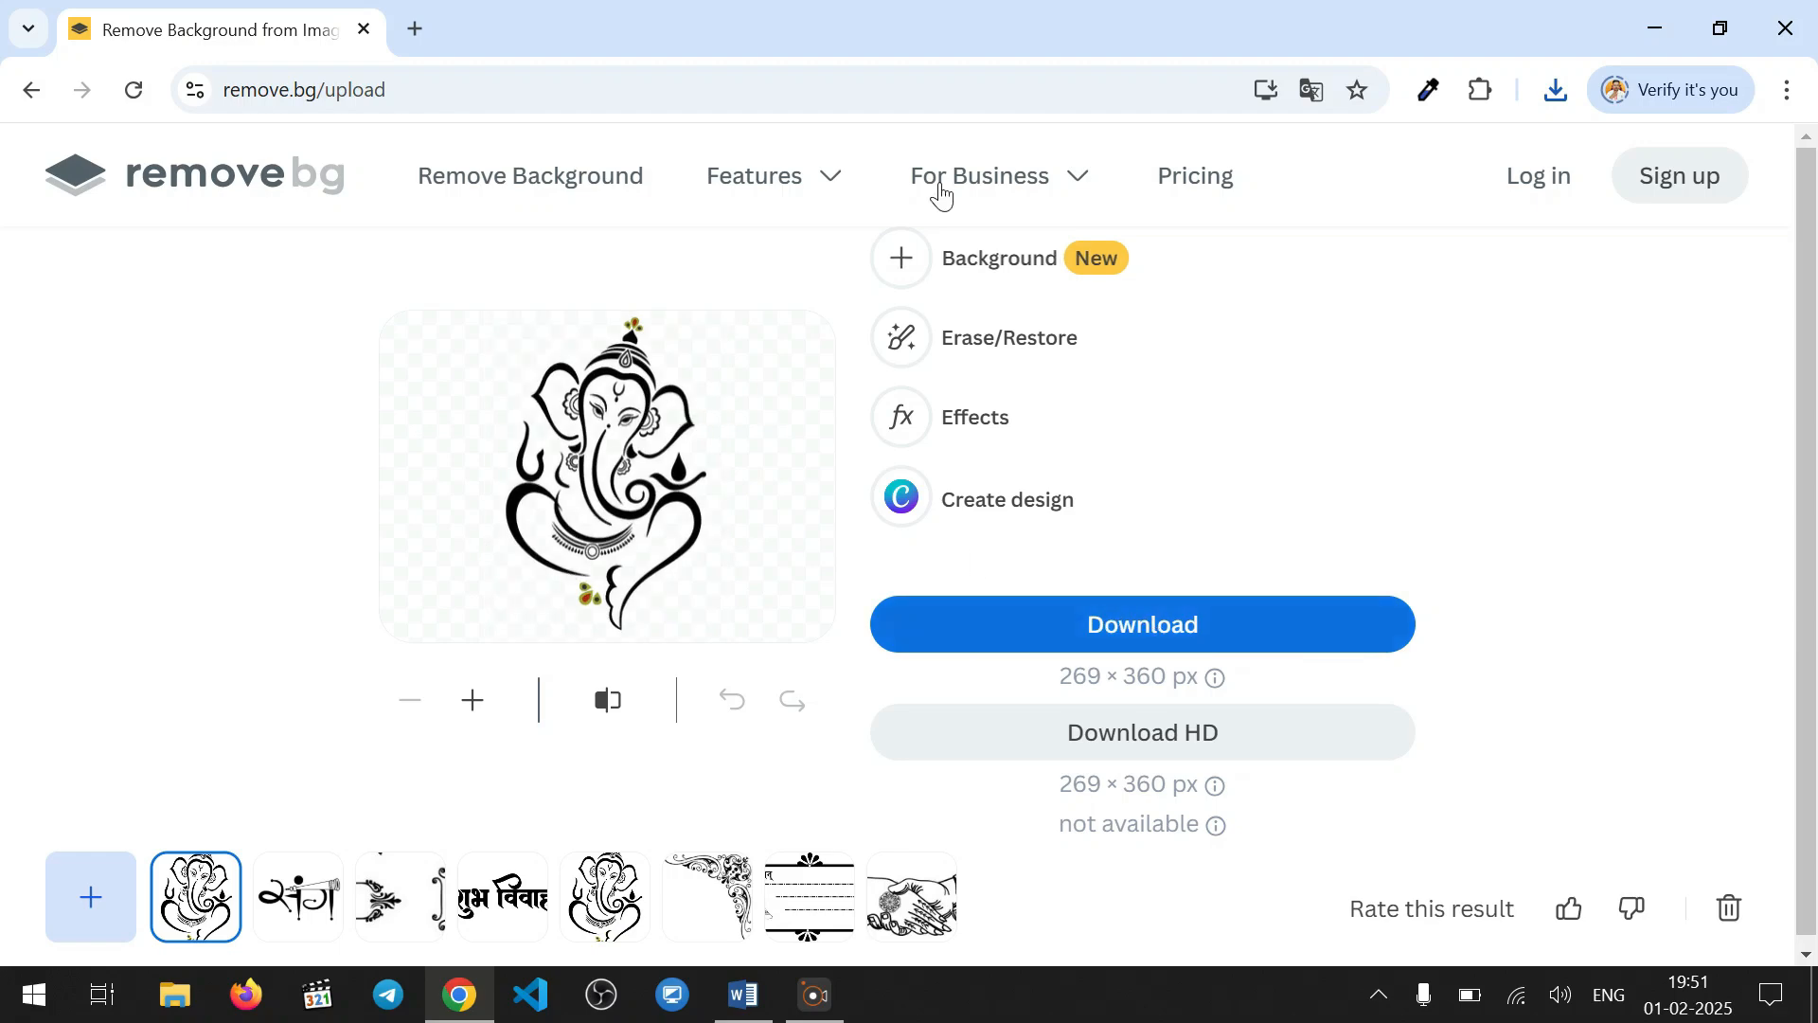
pyautogui.click(364, 30)
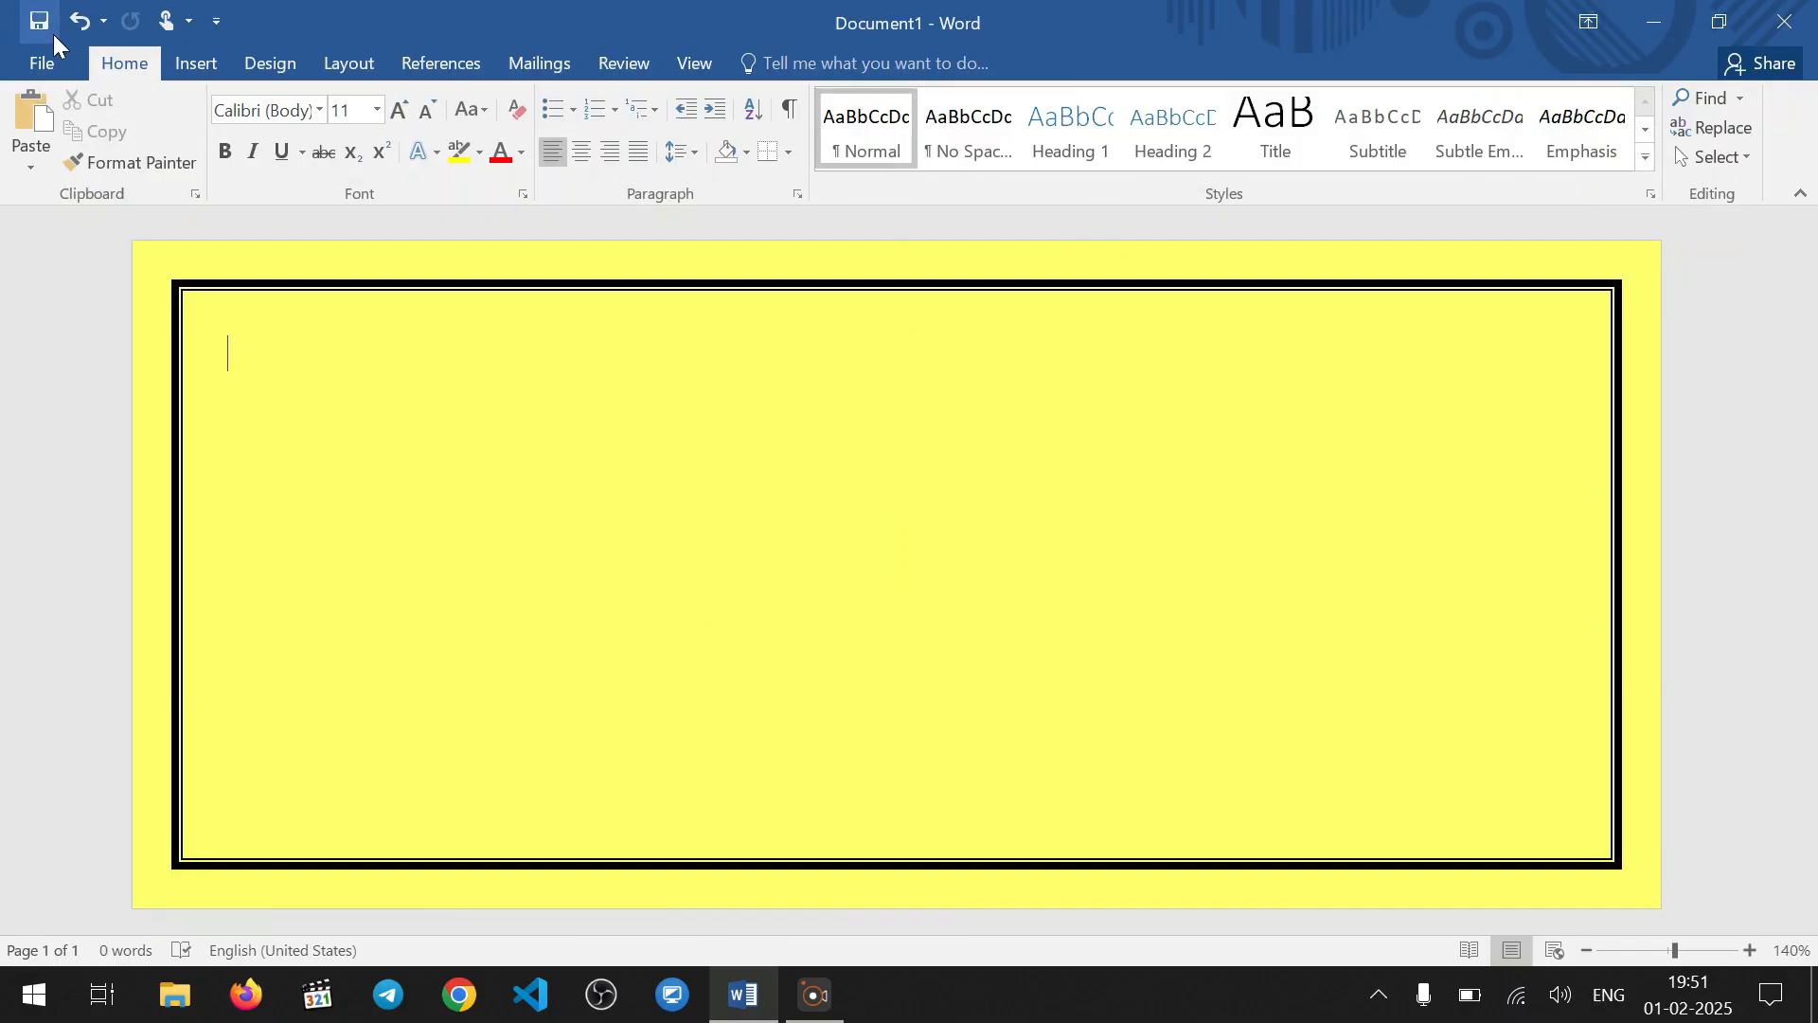
pyautogui.click(196, 64)
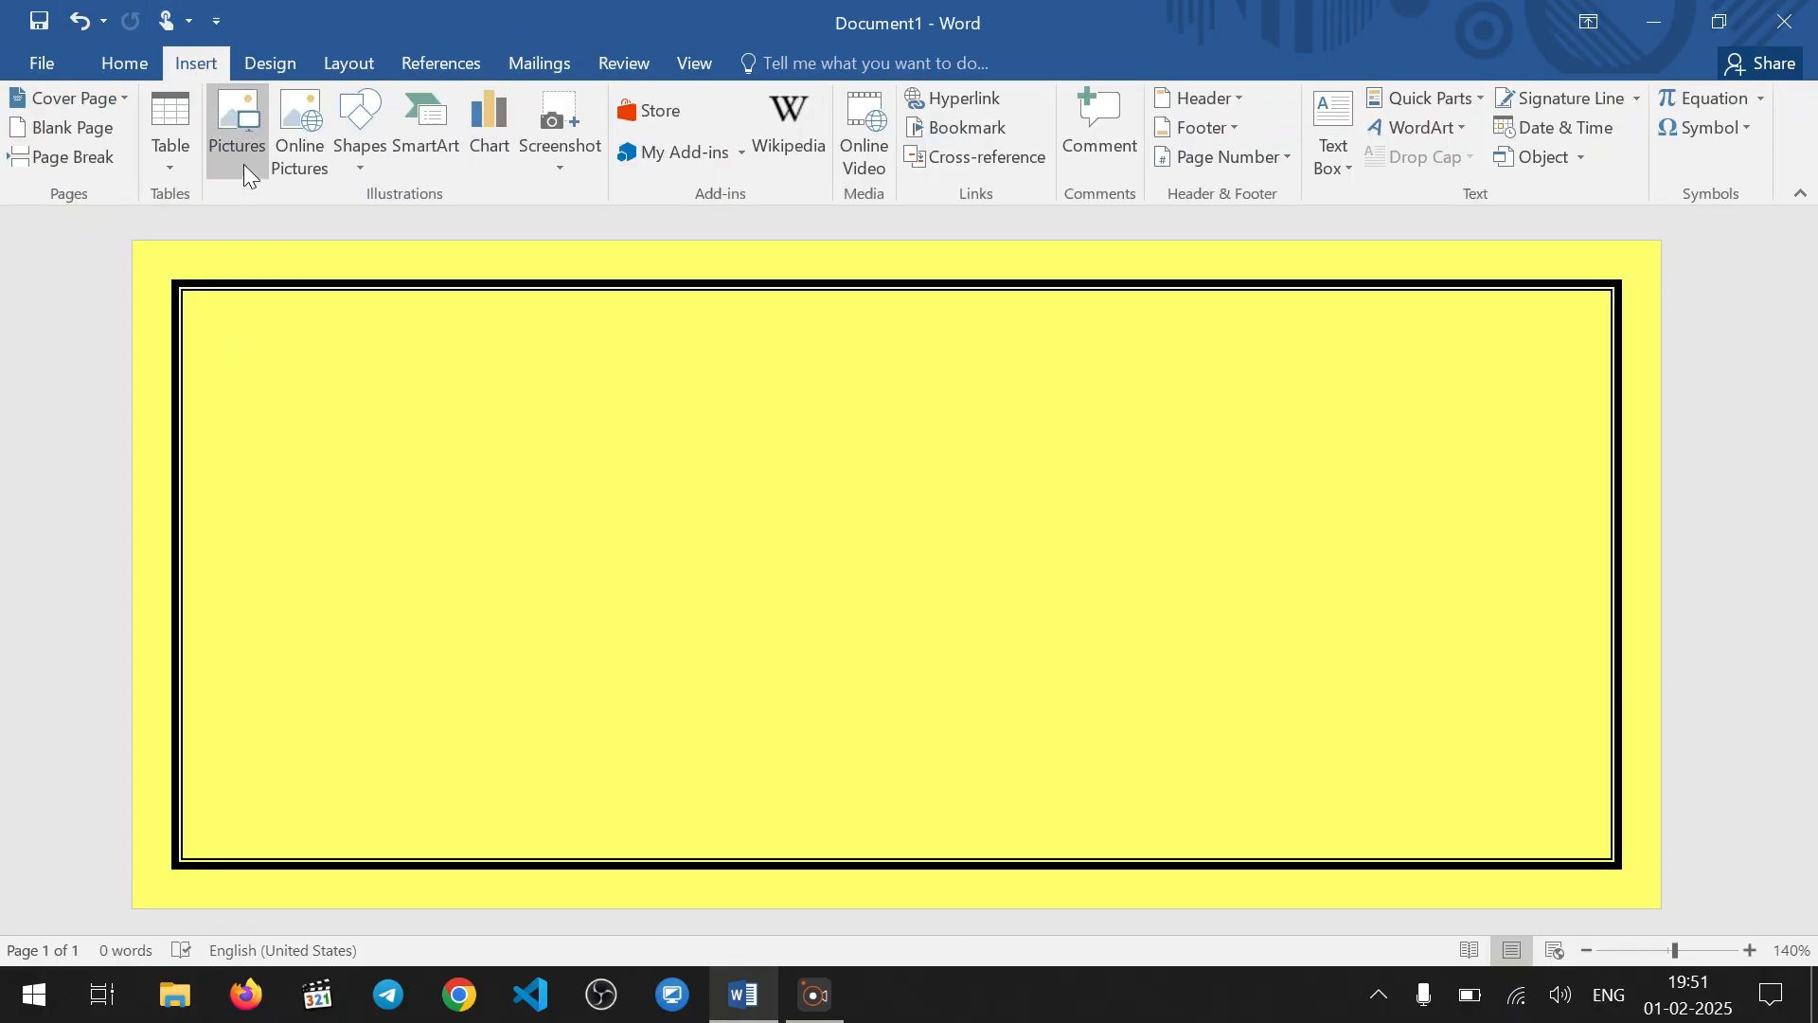
pyautogui.click(242, 161)
pyautogui.scroll(-3, 162, 304)
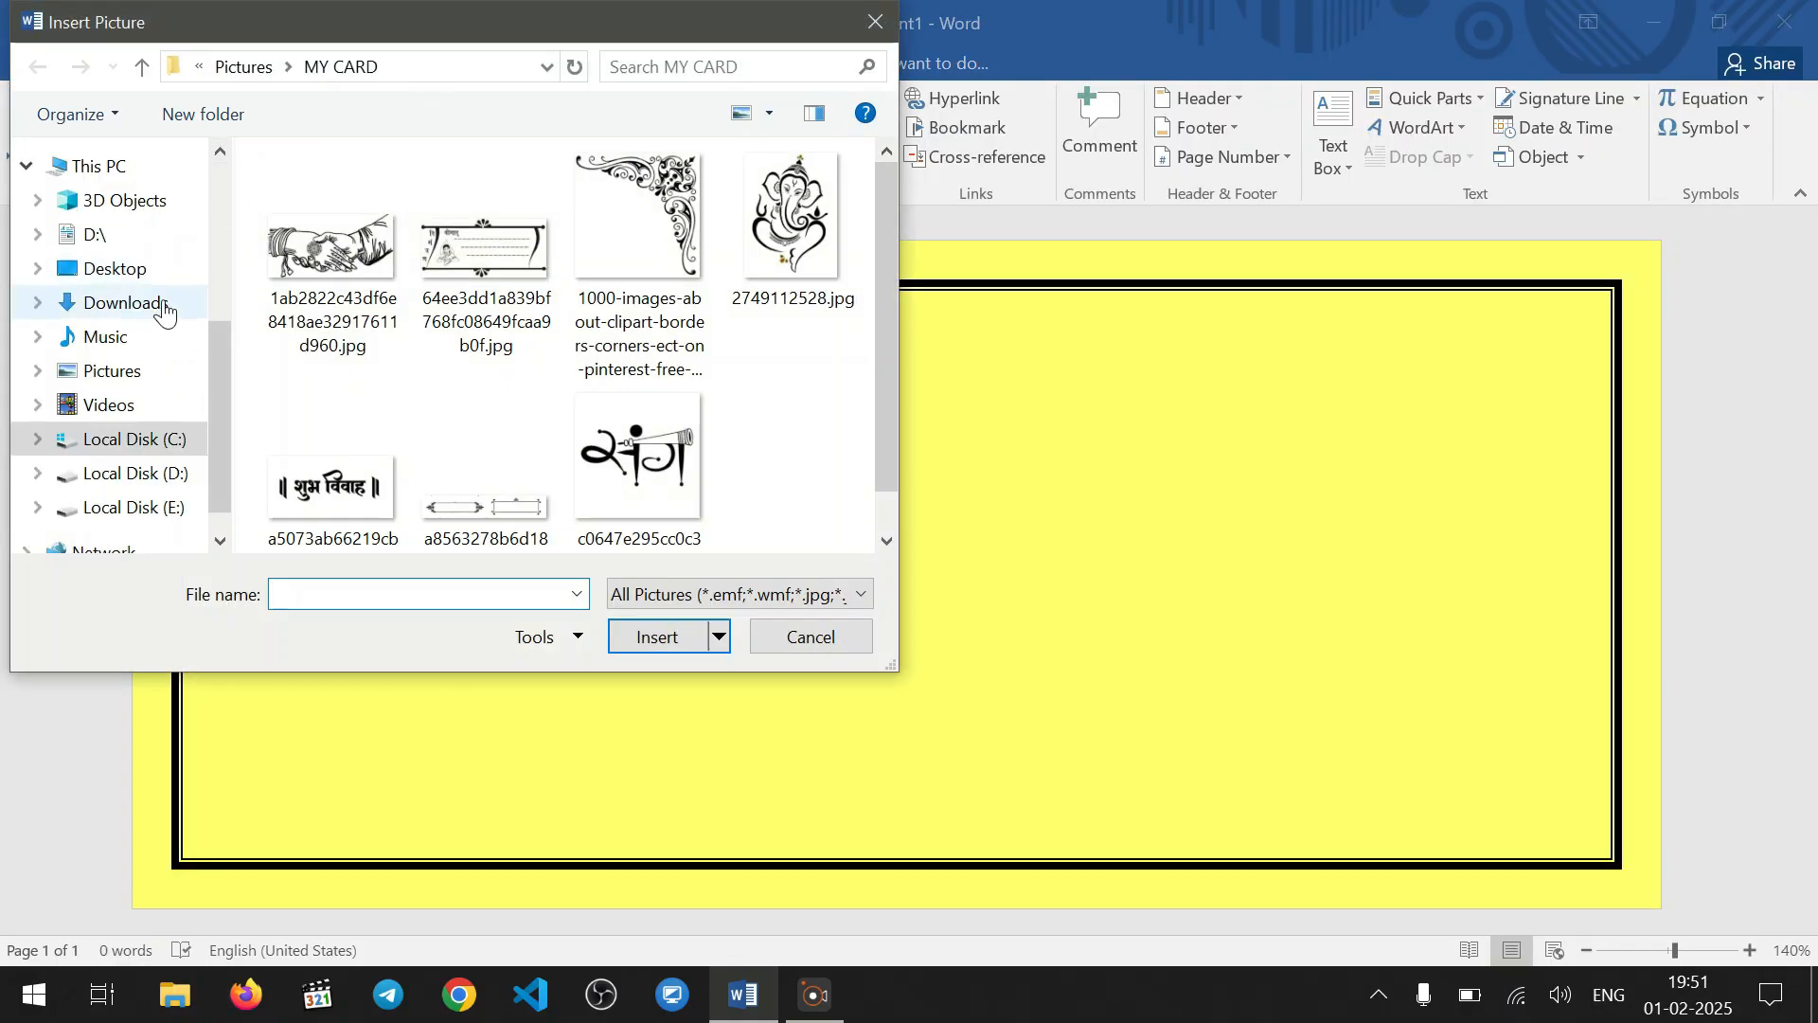
pyautogui.click(165, 305)
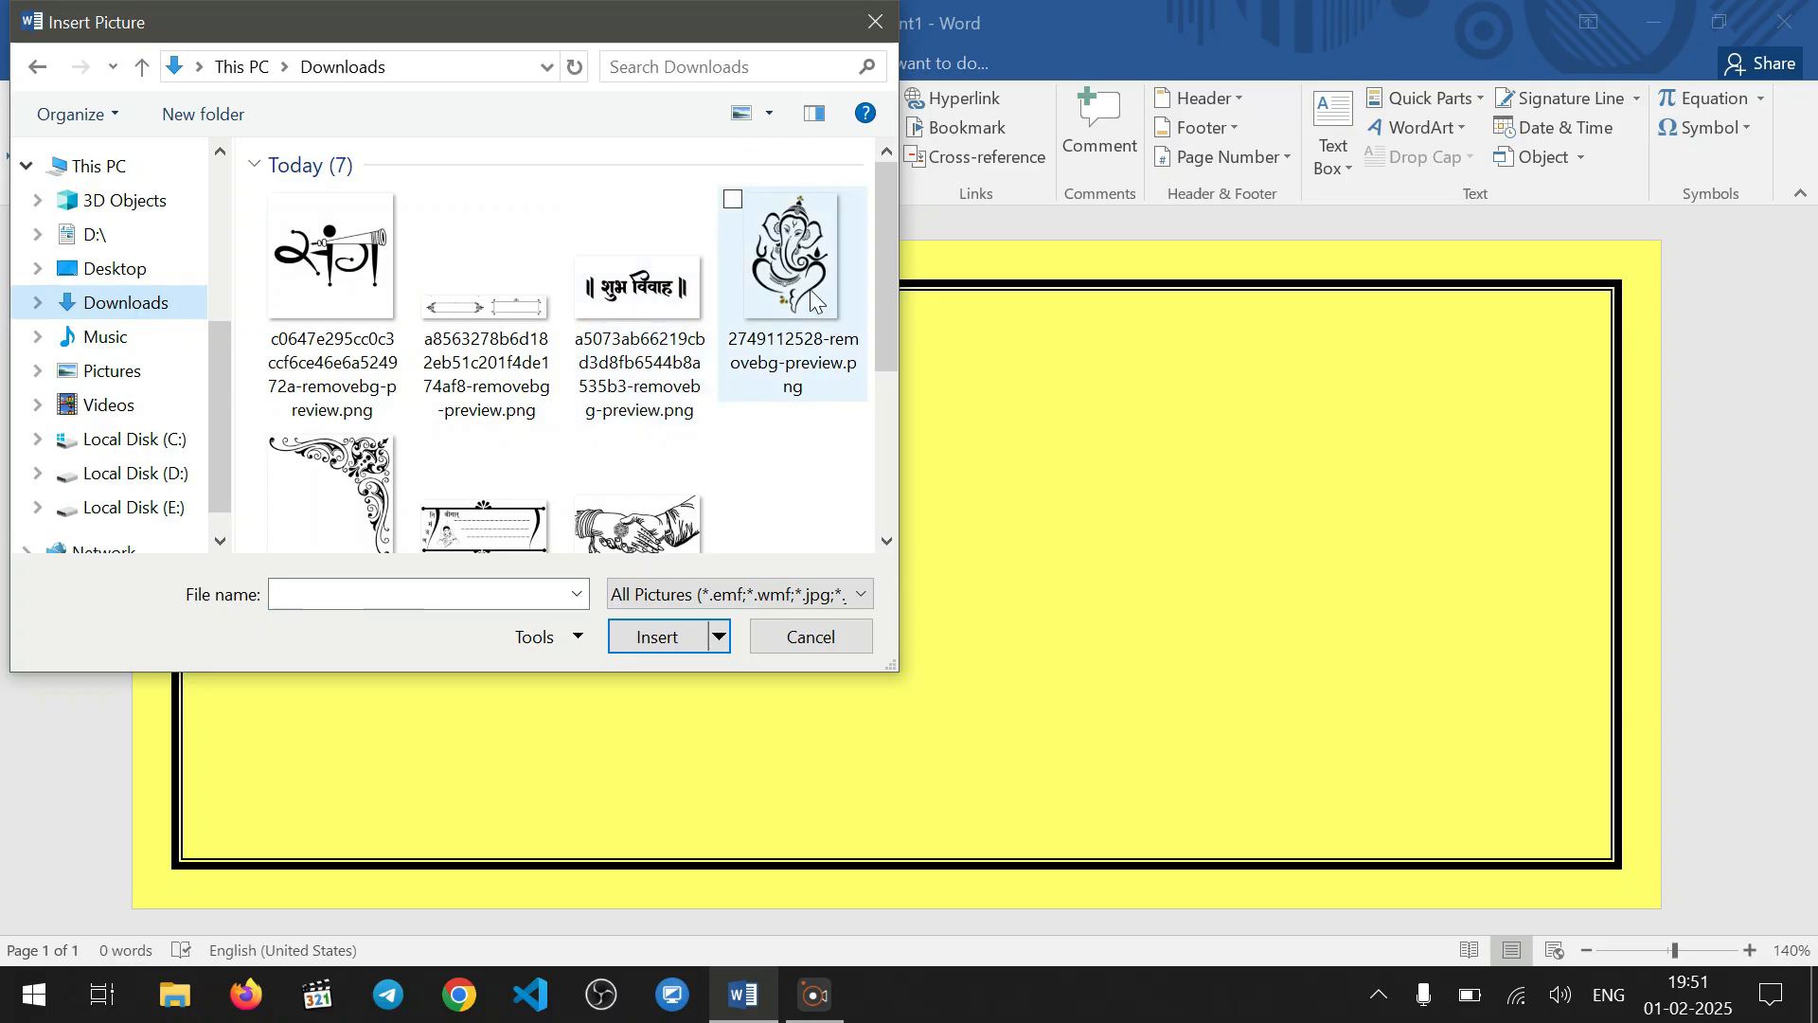
pyautogui.click(812, 294)
pyautogui.click(663, 637)
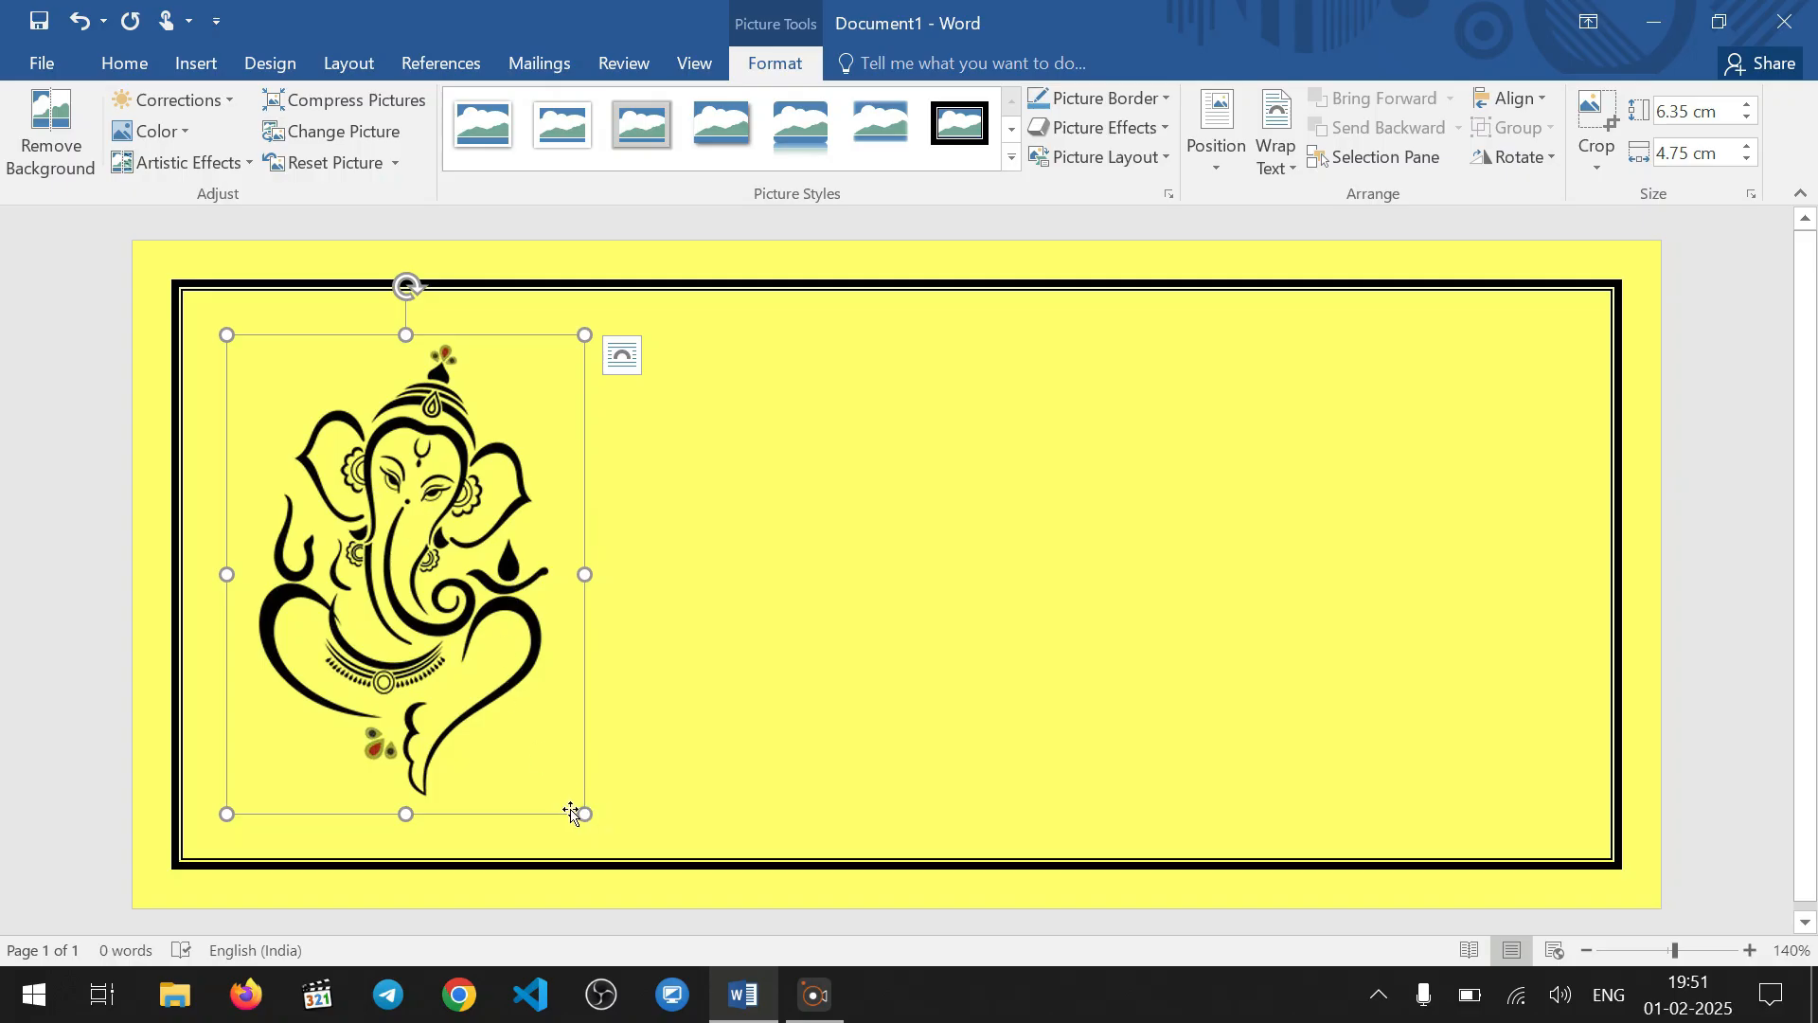
pyautogui.moveTo(585, 813); pyautogui.dragTo(511, 688)
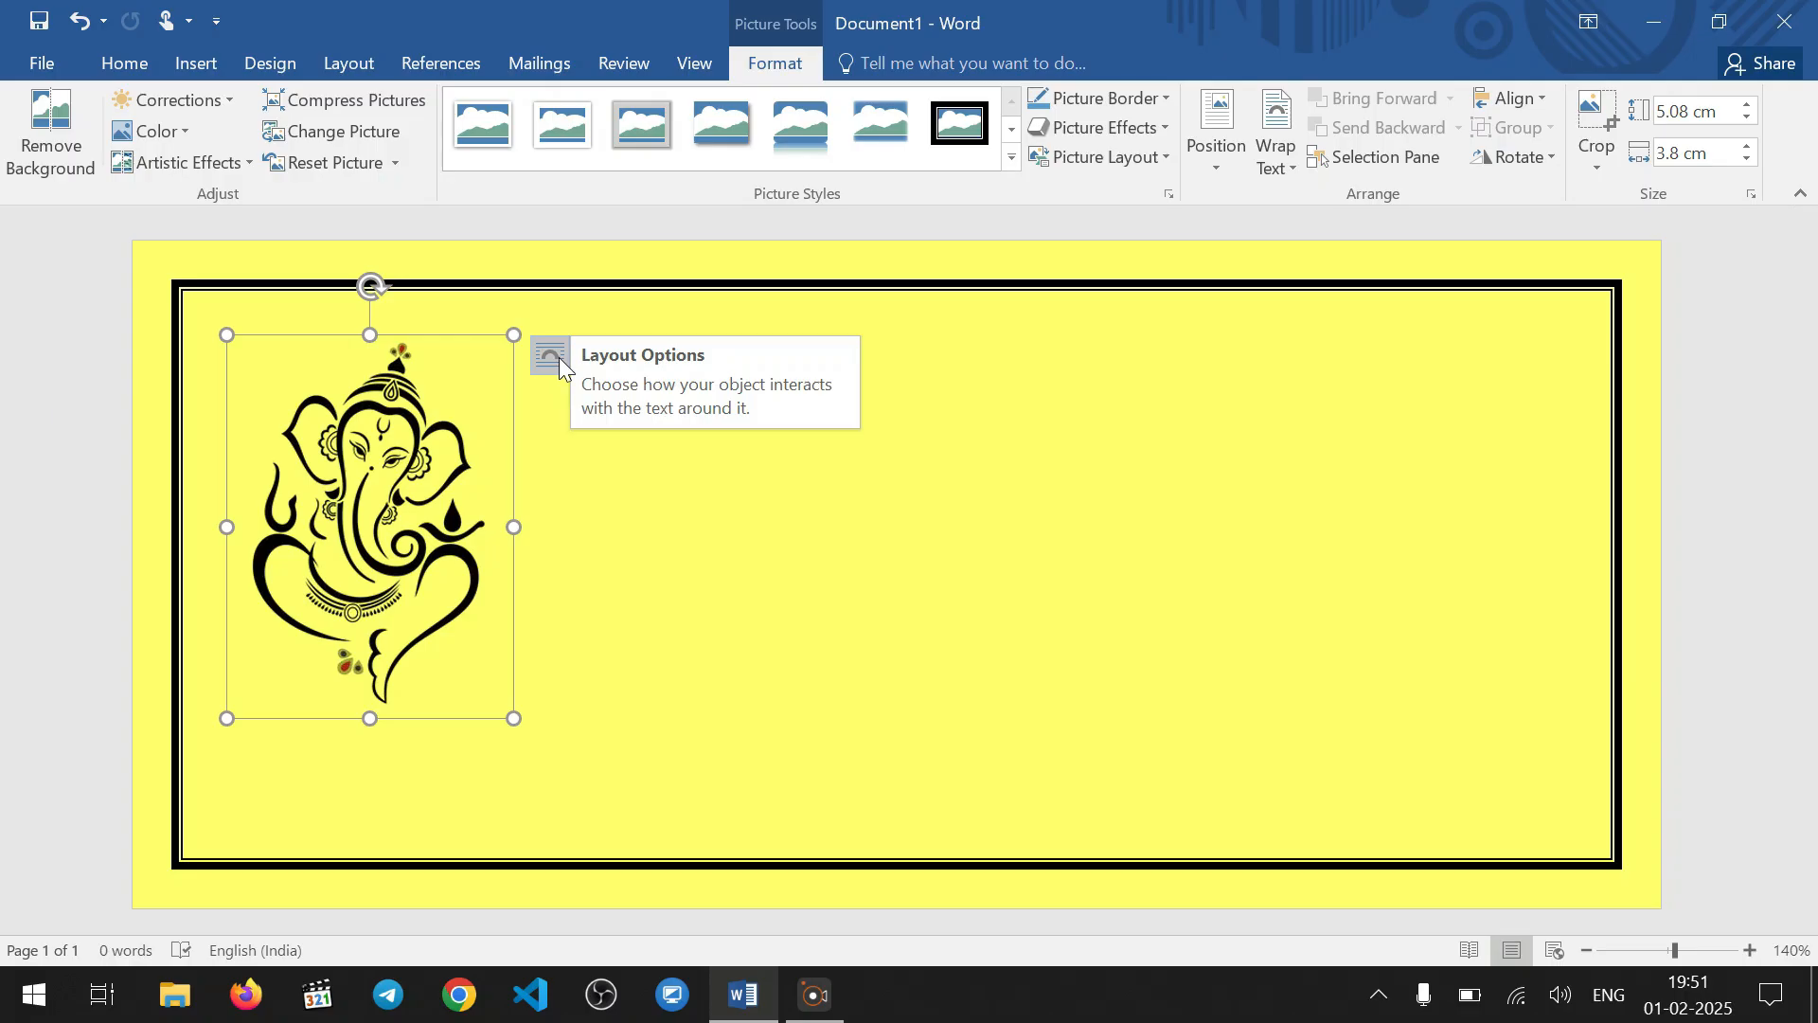
# Set the Ganesha picture's text wrapping to Behind Text and move it slightly right and down inside the border
pyautogui.click(1275, 147)
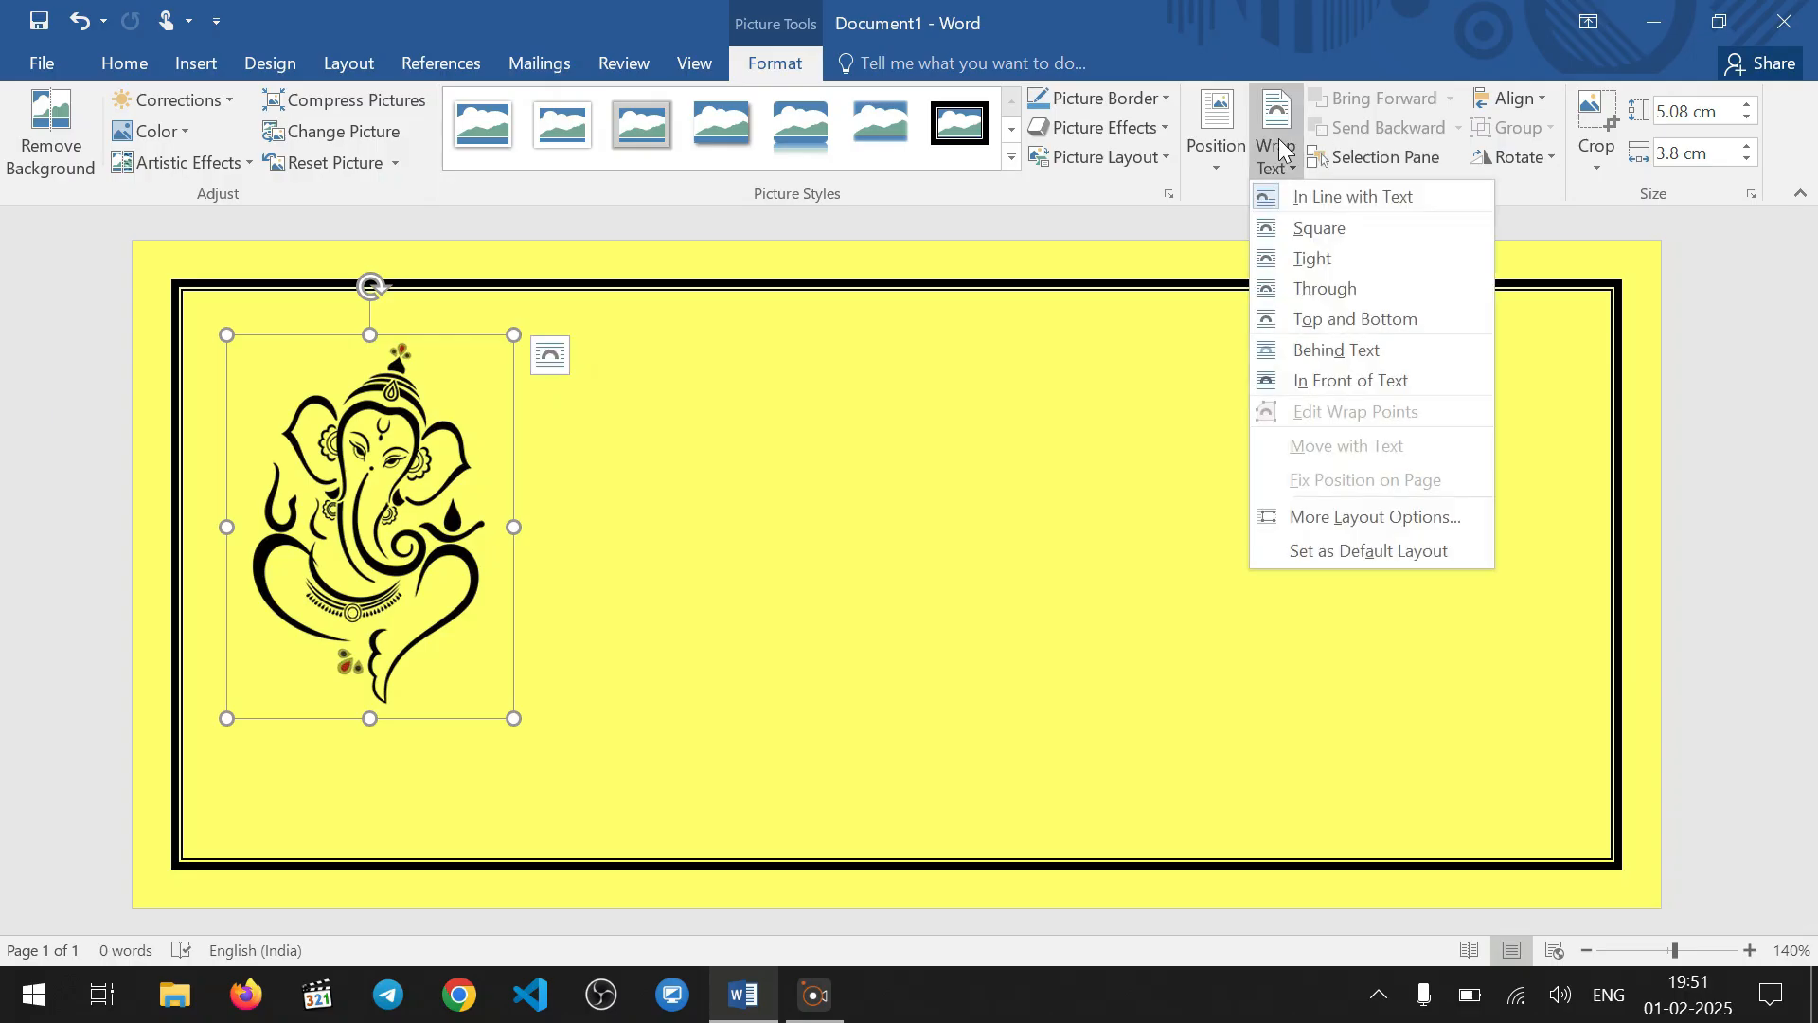
pyautogui.click(1375, 360)
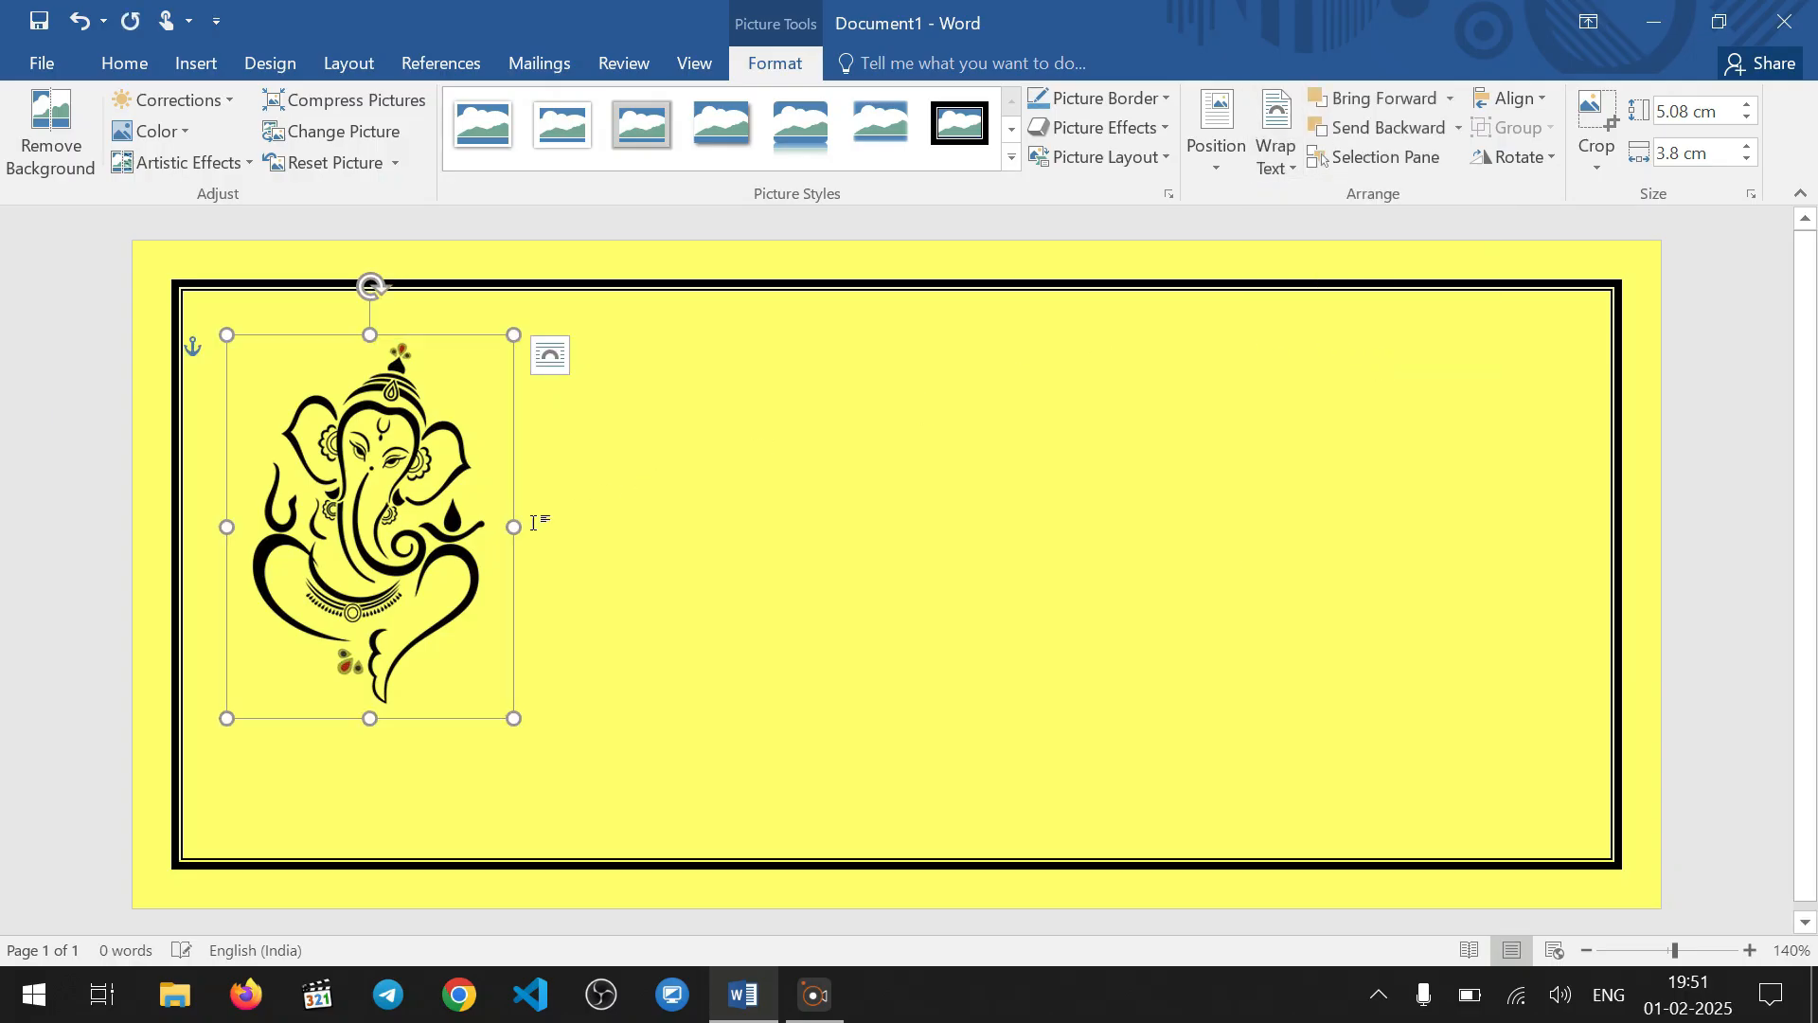
pyautogui.moveTo(409, 549); pyautogui.dragTo(559, 573)
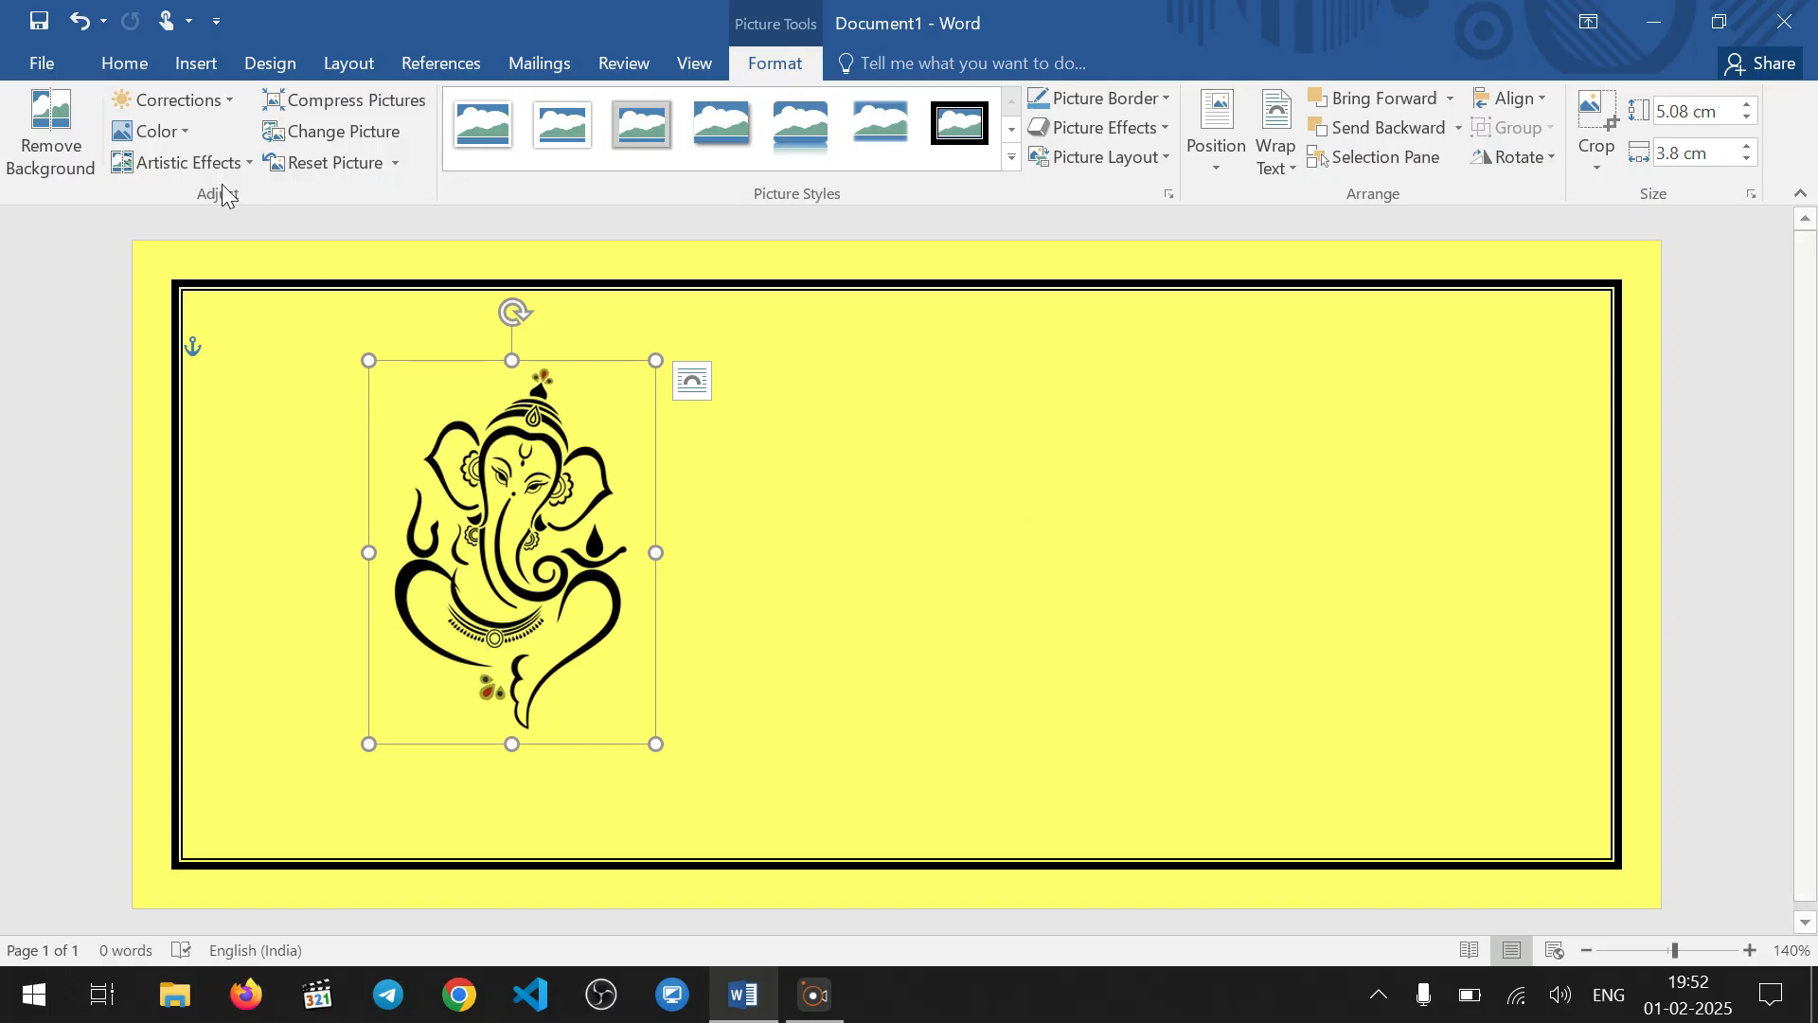
# Insert the 1000-images-about-clipart-borders-corners ornament picture from the Downloads folder into the card
pyautogui.click(199, 66)
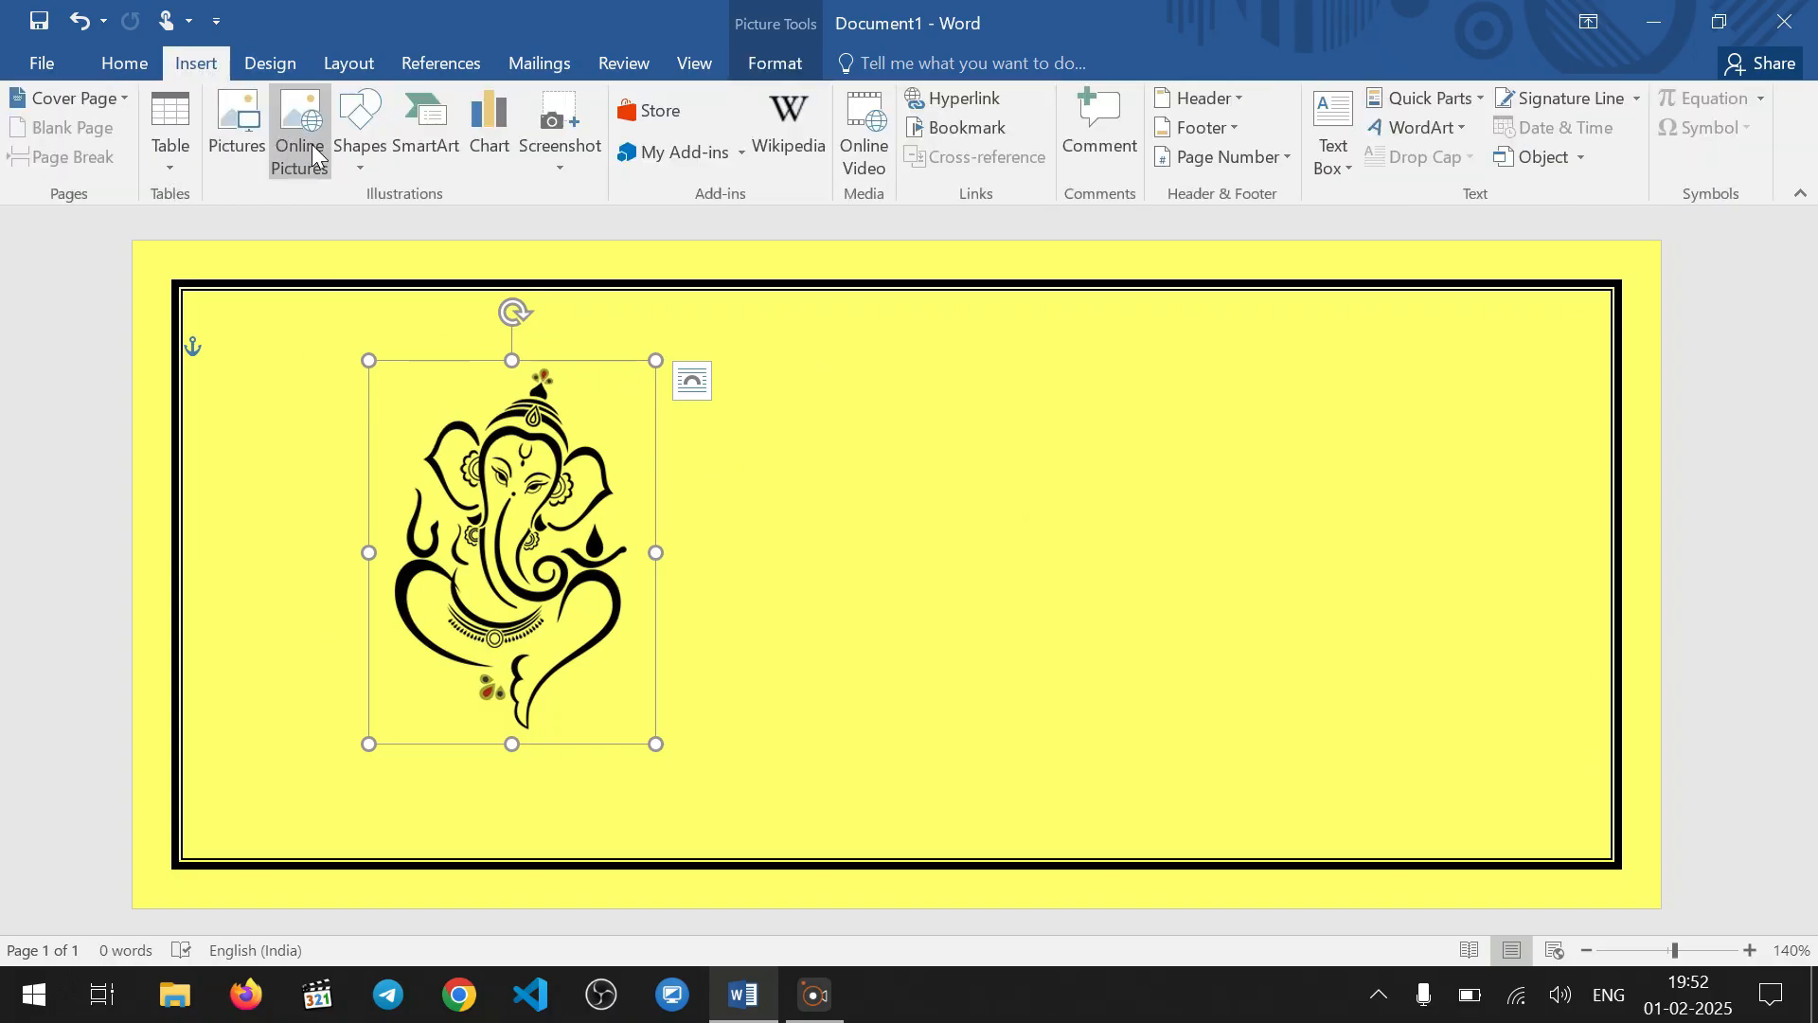
pyautogui.click(235, 153)
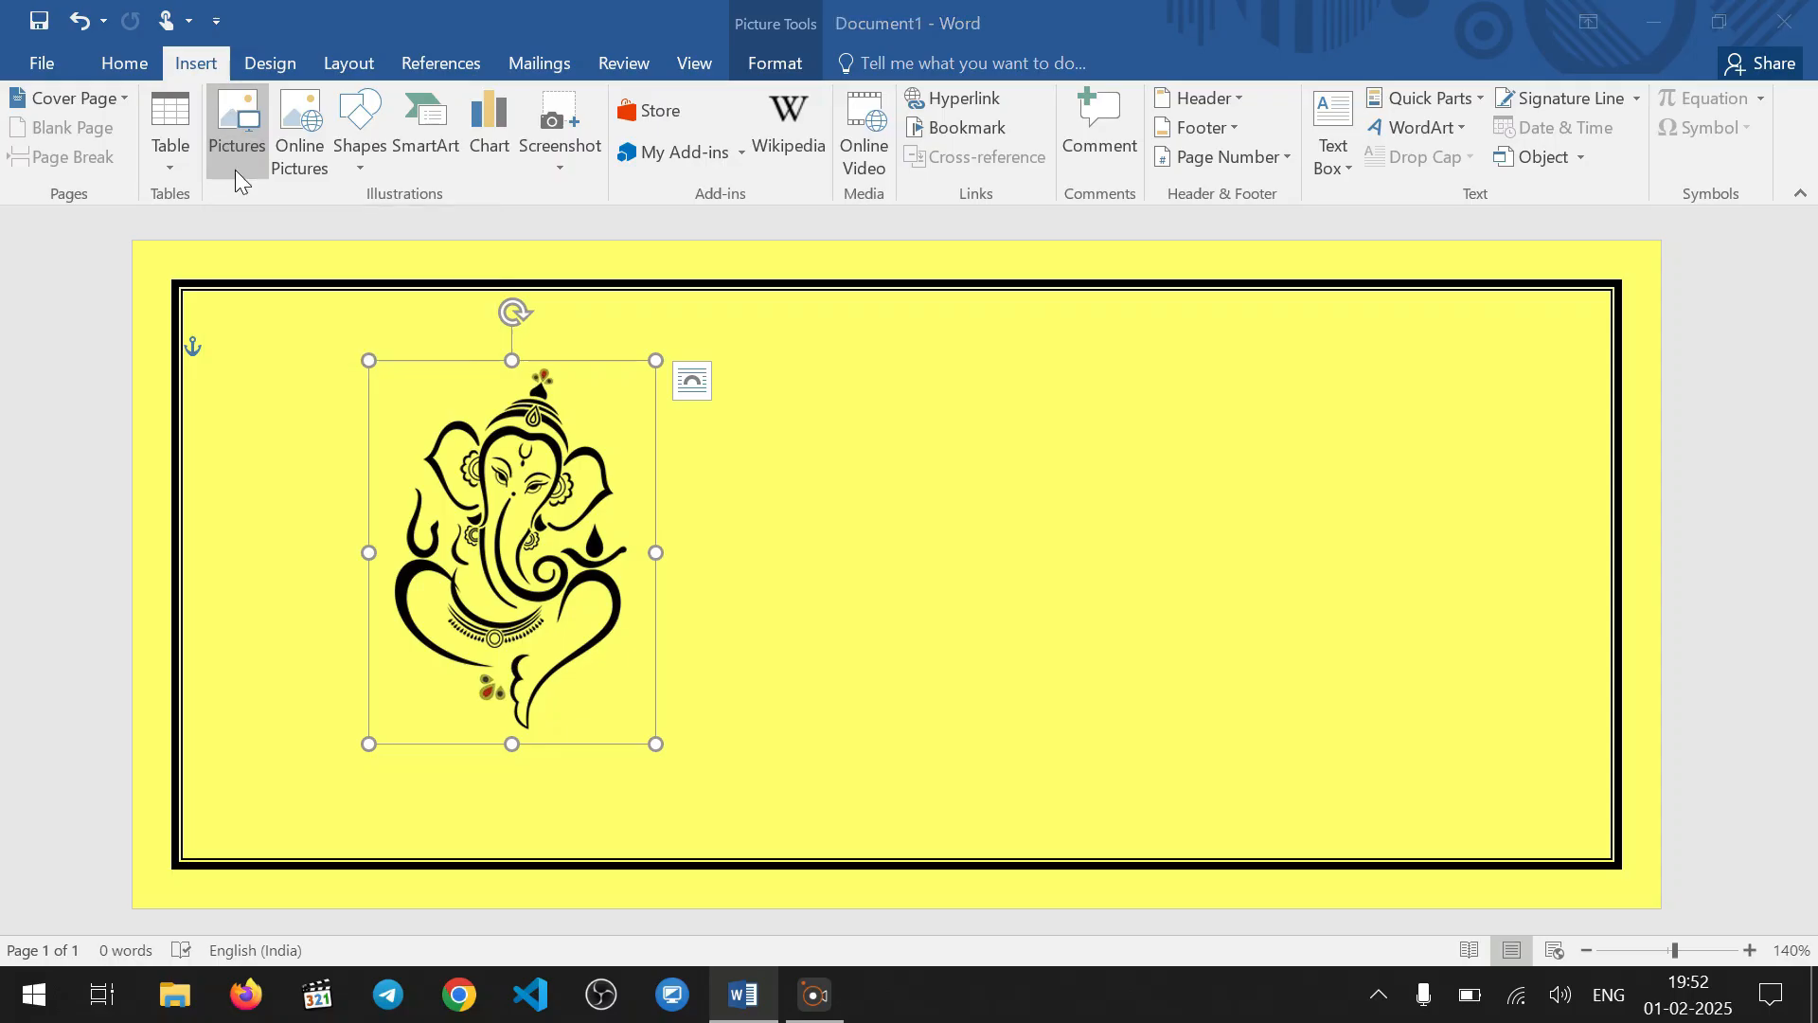
pyautogui.click(132, 305)
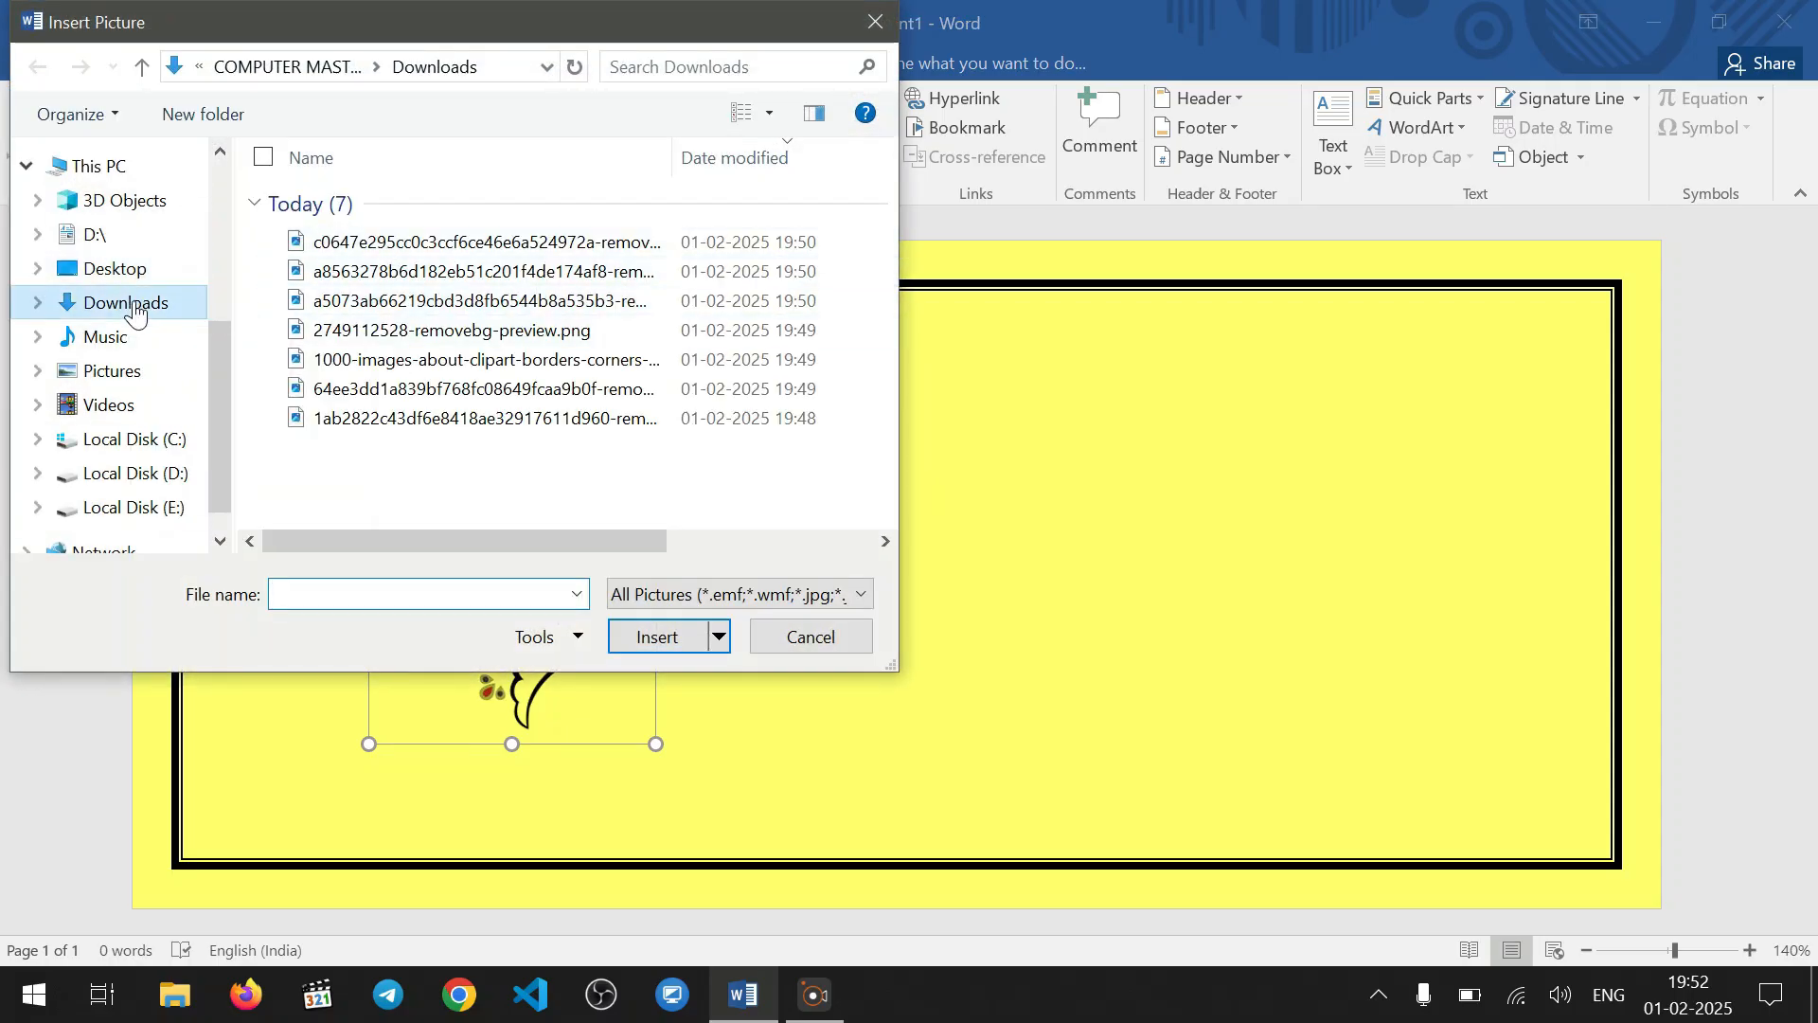
pyautogui.click(331, 493)
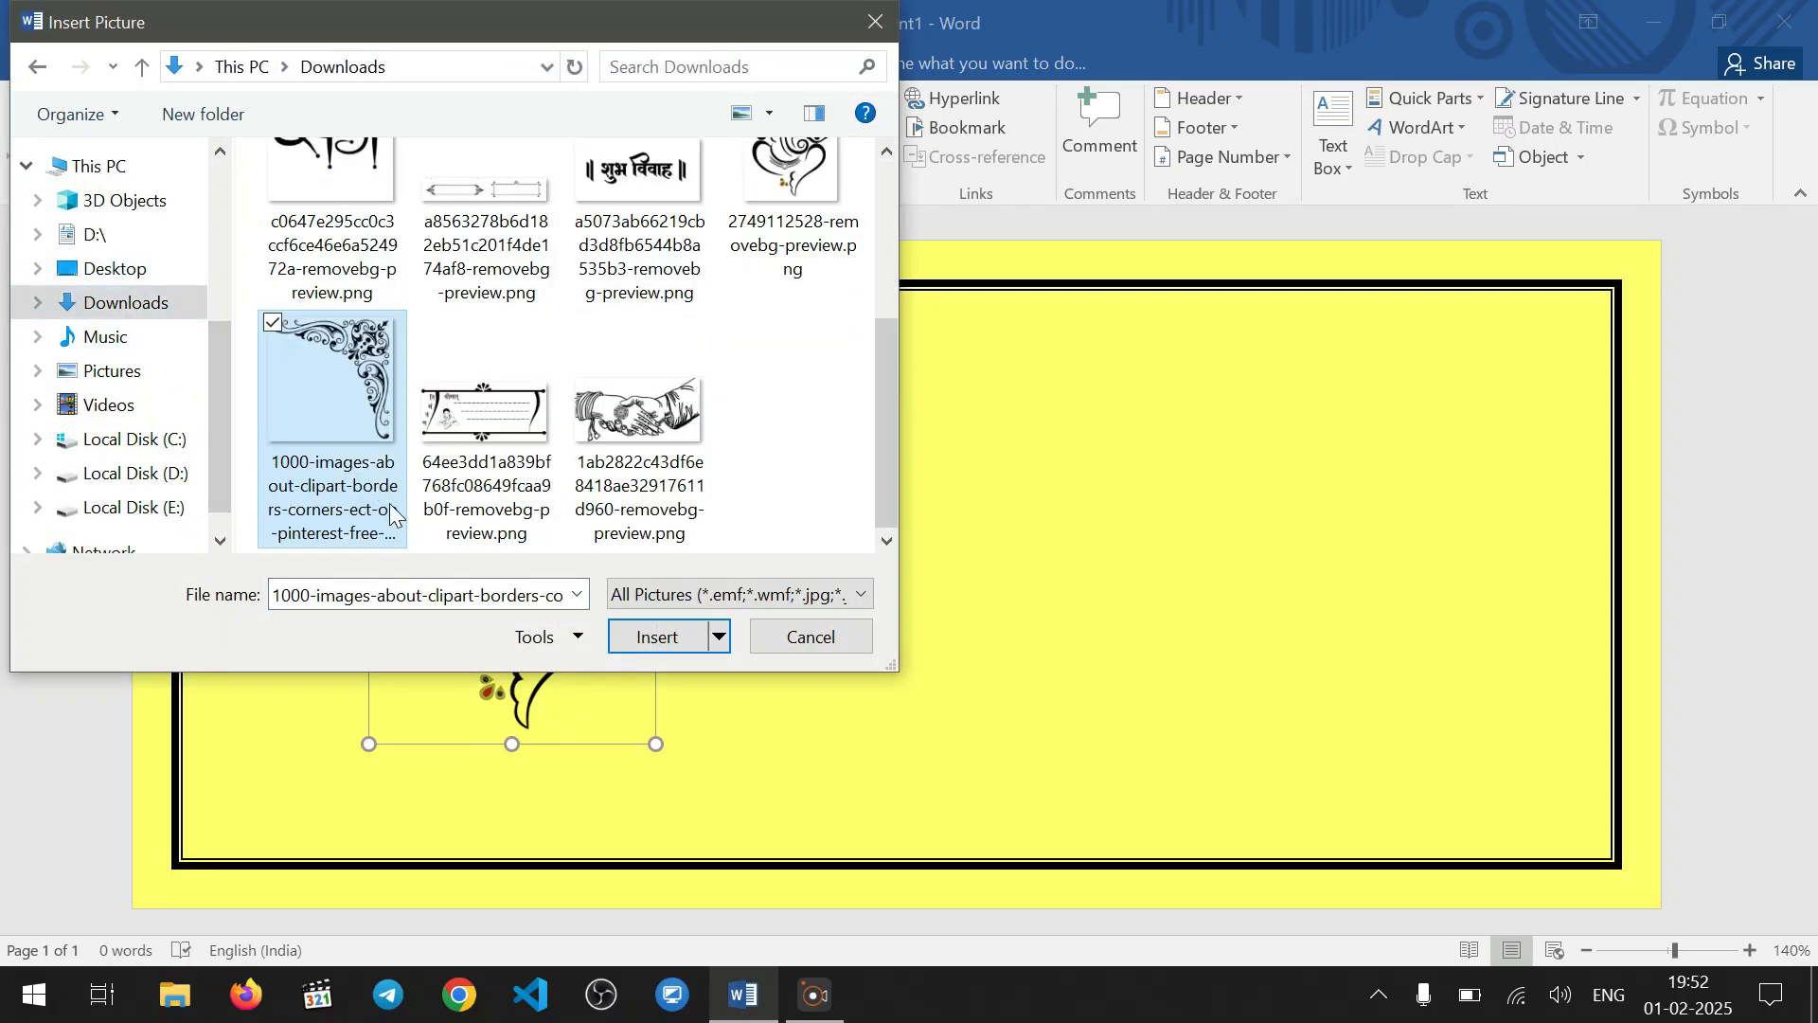
pyautogui.click(663, 640)
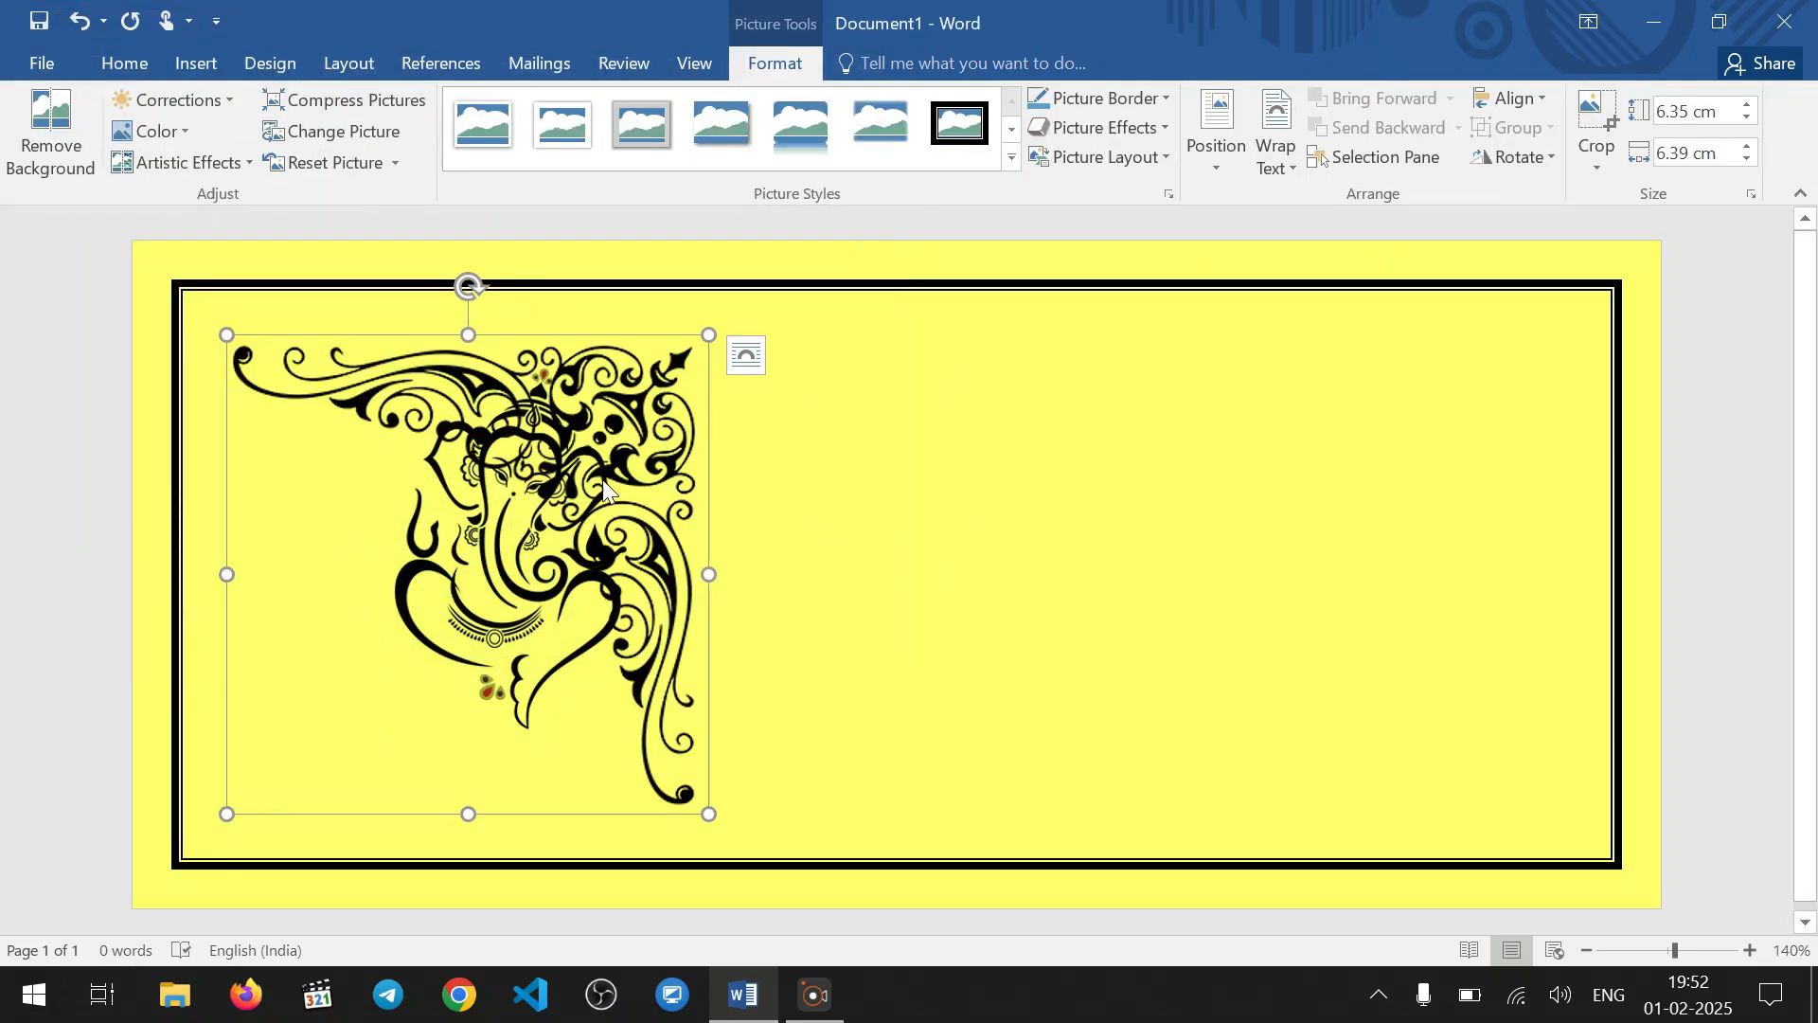
# Set the corner ornament's text wrapping to Behind Text and move it off Ganesha to the right half of the card
pyautogui.click(1278, 152)
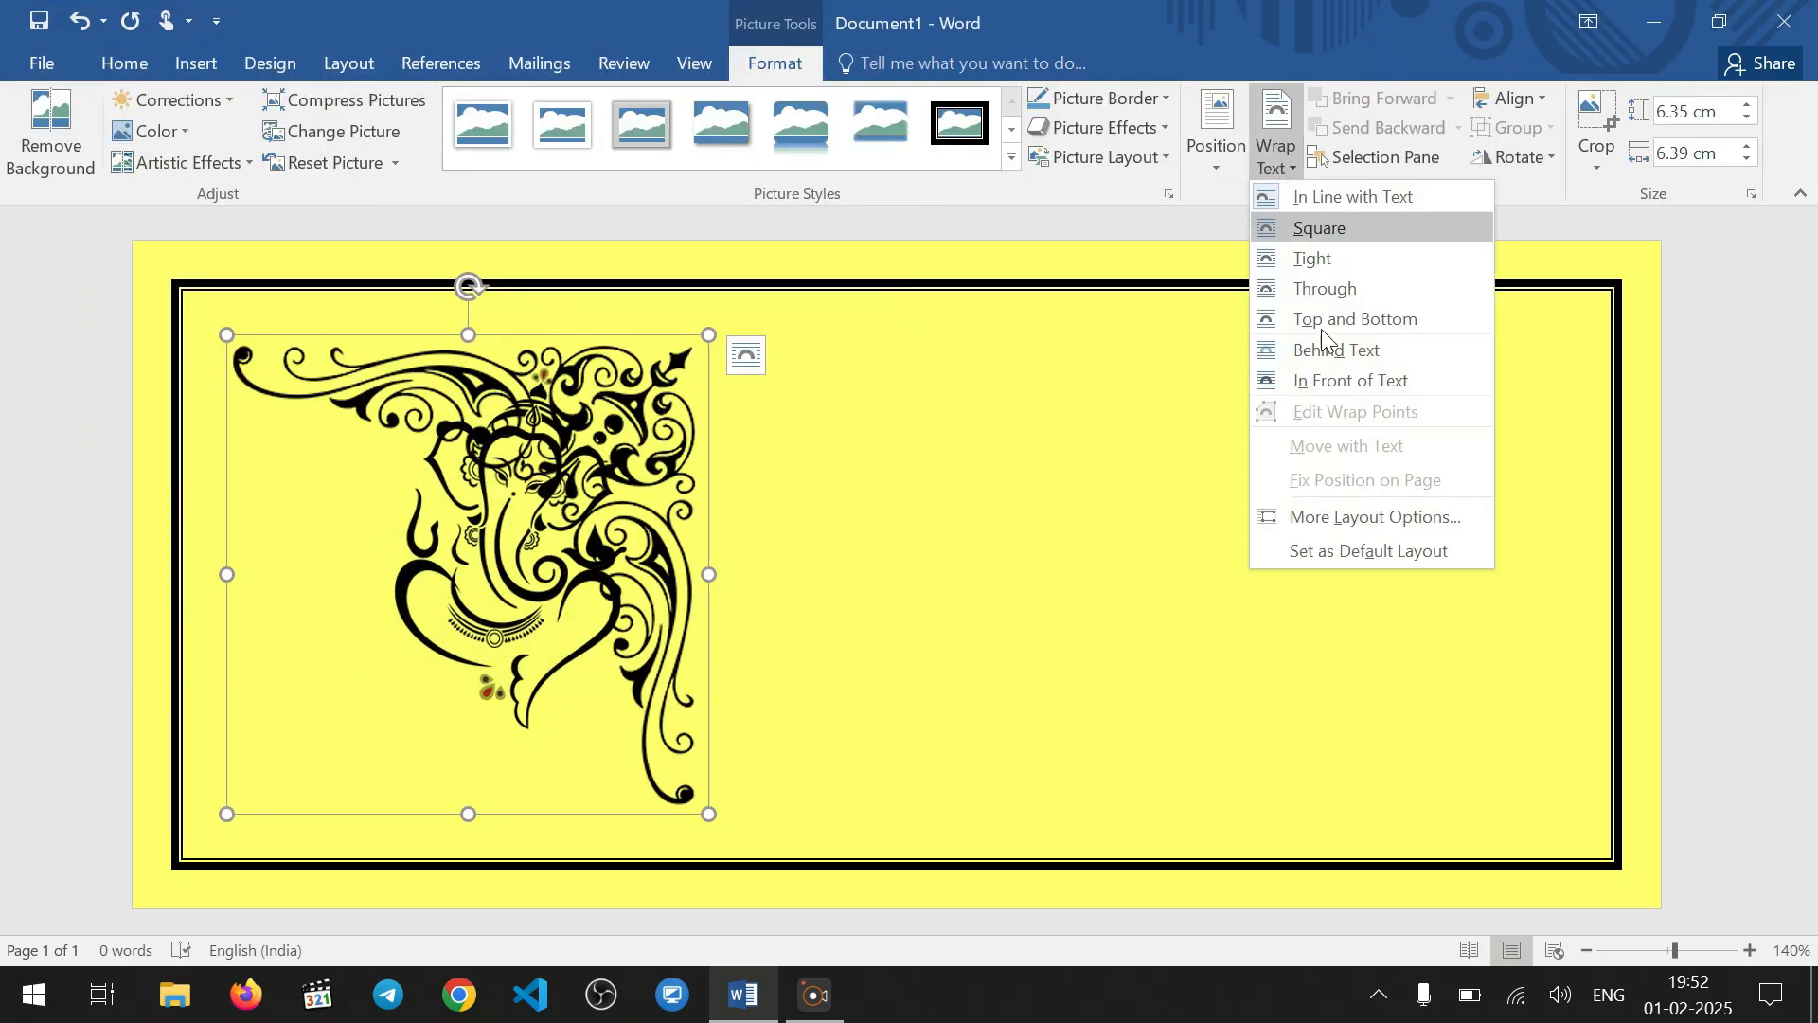
pyautogui.click(1344, 349)
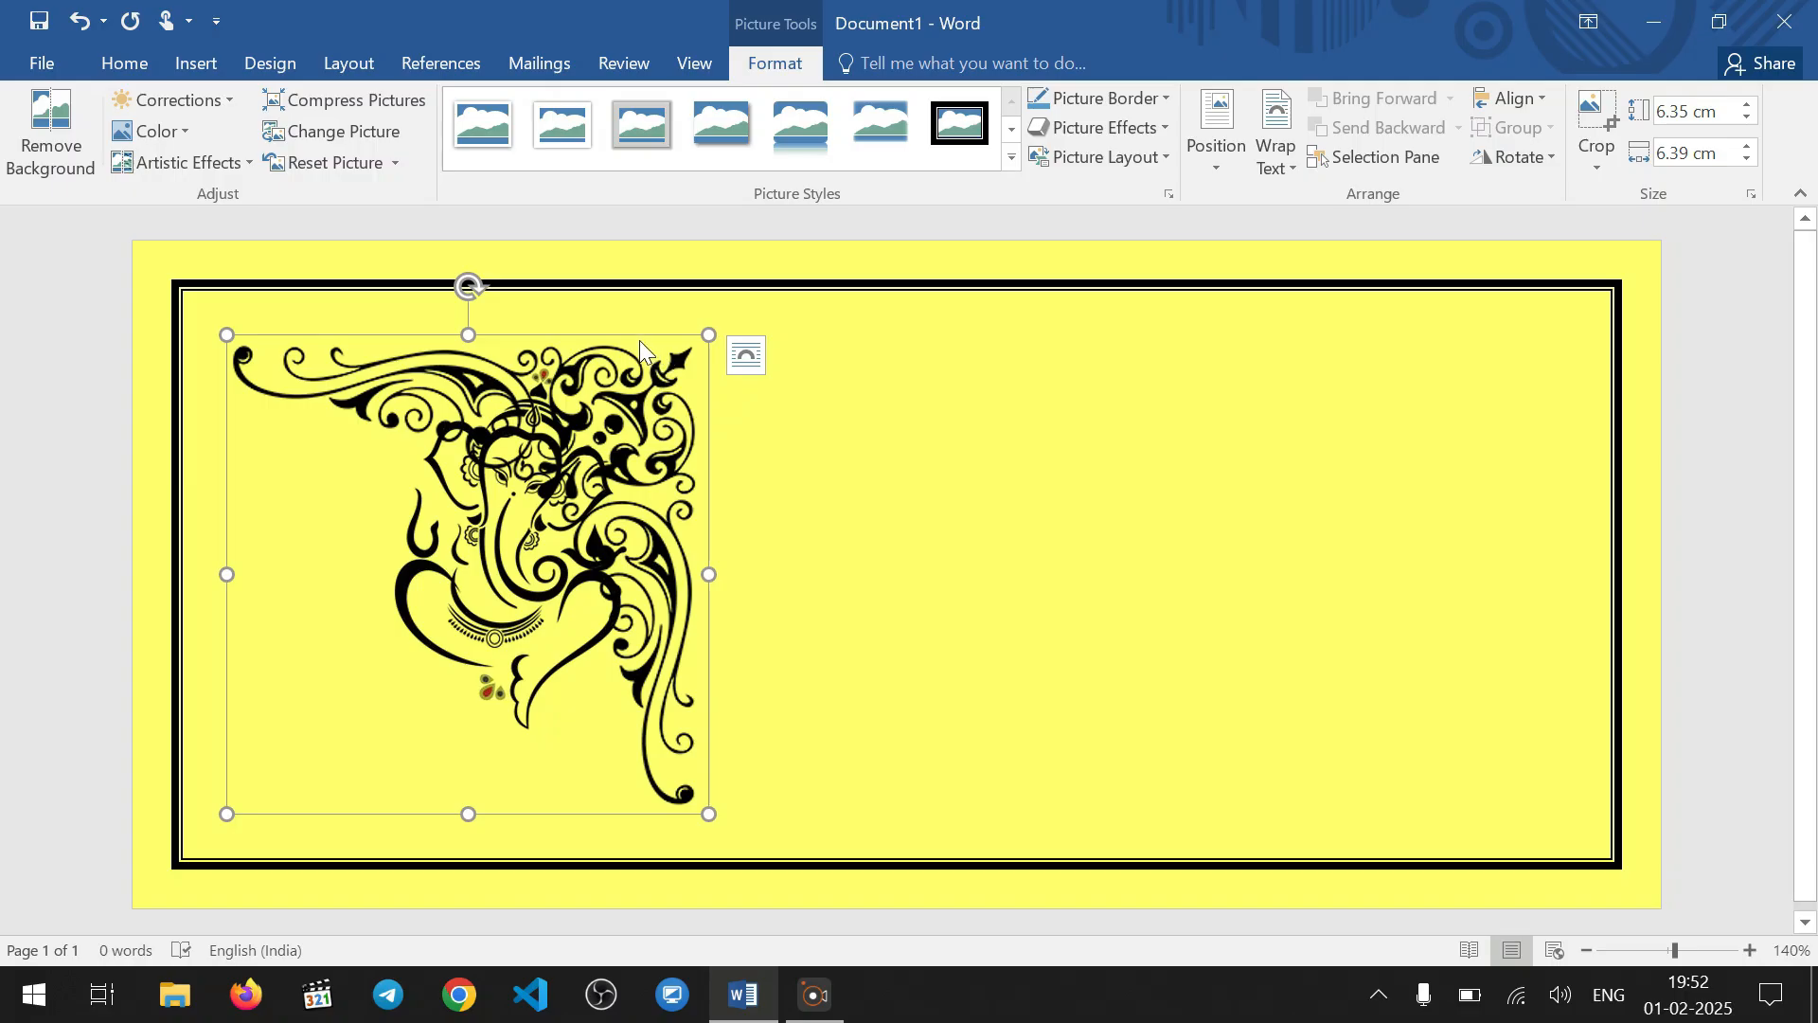
pyautogui.moveTo(681, 346); pyautogui.dragTo(689, 346)
pyautogui.press('Right')
pyautogui.press('Right')
pyautogui.press('Right')
pyautogui.press('Right')
pyautogui.press('Right')
pyautogui.press('Right')
pyautogui.press('Right')
pyautogui.press('Right')
pyautogui.press('Right')
pyautogui.press('Right')
pyautogui.press('Right')
pyautogui.press('Right')
pyautogui.press('Right')
pyautogui.press('Right')
pyautogui.press('Right')
pyautogui.press('Right')
pyautogui.press('Right')
pyautogui.press('Right')
pyautogui.press('Right')
pyautogui.press('Right')
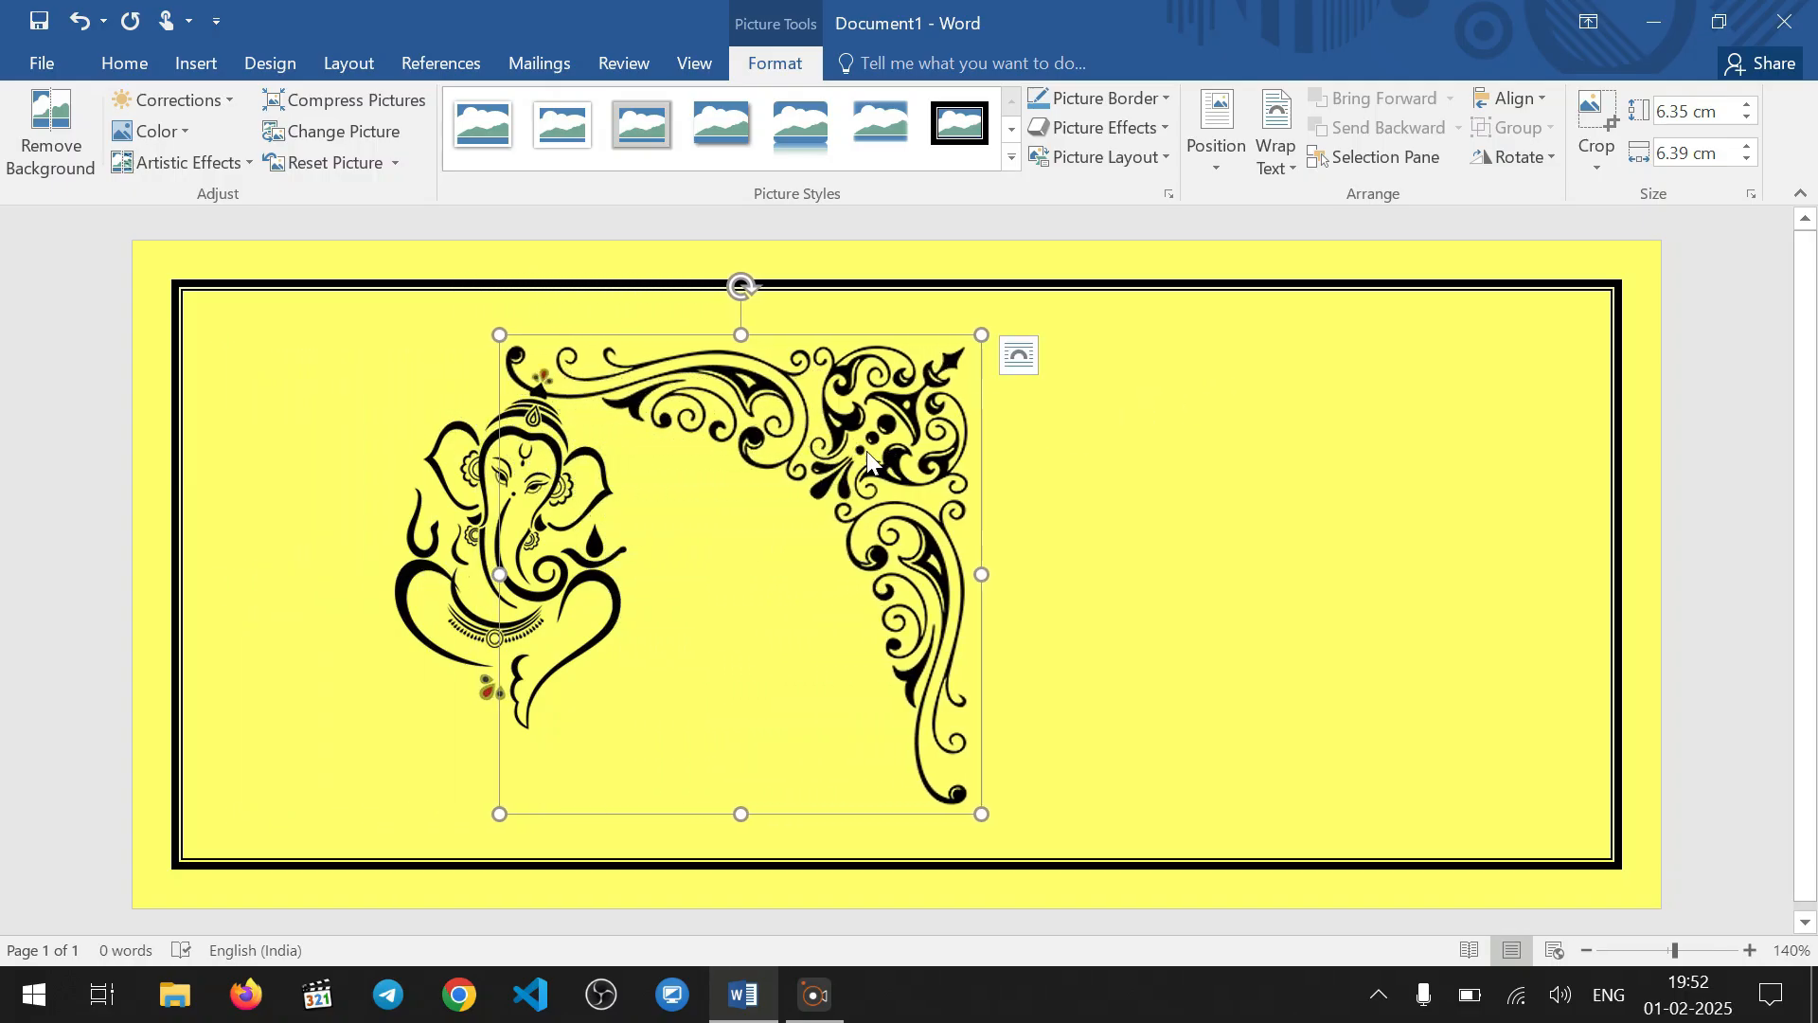
pyautogui.moveTo(849, 436); pyautogui.dragTo(1424, 499)
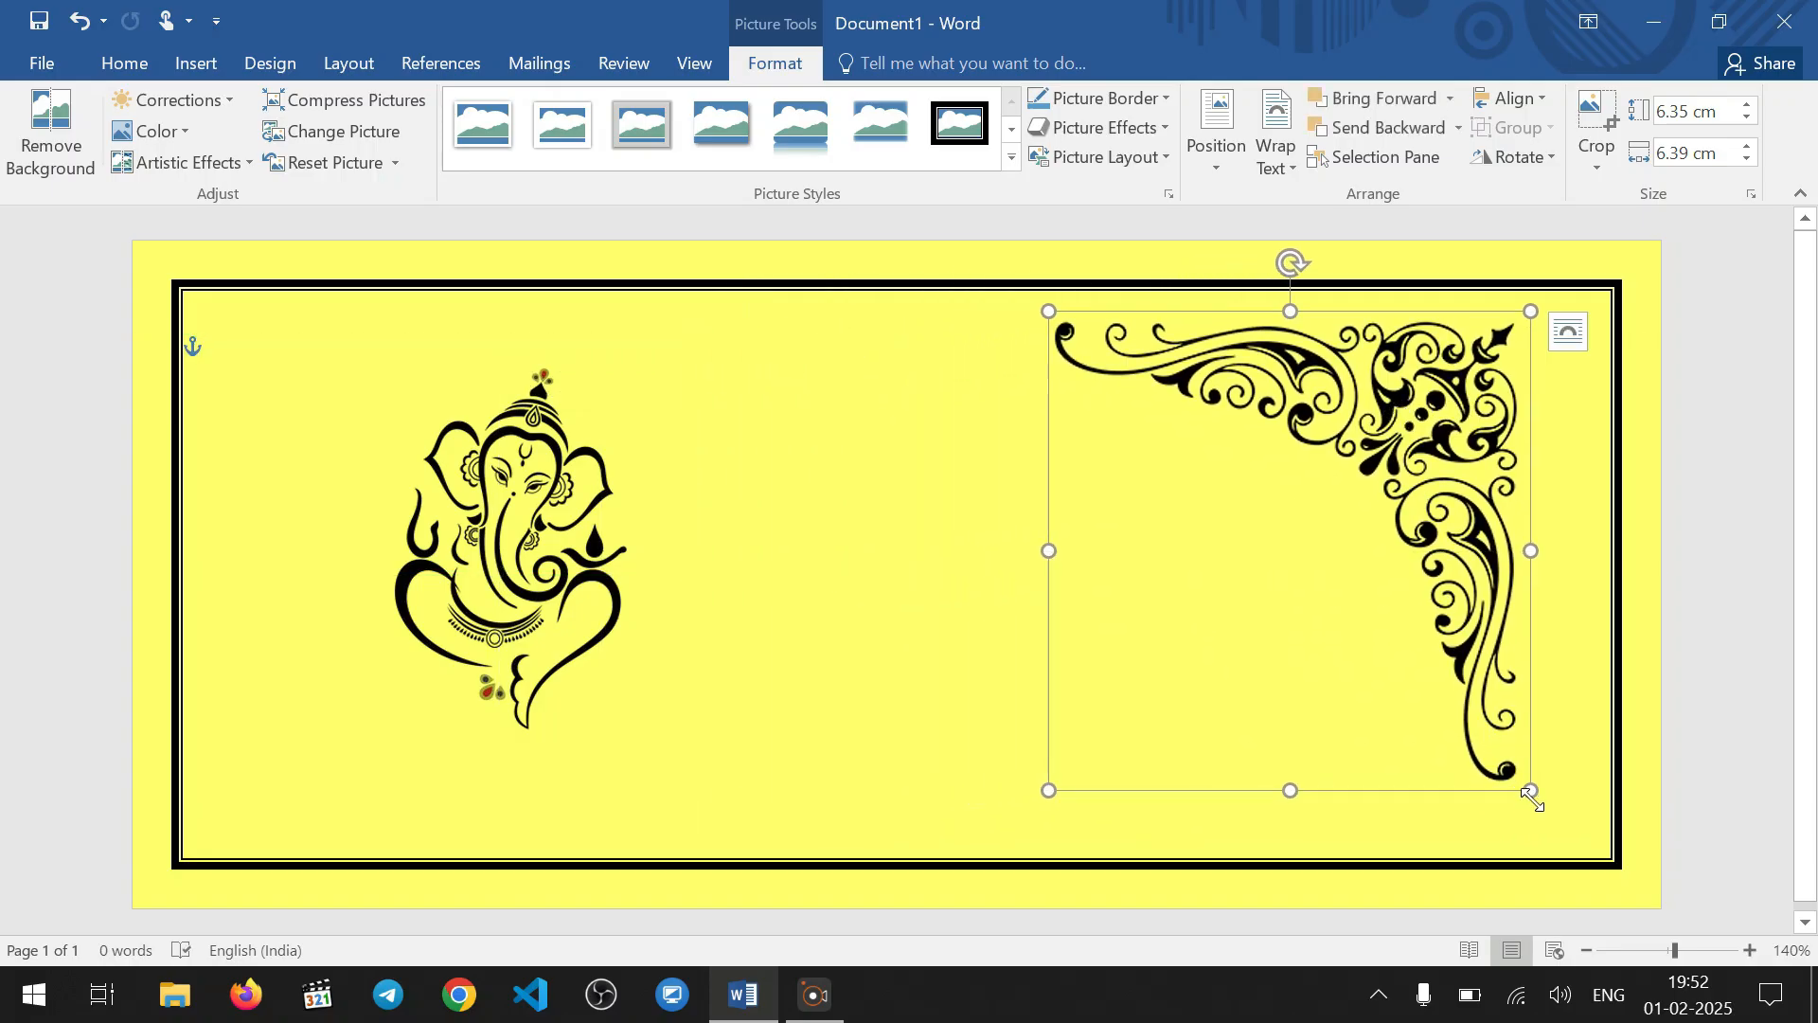
# Shrink the ornament to about 2.02 cm high by 2.04 cm wide and place it inside the border's upper-right corner
pyautogui.moveTo(1533, 794); pyautogui.dragTo(1202, 458)
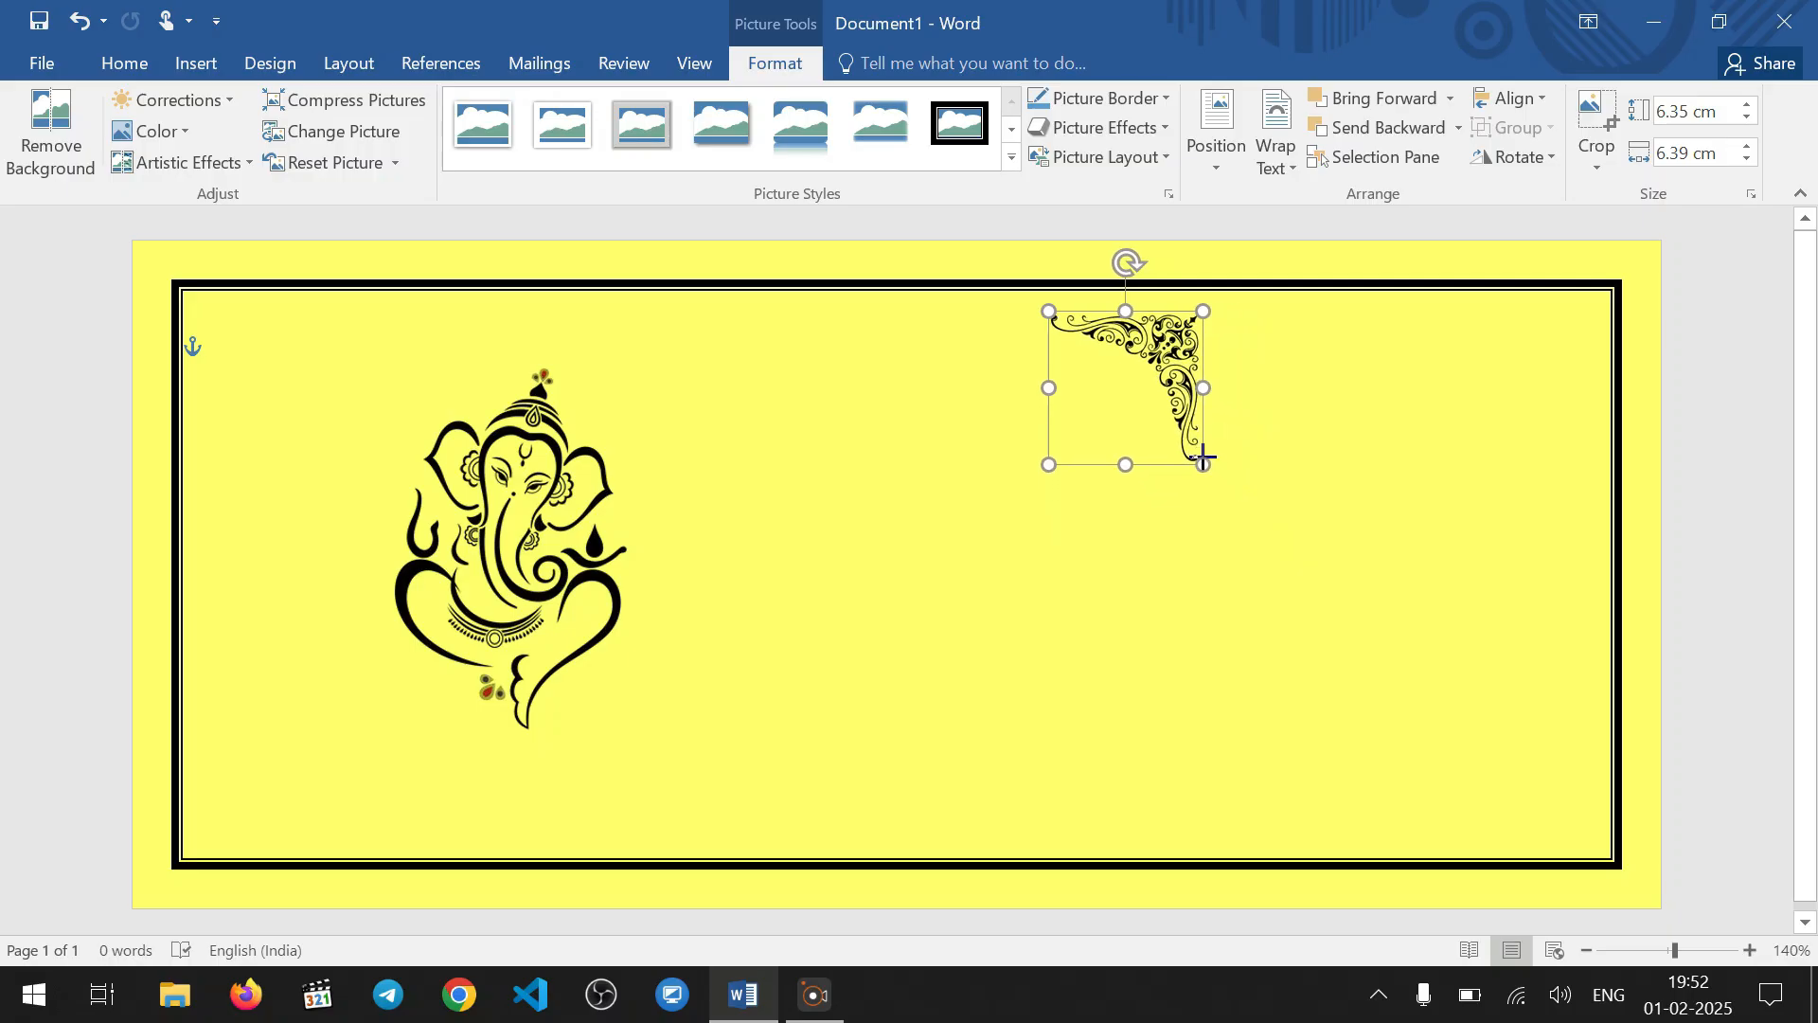
pyautogui.moveTo(1132, 388); pyautogui.dragTo(1522, 375)
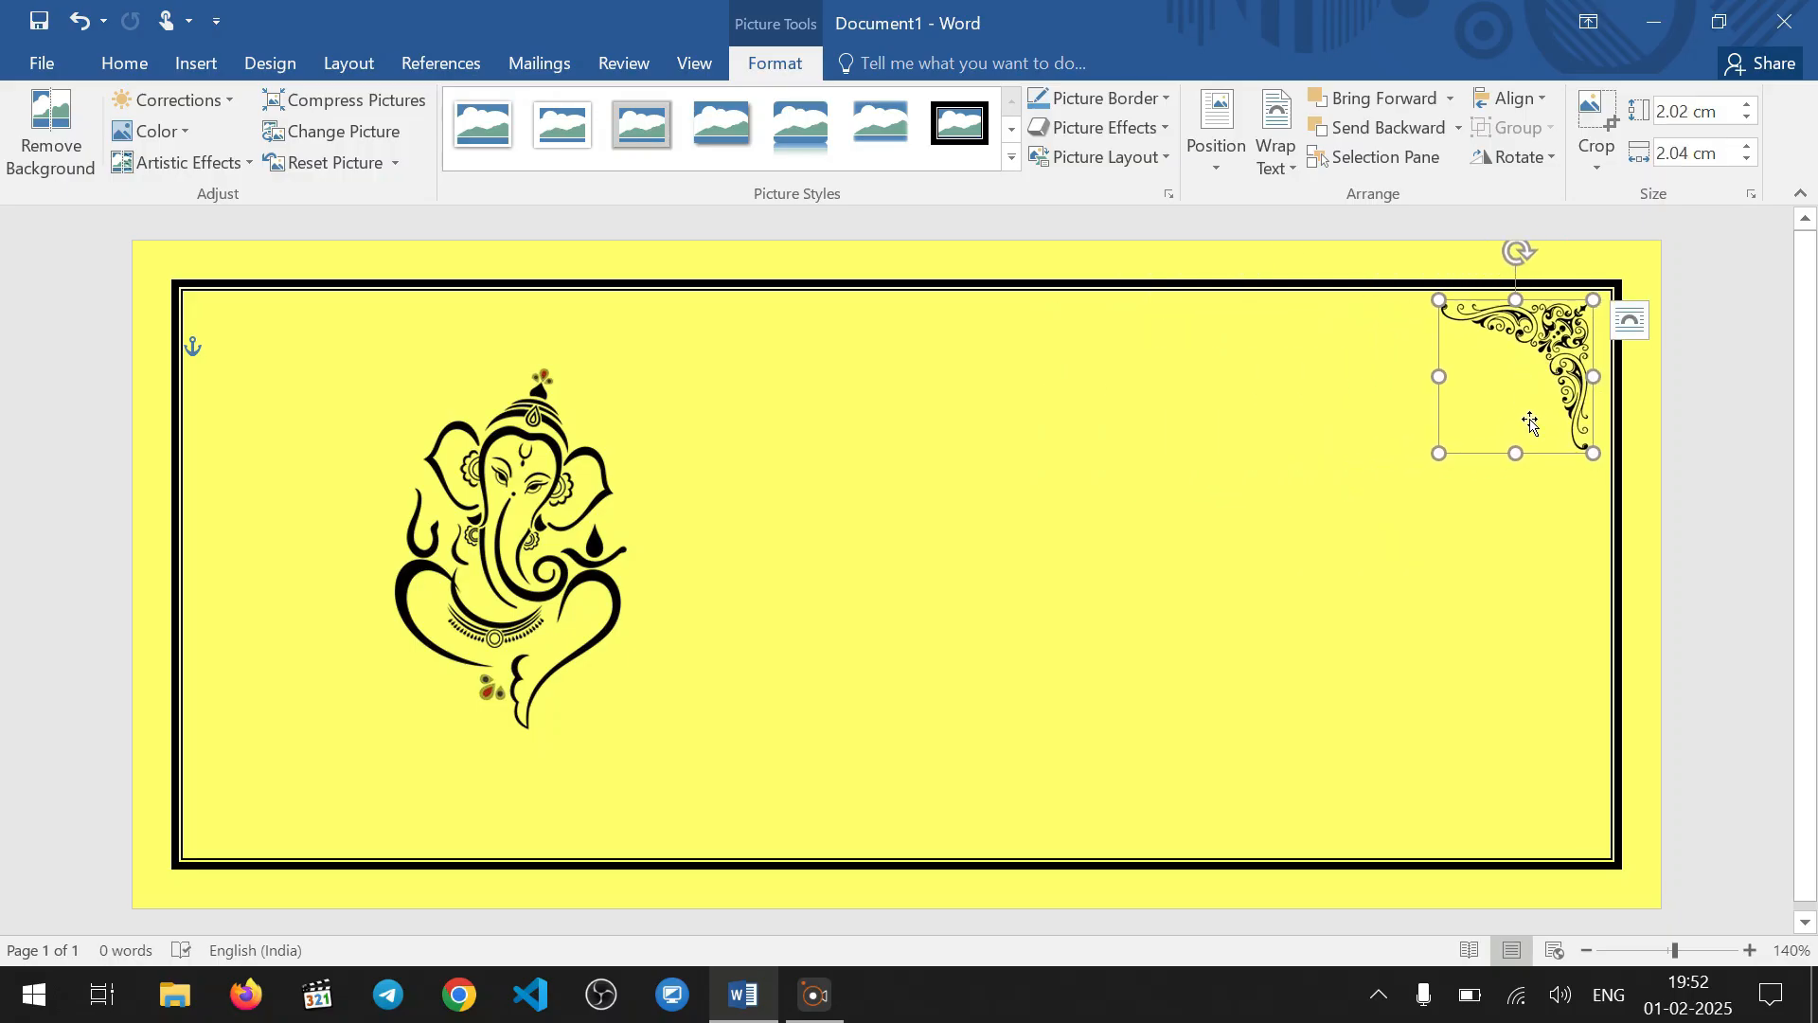
pyautogui.moveTo(1552, 385); pyautogui.dragTo(1553, 380)
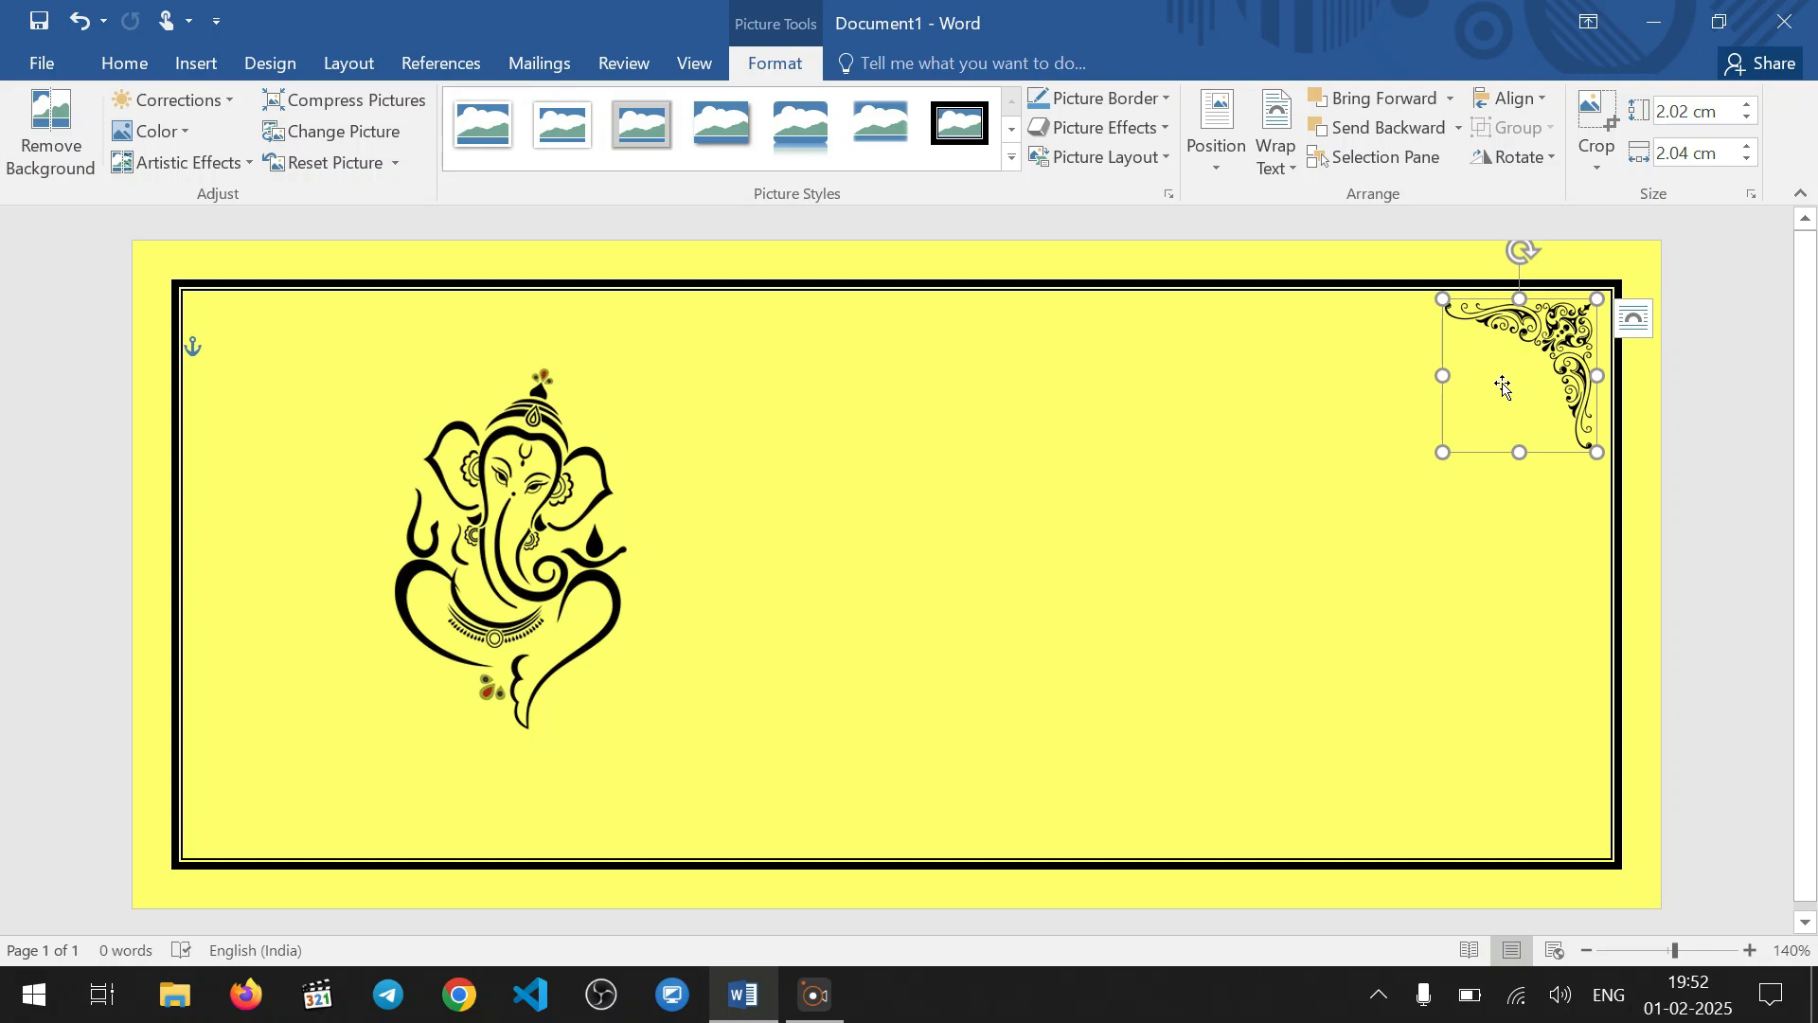
# Duplicate the corner ornament and place the copy near the border's upper-left corner
pyautogui.press('alt')
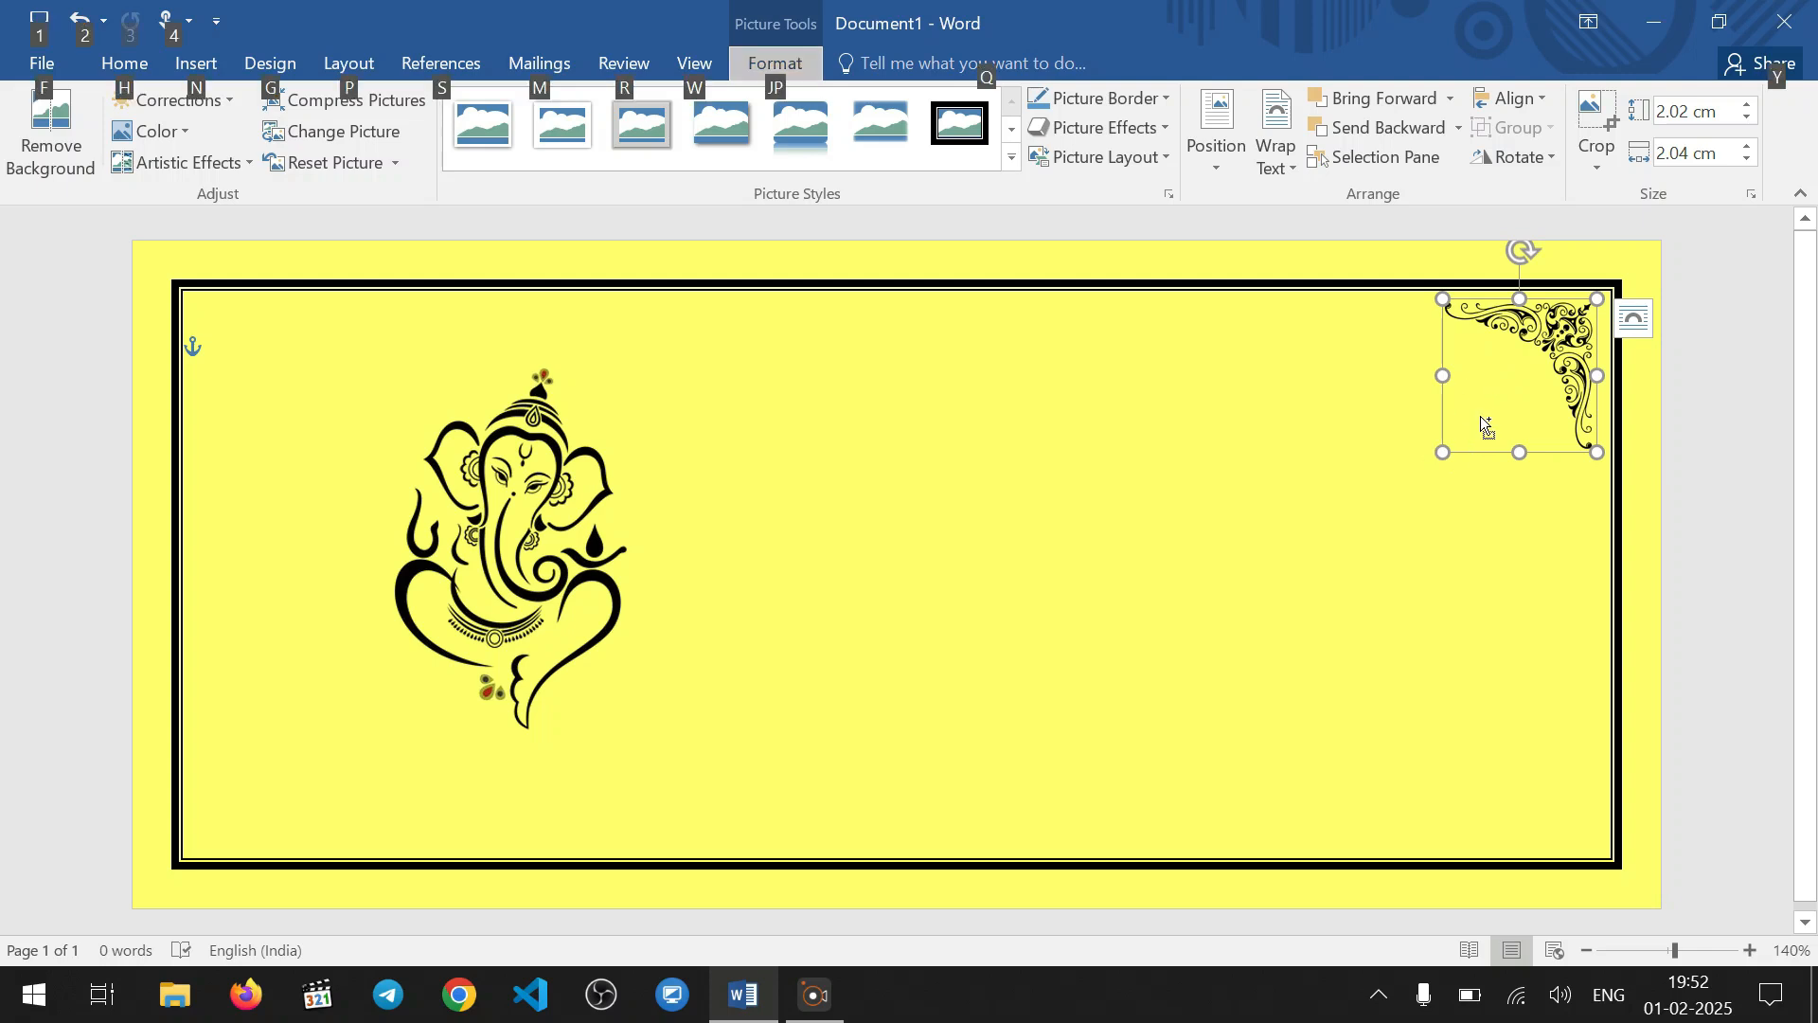
pyautogui.moveTo(1483, 423); pyautogui.dragTo(281, 440)
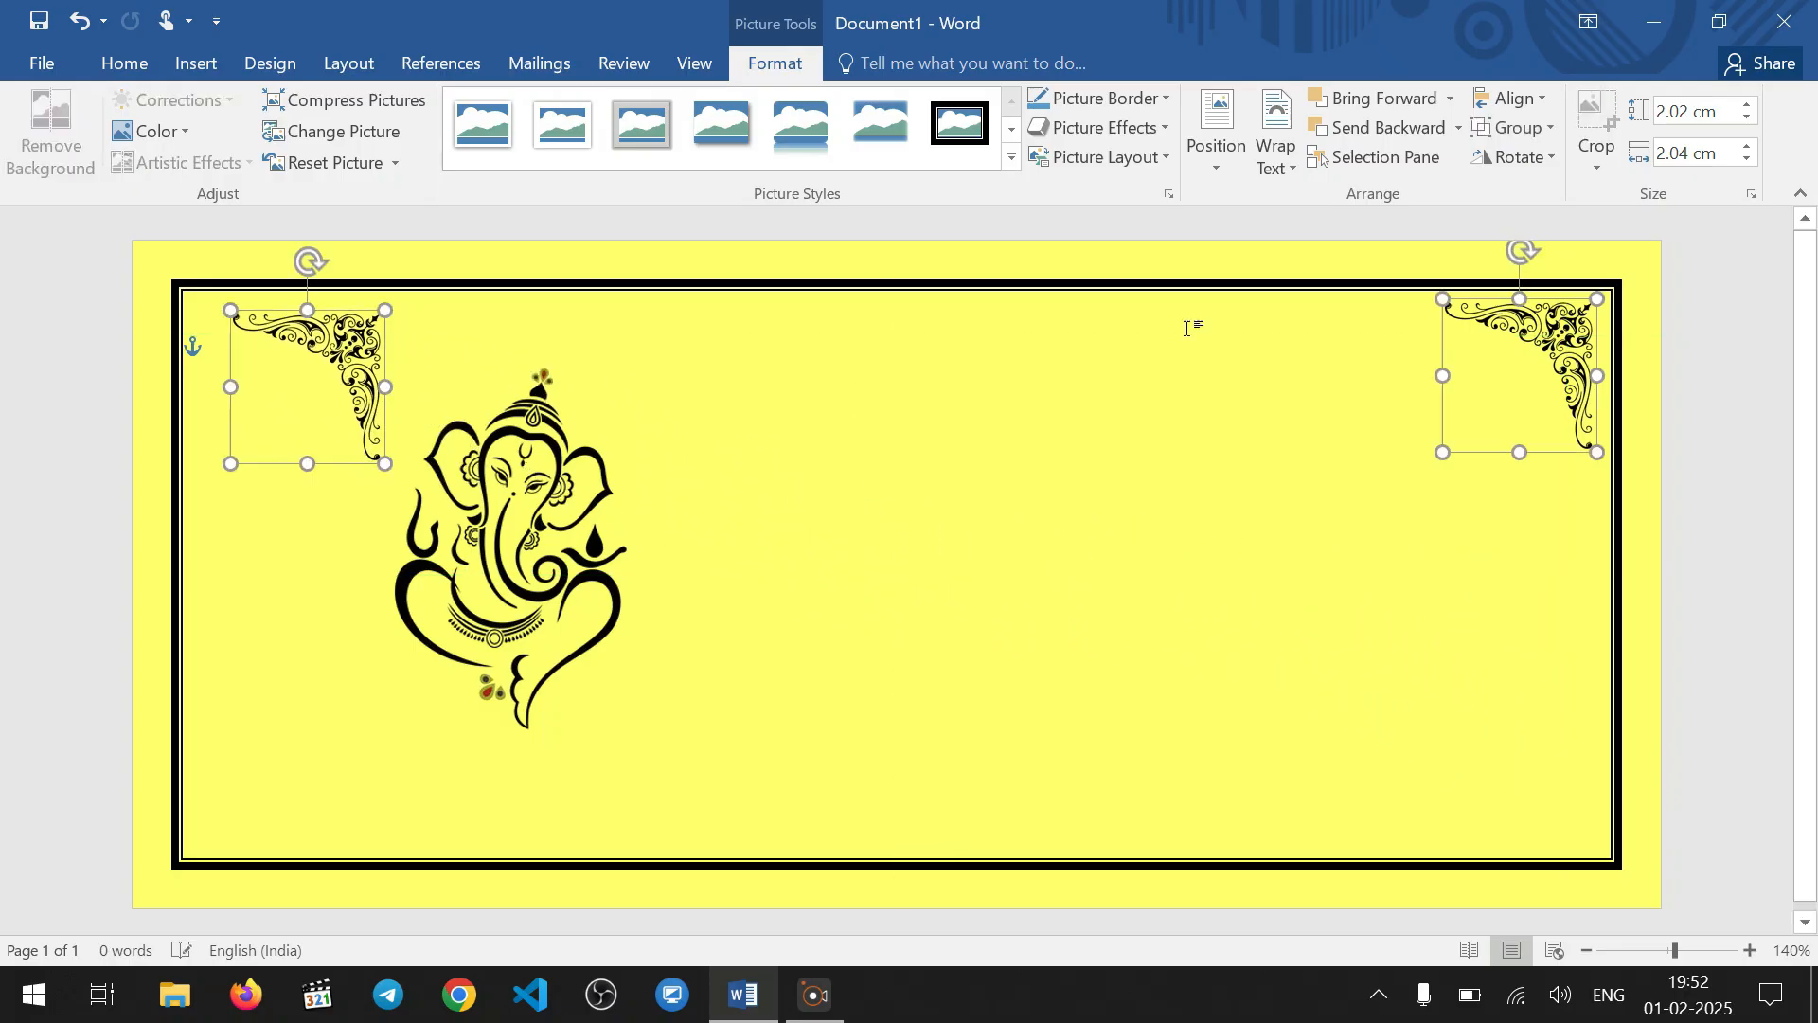
pyautogui.click(1536, 163)
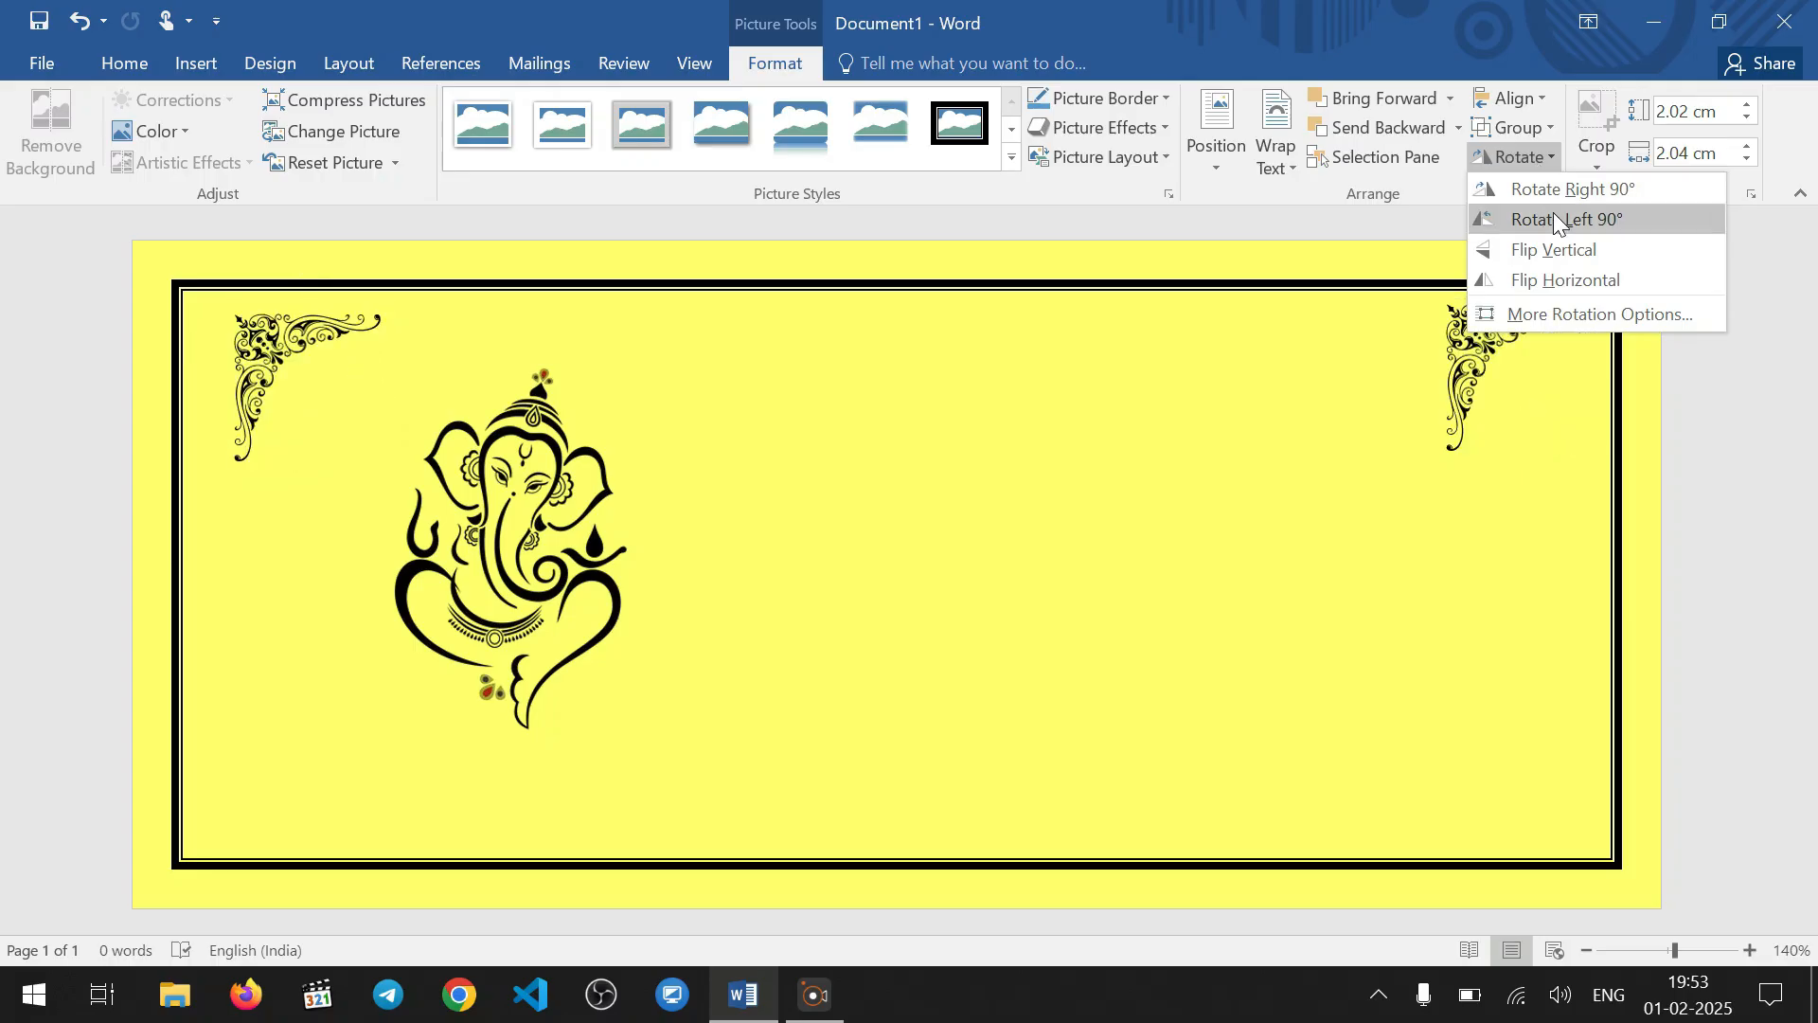
pyautogui.click(1156, 431)
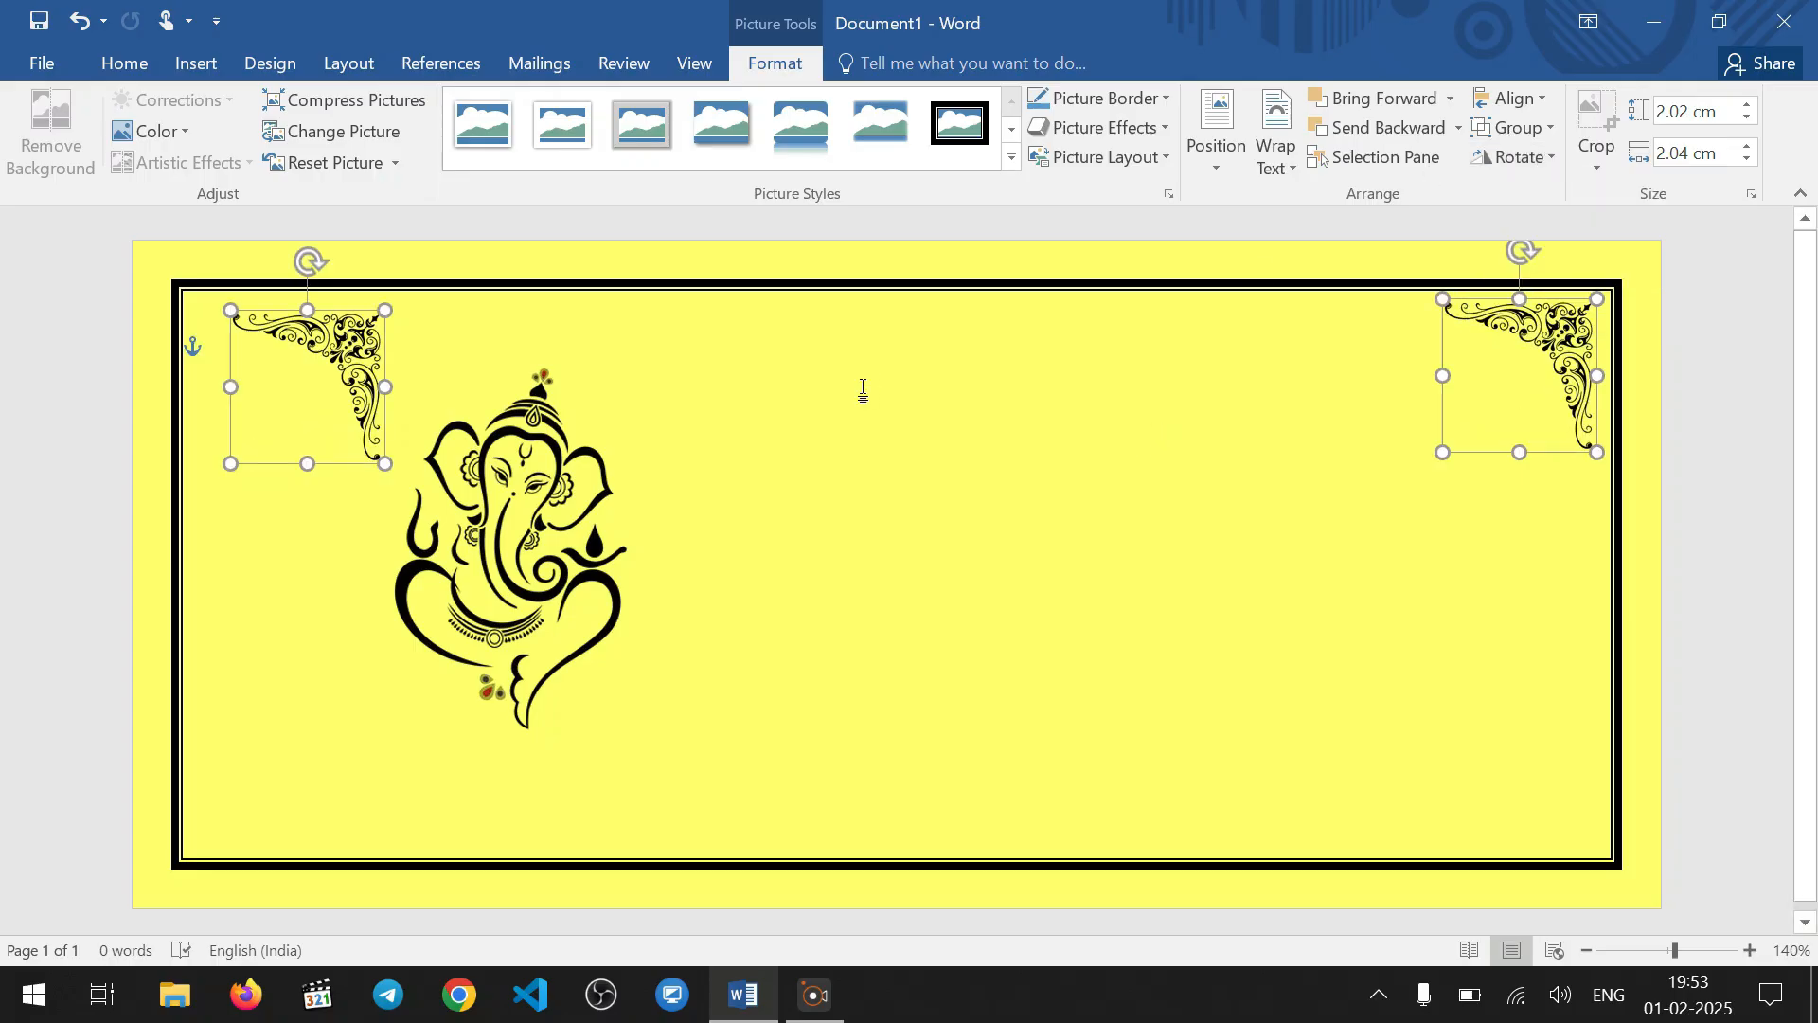
pyautogui.click(447, 333)
# Rotate the copied ornament left 90° and fit it closely into the border's upper-left corner
pyautogui.click(315, 371)
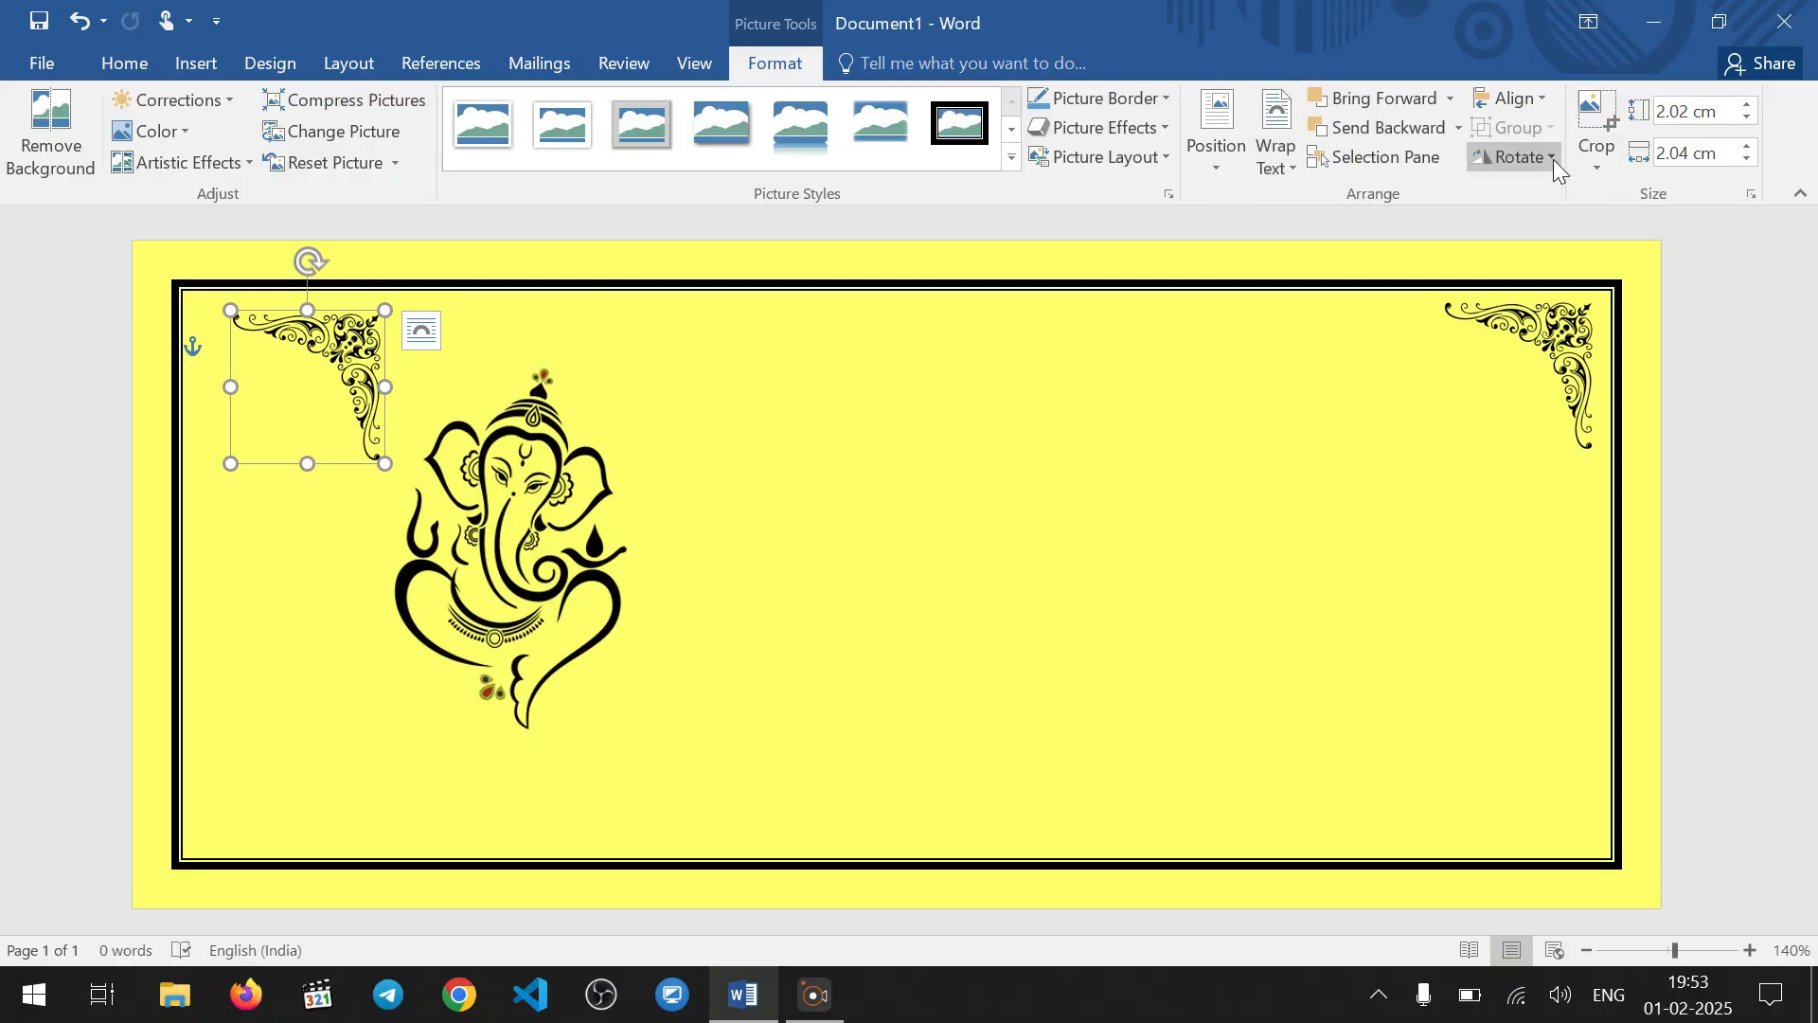
pyautogui.click(1523, 159)
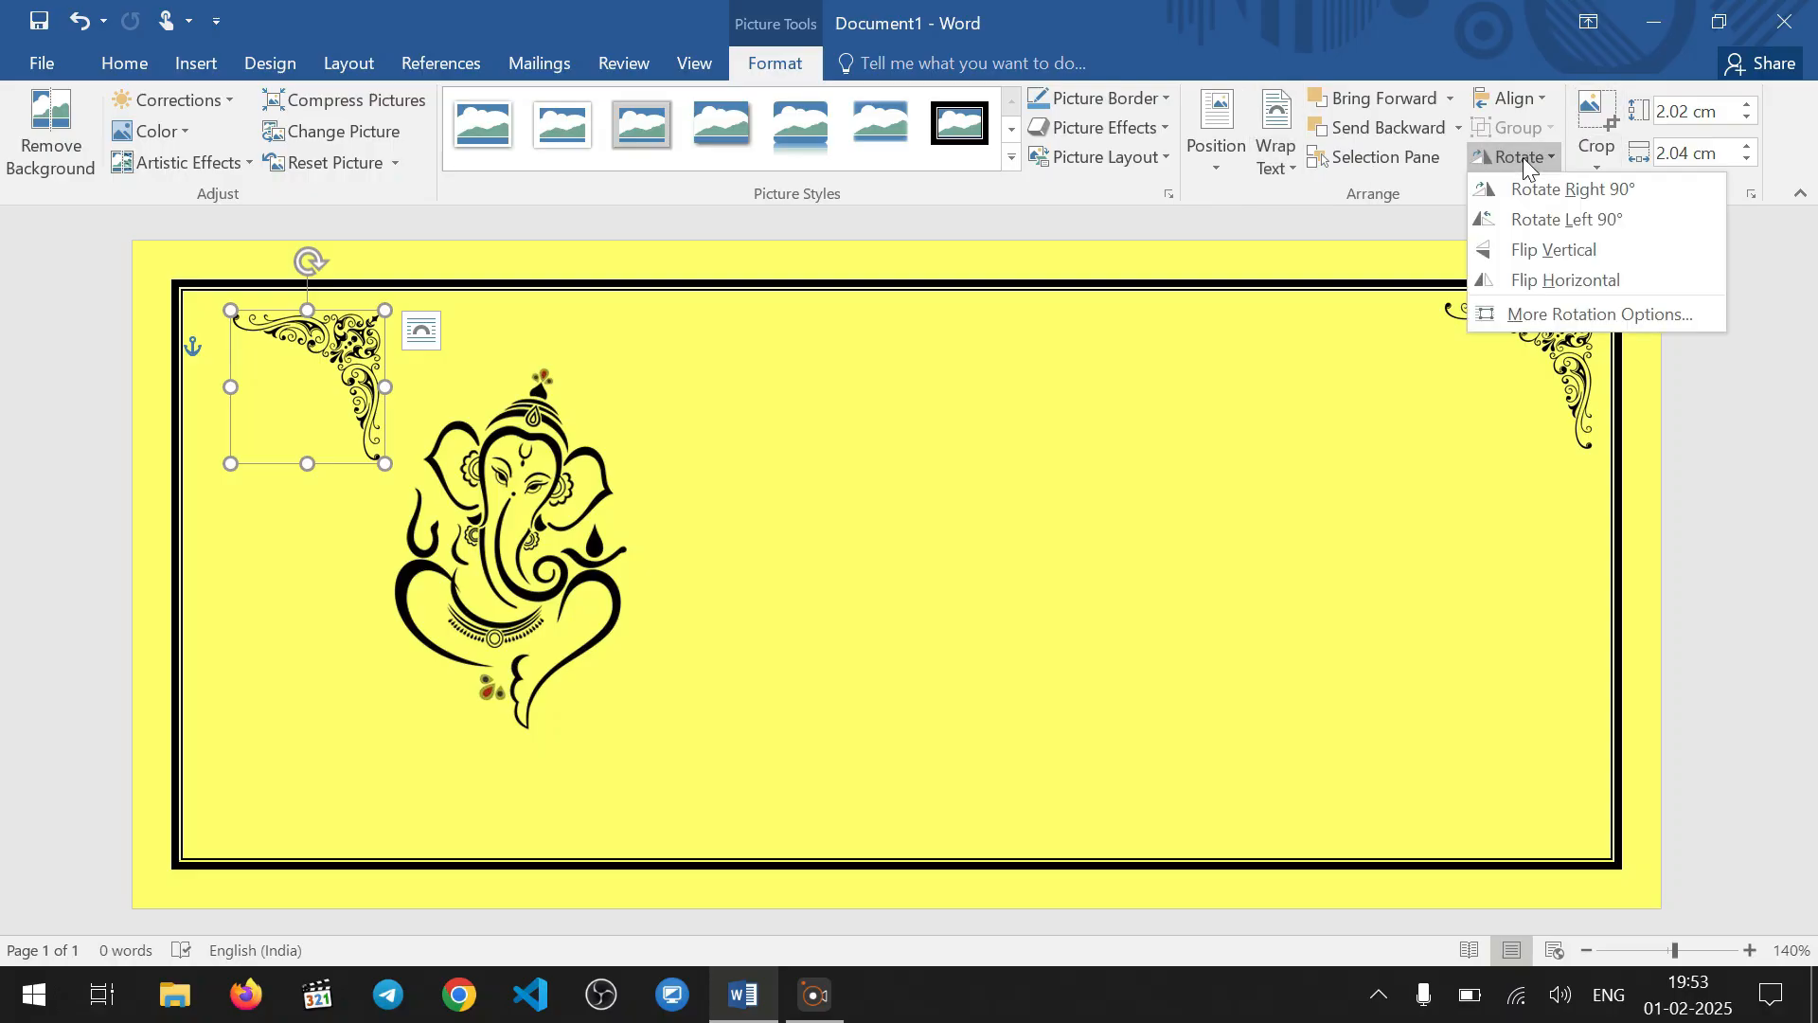
pyautogui.click(1526, 219)
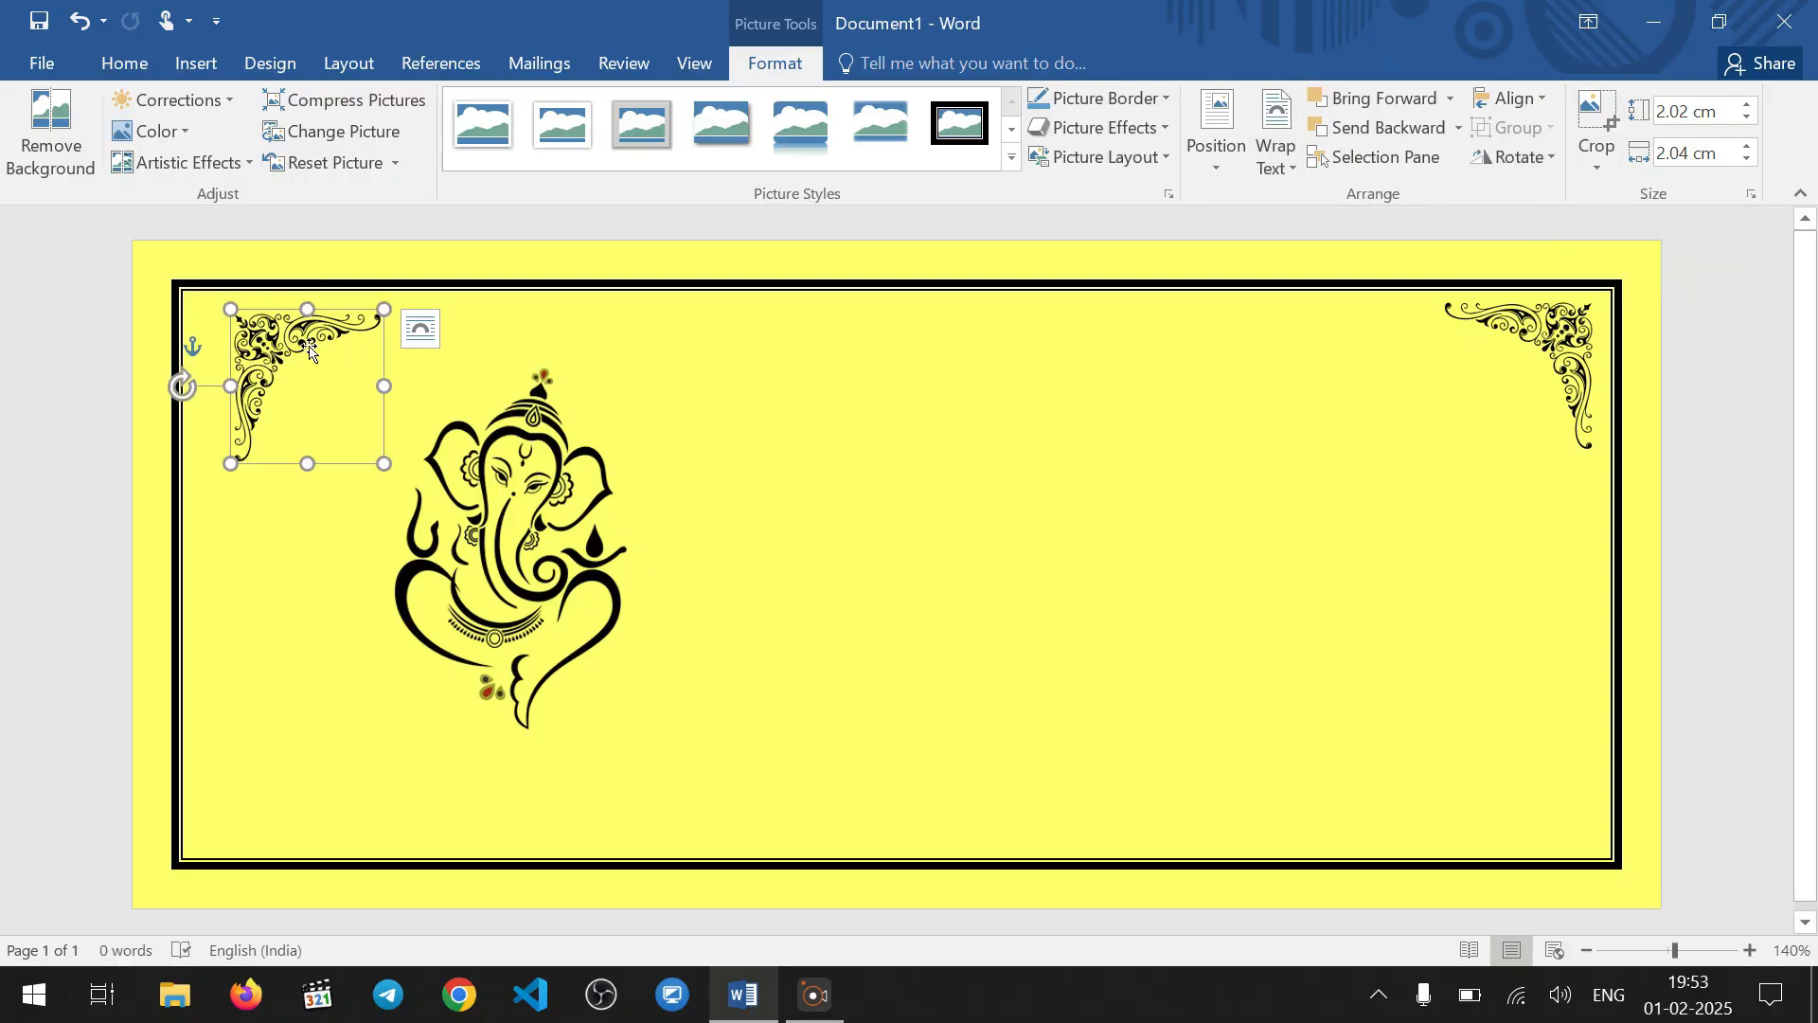
pyautogui.moveTo(297, 343); pyautogui.dragTo(268, 339)
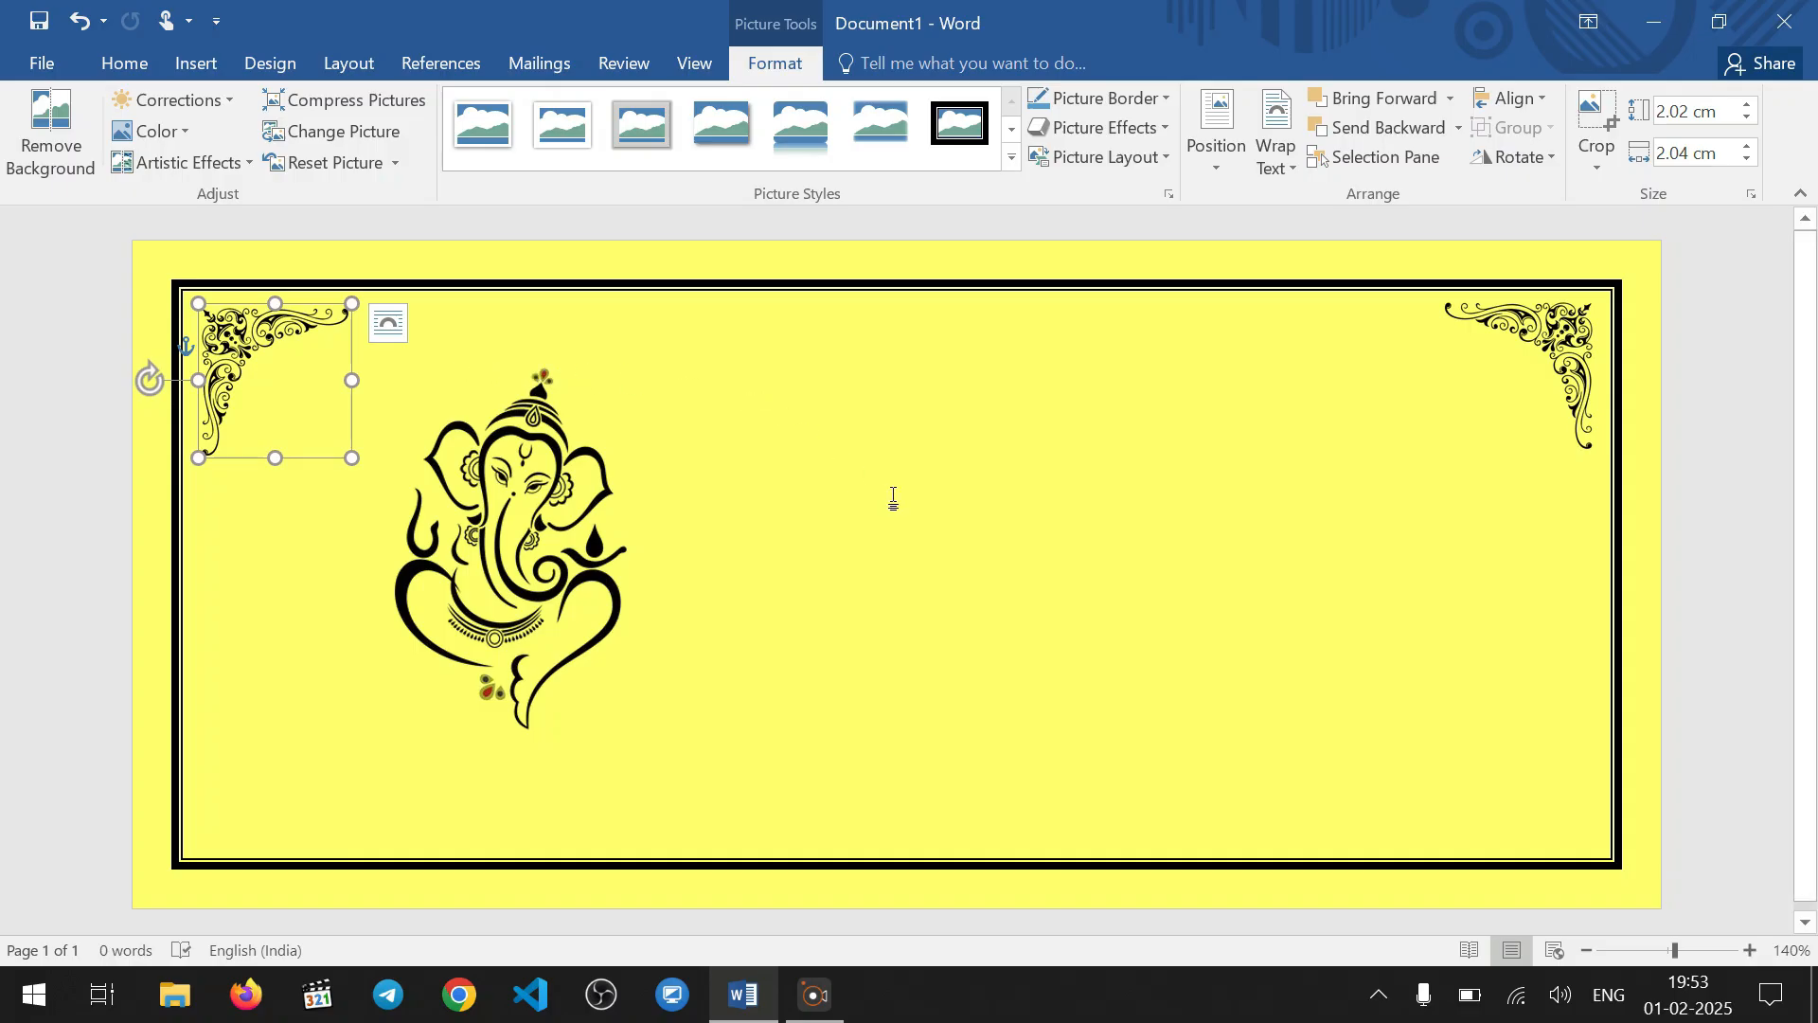
pyautogui.press('Up')
pyautogui.press('Left')
pyautogui.press('Left')
pyautogui.press('Left')
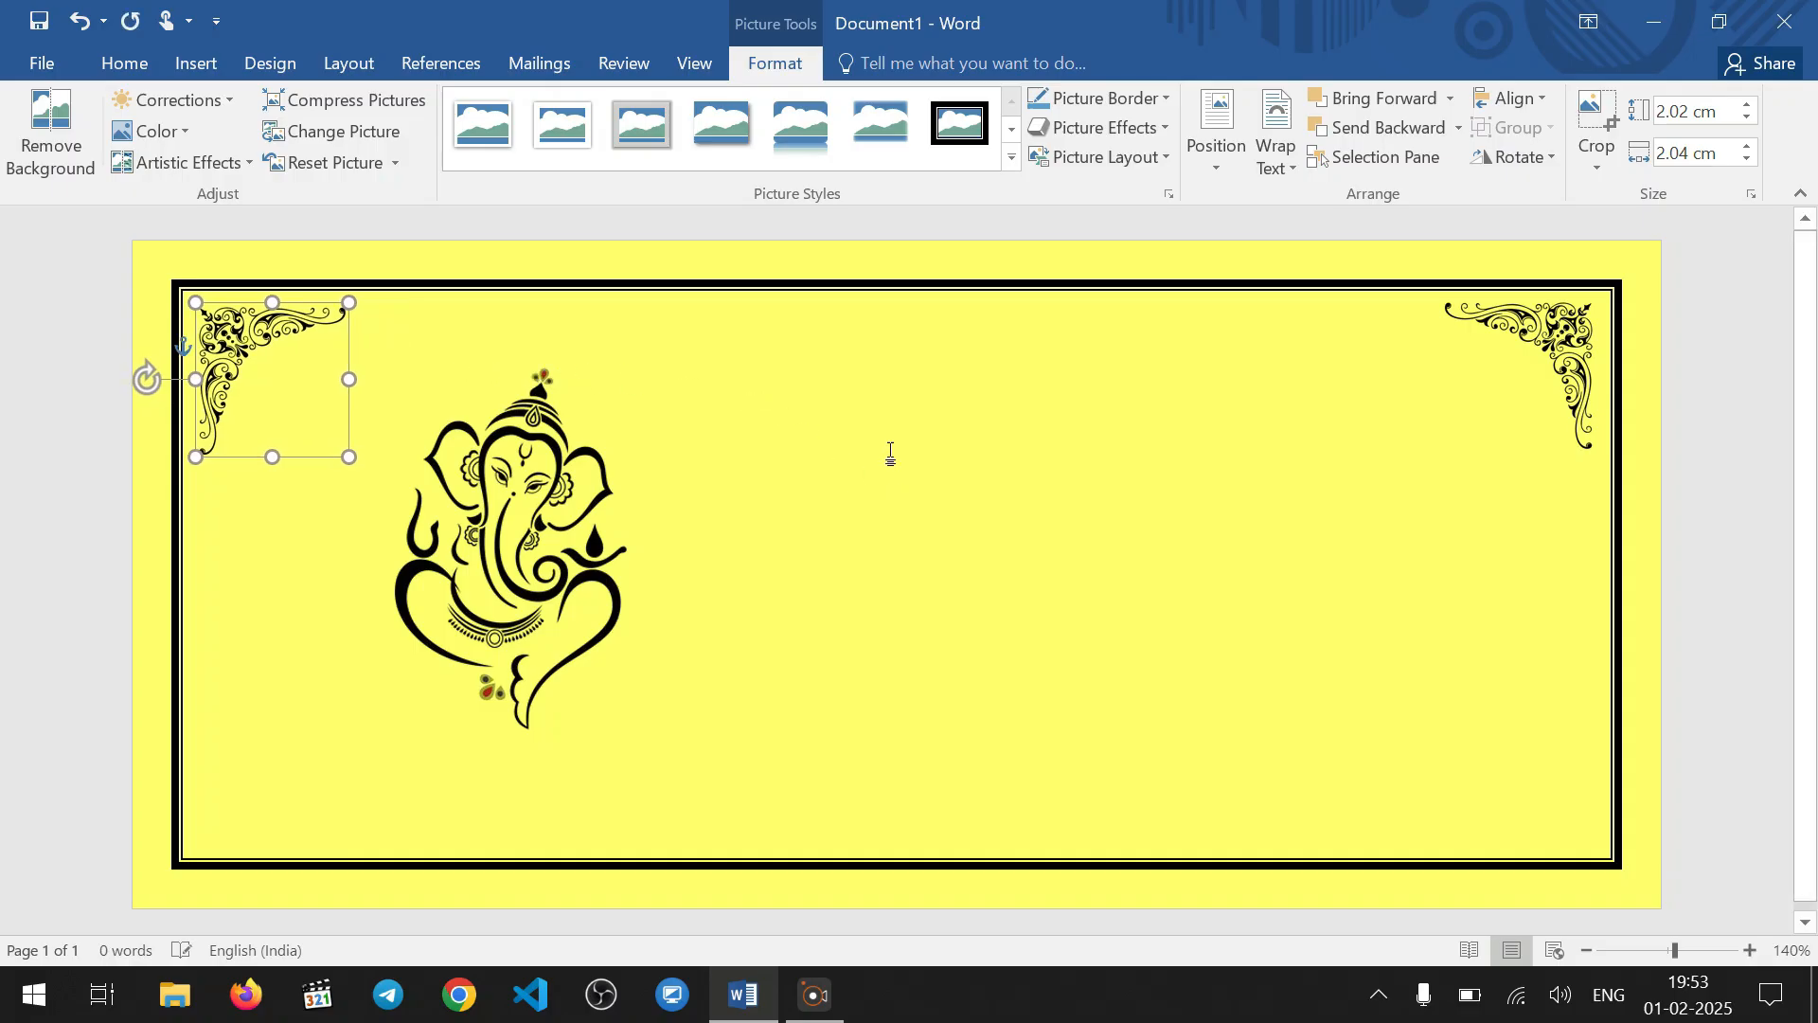
pyautogui.click(1088, 498)
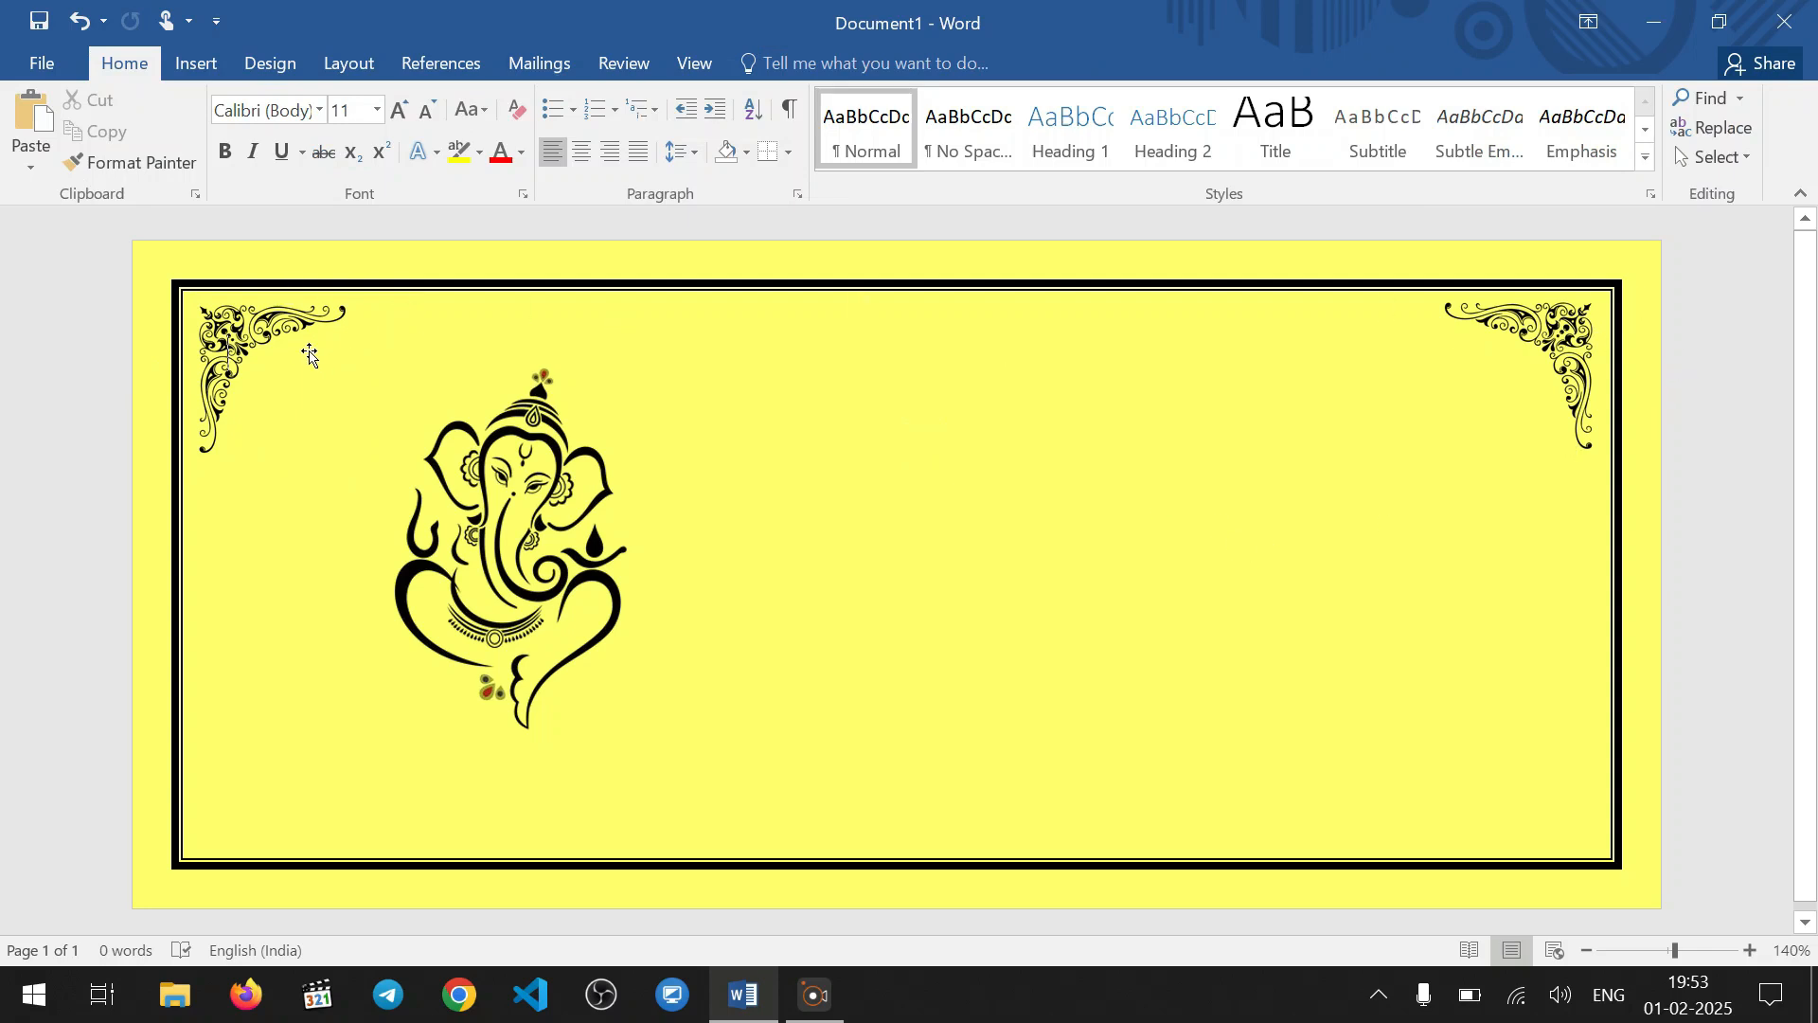
# Select both upper corner ornaments and group them into one object
pyautogui.click(1562, 331)
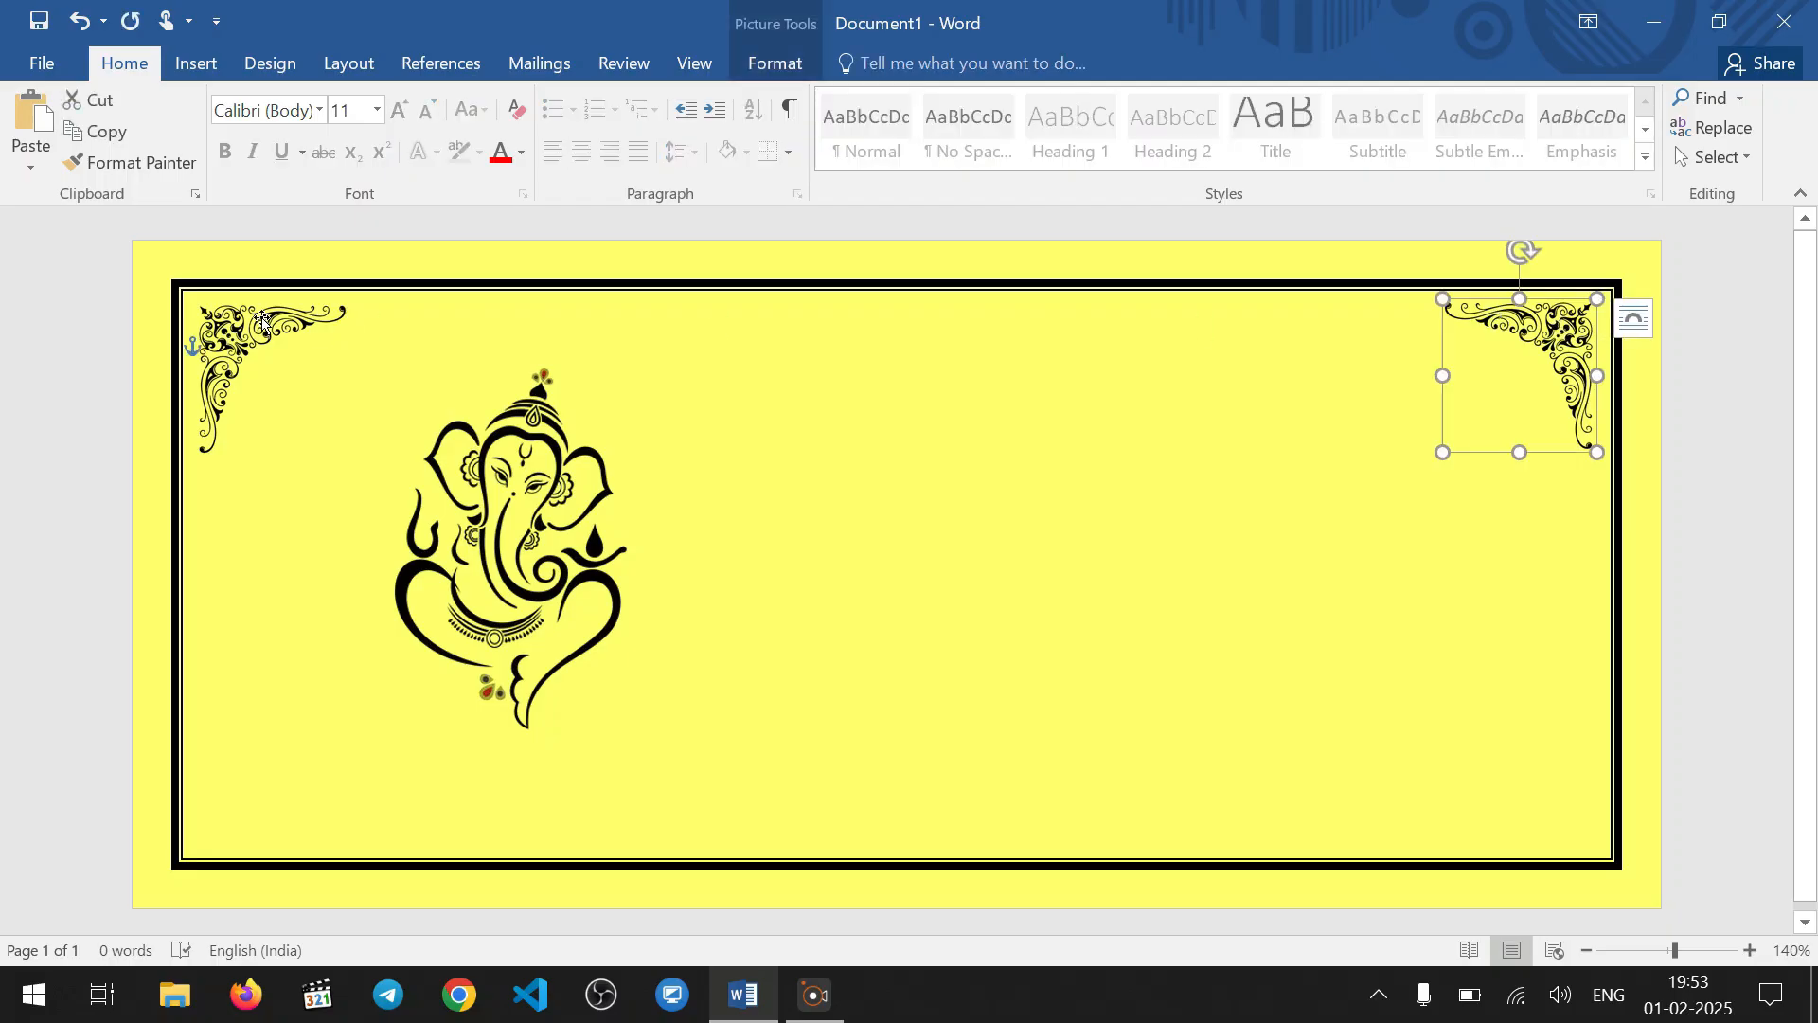
pyautogui.keyDown('shift'); pyautogui.click(263, 322); pyautogui.keyUp('shift')
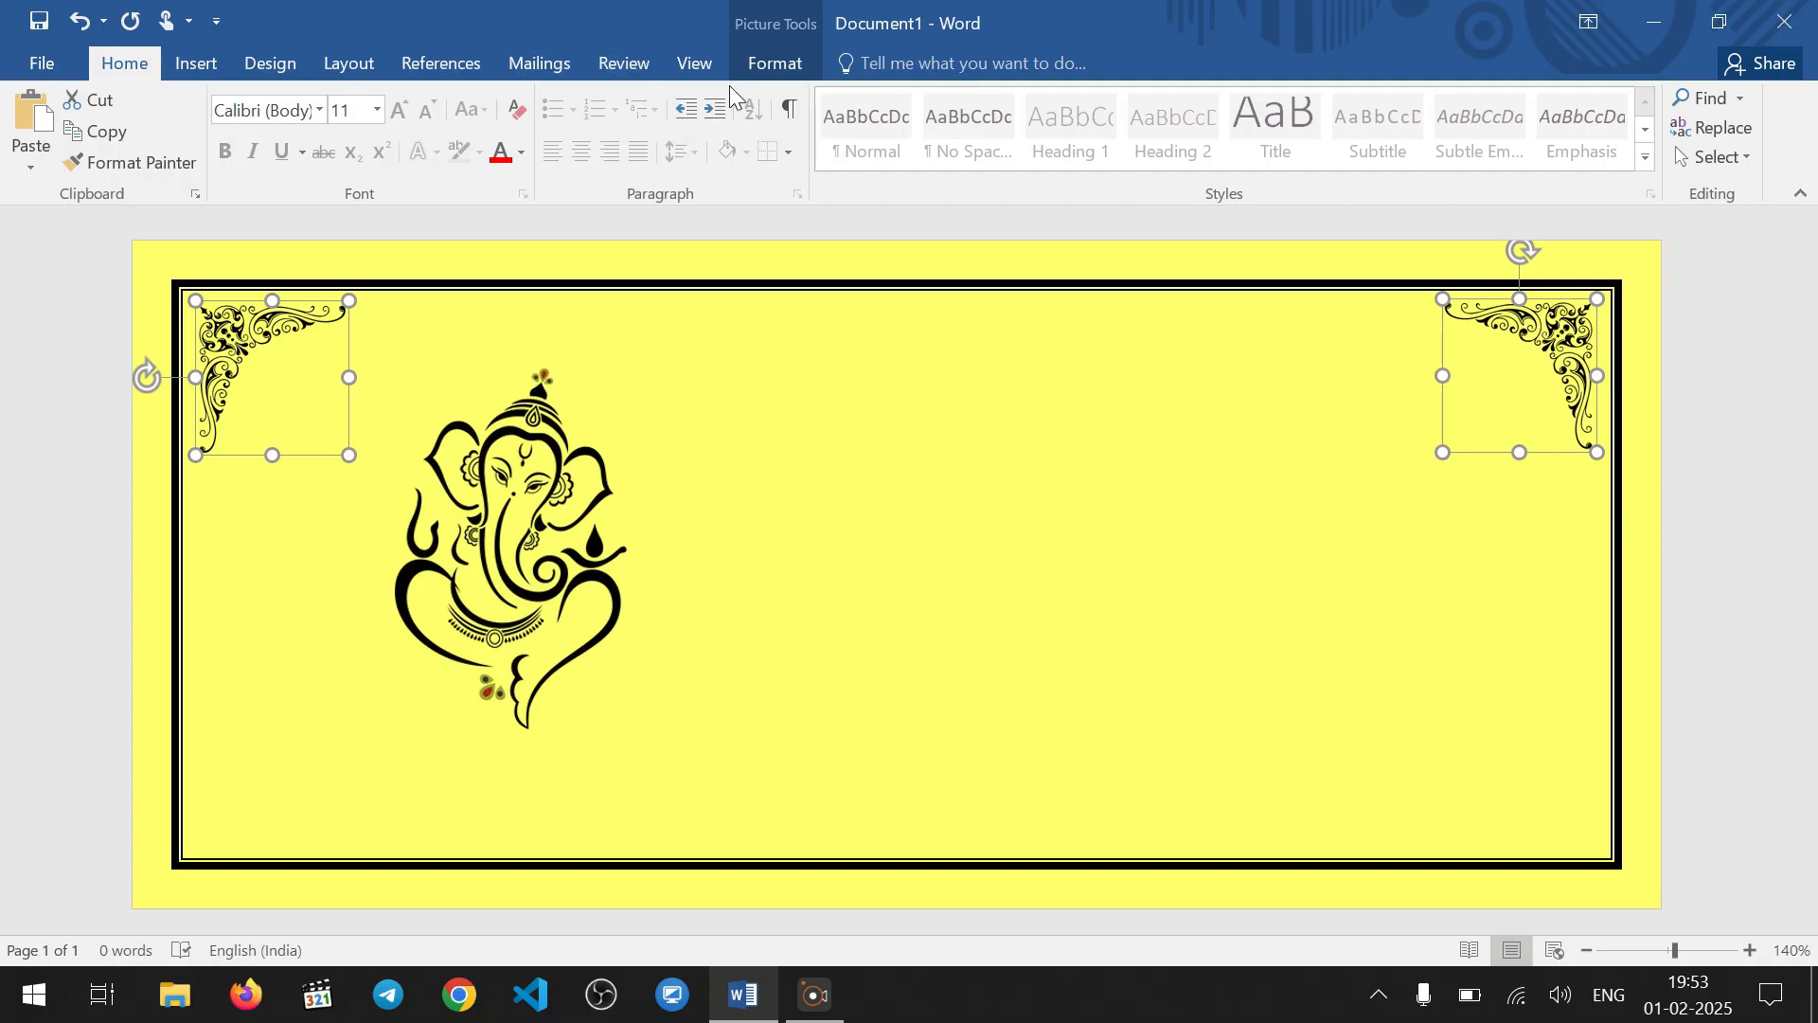
pyautogui.click(196, 63)
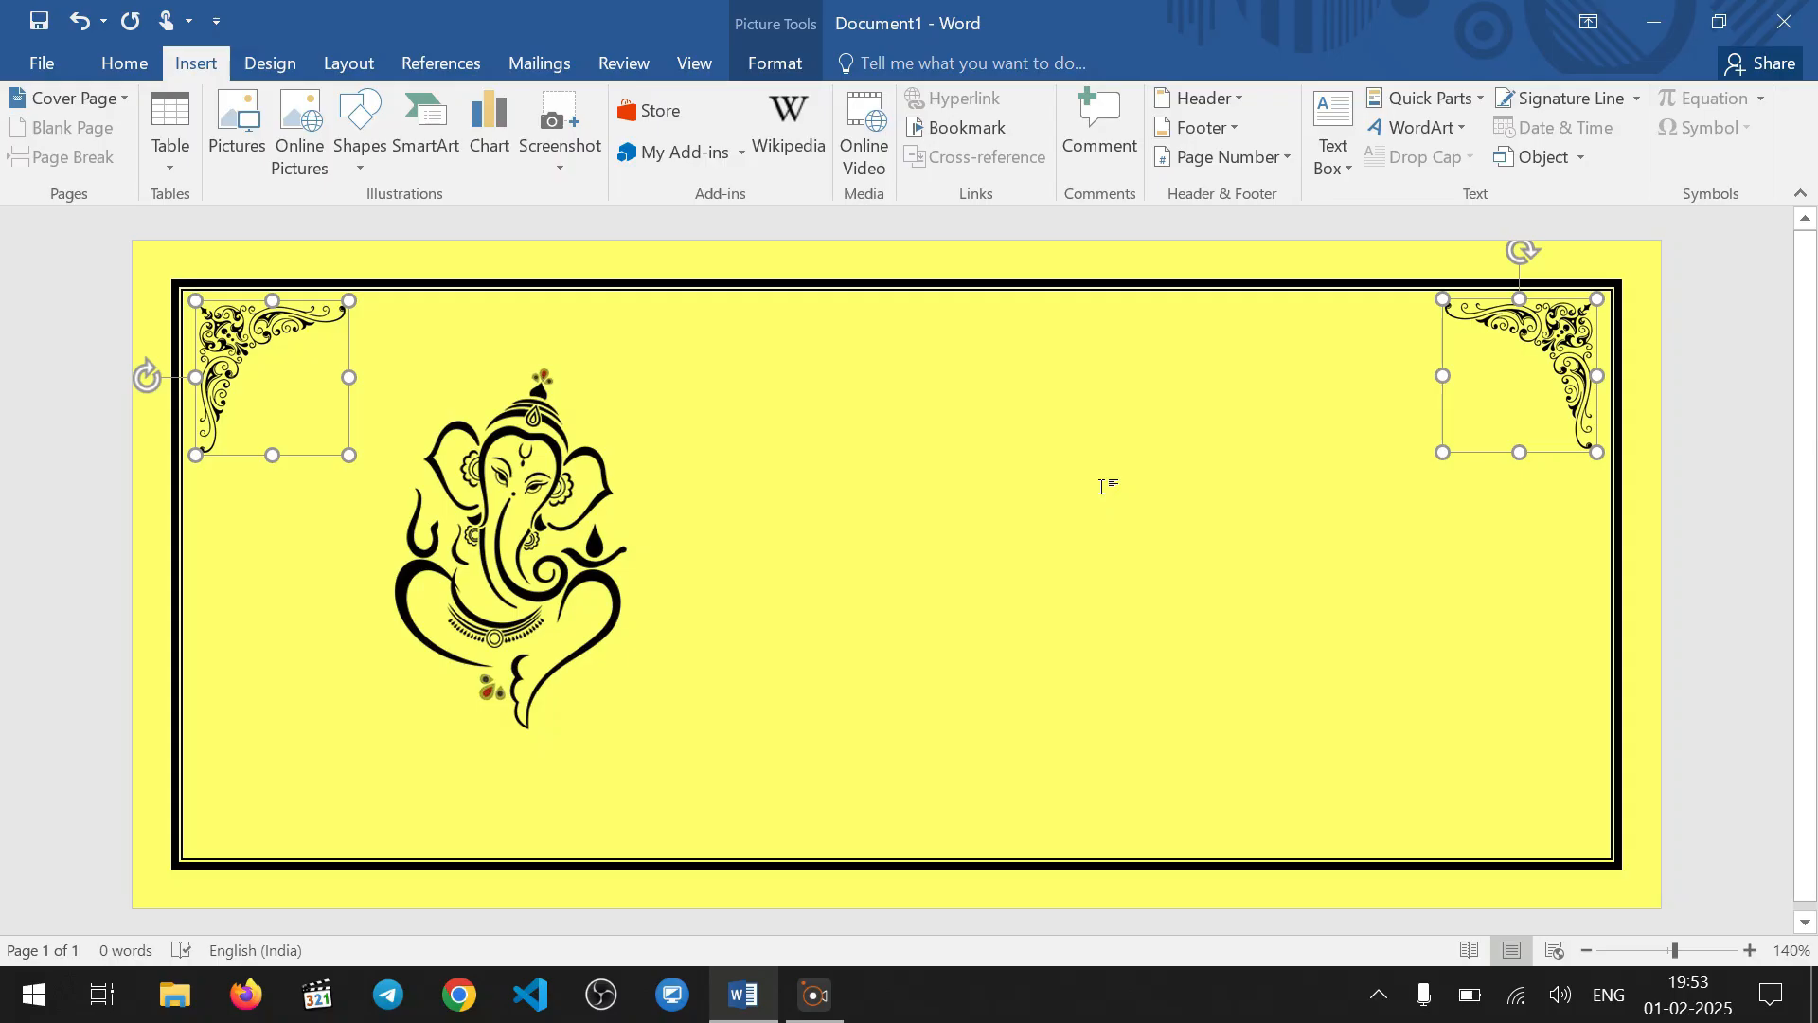
pyautogui.hotkey('ctrl', 'g')
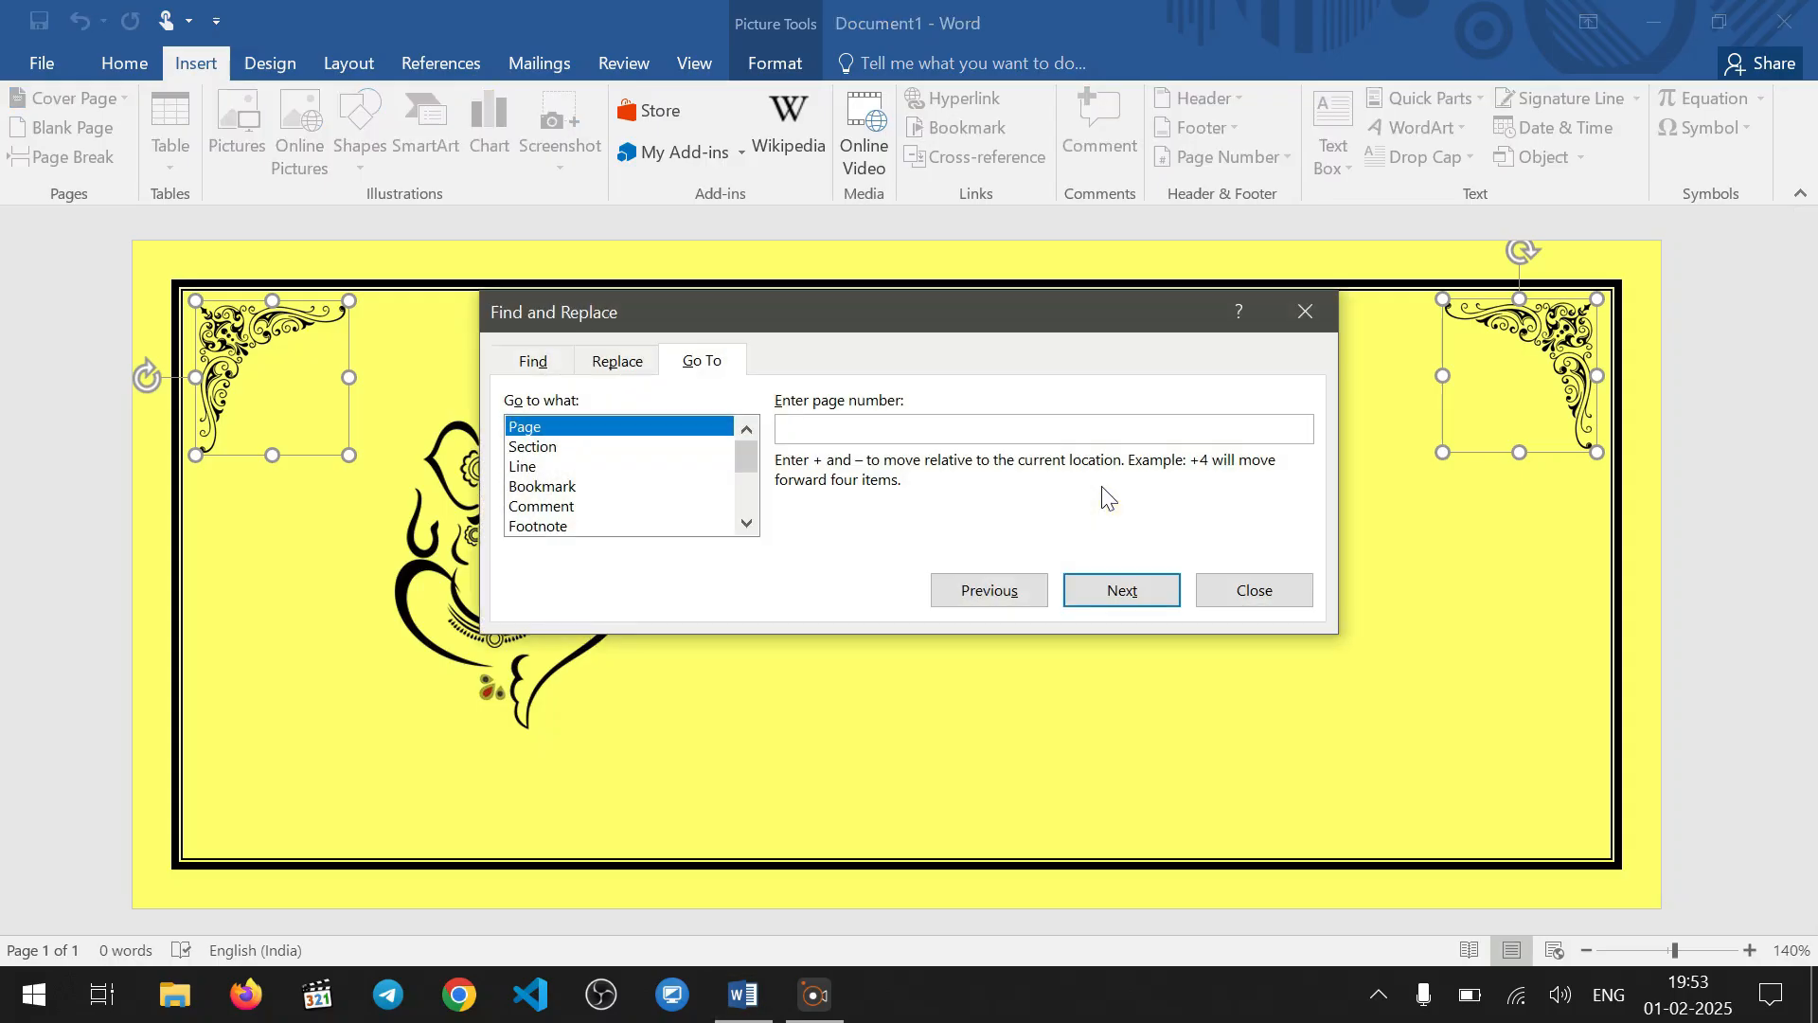
pyautogui.click(1257, 589)
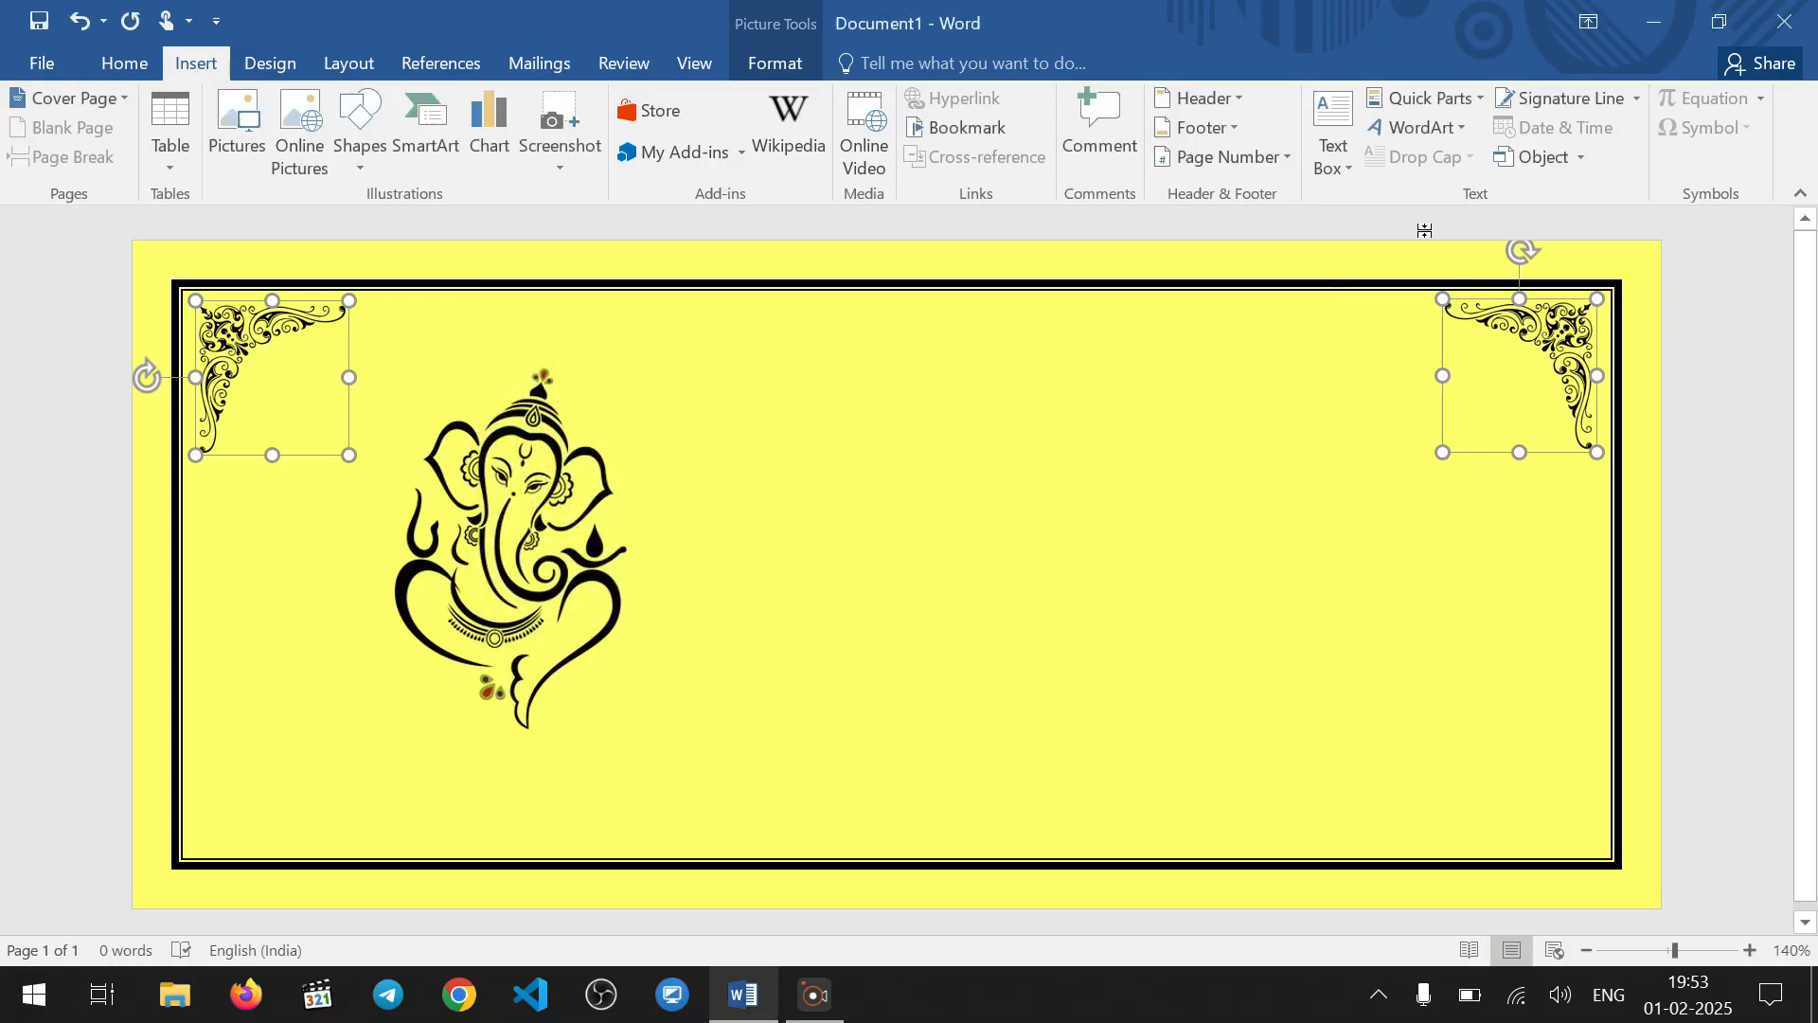
pyautogui.click(776, 64)
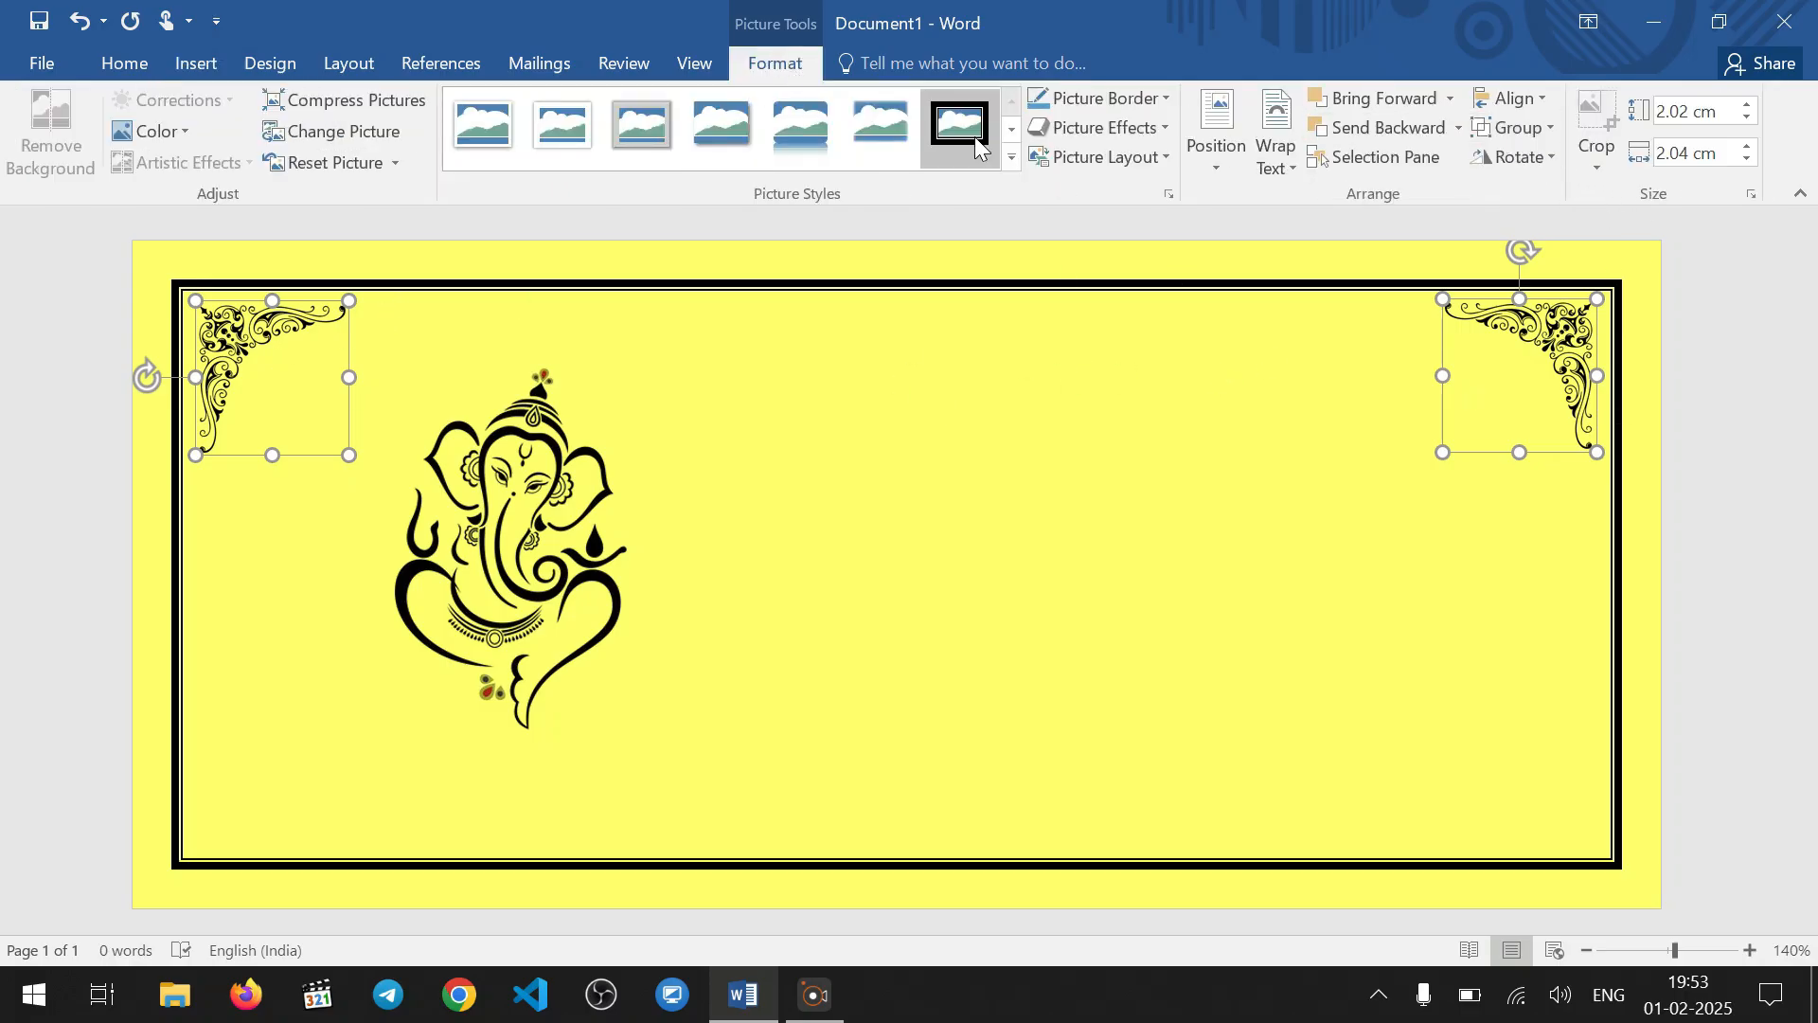
pyautogui.click(1543, 129)
pyautogui.click(1534, 168)
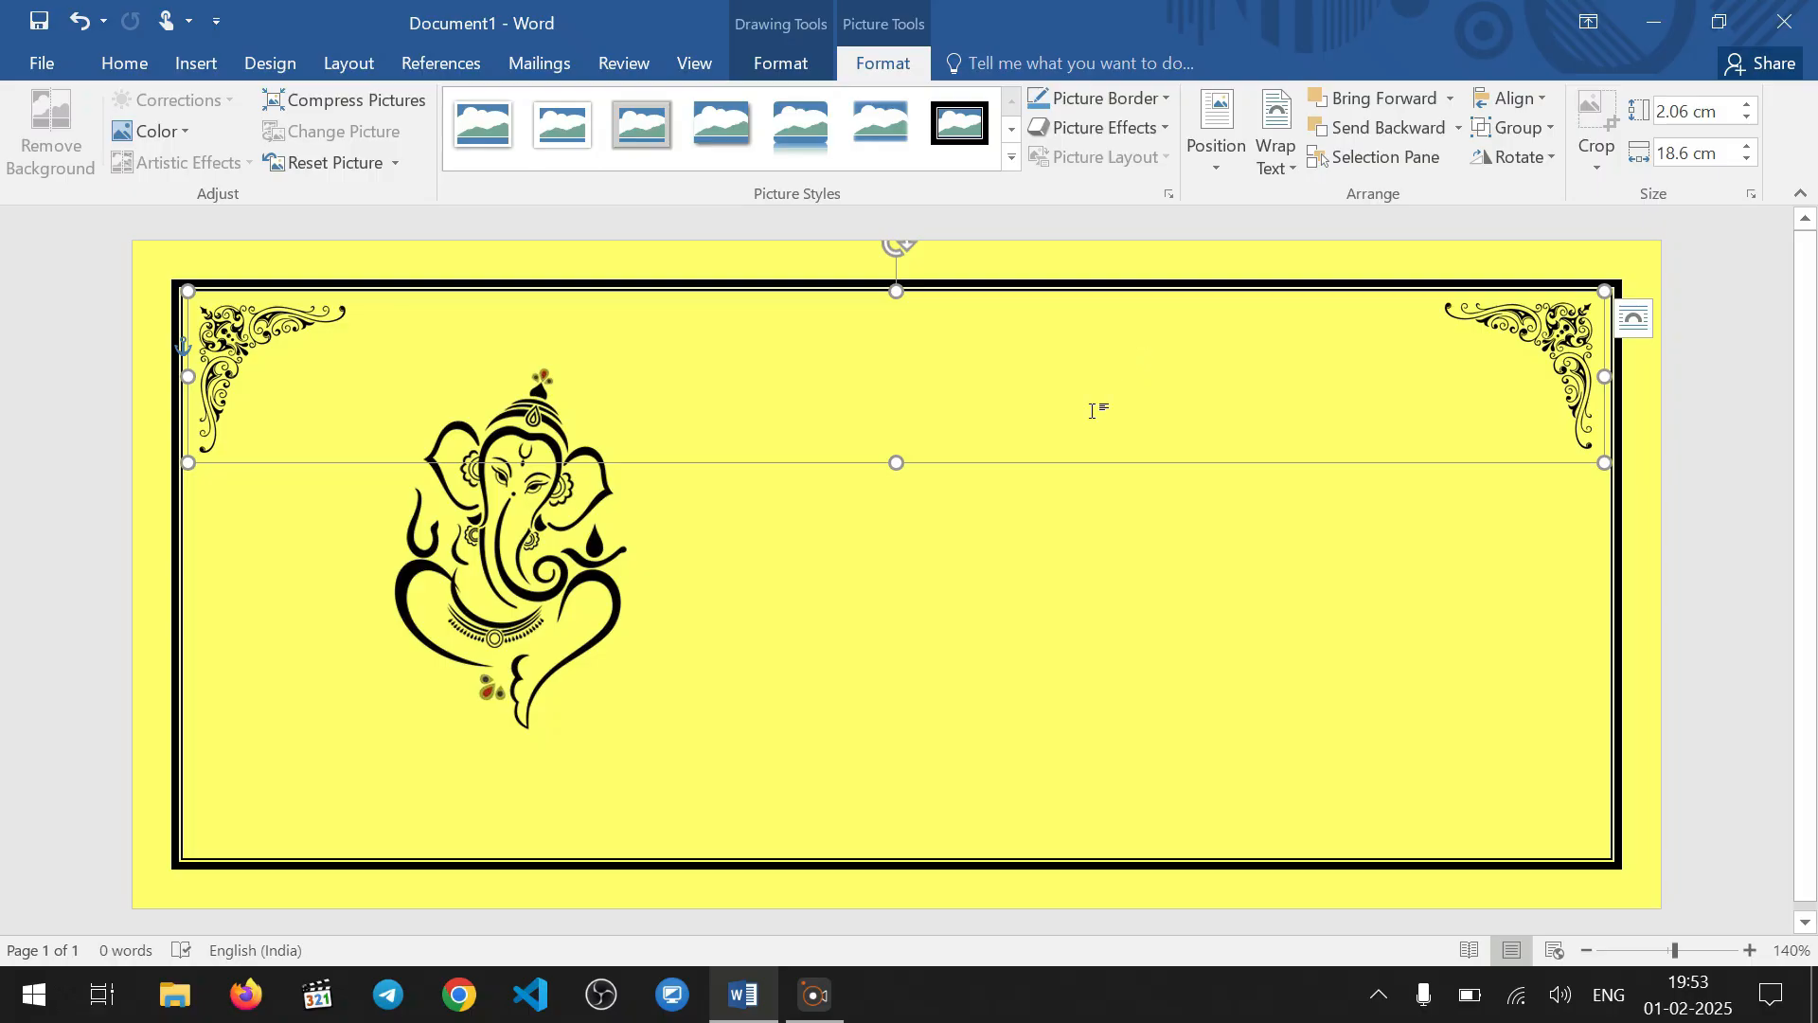
pyautogui.click(1634, 319)
pyautogui.click(1051, 554)
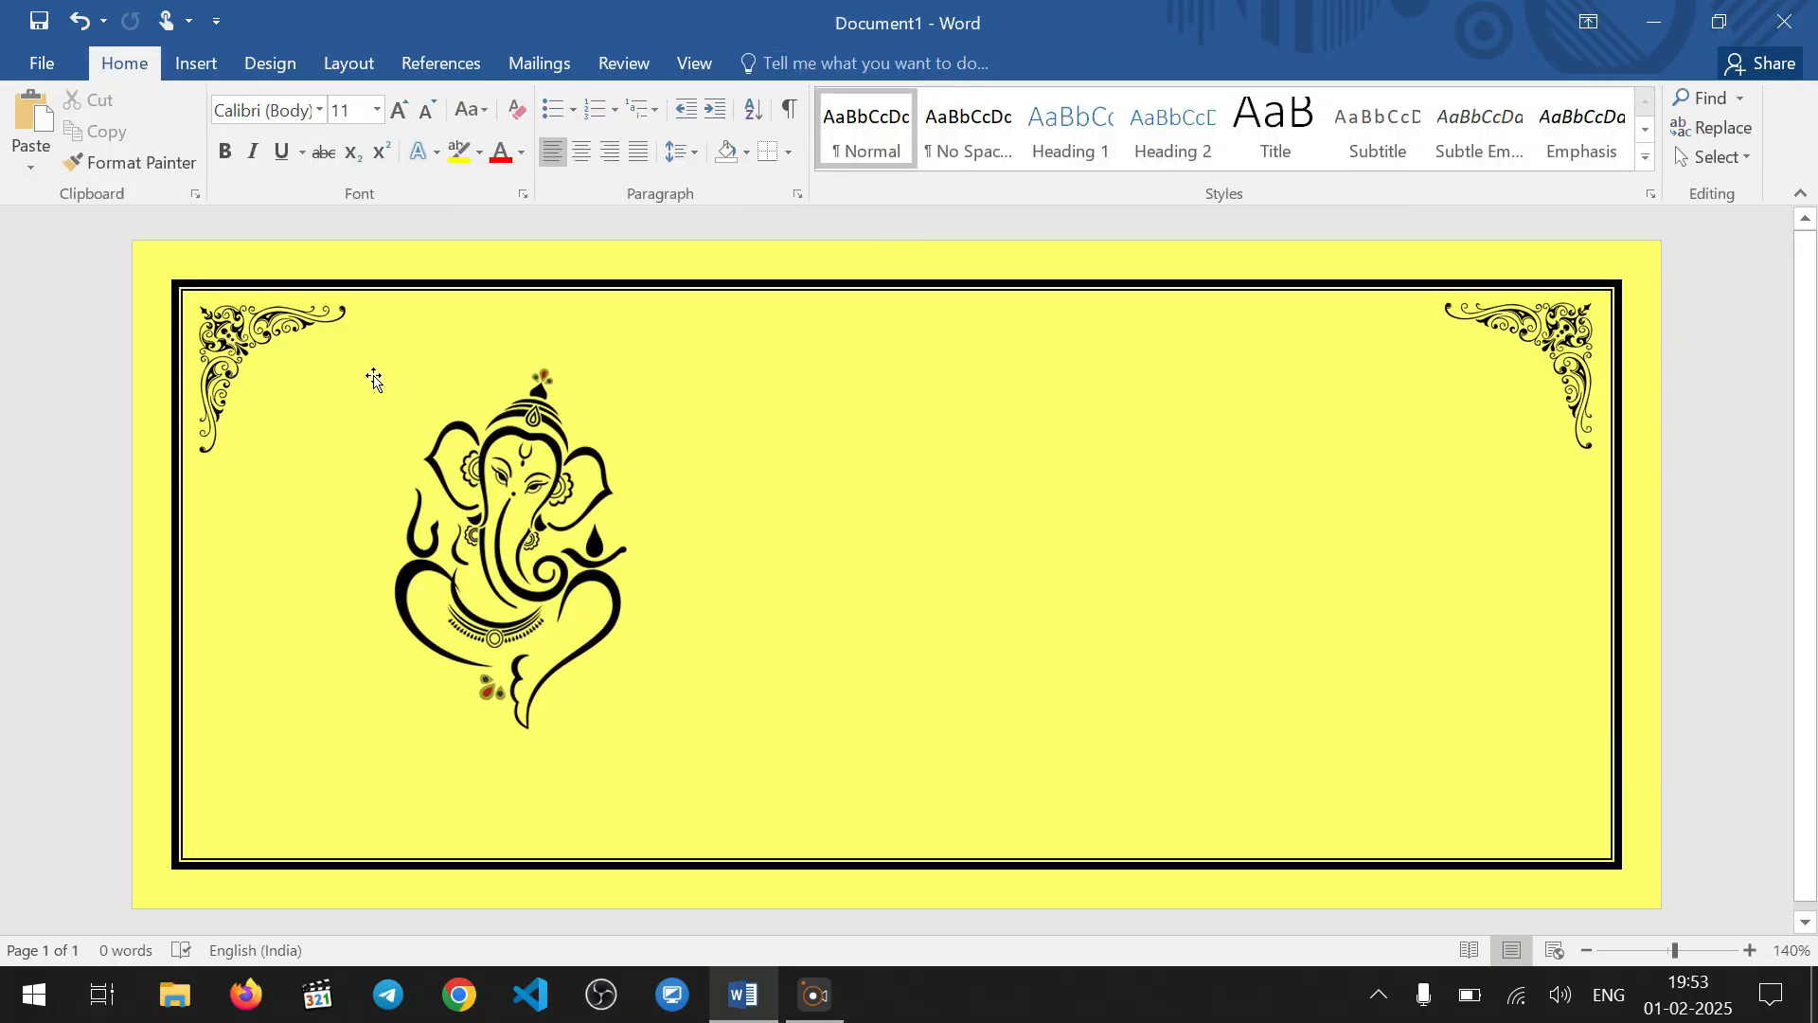
# Duplicate the grouped corner ornaments straight down to the lower part of the card
pyautogui.click(273, 353)
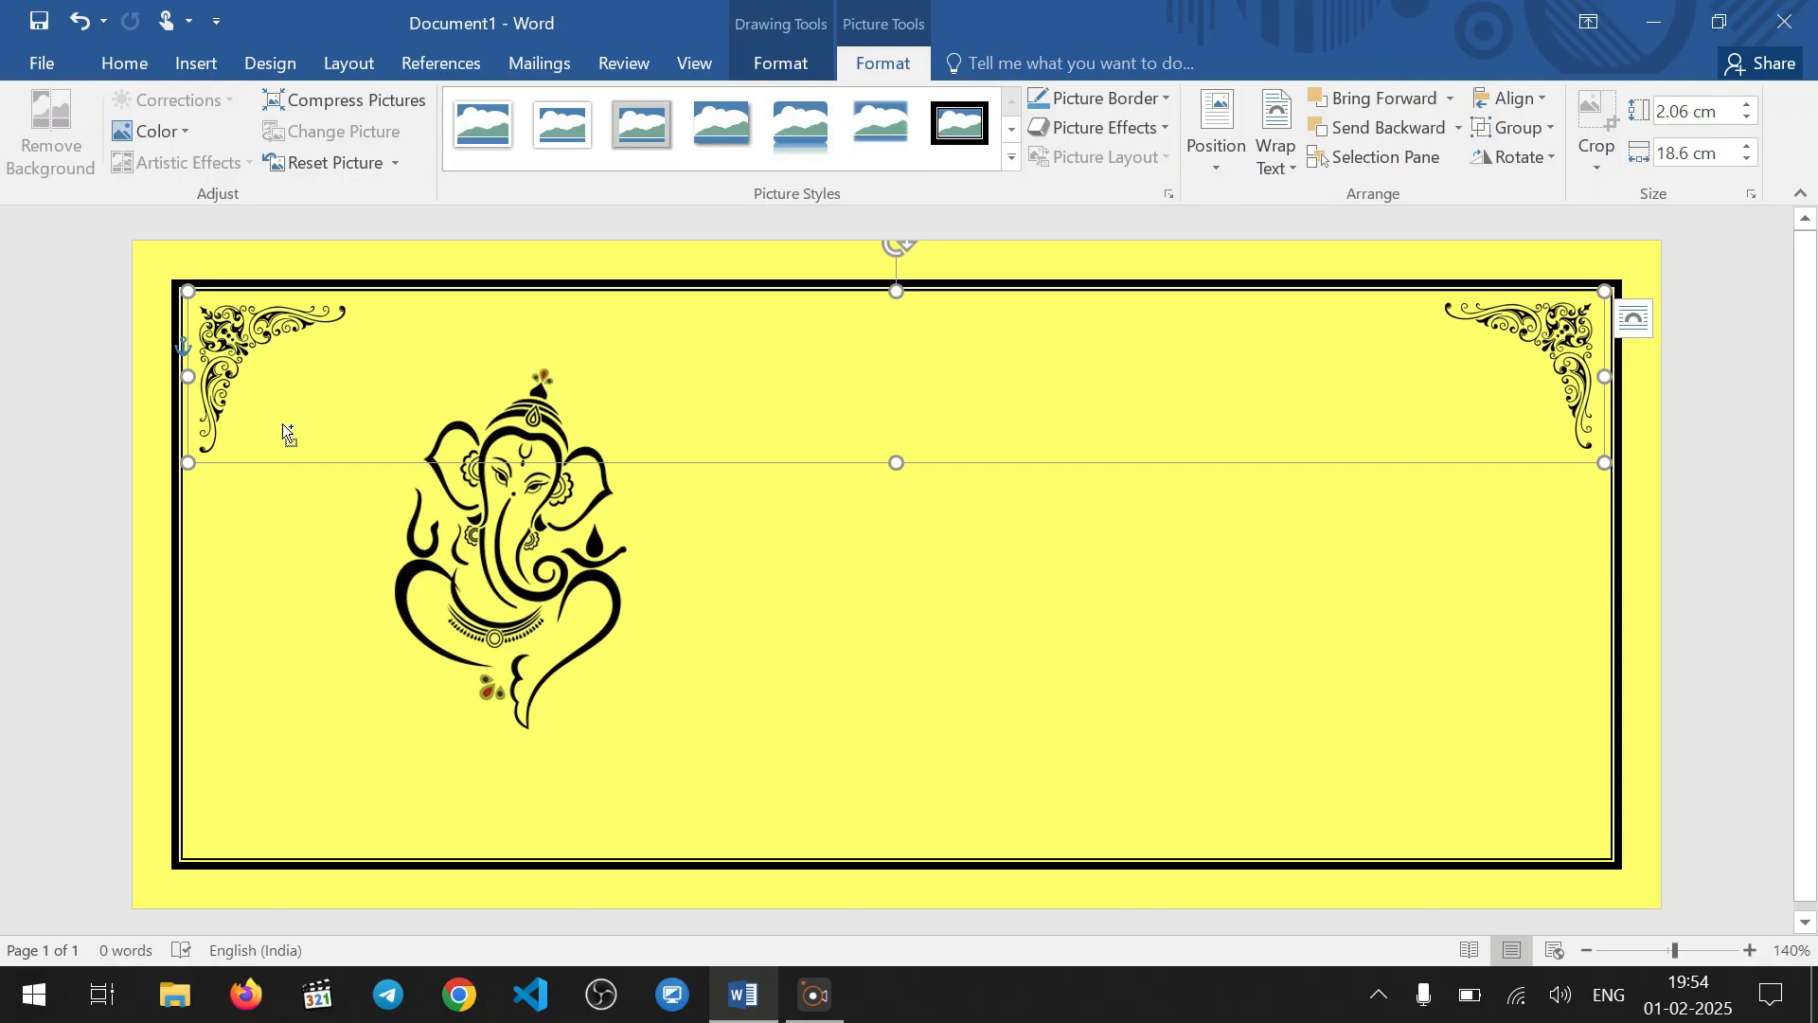
pyautogui.moveTo(282, 424); pyautogui.dragTo(268, 747)
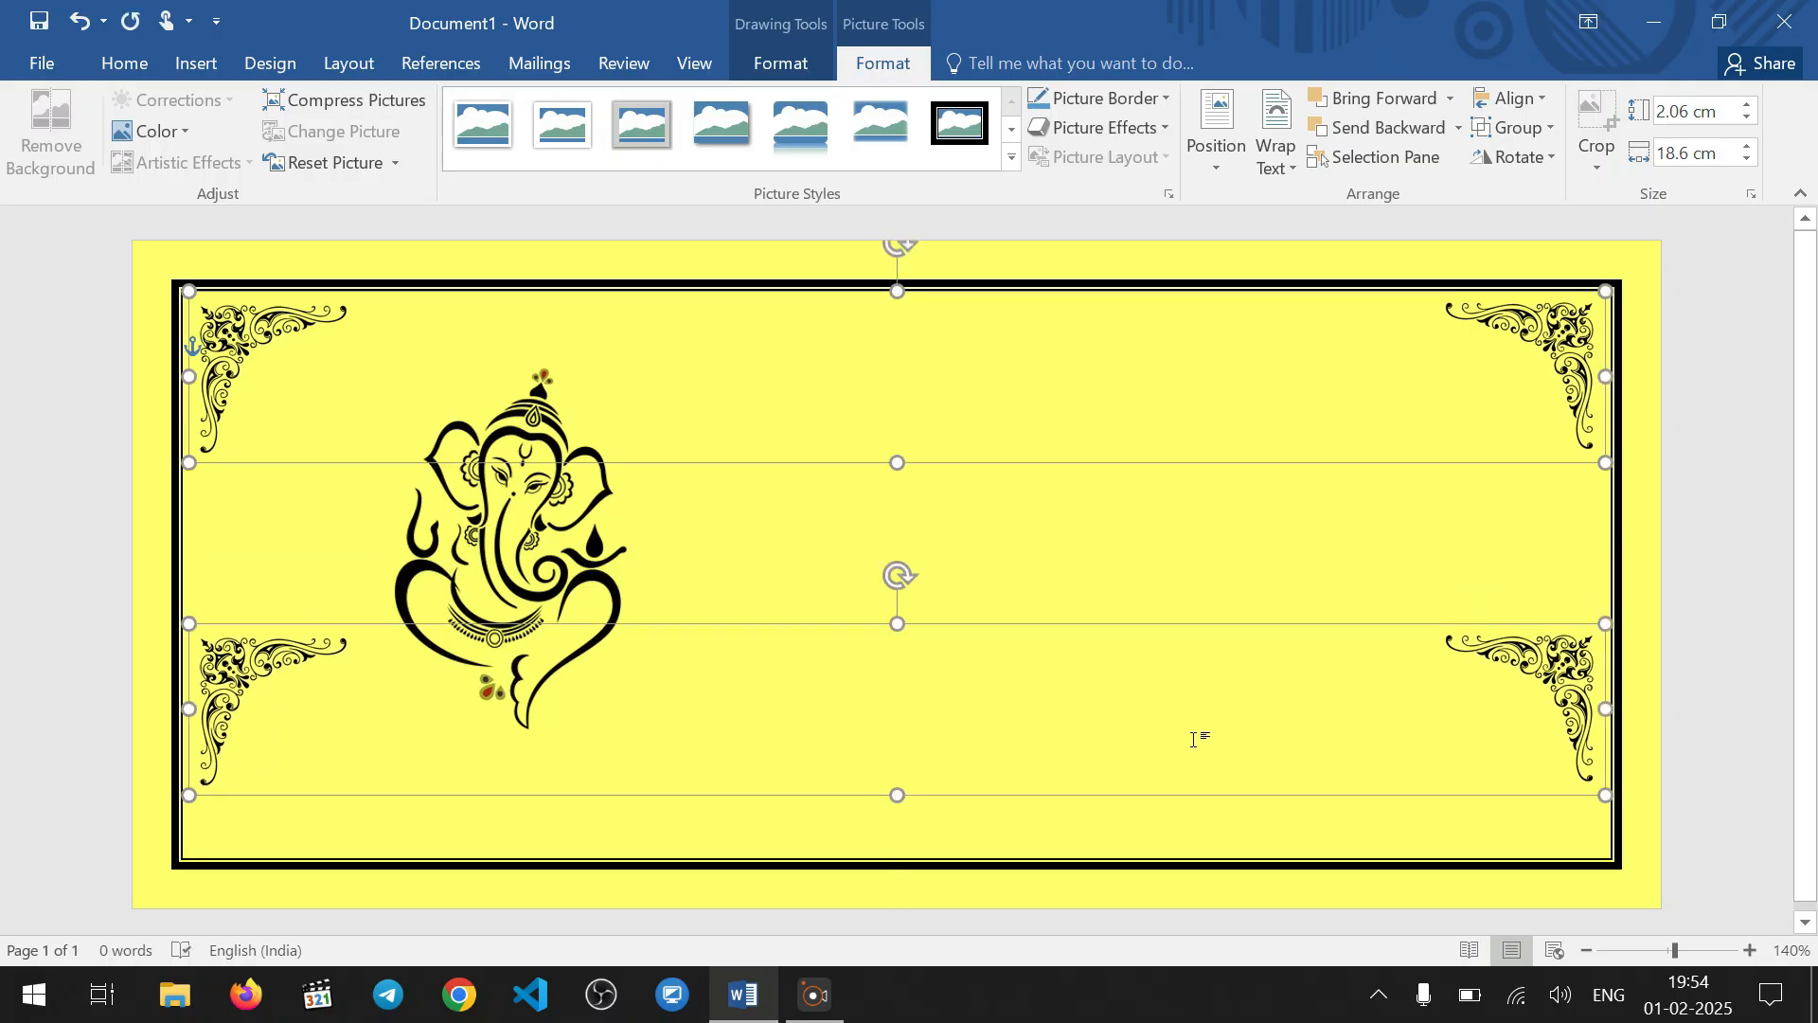
pyautogui.click(1524, 159)
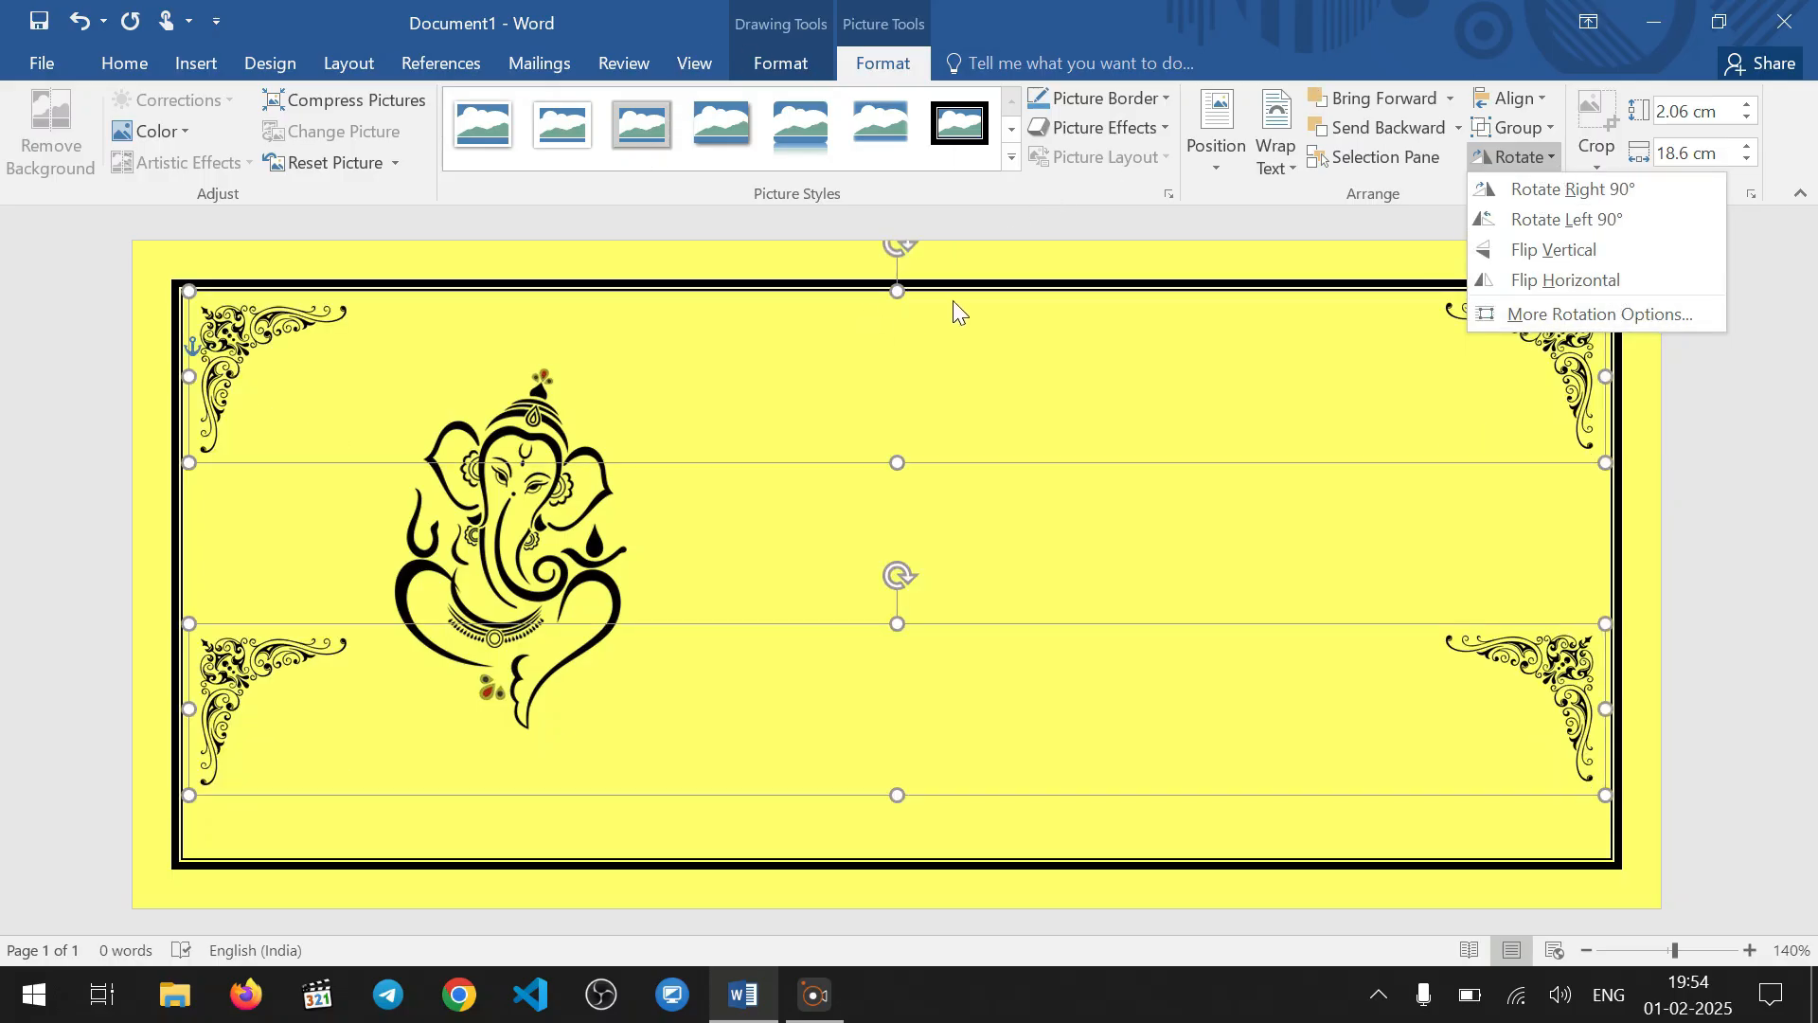
pyautogui.click(781, 509)
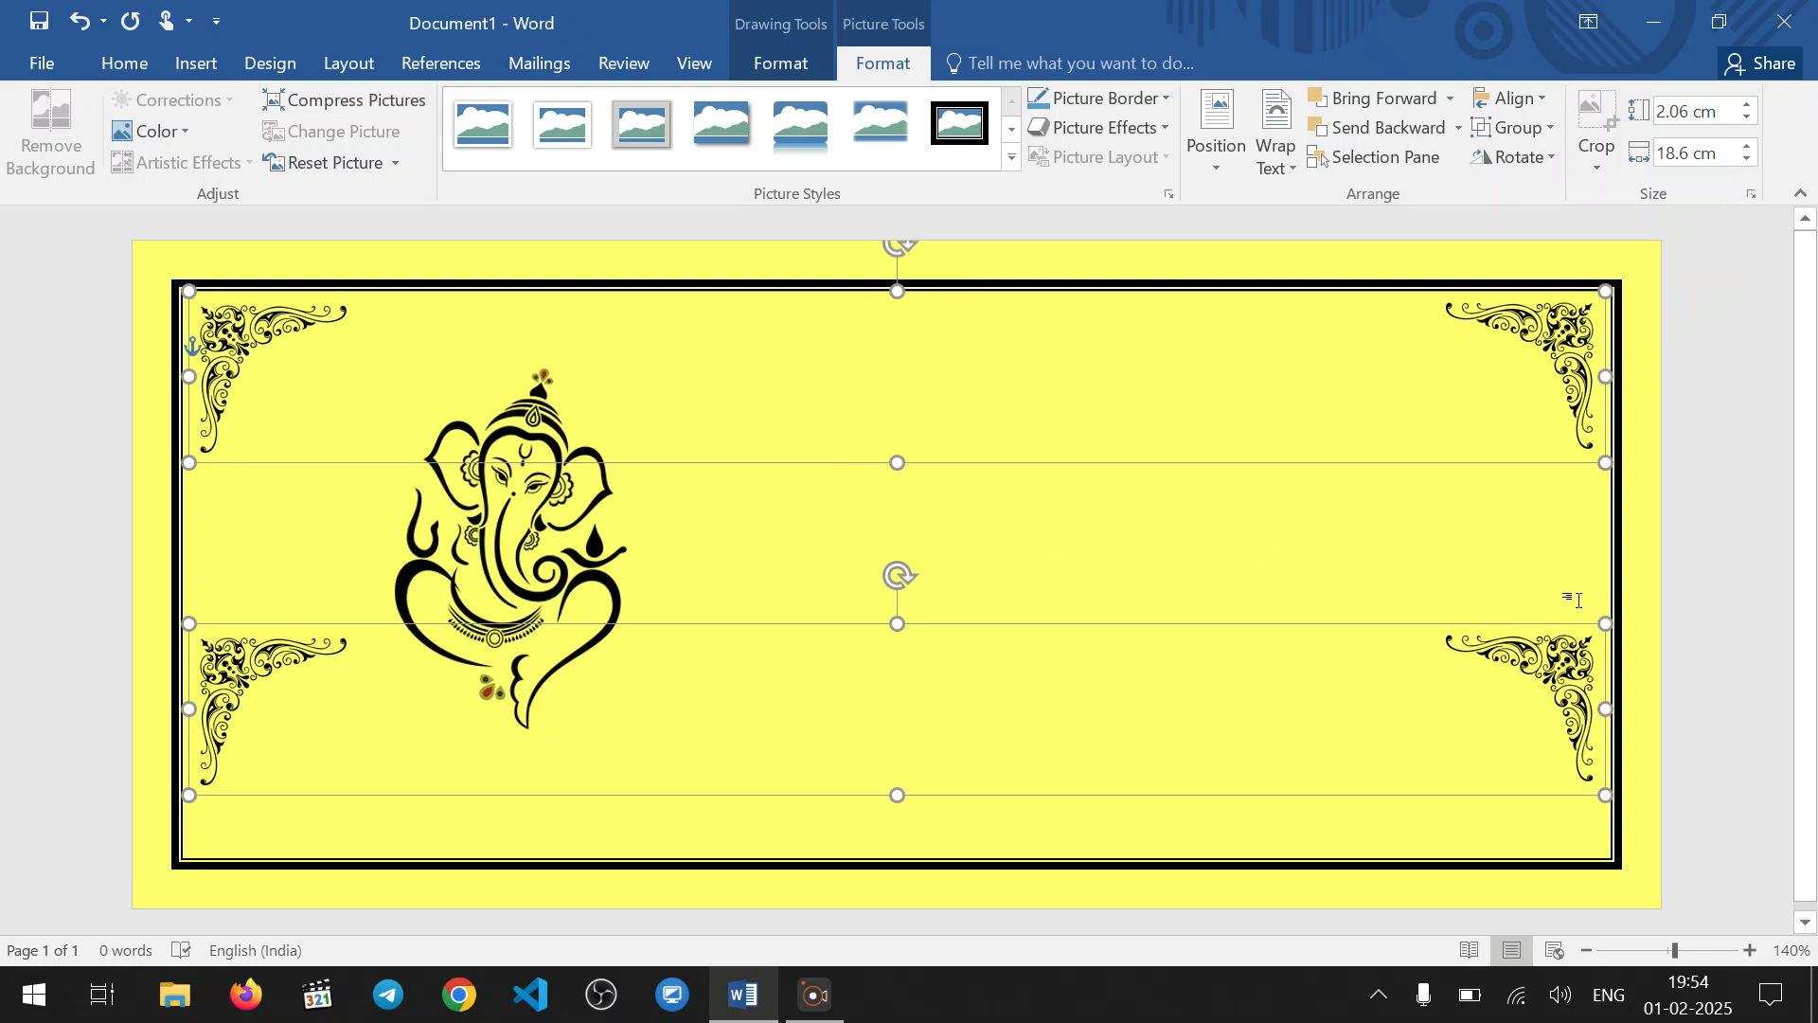
pyautogui.click(1654, 587)
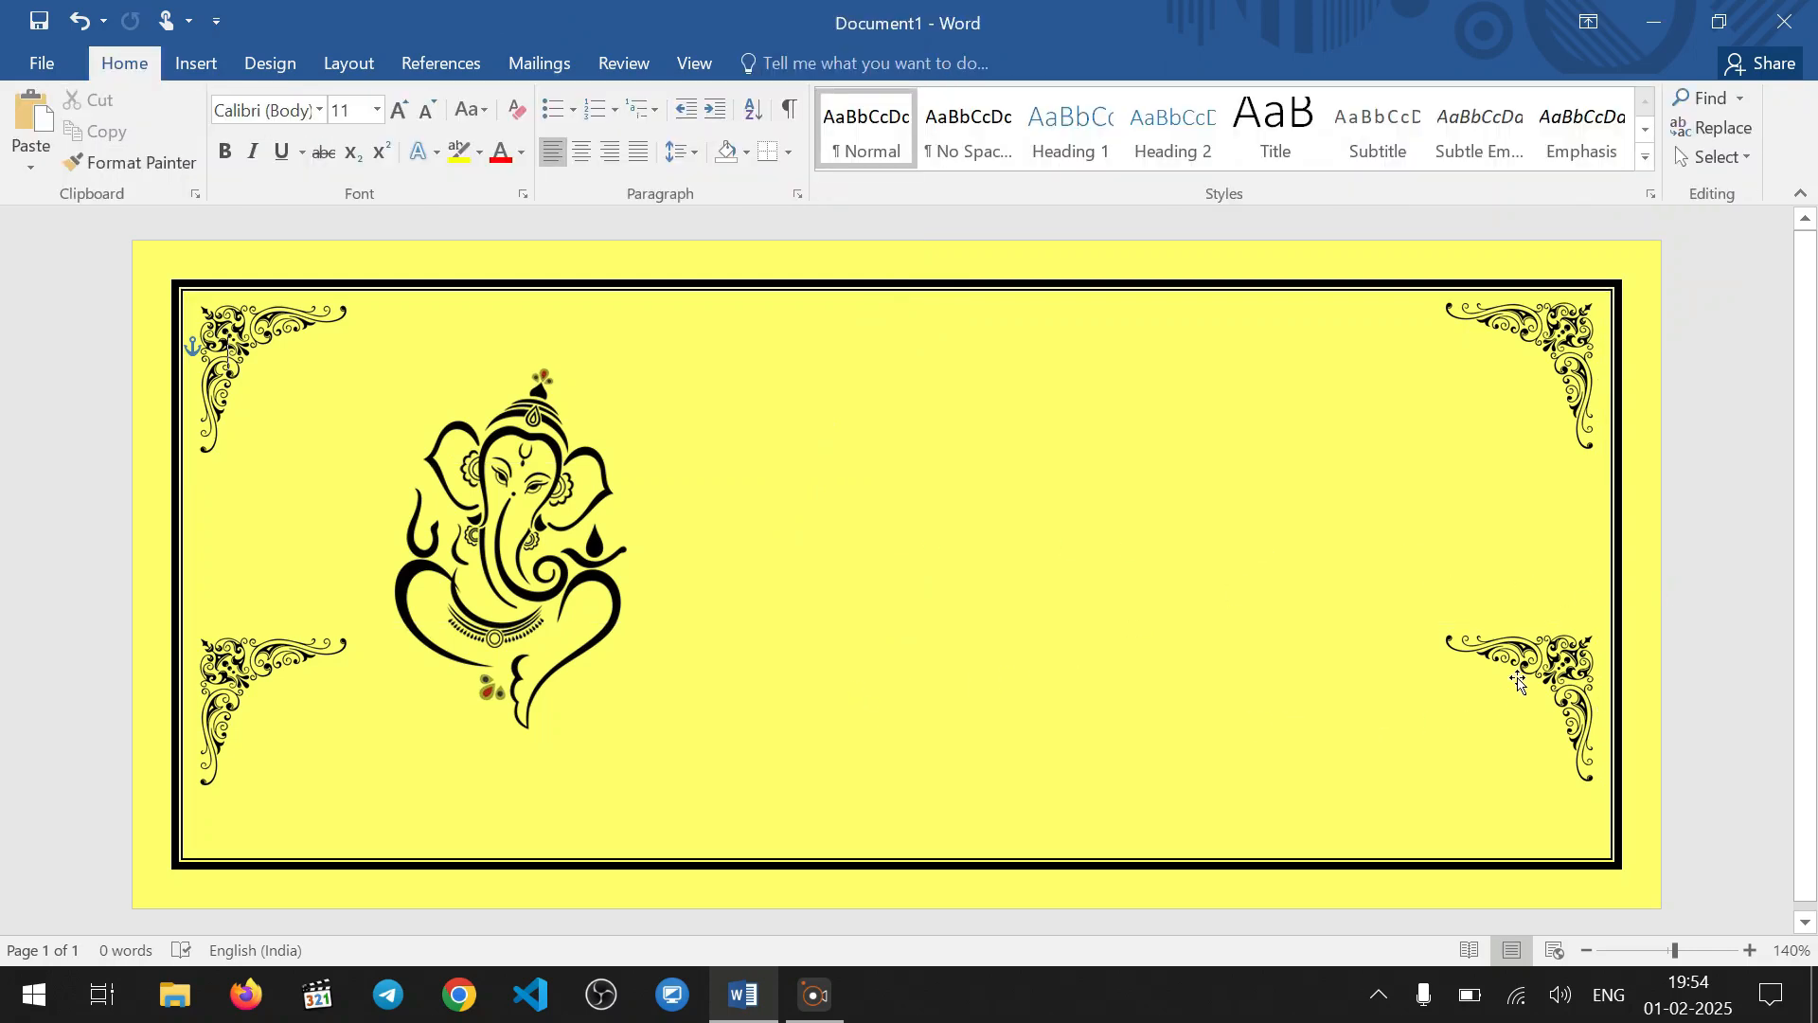
# Flip the duplicated ornament group vertically and fit it closely into the border's two lower corners
pyautogui.click(1543, 657)
pyautogui.click(1537, 155)
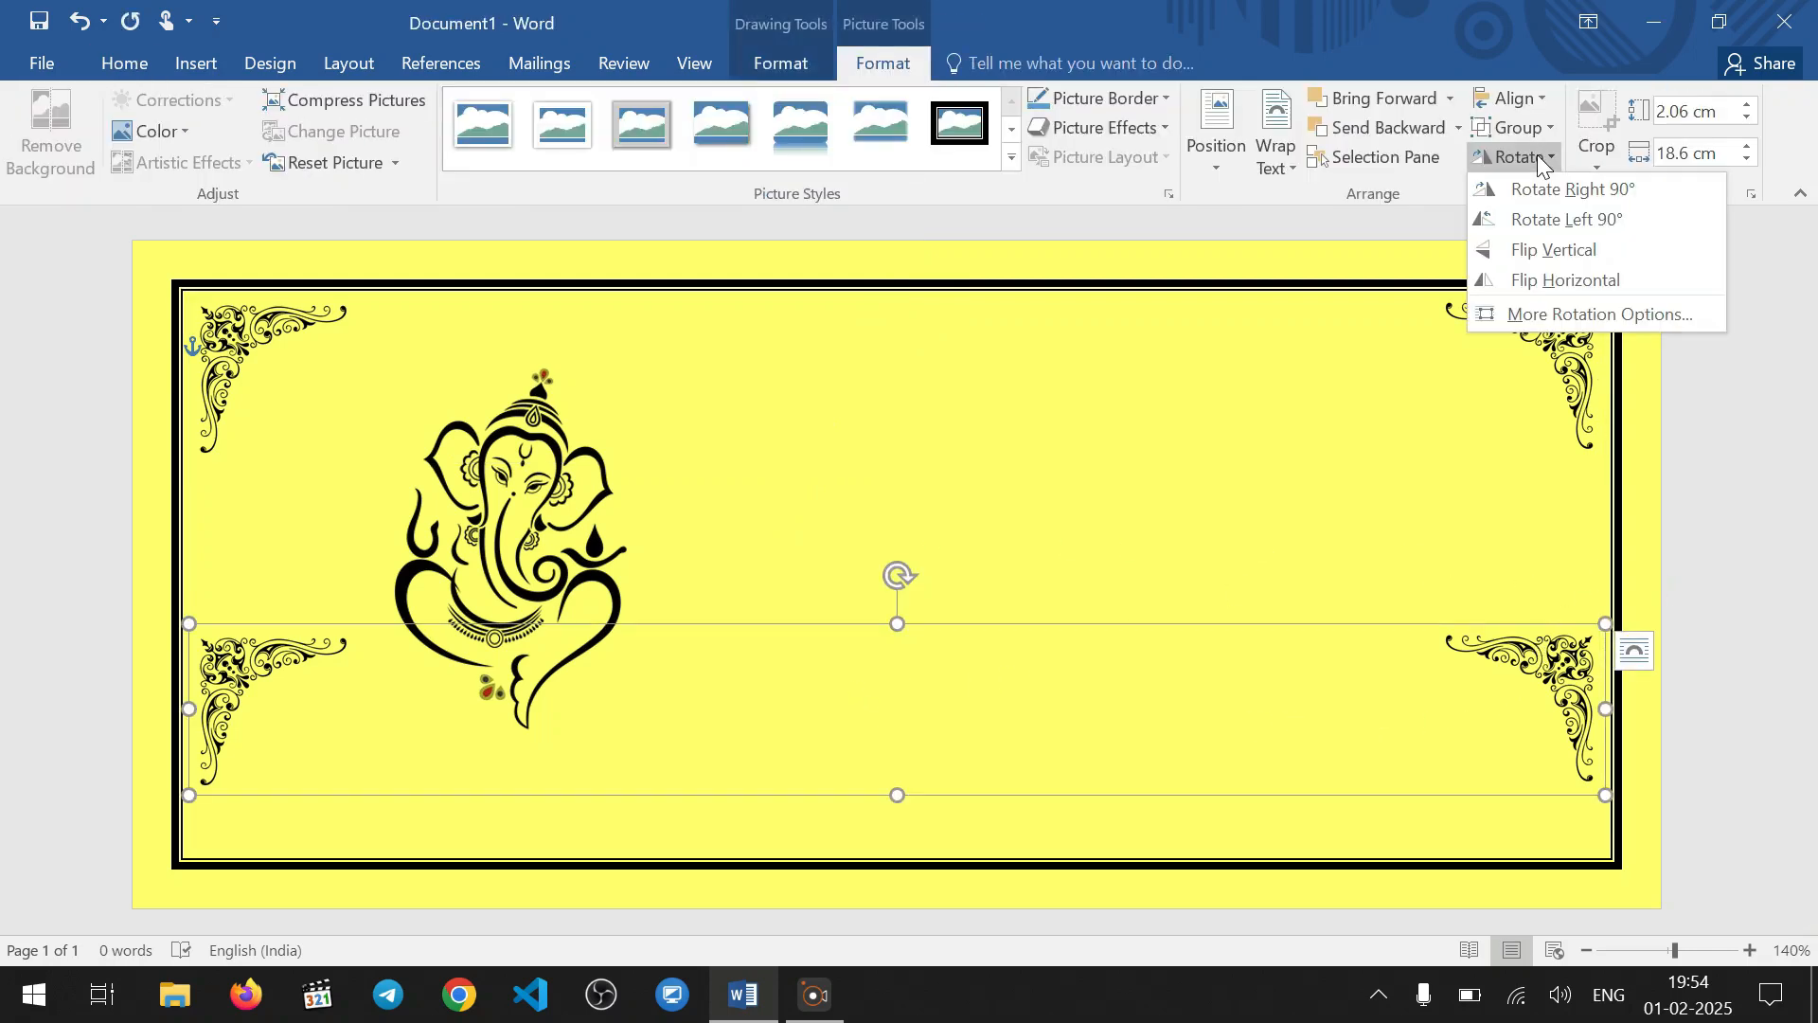
pyautogui.click(1568, 248)
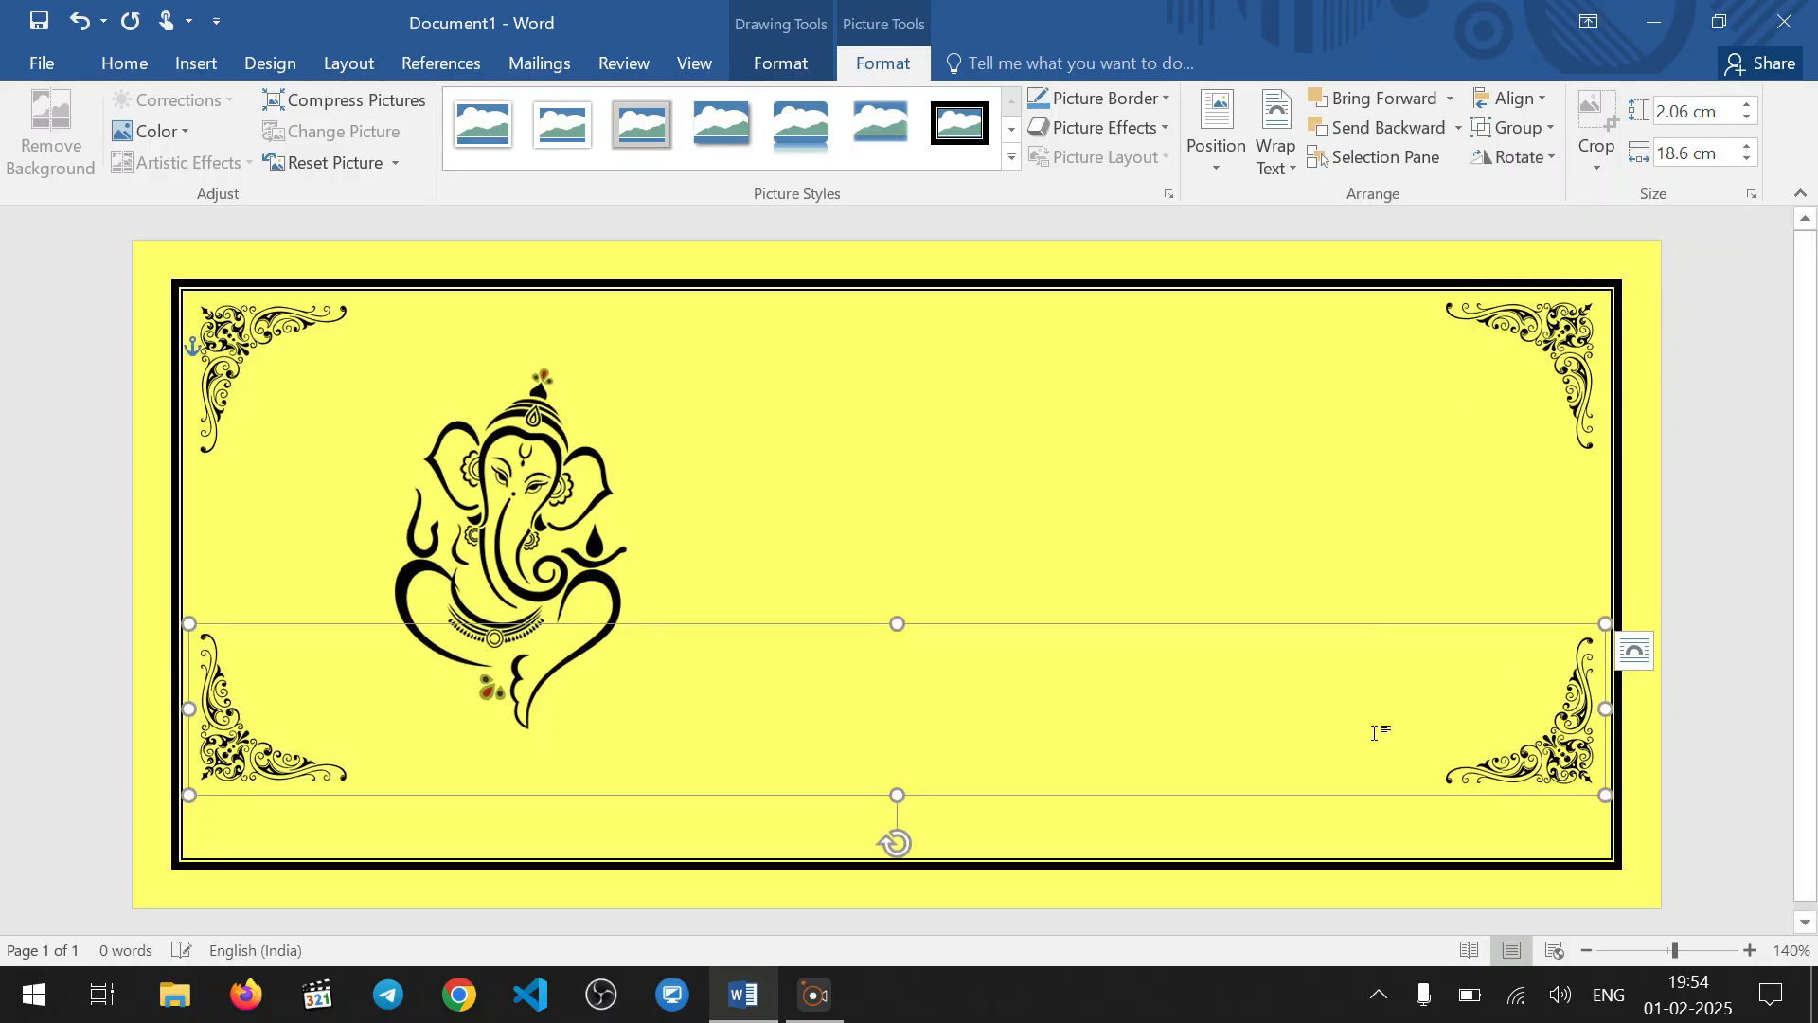
pyautogui.moveTo(1472, 696); pyautogui.dragTo(1471, 758)
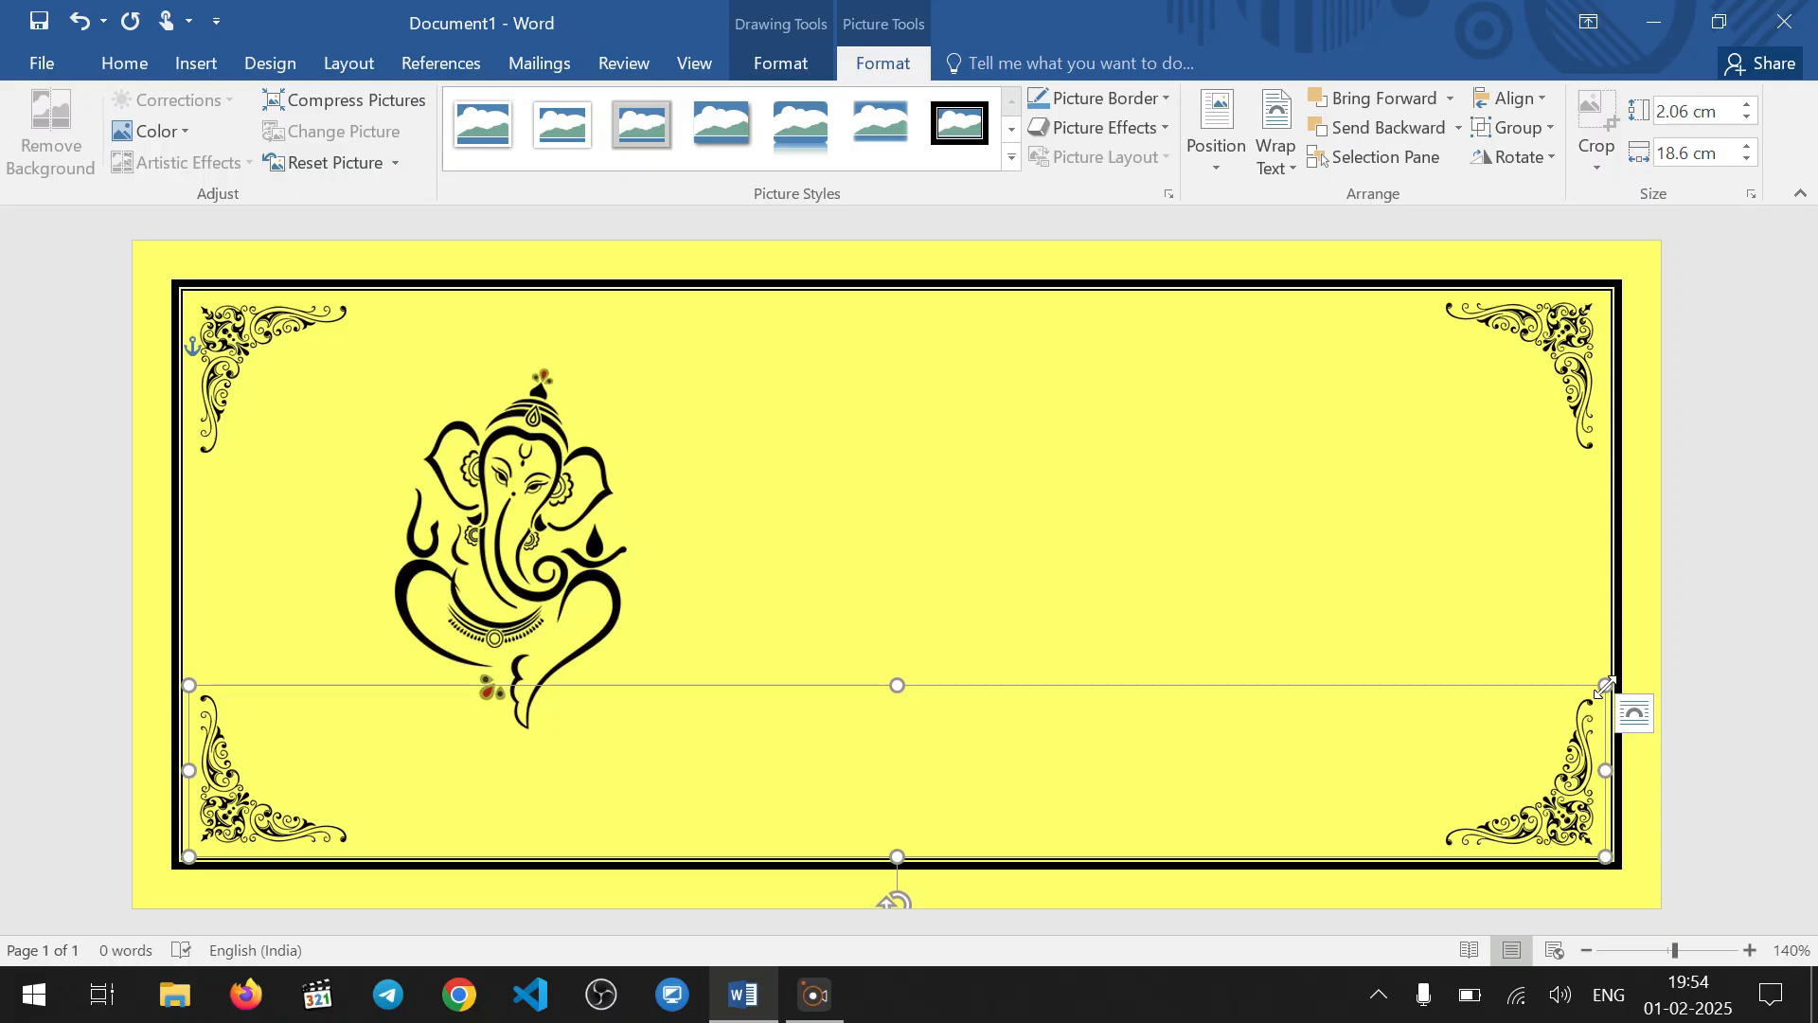
pyautogui.moveTo(1605, 685)
pyautogui.mouseDown()
pyautogui.moveTo(1583, 698)
pyautogui.moveTo(1604, 698)
pyautogui.mouseUp()
pyautogui.click(1684, 618)
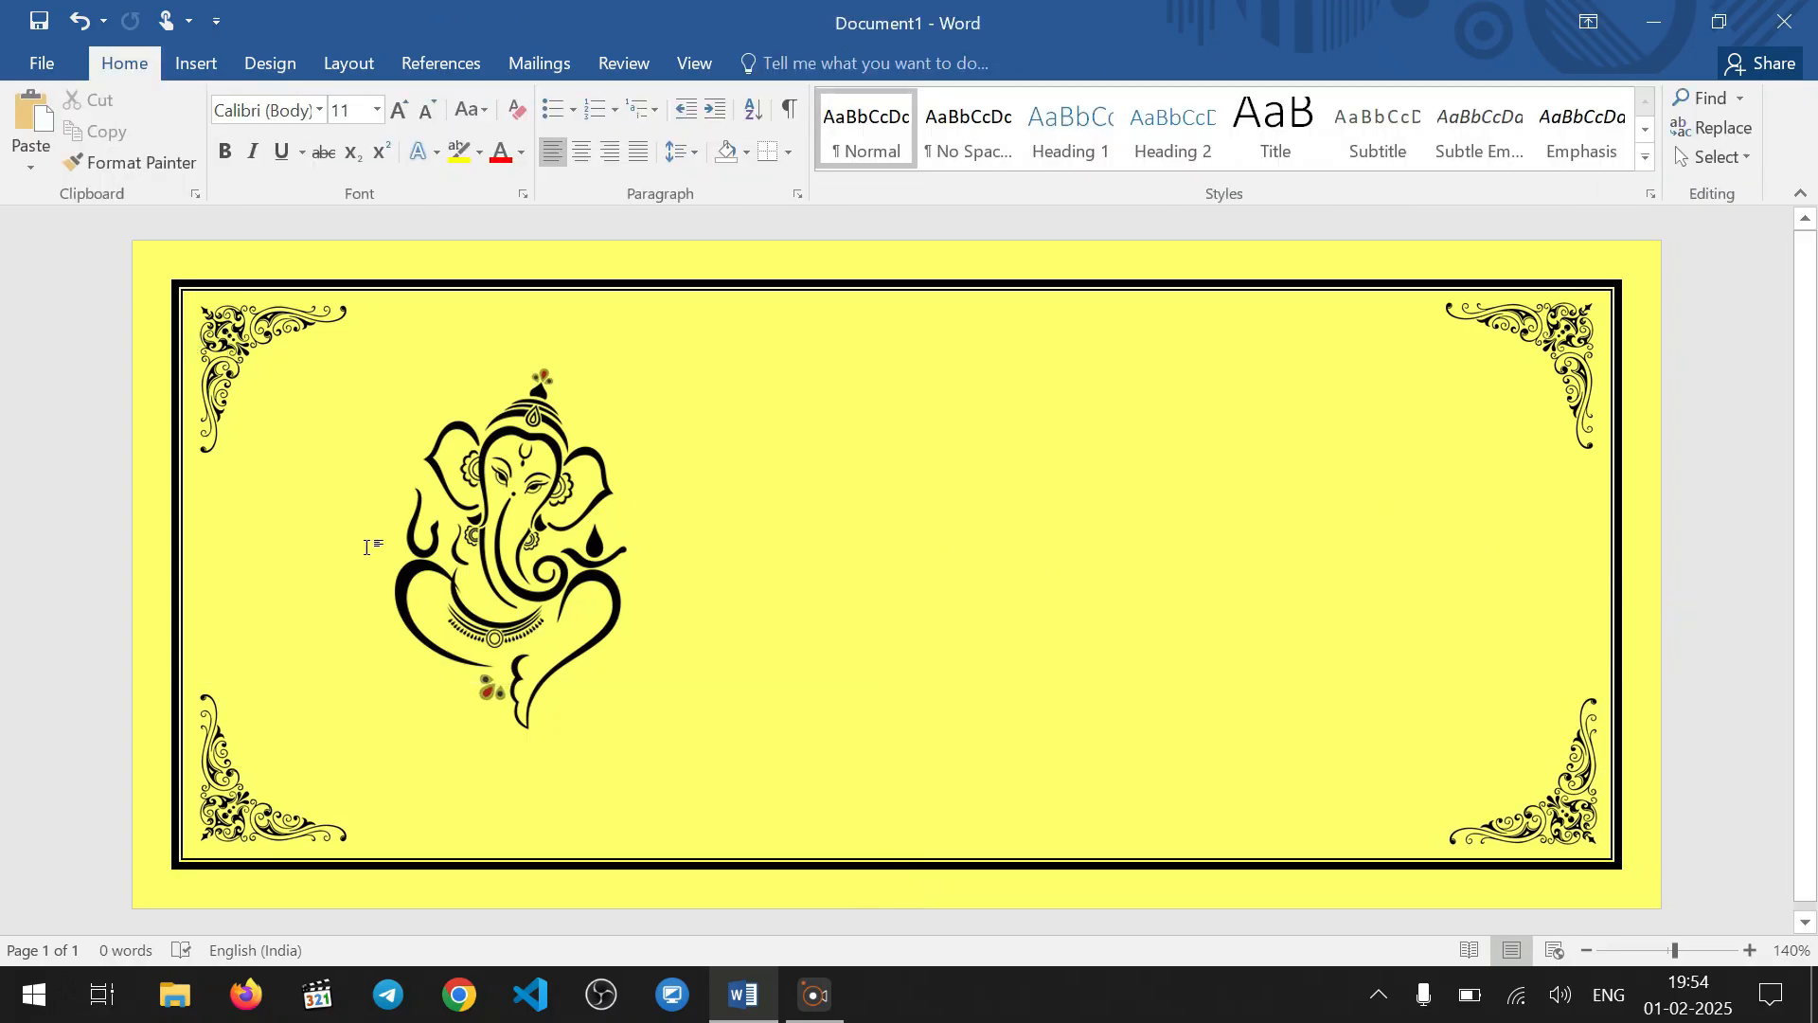
# Move the Ganesha picture up and left, close to the border's upper-left corner ornament
pyautogui.click(471, 546)
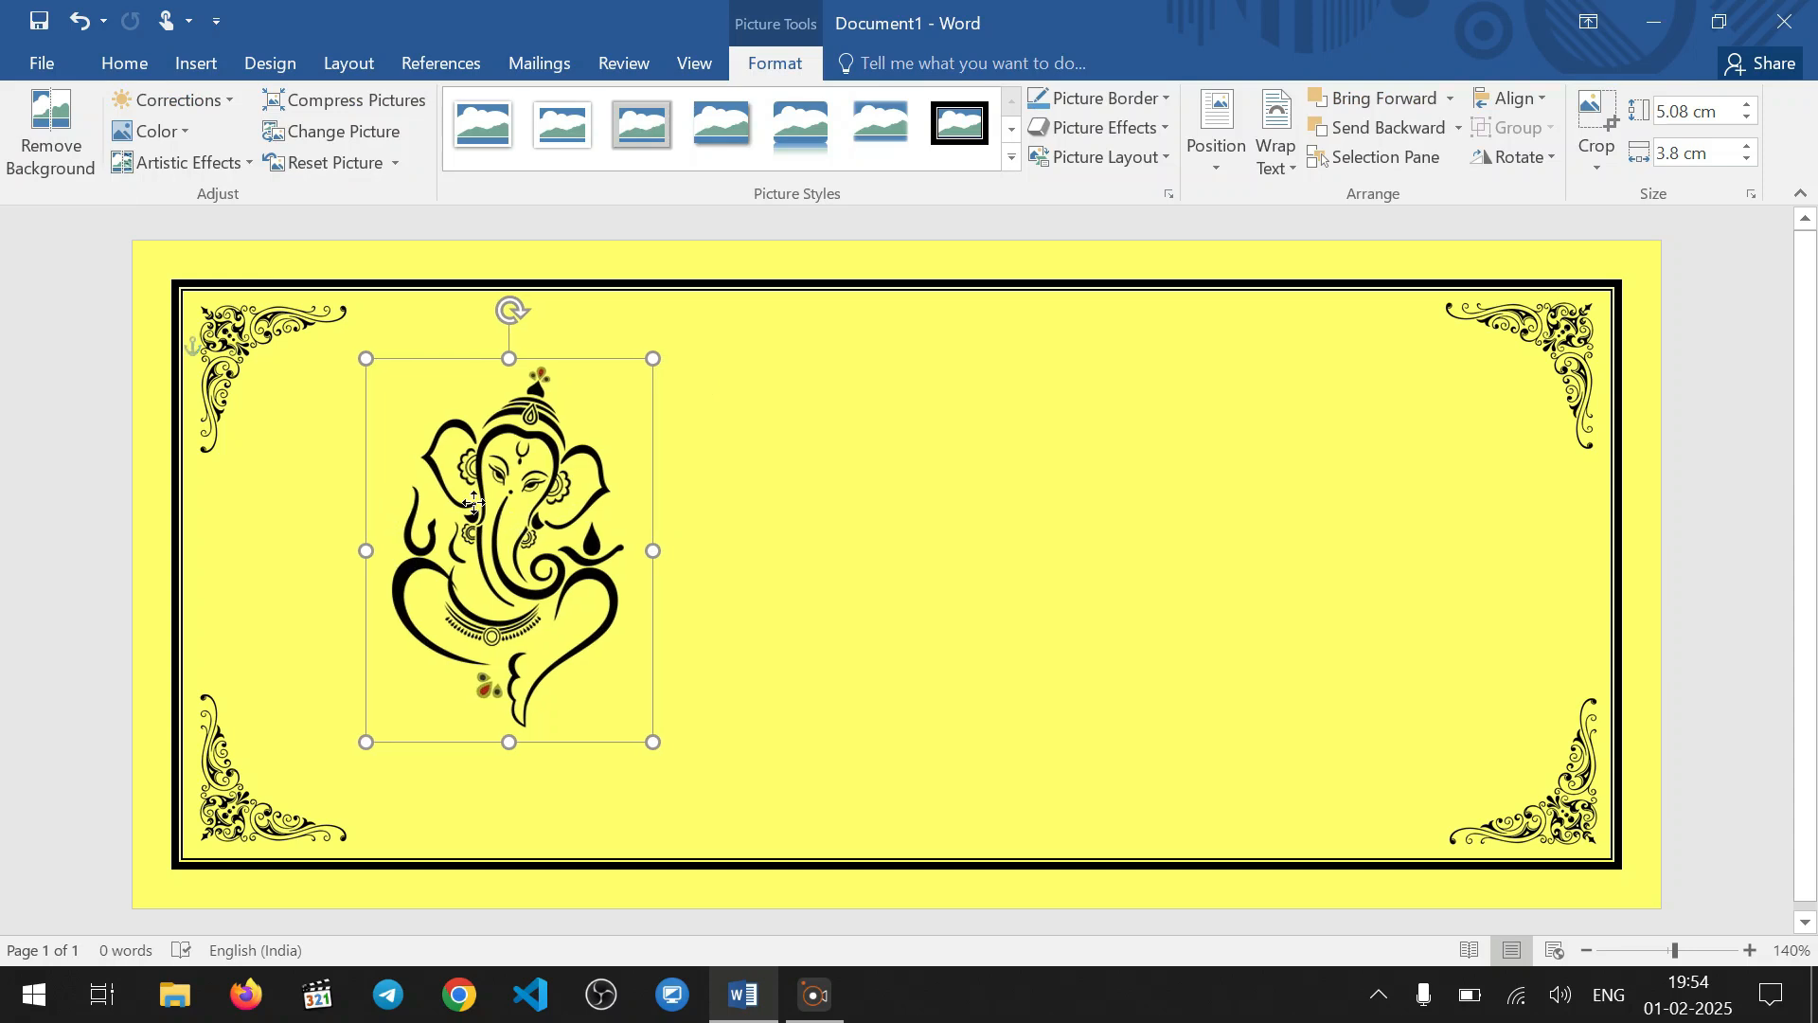
pyautogui.moveTo(474, 504); pyautogui.dragTo(398, 456)
pyautogui.click(722, 528)
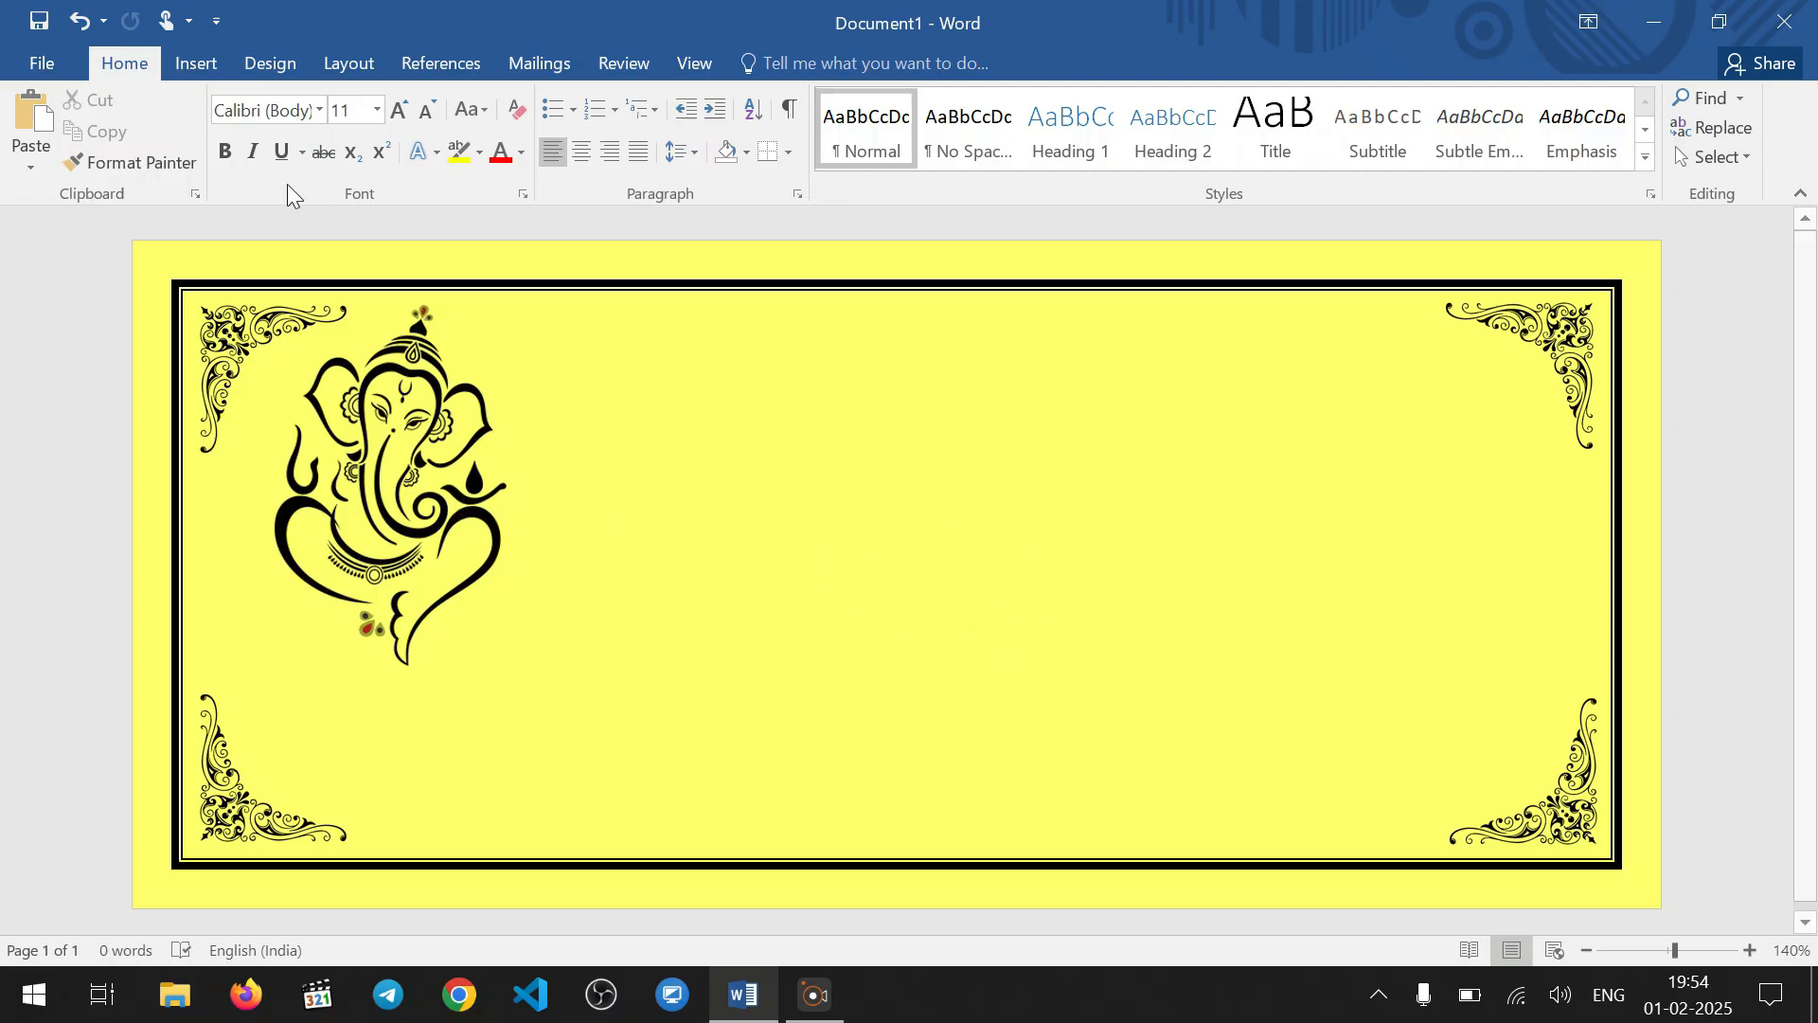
# Insert the शुभ विवाह lettering picture from the Downloads folder
pyautogui.click(196, 66)
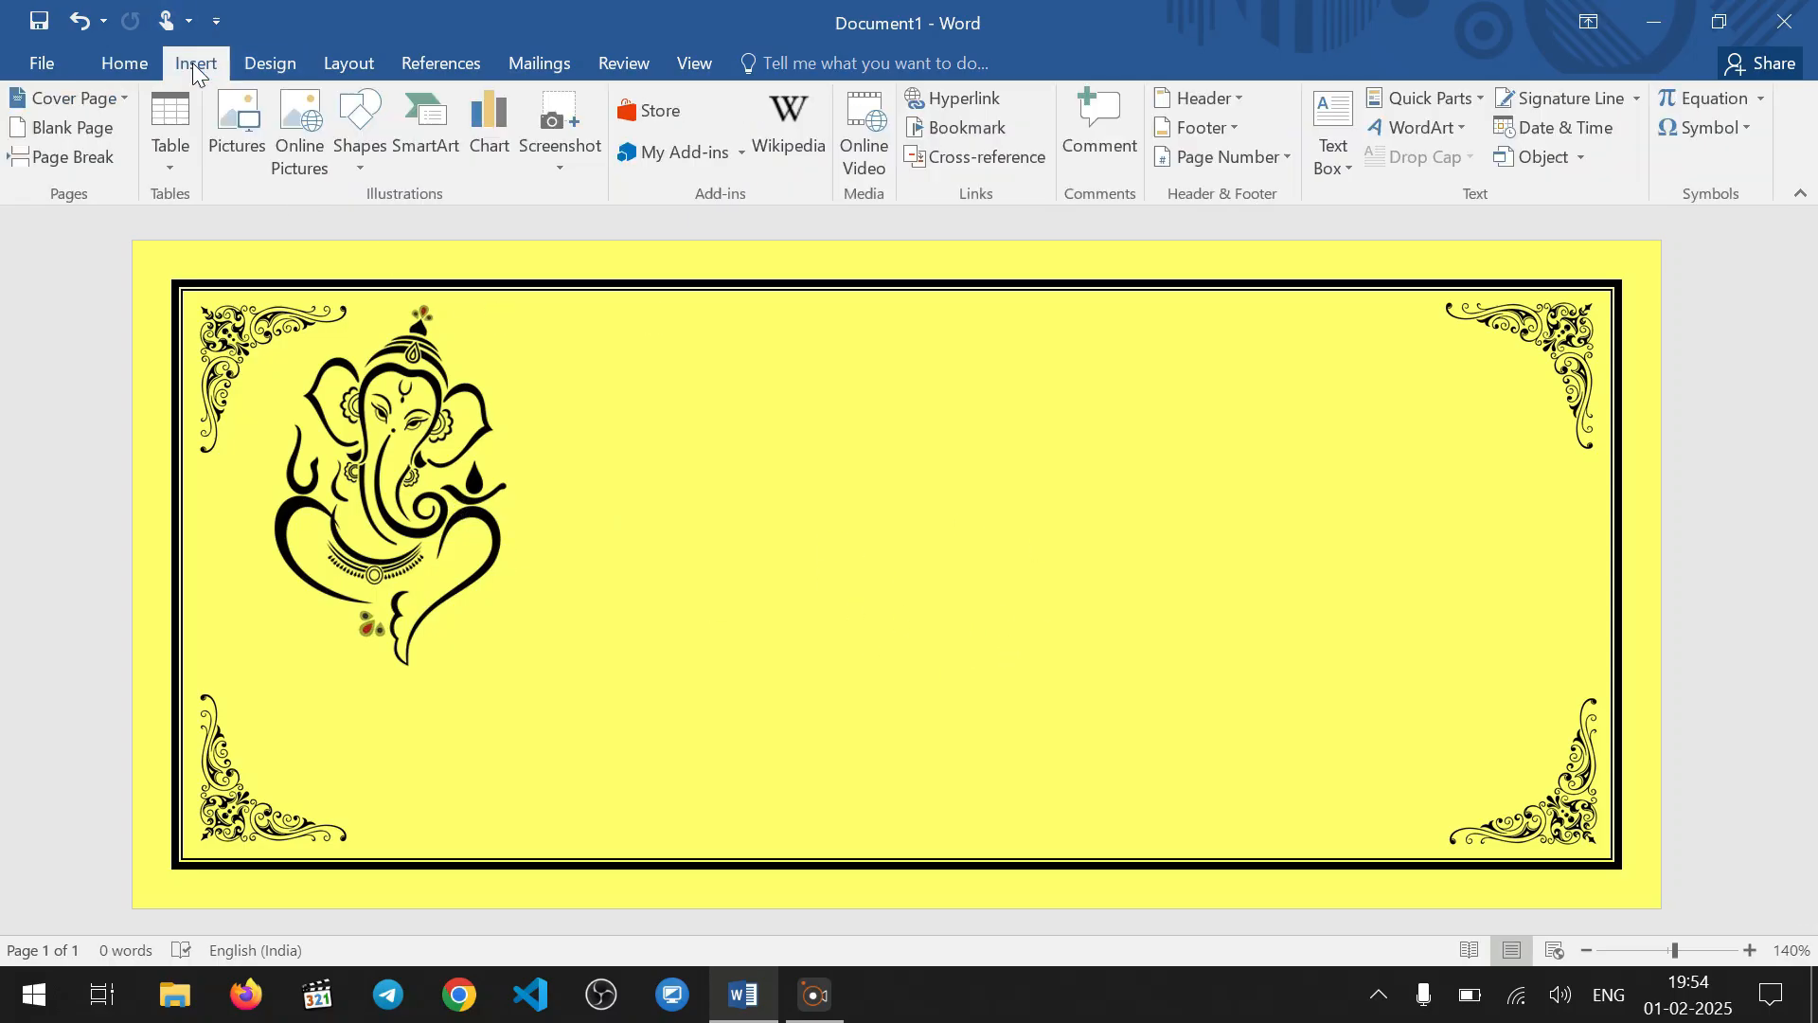
pyautogui.click(240, 144)
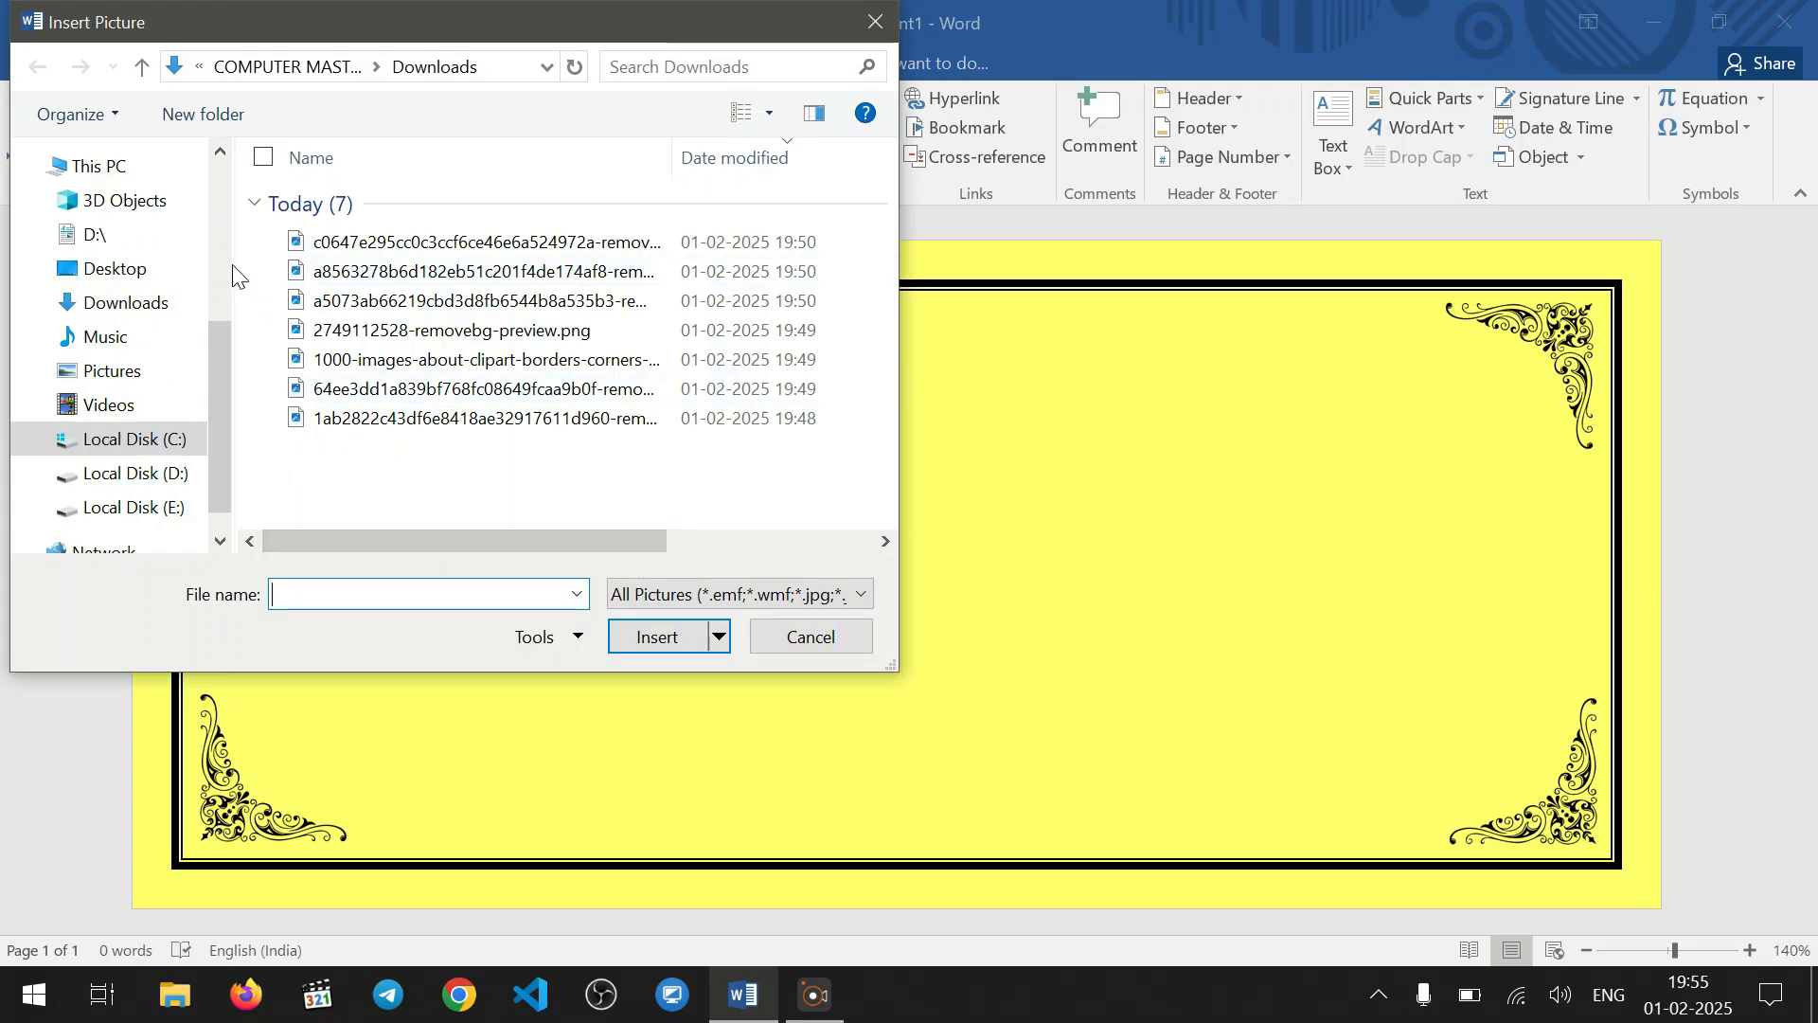
pyautogui.click(159, 304)
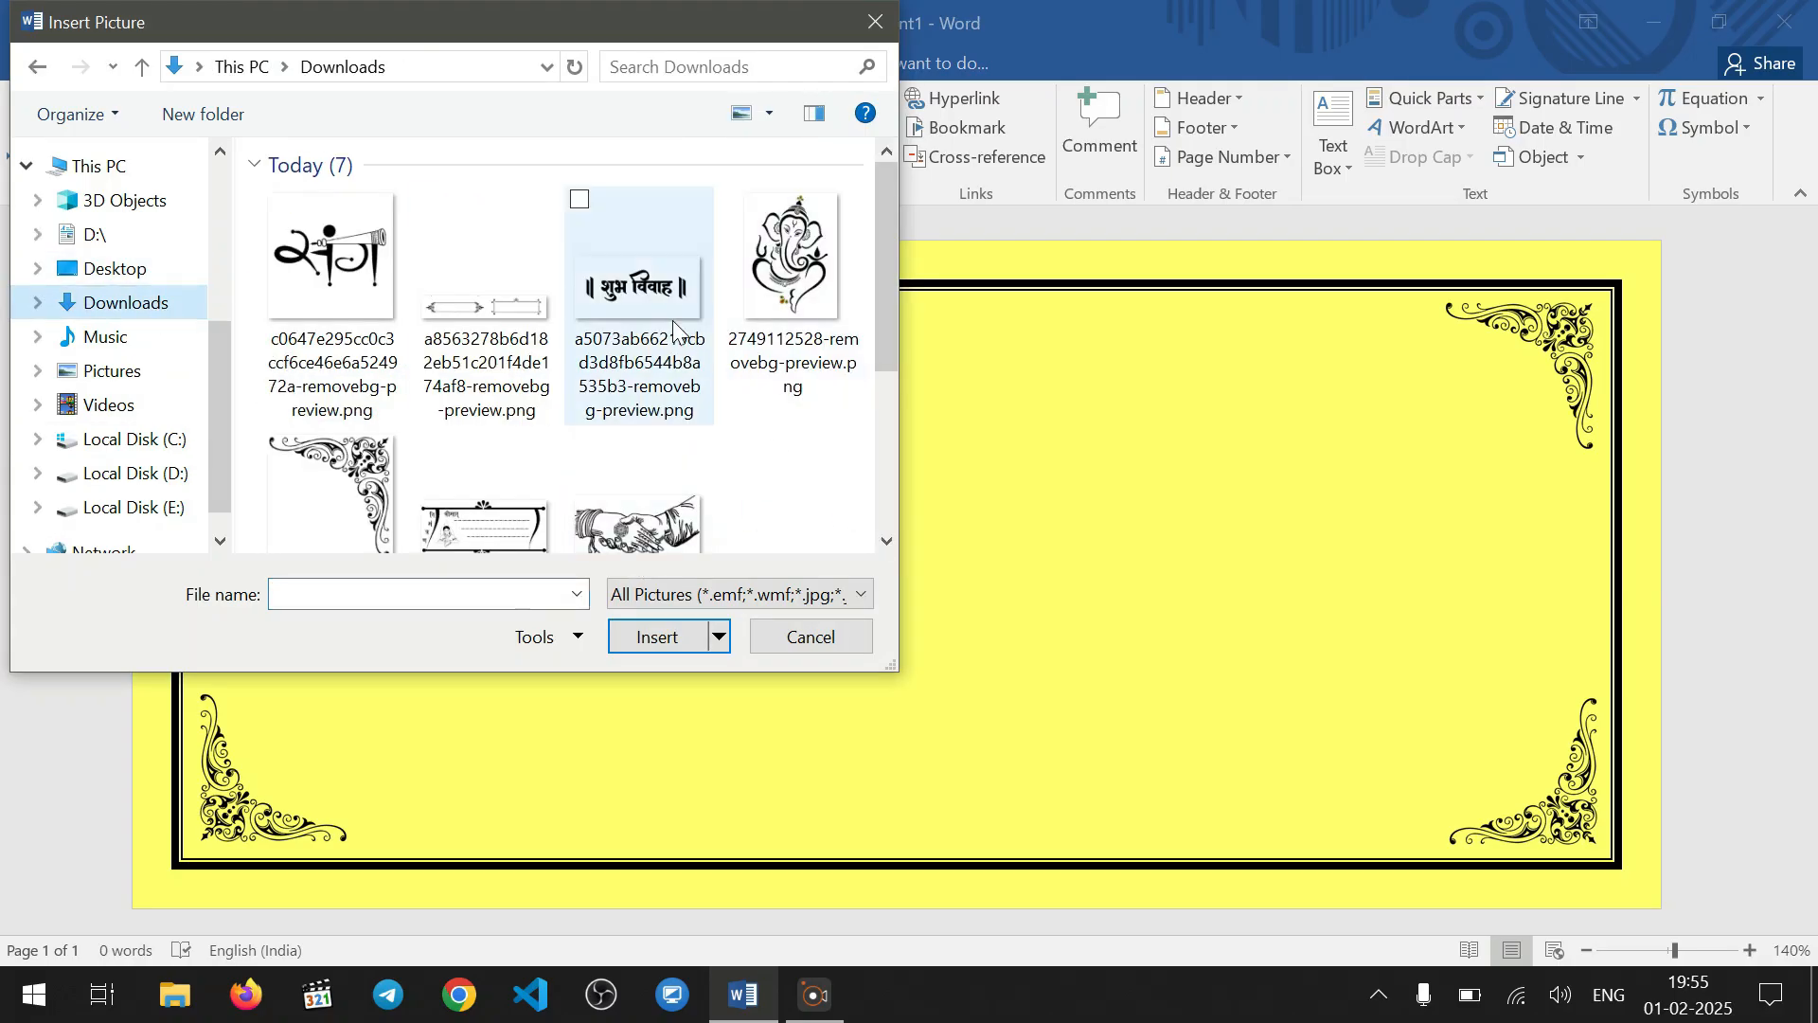
pyautogui.click(639, 284)
pyautogui.click(652, 639)
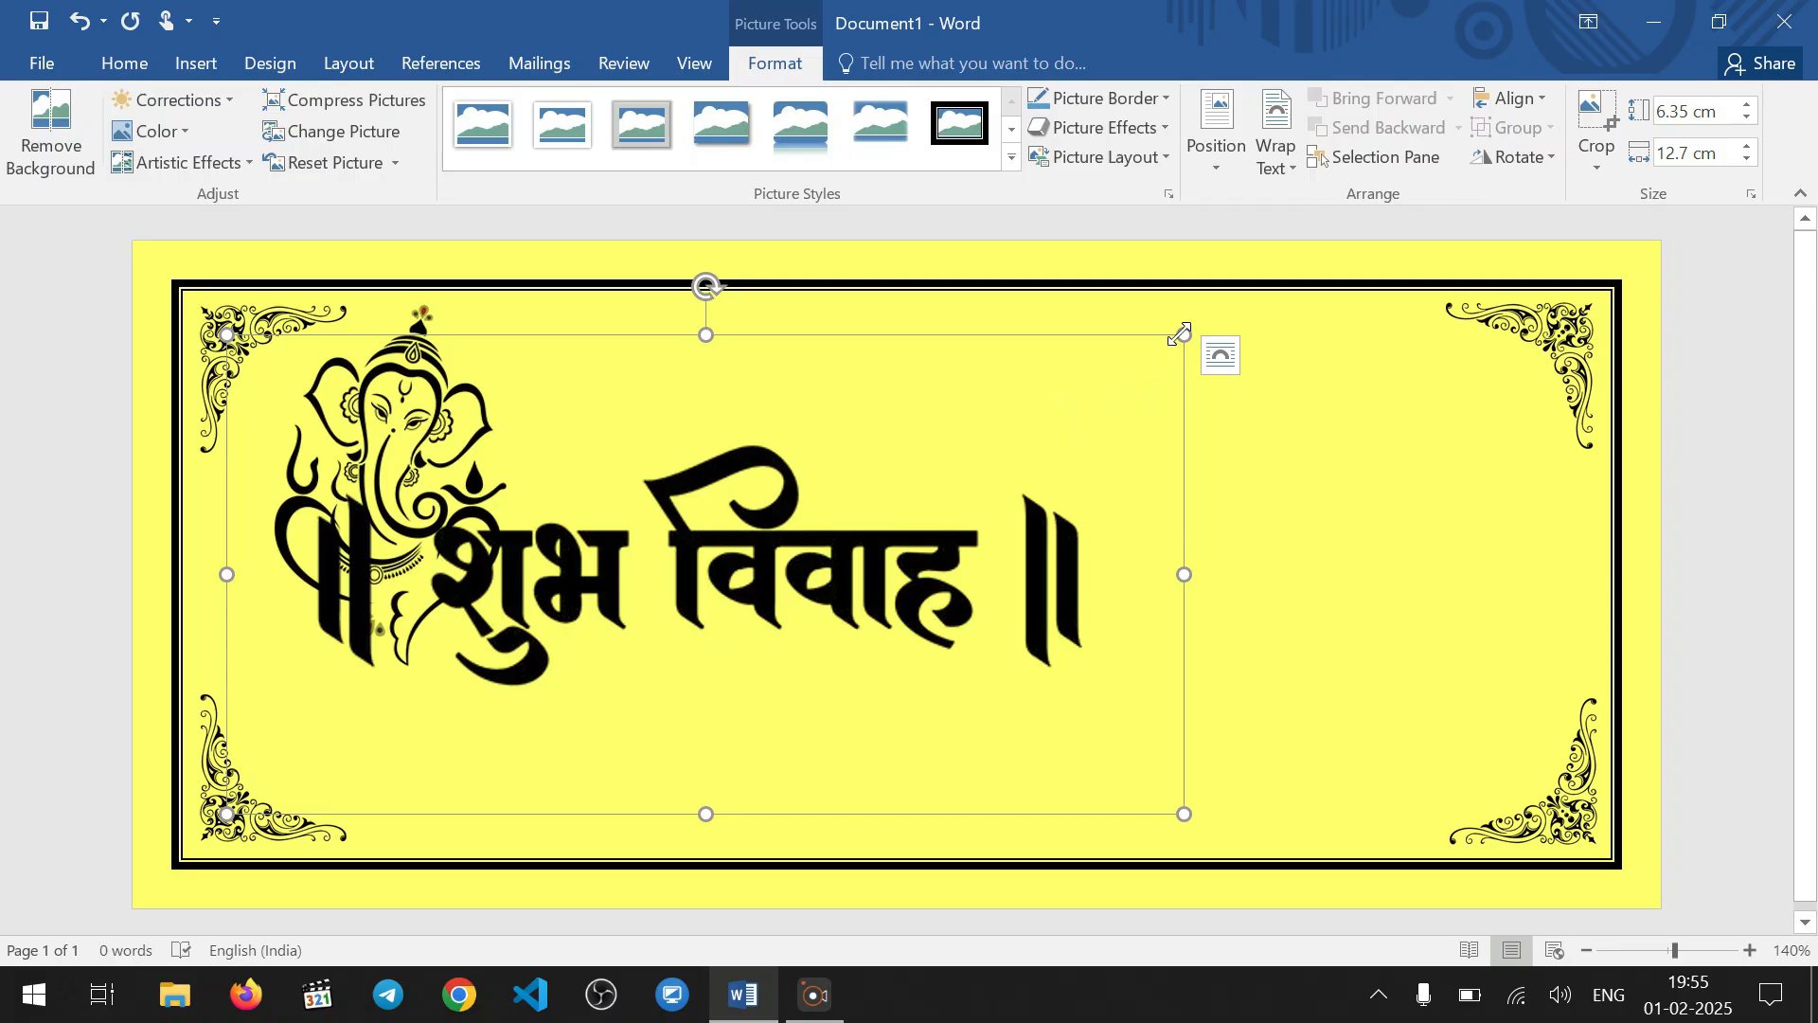
# Make the शुभ विवाह picture float free of the text, shrink it and place it beside the upper-right corner ornament
pyautogui.click(1272, 144)
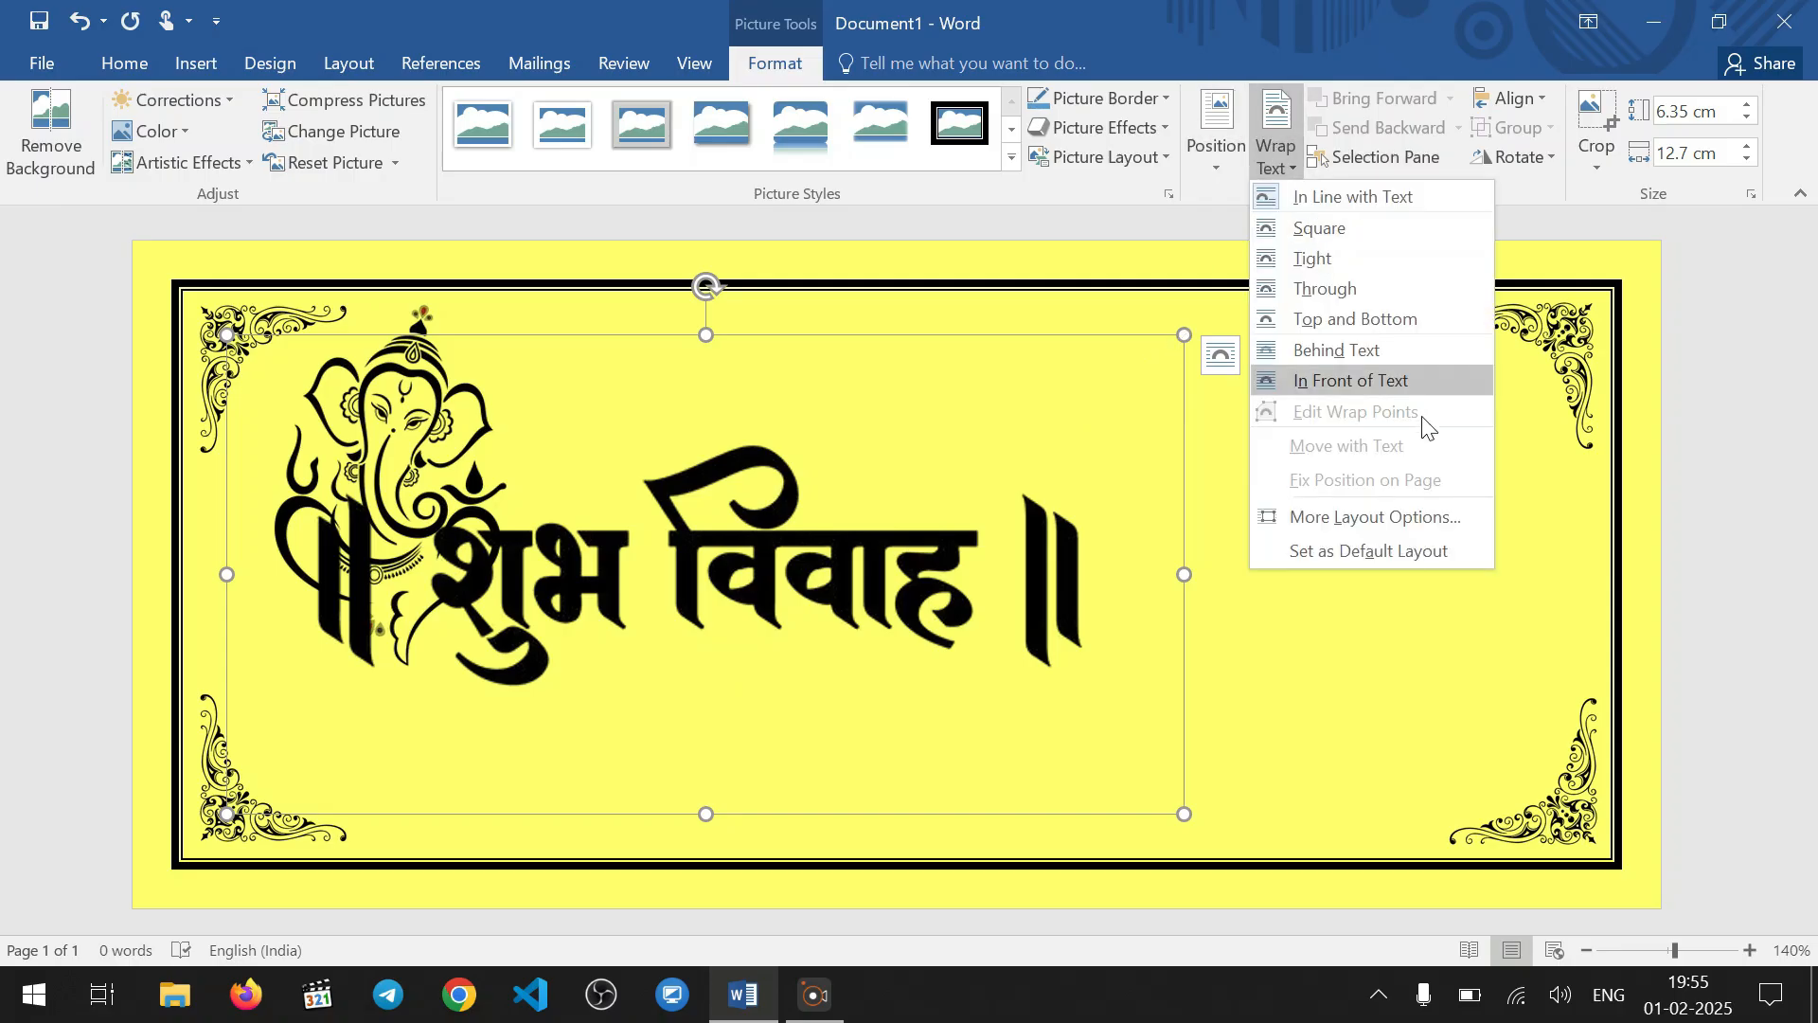
pyautogui.click(1412, 356)
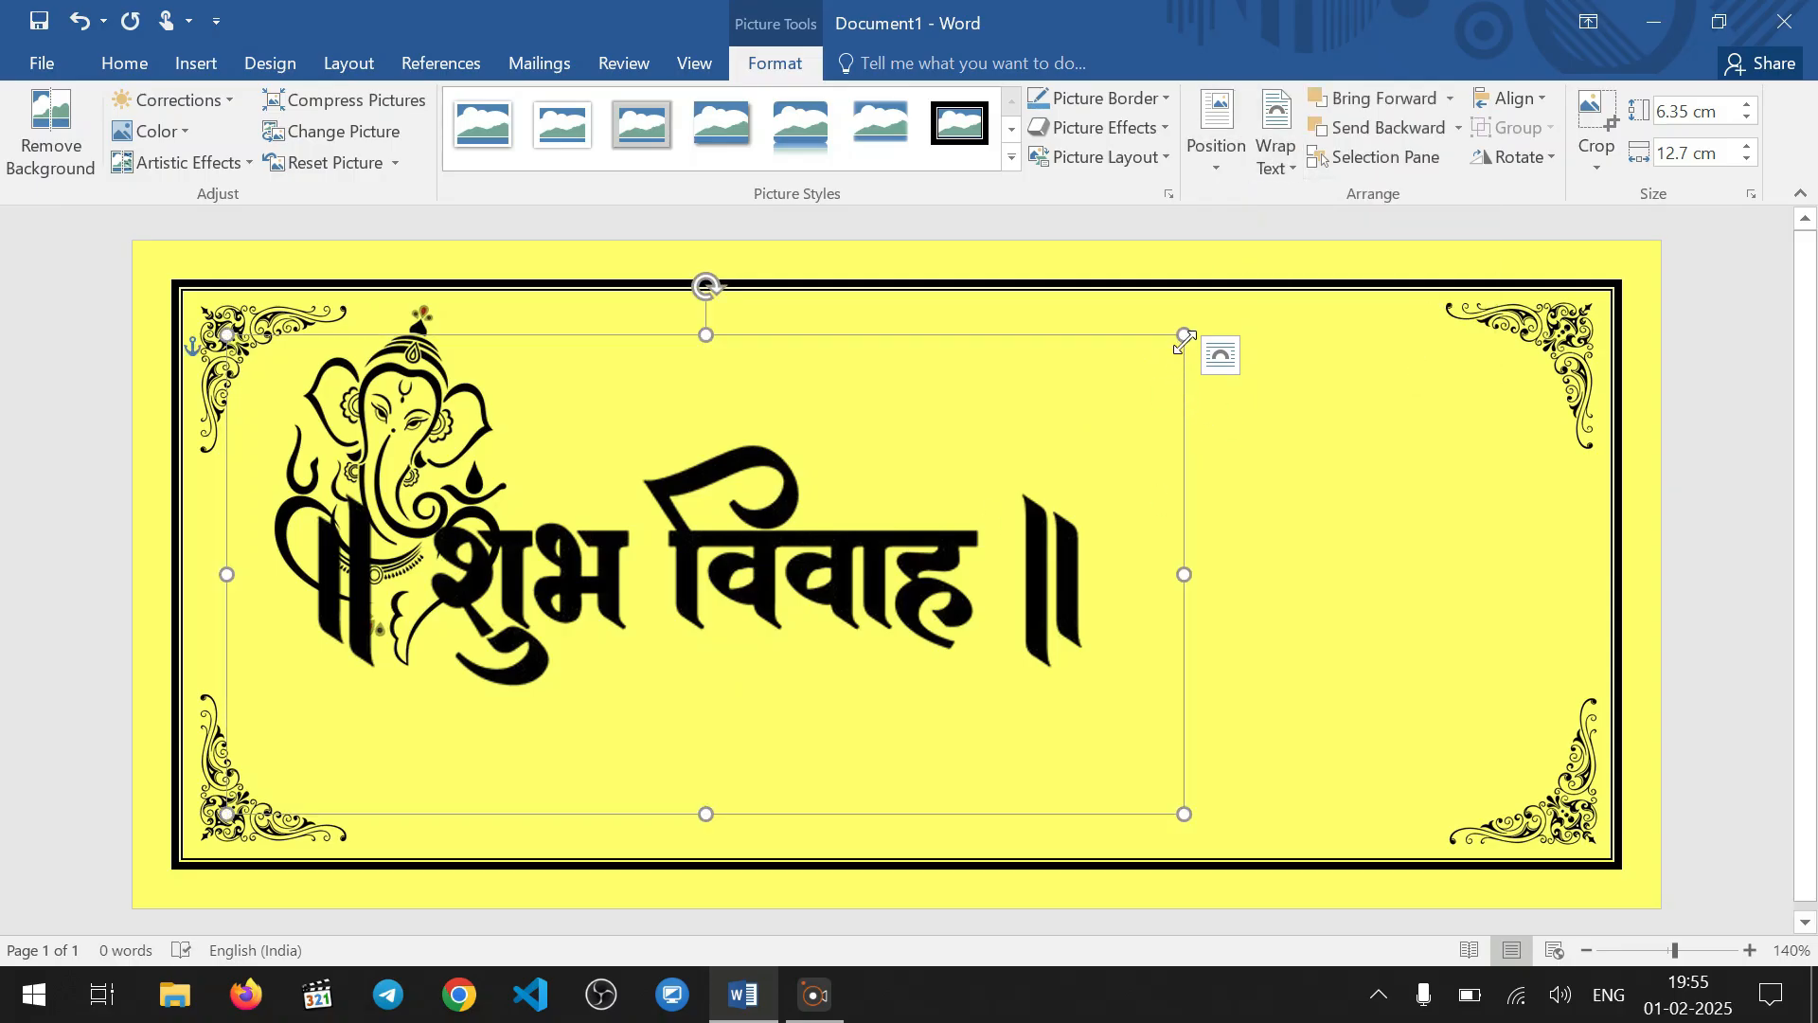
pyautogui.moveTo(927, 505); pyautogui.dragTo(1195, 495)
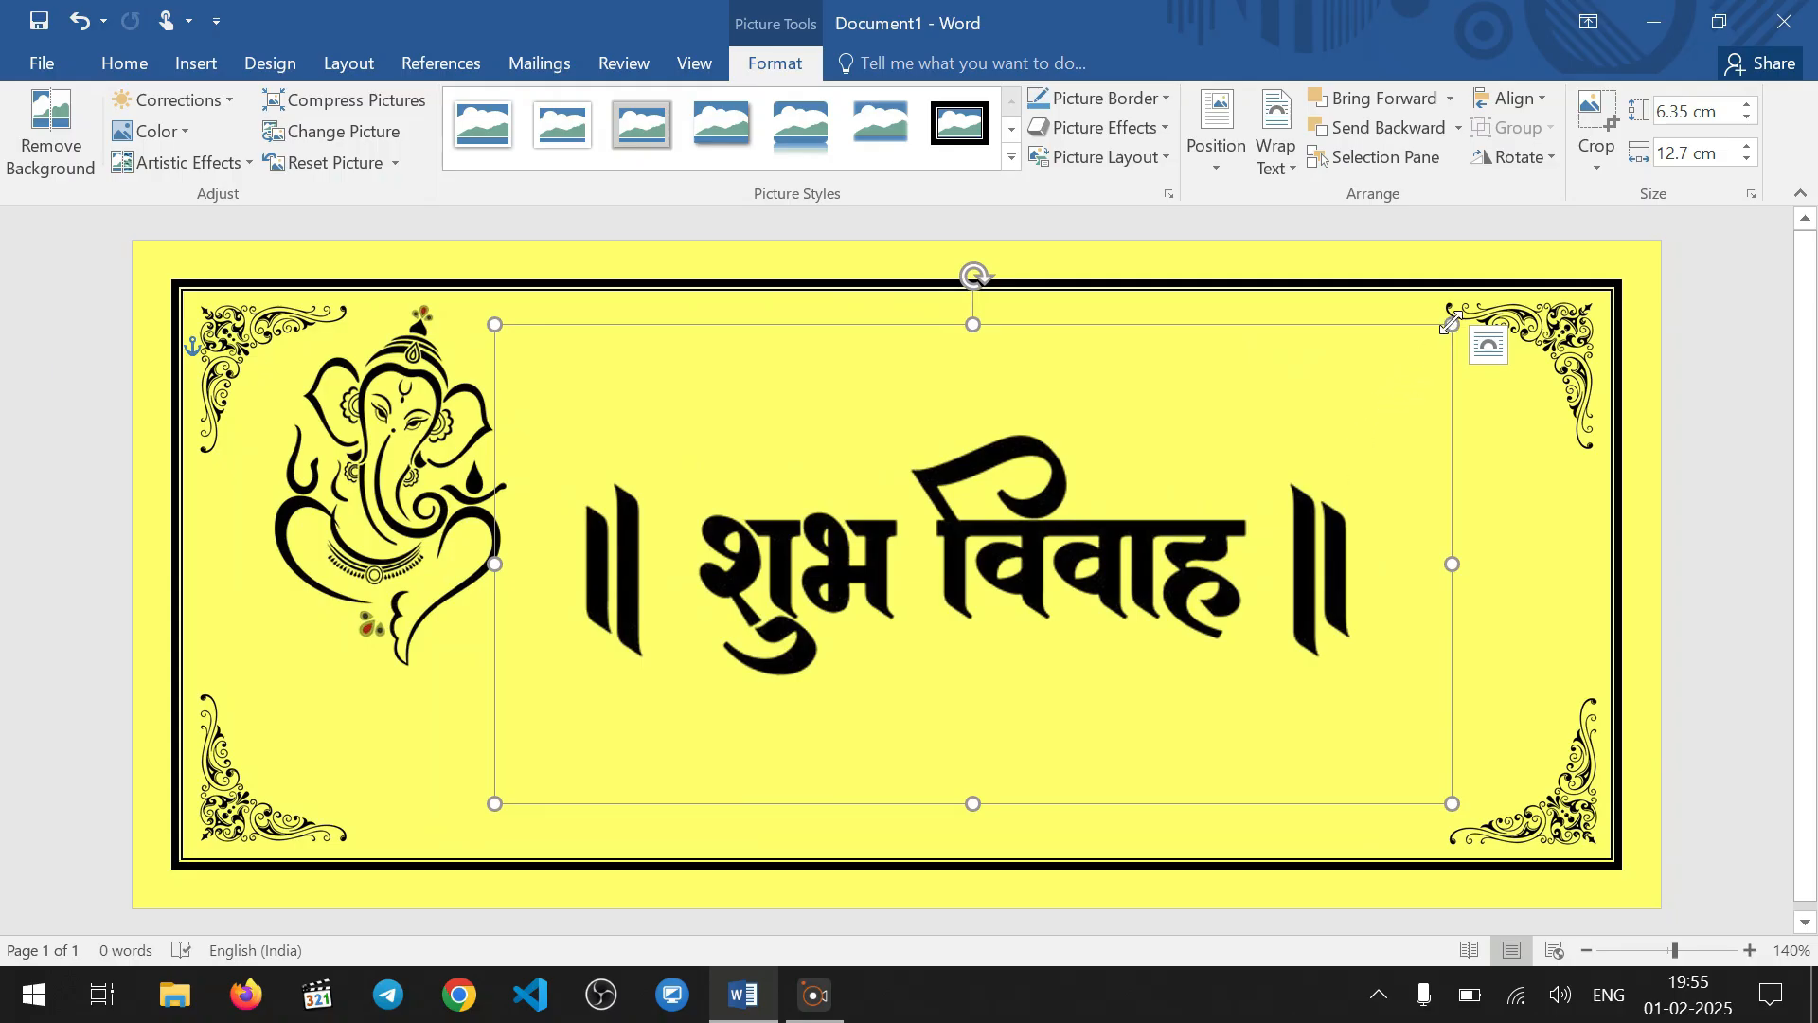
pyautogui.moveTo(1452, 324); pyautogui.dragTo(760, 601)
pyautogui.moveTo(719, 702); pyautogui.dragTo(1346, 375)
pyautogui.click(1288, 587)
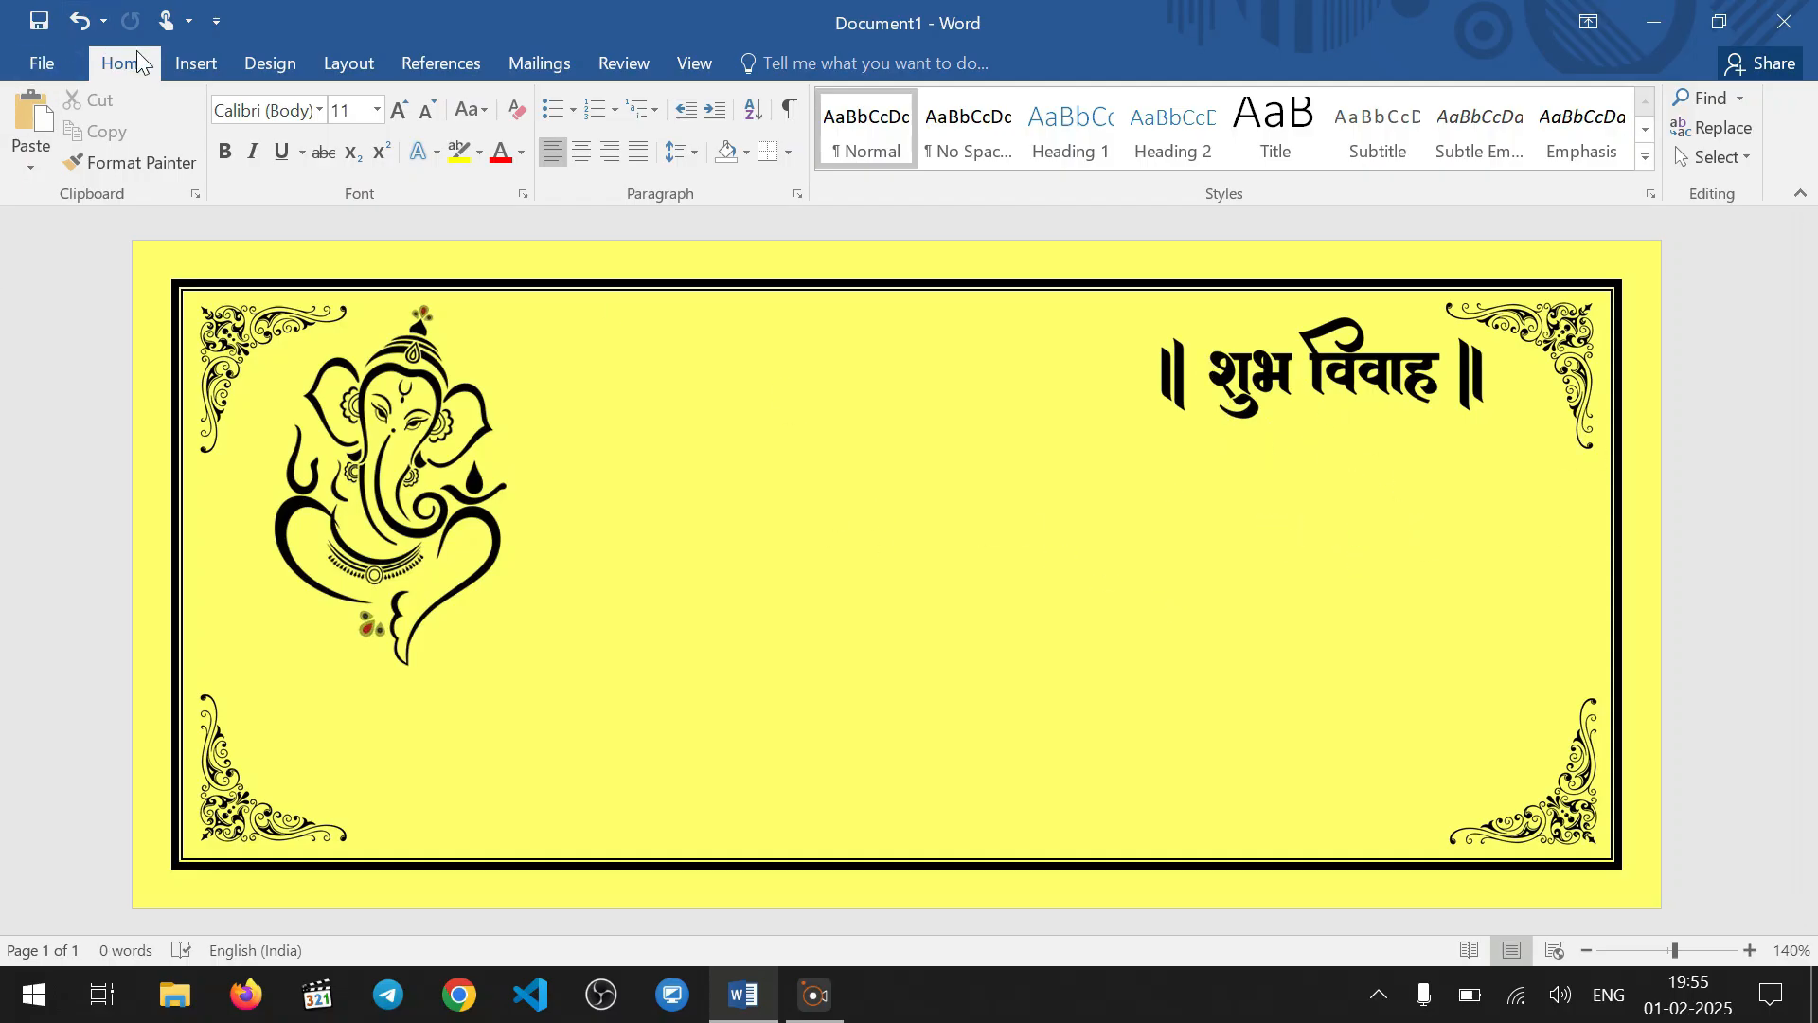
# Insert the picture with the two ornamental frames (a8563278b6d182eb51c201f4de174af8-removebg-preview.png) from the Downloads folder
pyautogui.click(194, 64)
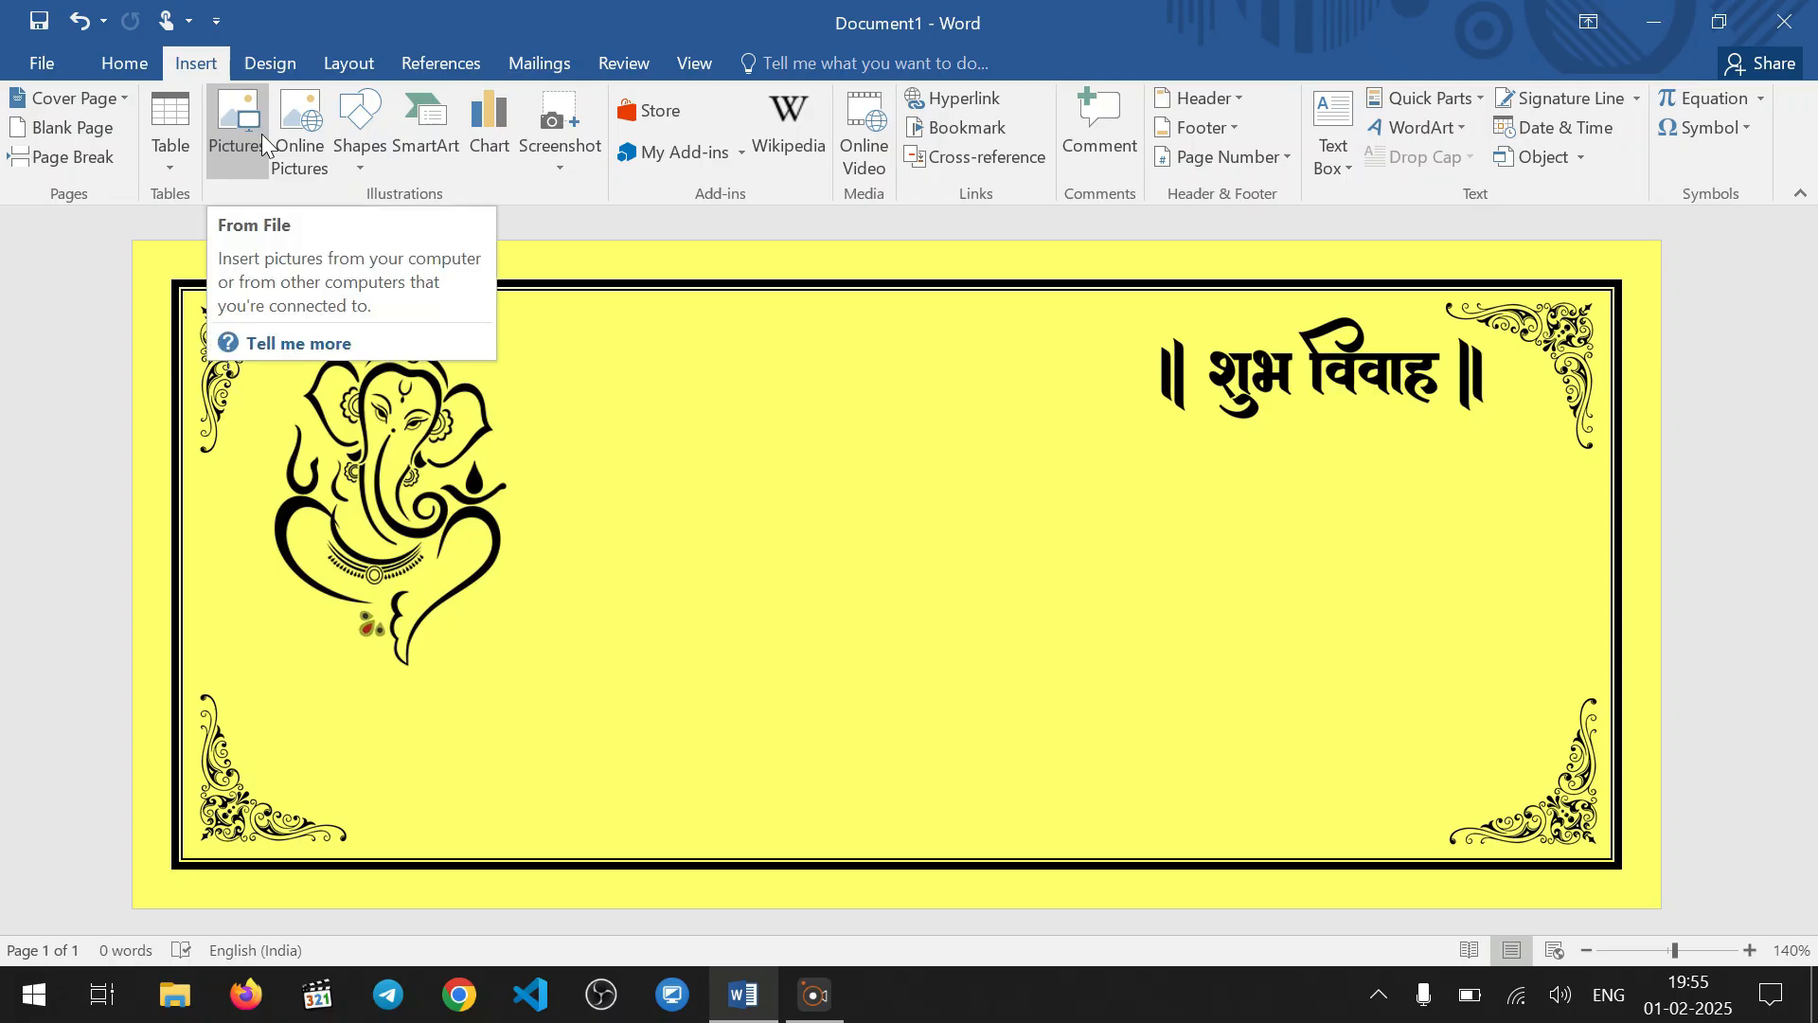
pyautogui.click(263, 145)
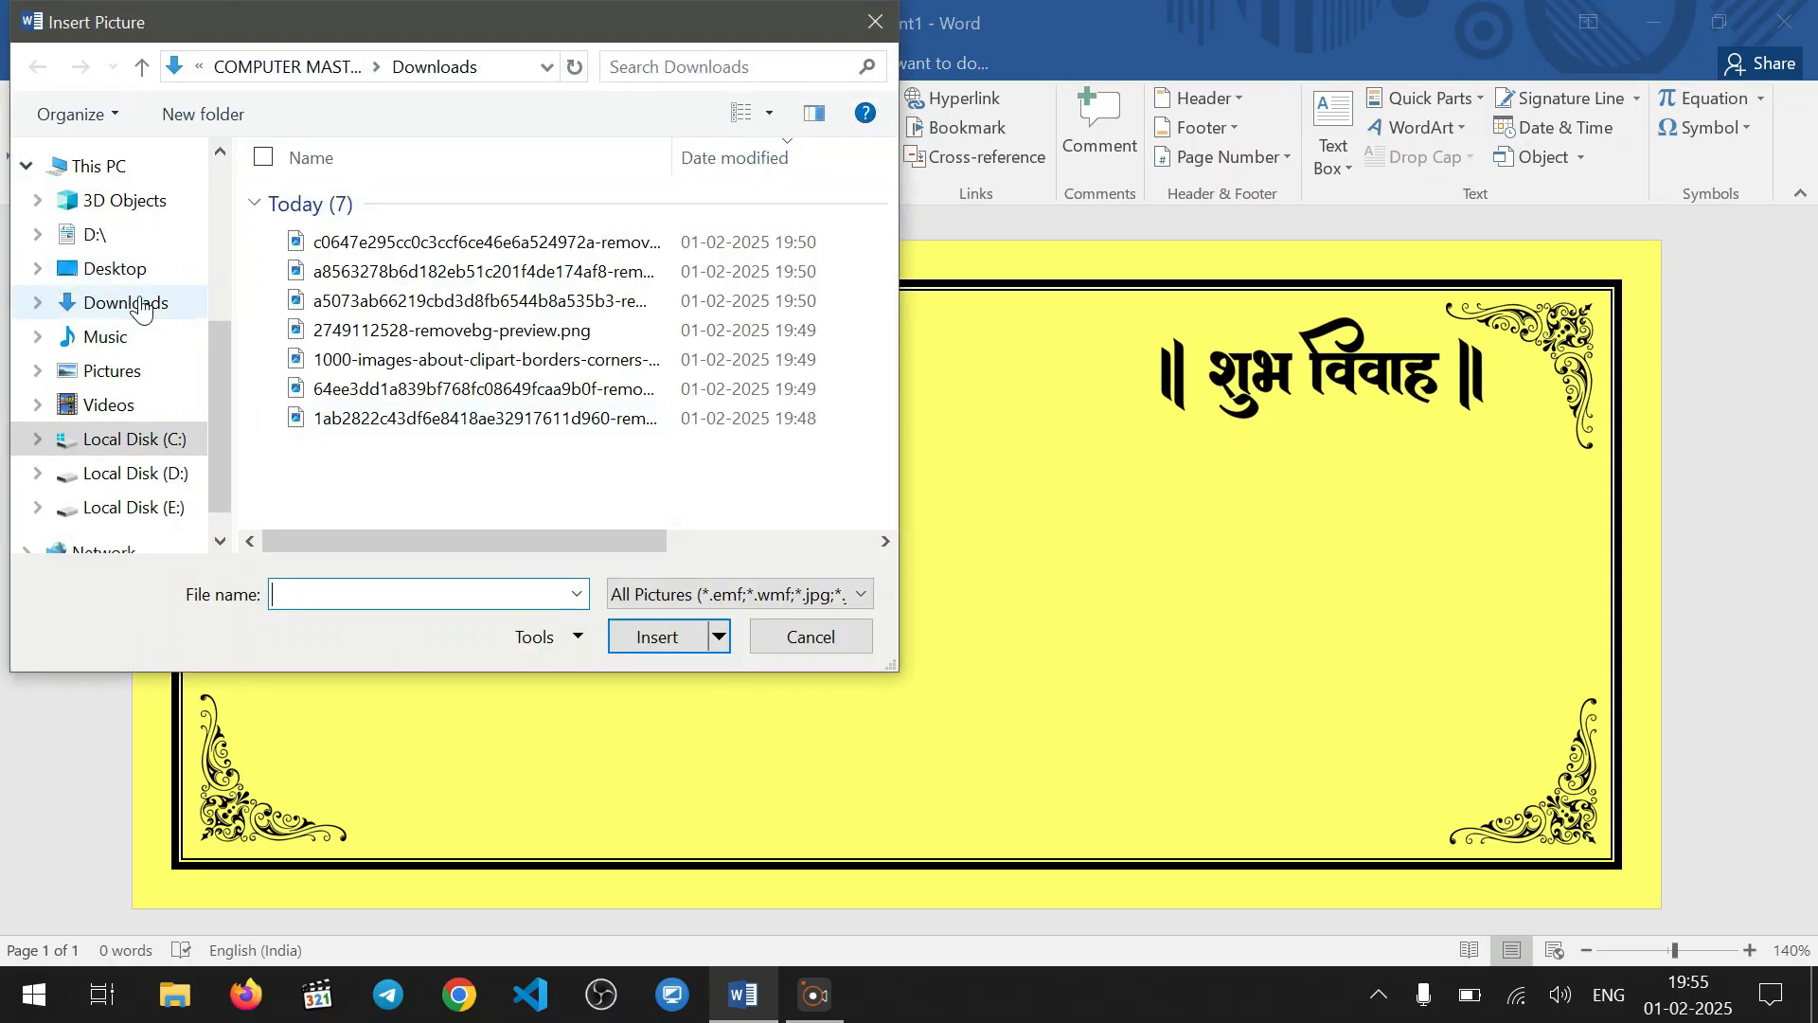
pyautogui.click(140, 305)
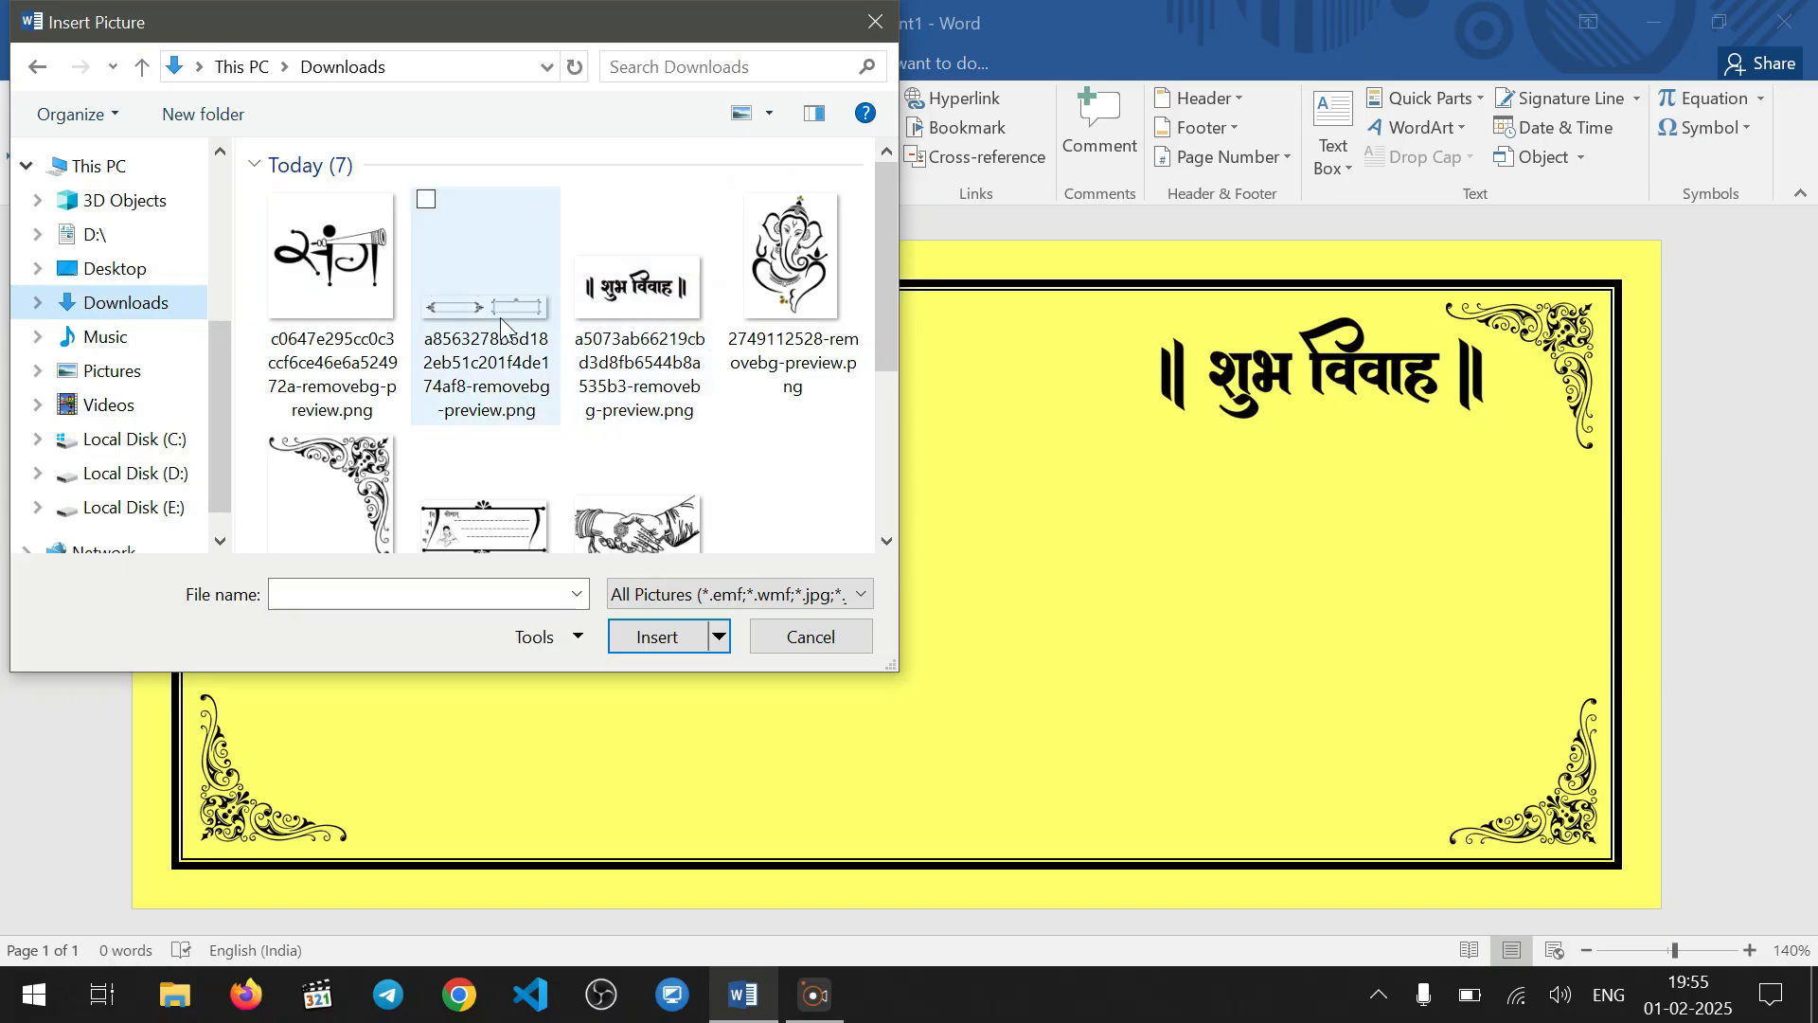
pyautogui.click(502, 325)
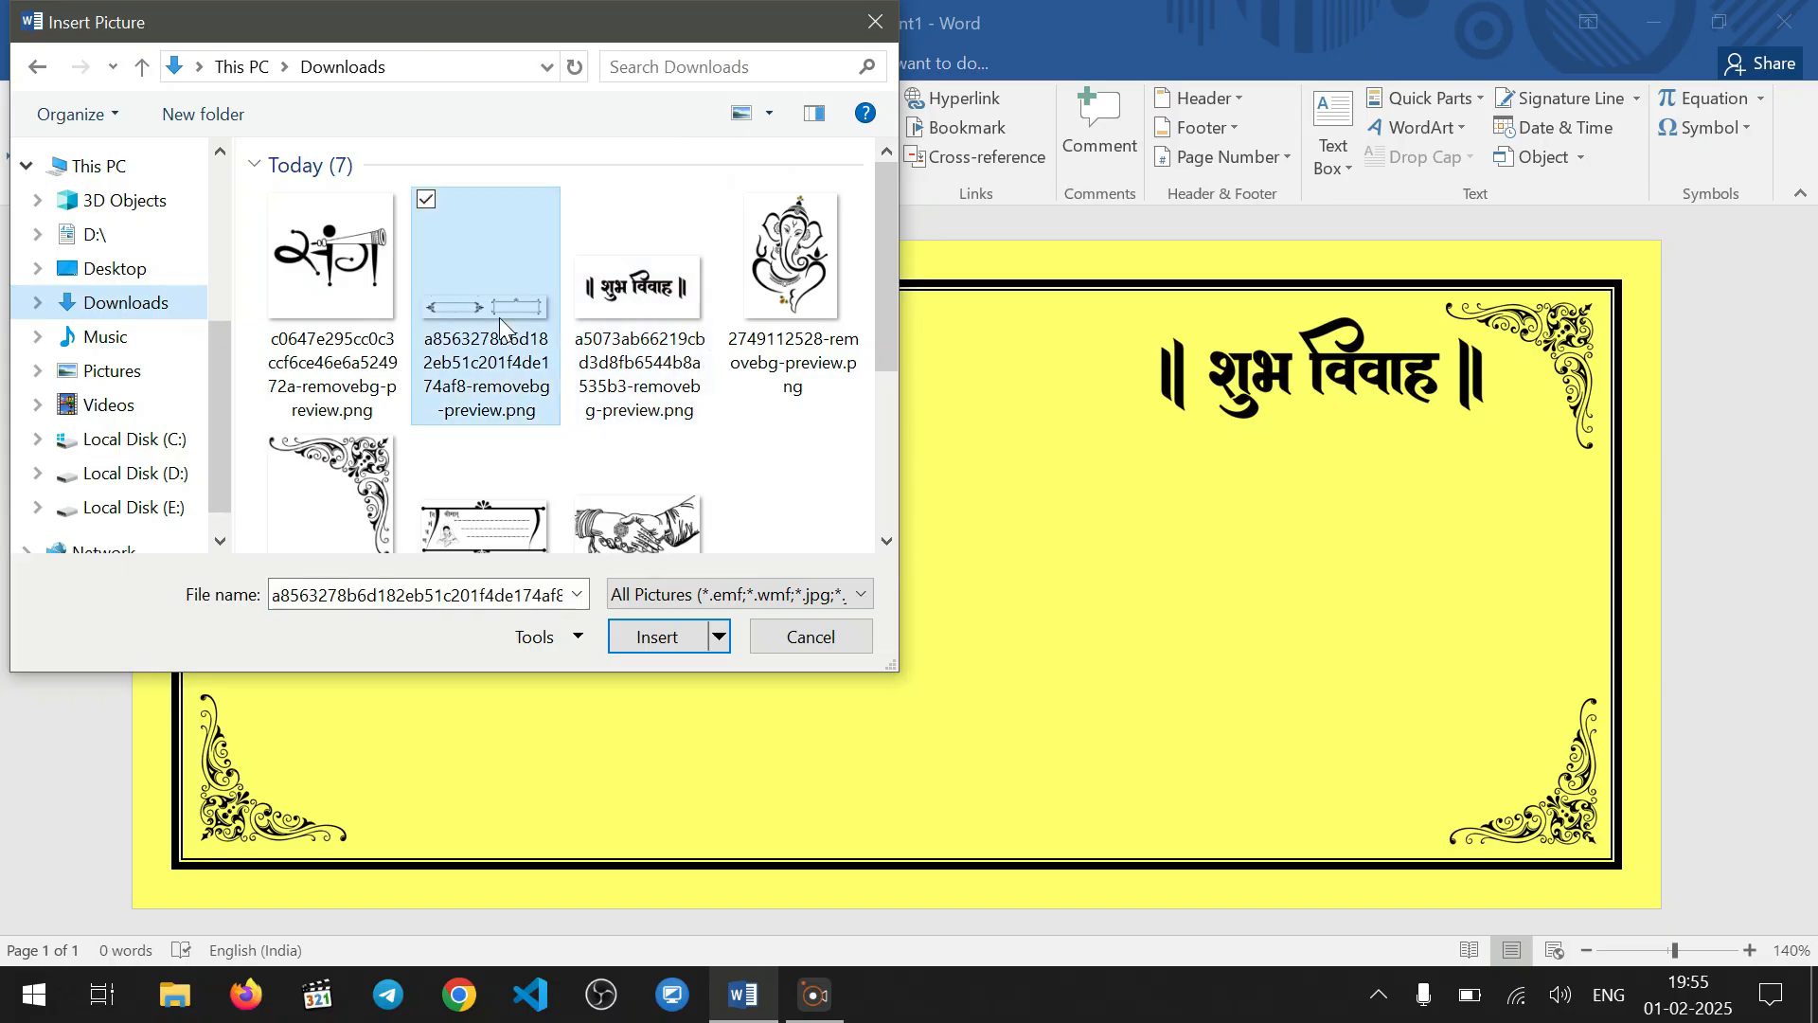
pyautogui.click(657, 637)
# Set the frames picture's text wrapping to In Front of Text and move it below the शुभ विवाह lettering
pyautogui.moveTo(864, 428); pyautogui.dragTo(918, 511)
pyautogui.click(1276, 151)
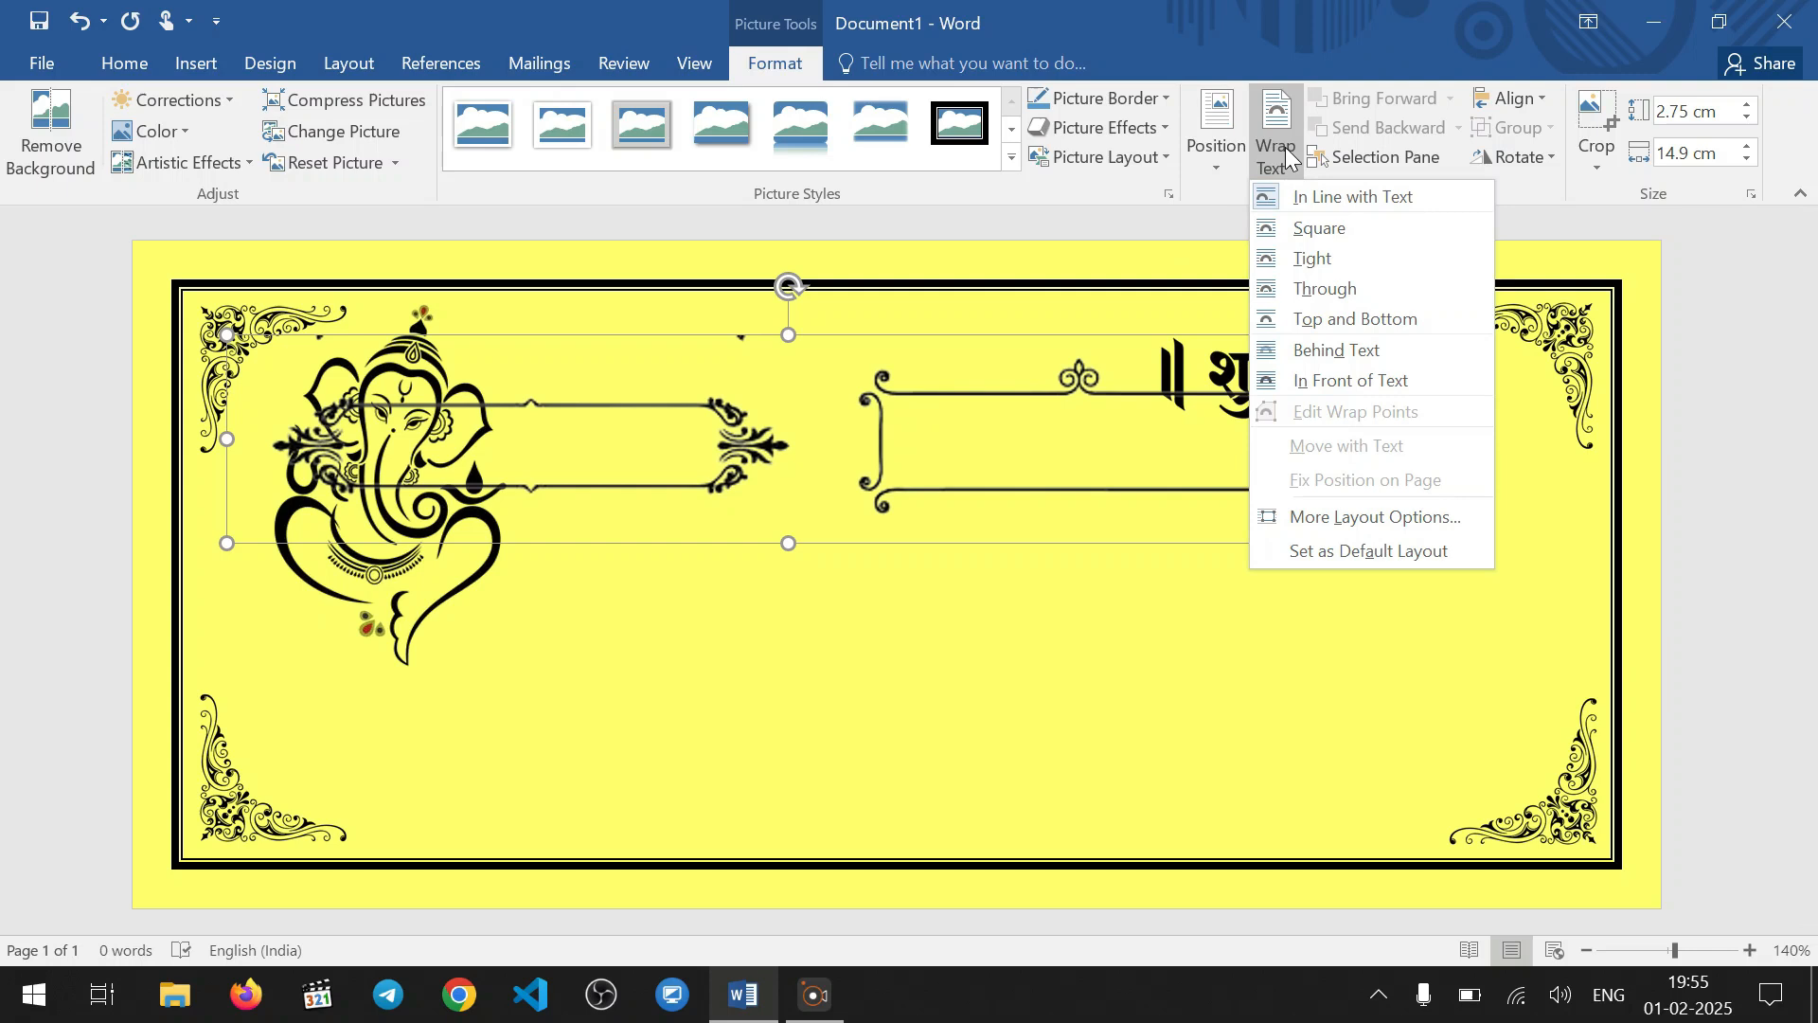
pyautogui.click(1350, 369)
pyautogui.moveTo(824, 431); pyautogui.dragTo(1110, 633)
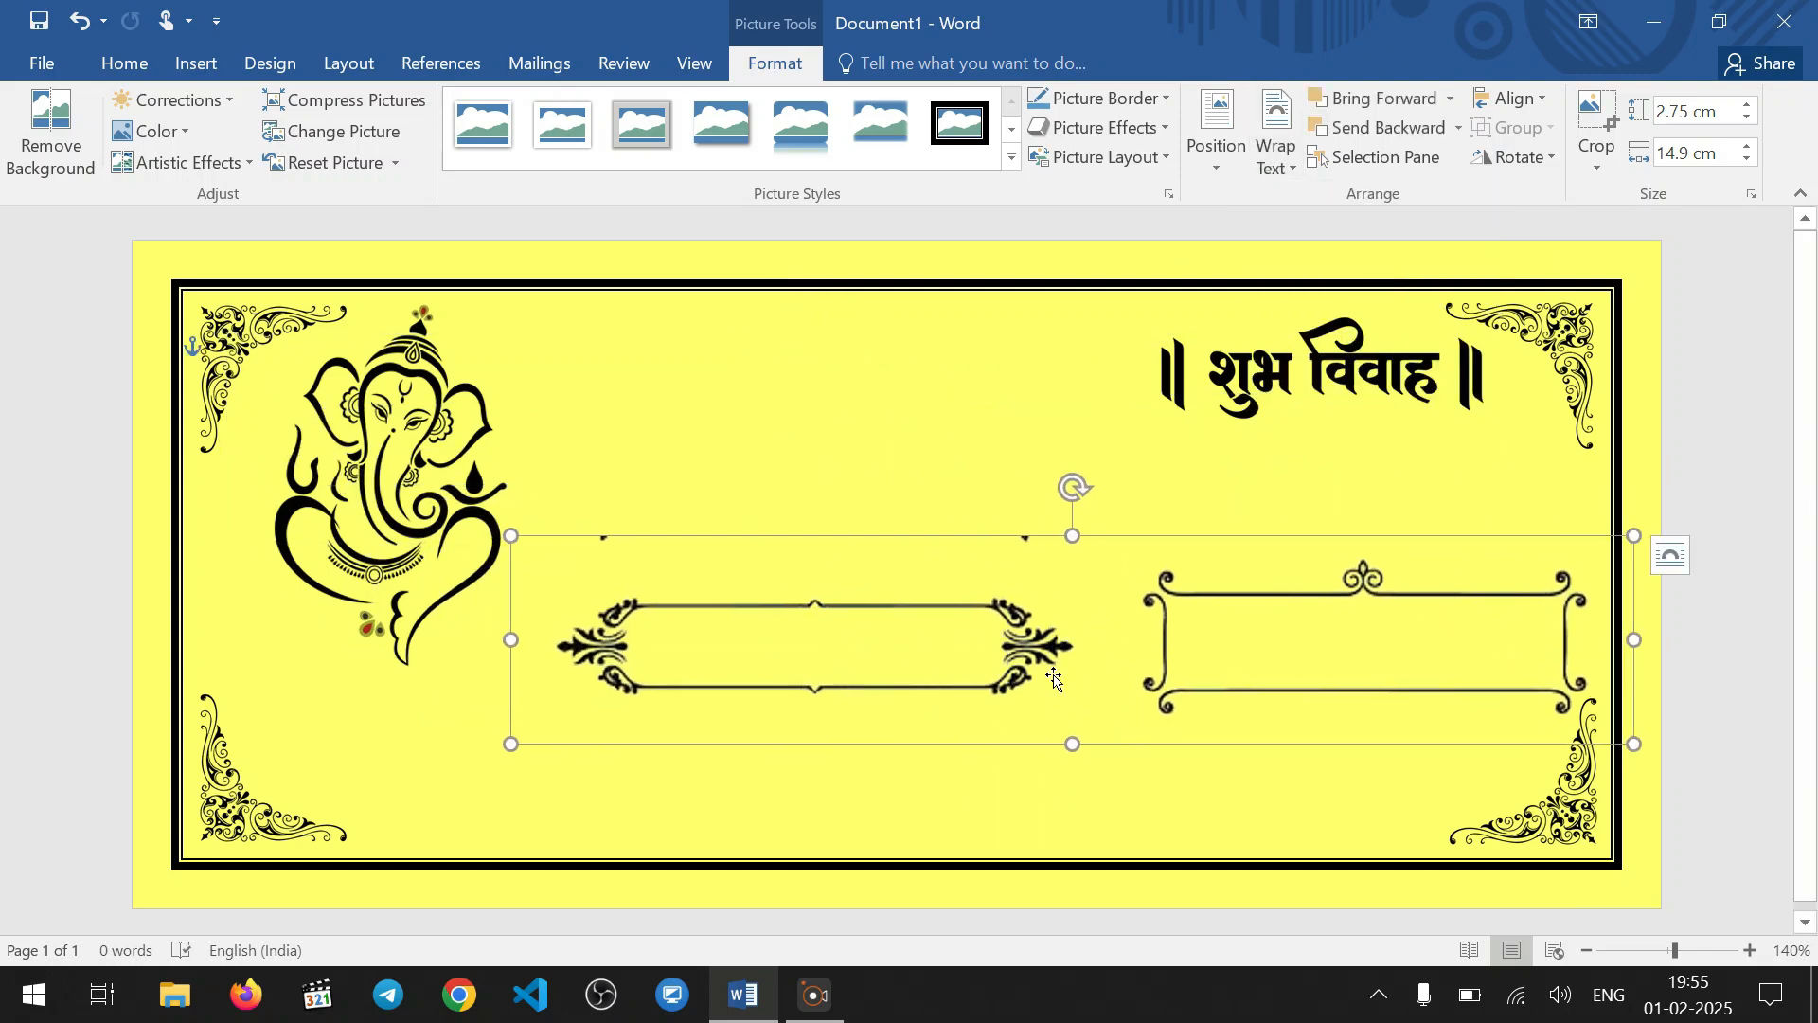
# Crop the right-hand frame off the picture, leaving a width of about 7.52 cm
pyautogui.click(1597, 156)
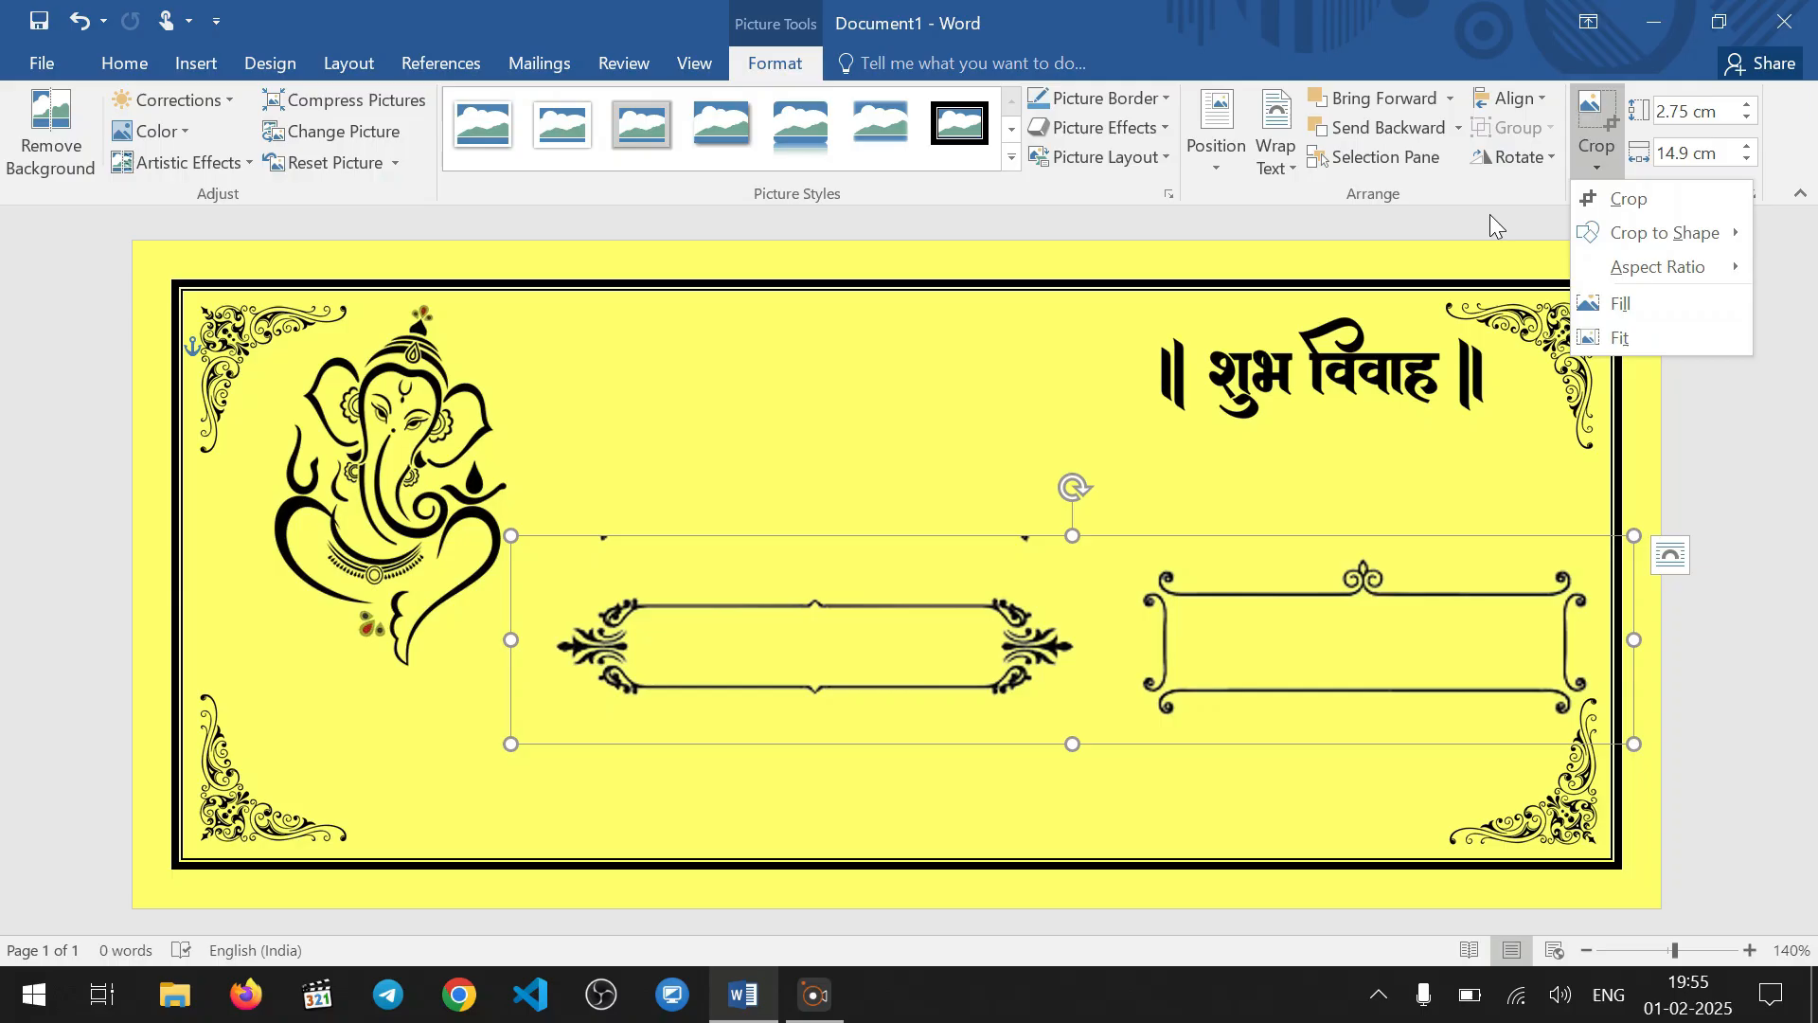
pyautogui.click(1645, 203)
pyautogui.moveTo(1630, 638)
pyautogui.mouseDown()
pyautogui.moveTo(1502, 637)
pyautogui.moveTo(1628, 636)
pyautogui.mouseUp()
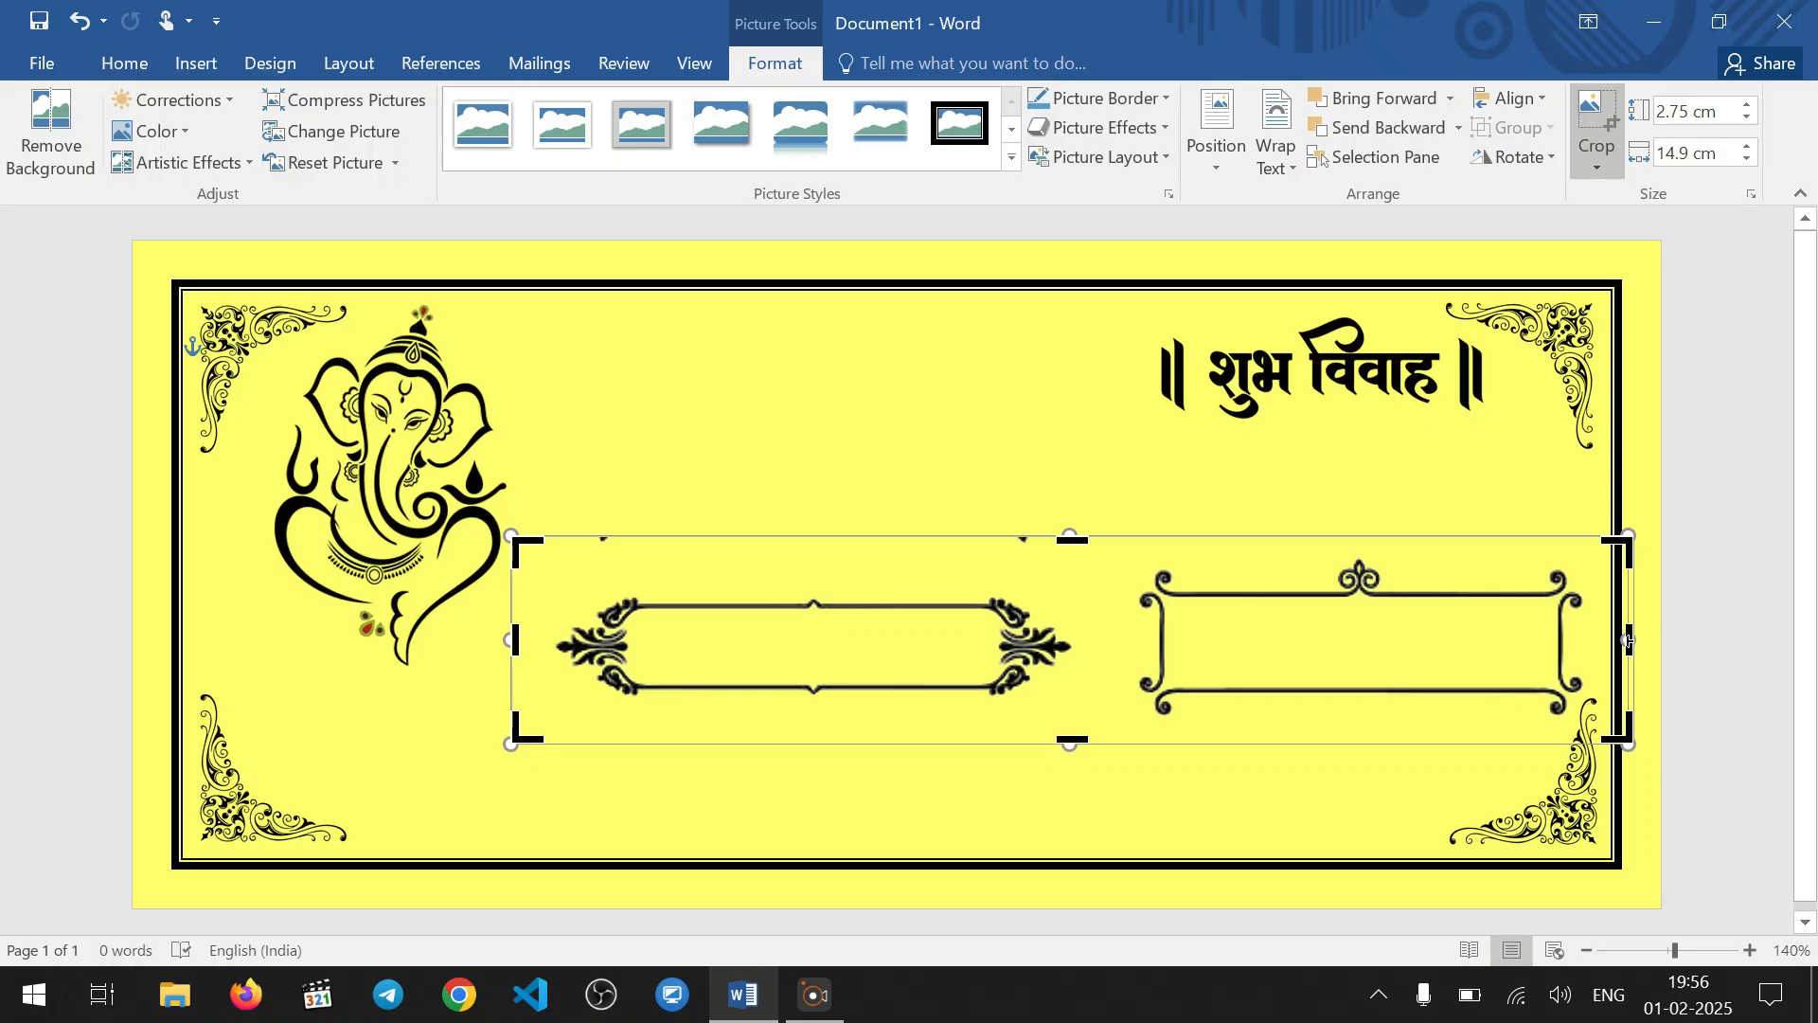
pyautogui.moveTo(1629, 640); pyautogui.dragTo(1122, 627)
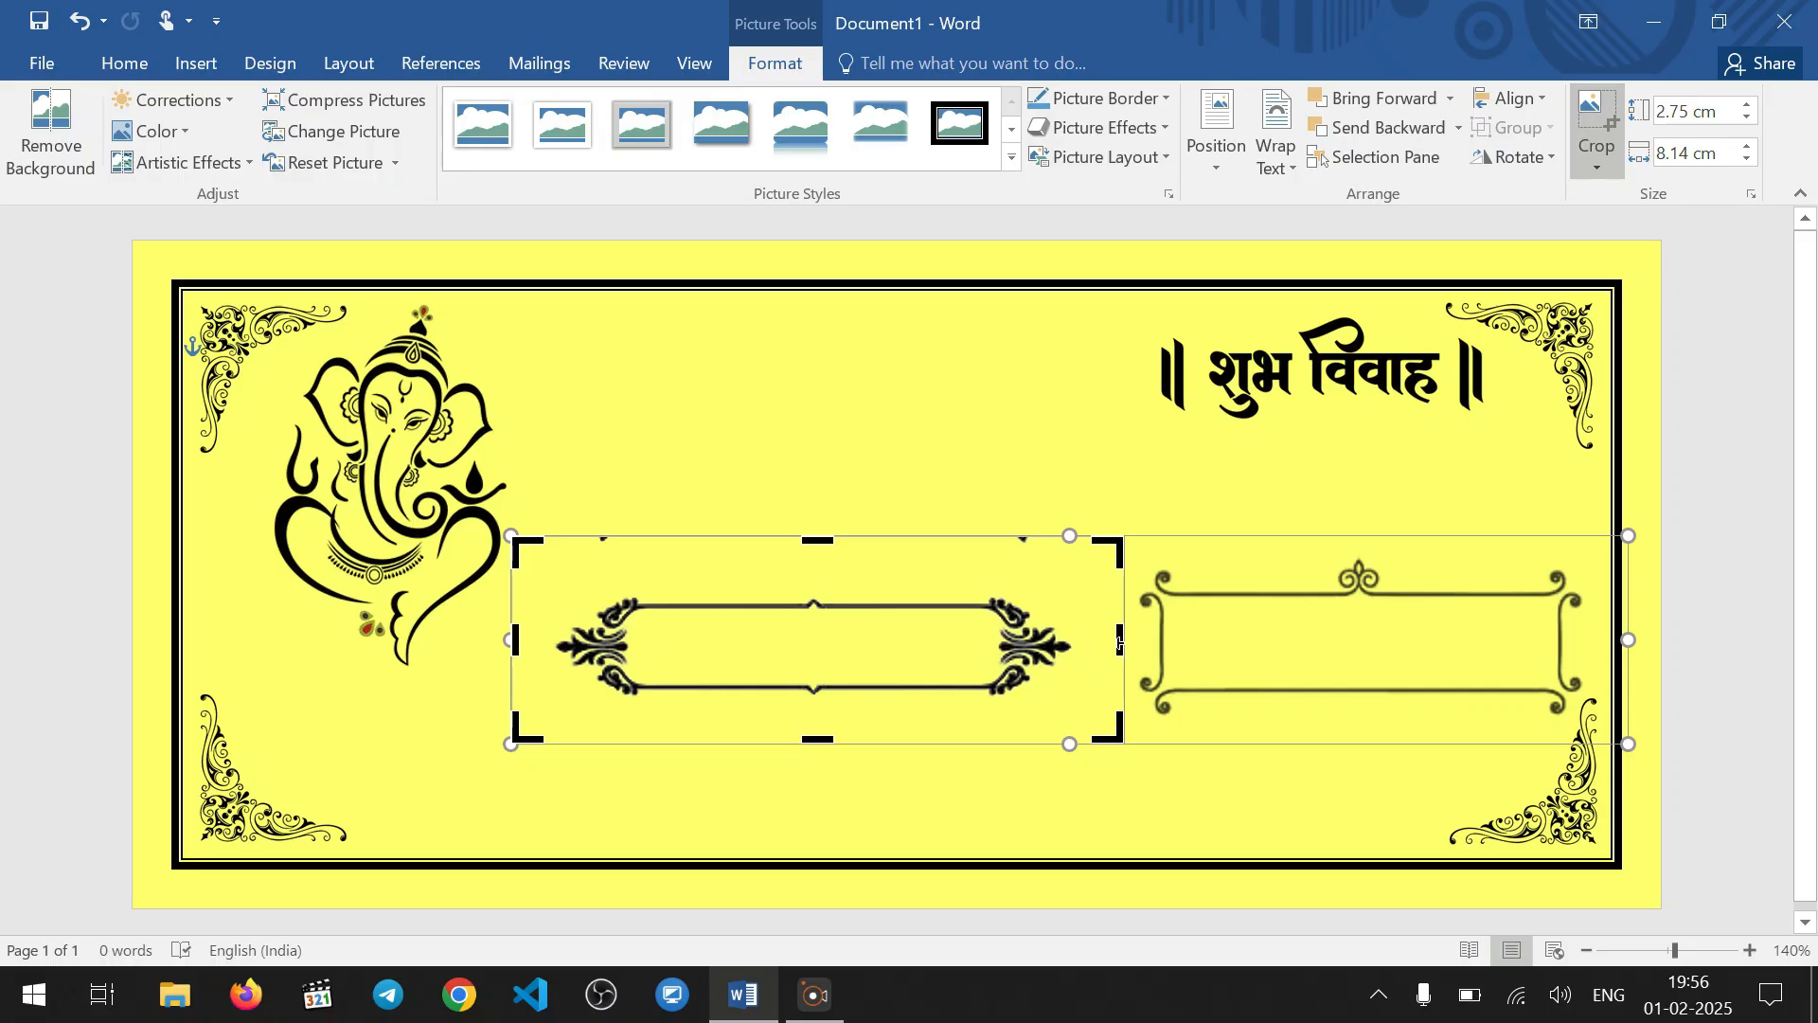
pyautogui.moveTo(1117, 643); pyautogui.dragTo(1074, 641)
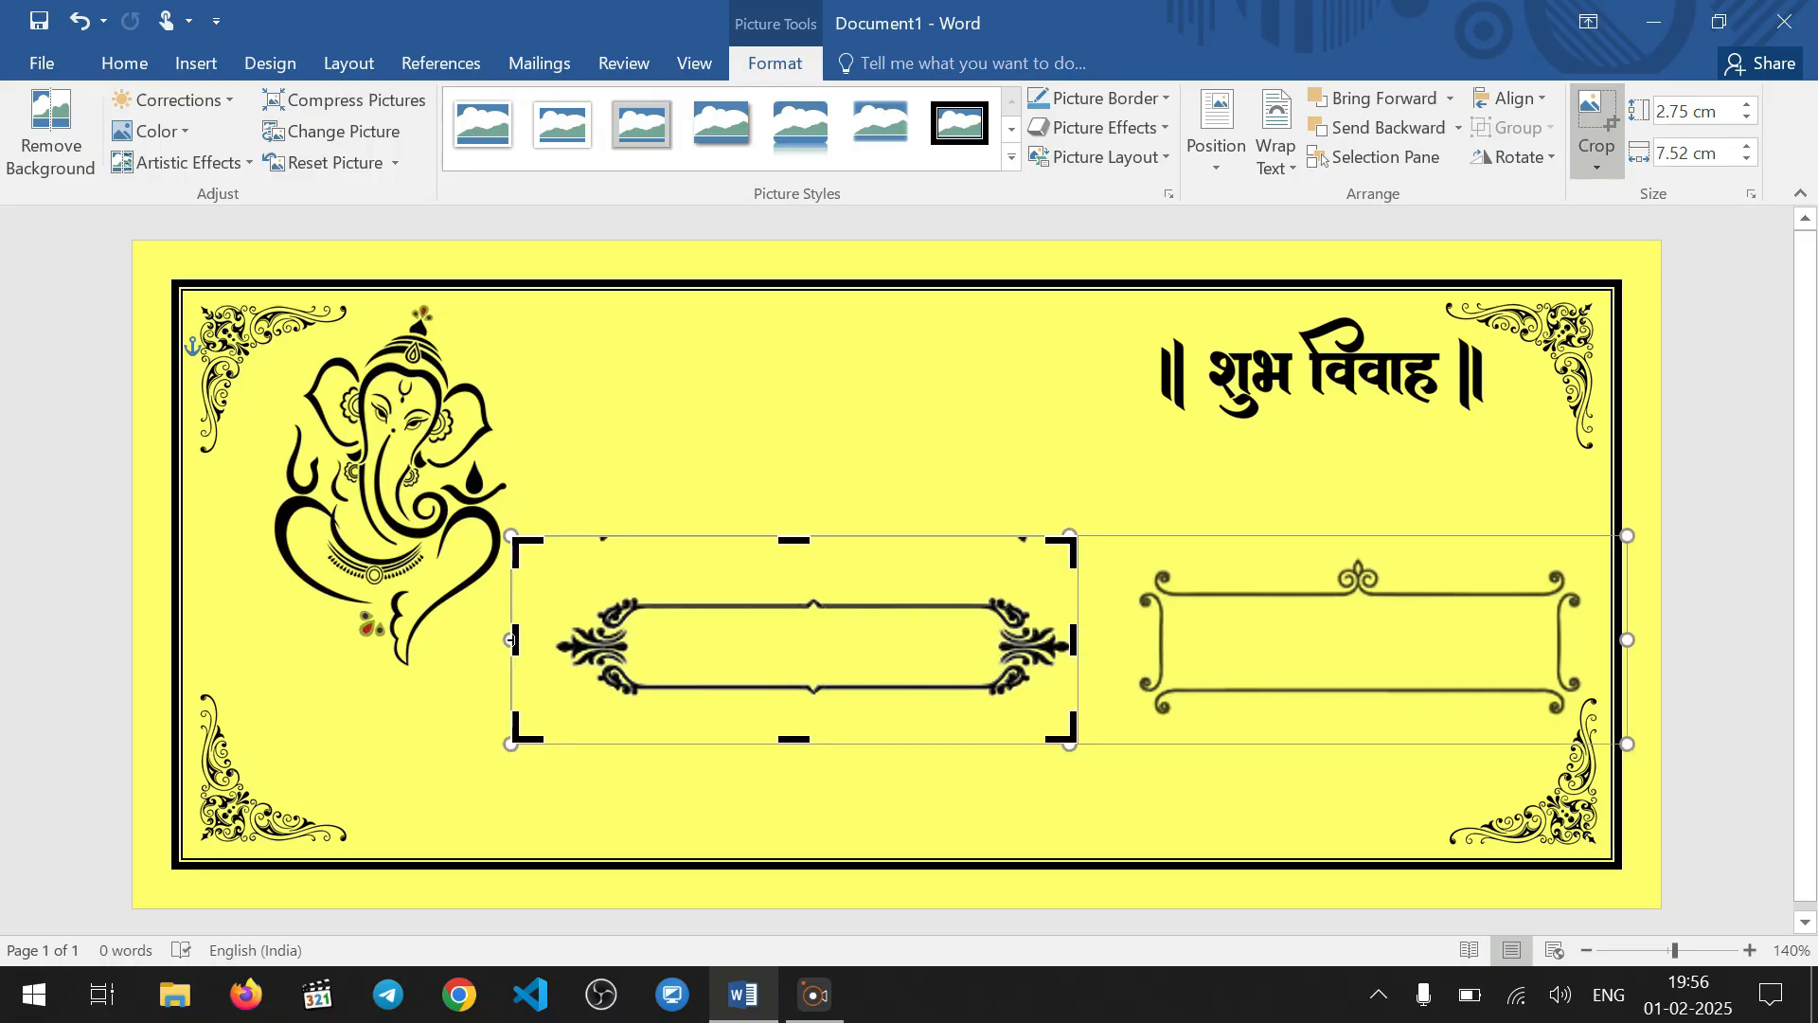
# Crop the remaining frame's left, upper and lower margins to about 7 × 1.62 cm and move it to the card's upper middle
pyautogui.moveTo(510, 640); pyautogui.dragTo(554, 638)
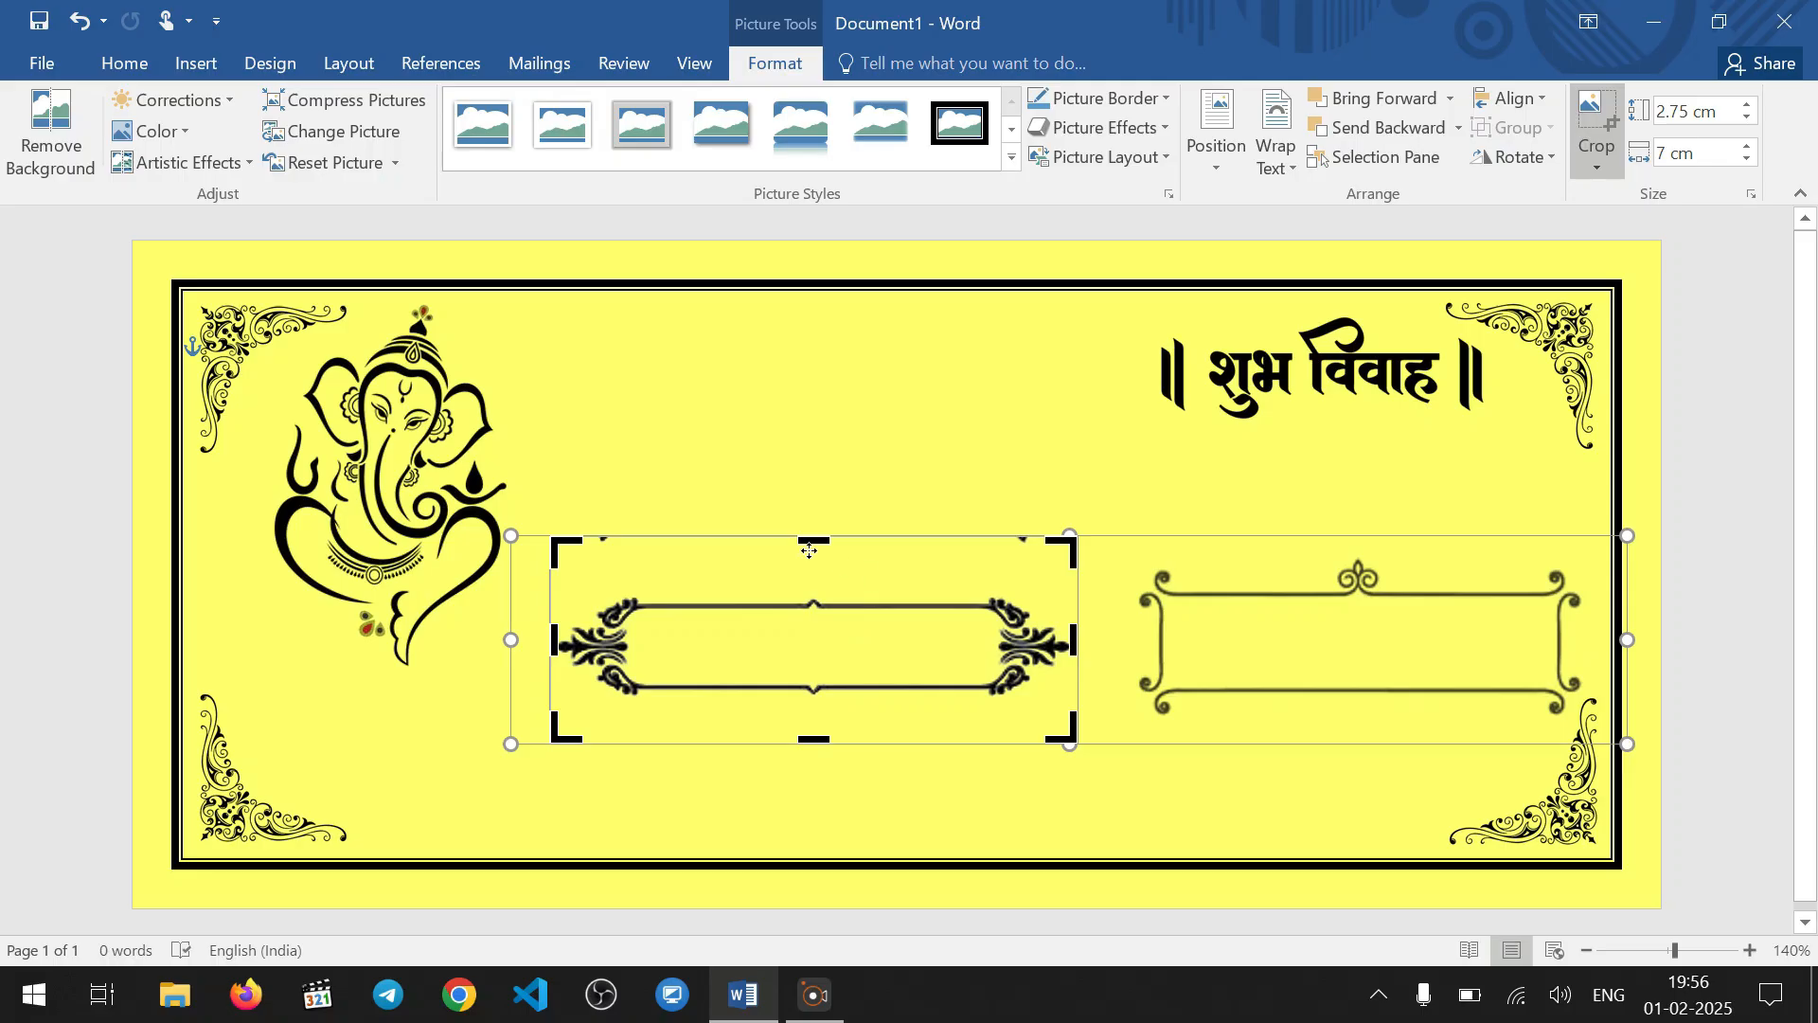
pyautogui.moveTo(814, 538); pyautogui.dragTo(834, 587)
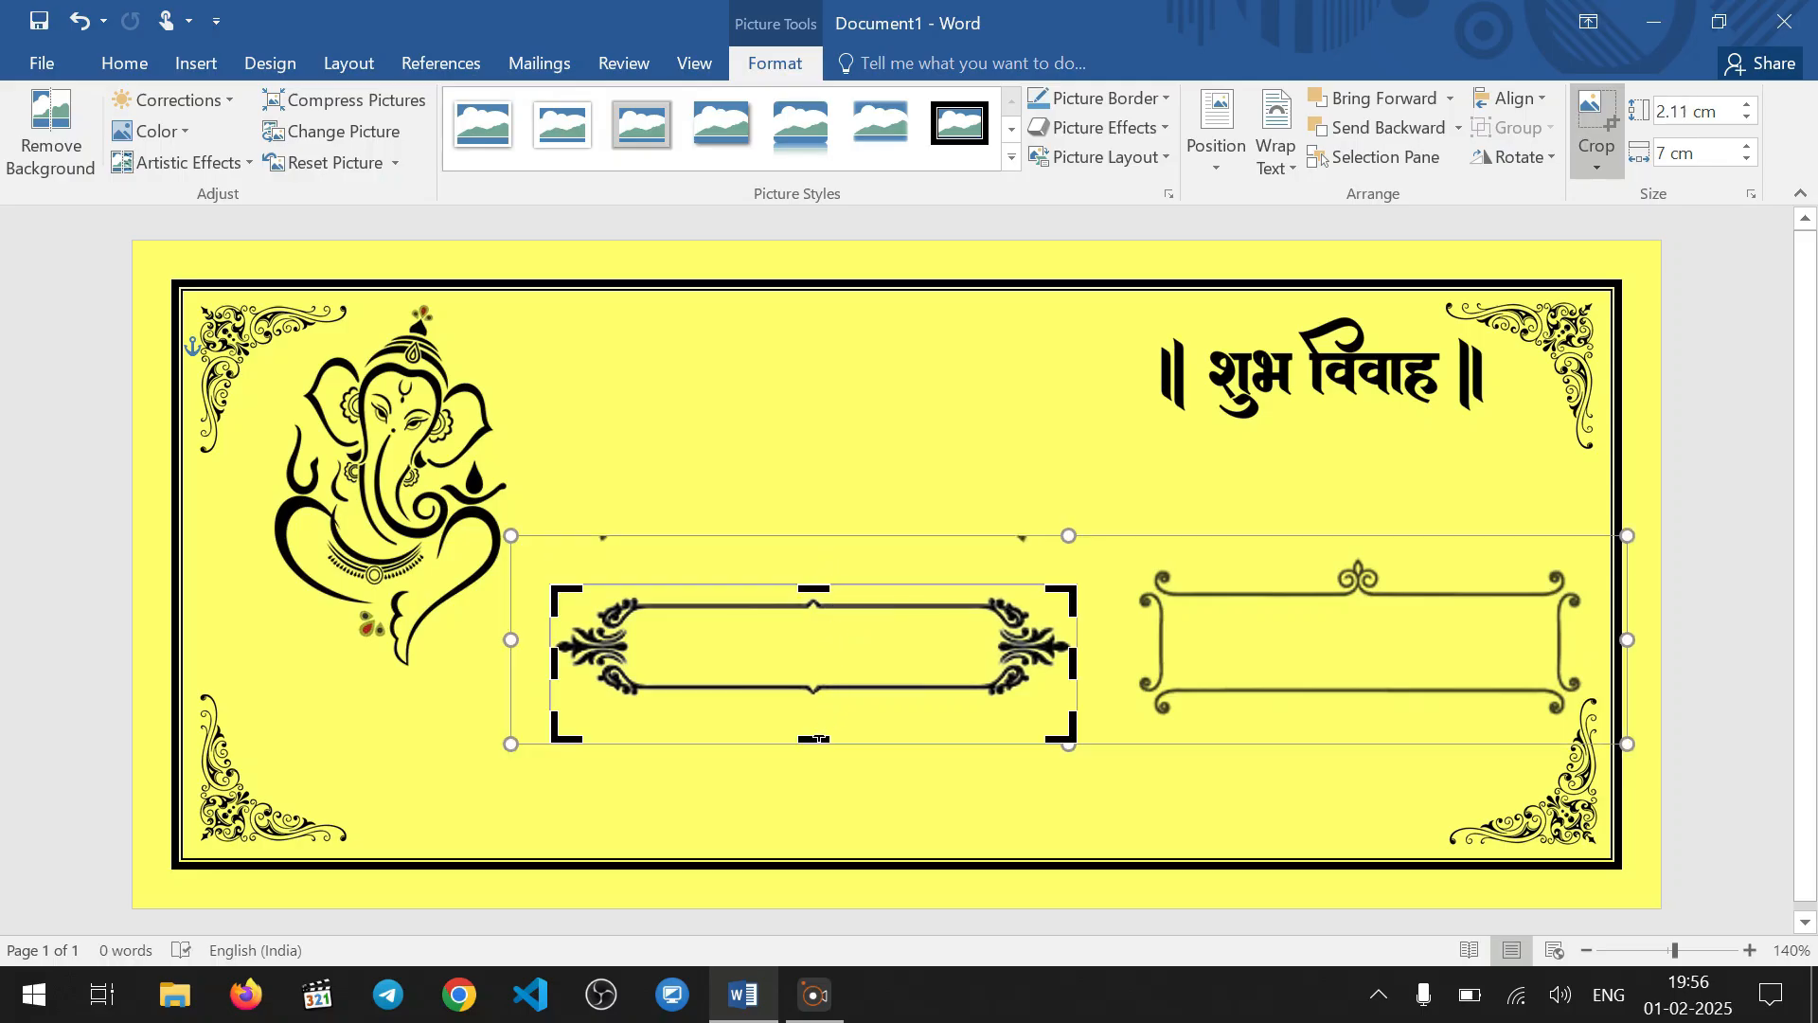
pyautogui.moveTo(819, 739); pyautogui.dragTo(824, 705)
pyautogui.press('Return')
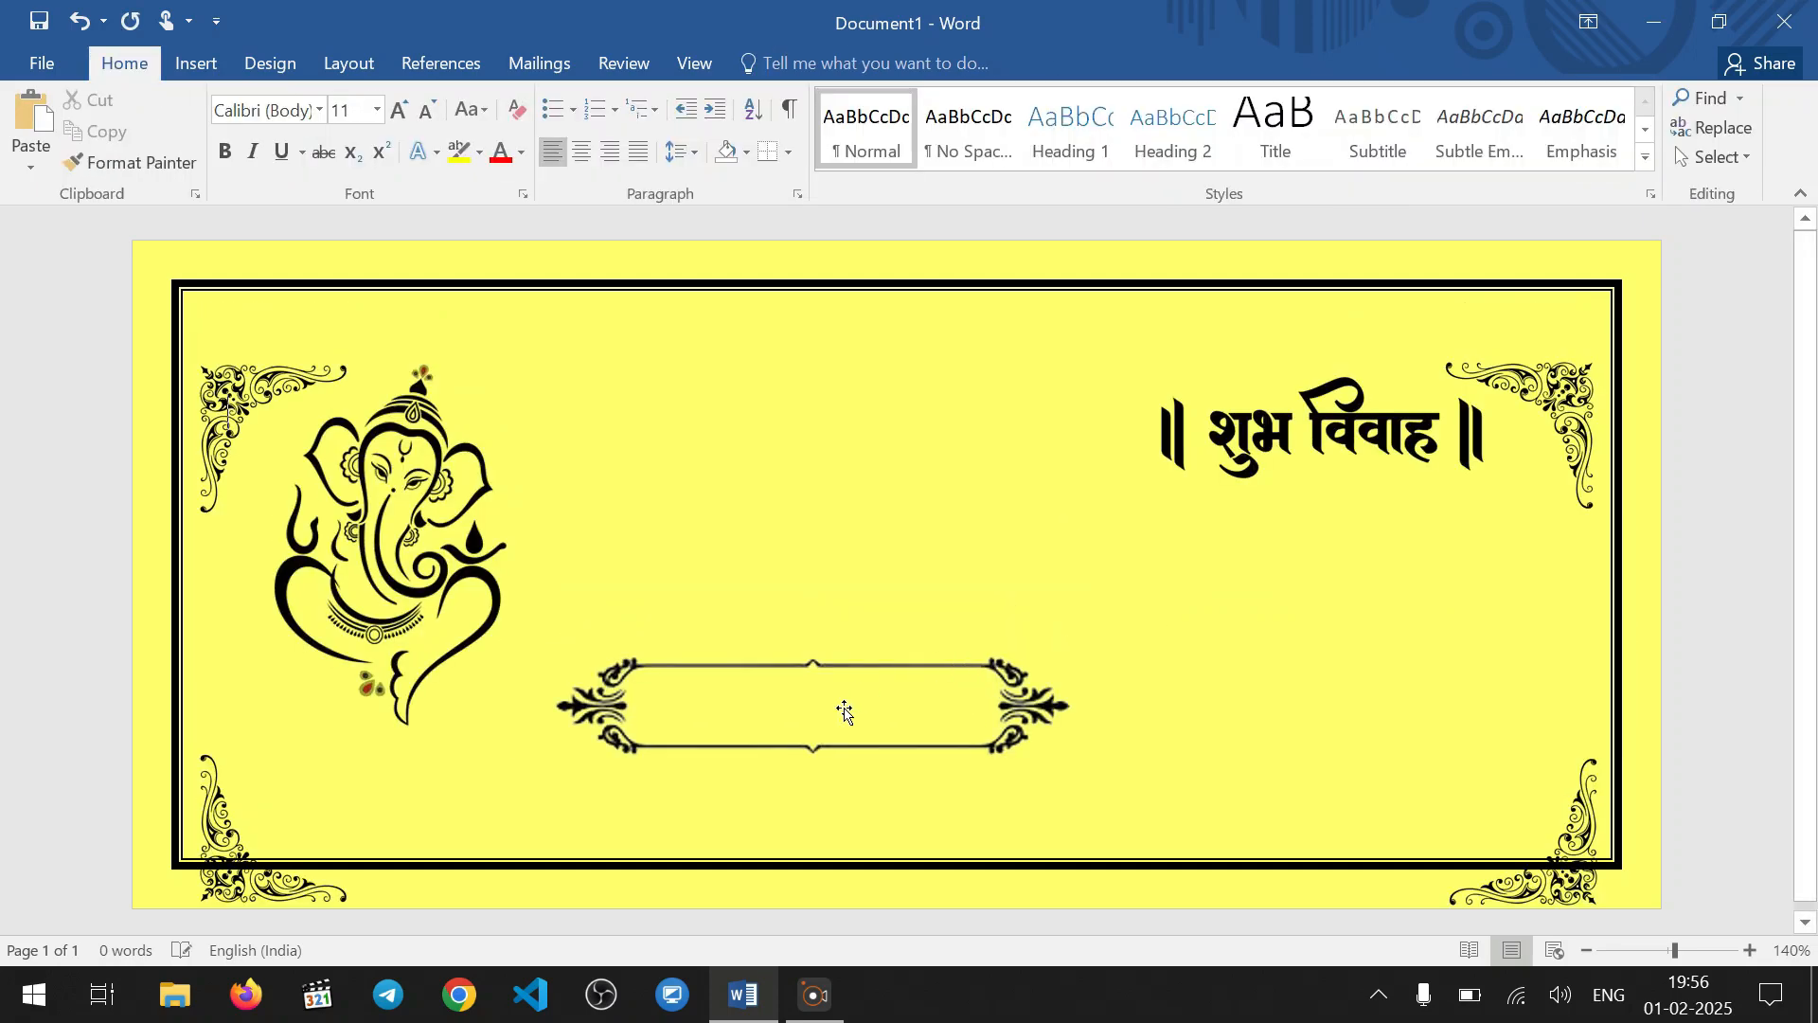
pyautogui.click(846, 712)
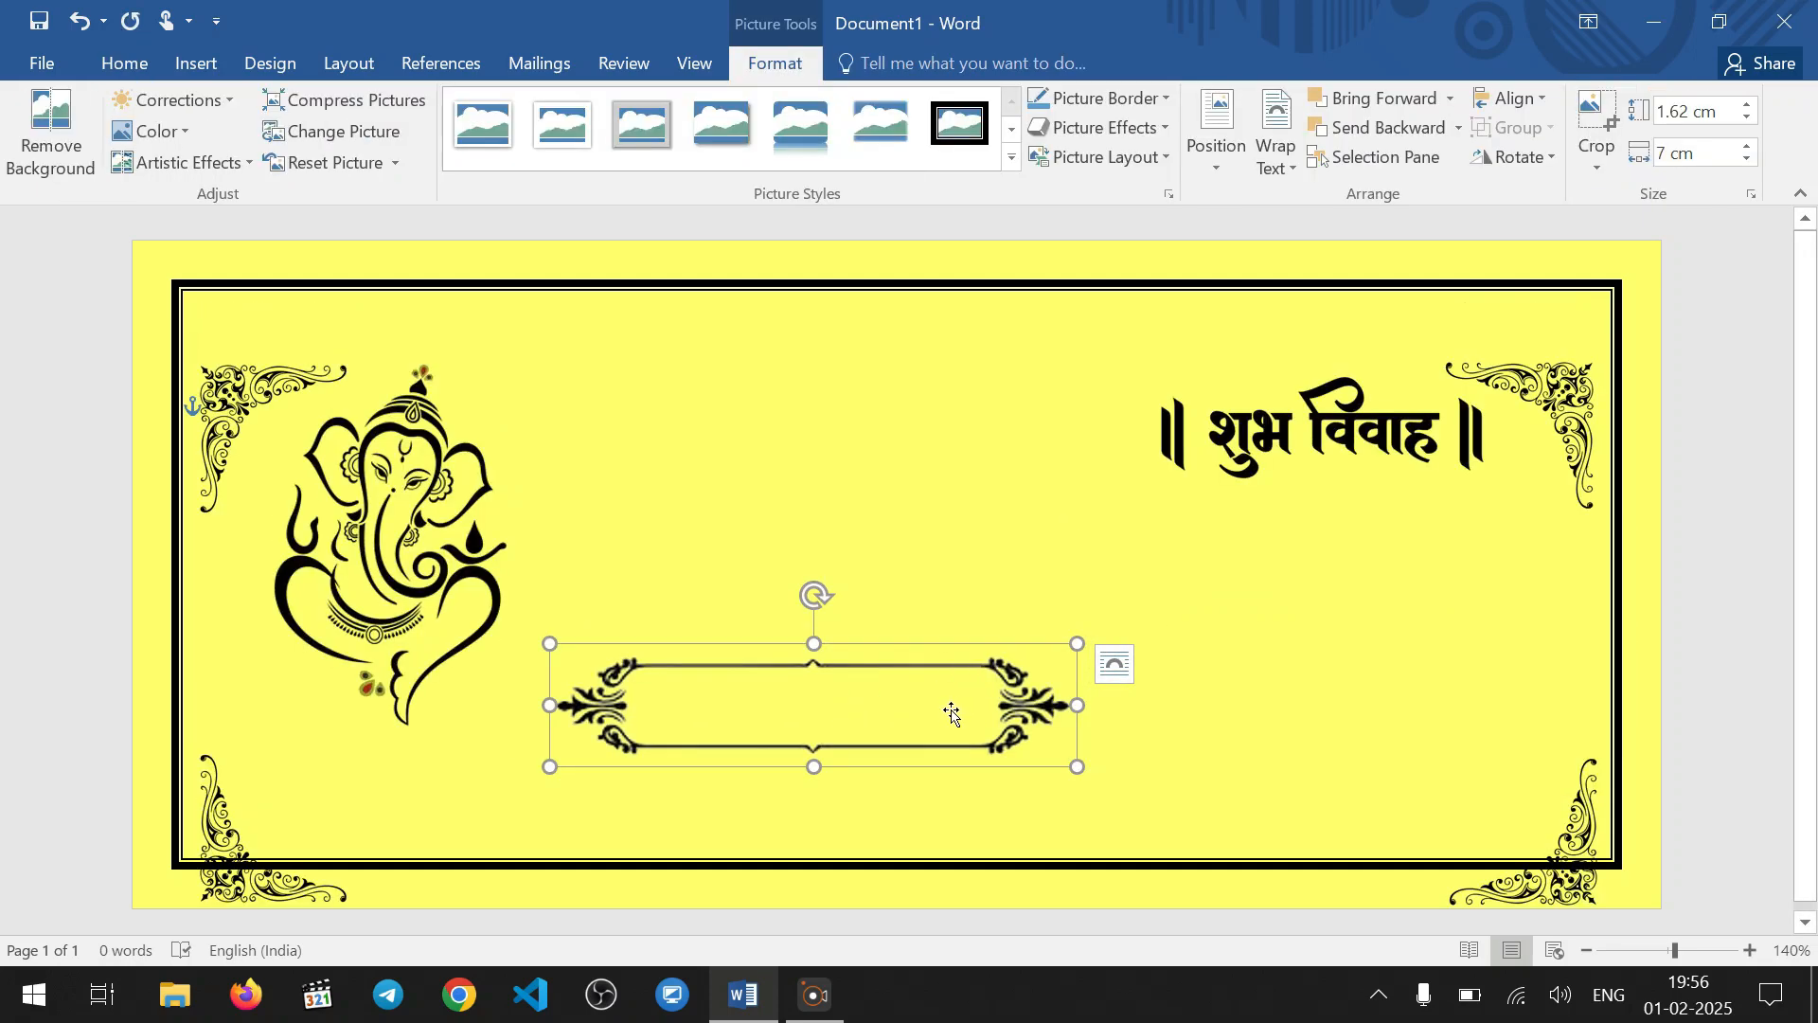
pyautogui.moveTo(939, 698); pyautogui.dragTo(1050, 491)
# Nudge the lower corner ornament group back up so it sits just inside the border's lower corners
pyautogui.click(1508, 838)
pyautogui.click(1412, 787)
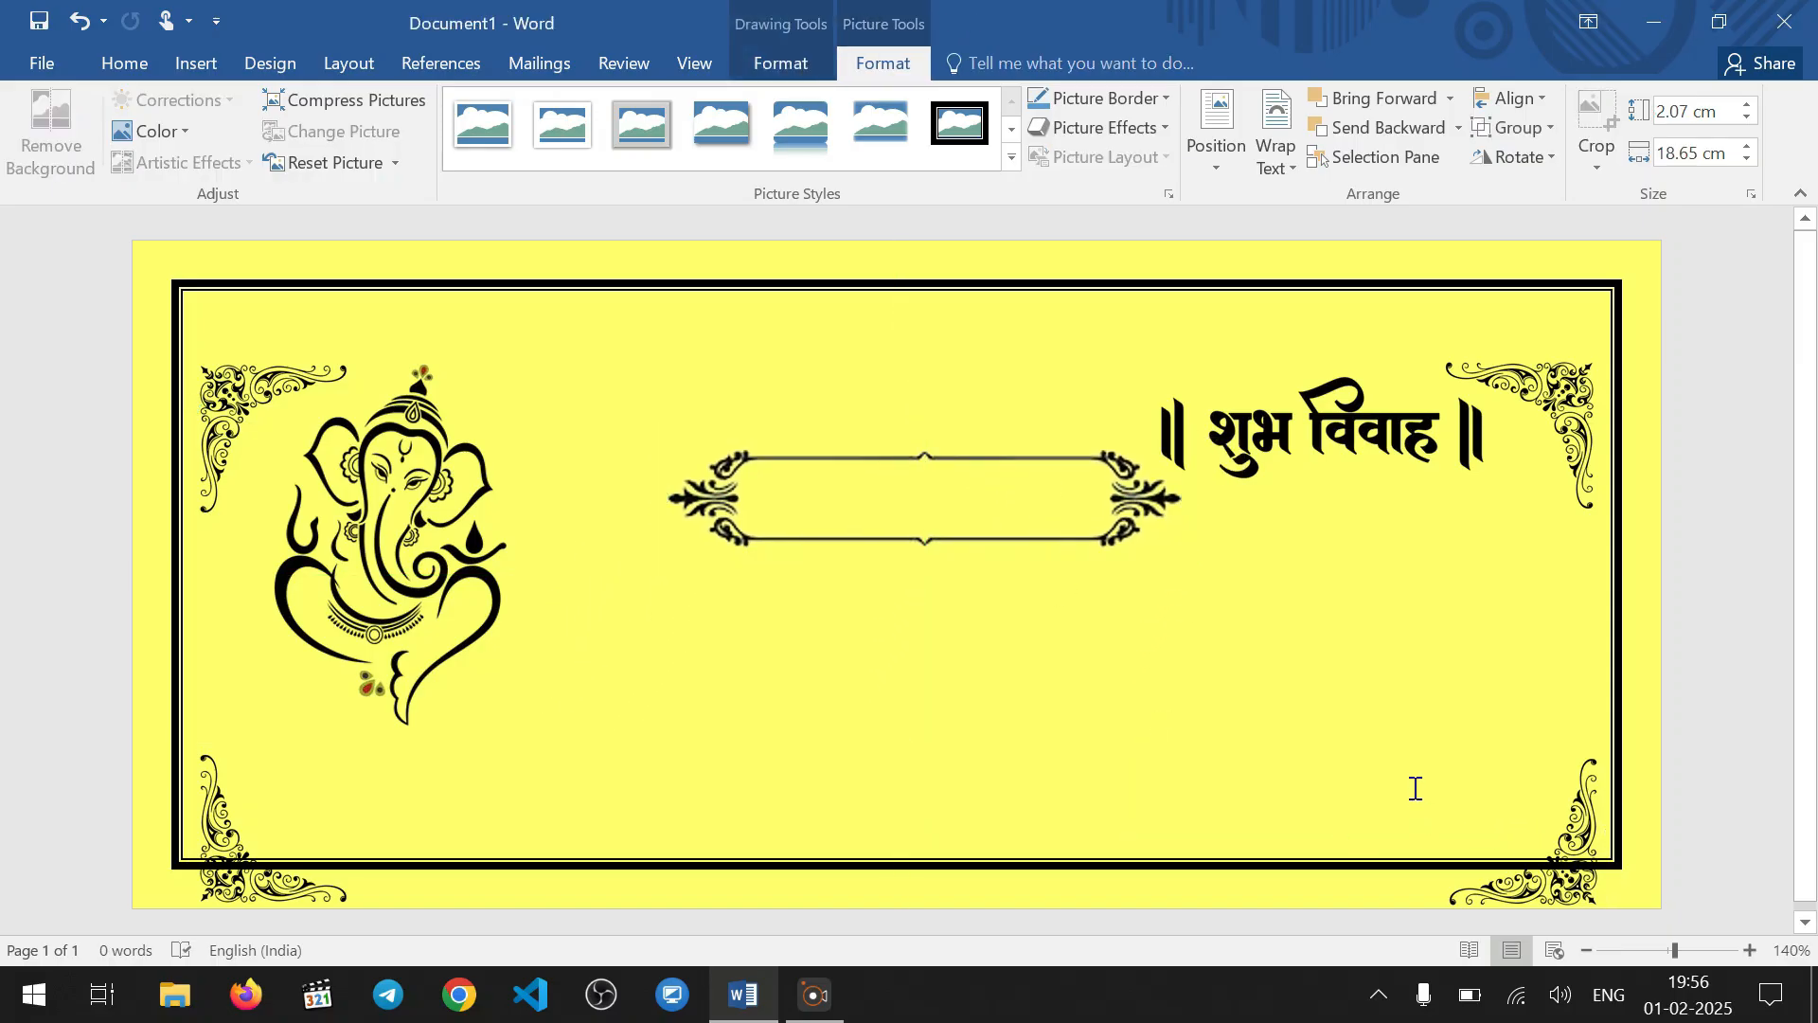
pyautogui.click(1549, 820)
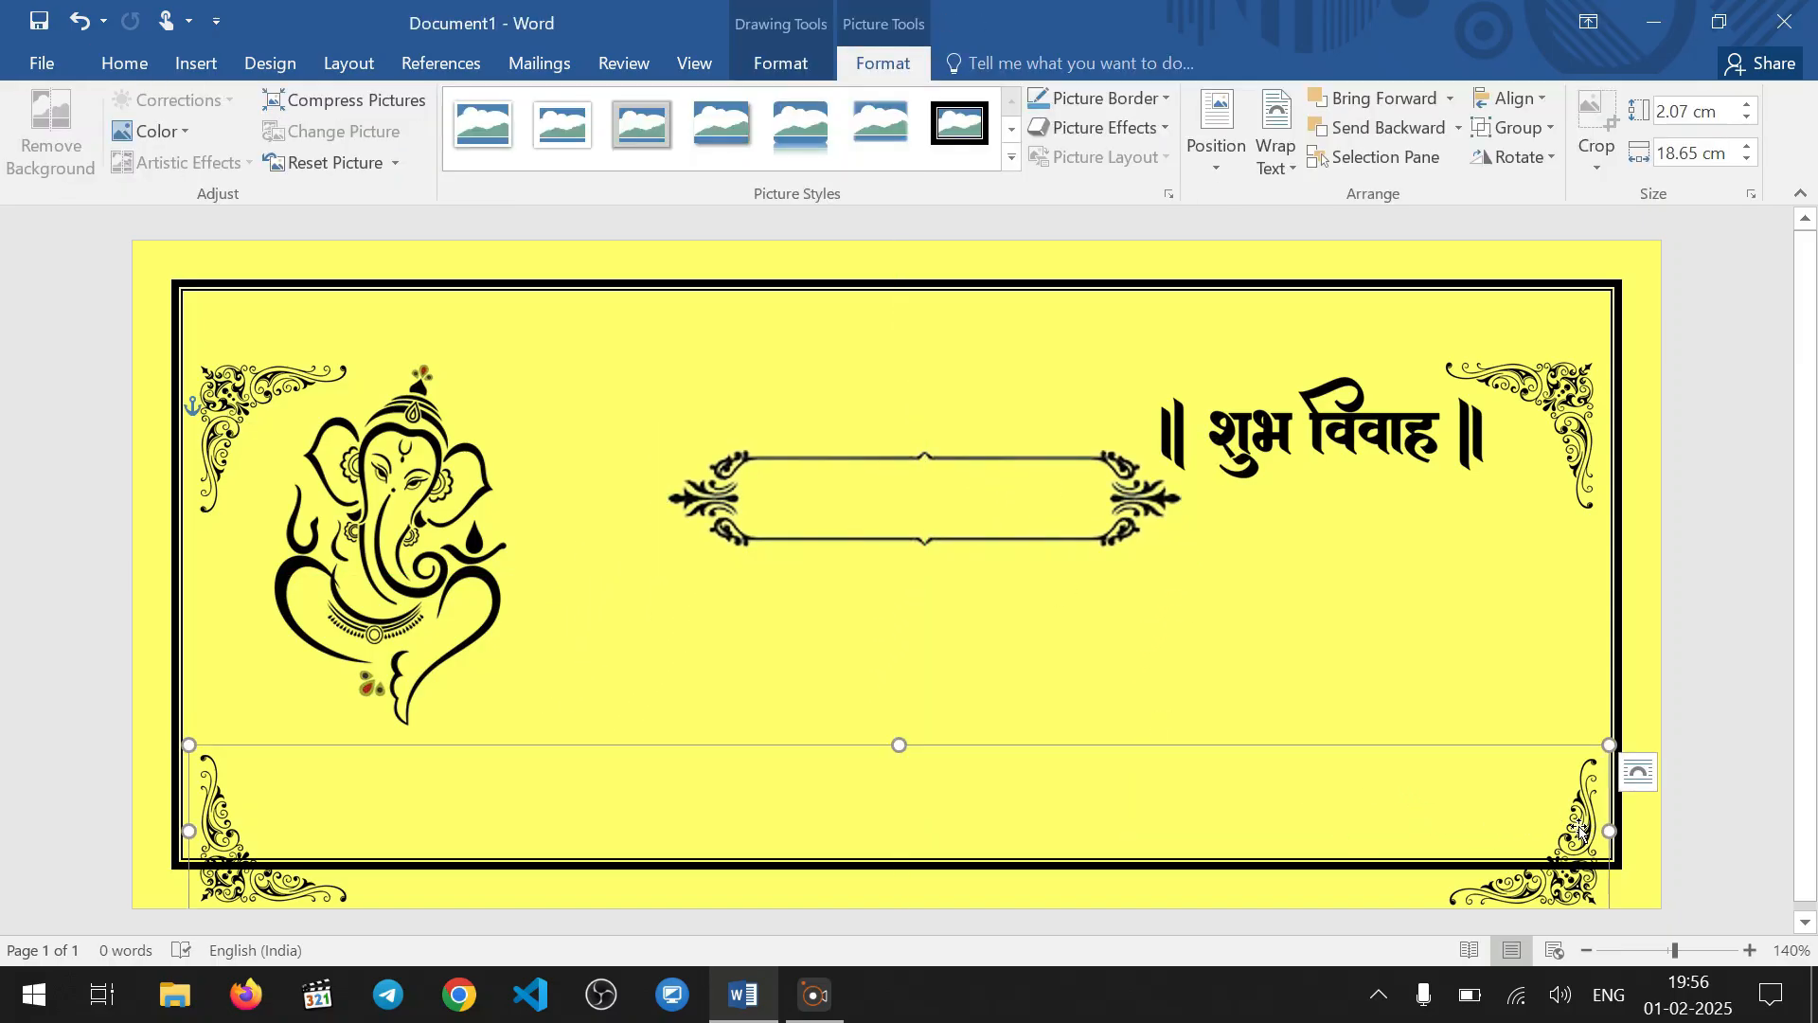
pyautogui.press('Up')
pyautogui.press('Up')
pyautogui.press('Up')
pyautogui.press('Up')
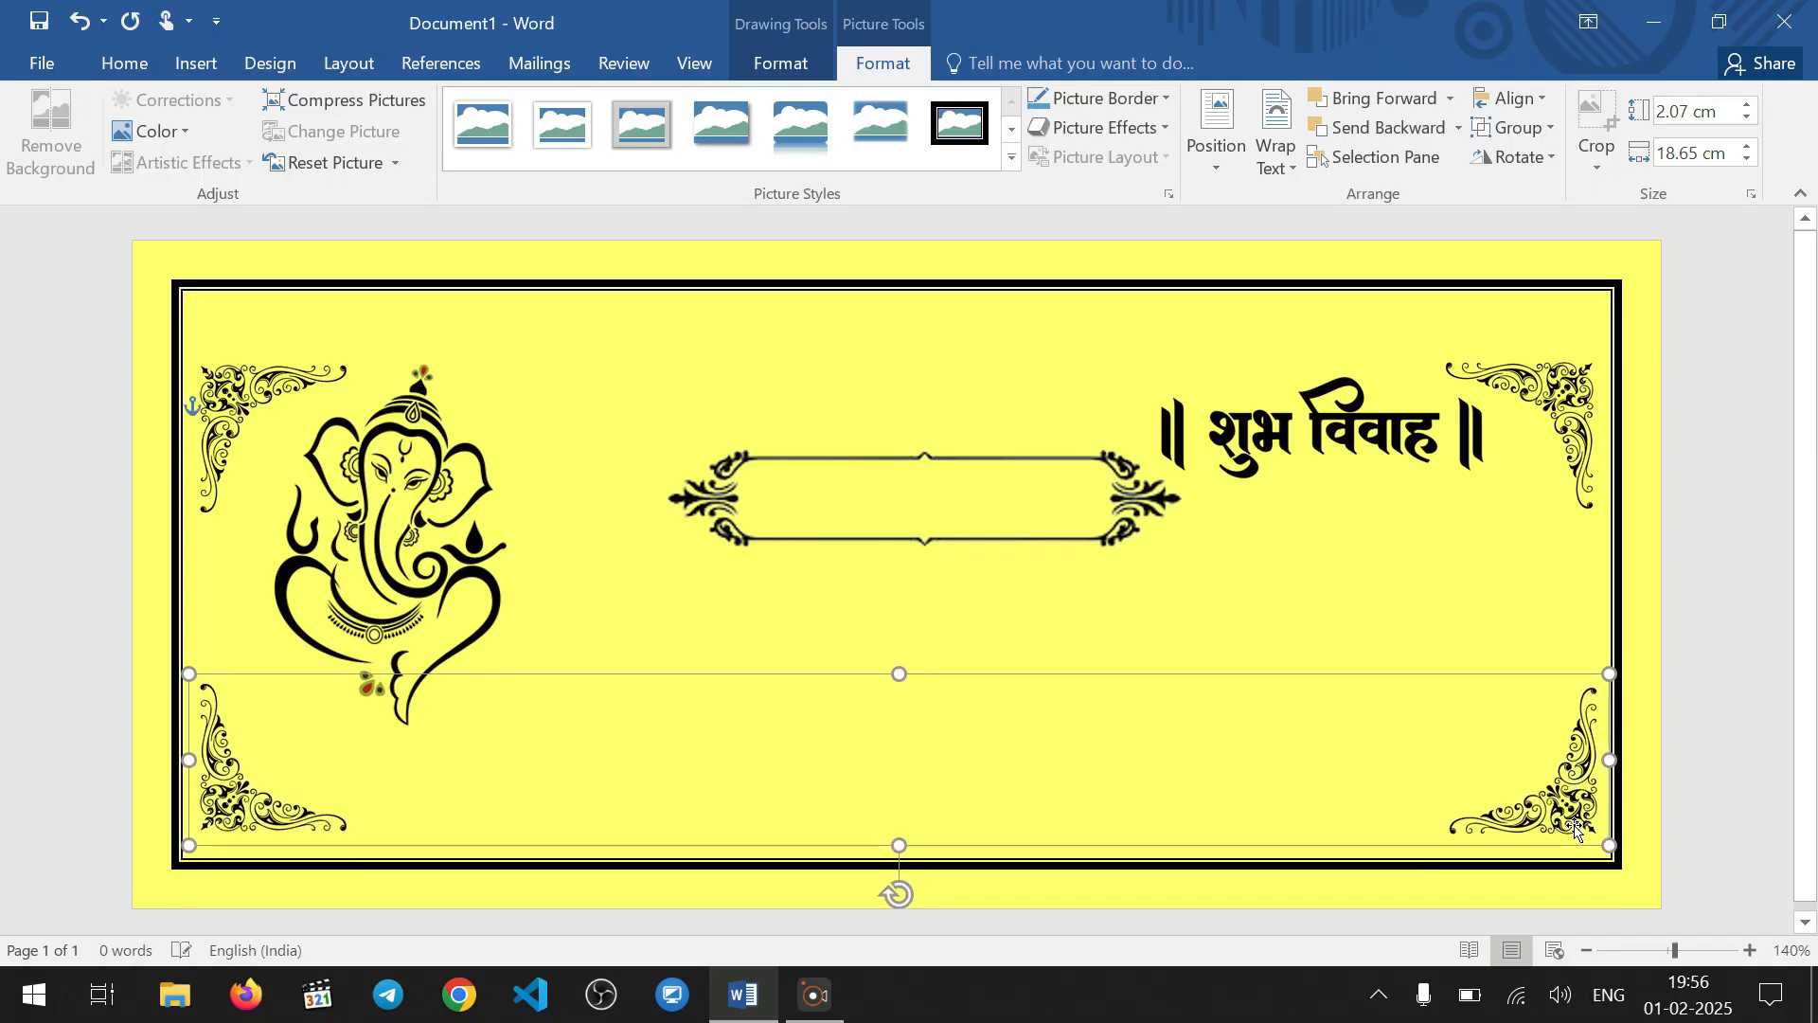
pyautogui.press('Down')
pyautogui.press('Down')
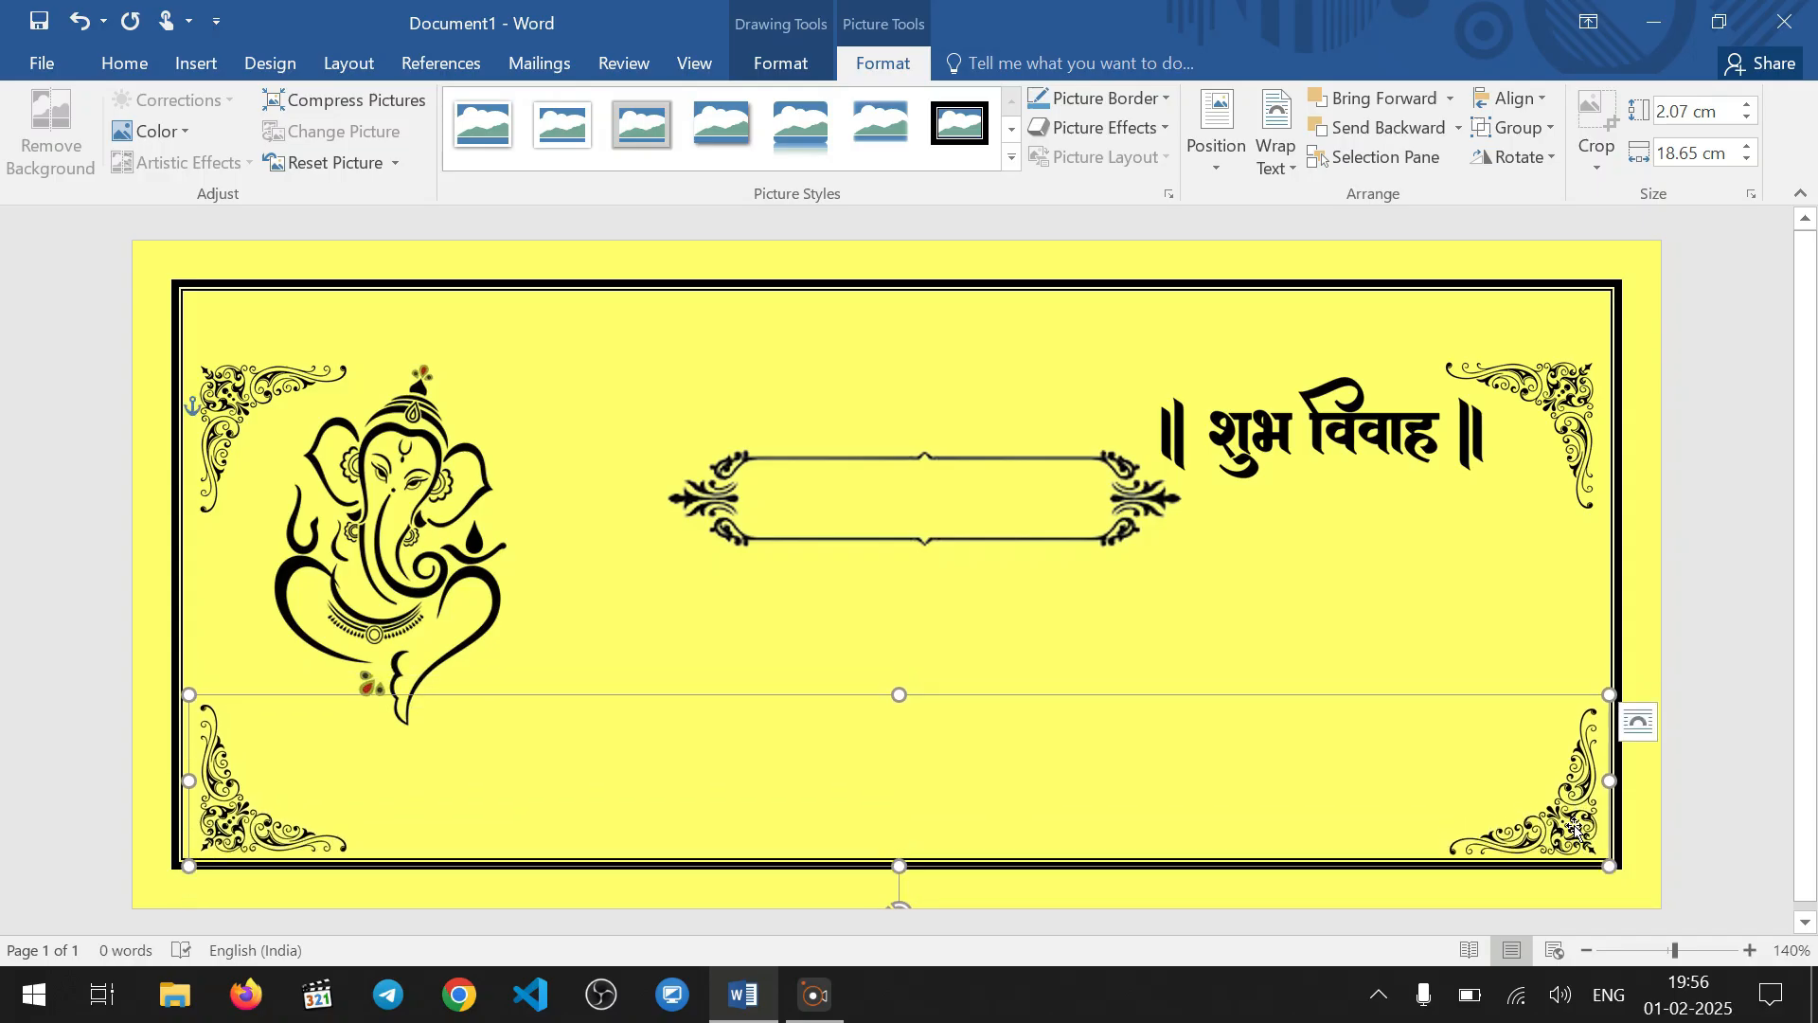
pyautogui.press('Up')
pyautogui.press('Up')
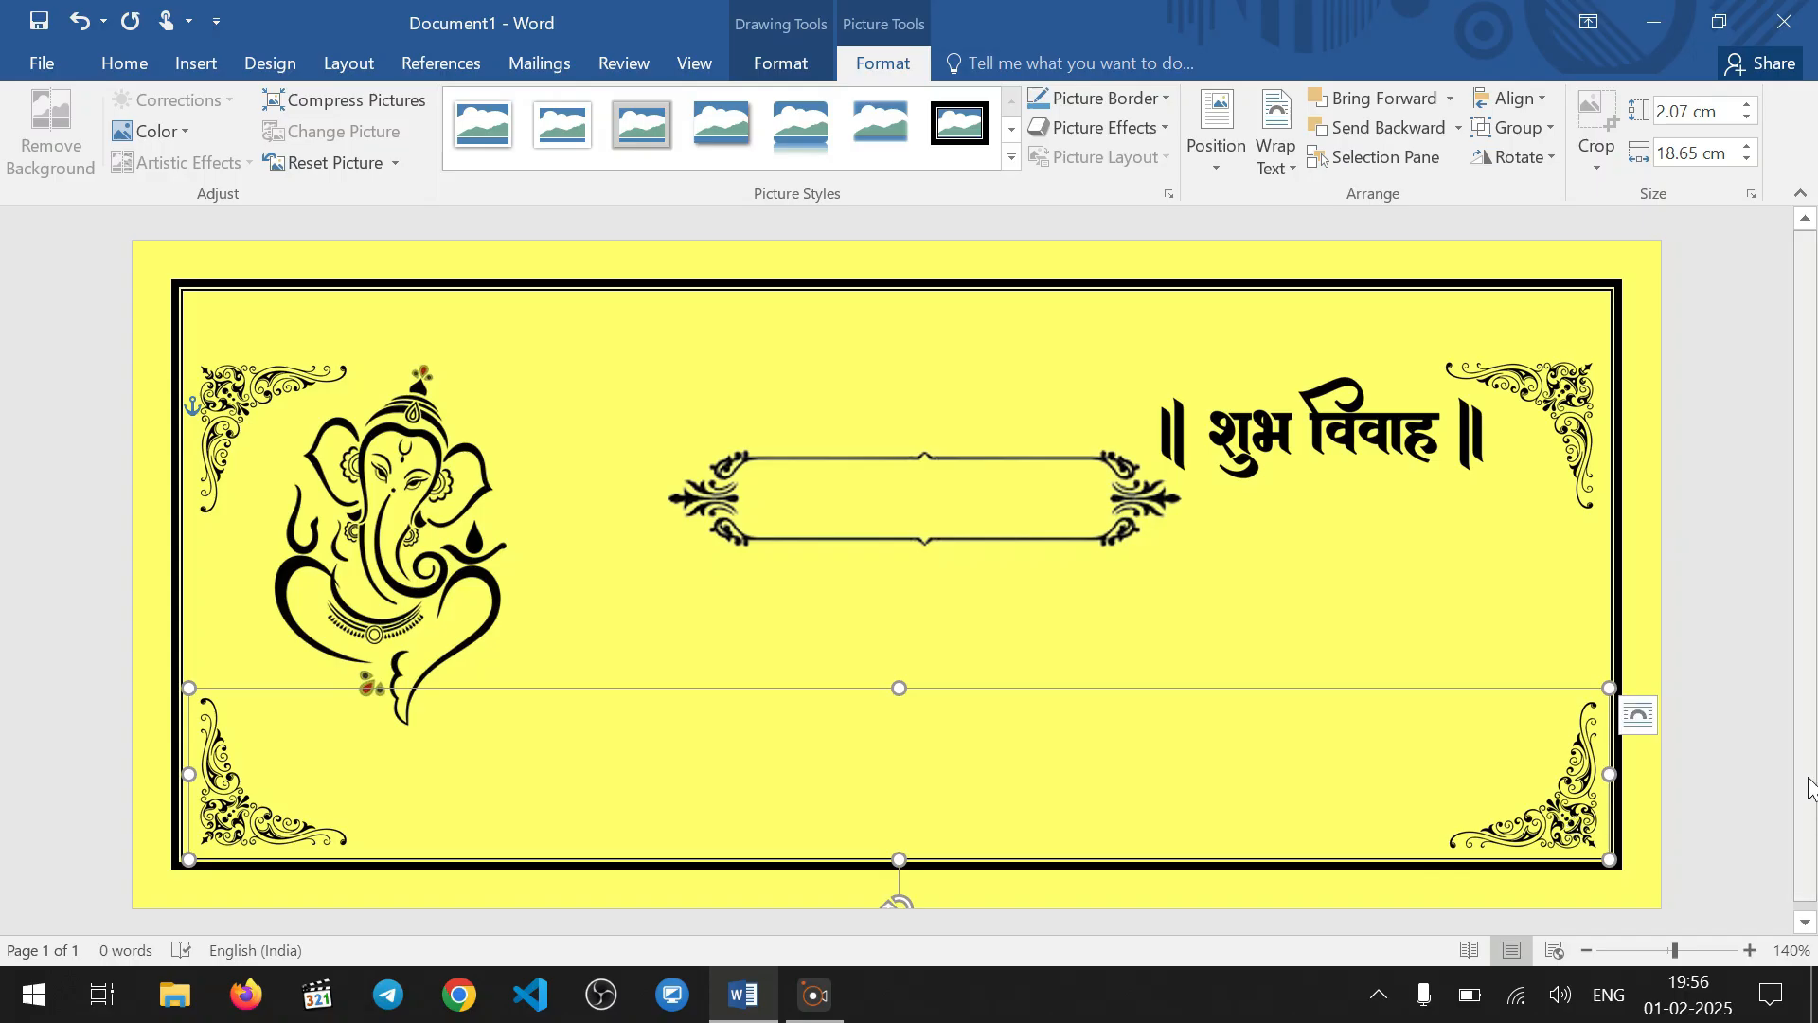
# Shrink the ornamental frame proportionally to about two-thirds of its width
pyautogui.click(1043, 492)
pyautogui.click(1090, 527)
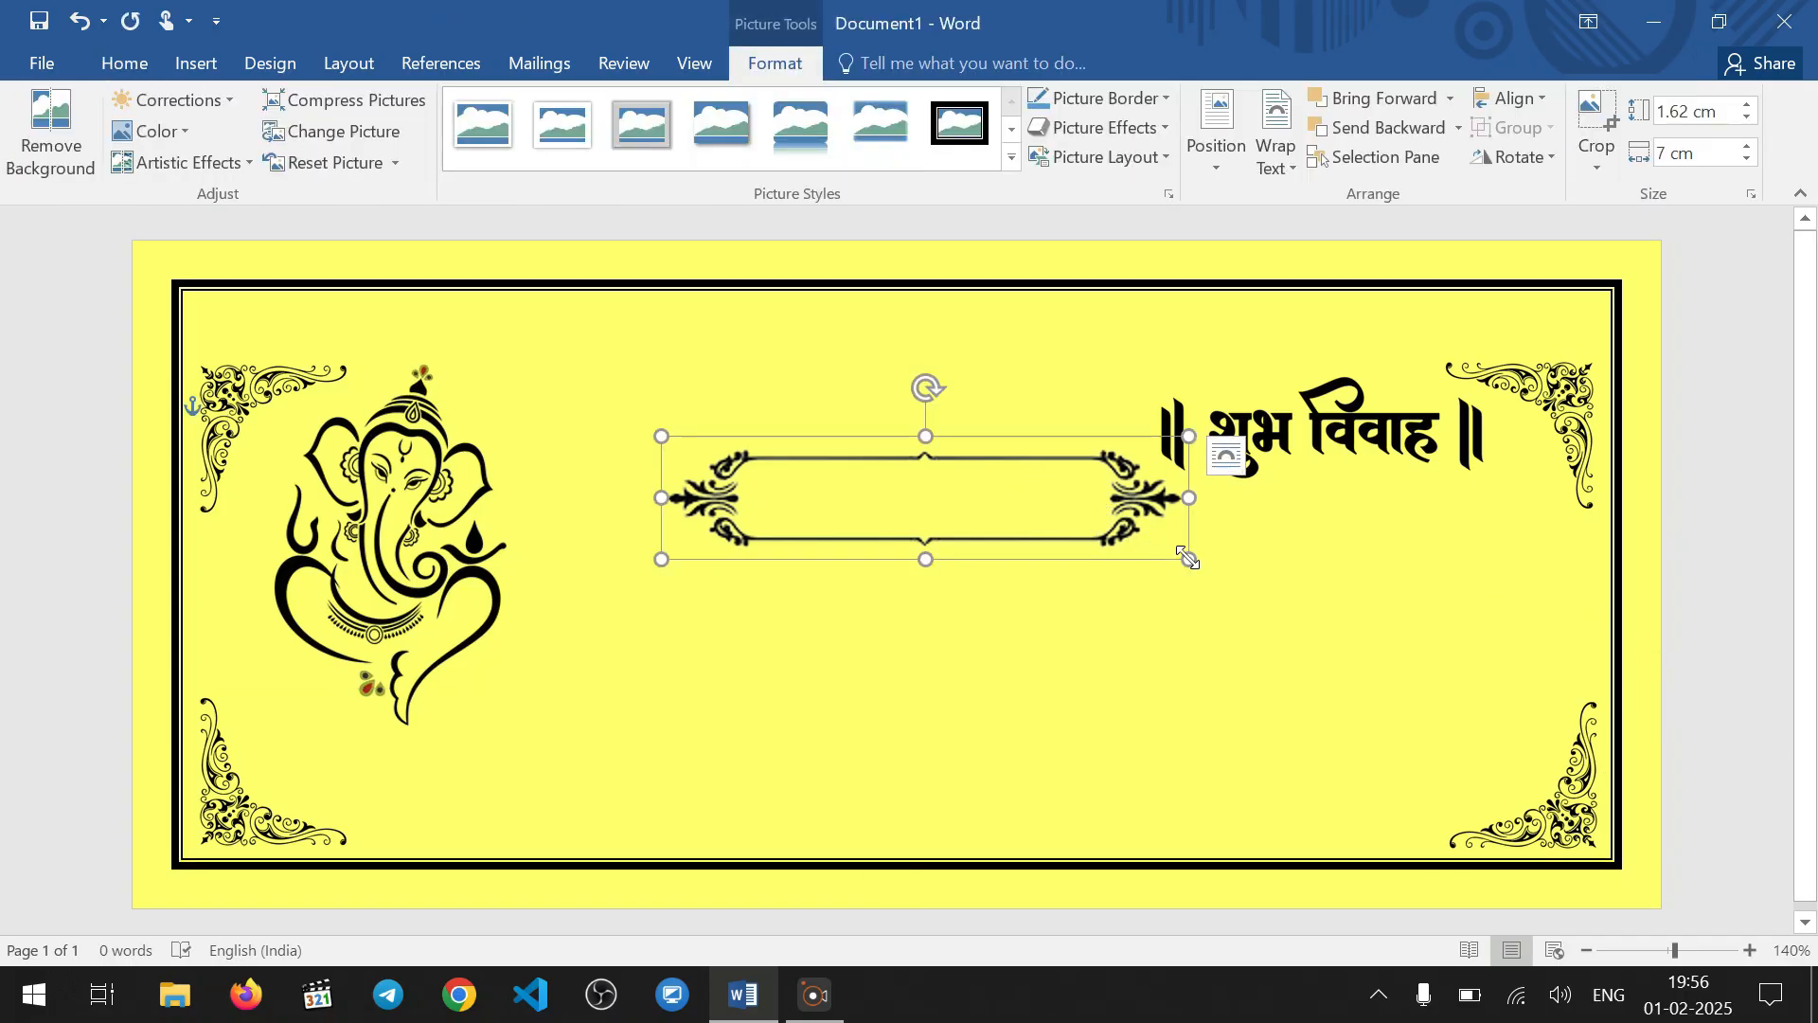
pyautogui.moveTo(1189, 558); pyautogui.dragTo(1029, 520)
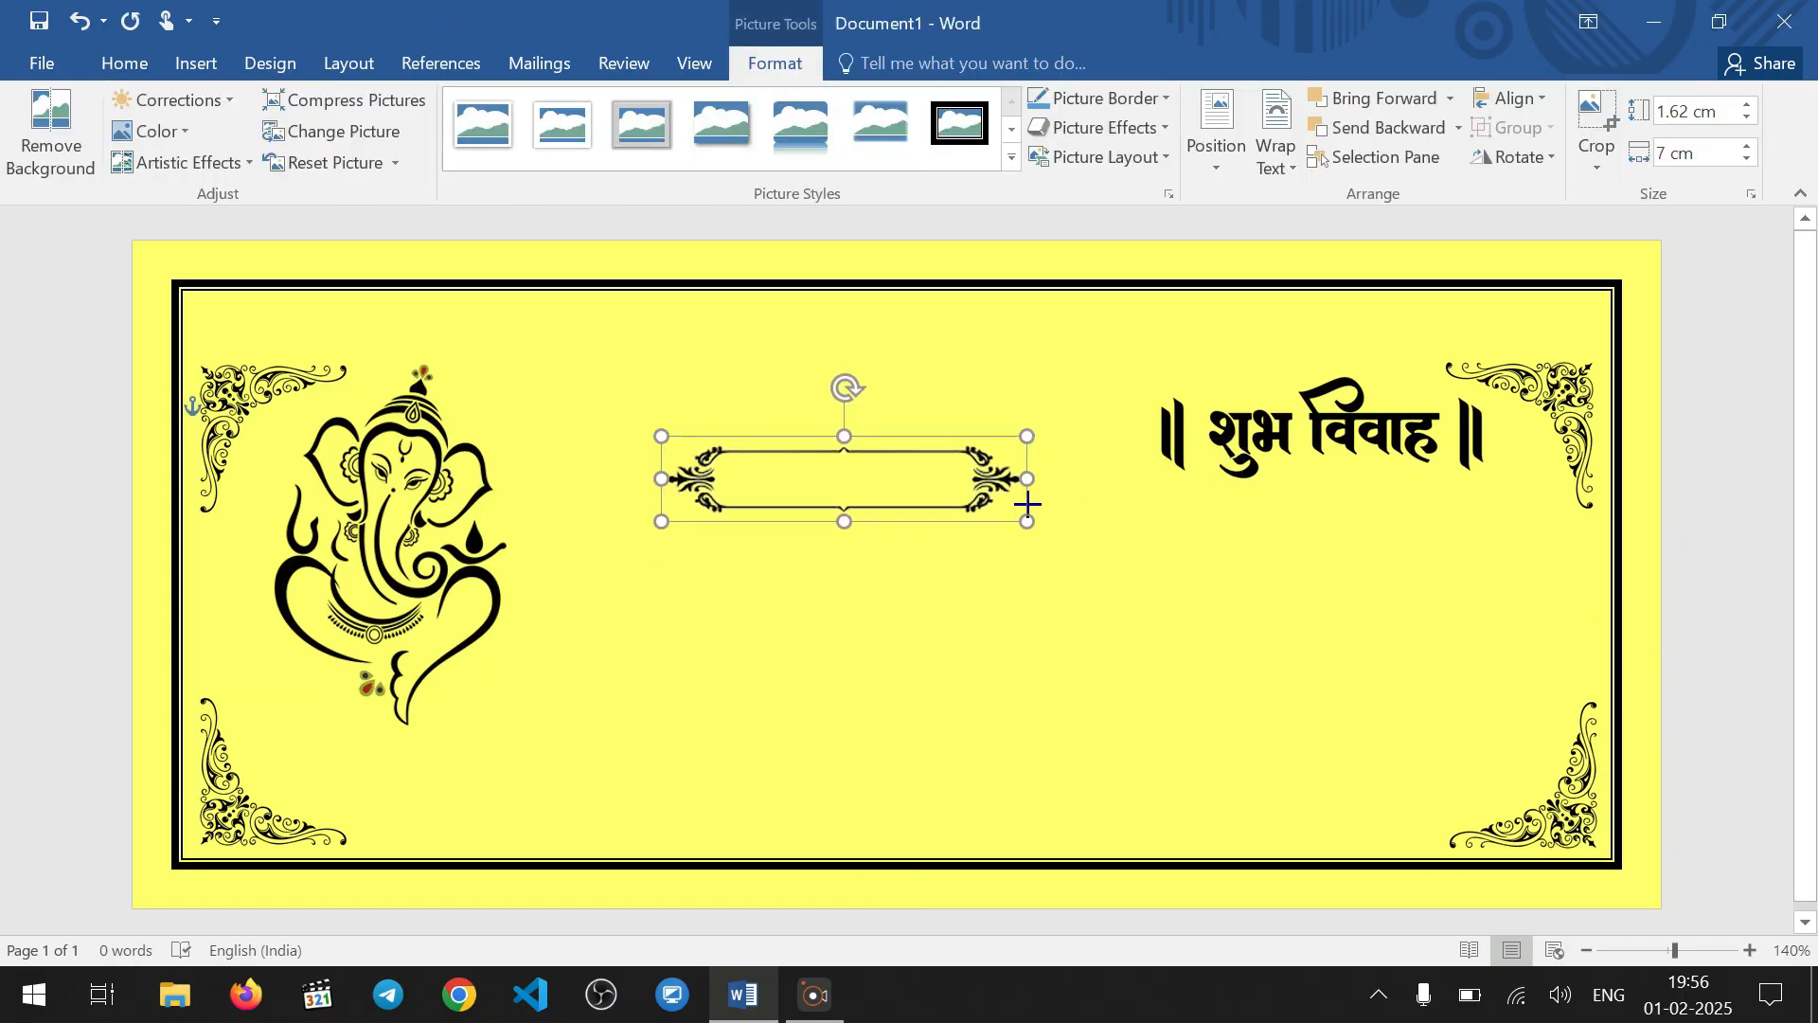
# Move the upper corner ornament group up so it sits just inside the border's upper corners
pyautogui.moveTo(1519, 453); pyautogui.dragTo(1504, 334)
pyautogui.moveTo(1557, 398); pyautogui.dragTo(1564, 344)
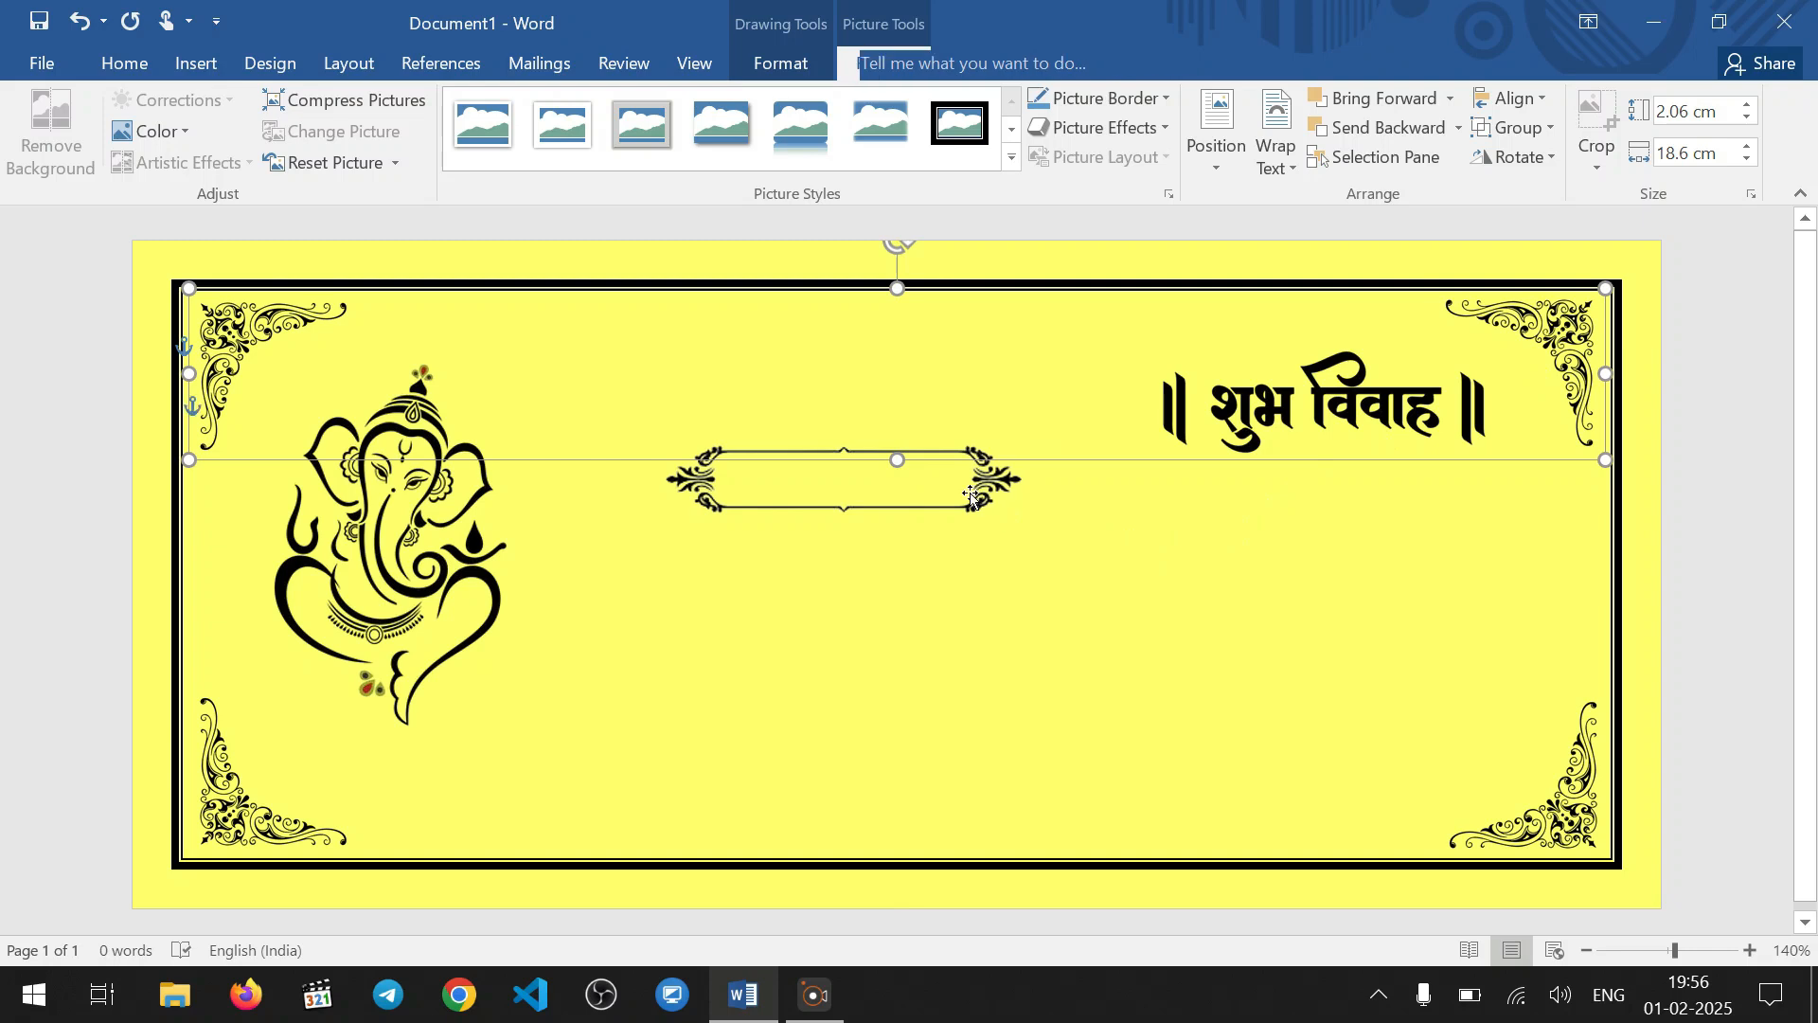
pyautogui.click(1021, 503)
# Move the शुभ विवाह heading up near the card's upper-right corner and place the ornamental frame directly beneath it
pyautogui.click(1378, 398)
pyautogui.moveTo(1373, 396); pyautogui.dragTo(1368, 387)
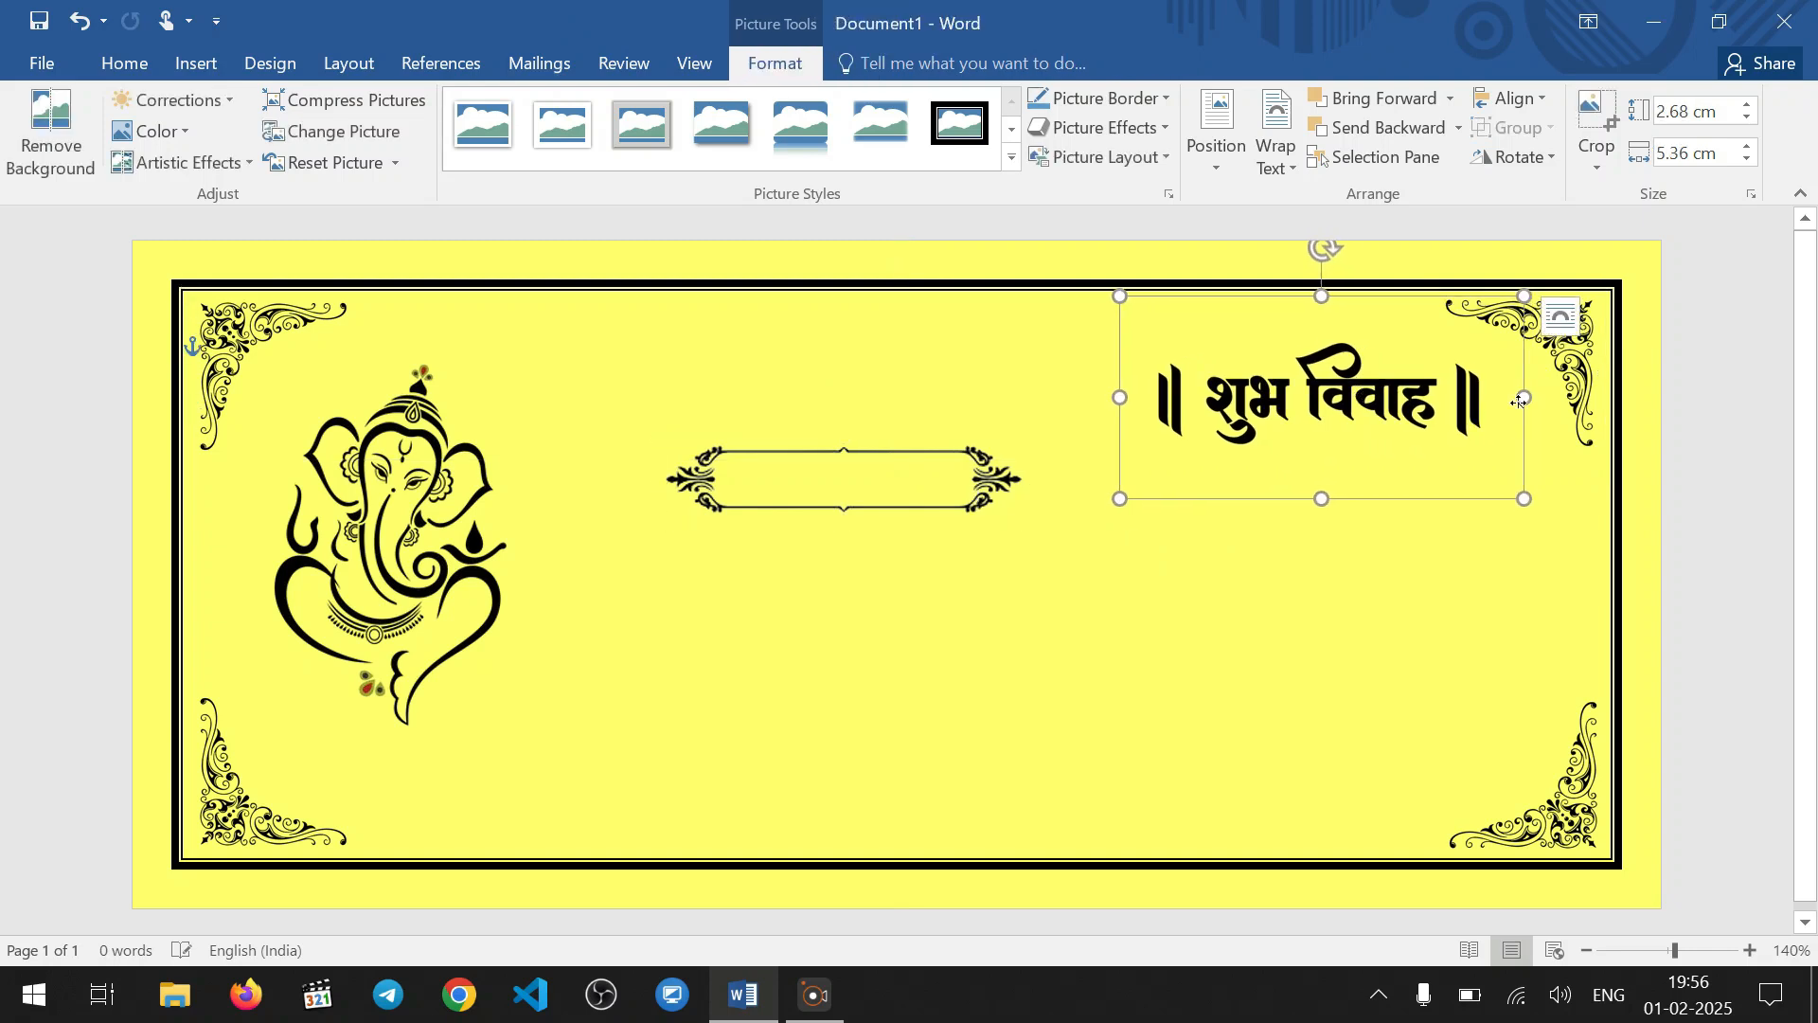
pyautogui.click(976, 494)
pyautogui.click(1447, 409)
pyautogui.moveTo(1389, 400); pyautogui.dragTo(1403, 390)
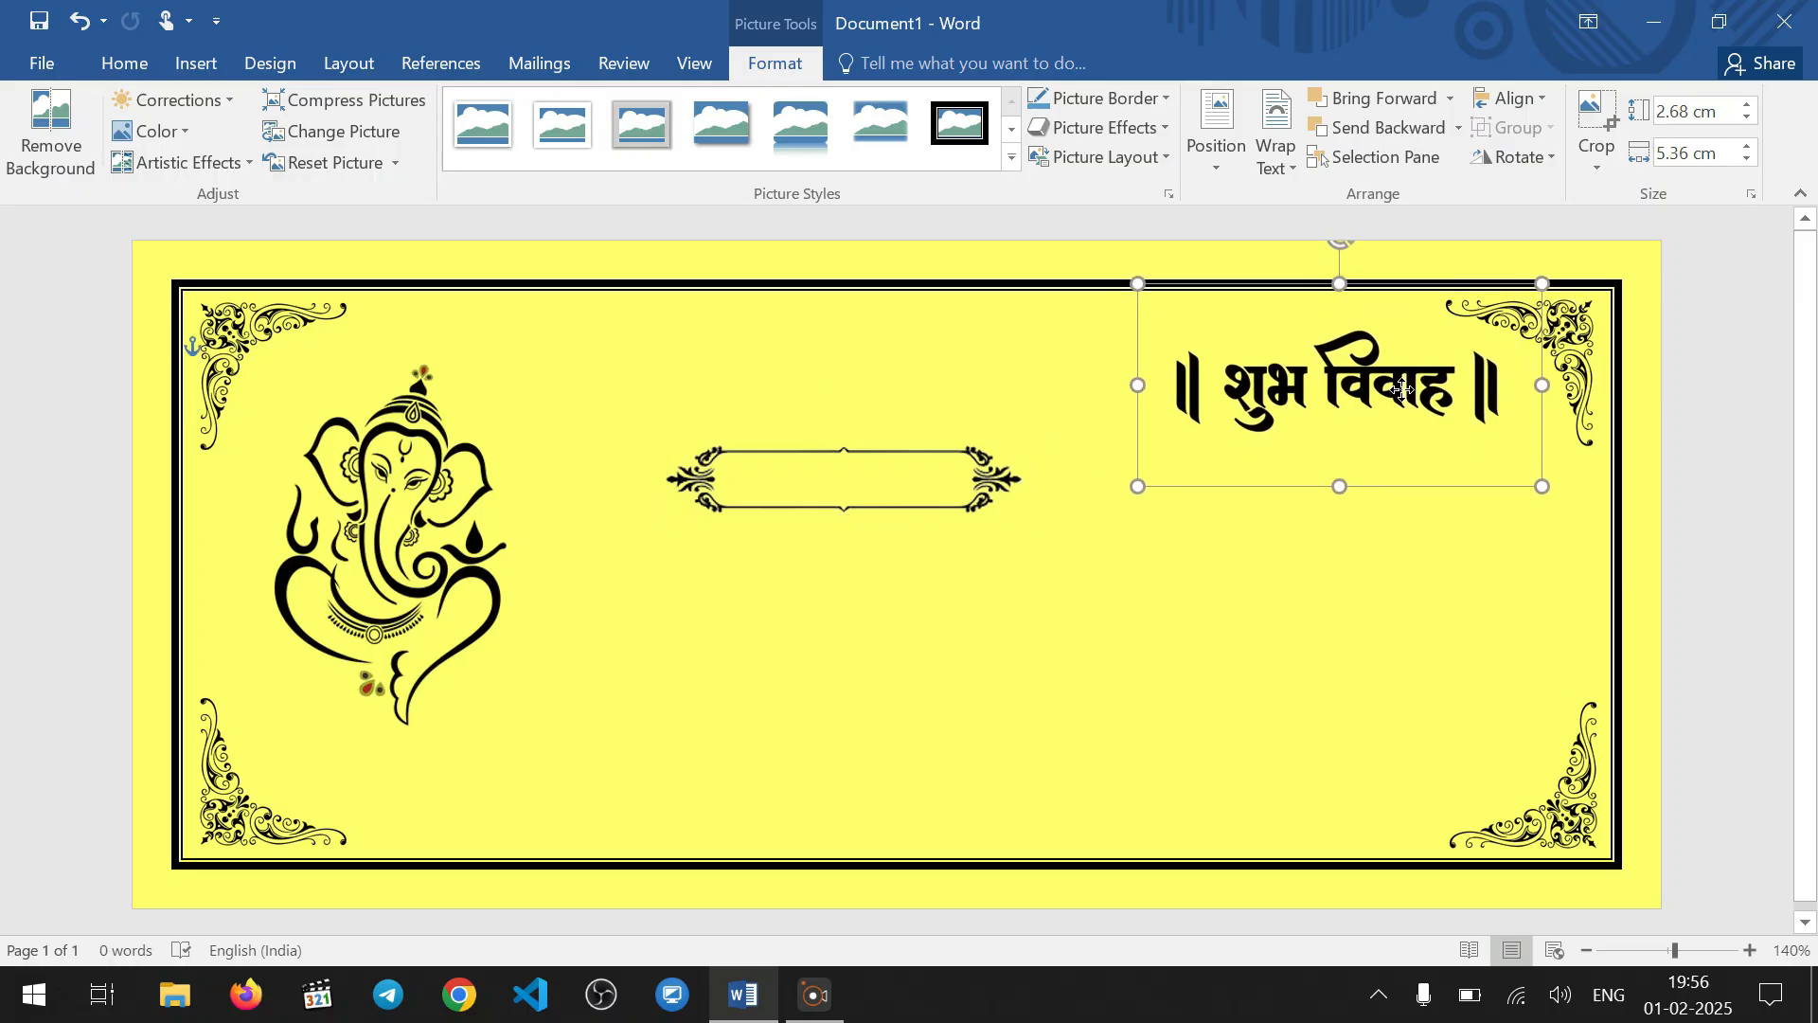
pyautogui.moveTo(926, 475); pyautogui.dragTo(1421, 471)
pyautogui.click(997, 584)
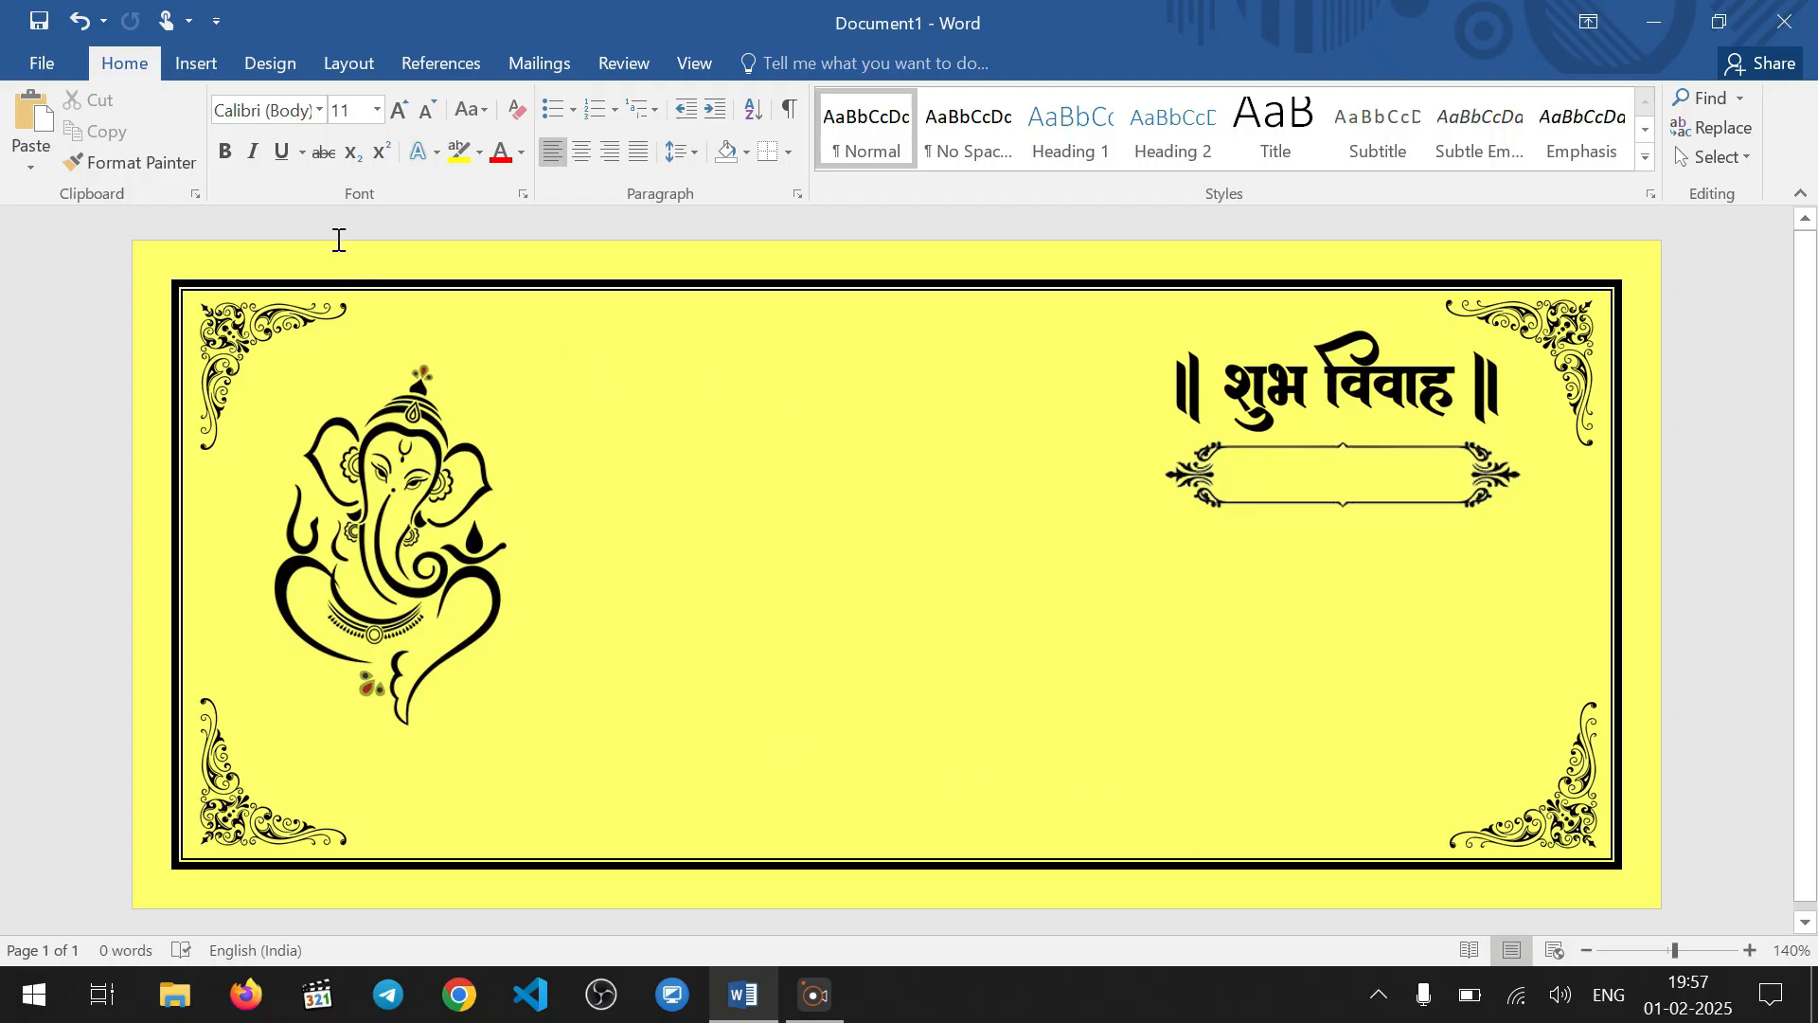
pyautogui.click(197, 60)
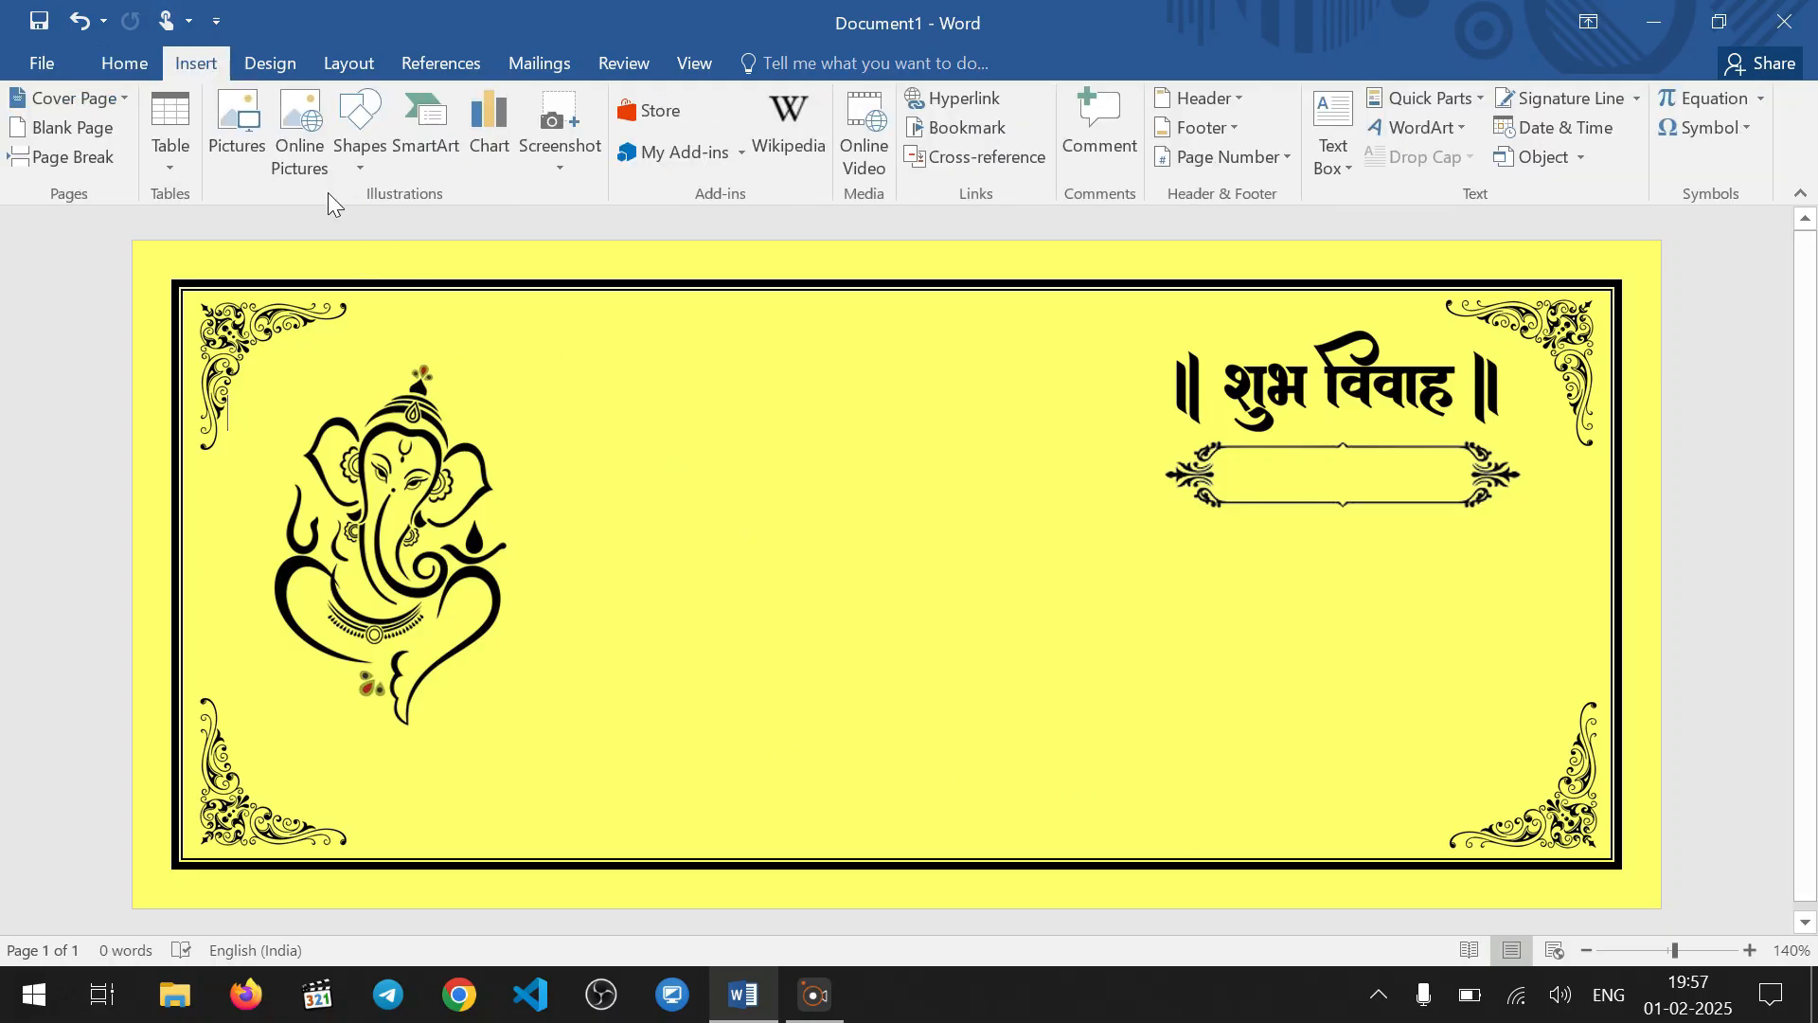
pyautogui.click(242, 147)
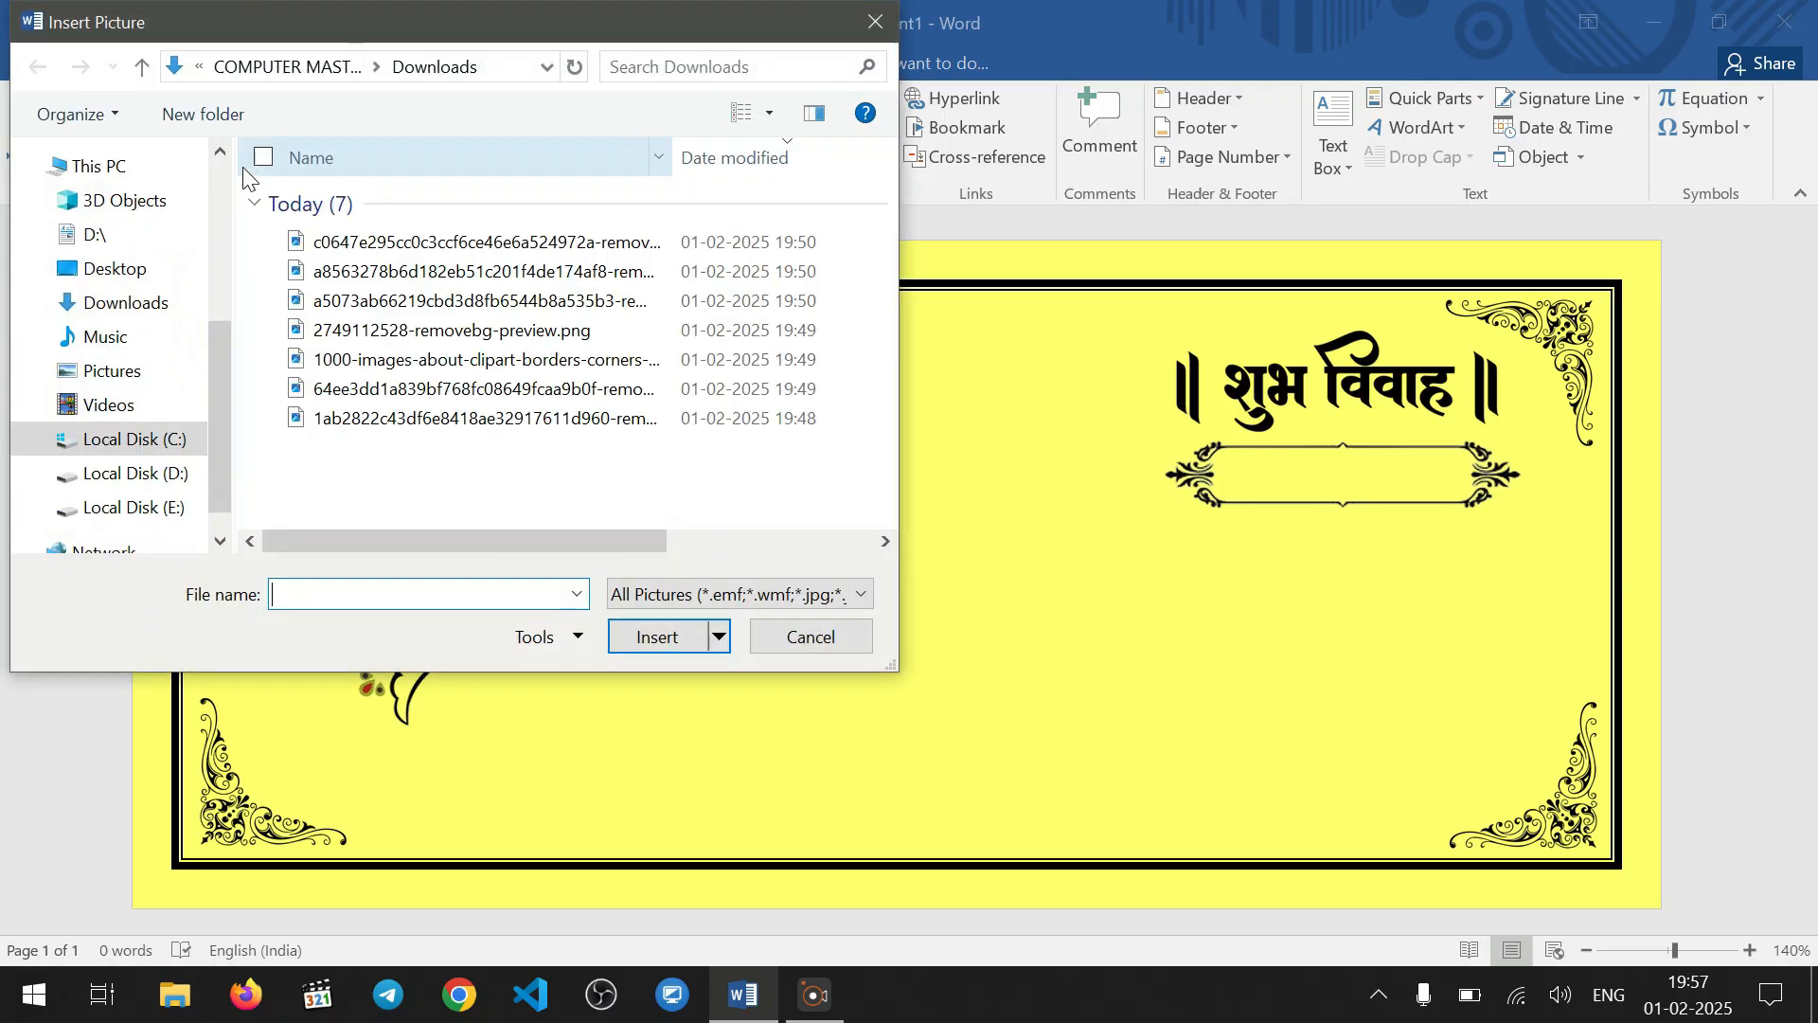
pyautogui.click(126, 302)
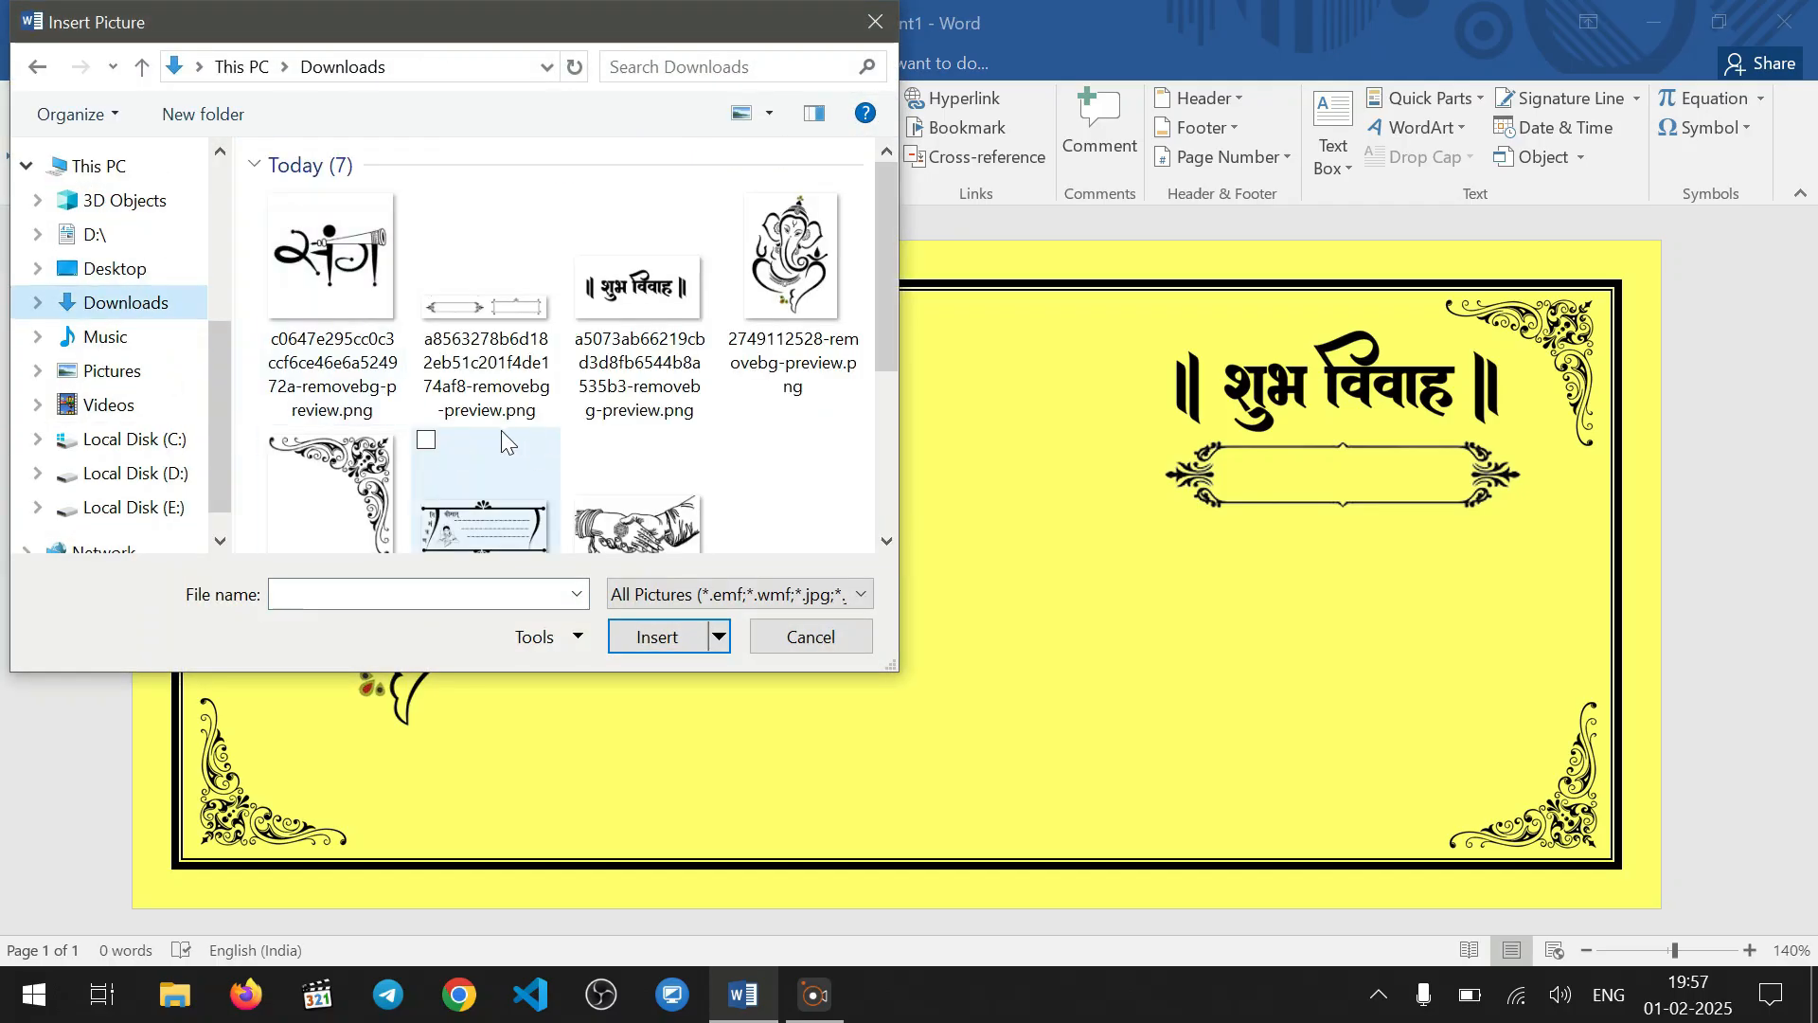
pyautogui.click(480, 521)
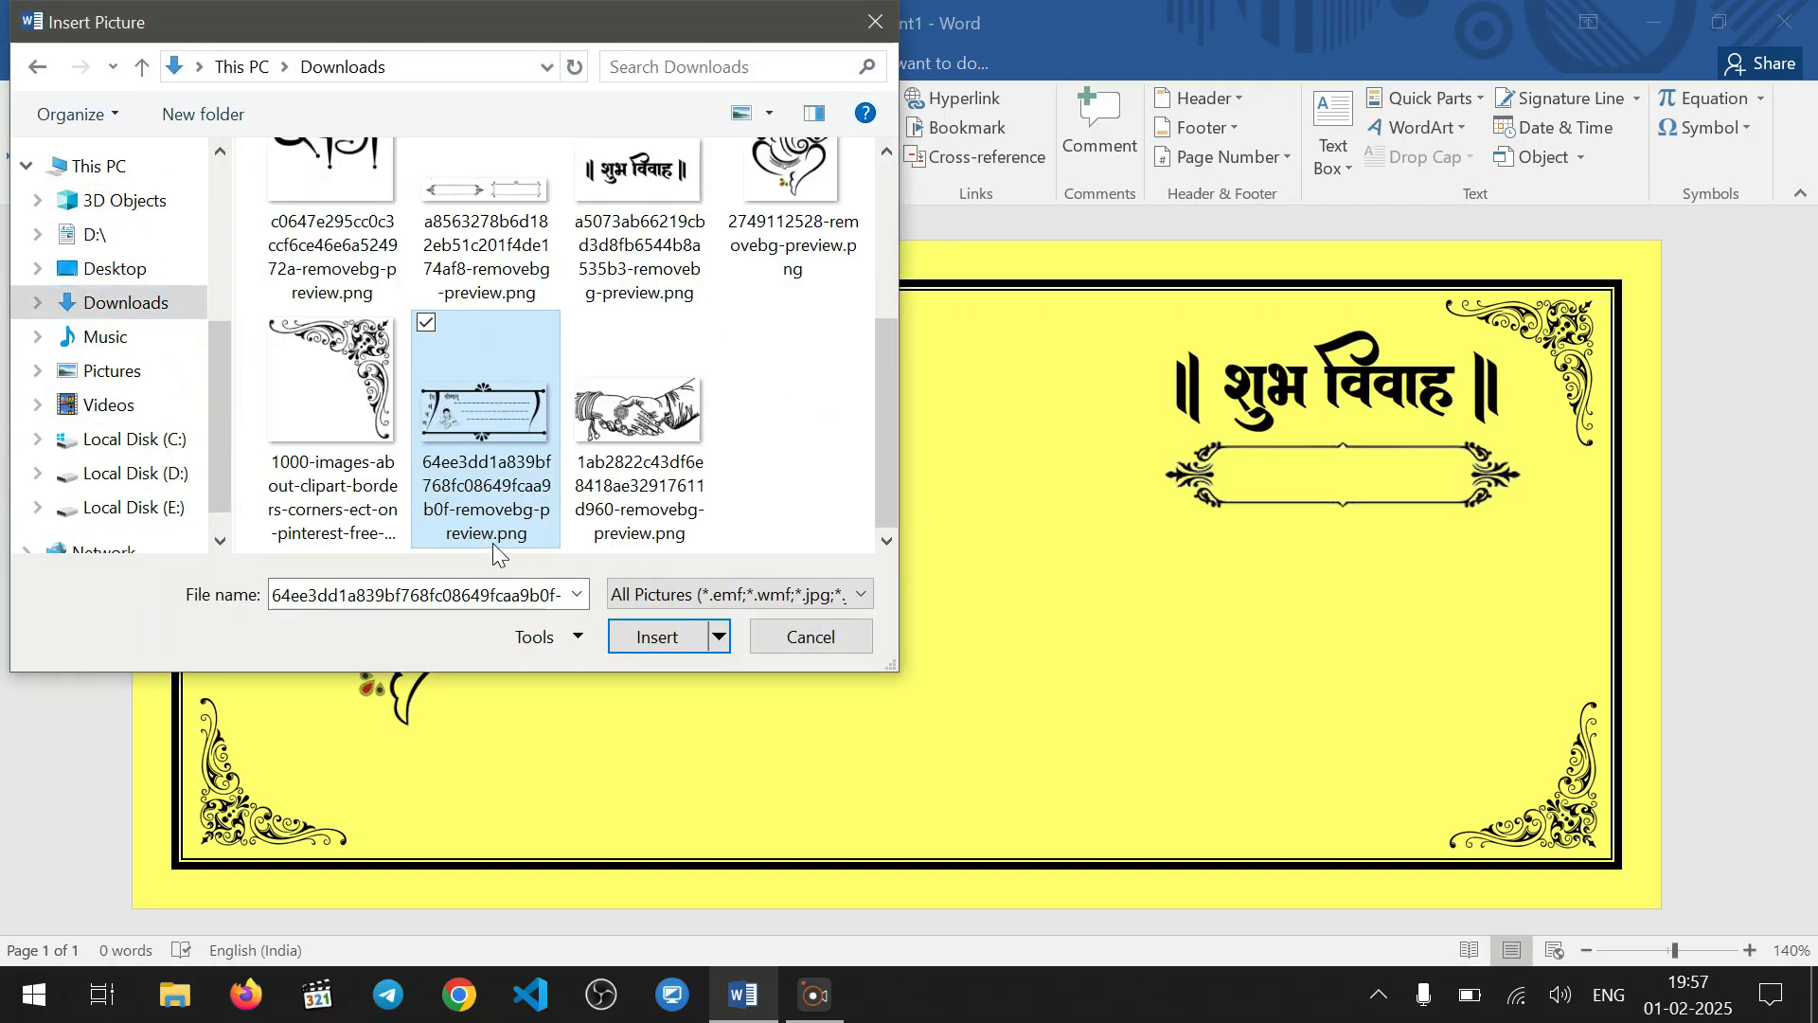
pyautogui.click(657, 636)
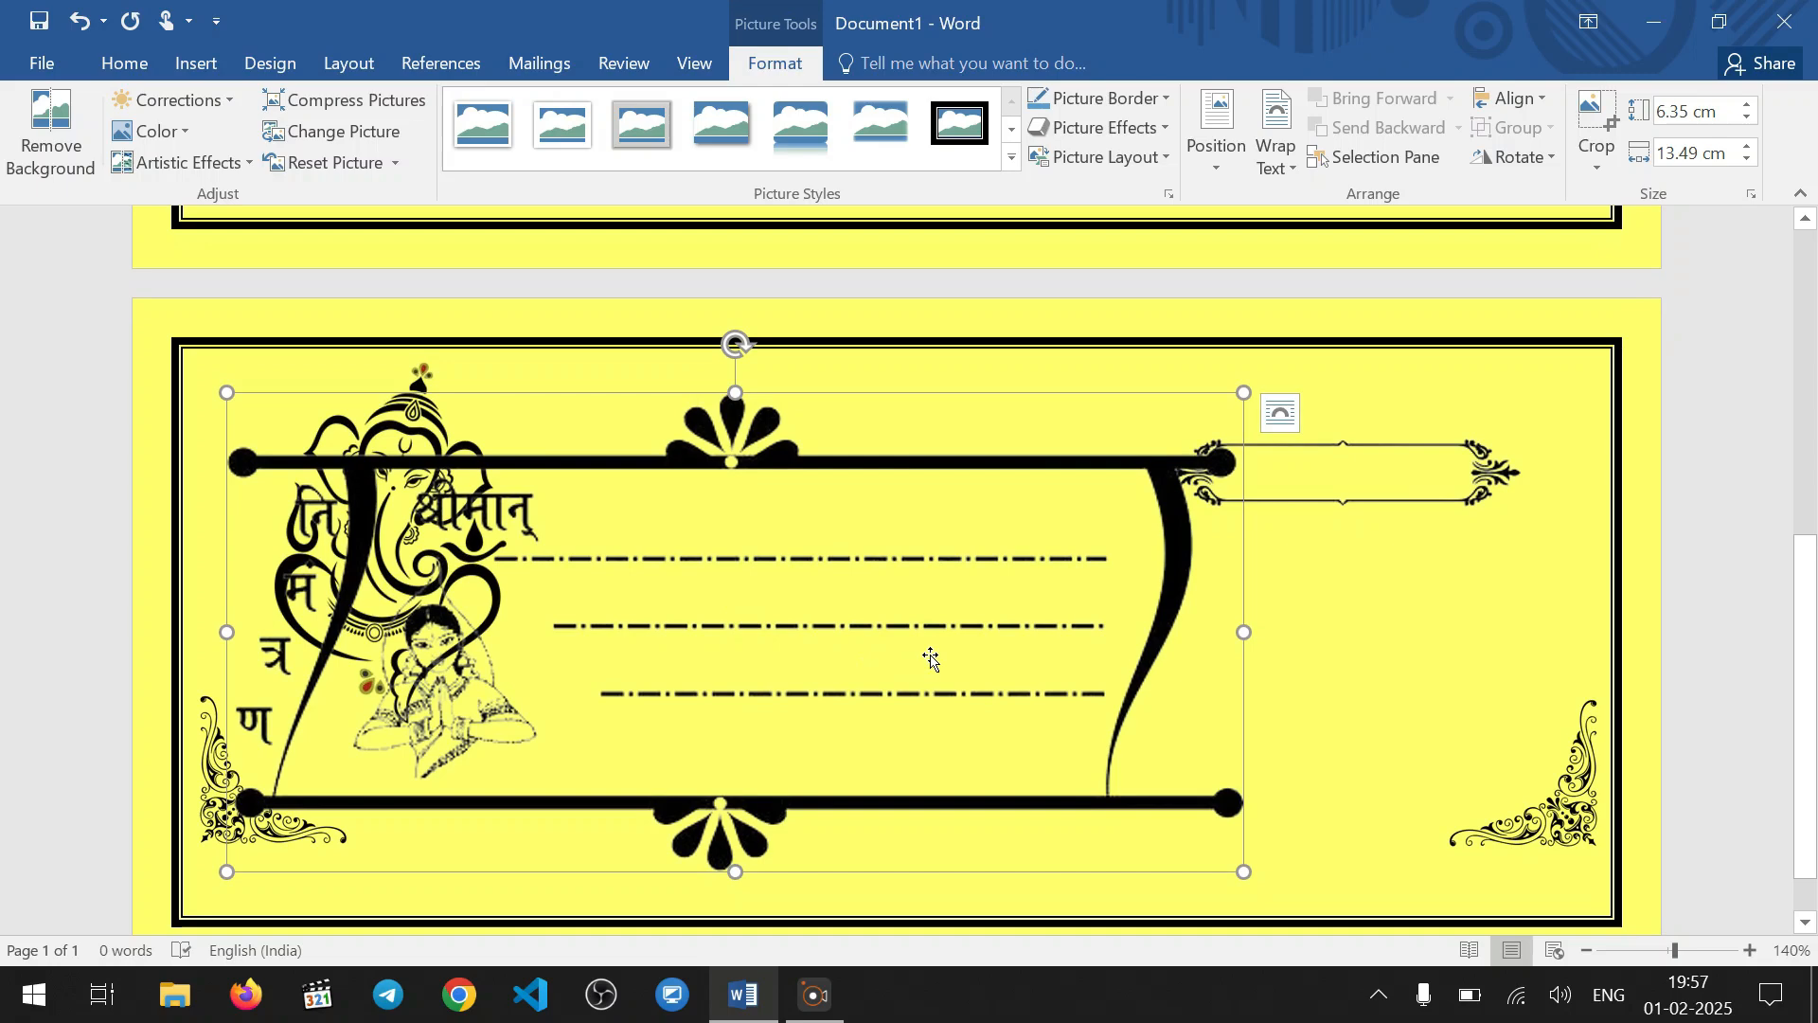
pyautogui.scroll(4, 931, 660)
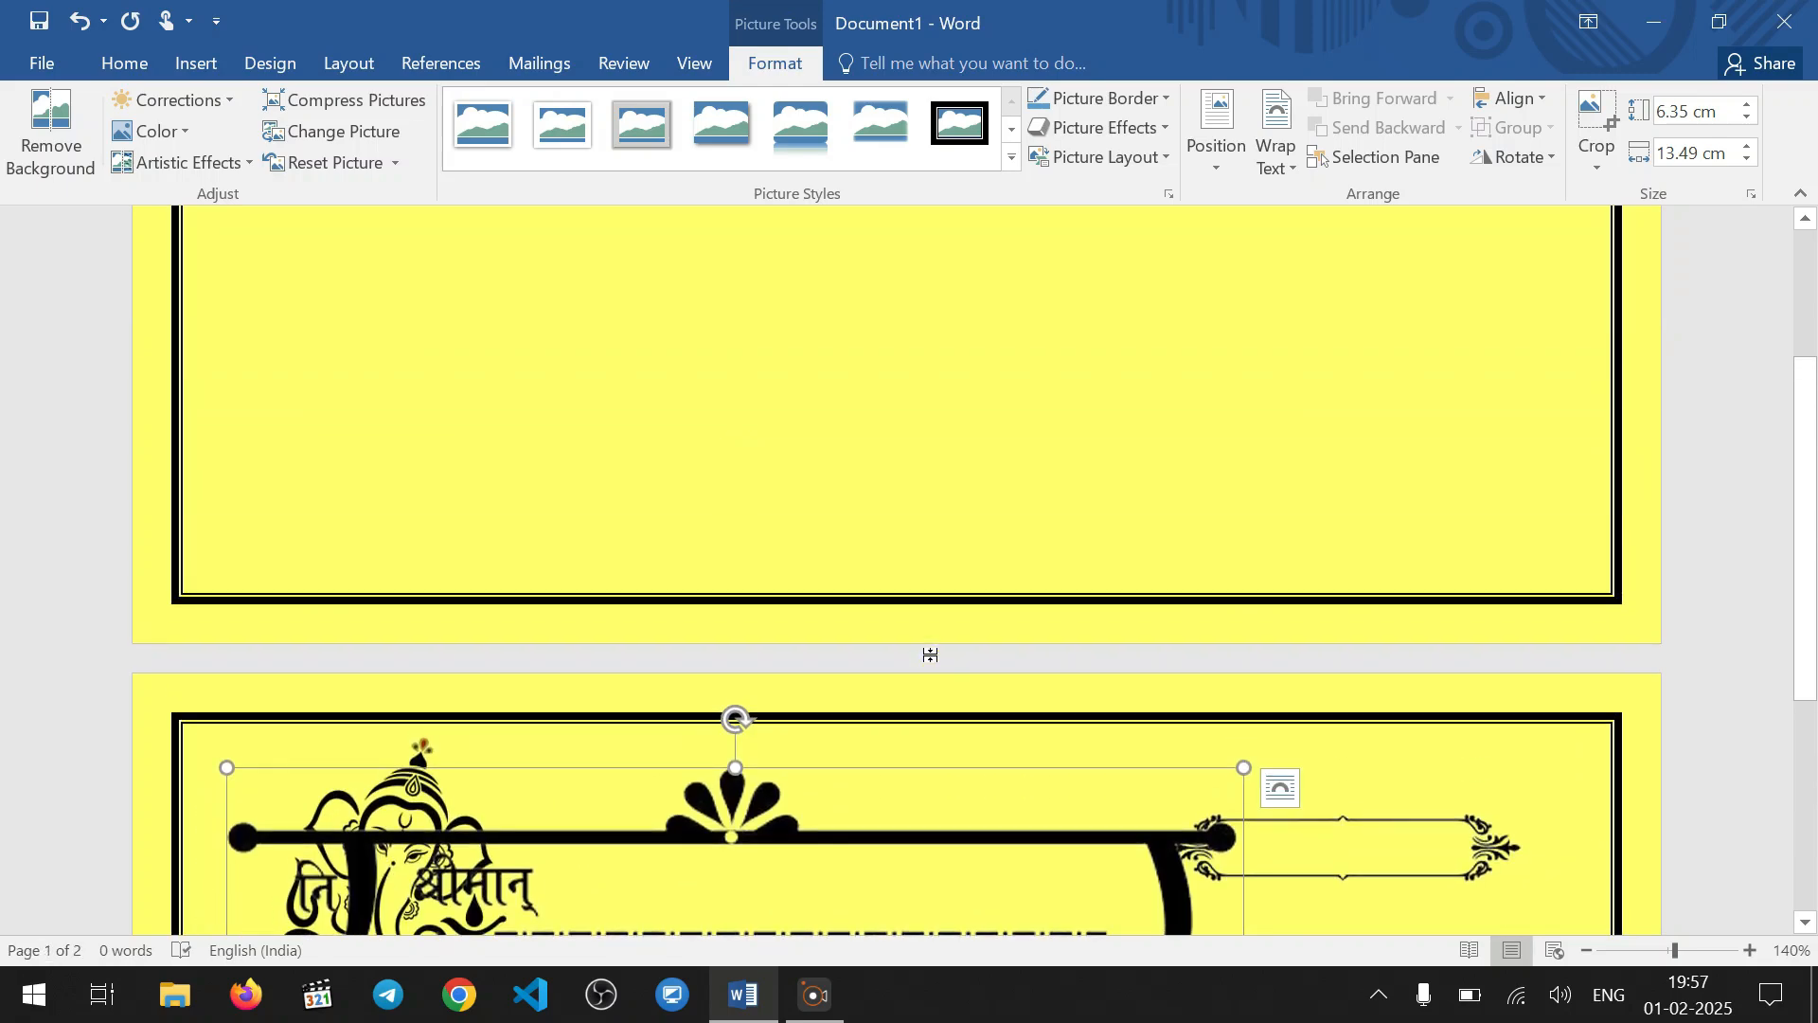
pyautogui.hotkey('ctrl', 'z')
pyautogui.scroll(-1, 987, 643)
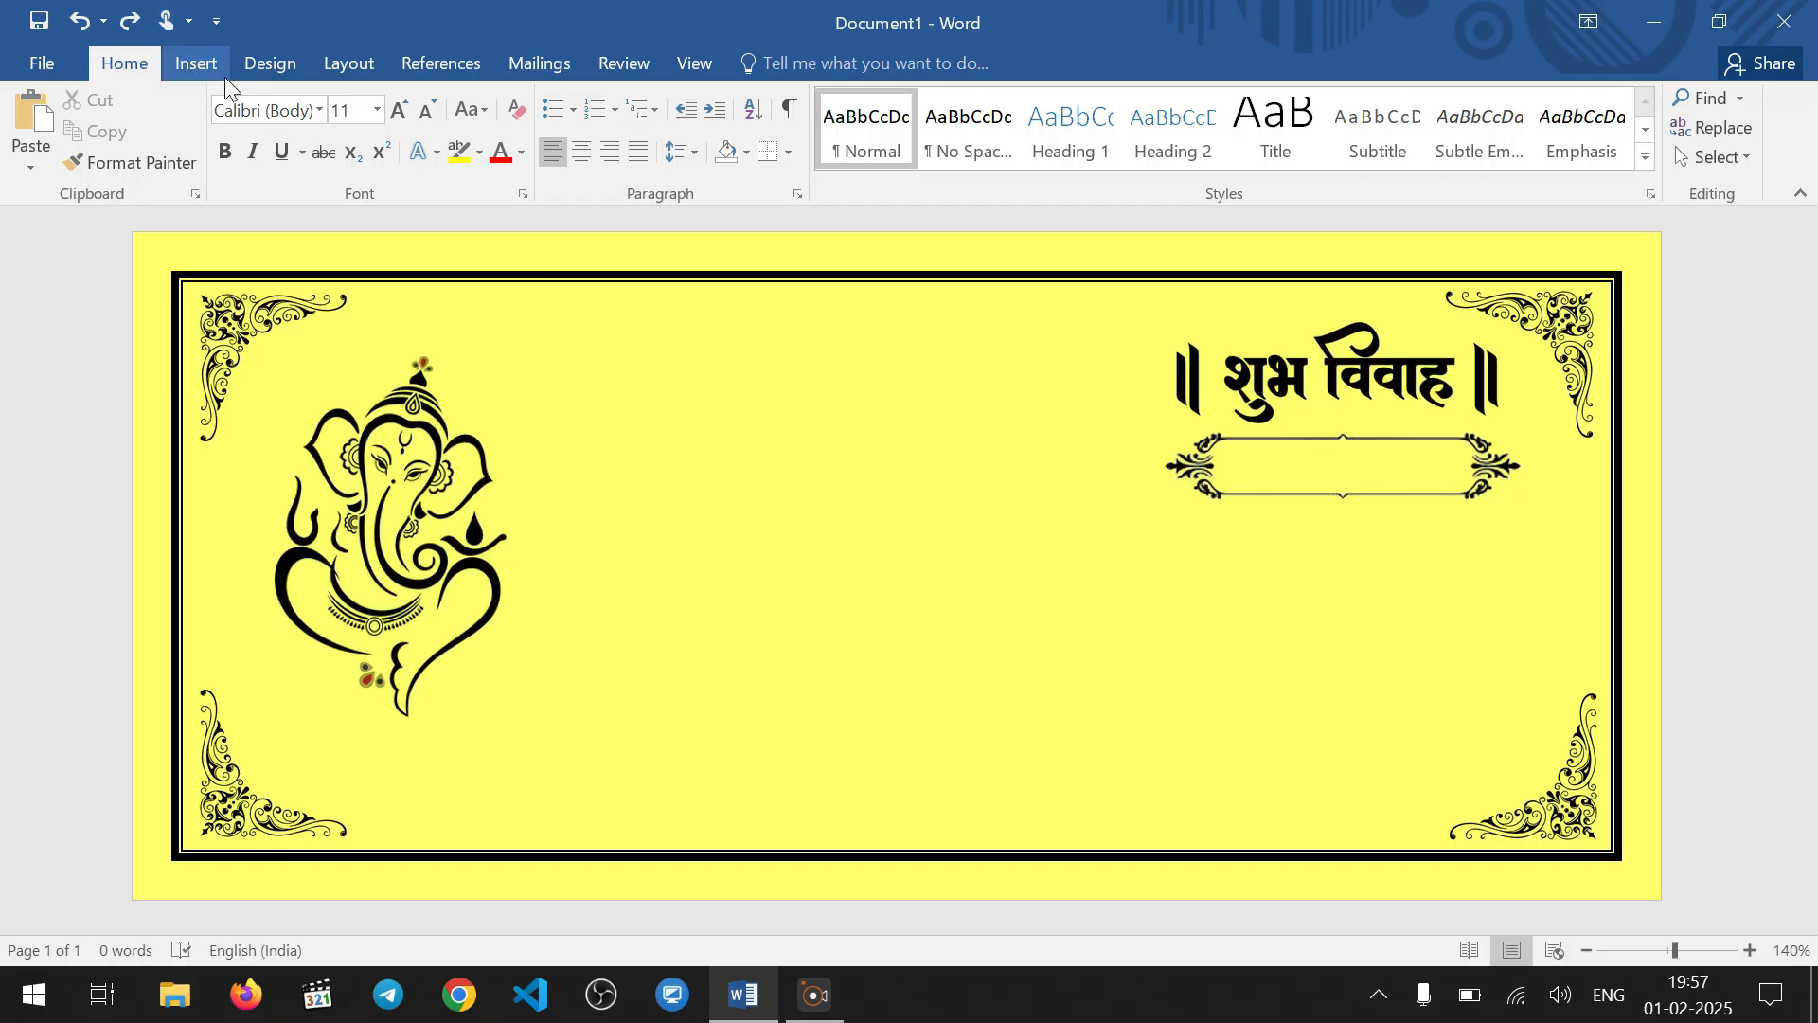
# Insert the निमंत्रण panel picture 64ee3dd1a839bf768fc08649fcaa9b0f-removebg-preview.png from Downloads and shrink it to about 3.14 × 6.66 cm
pyautogui.click(199, 64)
pyautogui.click(236, 130)
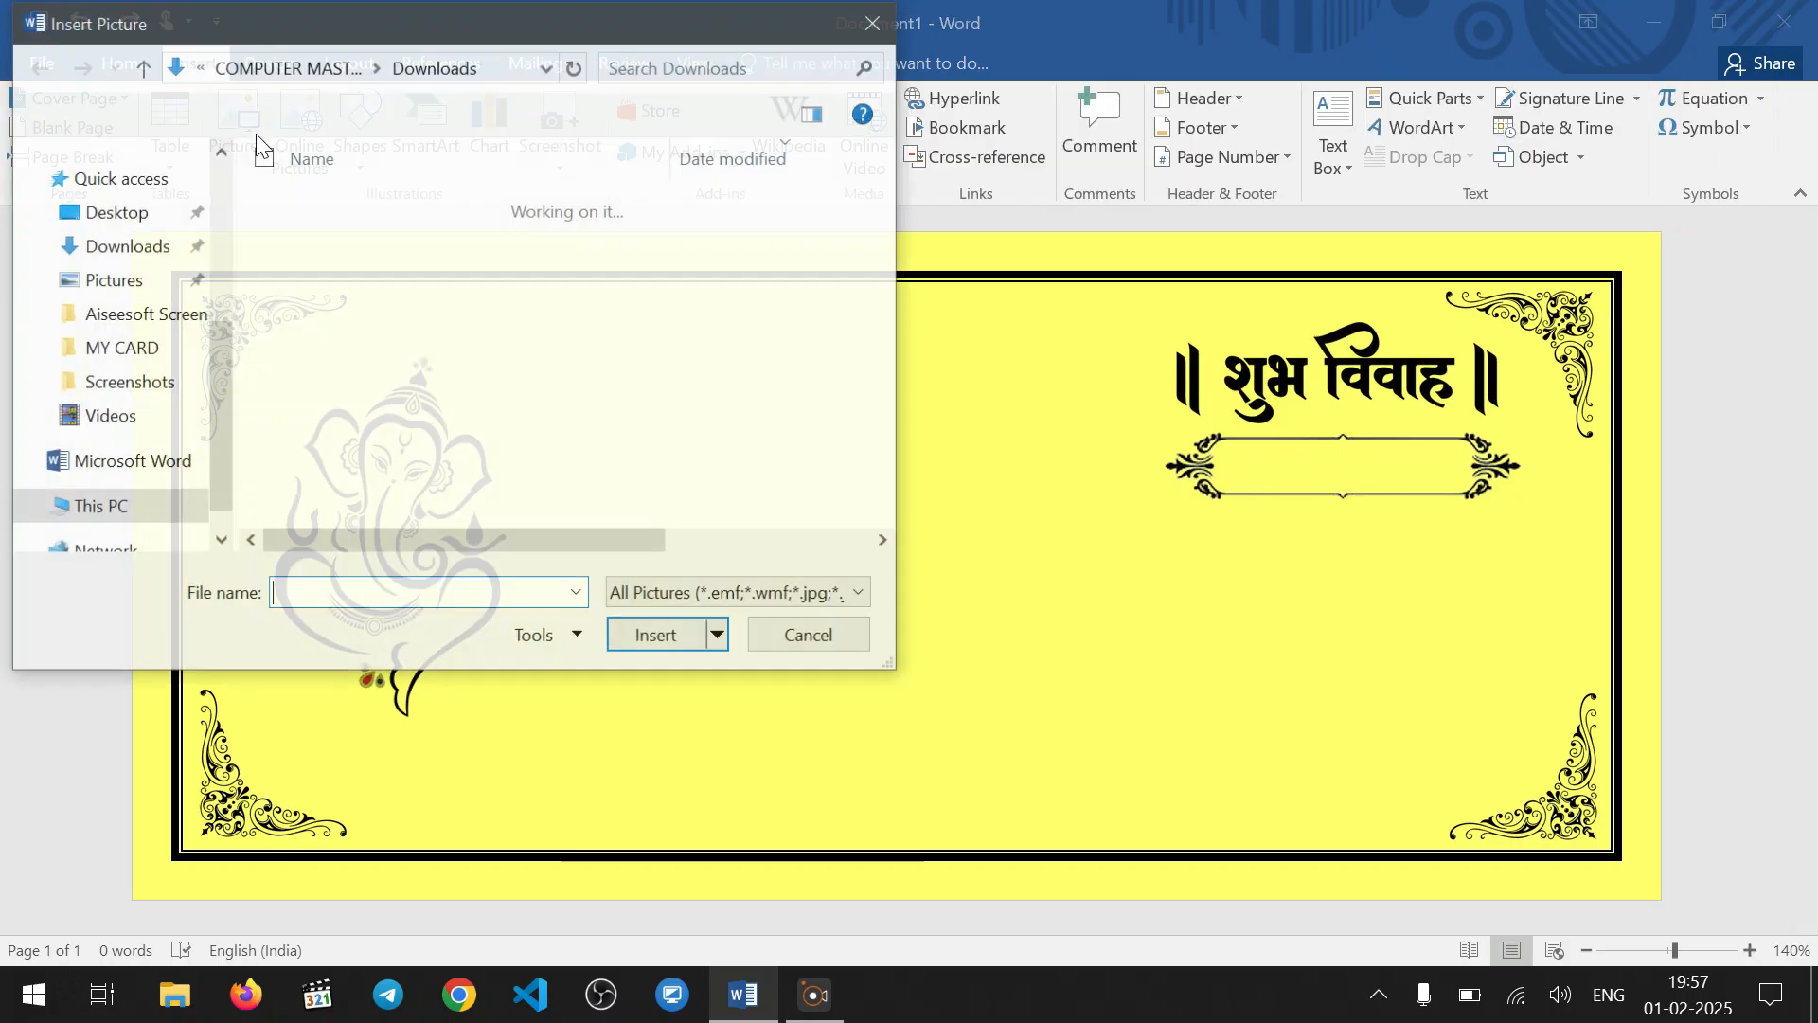
pyautogui.click(142, 305)
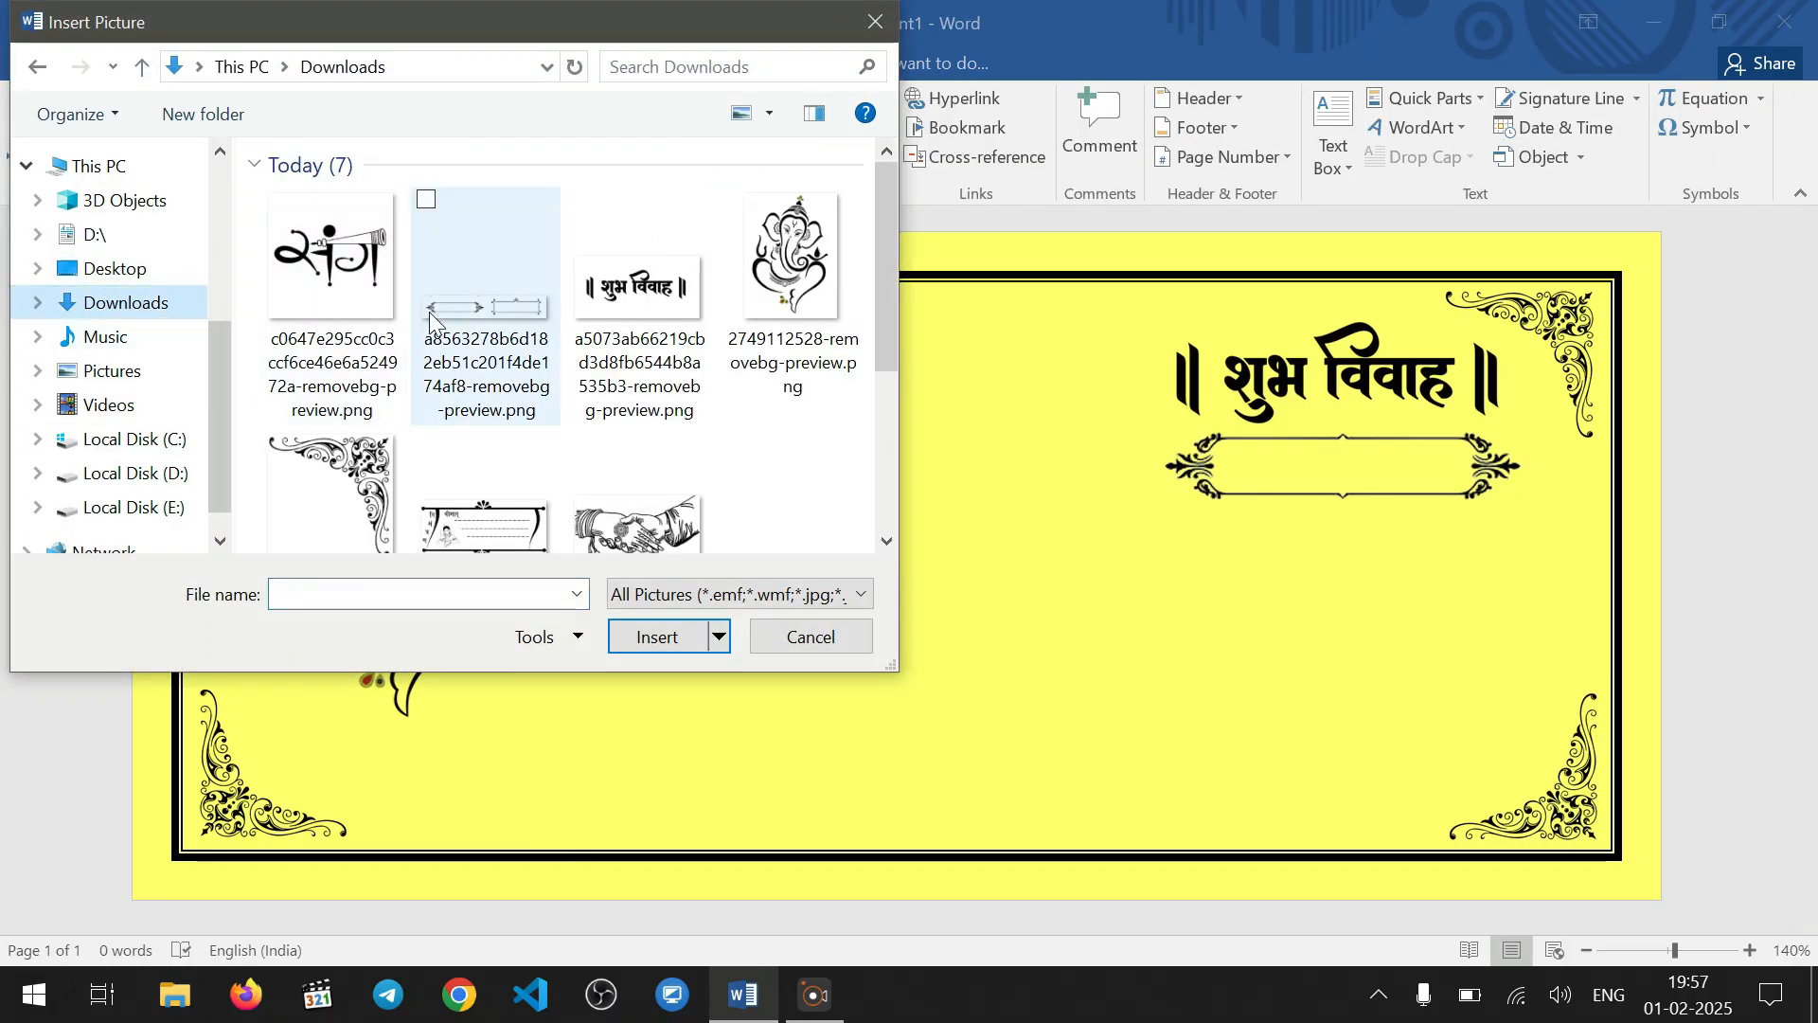
pyautogui.click(489, 520)
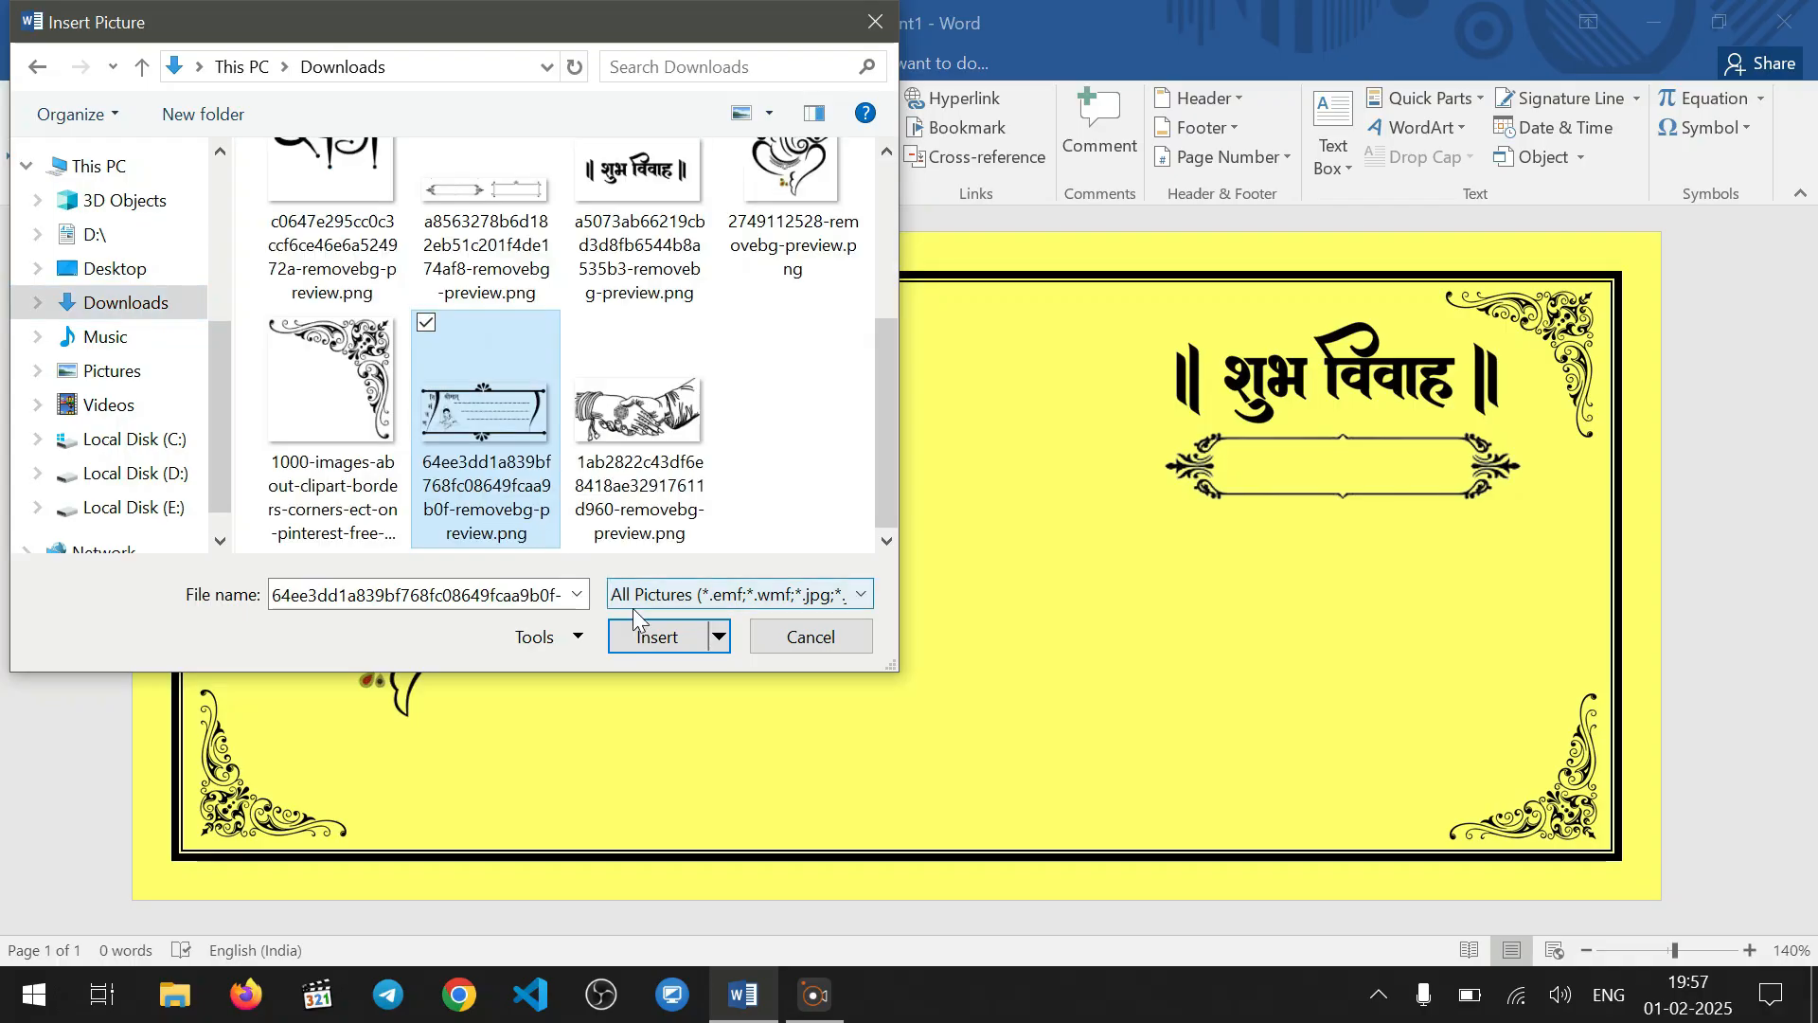
pyautogui.click(658, 636)
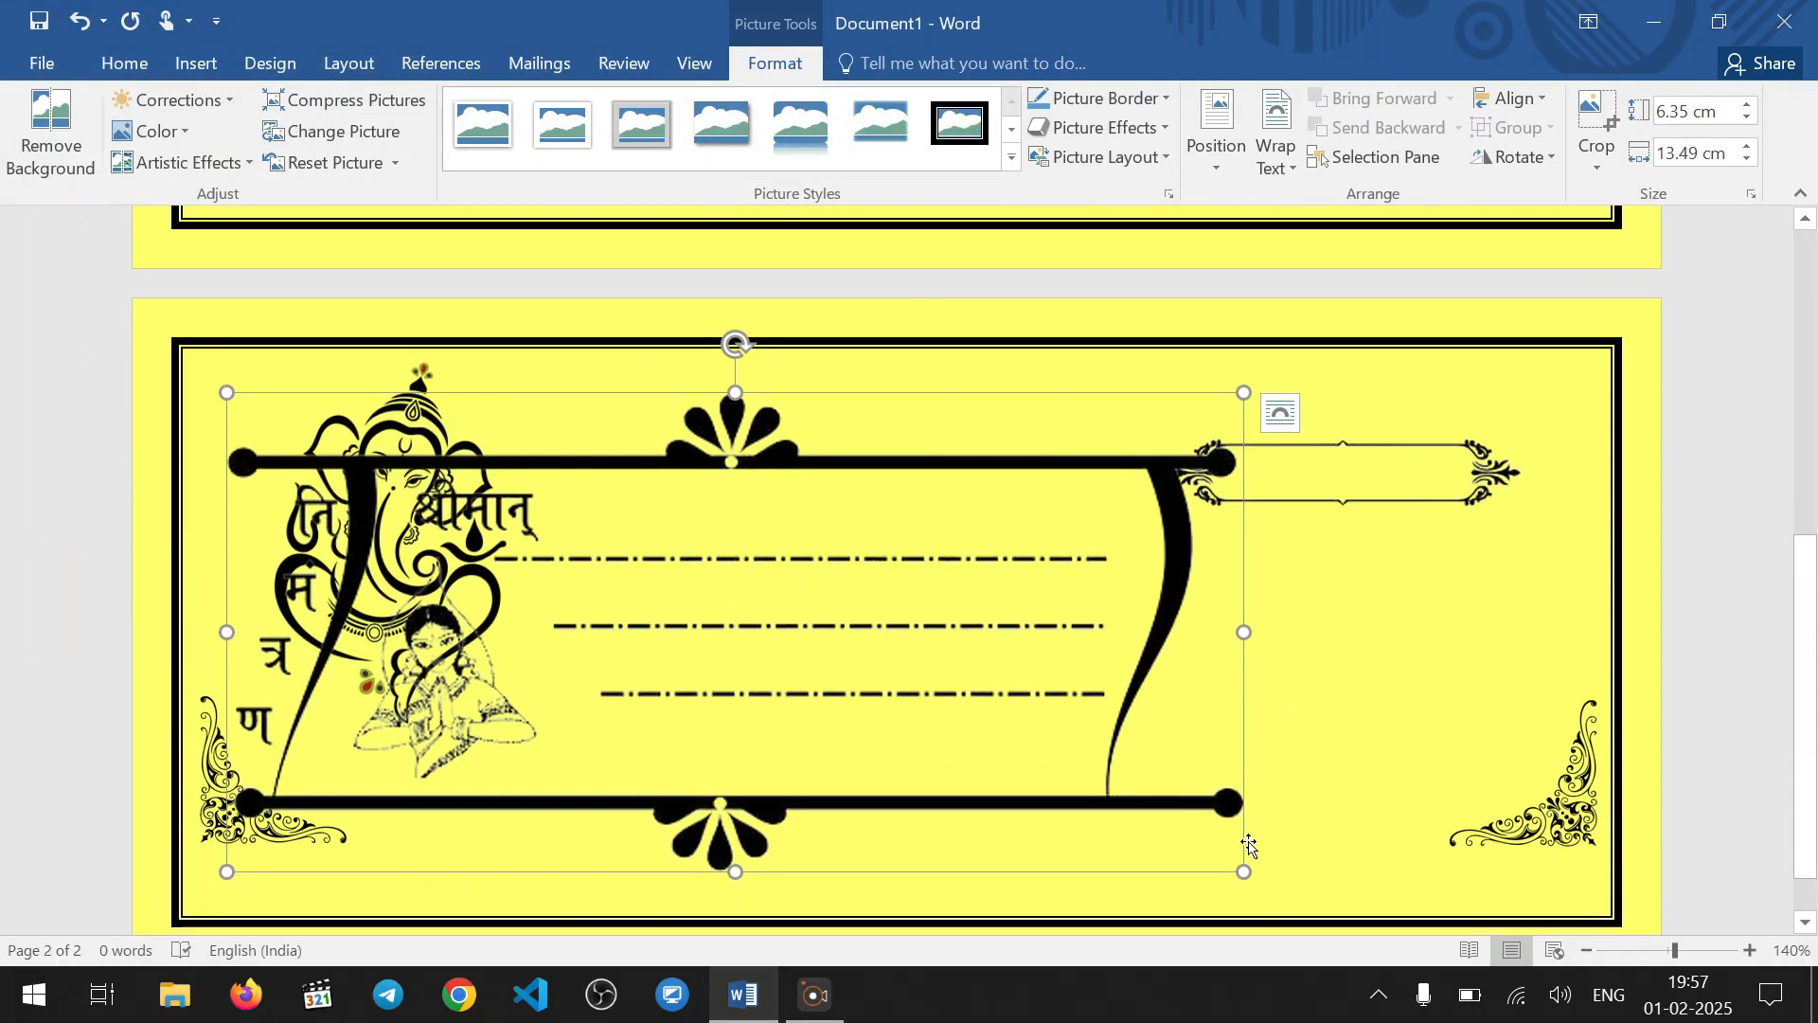
pyautogui.moveTo(1247, 872); pyautogui.dragTo(725, 520)
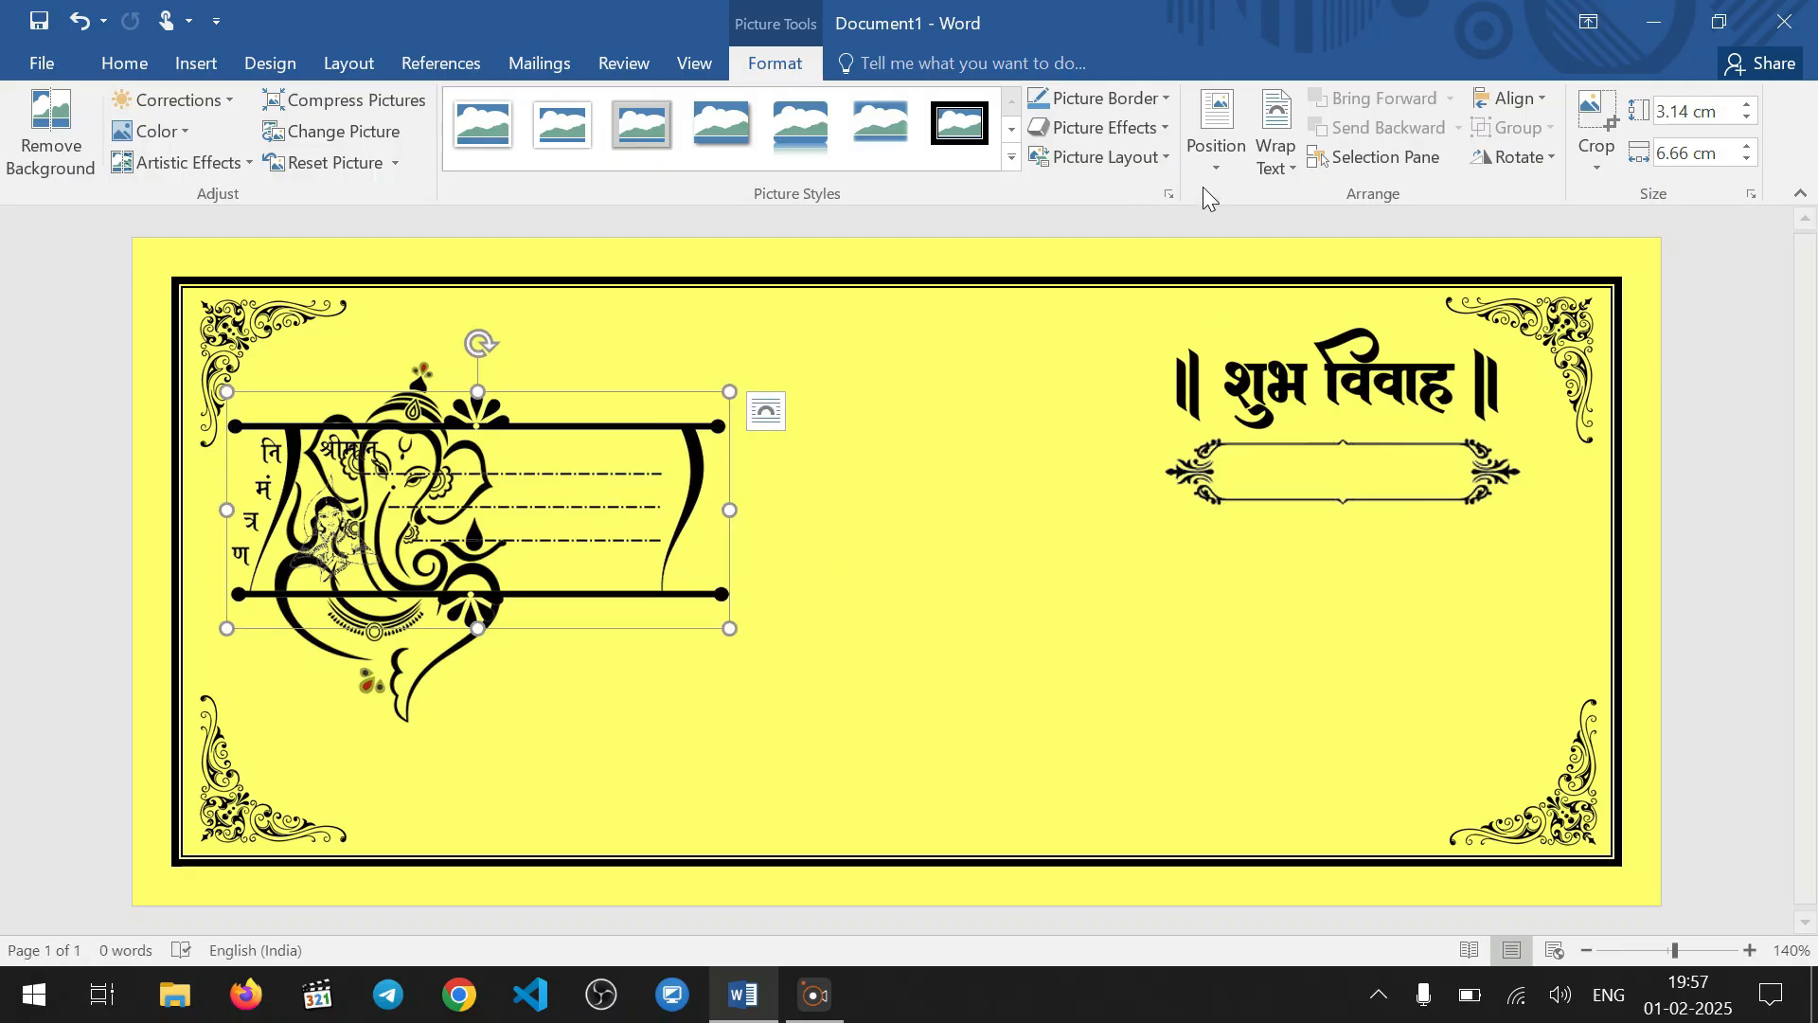
# Place the निमंत्रण panel behind text beneath the ornamental frame and enlarge it to about 3.41 × 7.24 cm
pyautogui.click(1275, 151)
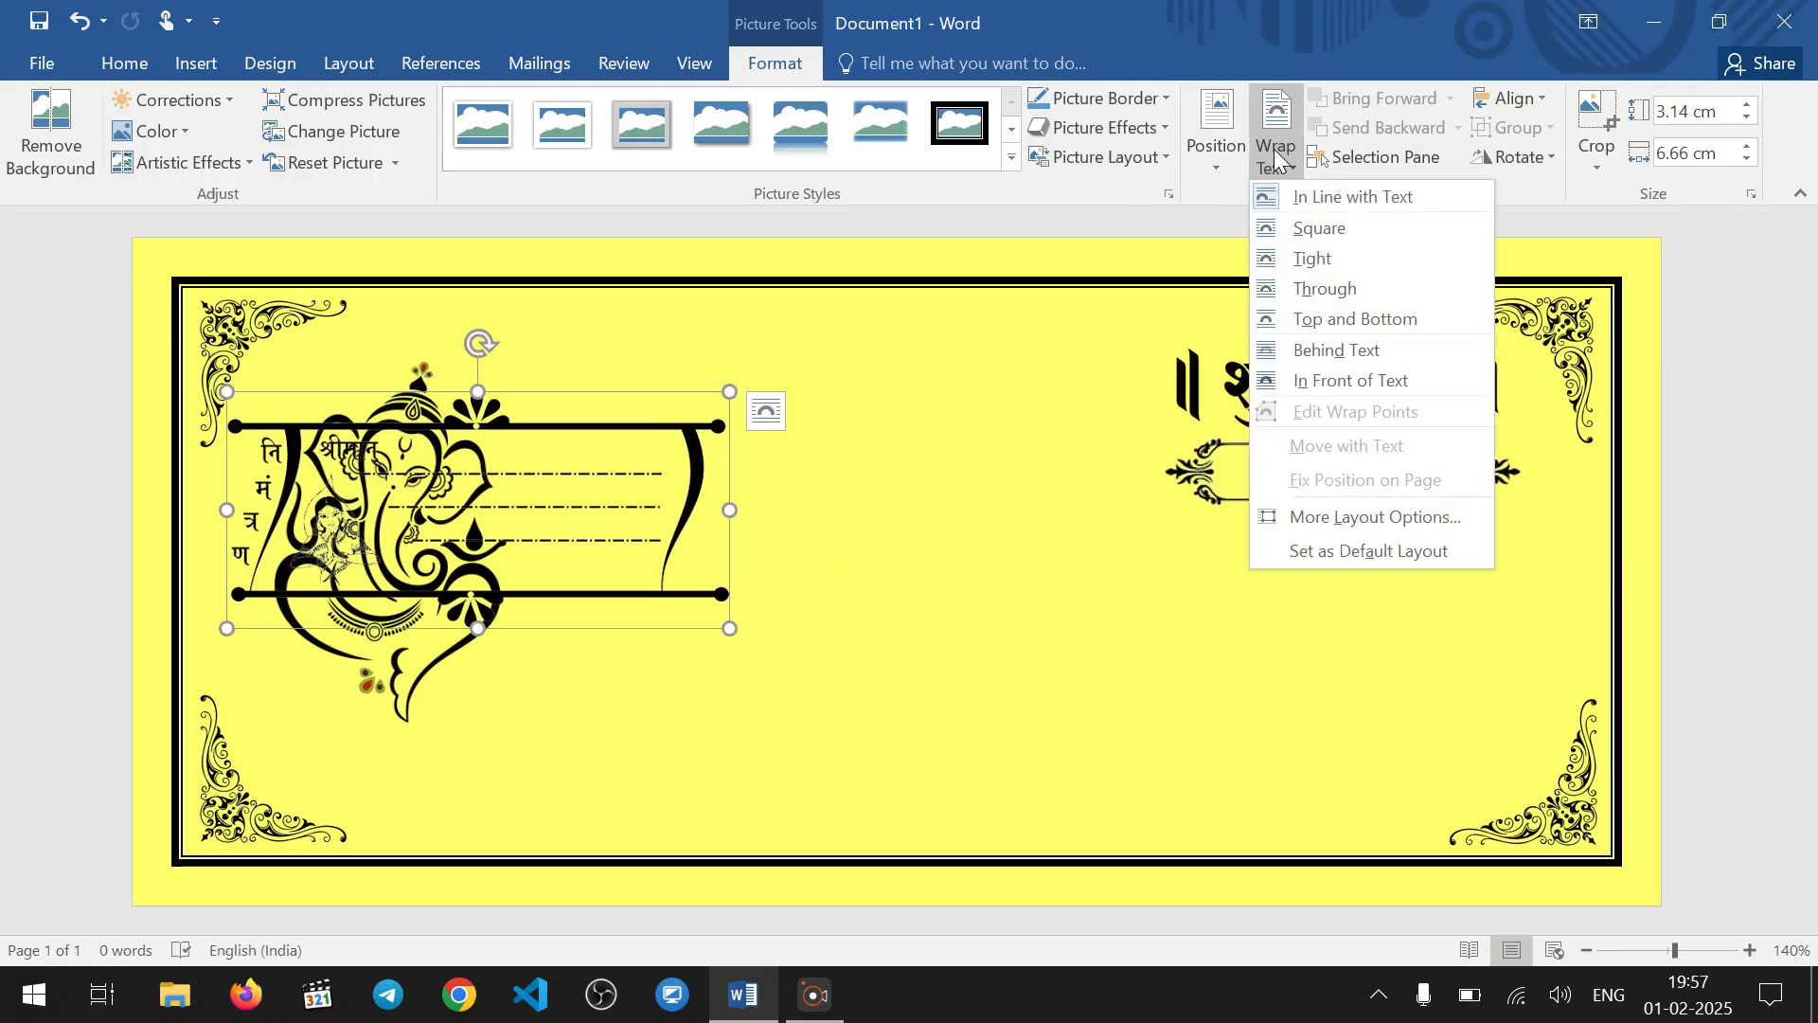
pyautogui.click(1362, 351)
pyautogui.moveTo(661, 461); pyautogui.dragTo(1399, 654)
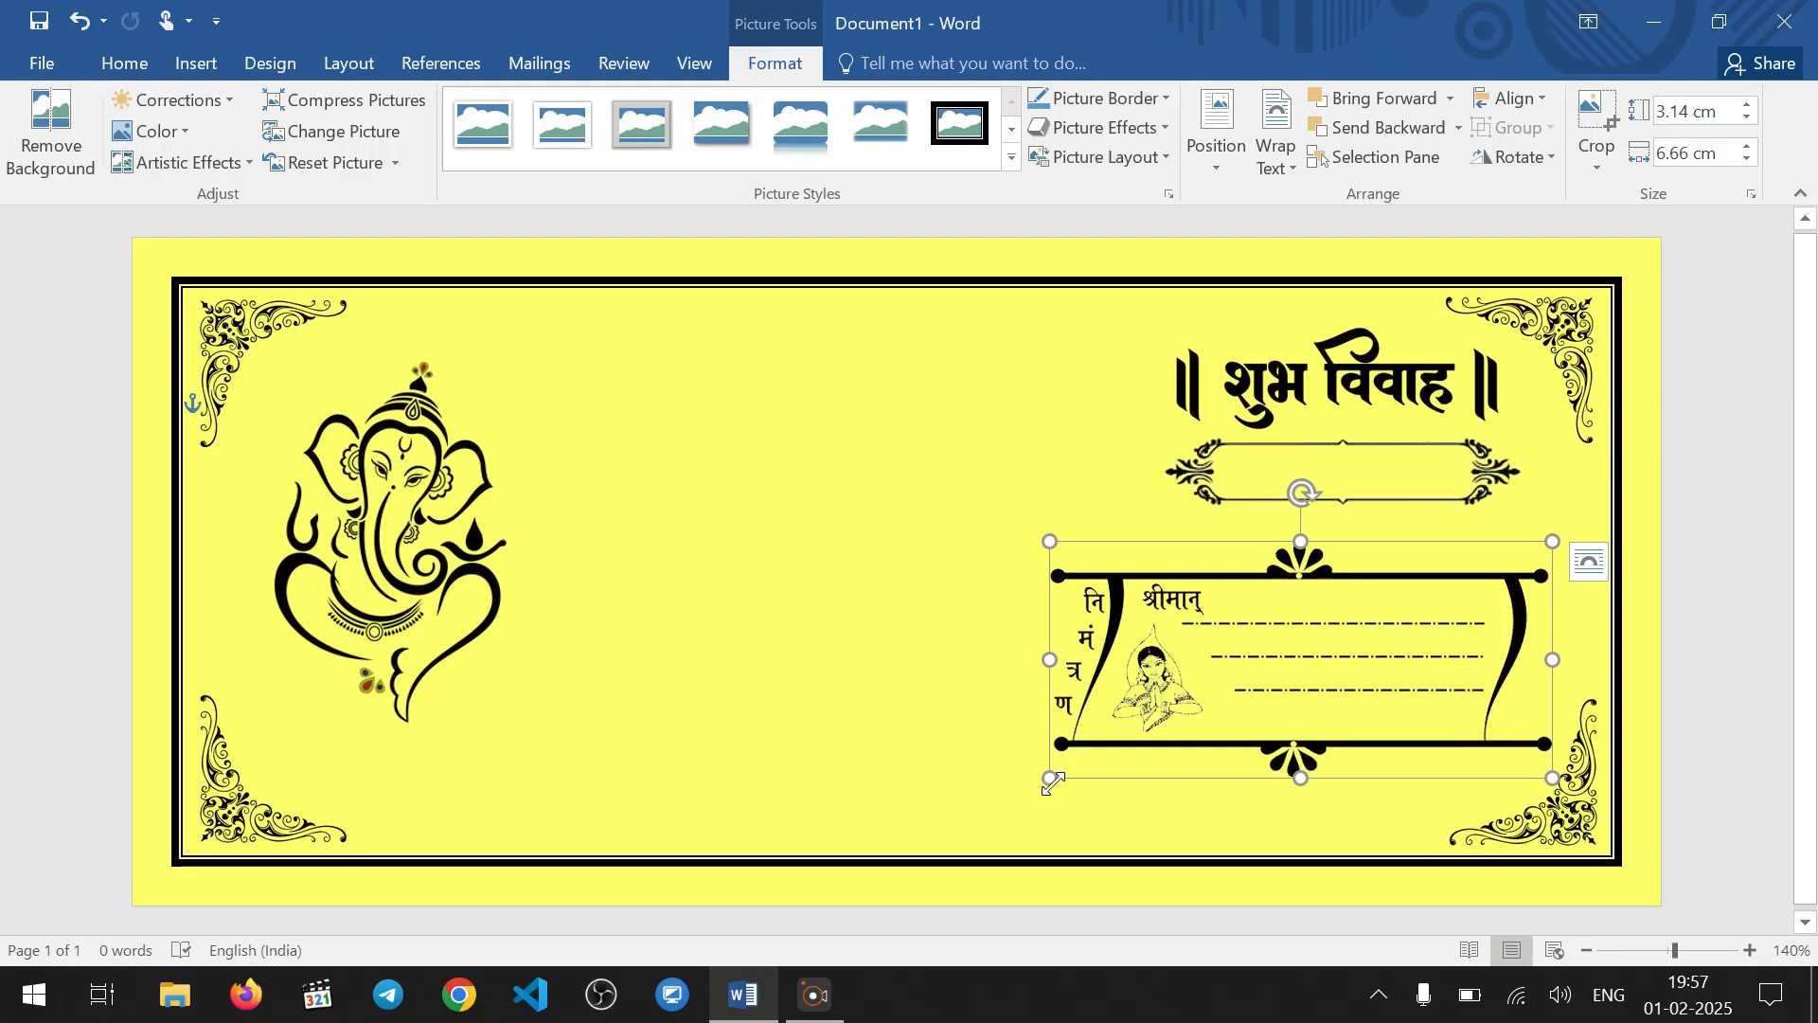
pyautogui.moveTo(1051, 779); pyautogui.dragTo(1006, 798)
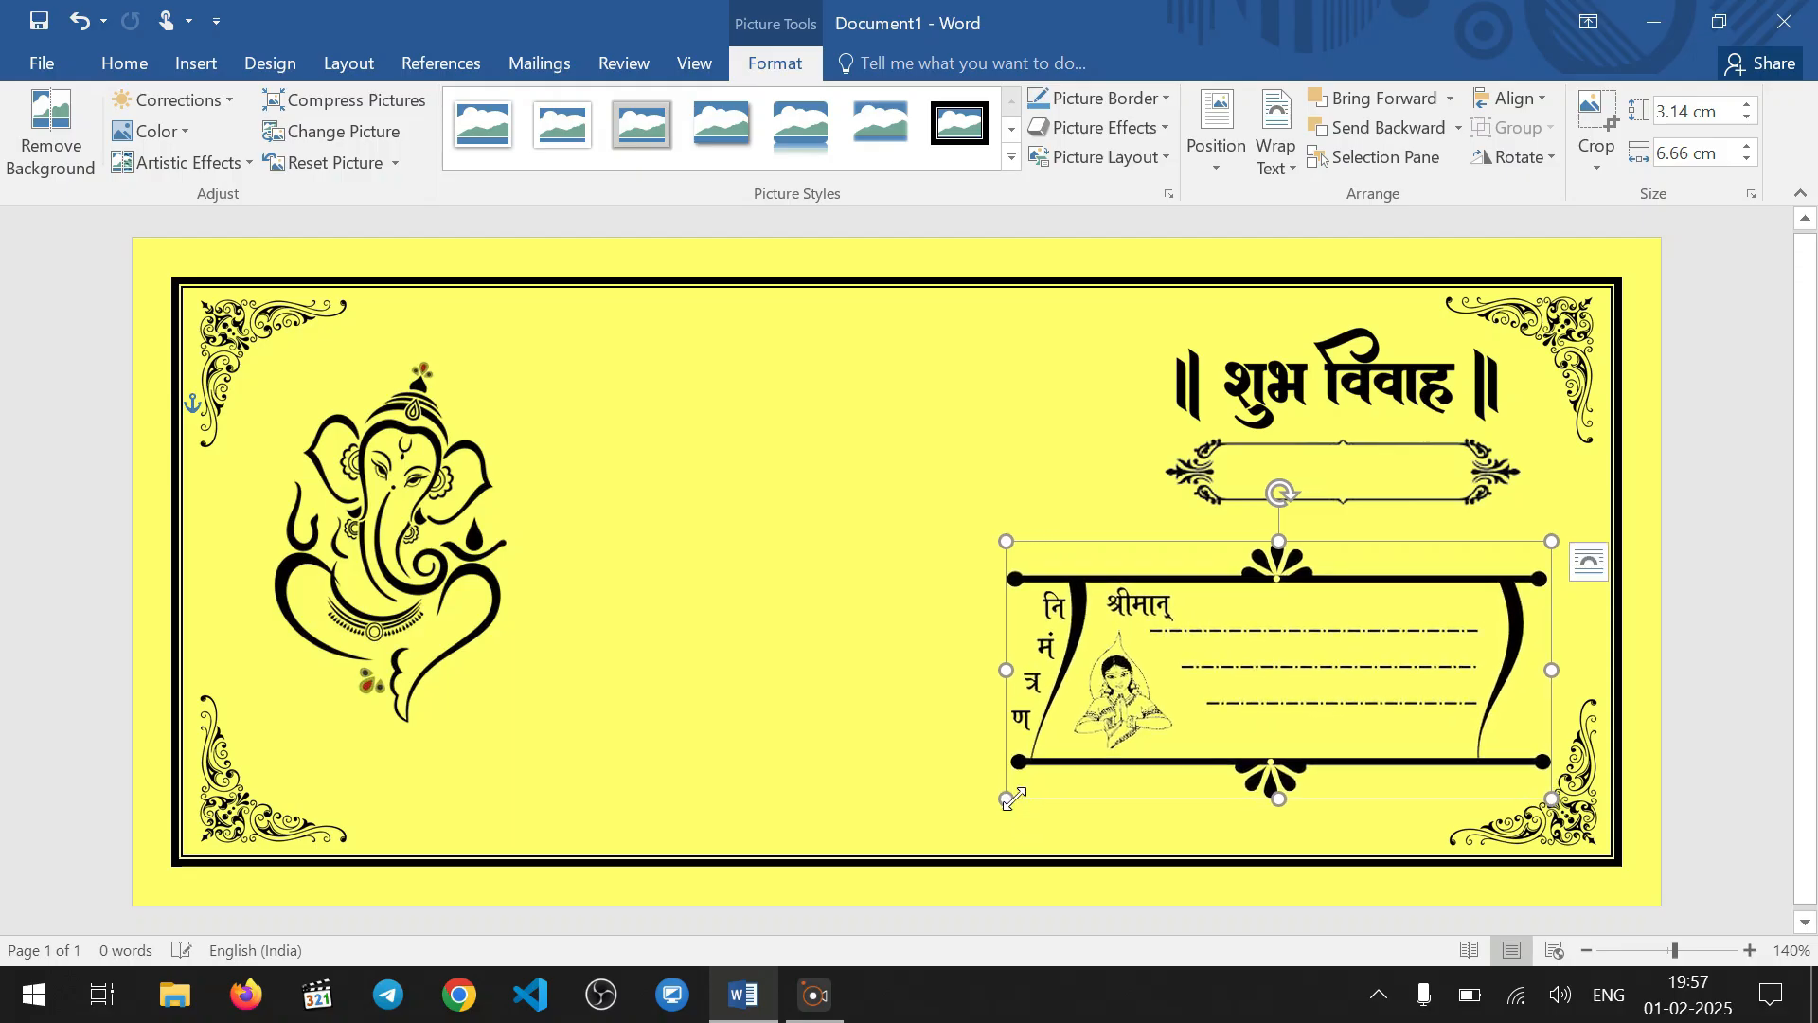
# Nudge the lower corner ornament group down slightly and widen it on both sides to about 18.89 cm
pyautogui.click(1601, 807)
pyautogui.hotkey('ctrl', 'z')
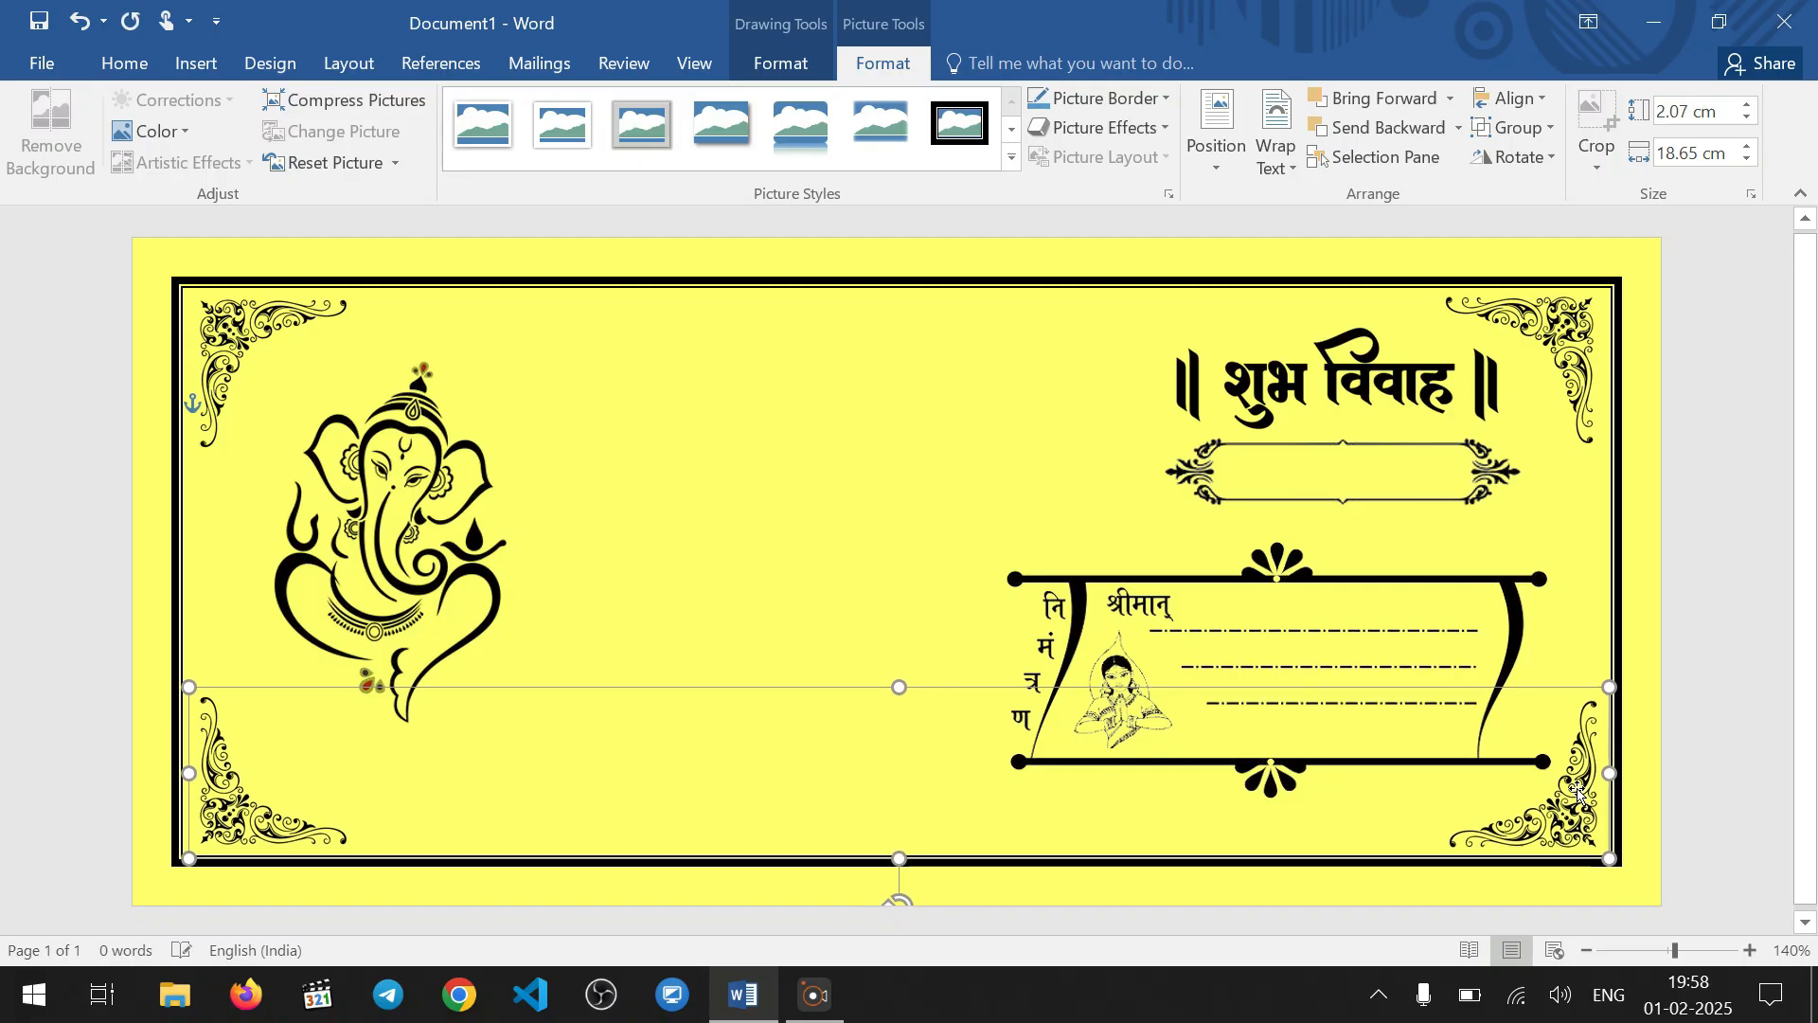
pyautogui.moveTo(1579, 792); pyautogui.dragTo(1579, 795)
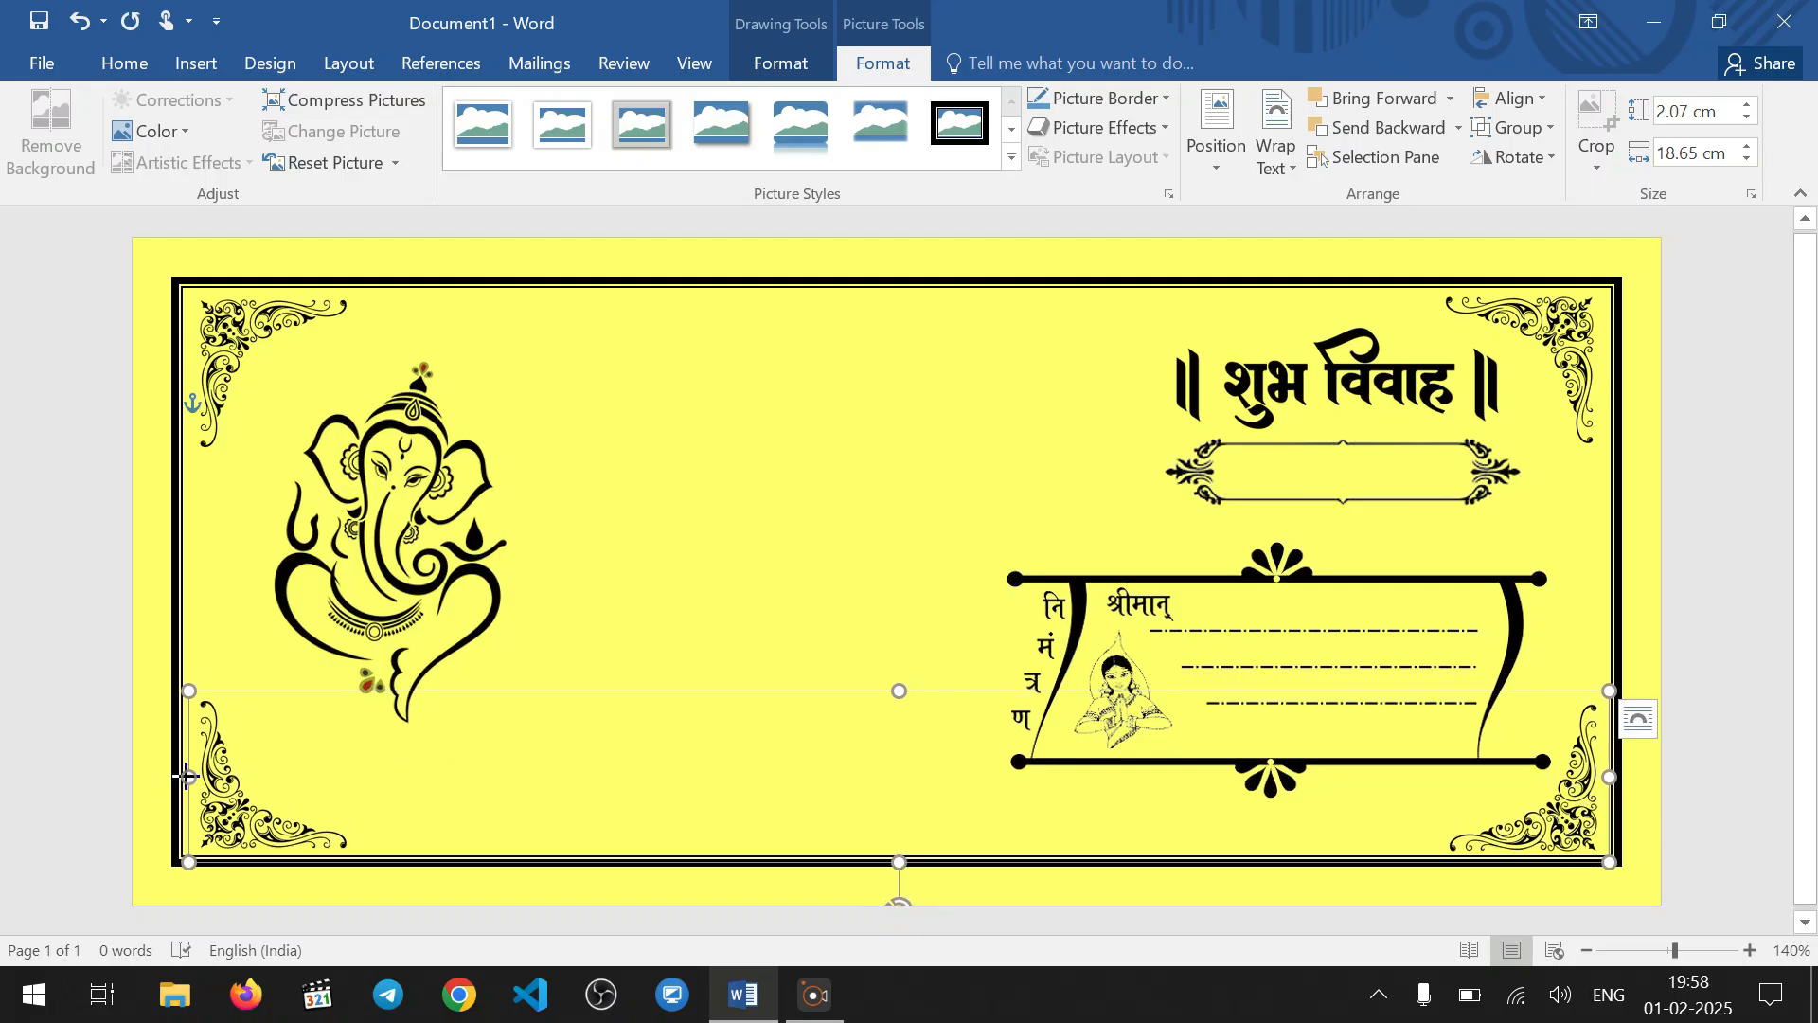
pyautogui.moveTo(187, 777); pyautogui.dragTo(179, 776)
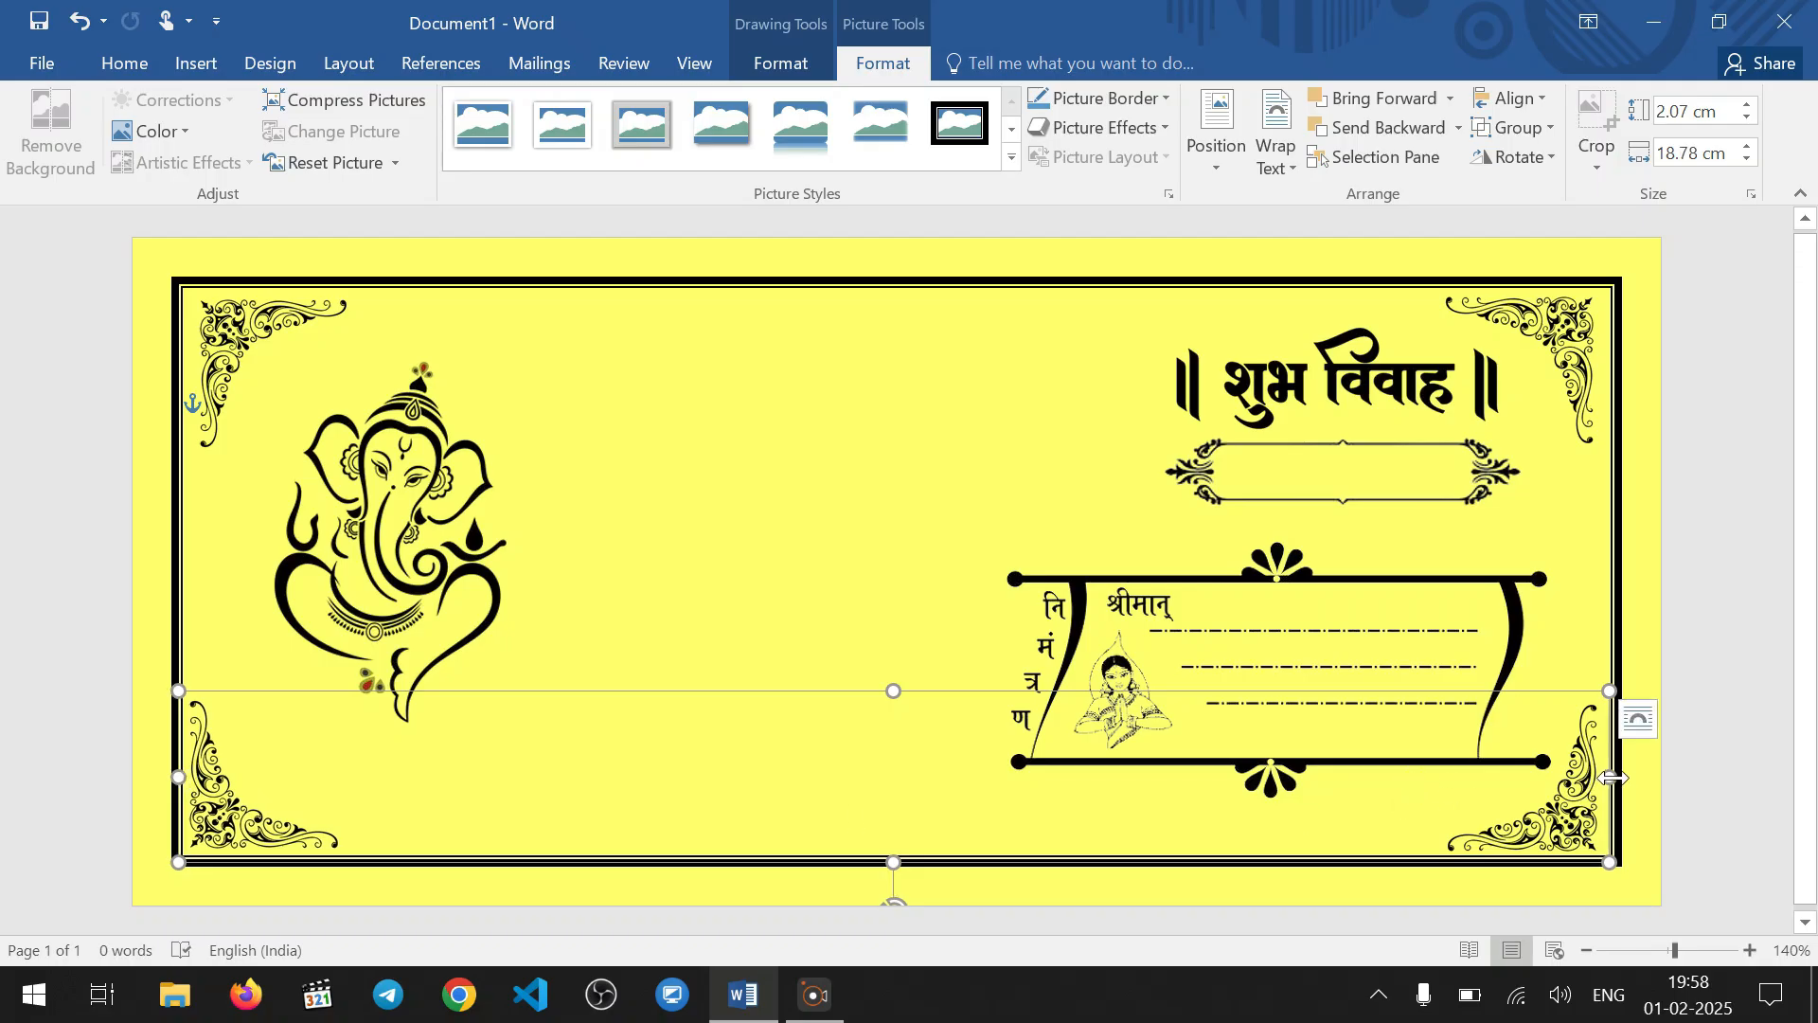
pyautogui.moveTo(1612, 778); pyautogui.dragTo(1615, 778)
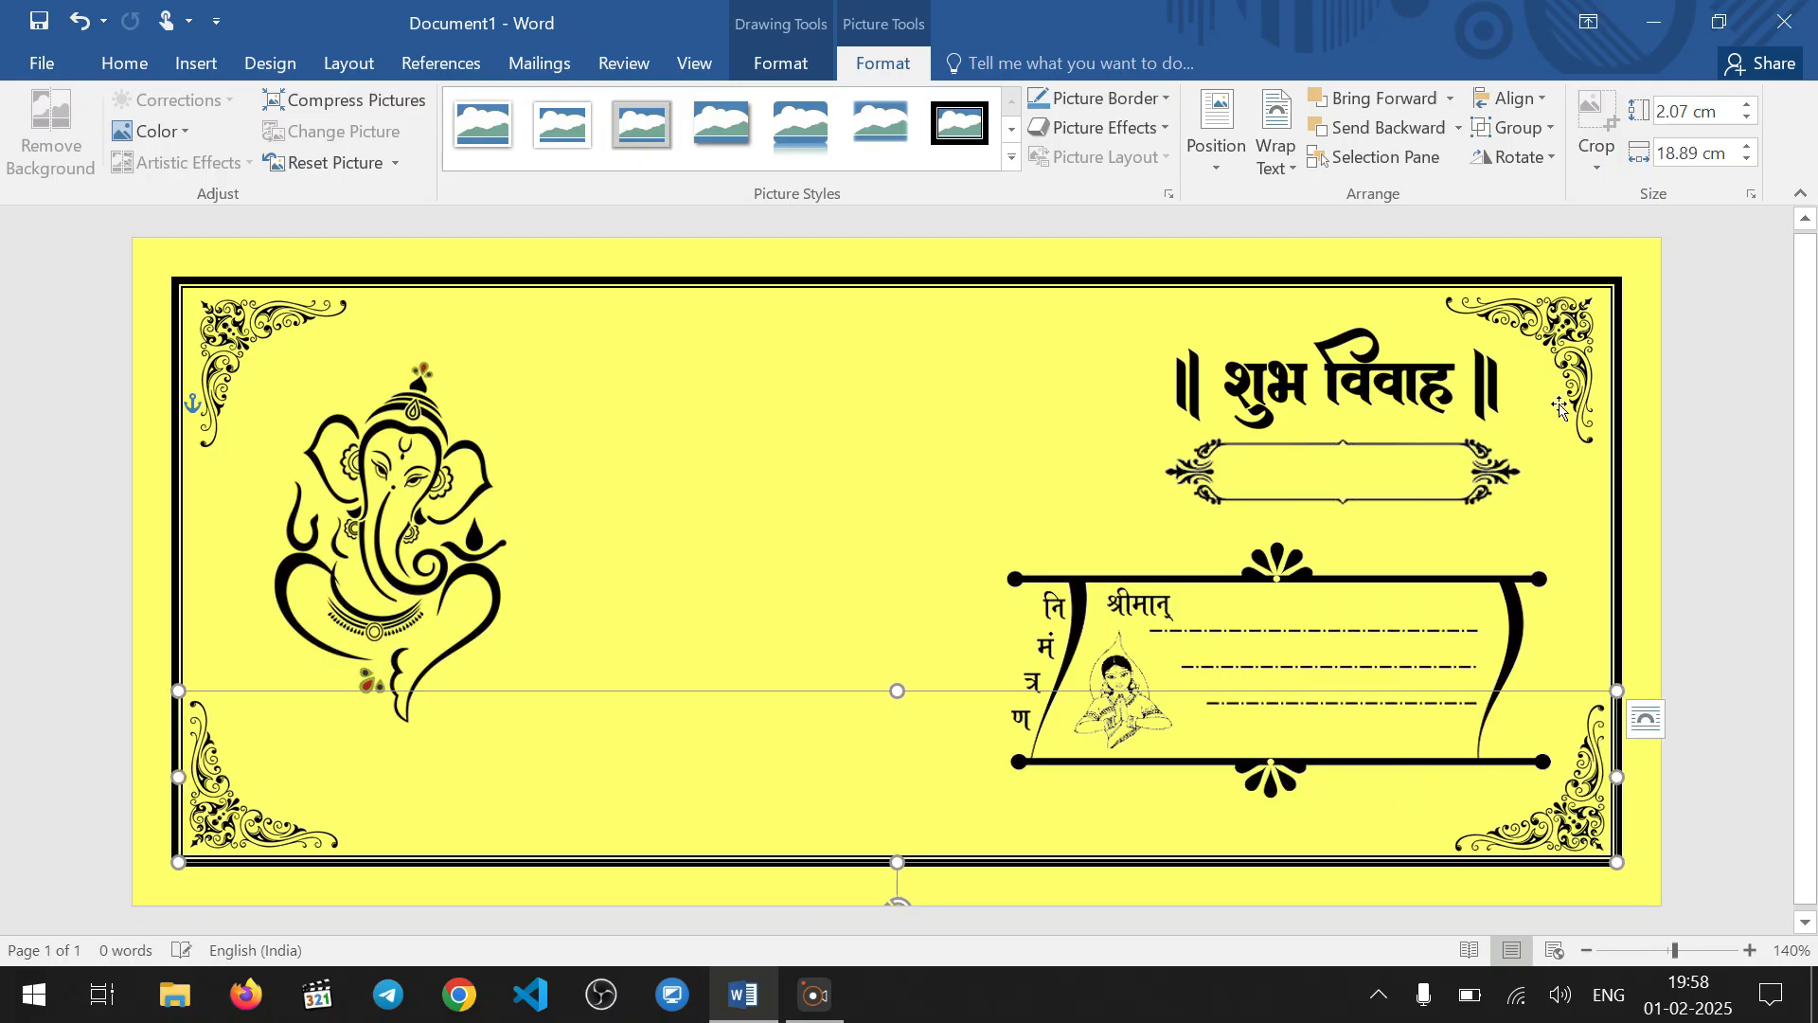
# Widen the upper corner ornament group on both sides to about 18.83 cm and nudge it up slightly
pyautogui.click(1568, 303)
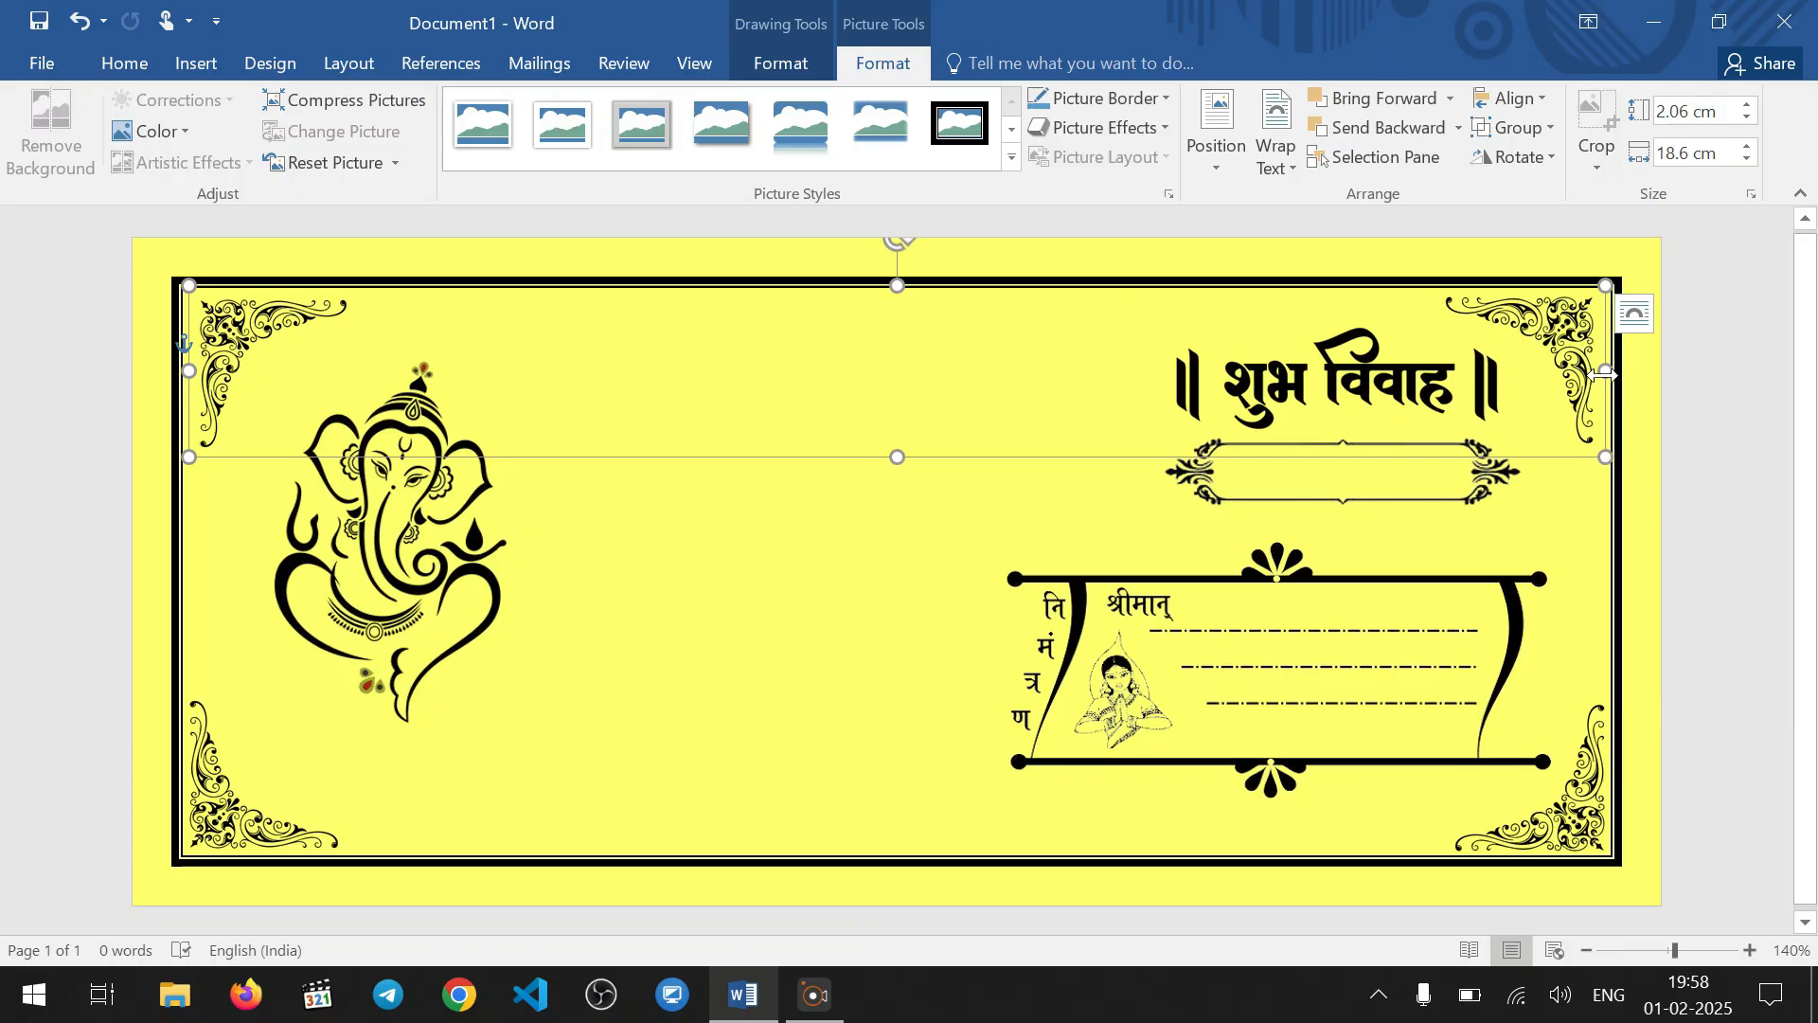
pyautogui.moveTo(1605, 371); pyautogui.dragTo(1608, 369)
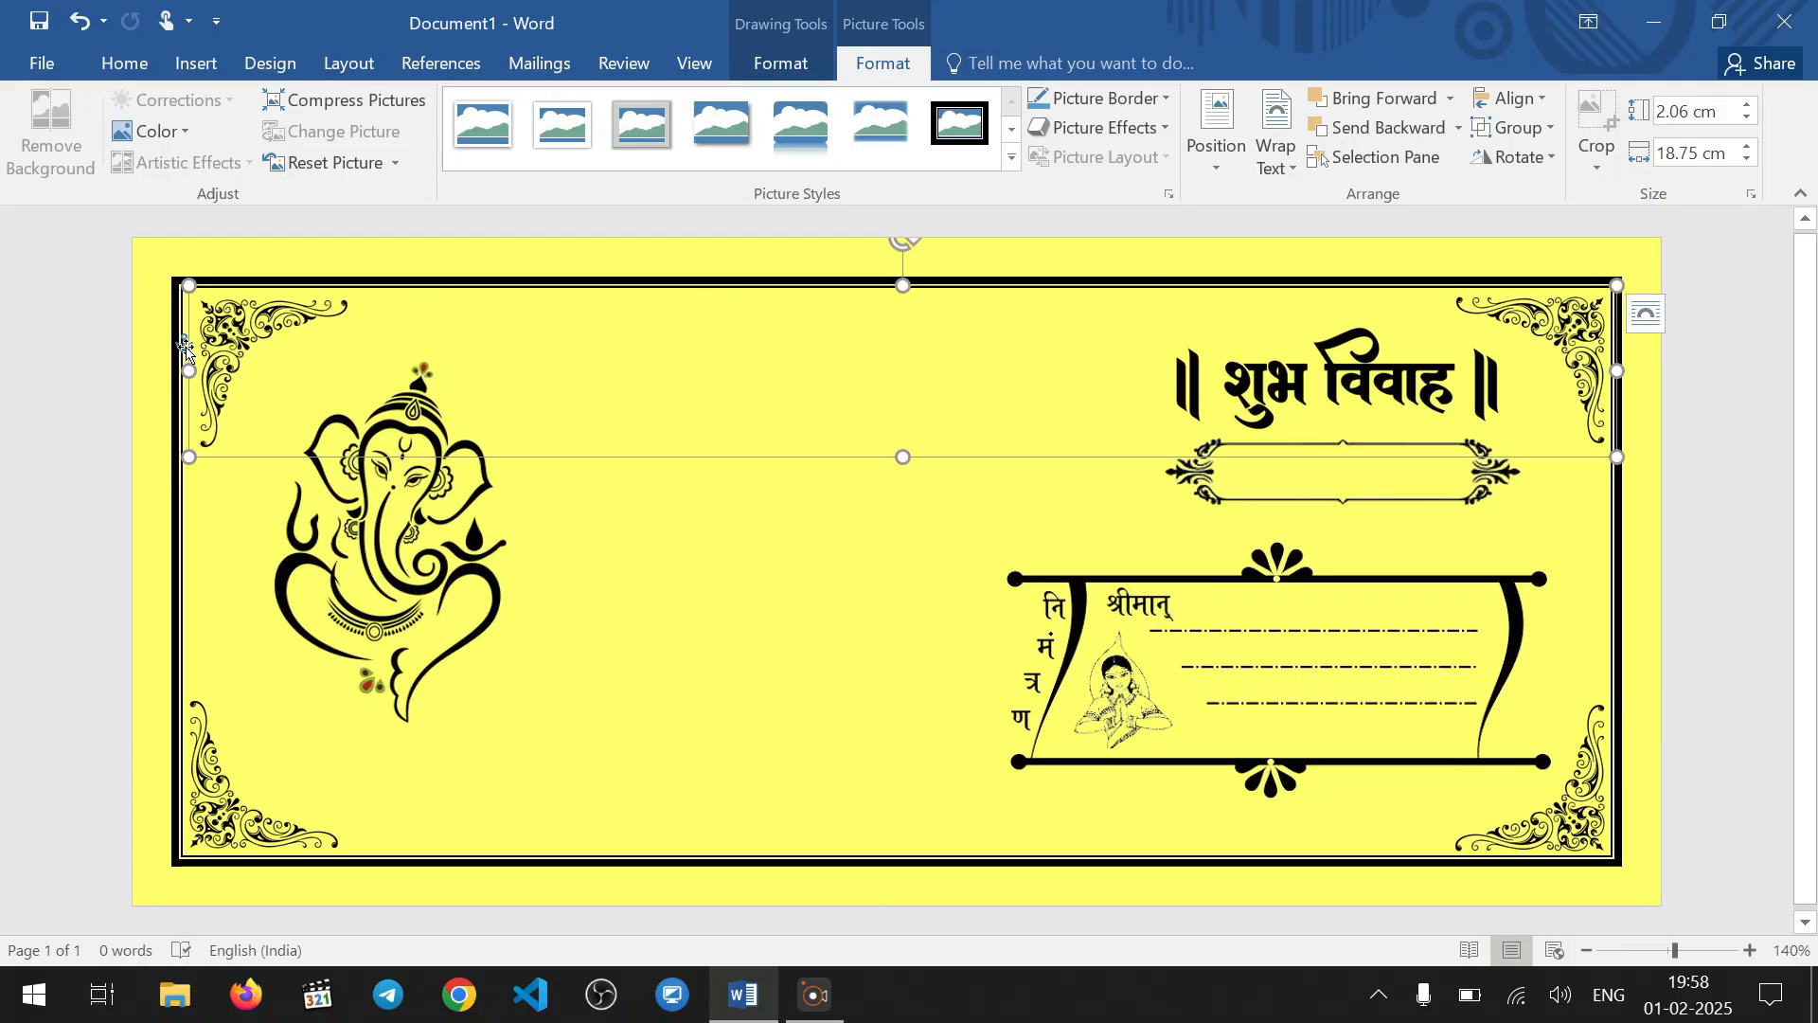
pyautogui.moveTo(188, 371); pyautogui.dragTo(182, 371)
pyautogui.press('Up')
pyautogui.press('Up')
pyautogui.press('Up')
pyautogui.press('Up')
pyautogui.press('Up')
pyautogui.press('Up')
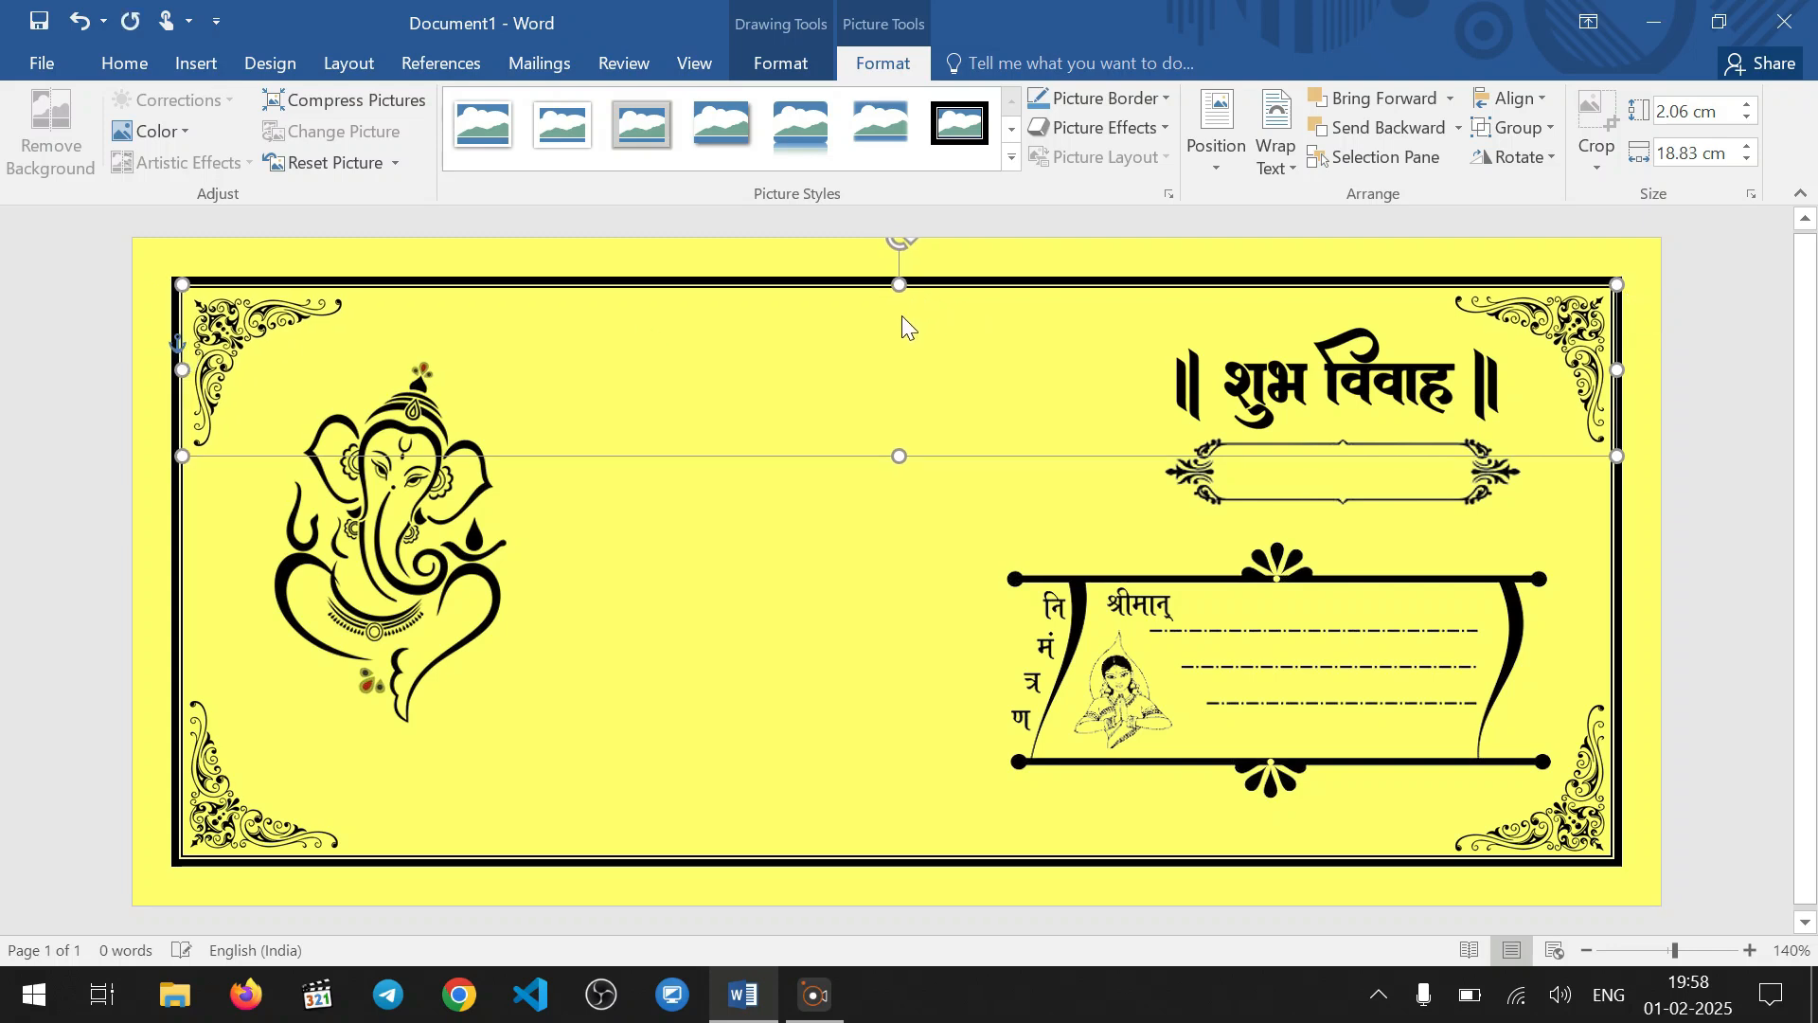
pyautogui.click(850, 558)
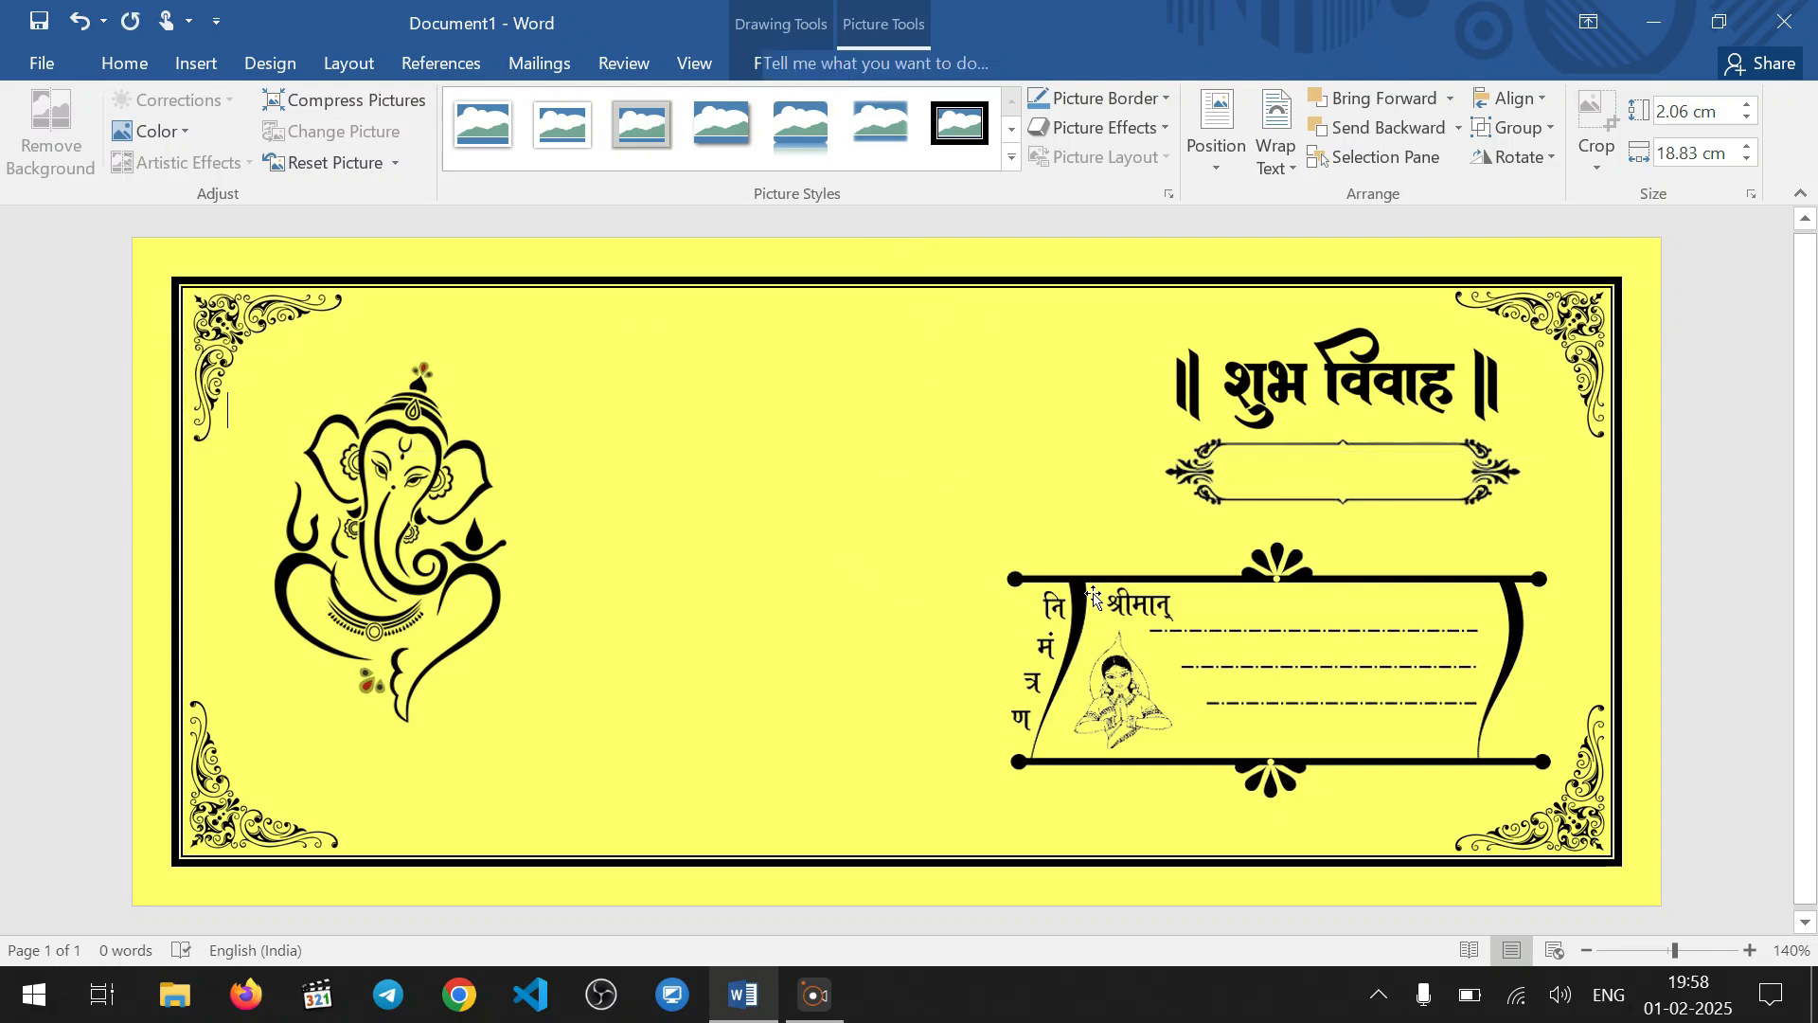
# Nudge the निमंत्रण panel down and slightly left to leave more space below the ornamental frame
pyautogui.click(1282, 710)
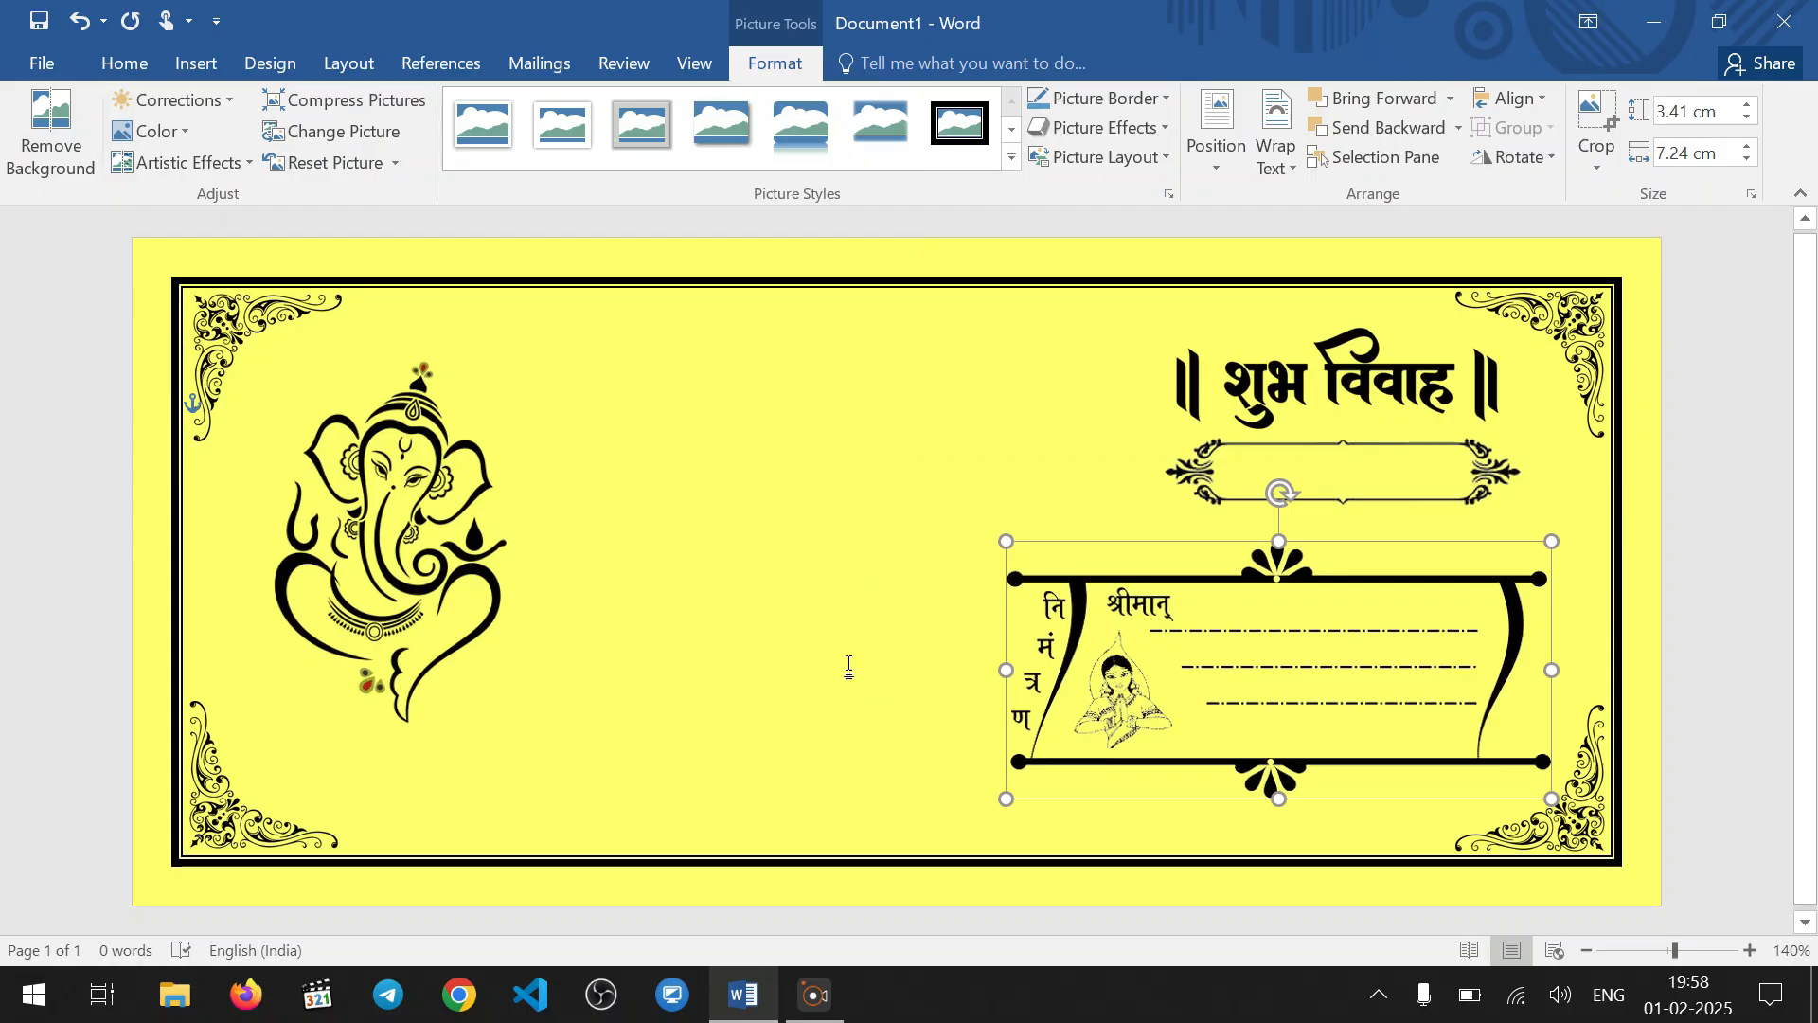
pyautogui.click(945, 655)
pyautogui.click(1311, 678)
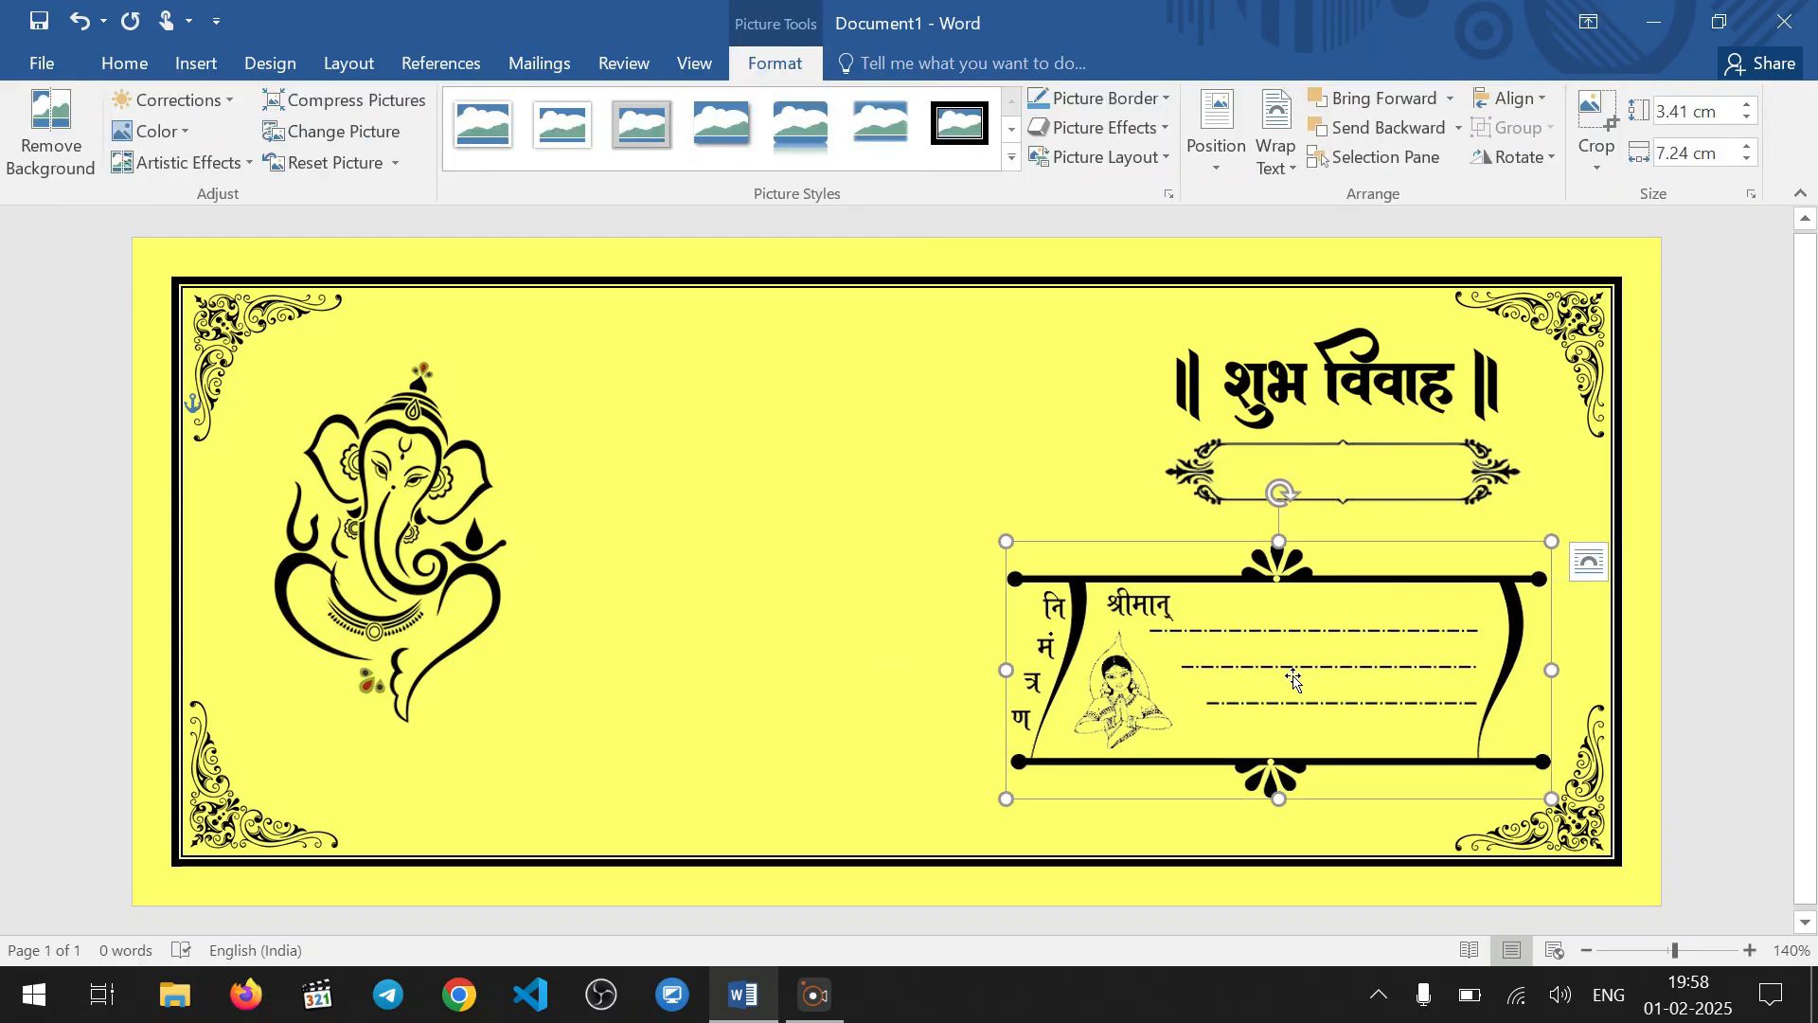
pyautogui.press('Down')
pyautogui.press('Down')
pyautogui.press('Down')
pyautogui.press('Down')
pyautogui.press('Down')
pyautogui.press('Down')
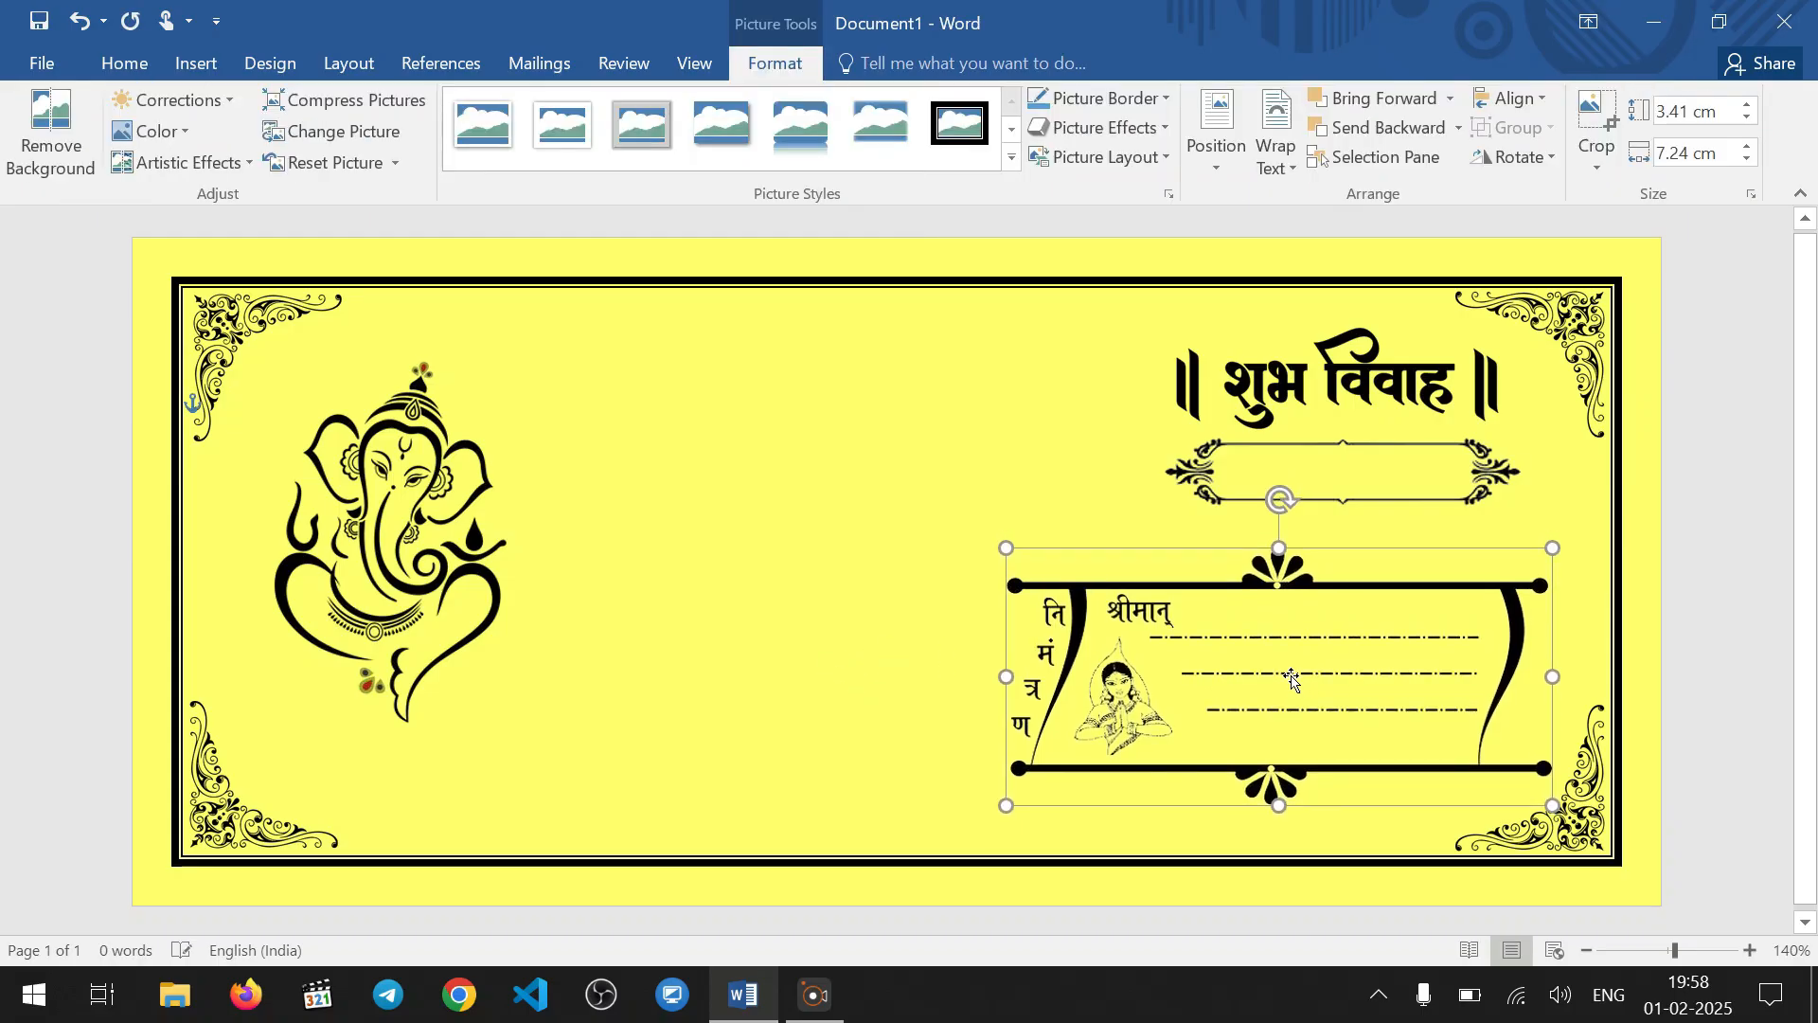
pyautogui.press('Down')
pyautogui.press('Down')
pyautogui.press('Down')
pyautogui.press('Down')
pyautogui.press('Down')
pyautogui.press('Down')
pyautogui.press('Down')
pyautogui.press('Down')
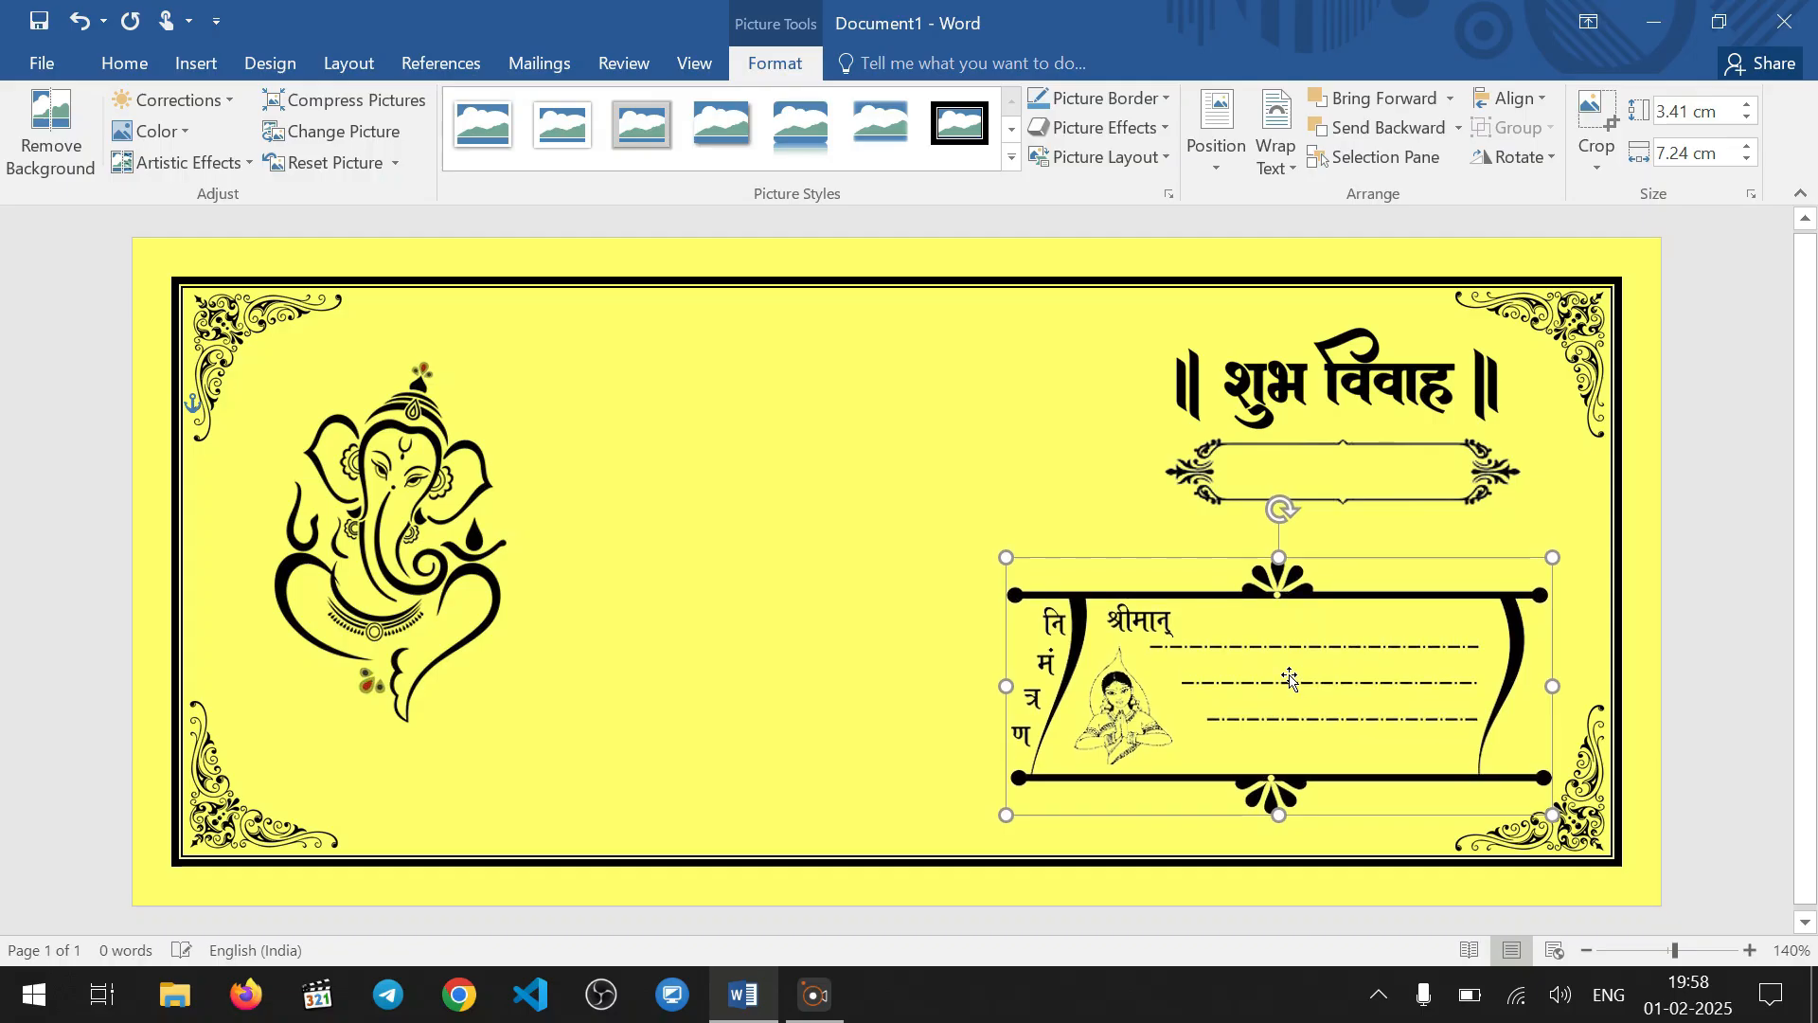
pyautogui.press('Down')
pyautogui.press('Down')
pyautogui.press('Down')
pyautogui.press('Down')
pyautogui.press('Down')
pyautogui.press('Down')
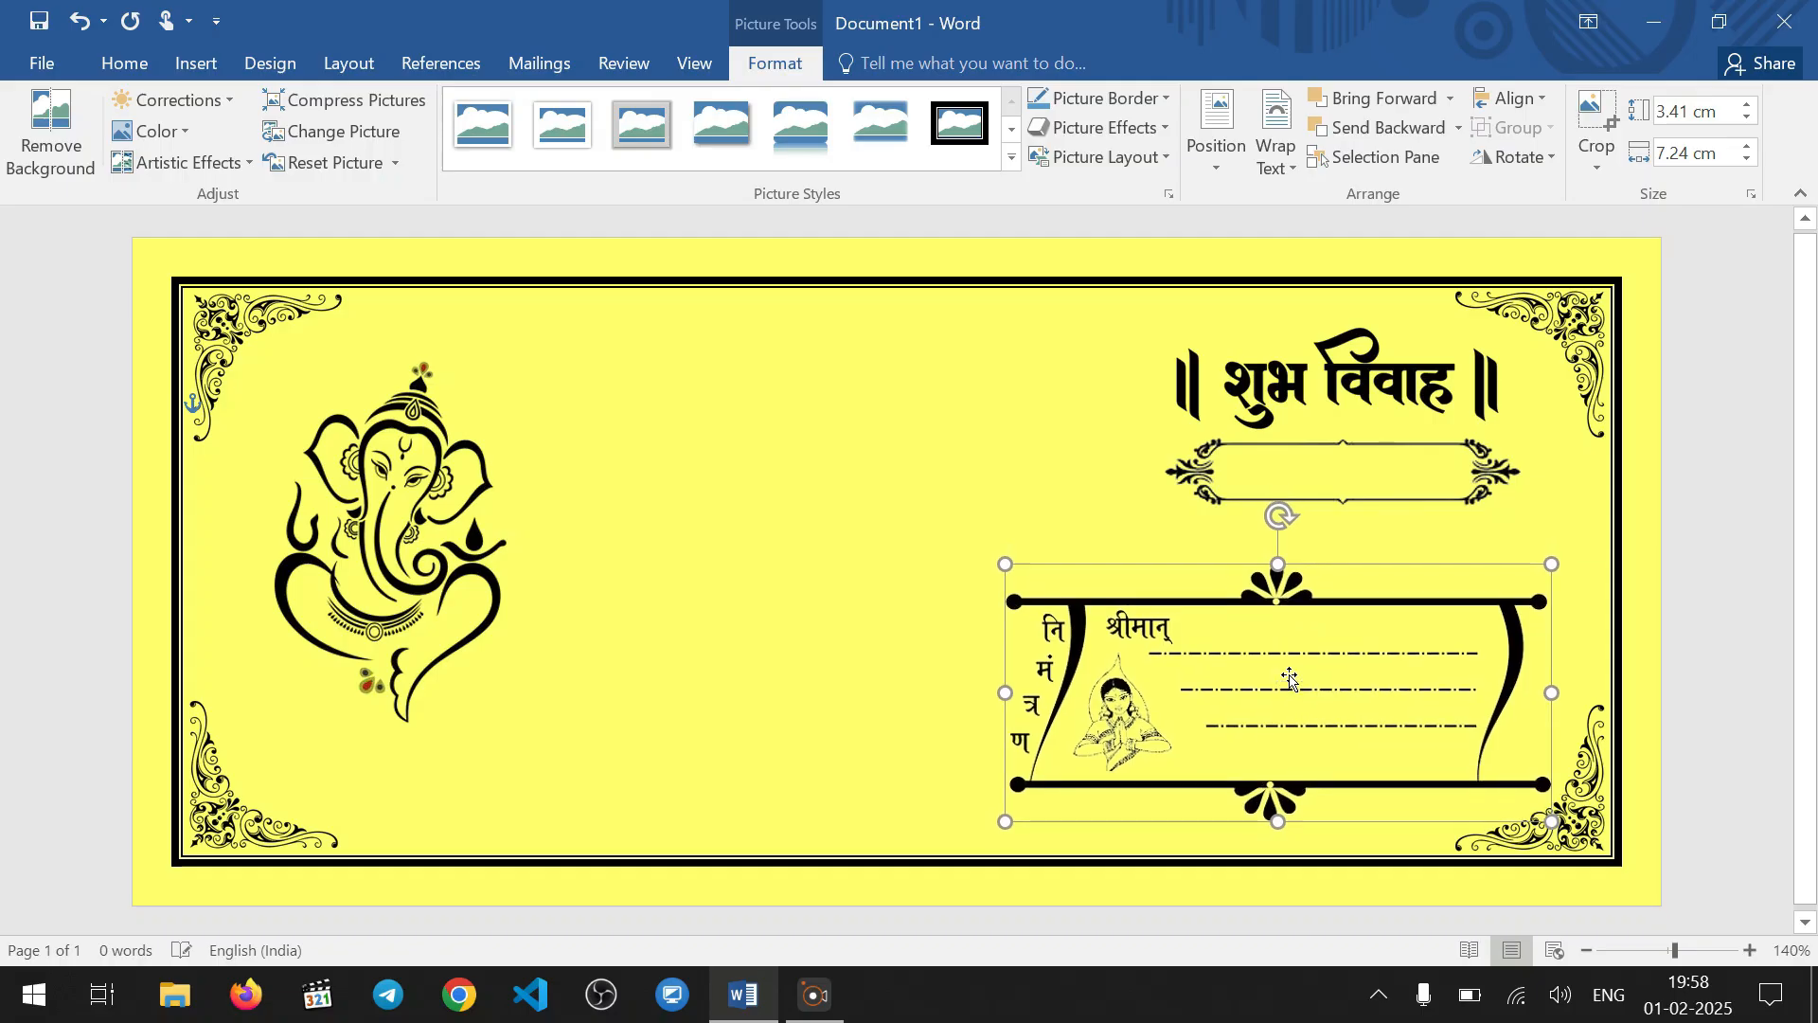
pyautogui.press('Left')
pyautogui.press('Left')
pyautogui.press('Left')
pyautogui.press('Left')
pyautogui.click(884, 460)
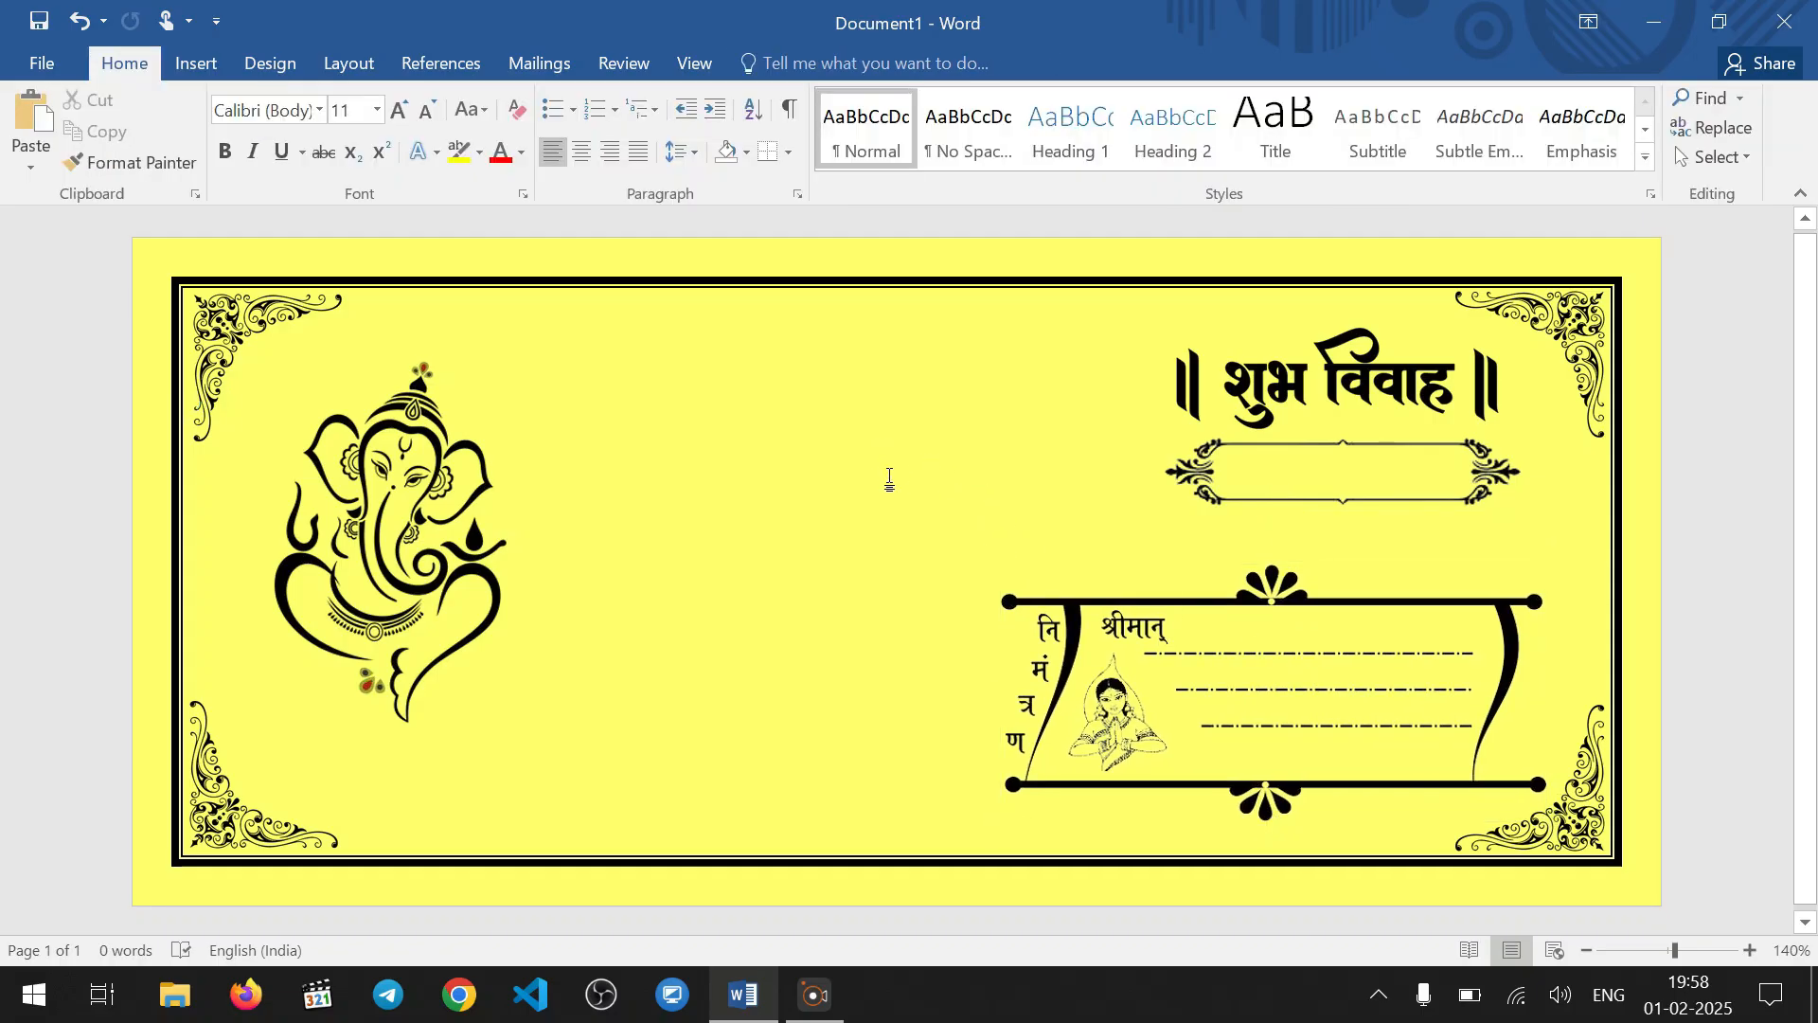
# Widen the ornamental frame below the शुभ विवाह heading on both sides to about 5.42 cm
pyautogui.click(1293, 462)
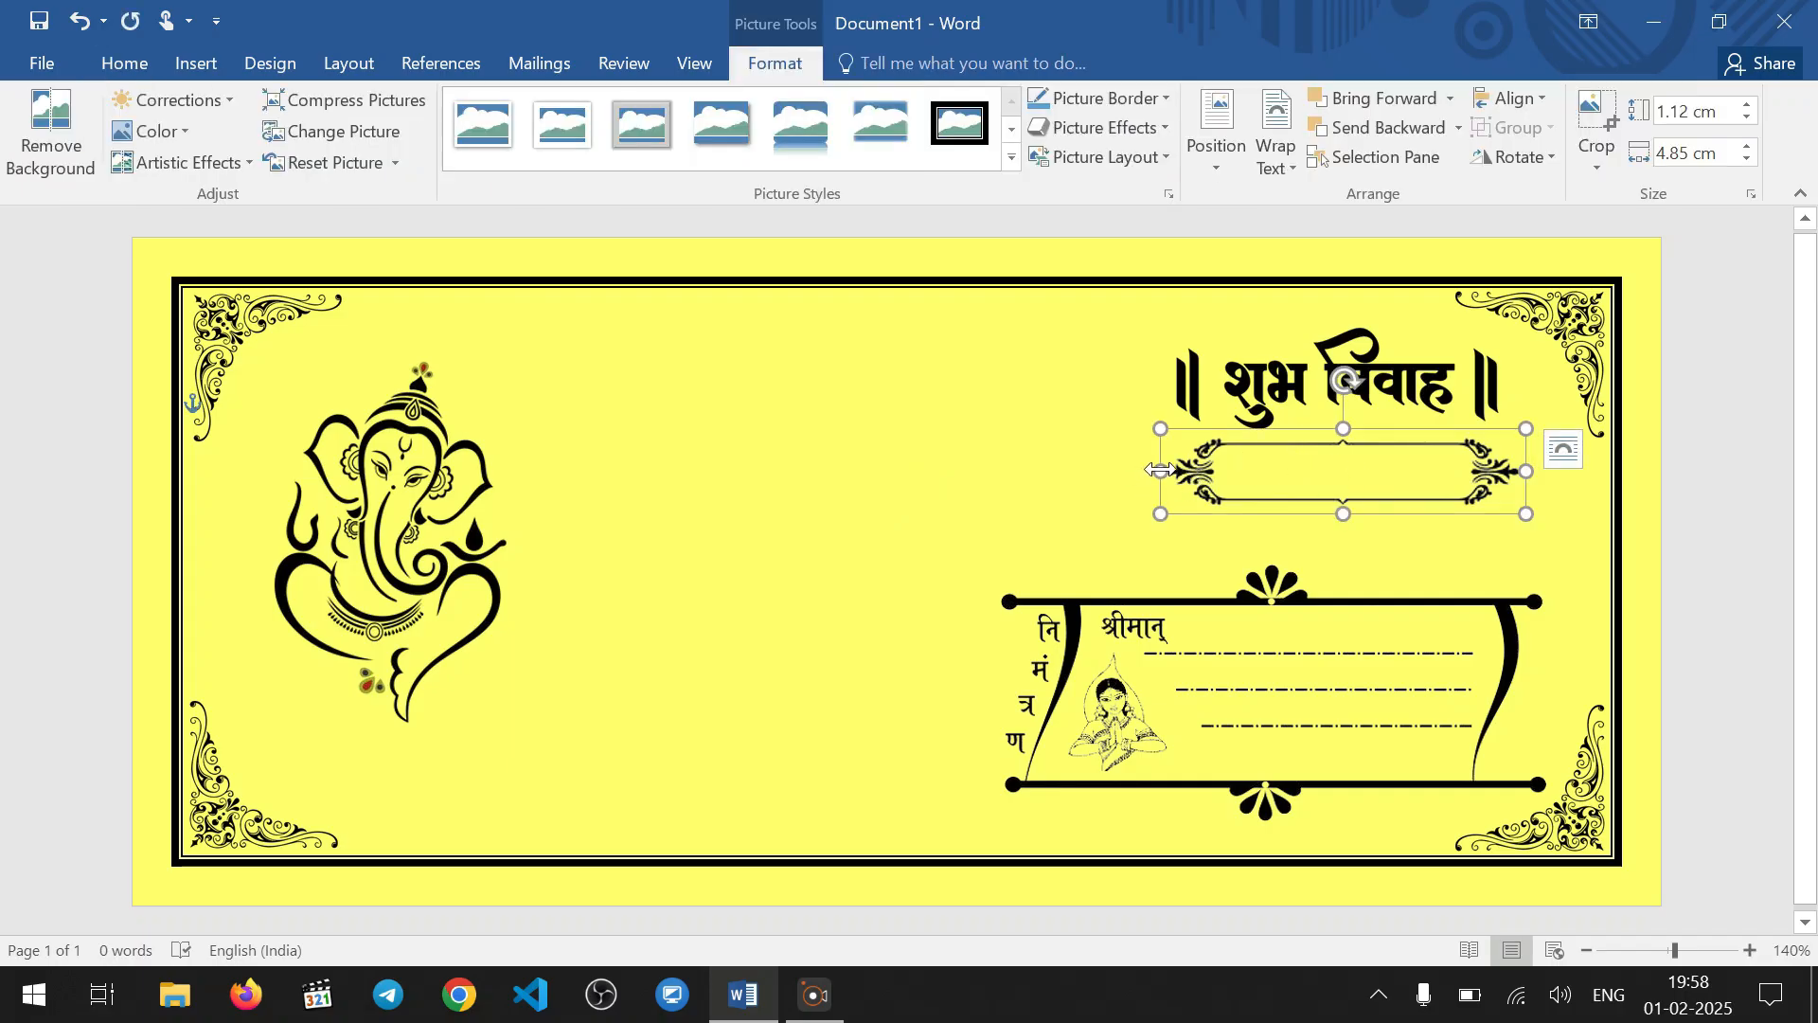
pyautogui.moveTo(1160, 469); pyautogui.dragTo(1148, 471)
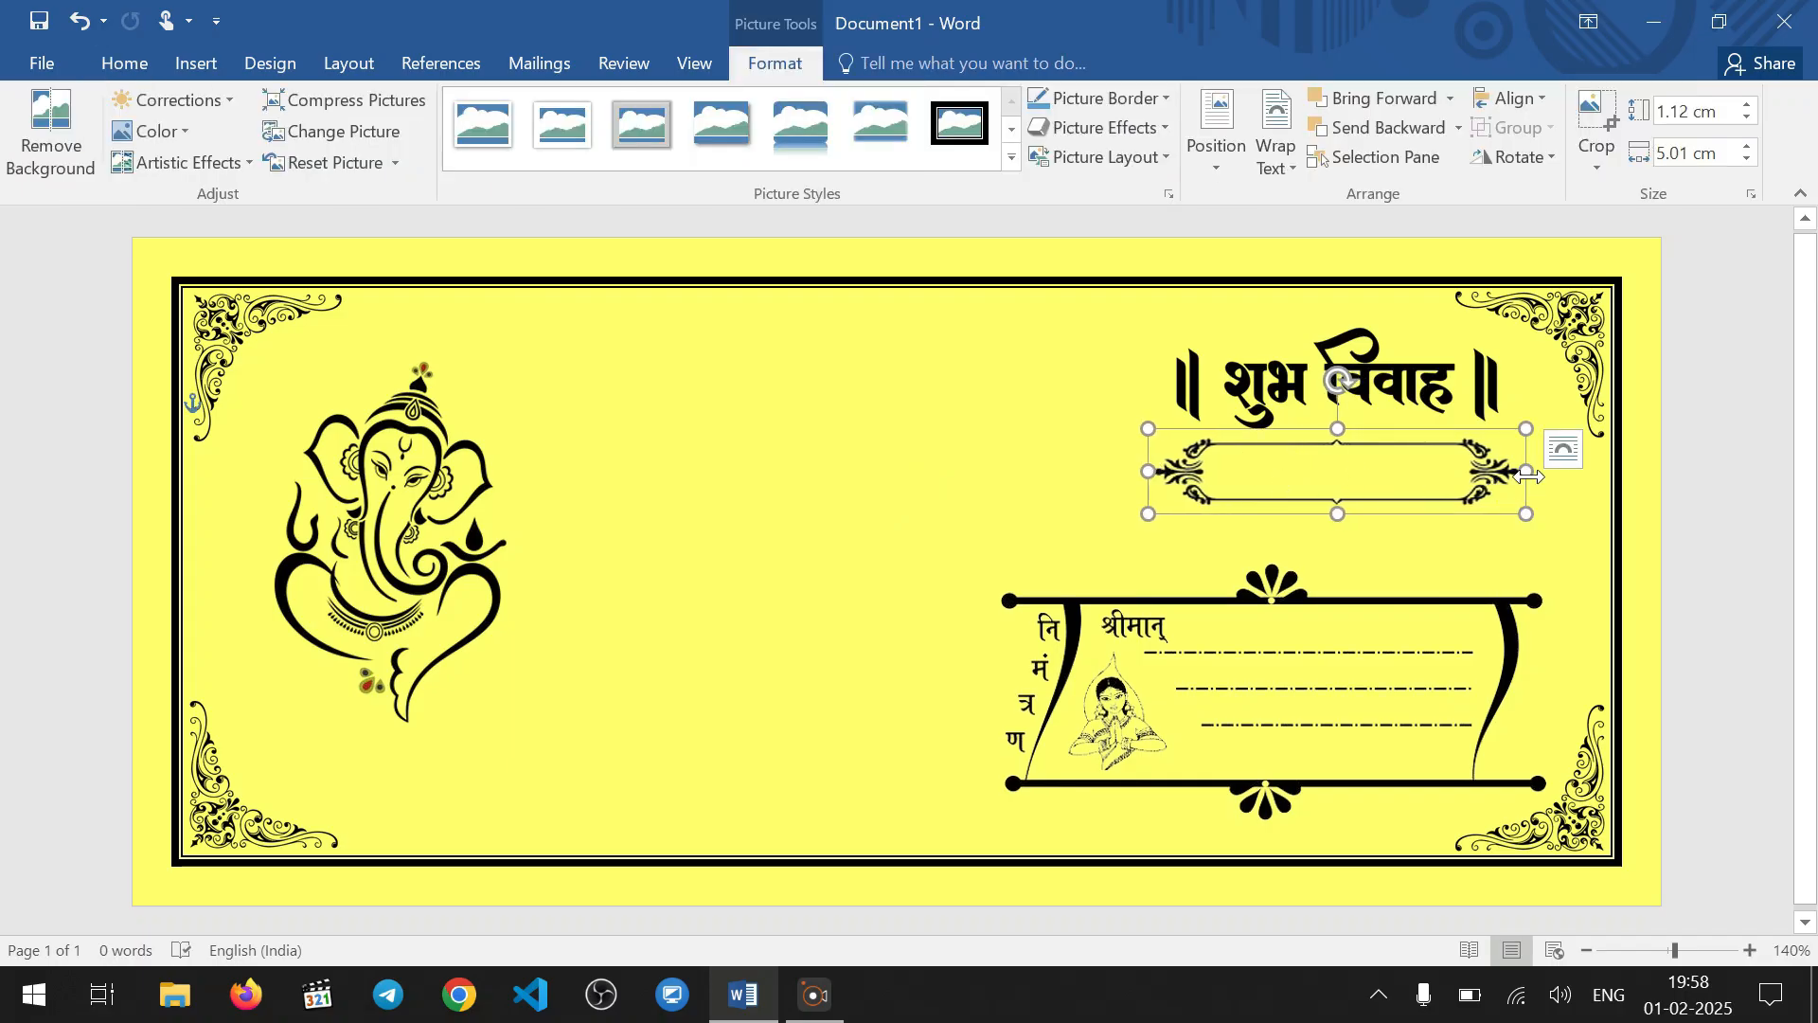
pyautogui.moveTo(1529, 474); pyautogui.dragTo(1558, 472)
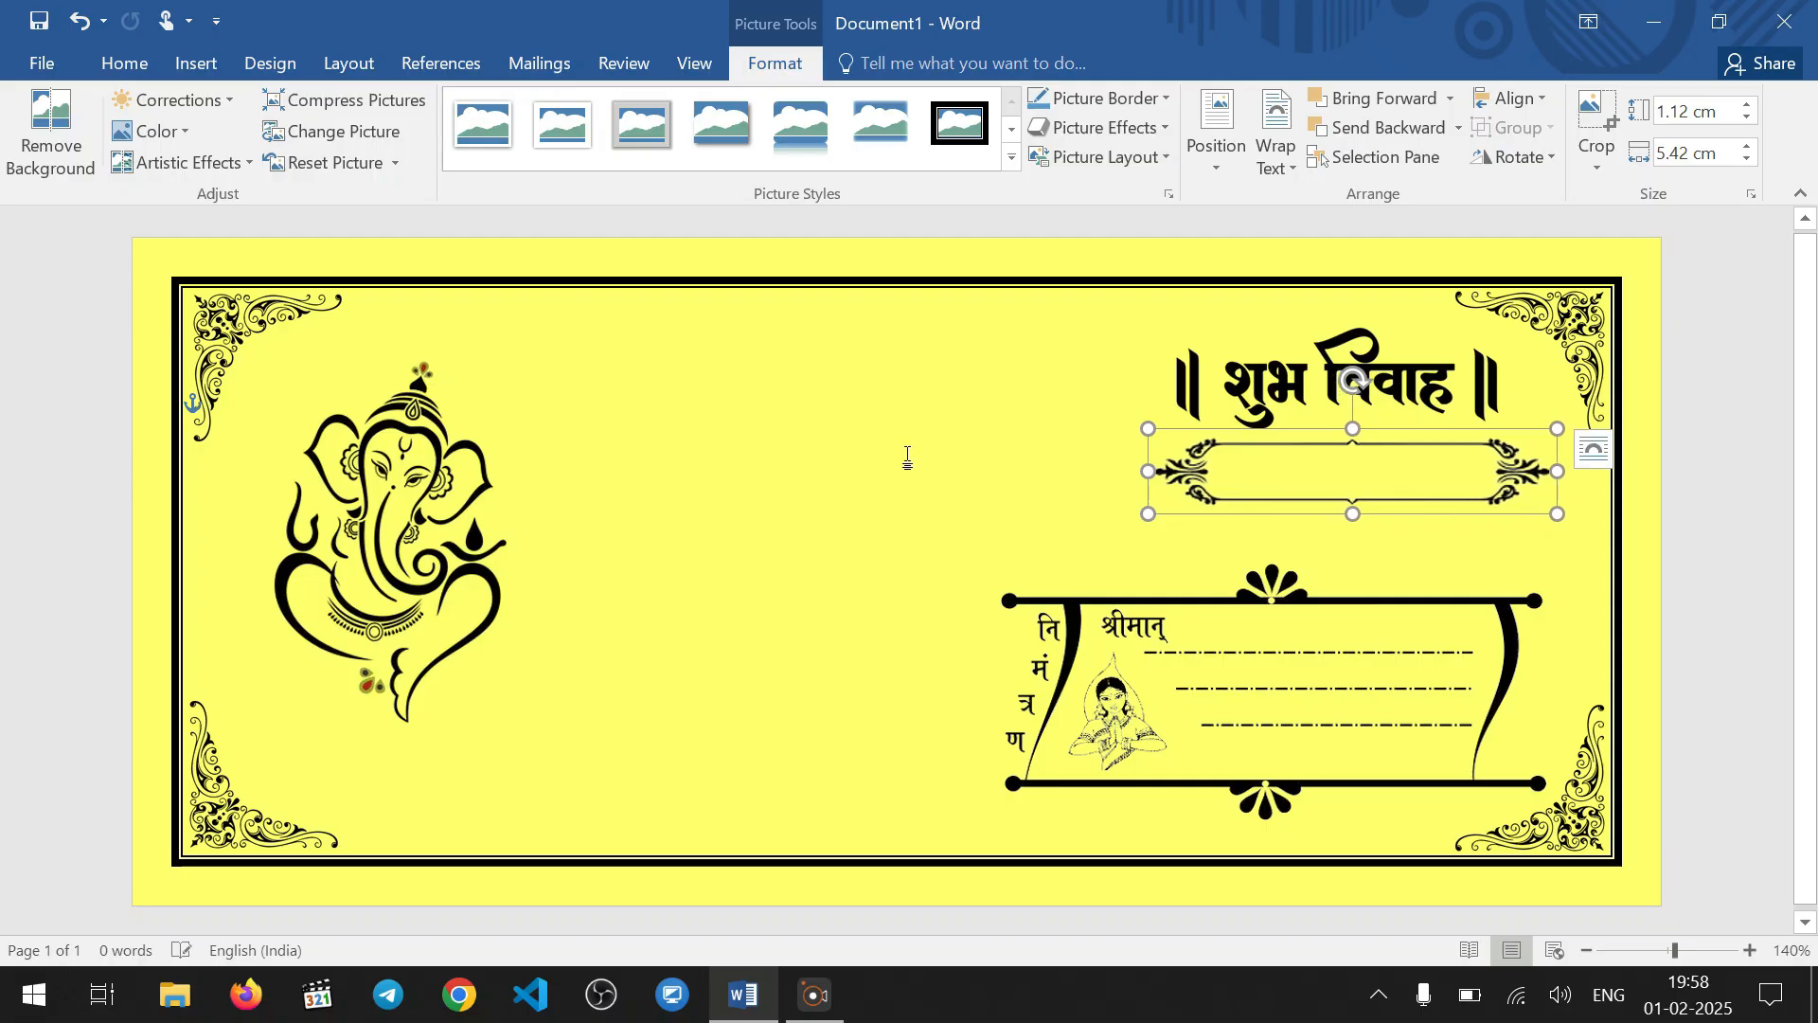
pyautogui.click(943, 440)
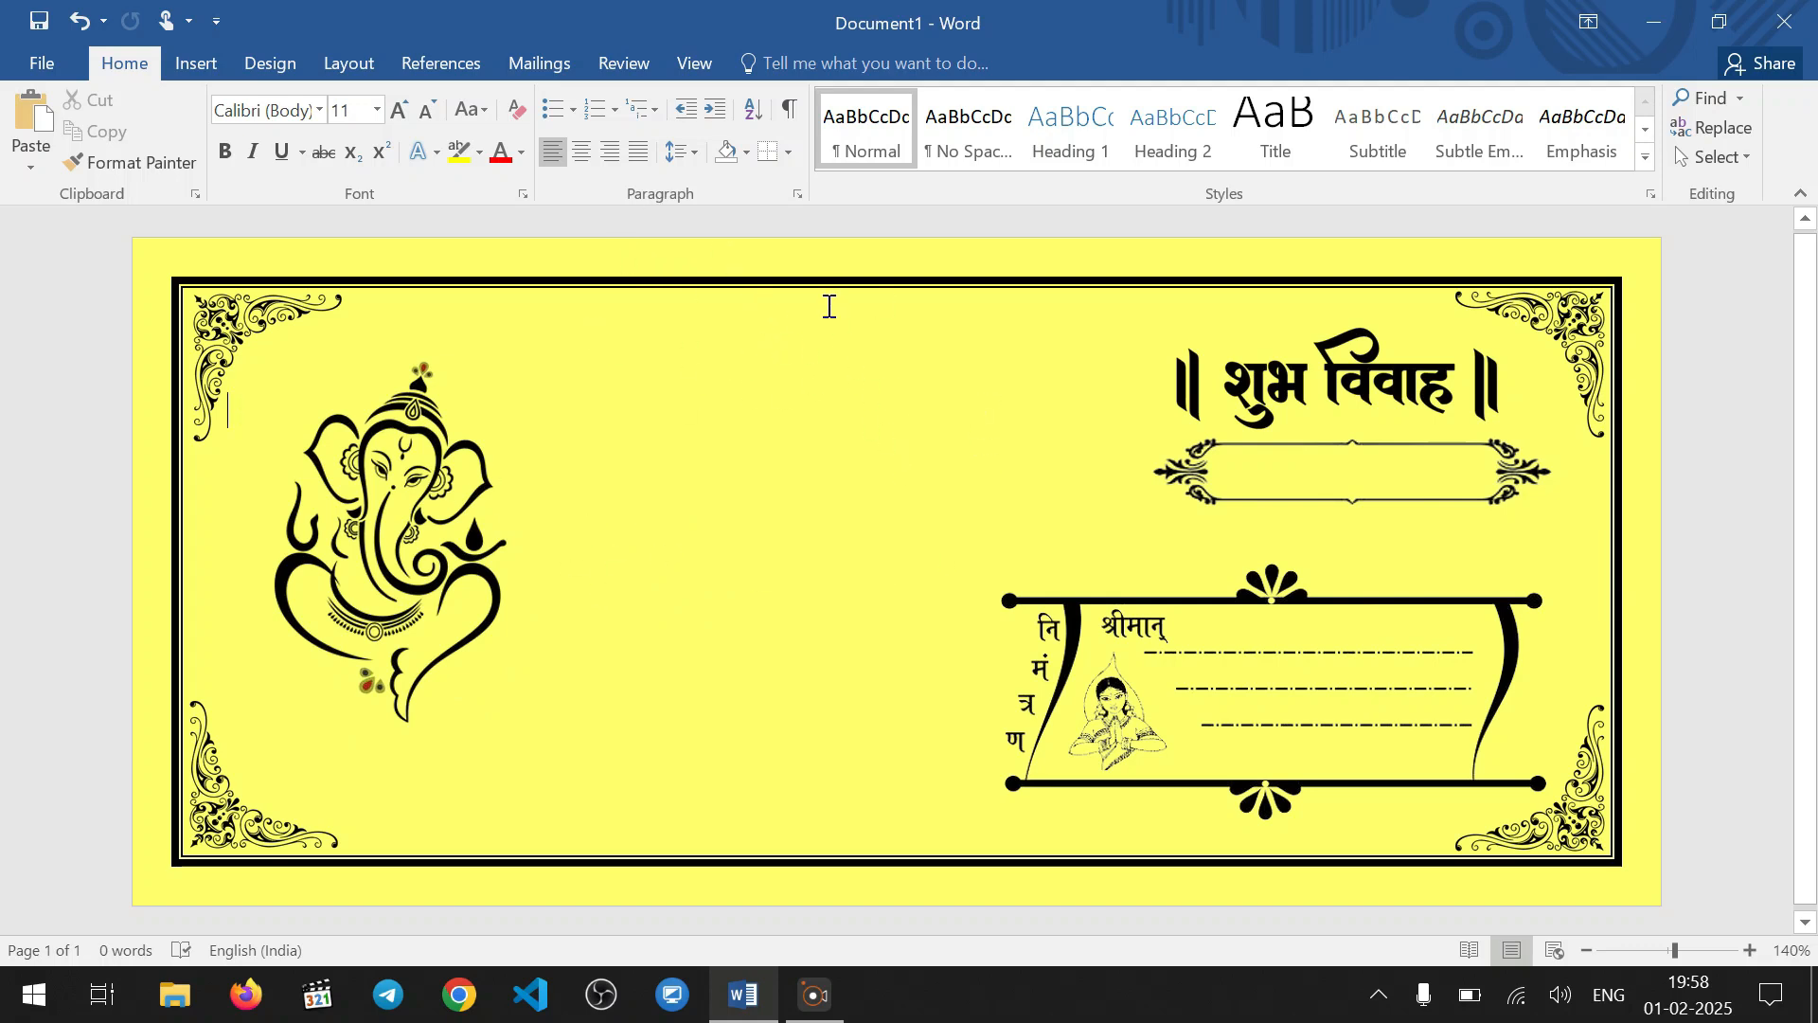
# Insert the clasped-hands picture from the Downloads folder into the card
pyautogui.click(197, 72)
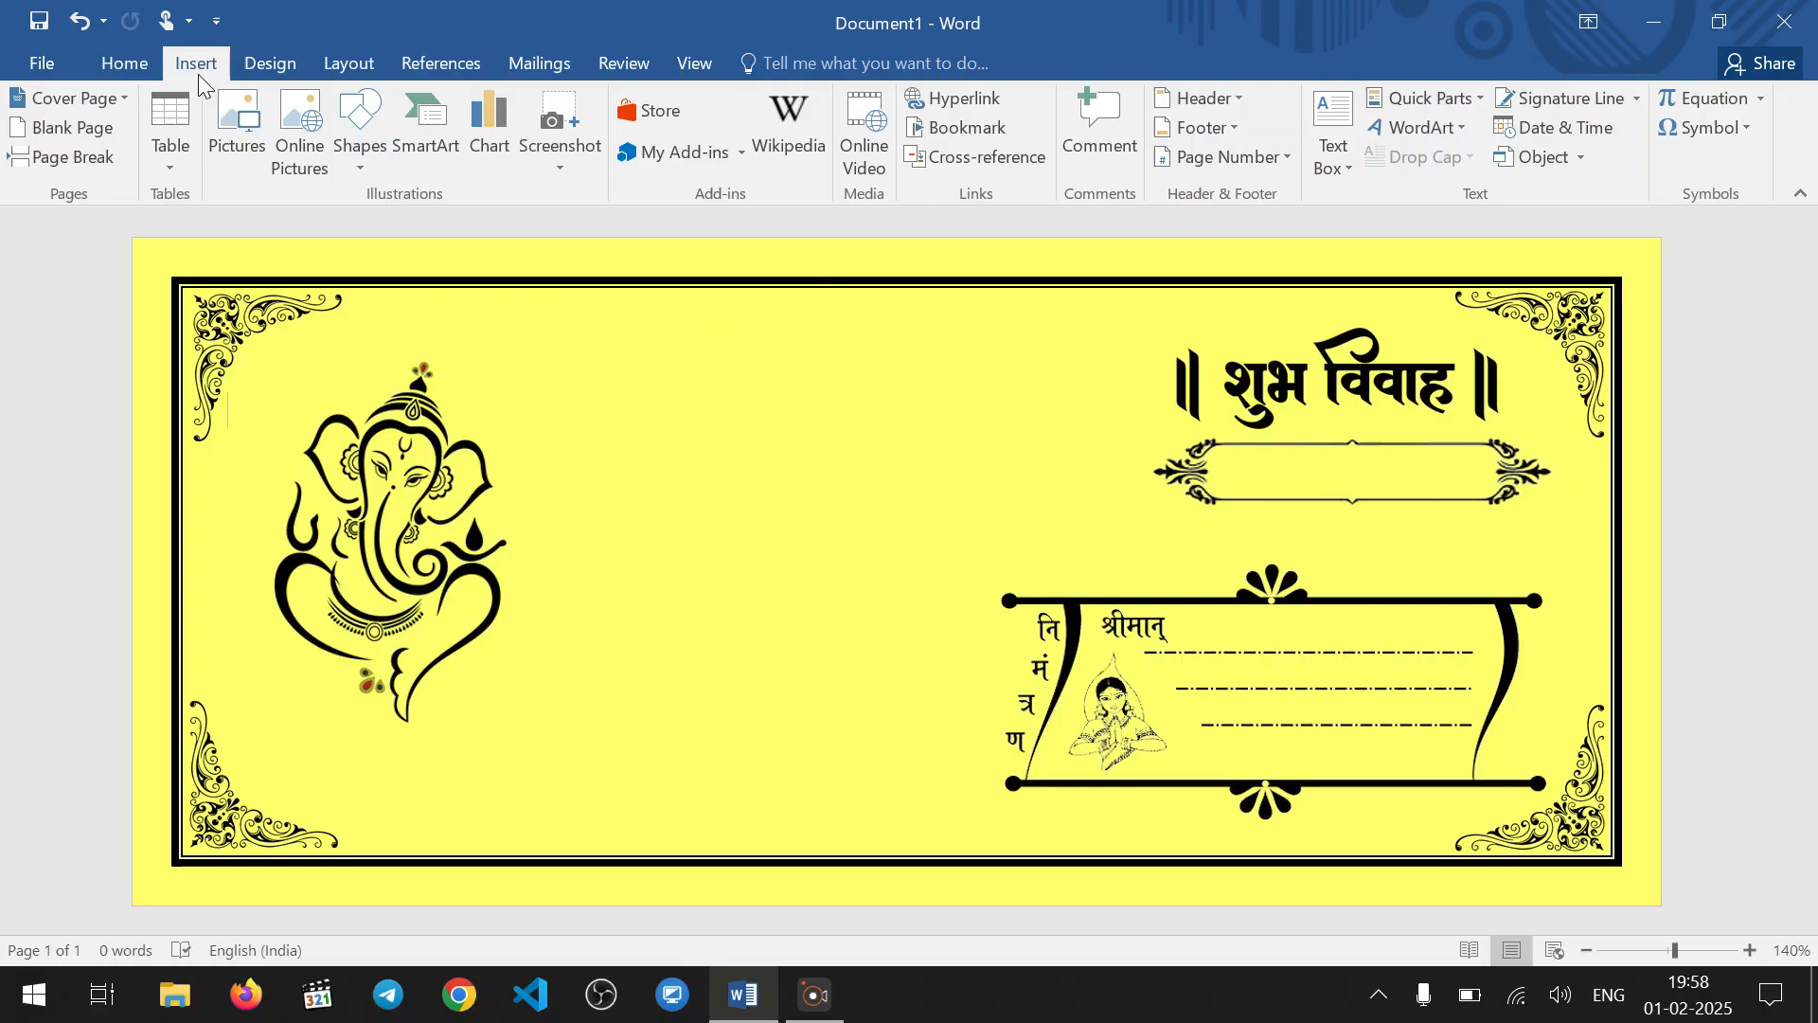
pyautogui.click(235, 155)
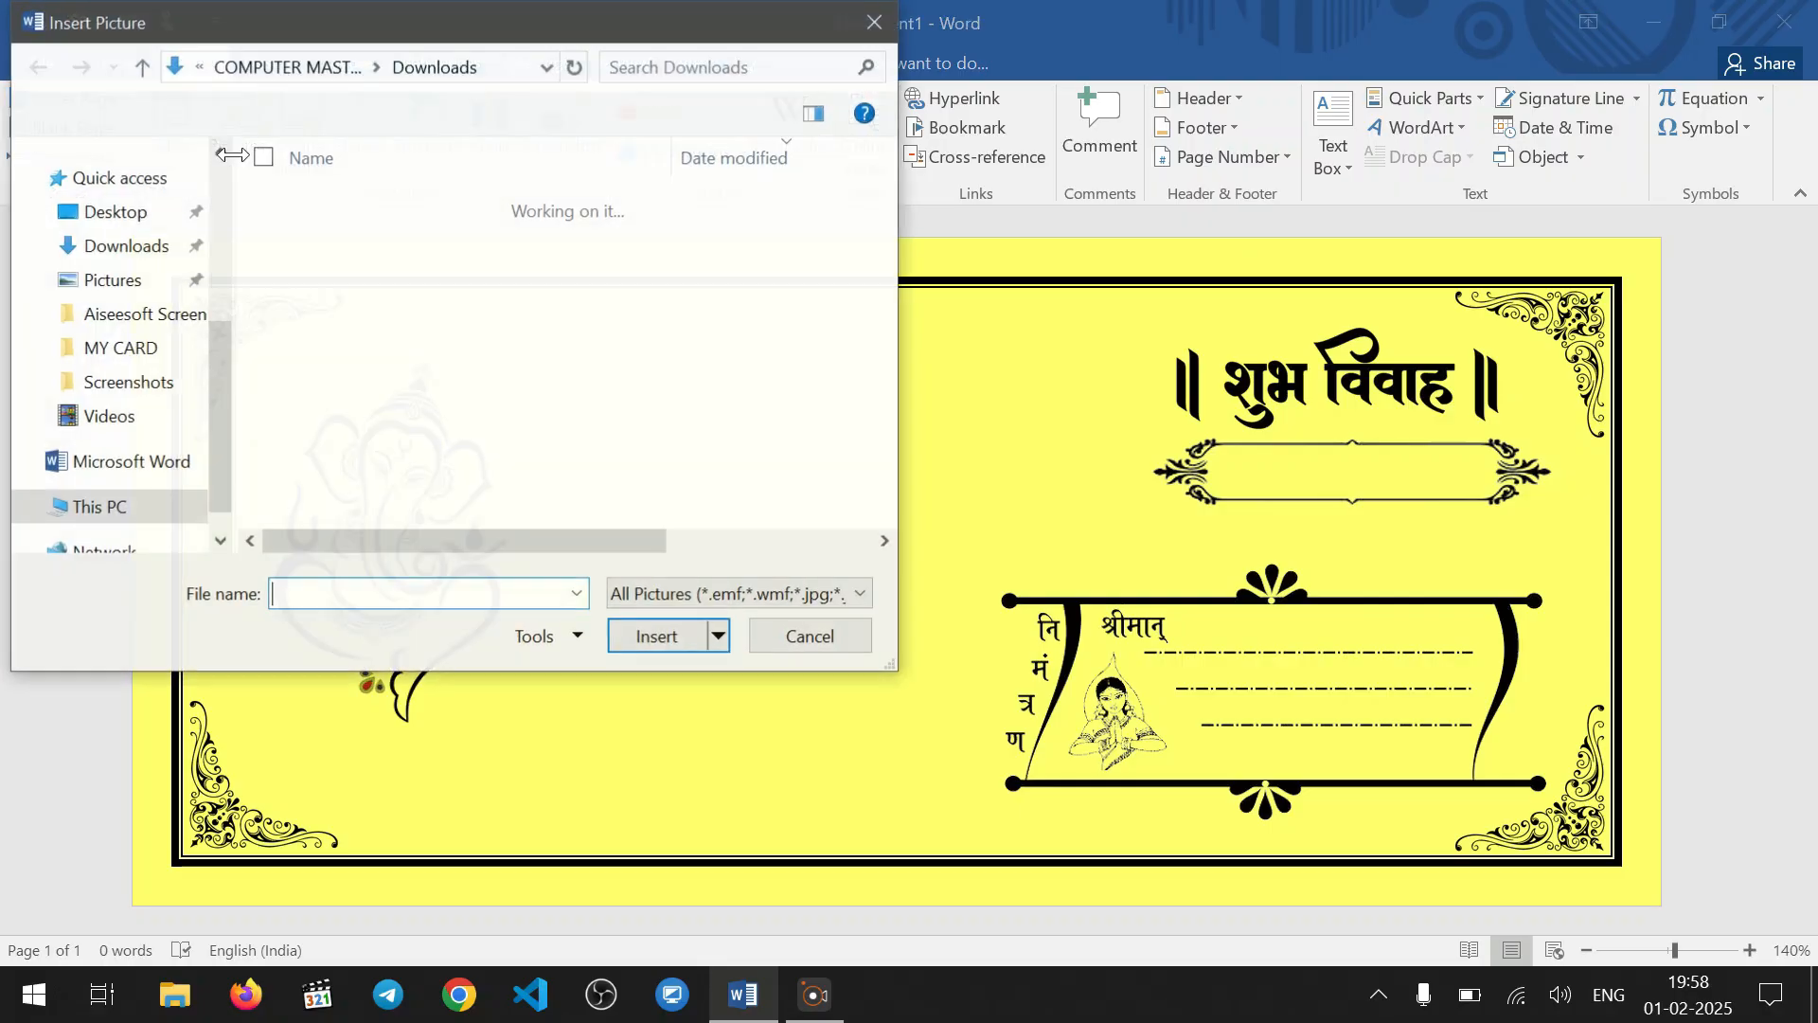
pyautogui.click(151, 303)
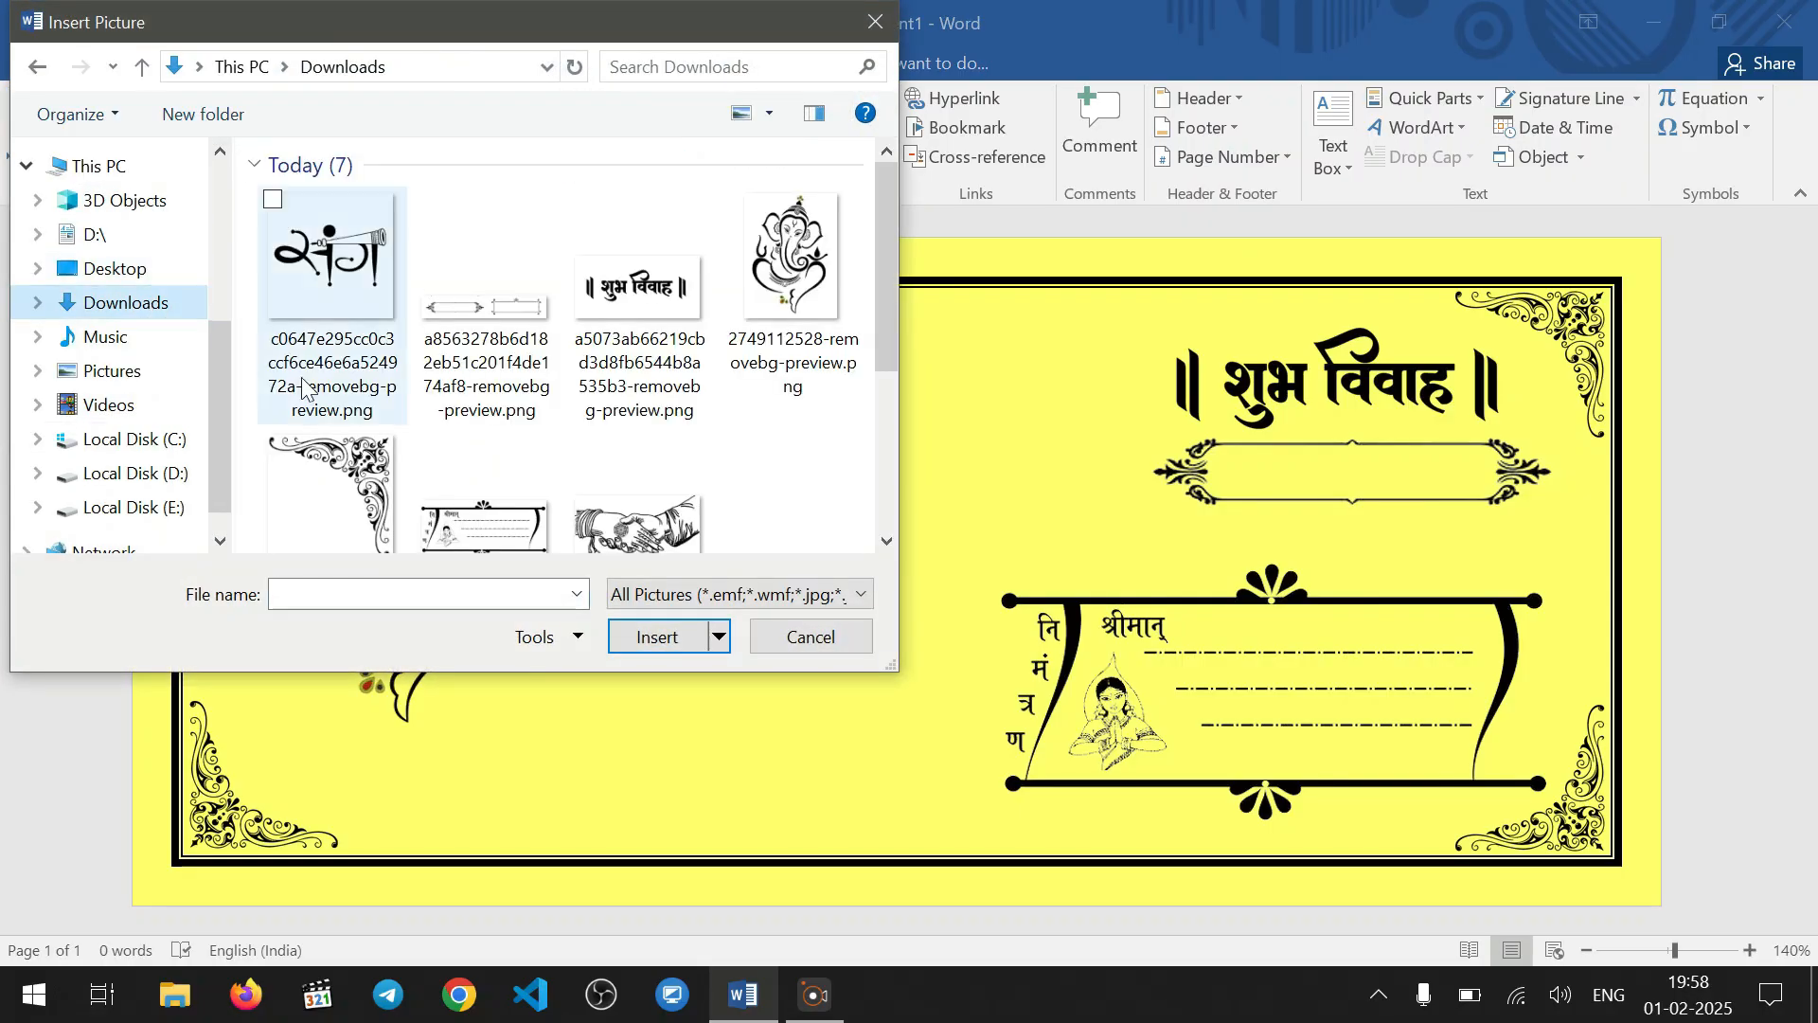
pyautogui.click(636, 519)
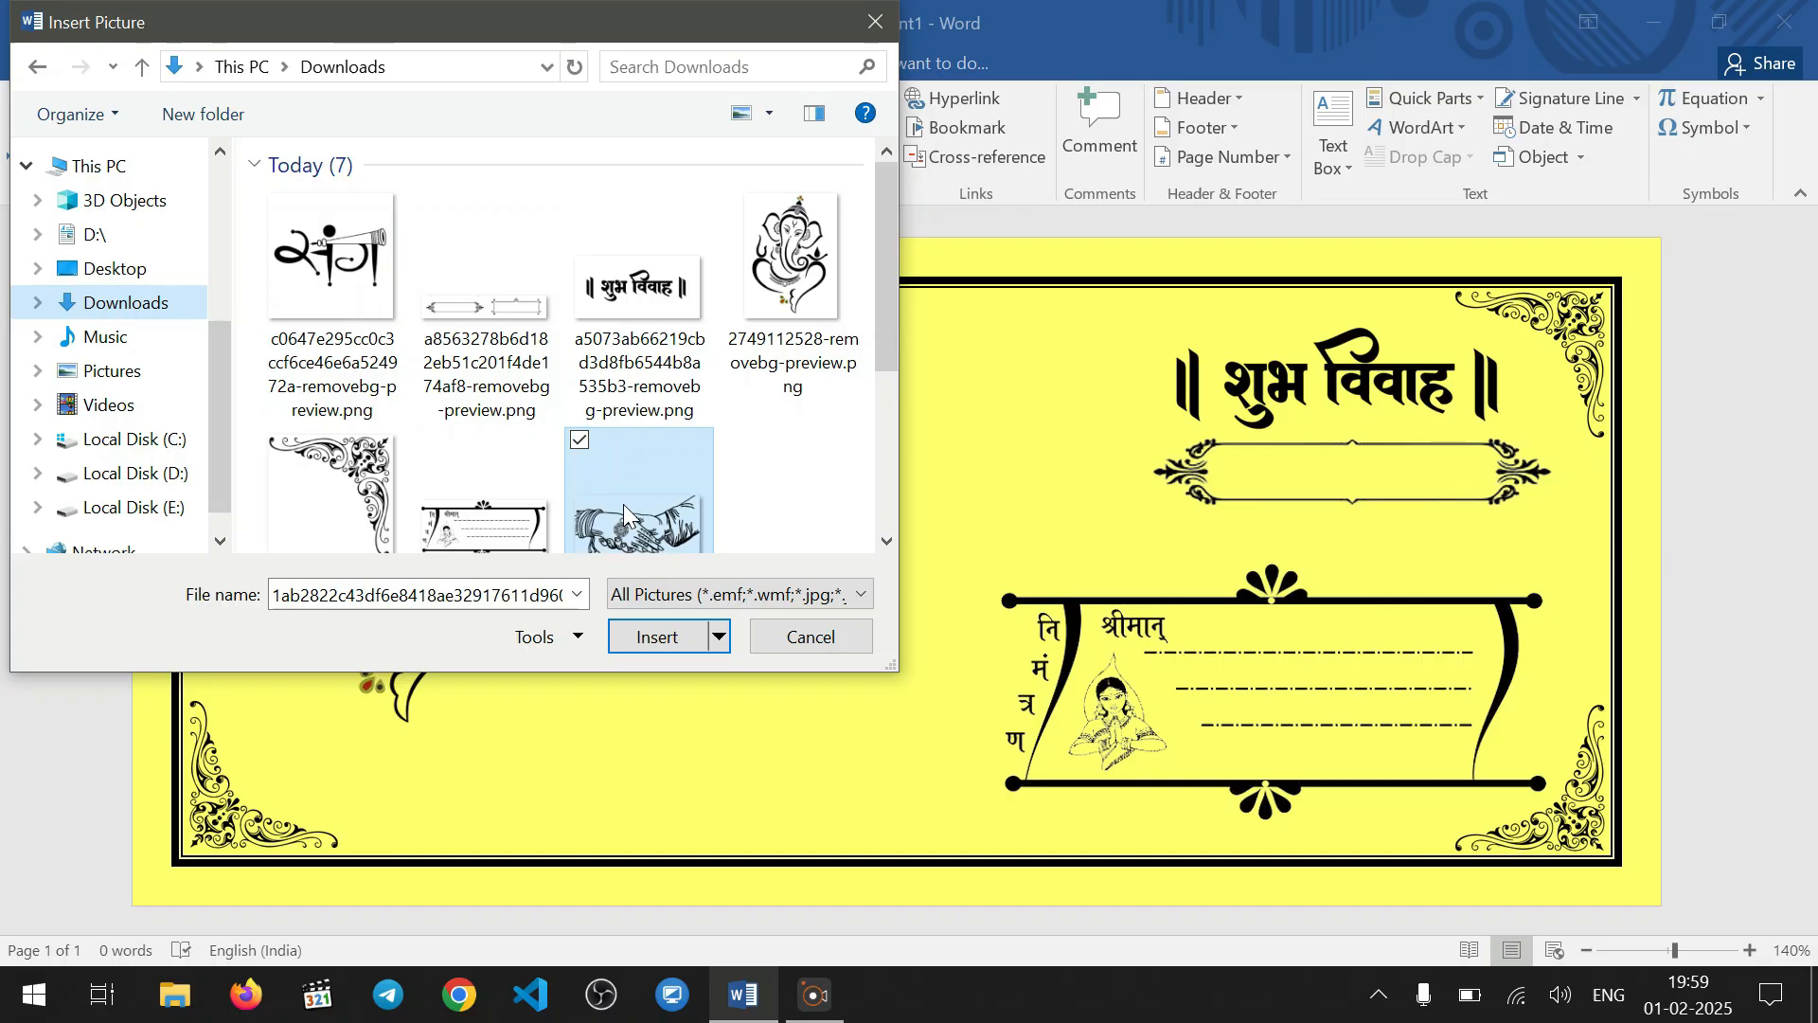
pyautogui.click(655, 636)
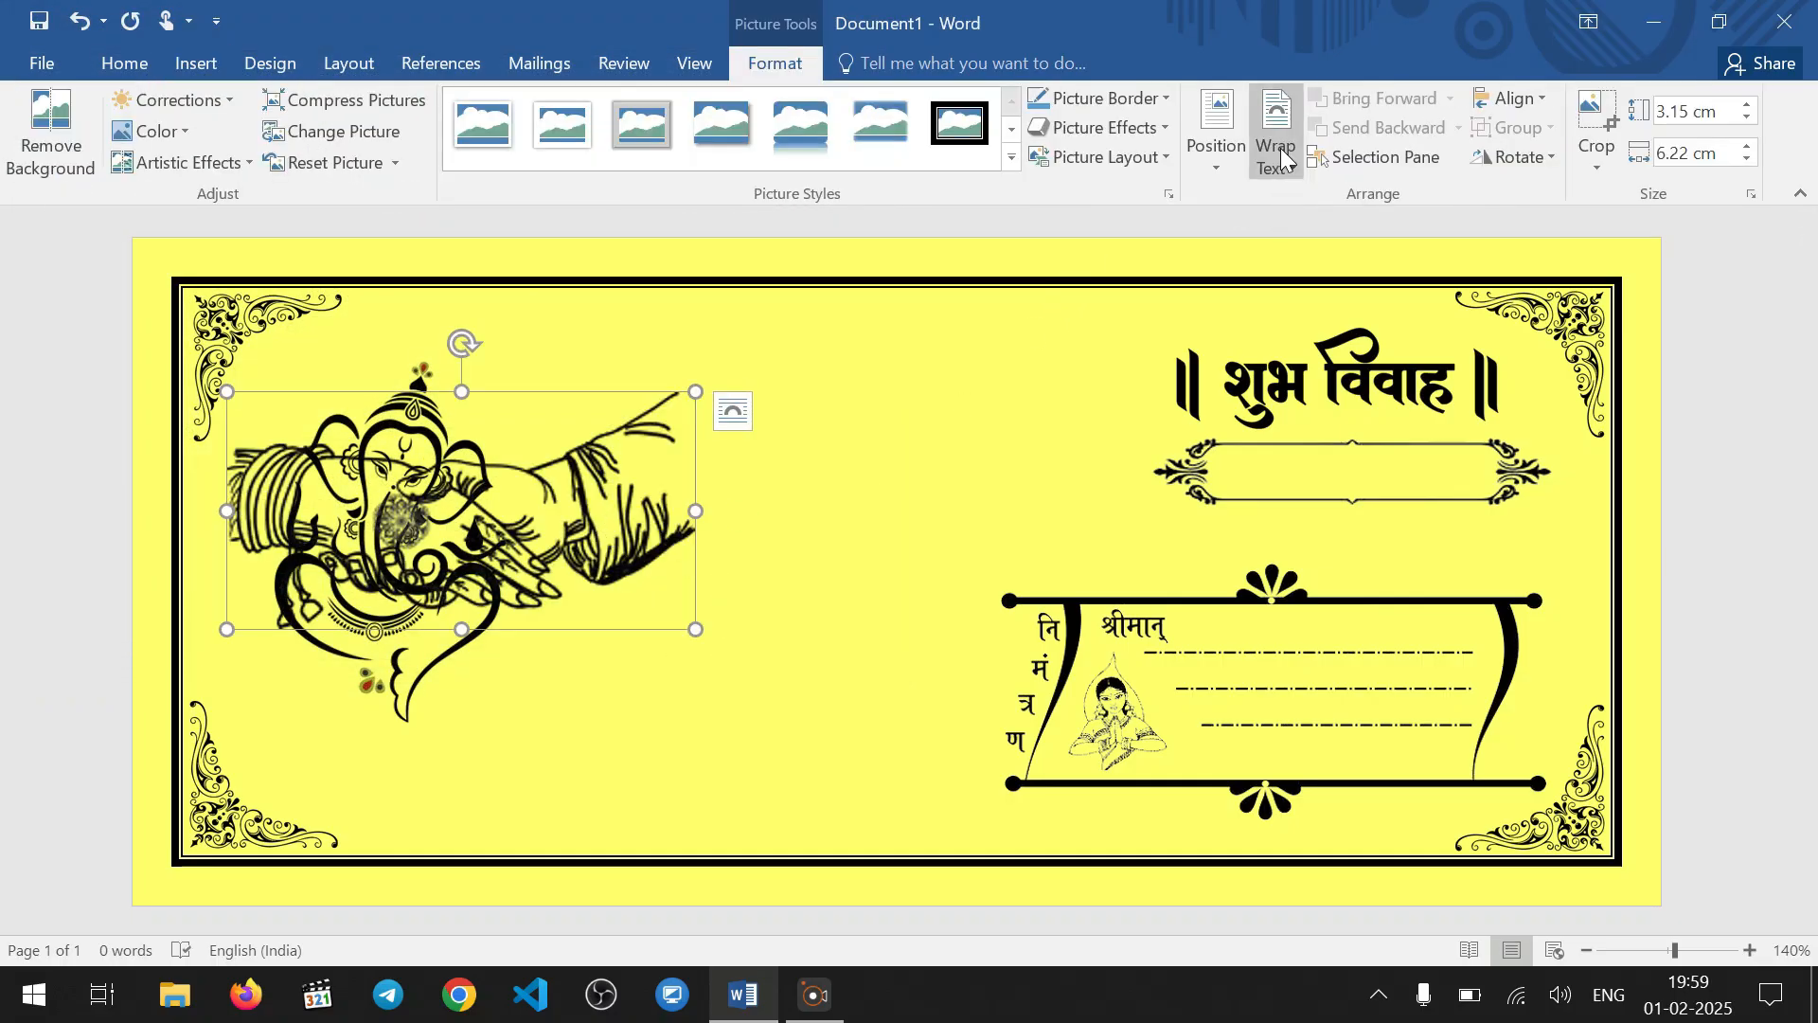
# Place the clasped-hands picture behind text between Ganesha and the heading, and shrink it to about 2.7 × 5.33 cm
pyautogui.click(1281, 142)
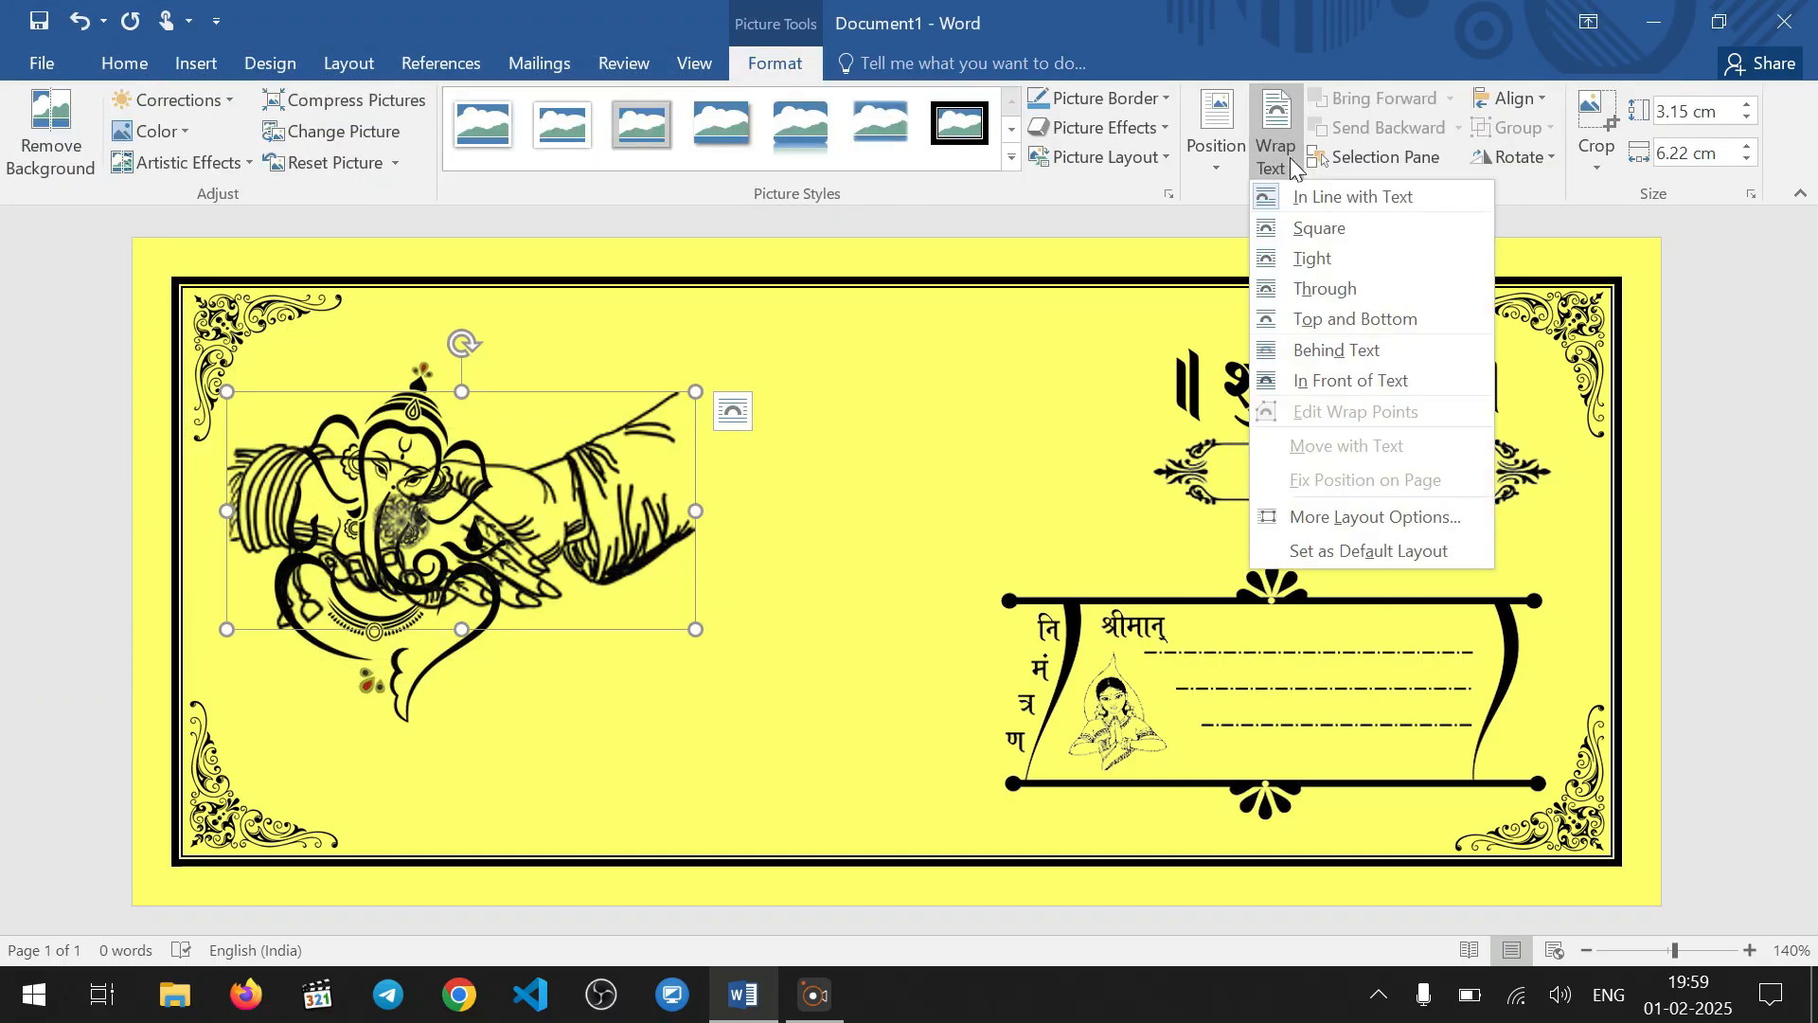
pyautogui.click(1345, 350)
pyautogui.moveTo(602, 479); pyautogui.dragTo(957, 427)
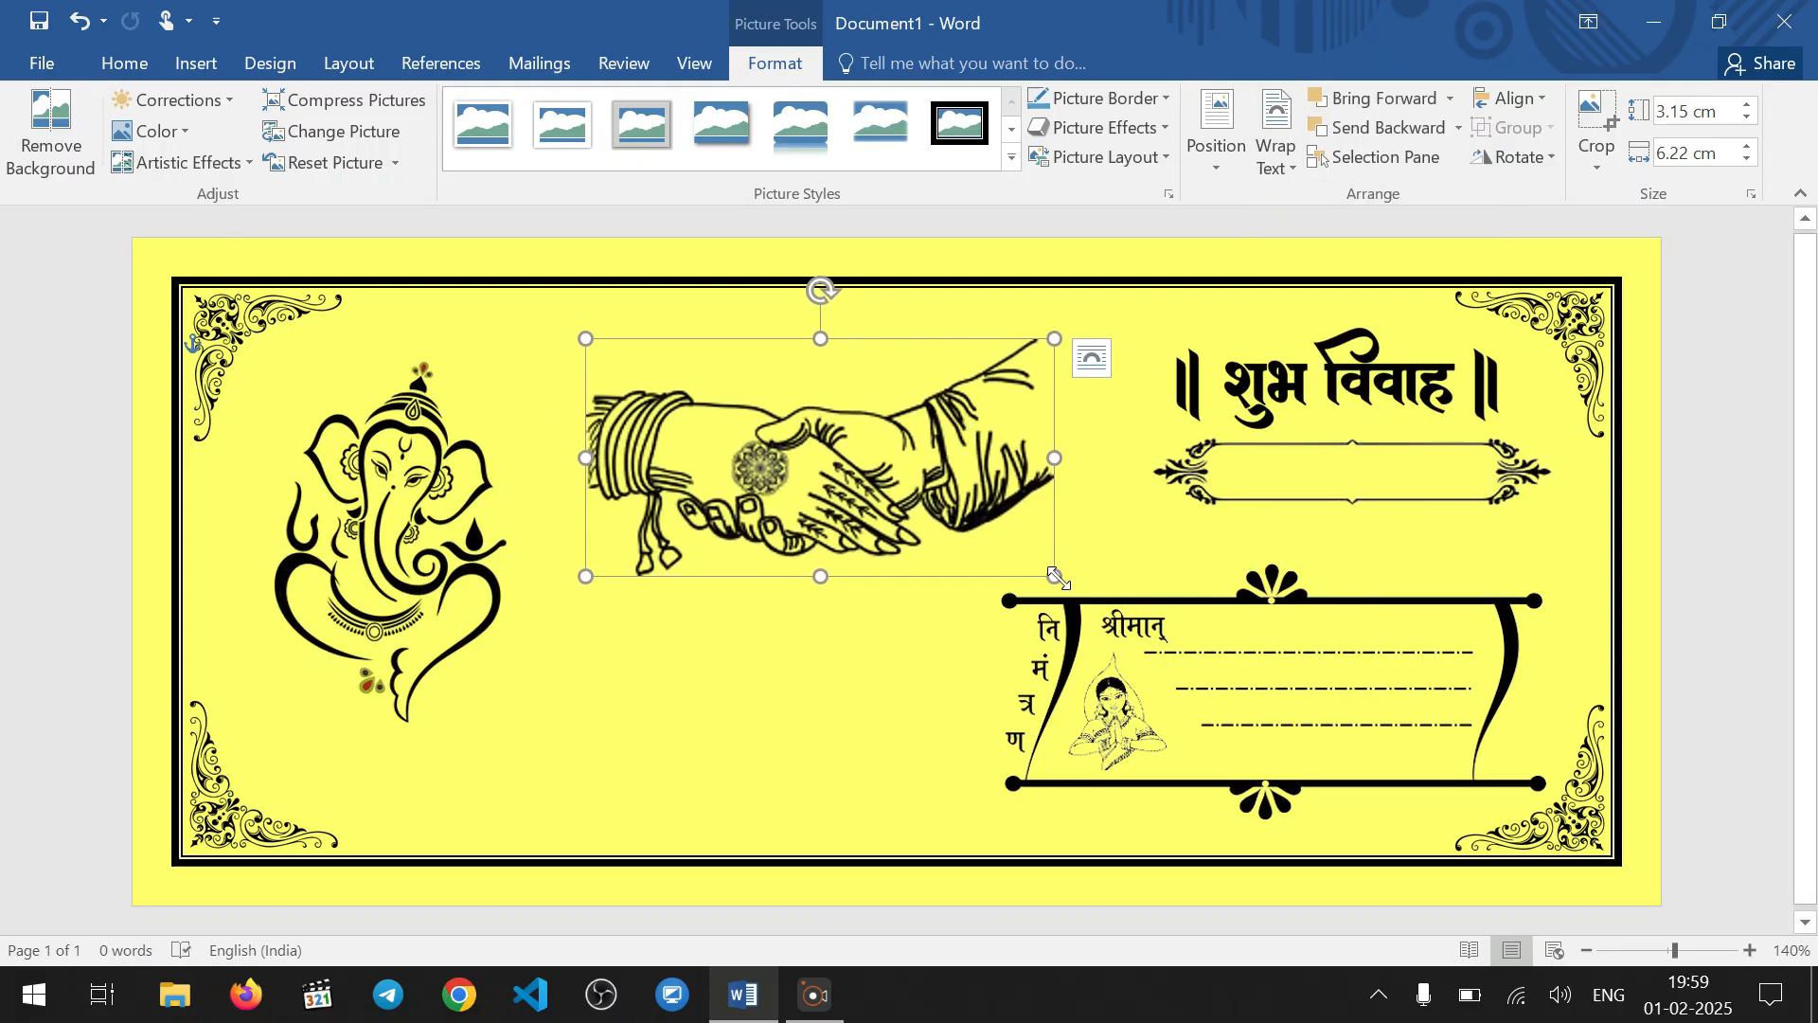
pyautogui.moveTo(1057, 578); pyautogui.dragTo(988, 542)
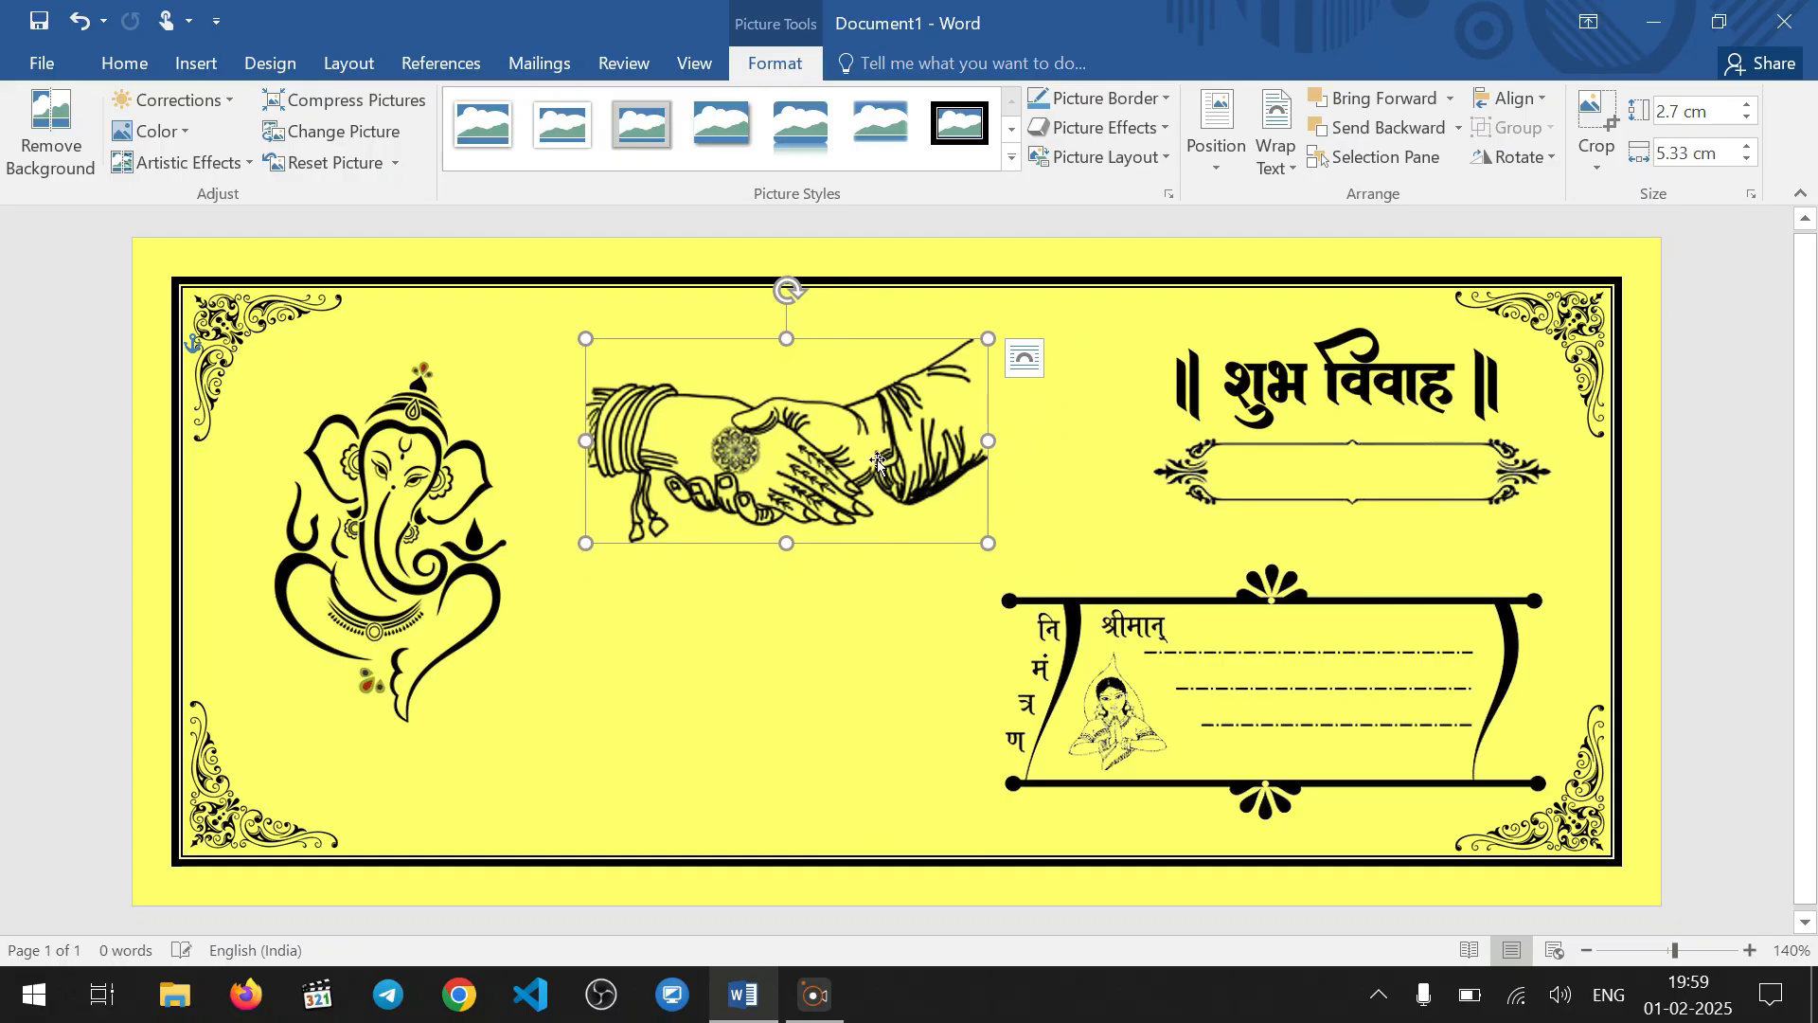
pyautogui.moveTo(878, 461); pyautogui.dragTo(918, 497)
pyautogui.click(849, 663)
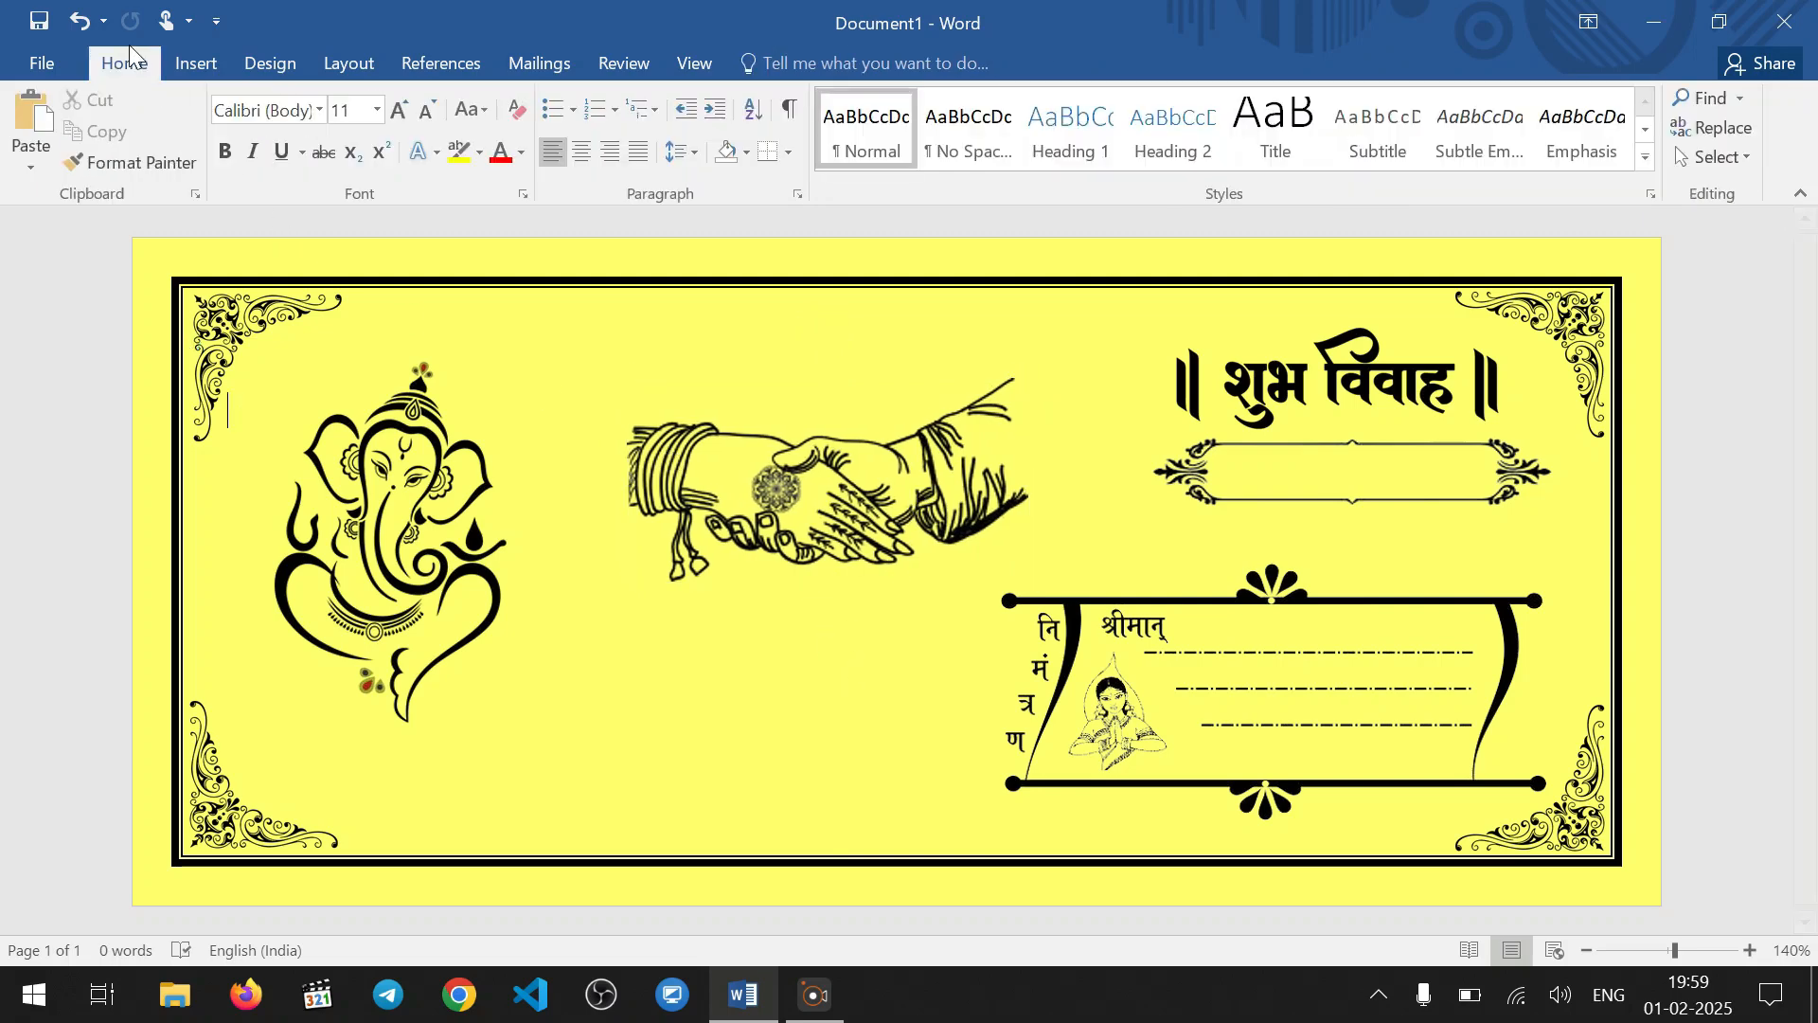
# Insert the संग lettering picture from the Downloads folder into the card
pyautogui.click(194, 64)
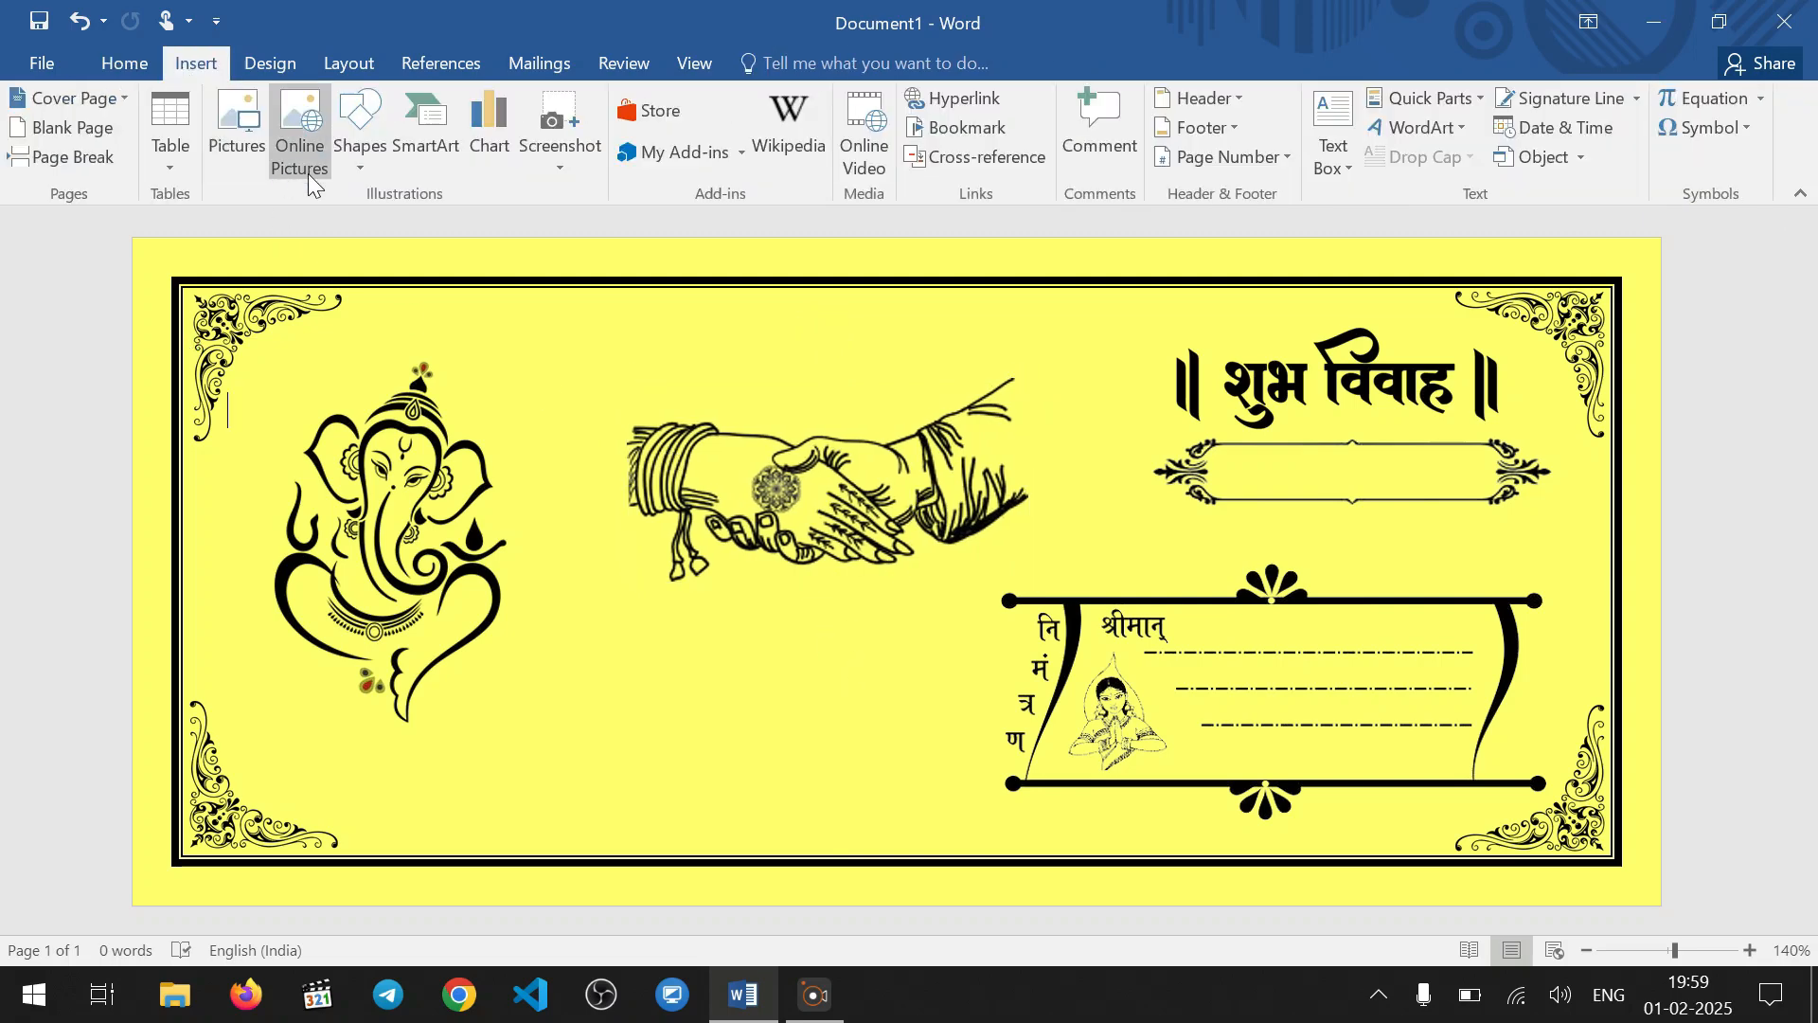
pyautogui.click(236, 127)
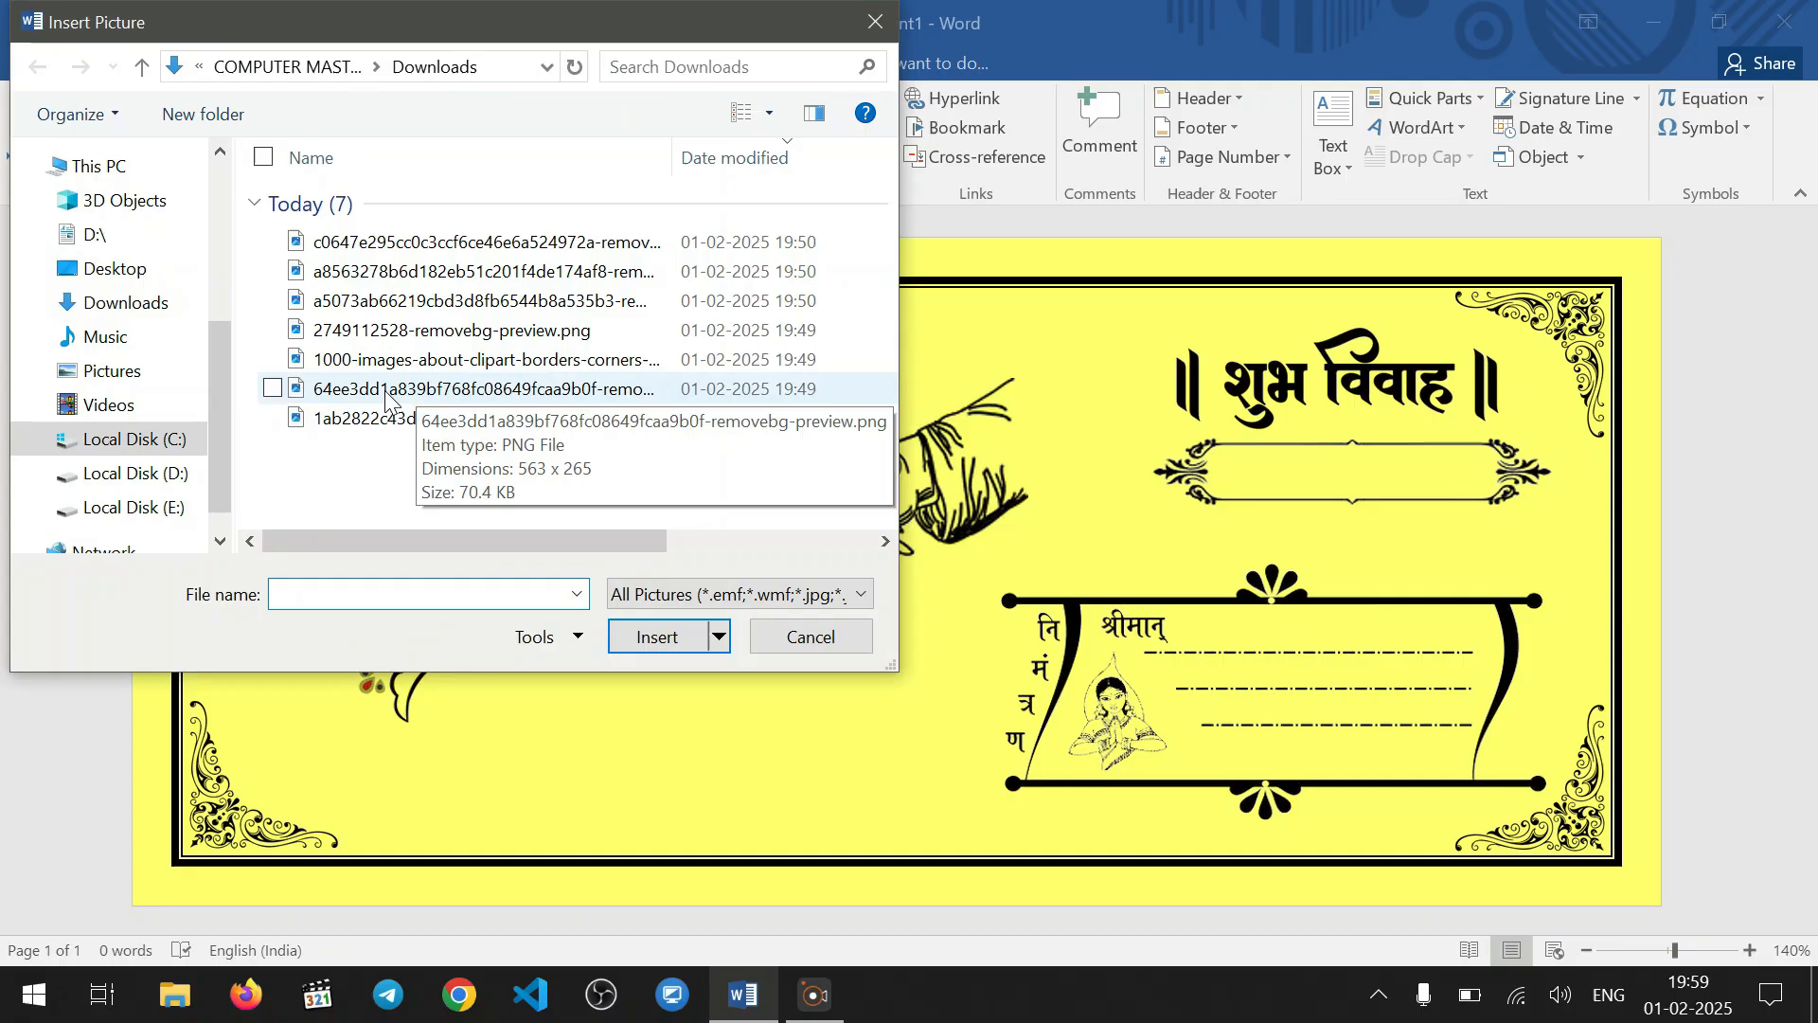
pyautogui.click(100, 303)
pyautogui.click(364, 249)
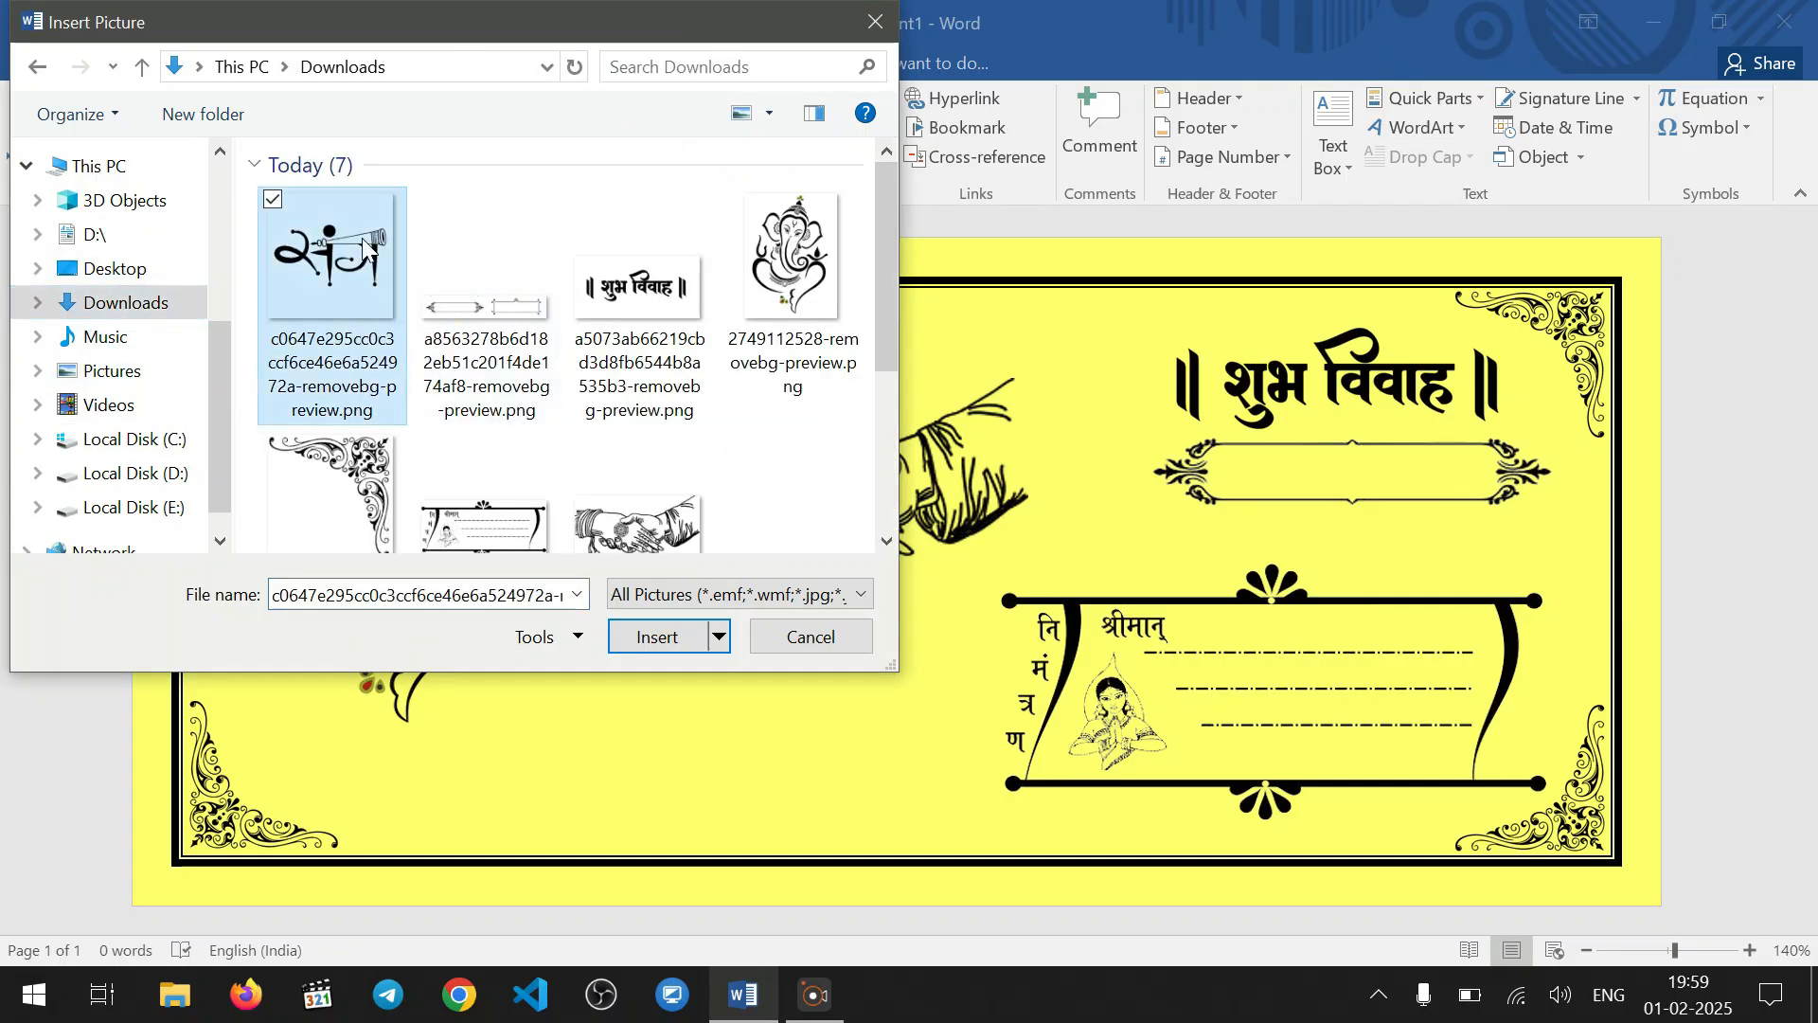
pyautogui.click(657, 638)
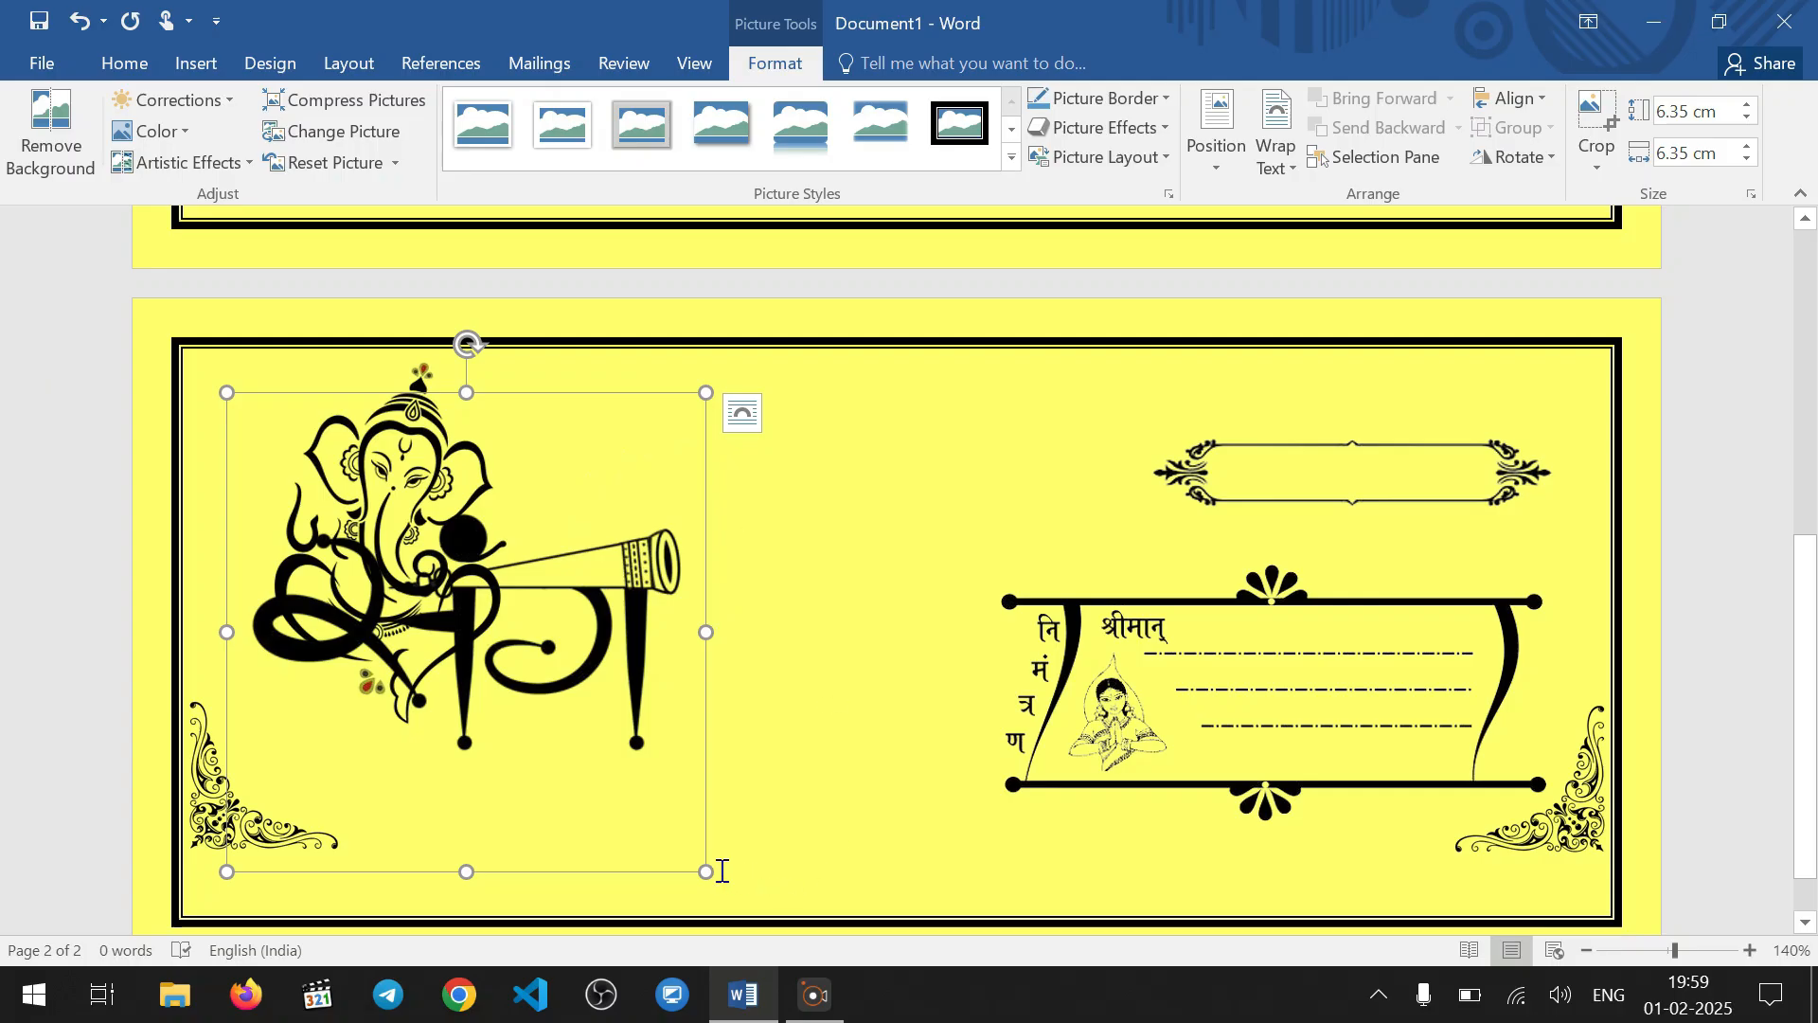
# Shrink the संग picture to about 1.38 × 1.38 cm, set it behind text and place it above the clasped hands
pyautogui.moveTo(706, 870); pyautogui.dragTo(417, 581)
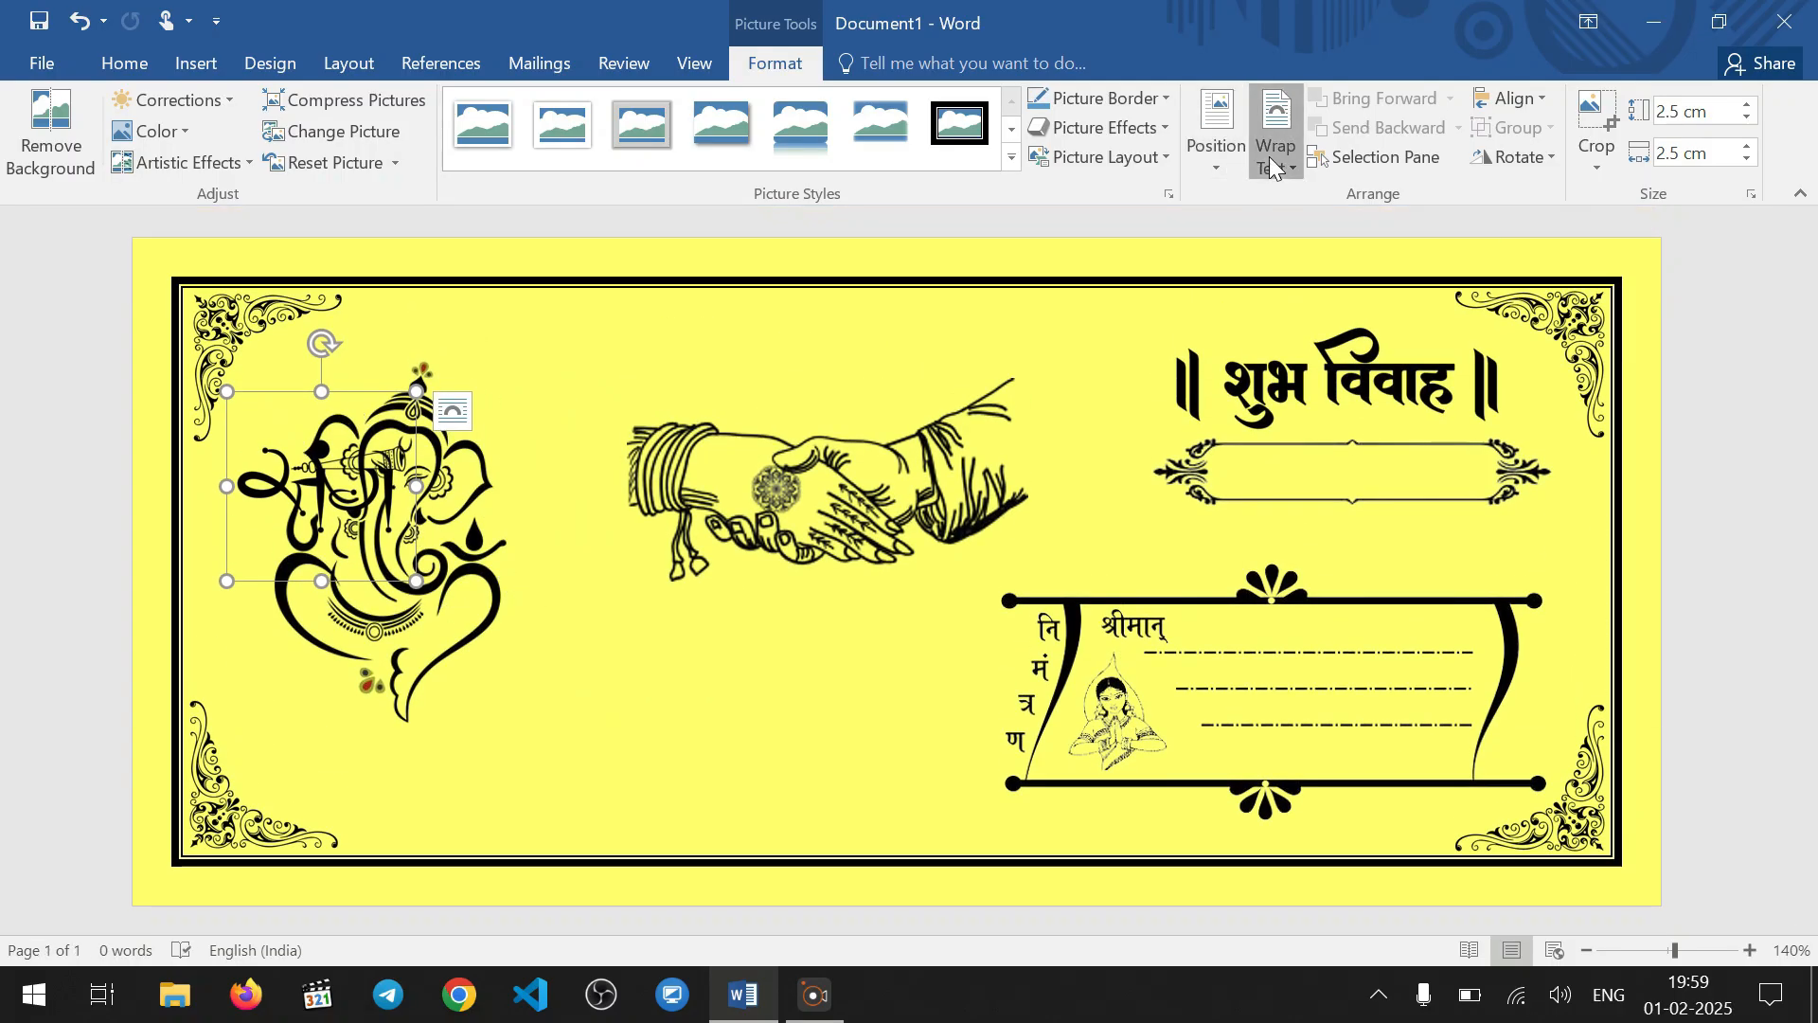
pyautogui.click(1276, 143)
pyautogui.click(1359, 352)
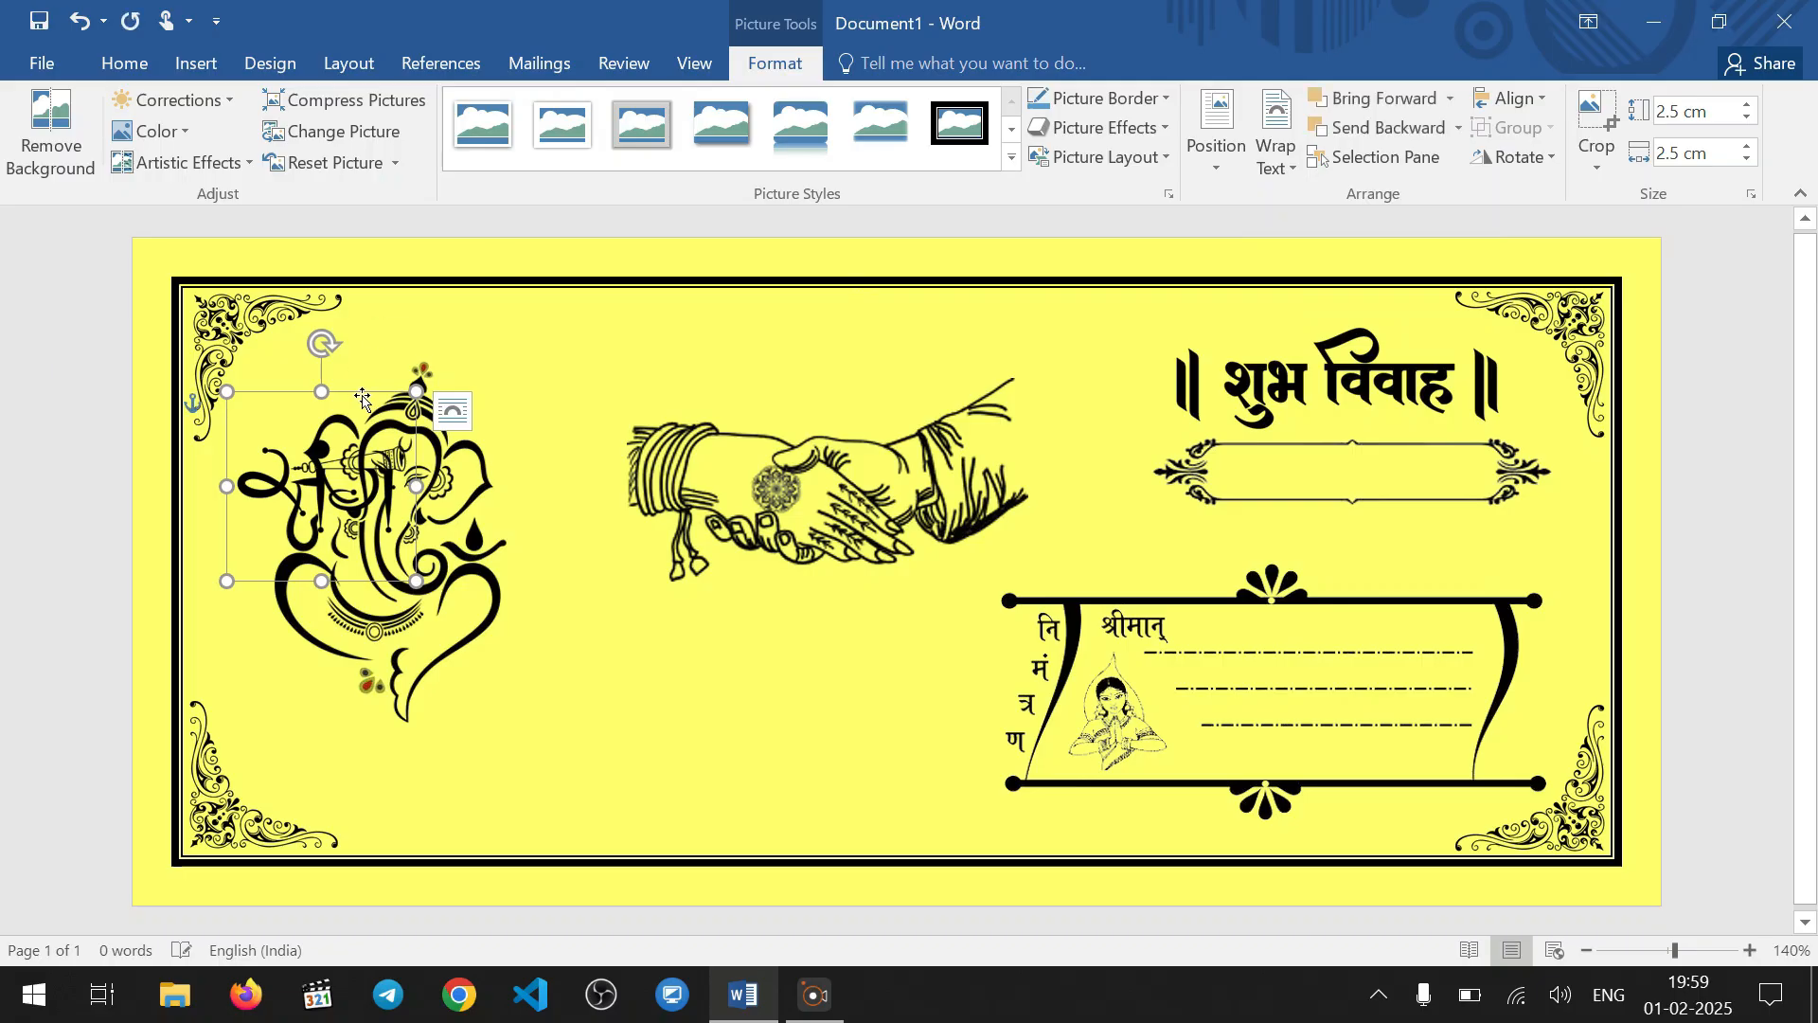
pyautogui.moveTo(390, 392); pyautogui.dragTo(898, 304)
pyautogui.moveTo(921, 490); pyautogui.dragTo(830, 399)
pyautogui.click(790, 651)
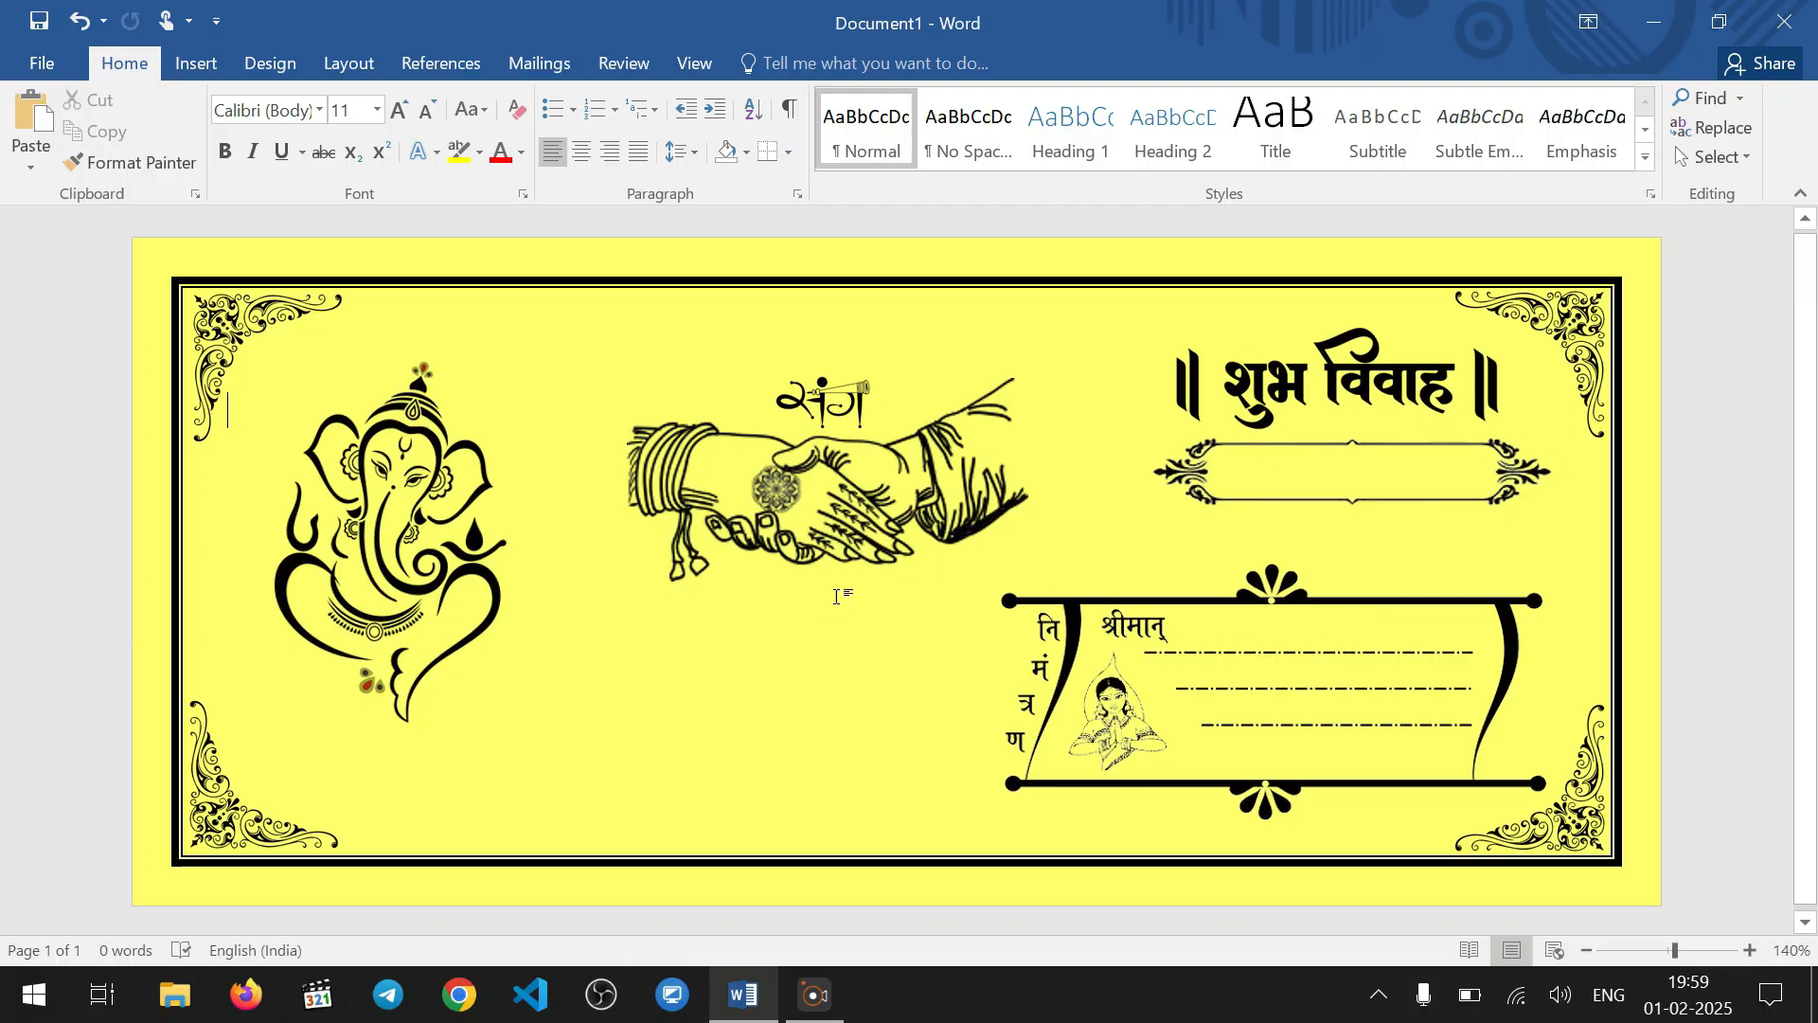
# Move the clasped-hands picture slightly left toward Ganesha and shrink it a little
pyautogui.click(833, 507)
pyautogui.moveTo(861, 502); pyautogui.dragTo(822, 498)
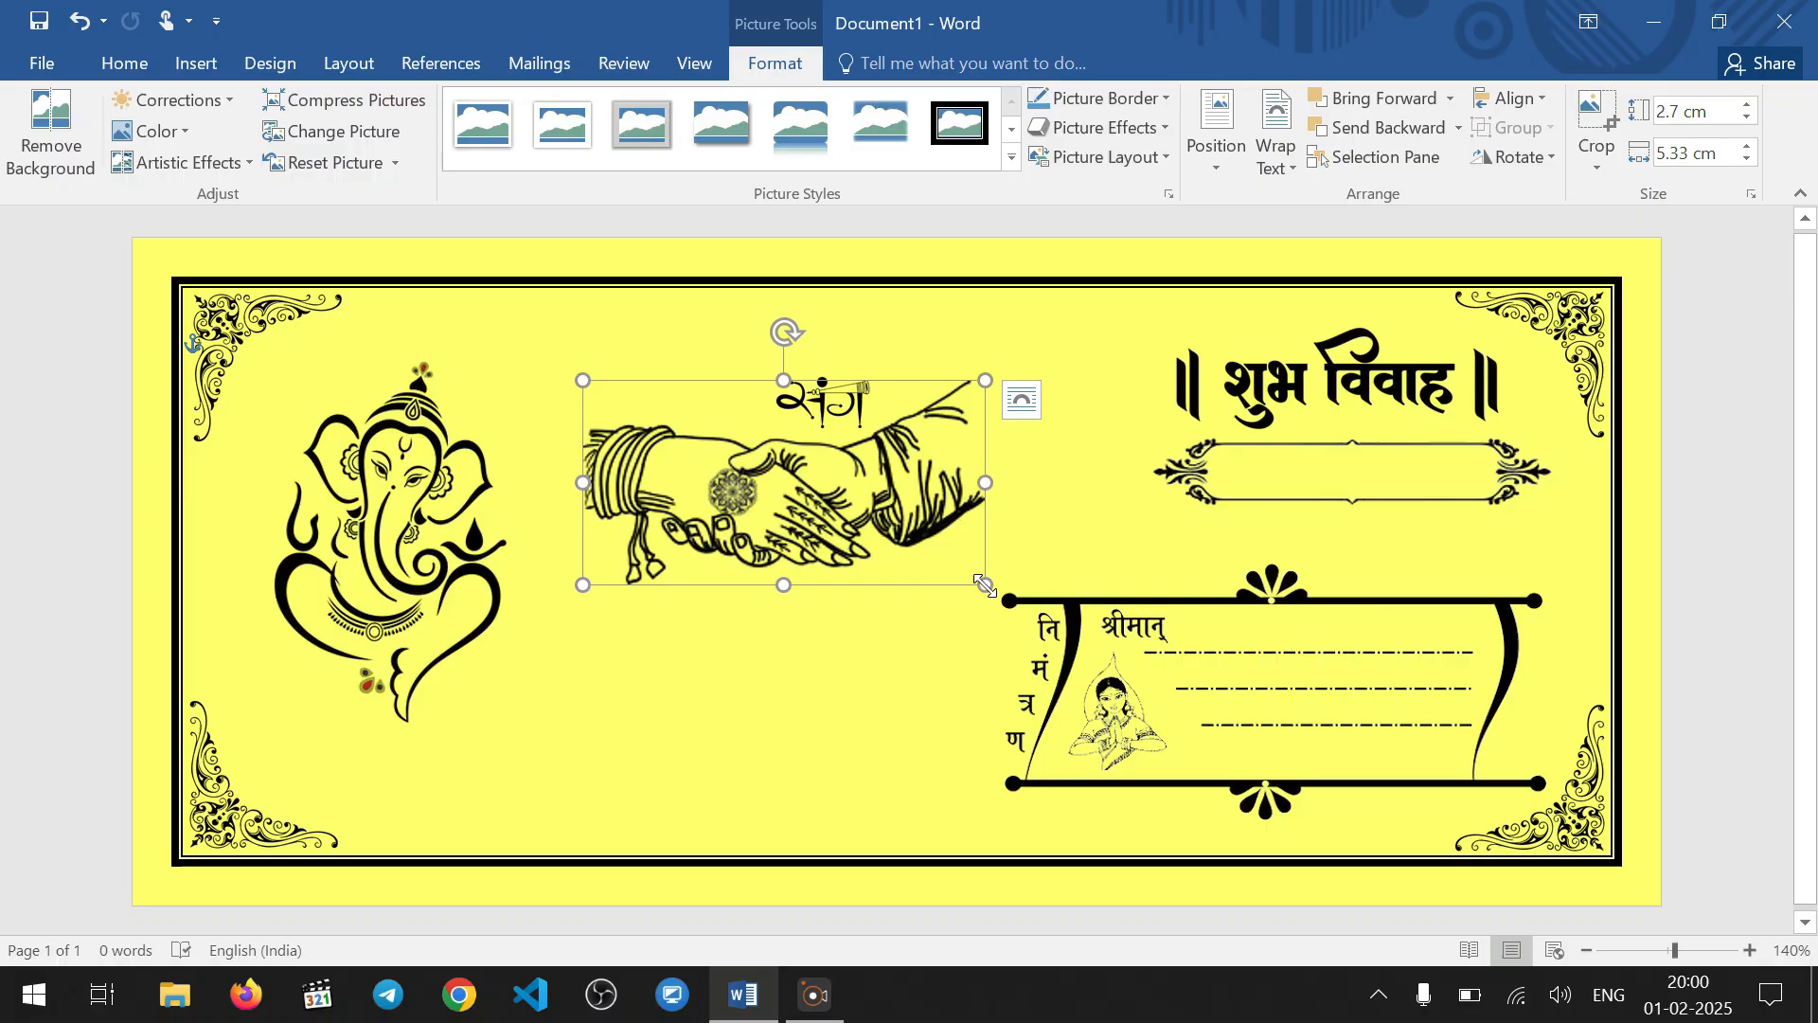
pyautogui.moveTo(985, 584); pyautogui.dragTo(971, 580)
pyautogui.click(821, 613)
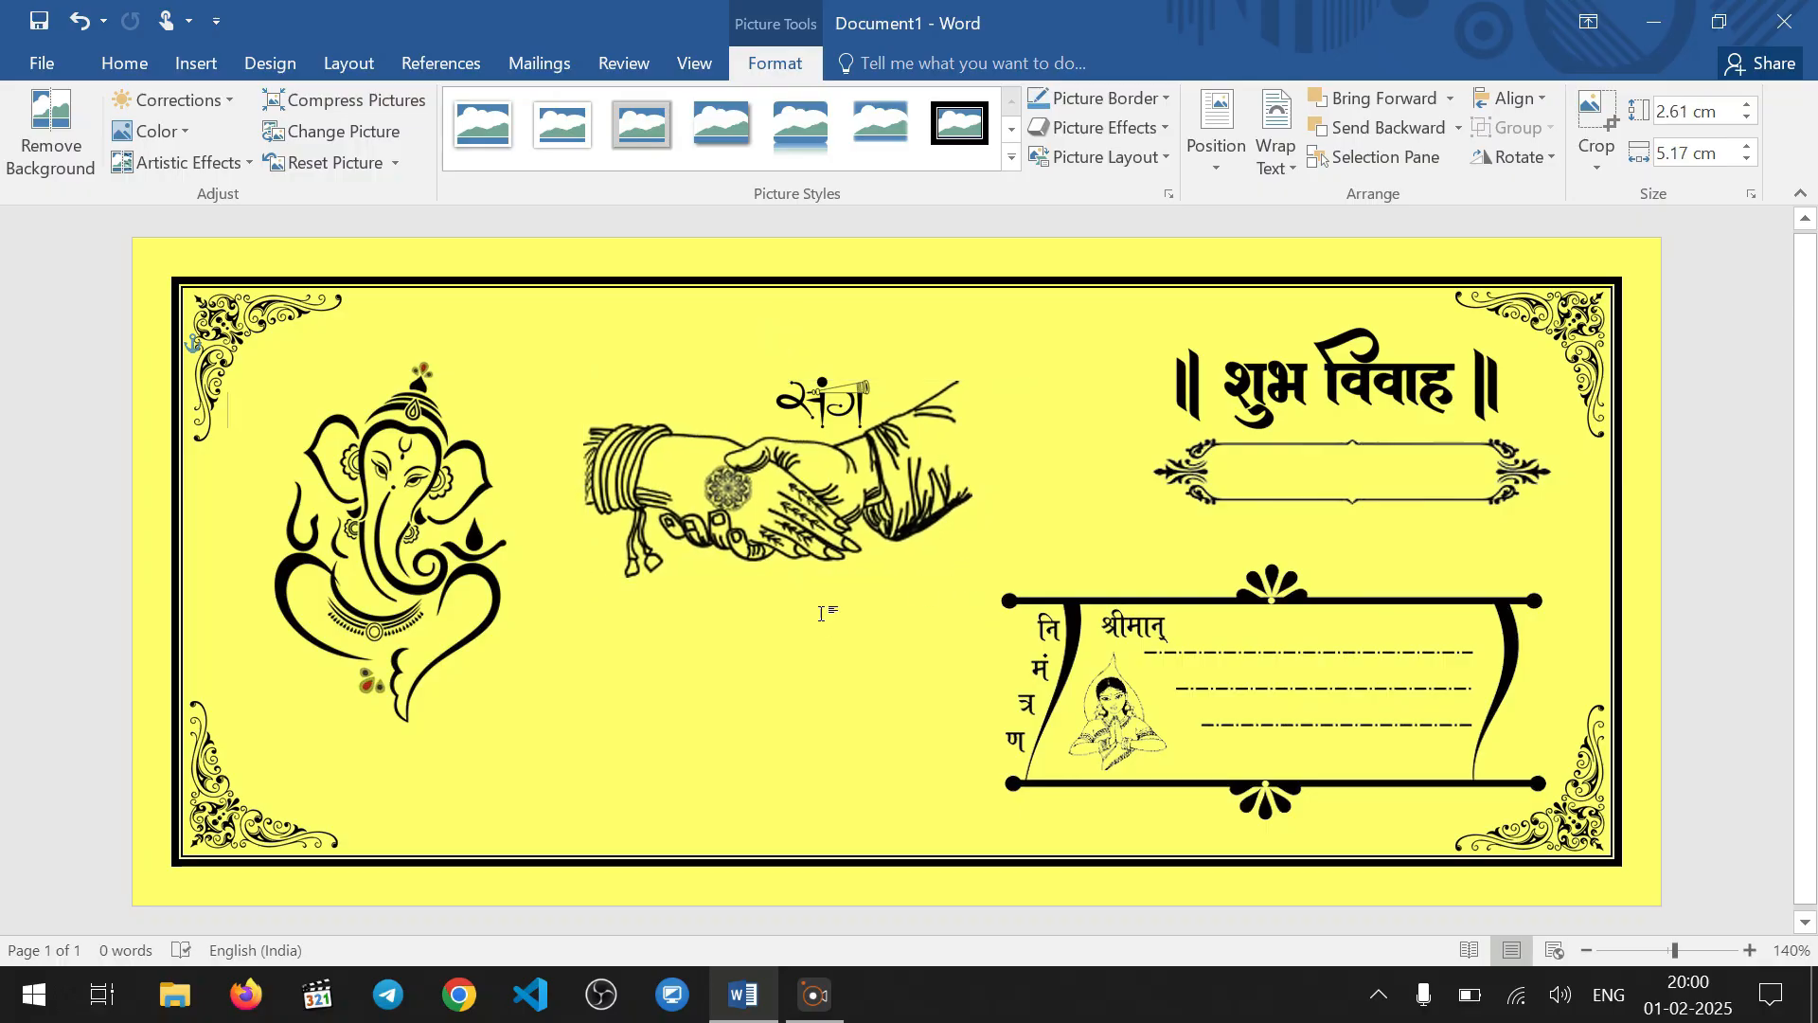
# Move the संग picture left over the middle of the clasped hands, and shift the hands picture slightly up and left
pyautogui.click(830, 400)
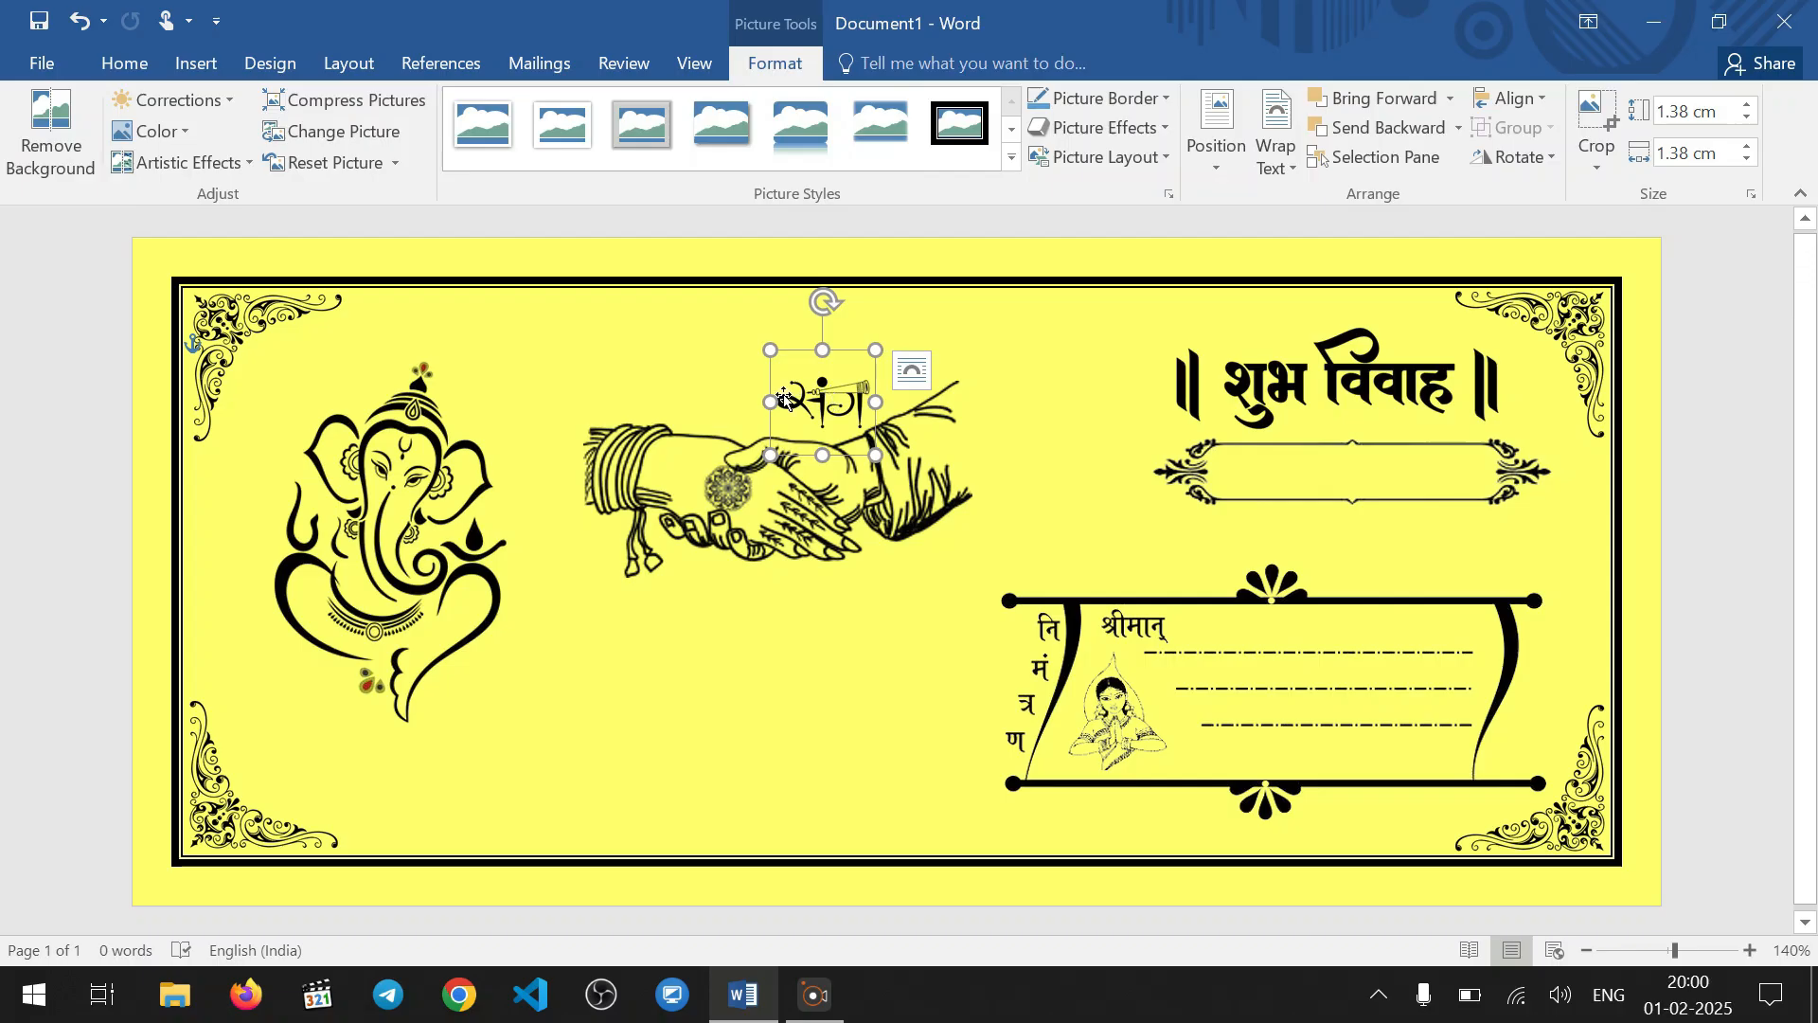
pyautogui.moveTo(809, 398); pyautogui.dragTo(766, 400)
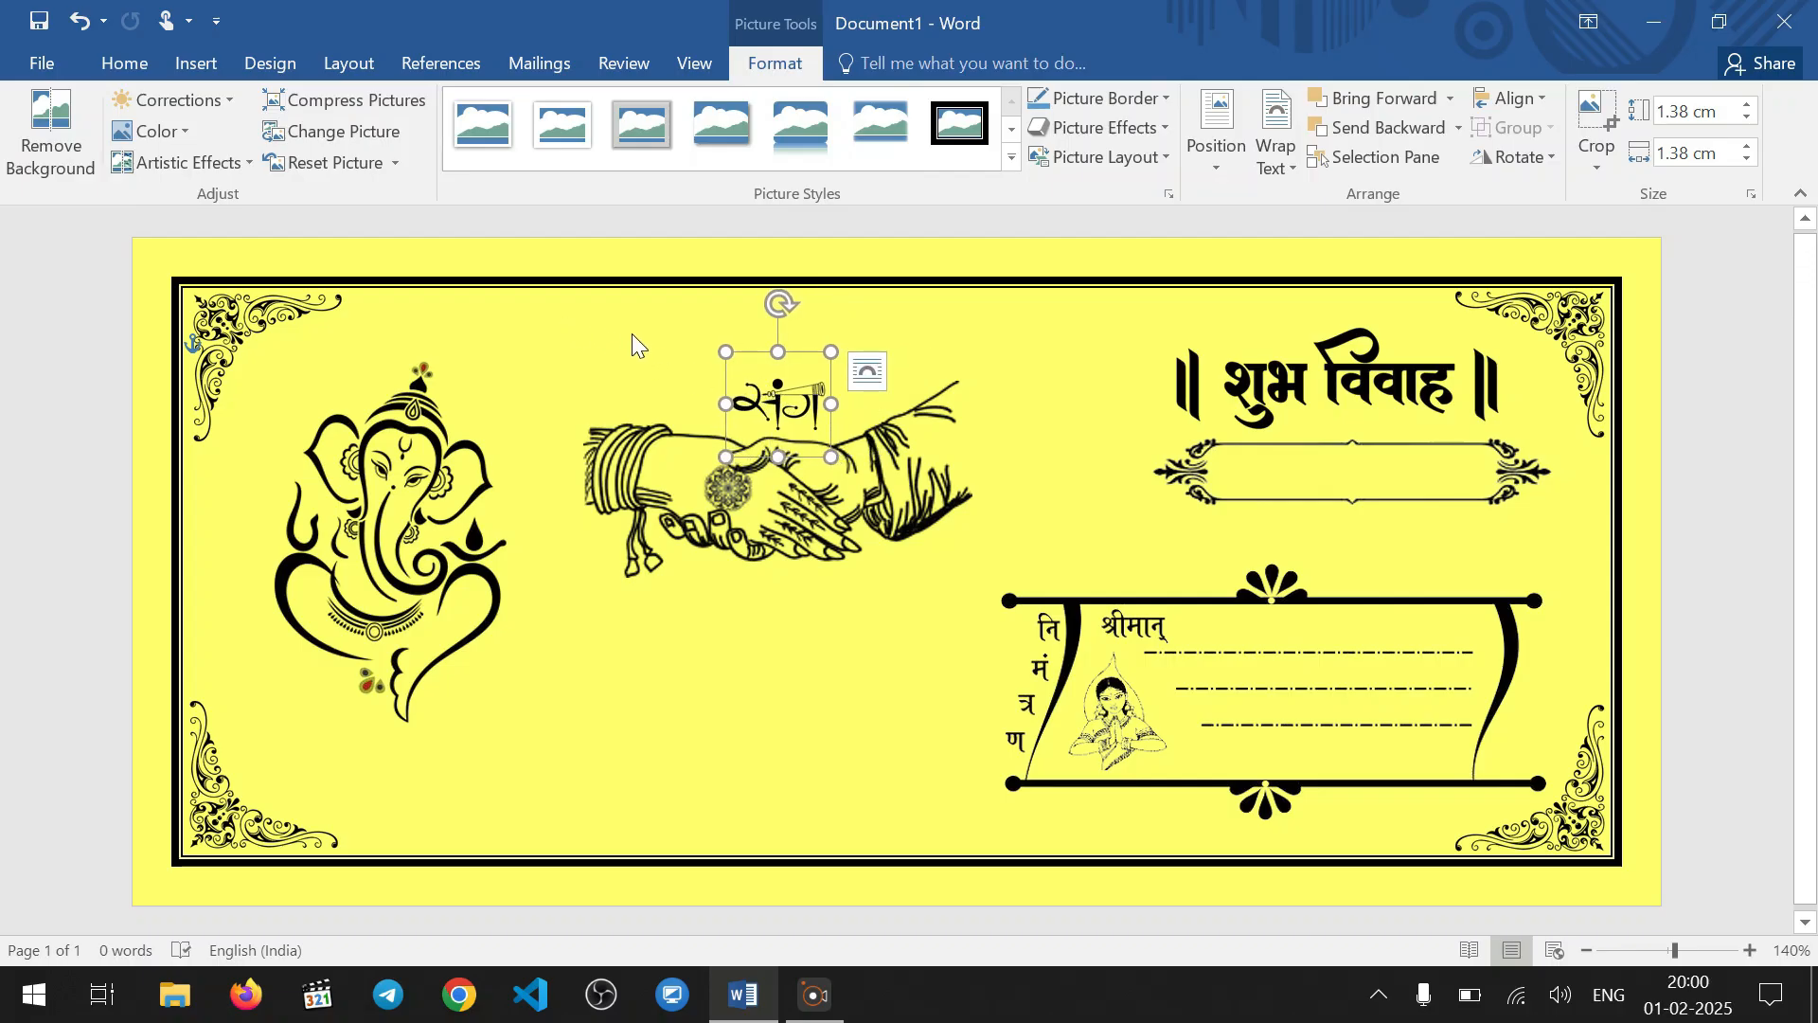
pyautogui.click(631, 341)
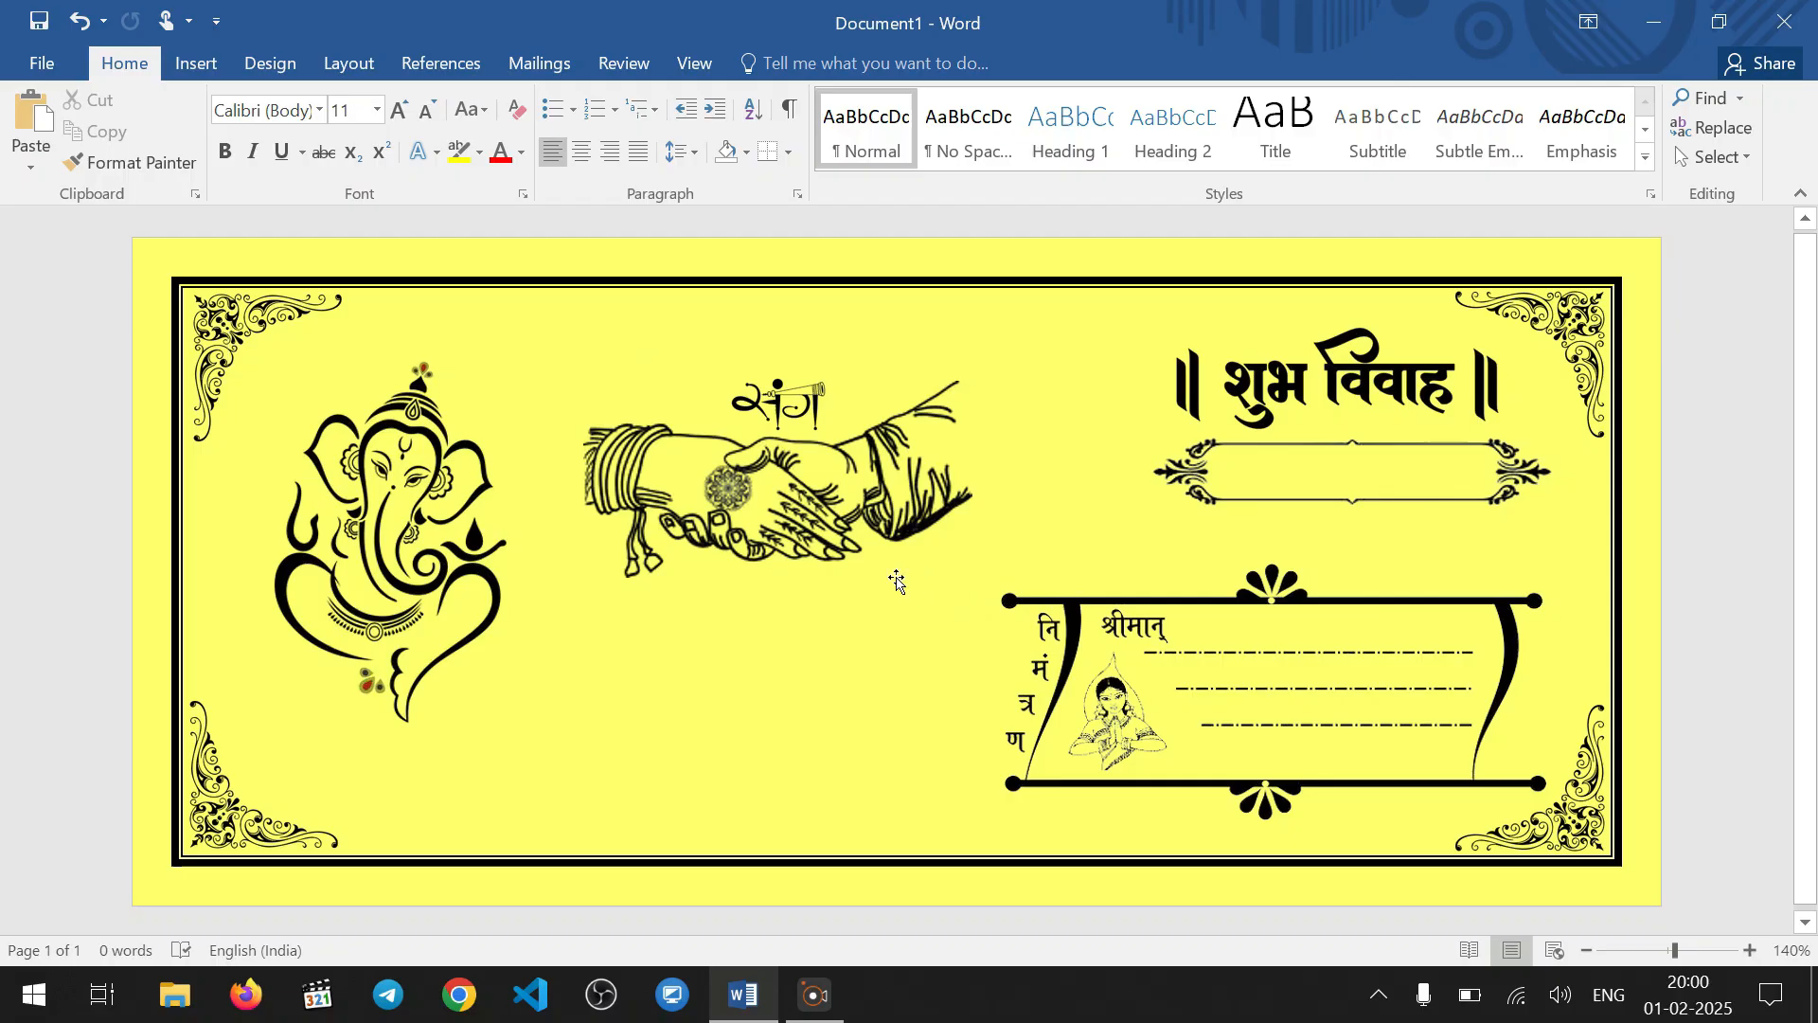
pyautogui.click(782, 512)
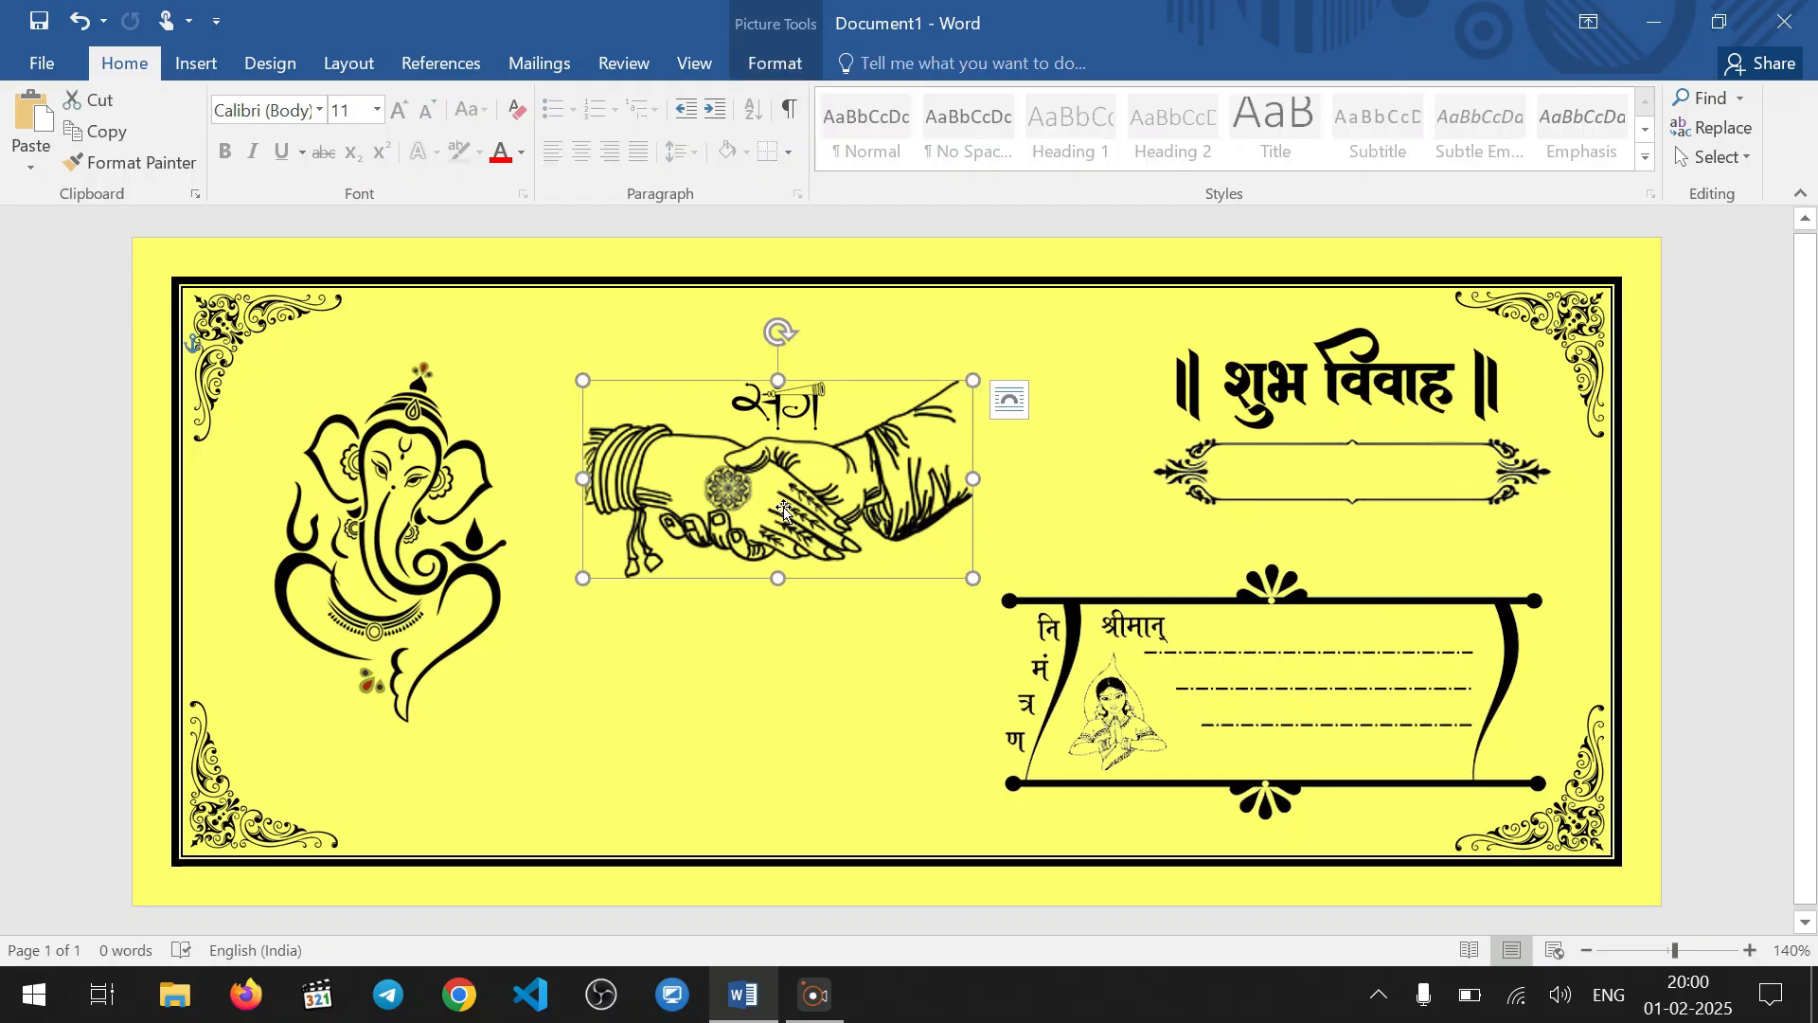
pyautogui.moveTo(784, 511); pyautogui.dragTo(774, 503)
pyautogui.click(926, 340)
# Nudge the संग picture left and slightly up to centre it above the clasped hands
pyautogui.doubleClick(779, 399)
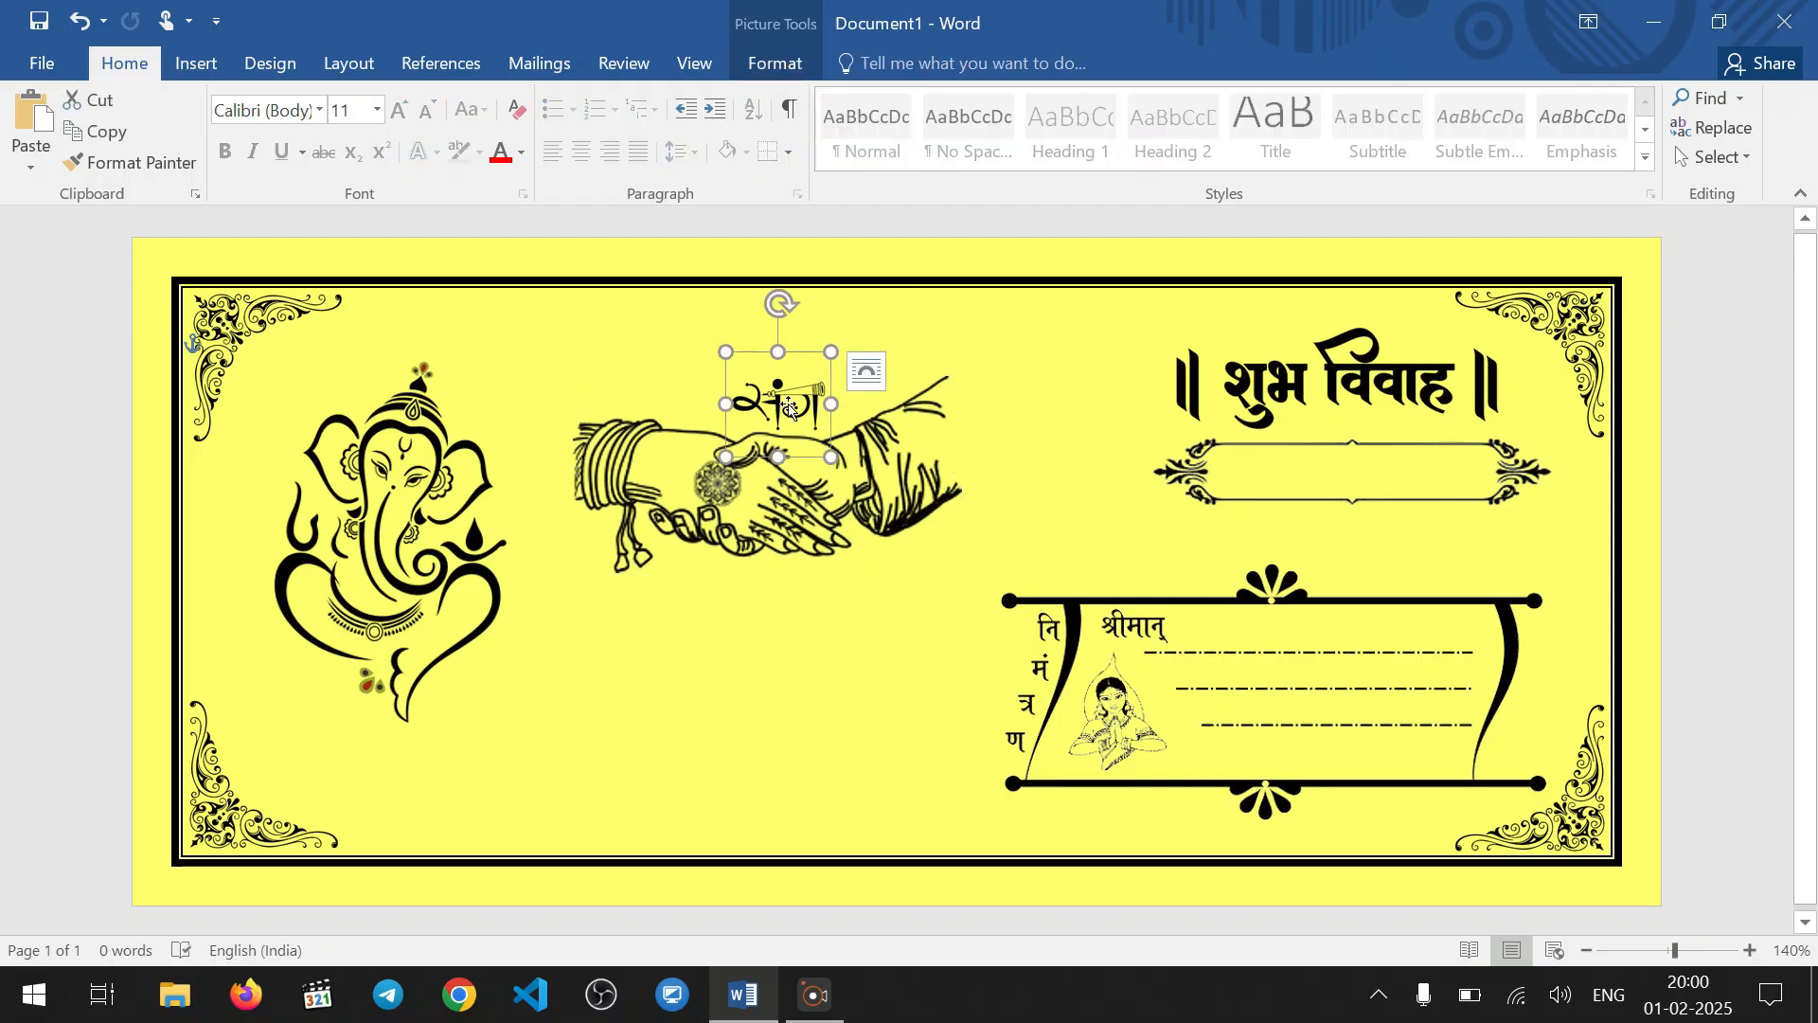
pyautogui.press('Left')
pyautogui.press('Left')
pyautogui.press('Left')
pyautogui.press('Left')
pyautogui.press('Left')
pyautogui.press('Left')
pyautogui.press('Left')
pyautogui.press('Left')
pyautogui.press('Left')
pyautogui.press('Left')
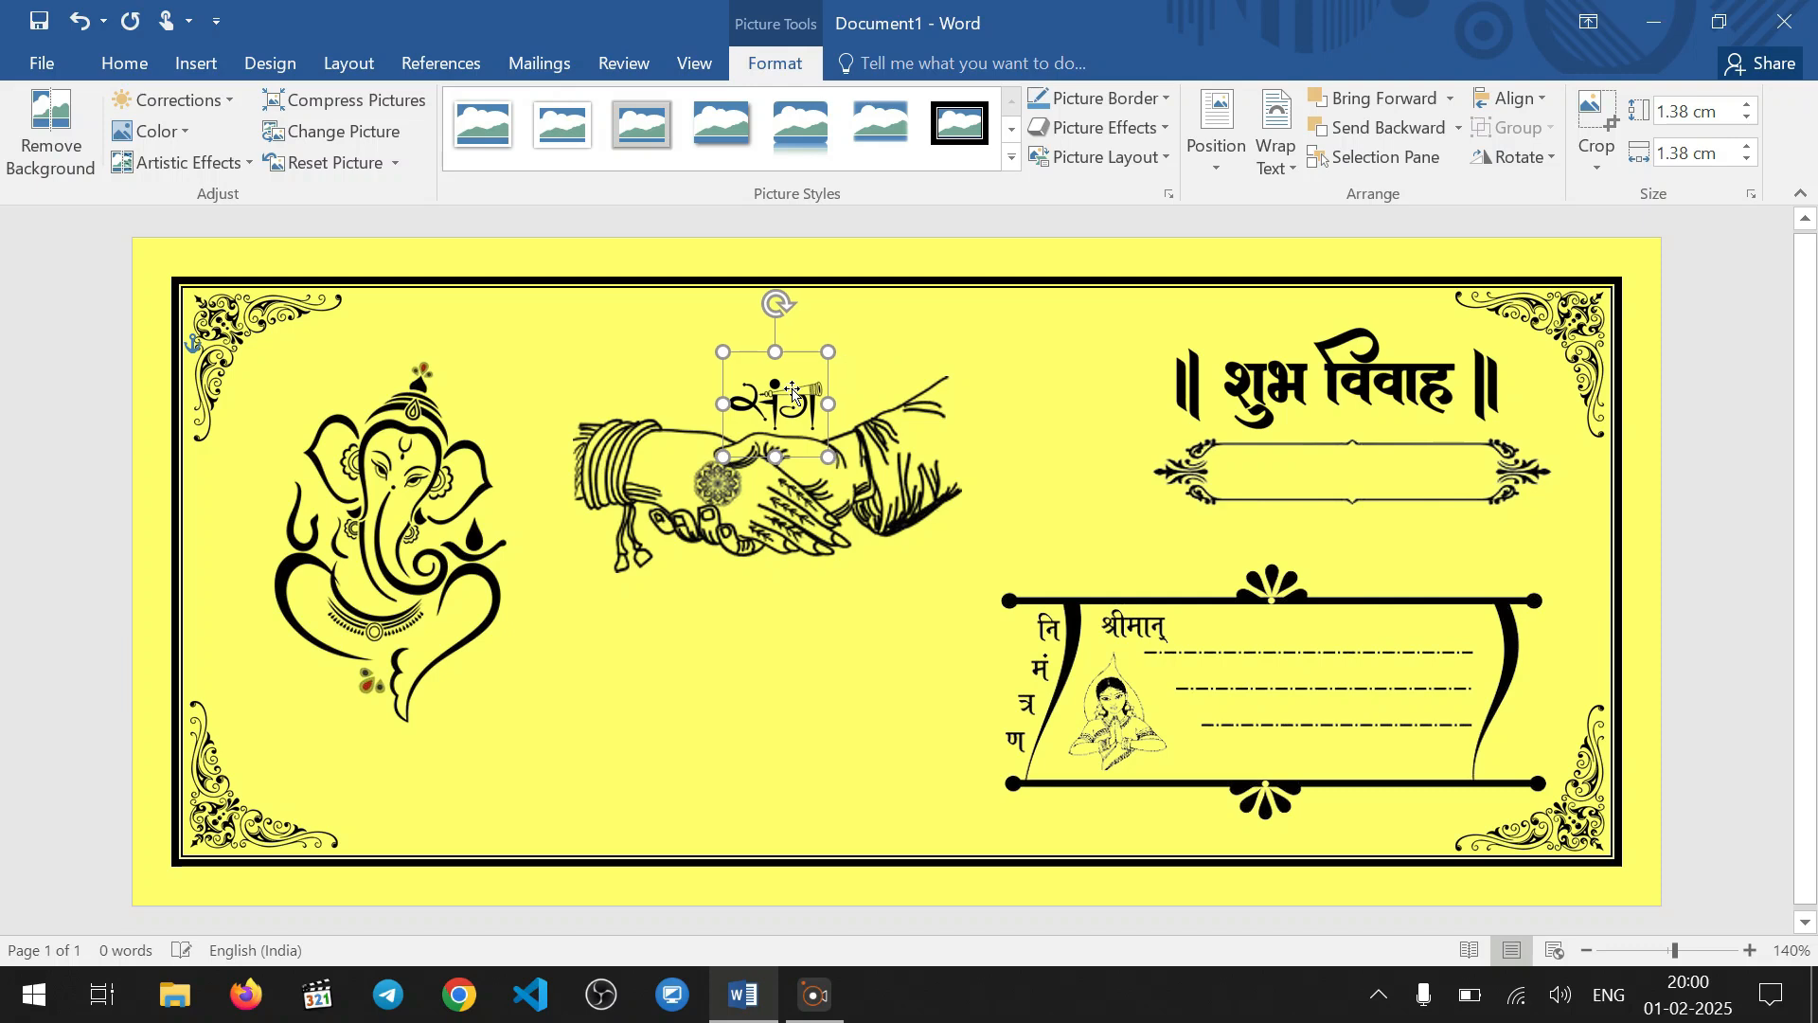
pyautogui.press('Left')
pyautogui.press('Left')
pyautogui.press('Left')
pyautogui.press('Left')
pyautogui.press('Left')
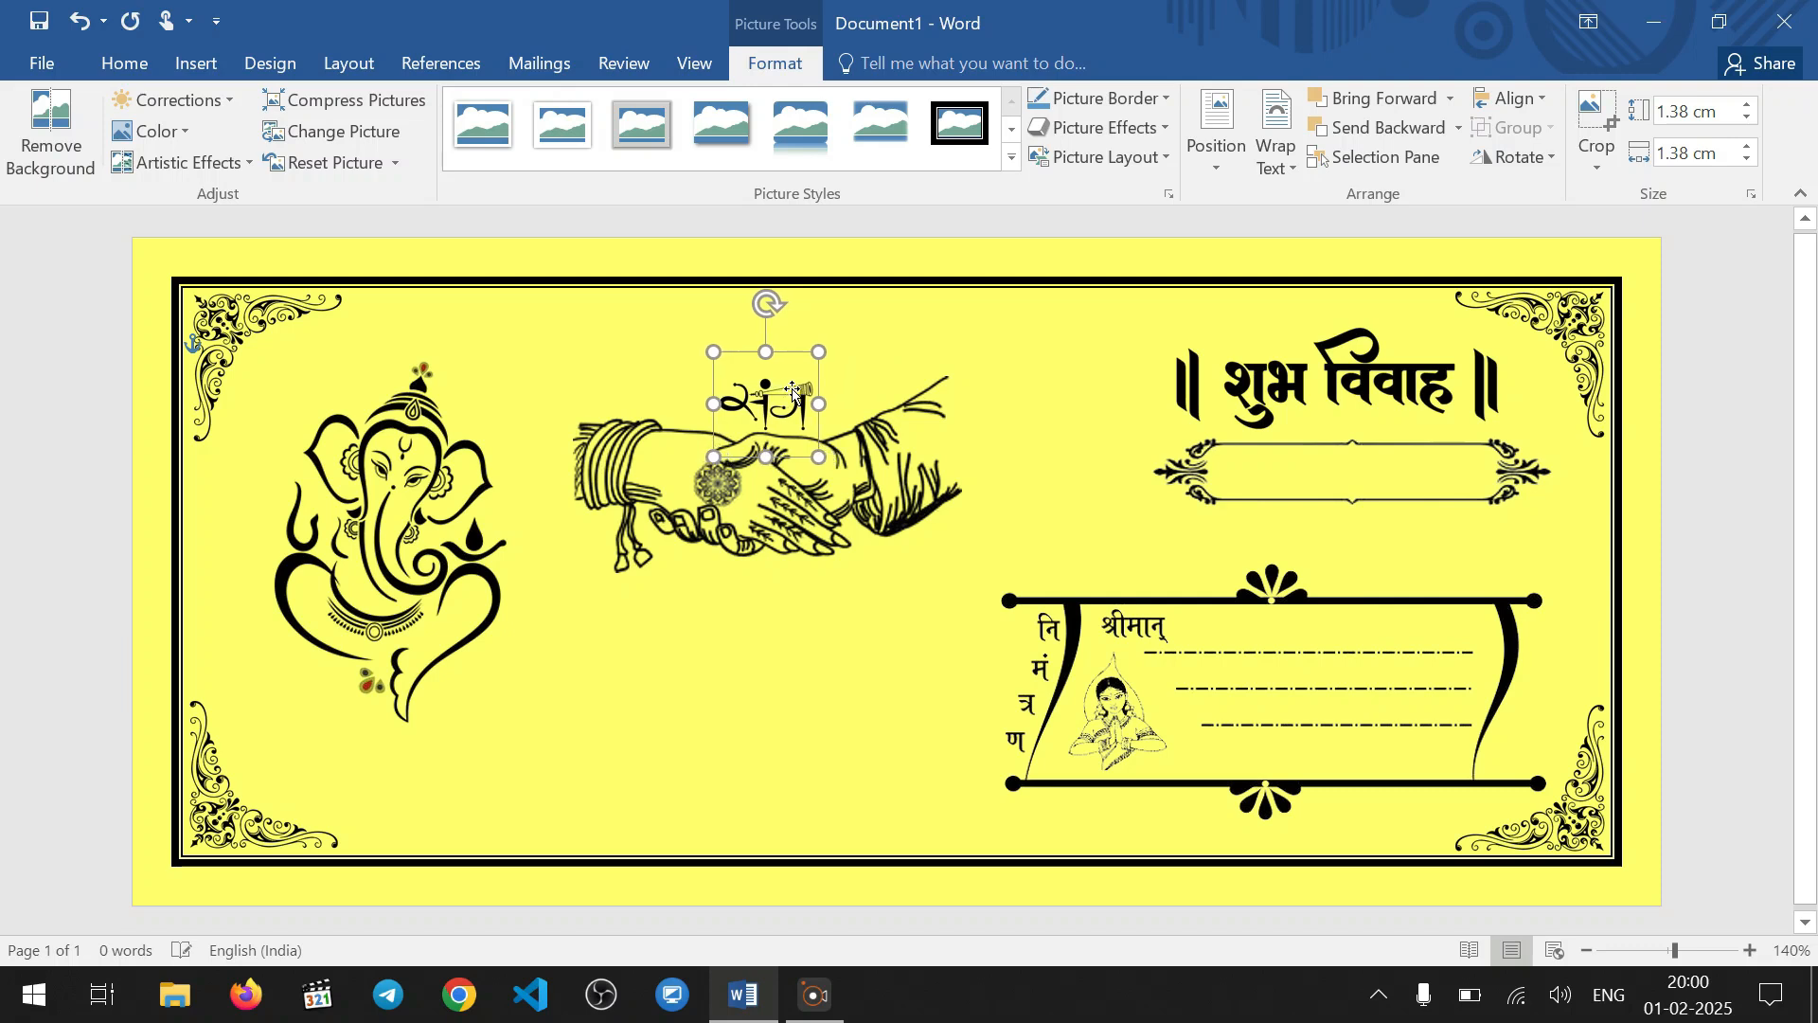
pyautogui.press('Up')
pyautogui.press('Up')
pyautogui.press('Up')
pyautogui.press('Up')
pyautogui.press('Up')
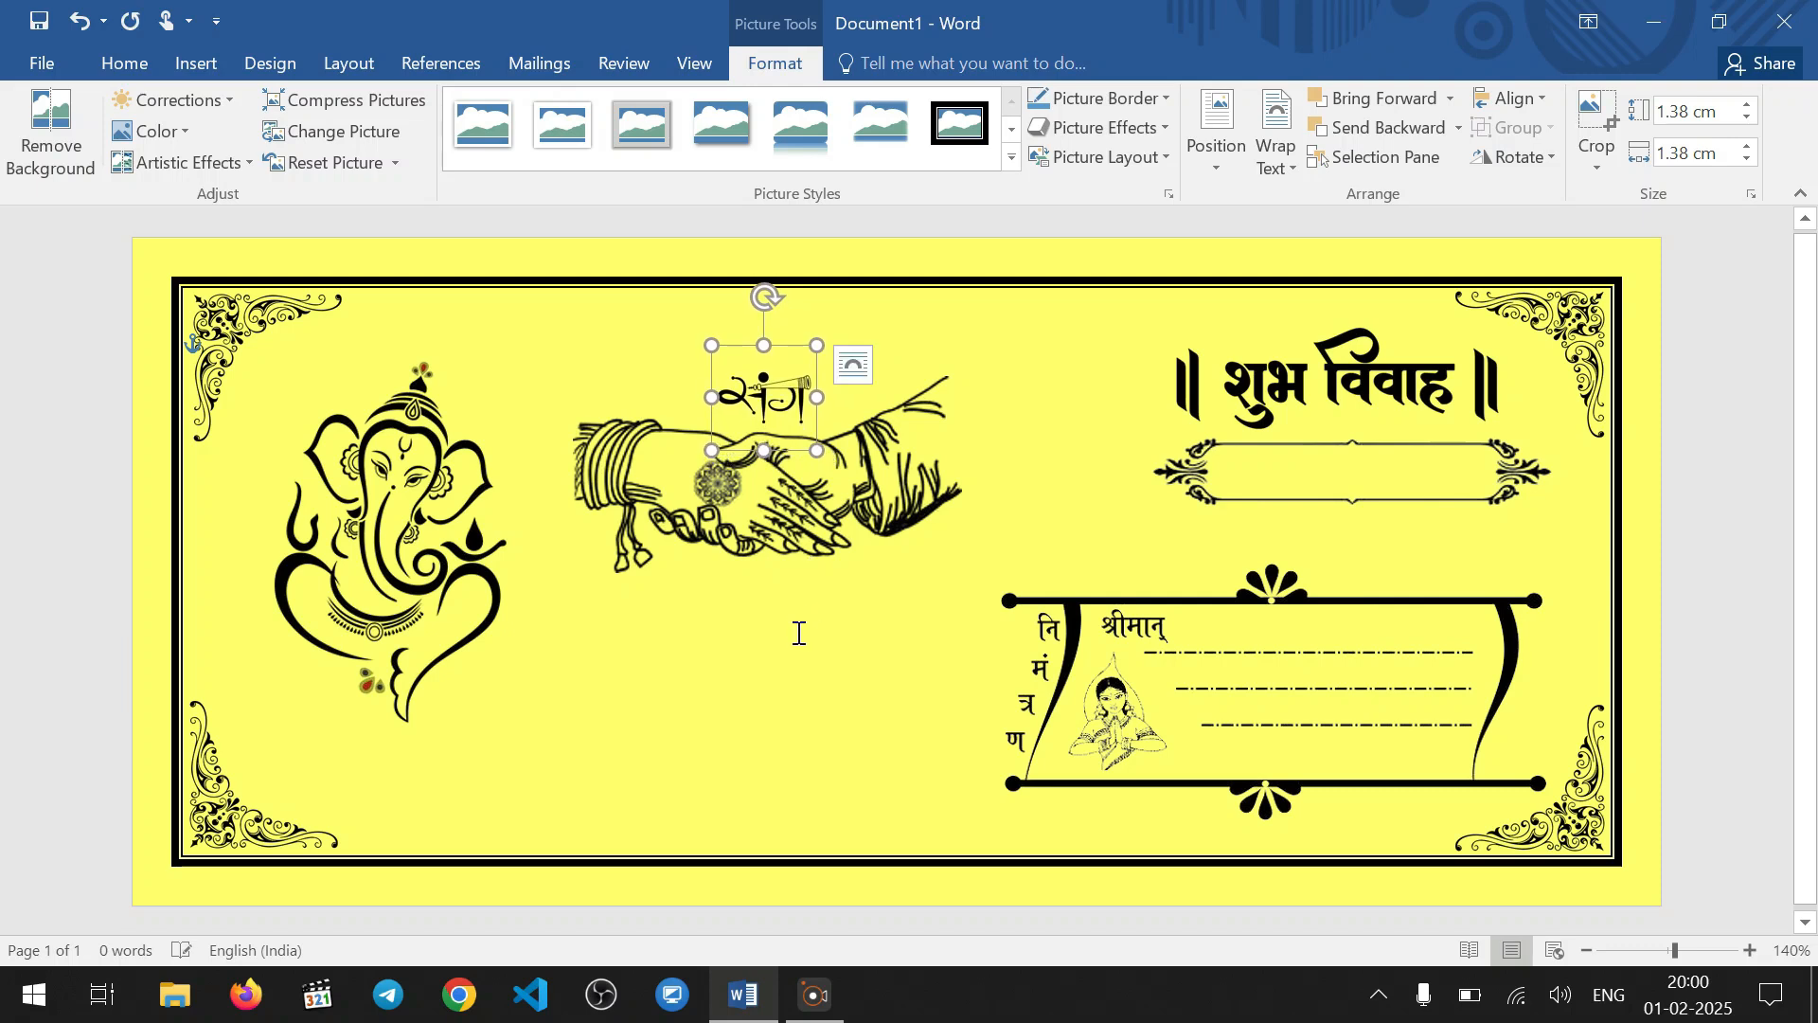
pyautogui.click(942, 767)
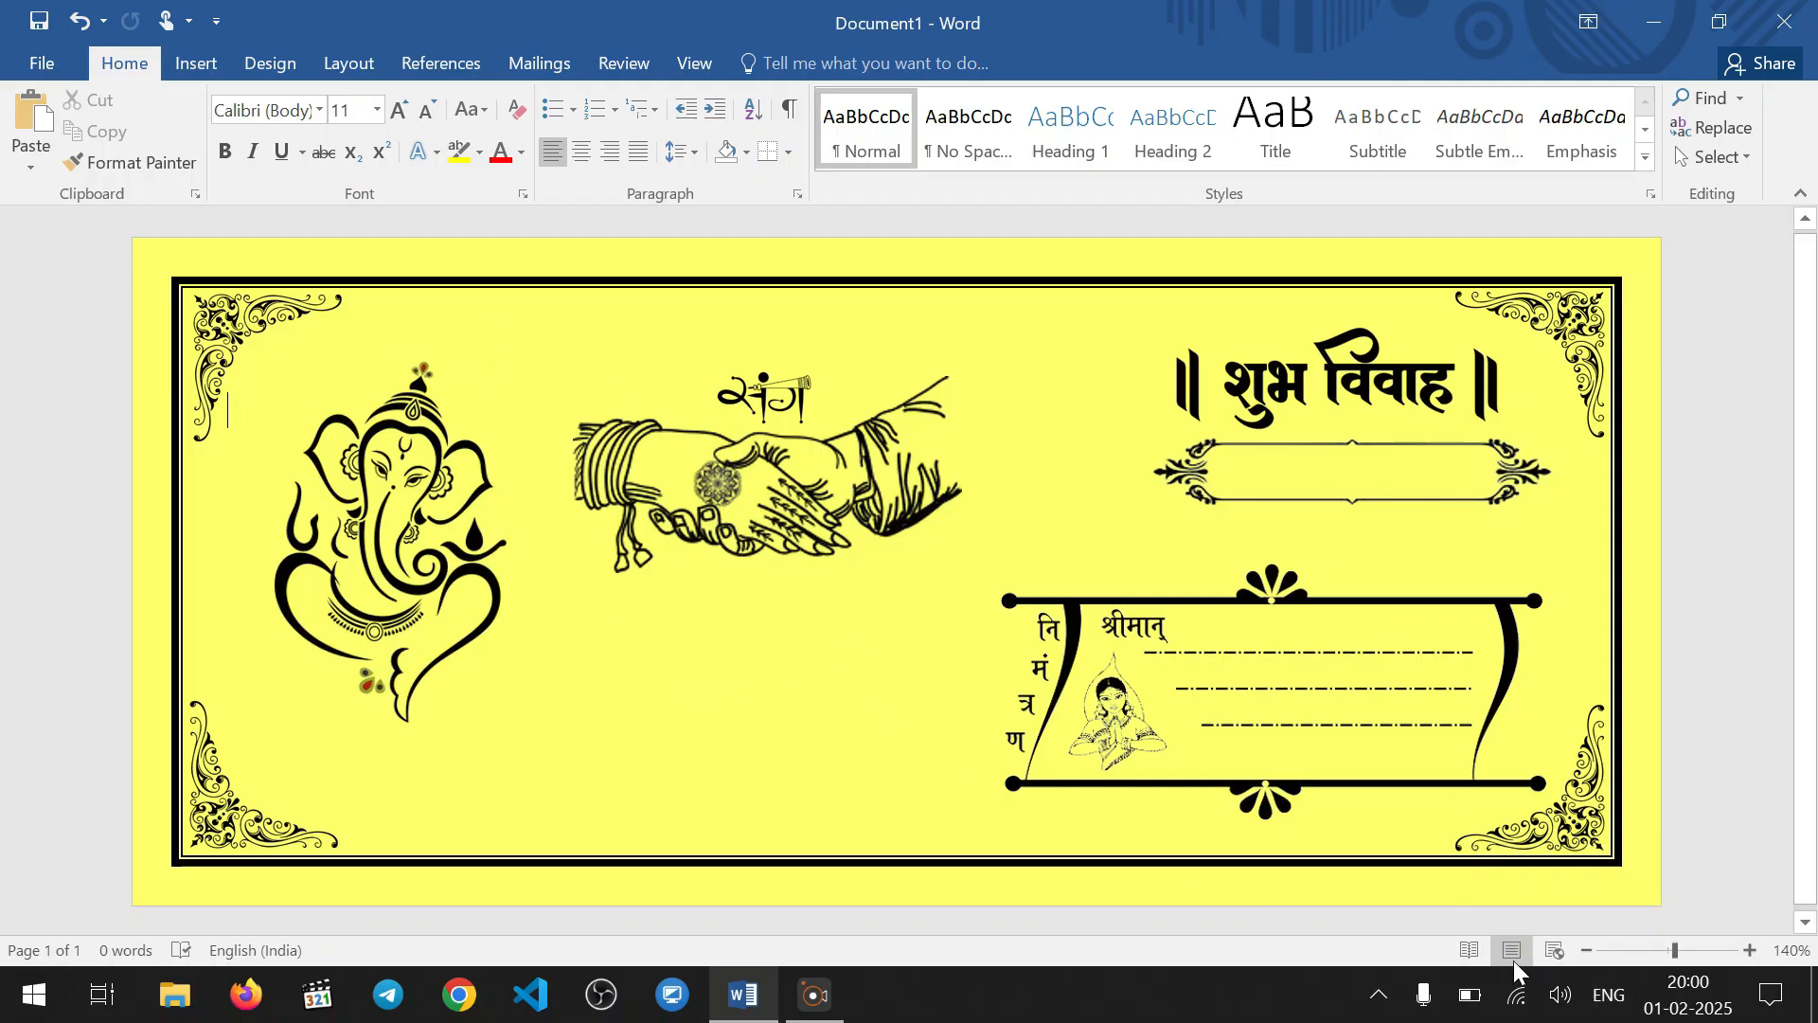
# Switch the input language to Hindi Google Input Tools and draw a text box about 0.68 × 1.67 cm above the clasped hands, left of संग
pyautogui.click(1609, 995)
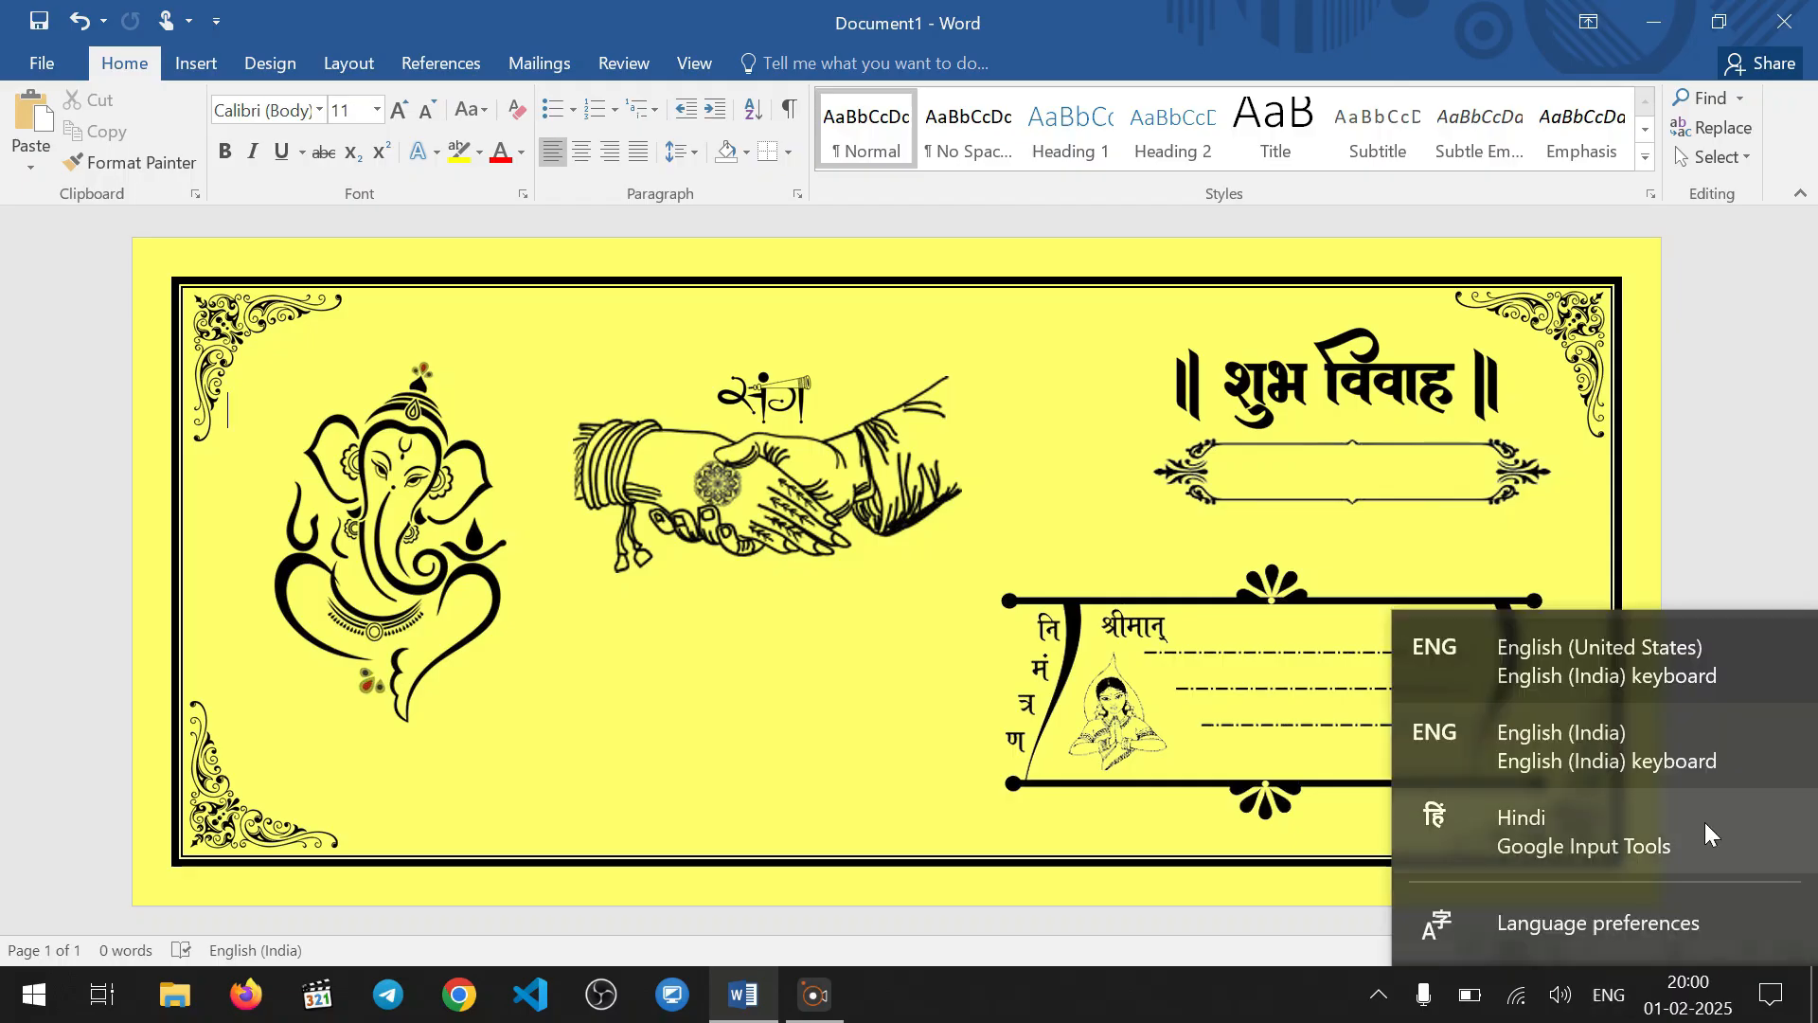
pyautogui.click(1708, 833)
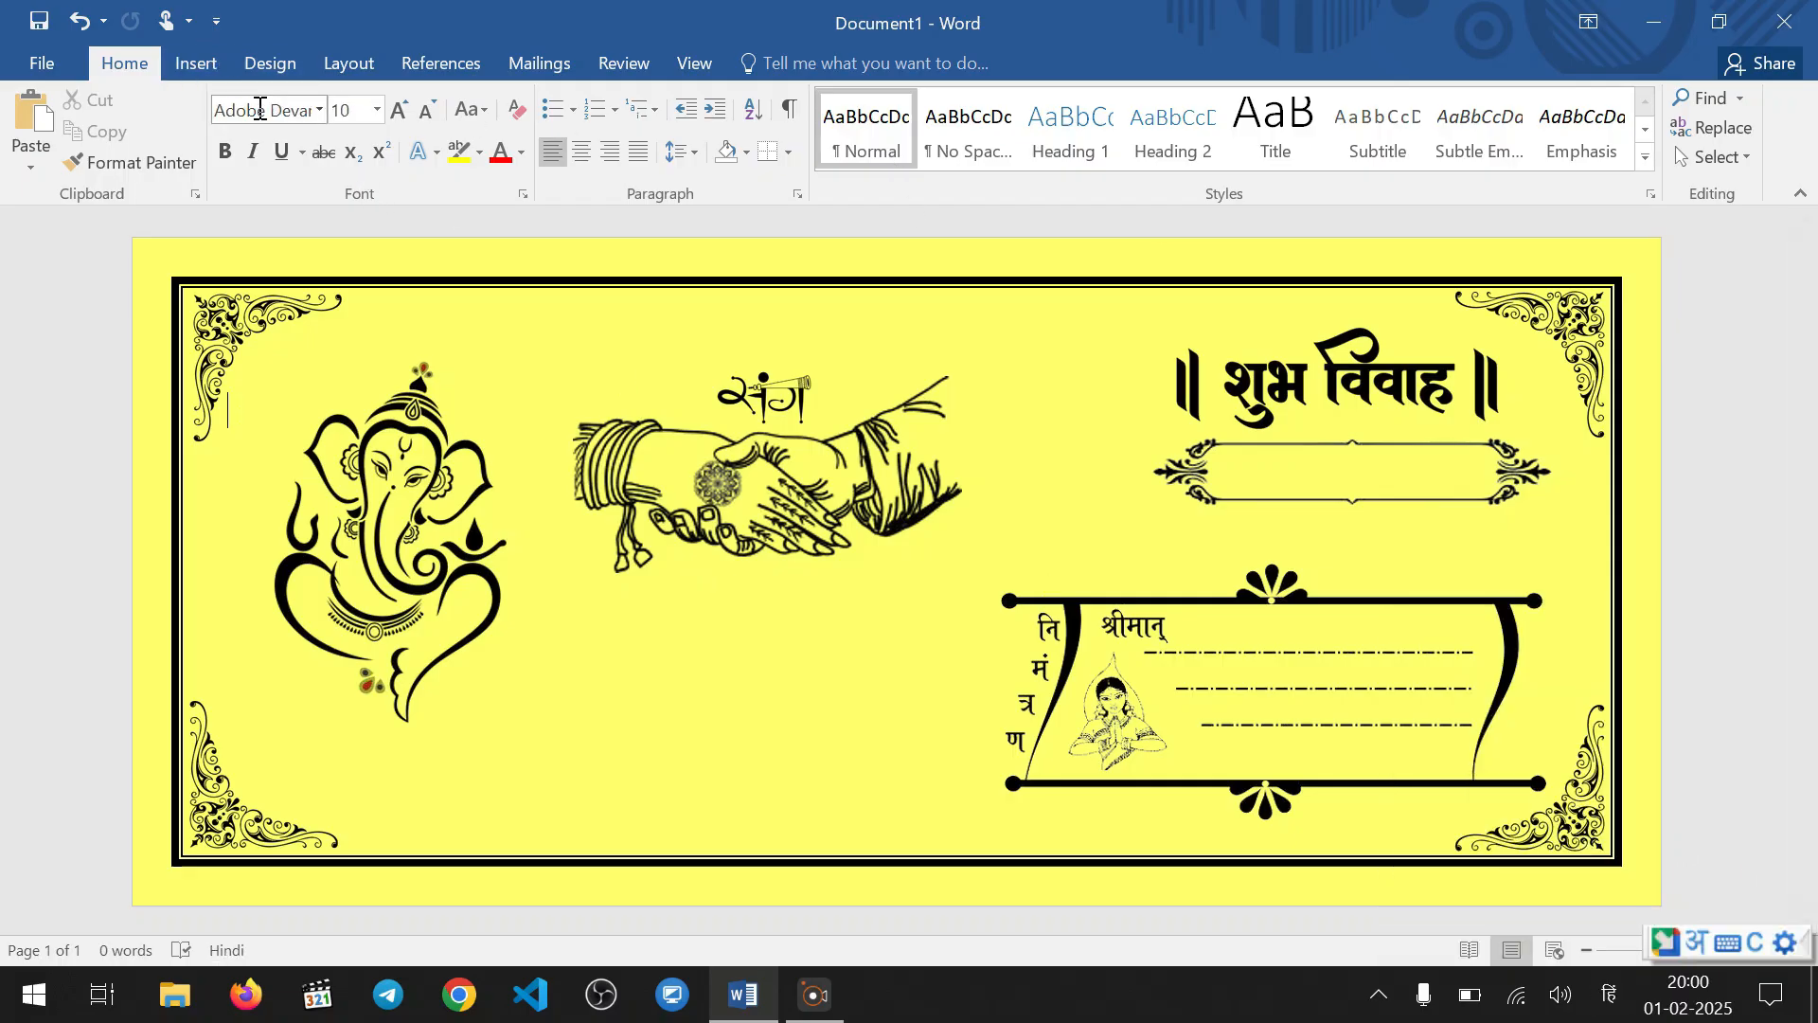
pyautogui.click(194, 68)
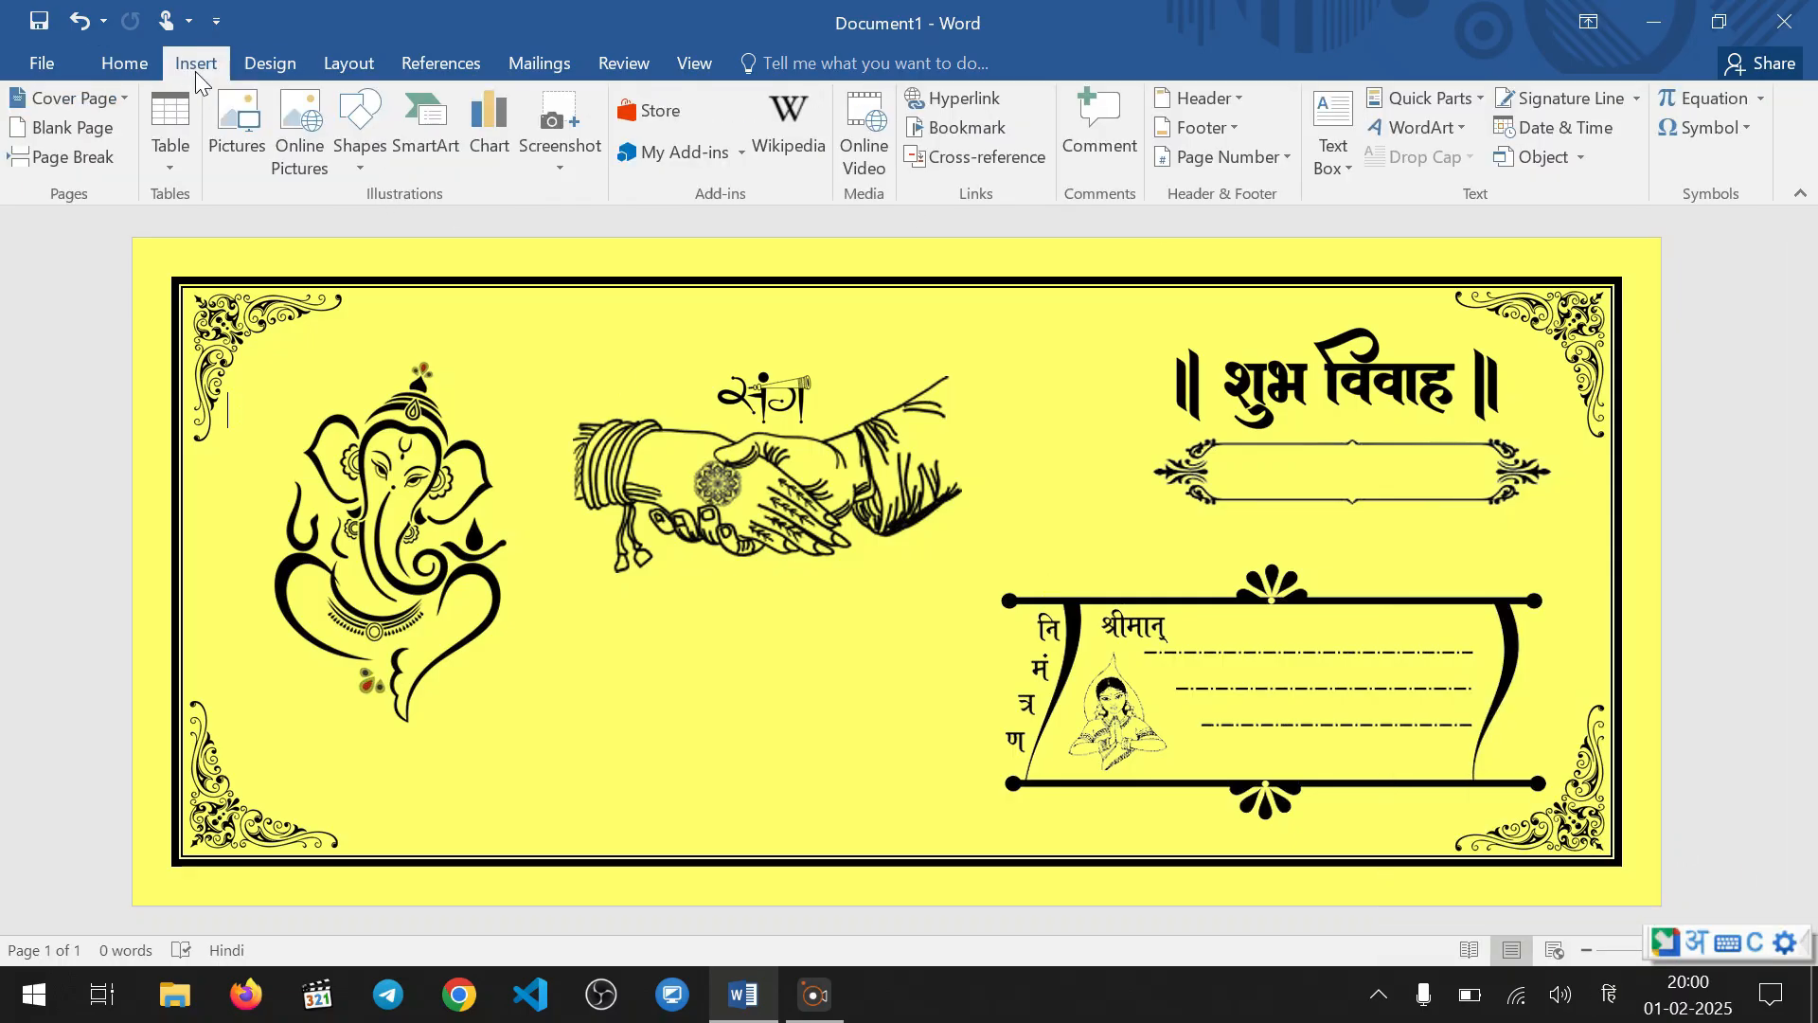
pyautogui.click(1340, 173)
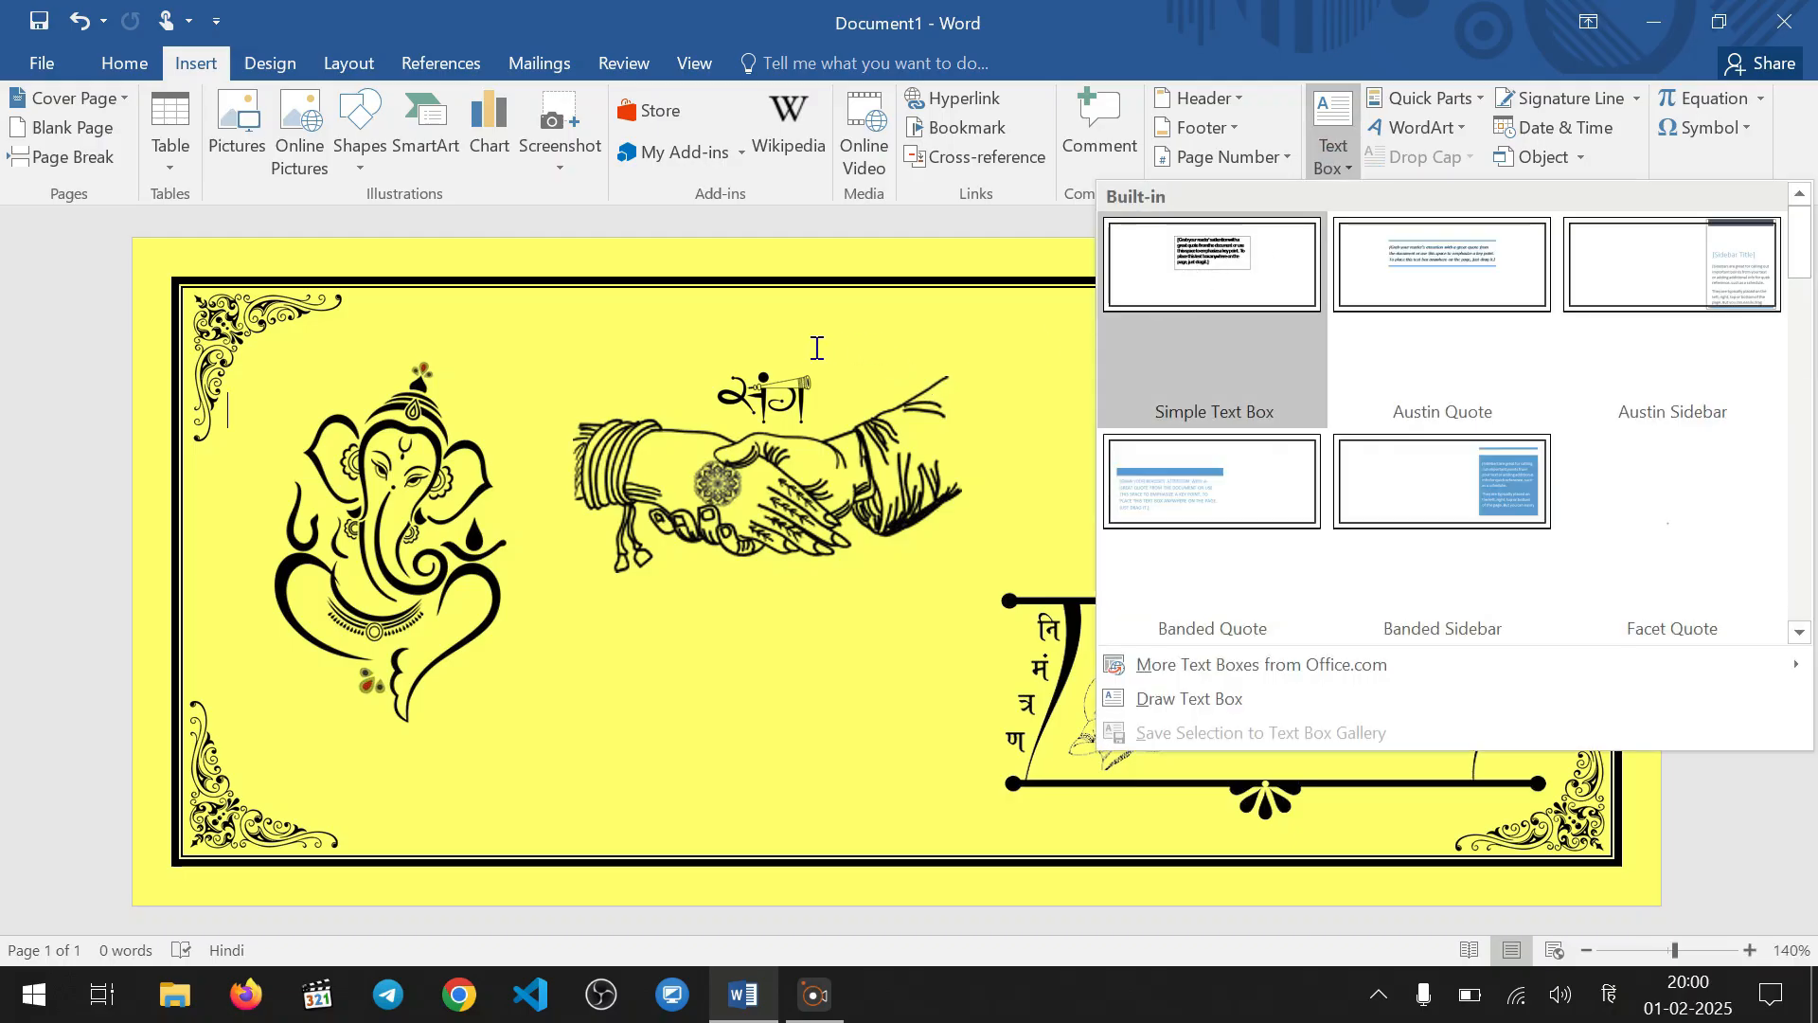
pyautogui.click(560, 310)
pyautogui.click(359, 146)
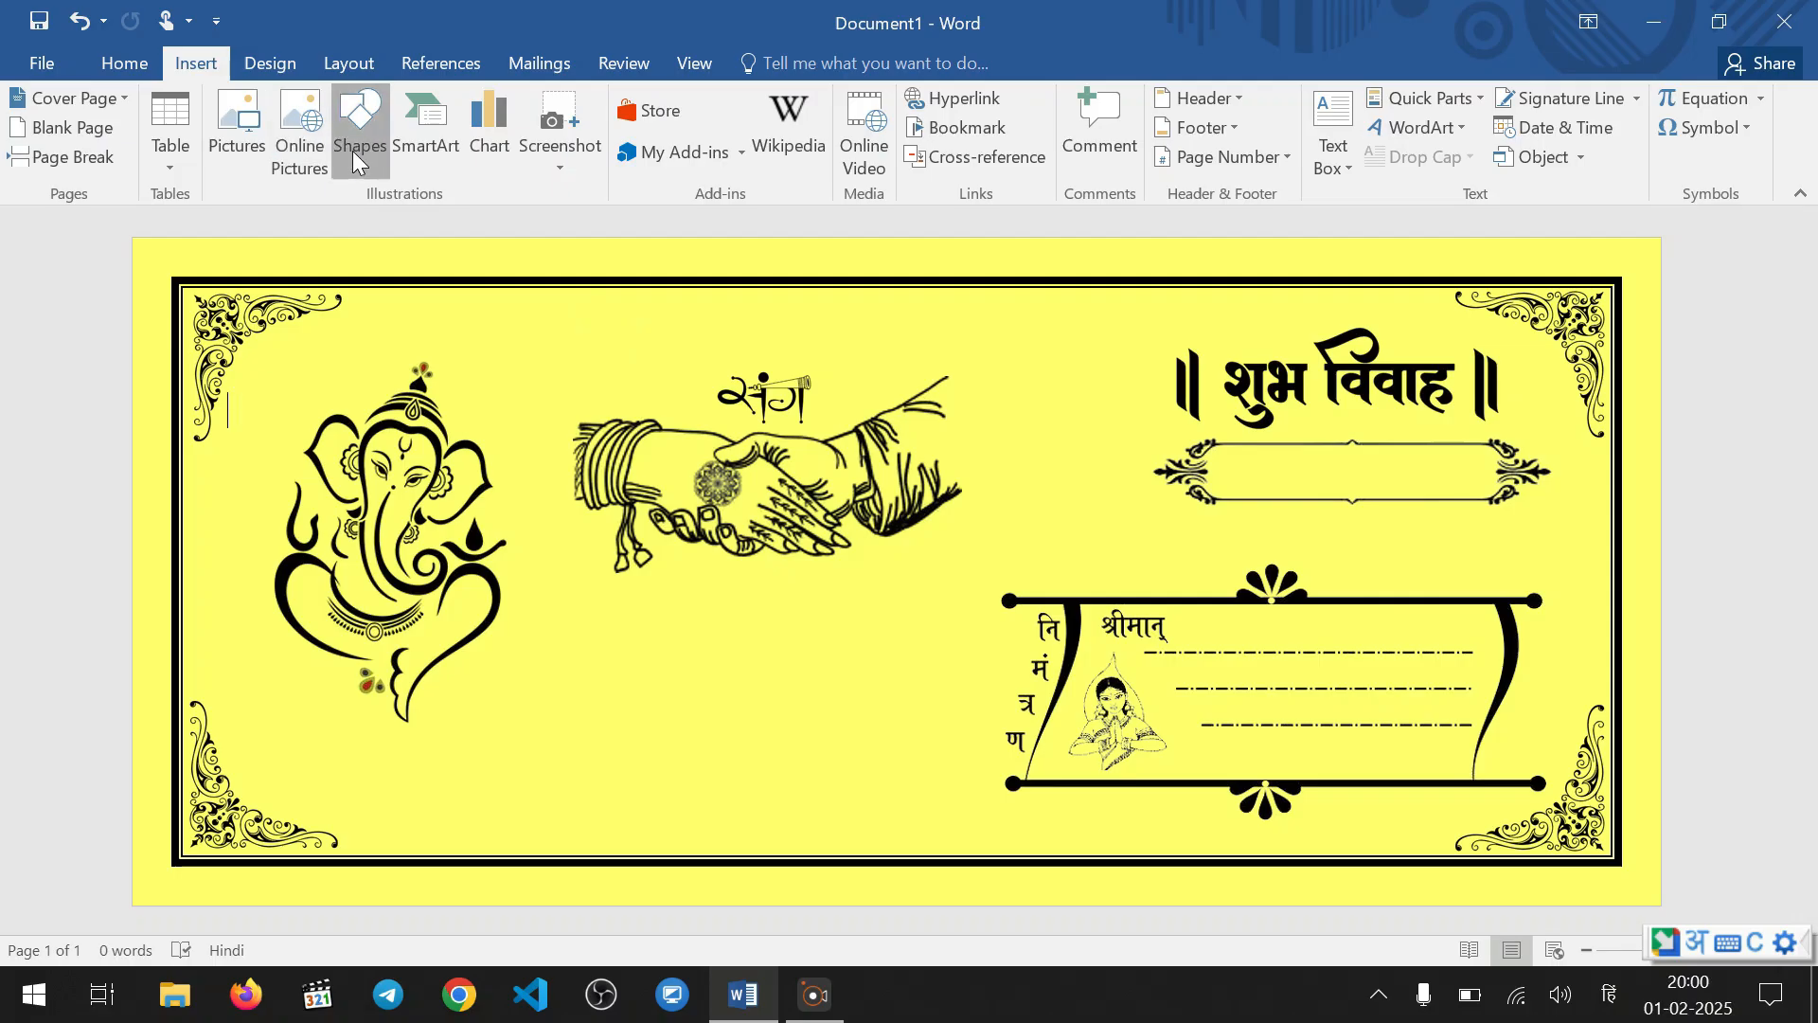
pyautogui.click(346, 227)
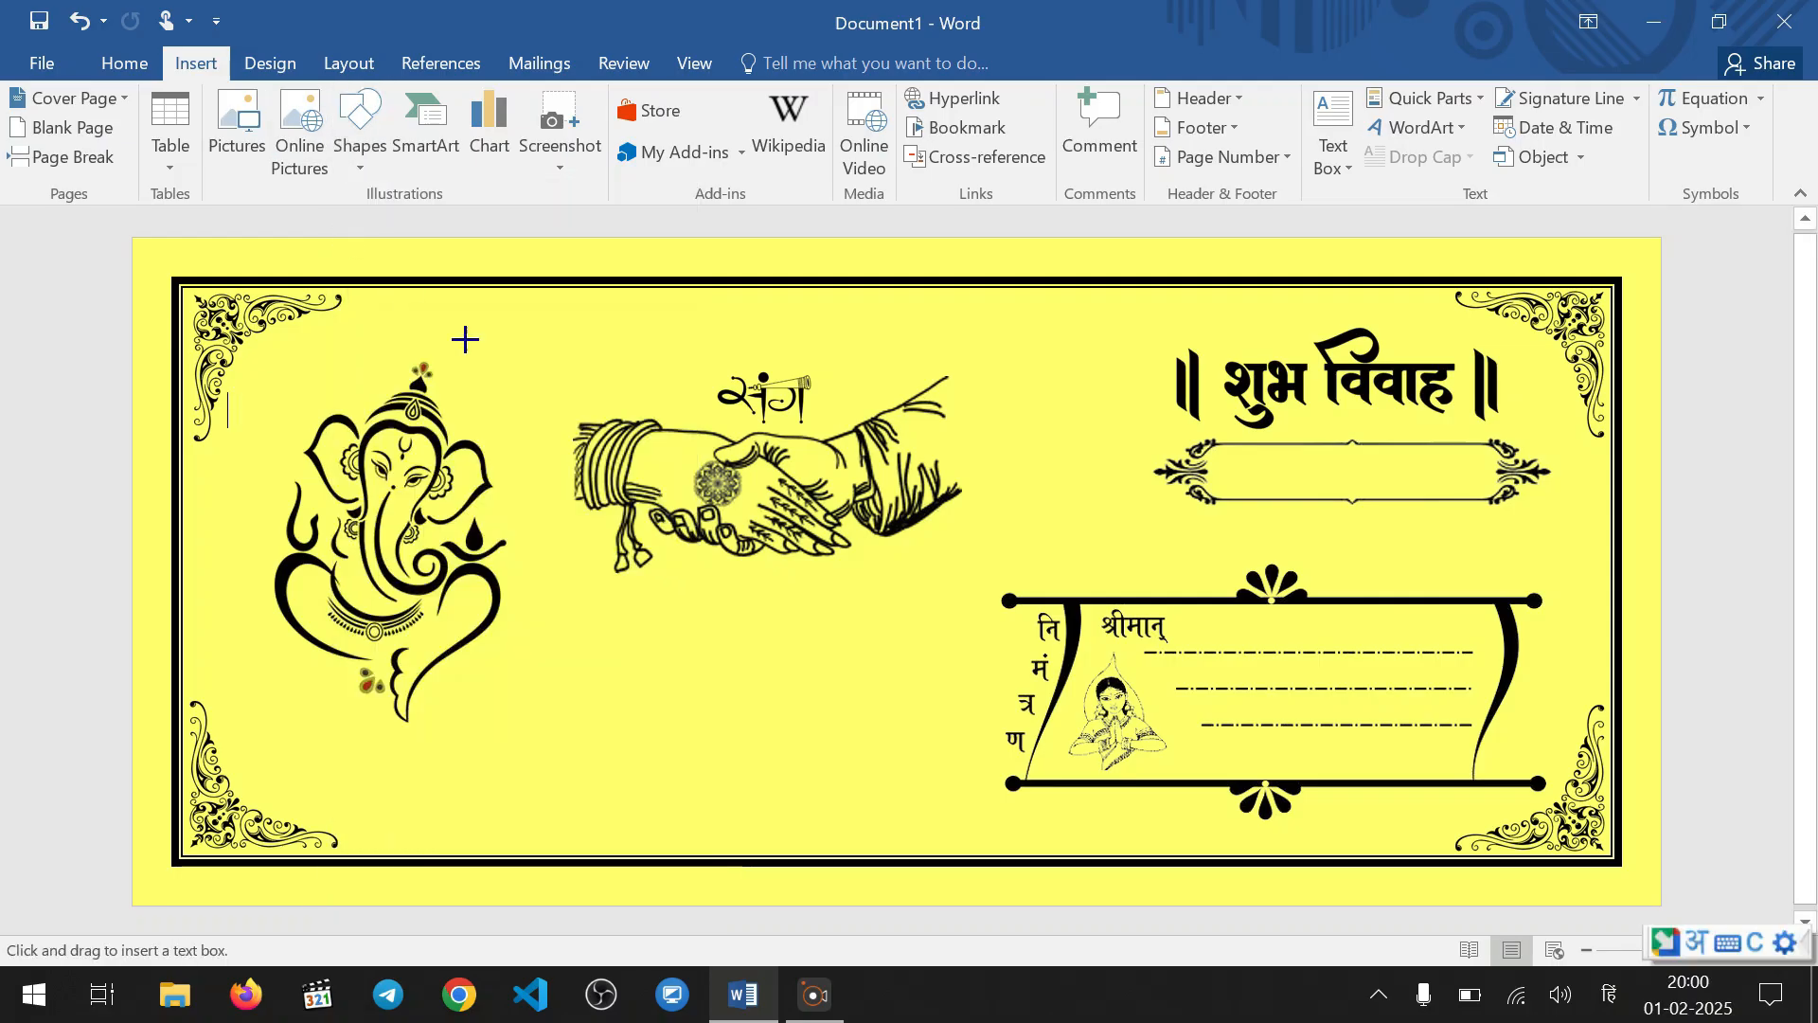
pyautogui.moveTo(538, 325); pyautogui.dragTo(664, 377)
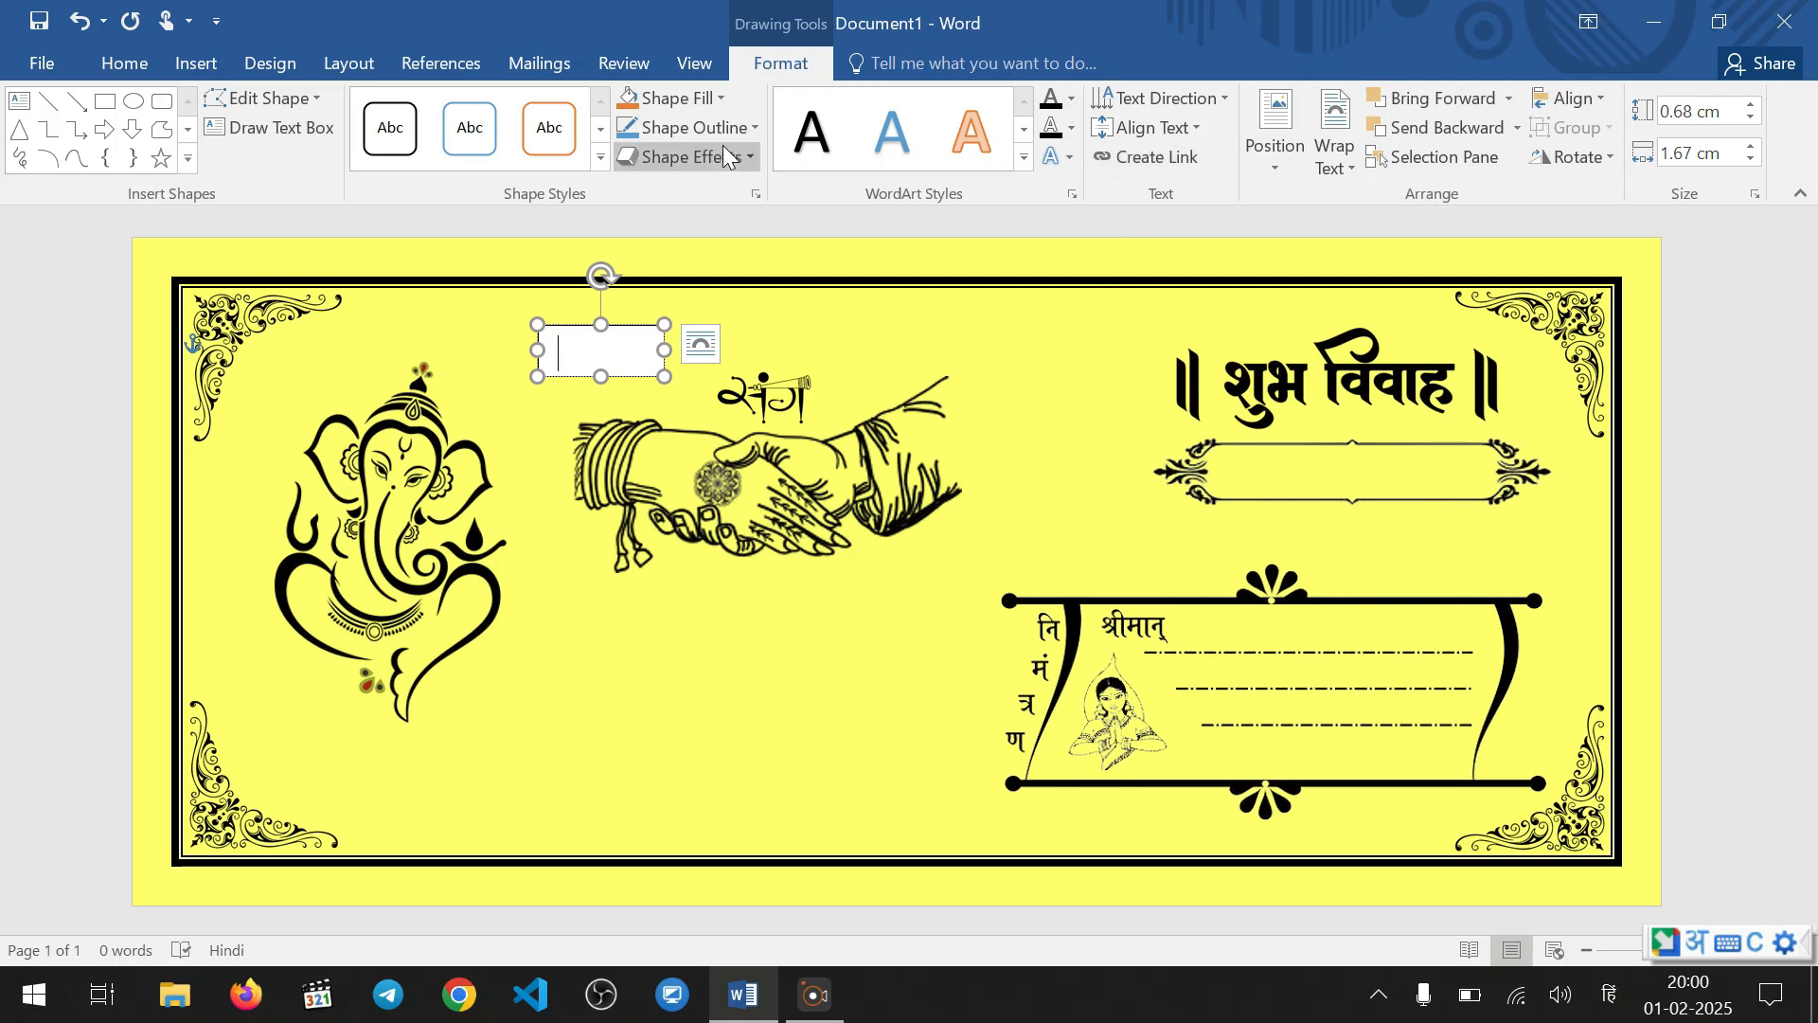
# Remove the fill and outline from the new text box
pyautogui.click(675, 99)
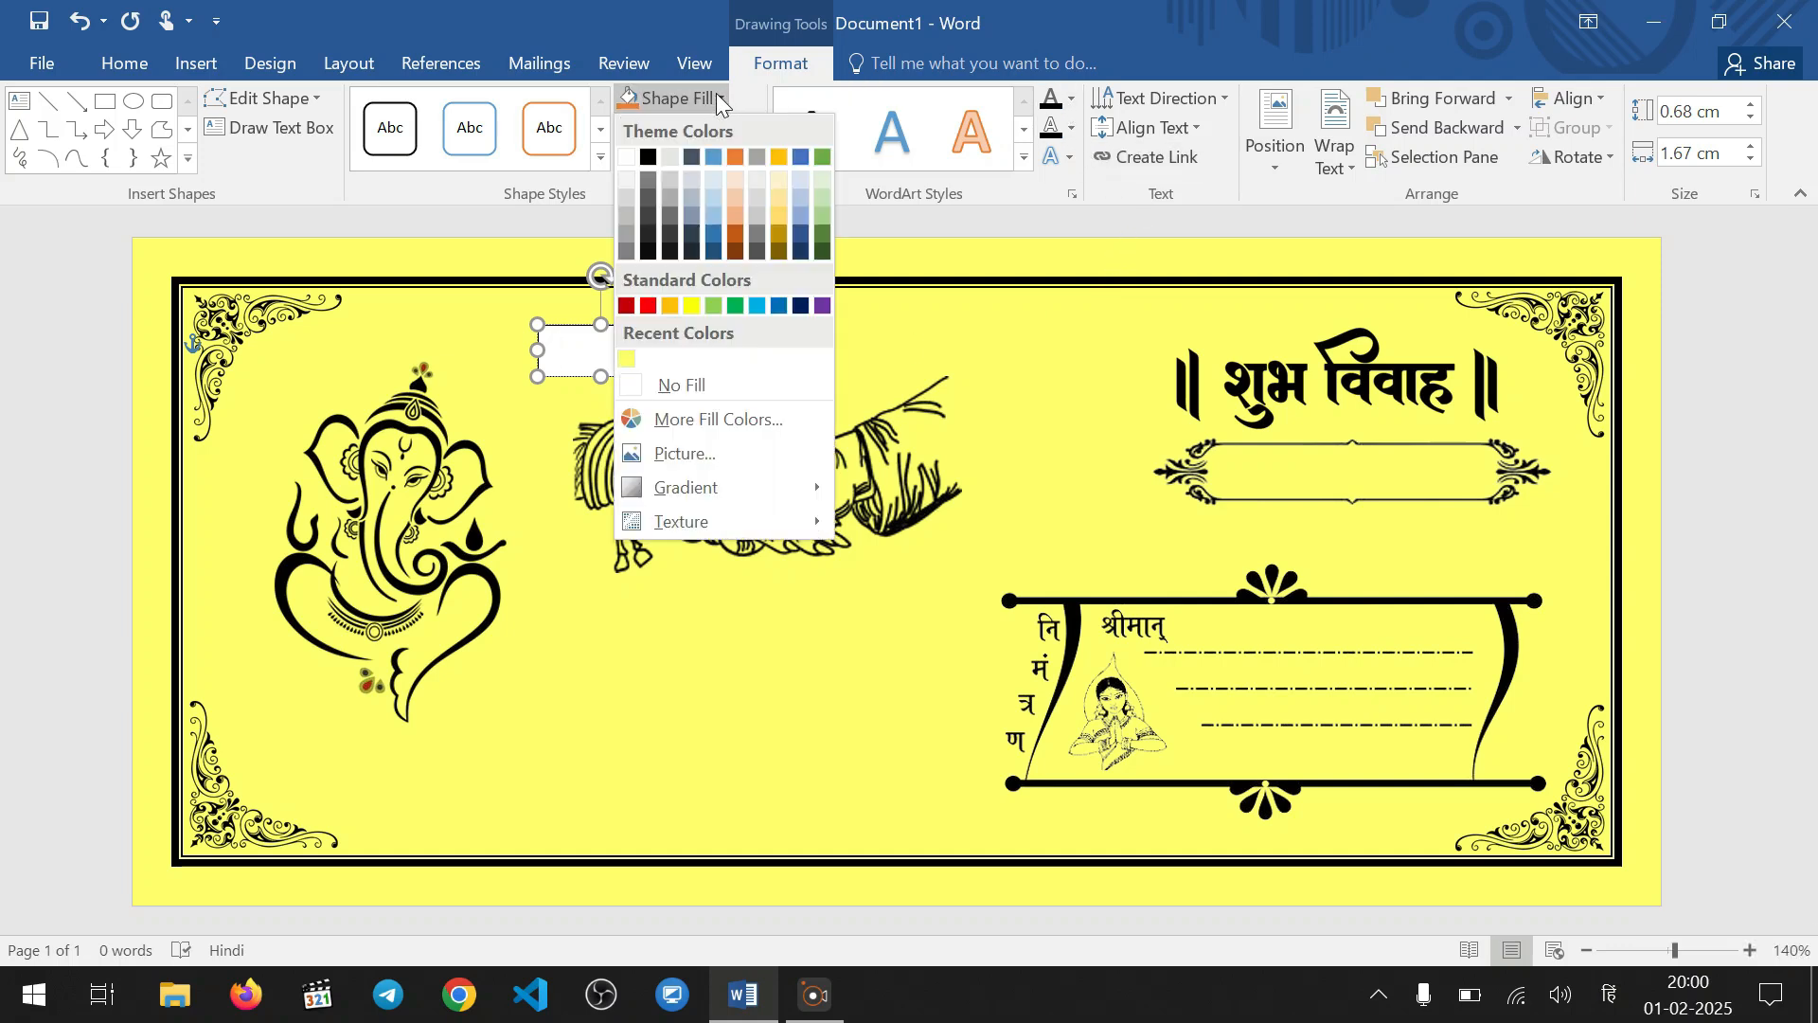
pyautogui.click(711, 386)
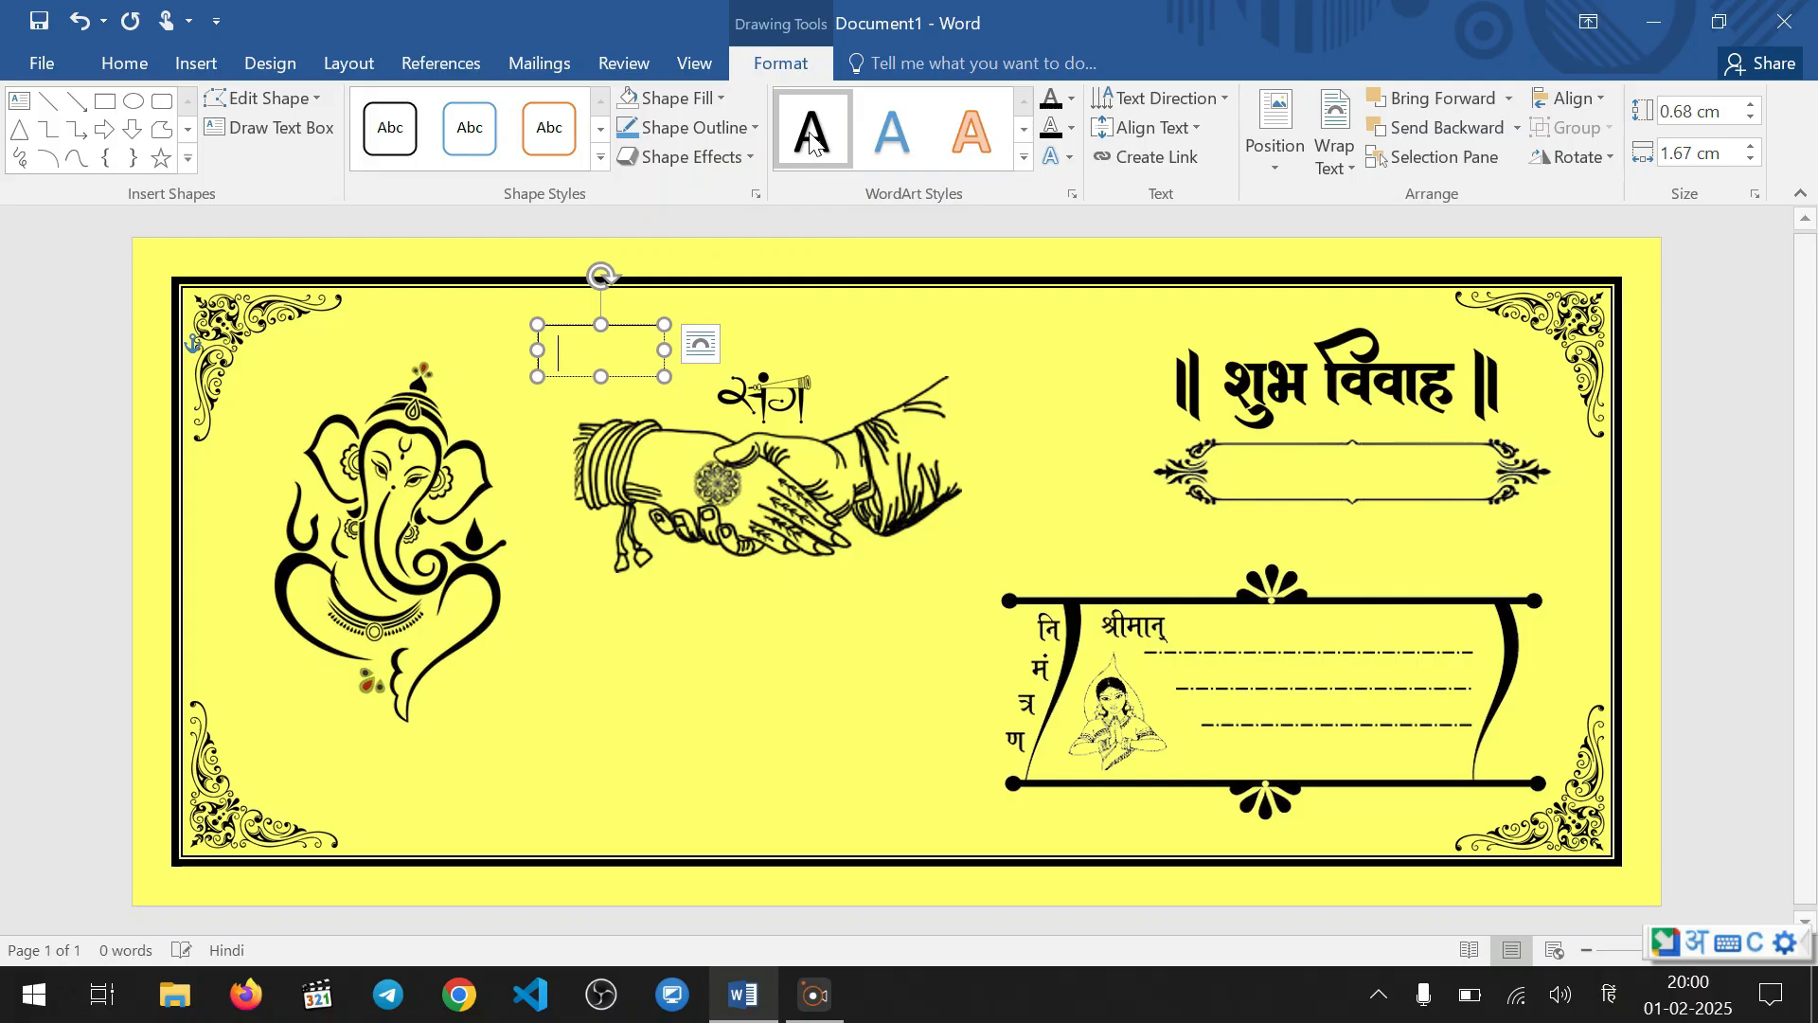
pyautogui.click(744, 130)
pyautogui.click(714, 410)
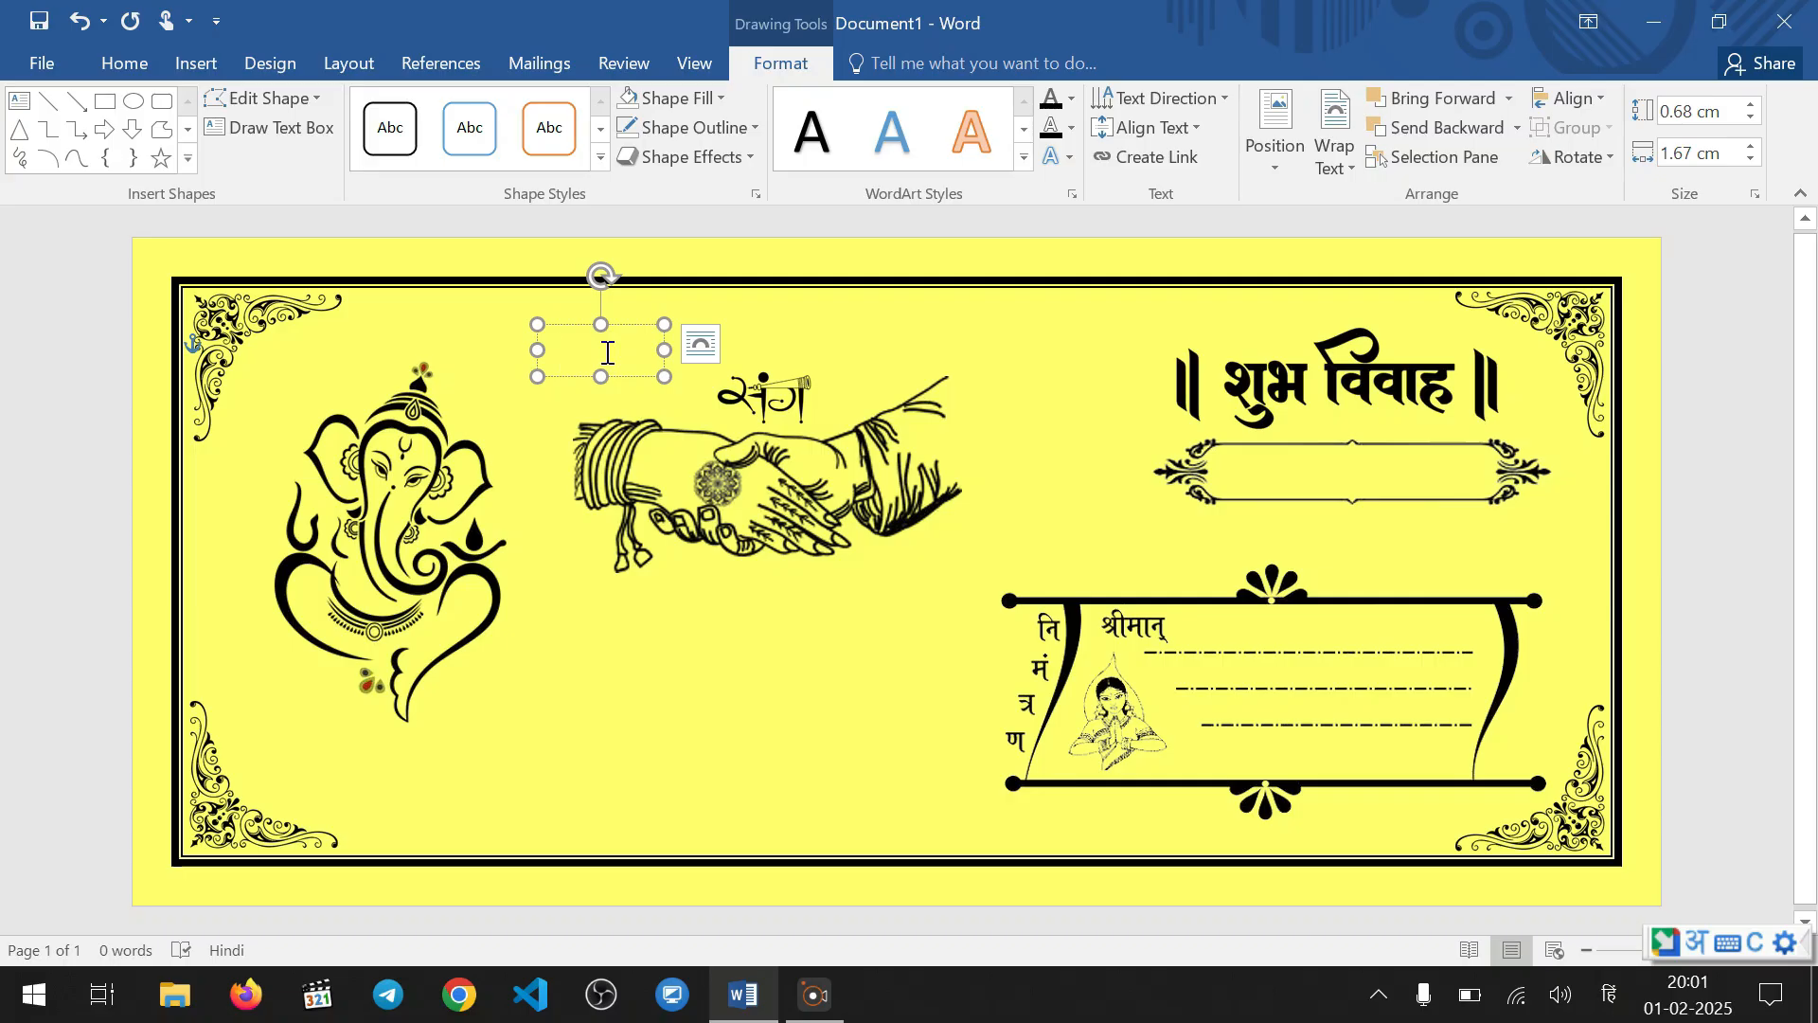
# Enter the groom's first name in Hindi, make it bold and heighten the text box to about 0.91 cm
pyautogui.write('rahul')
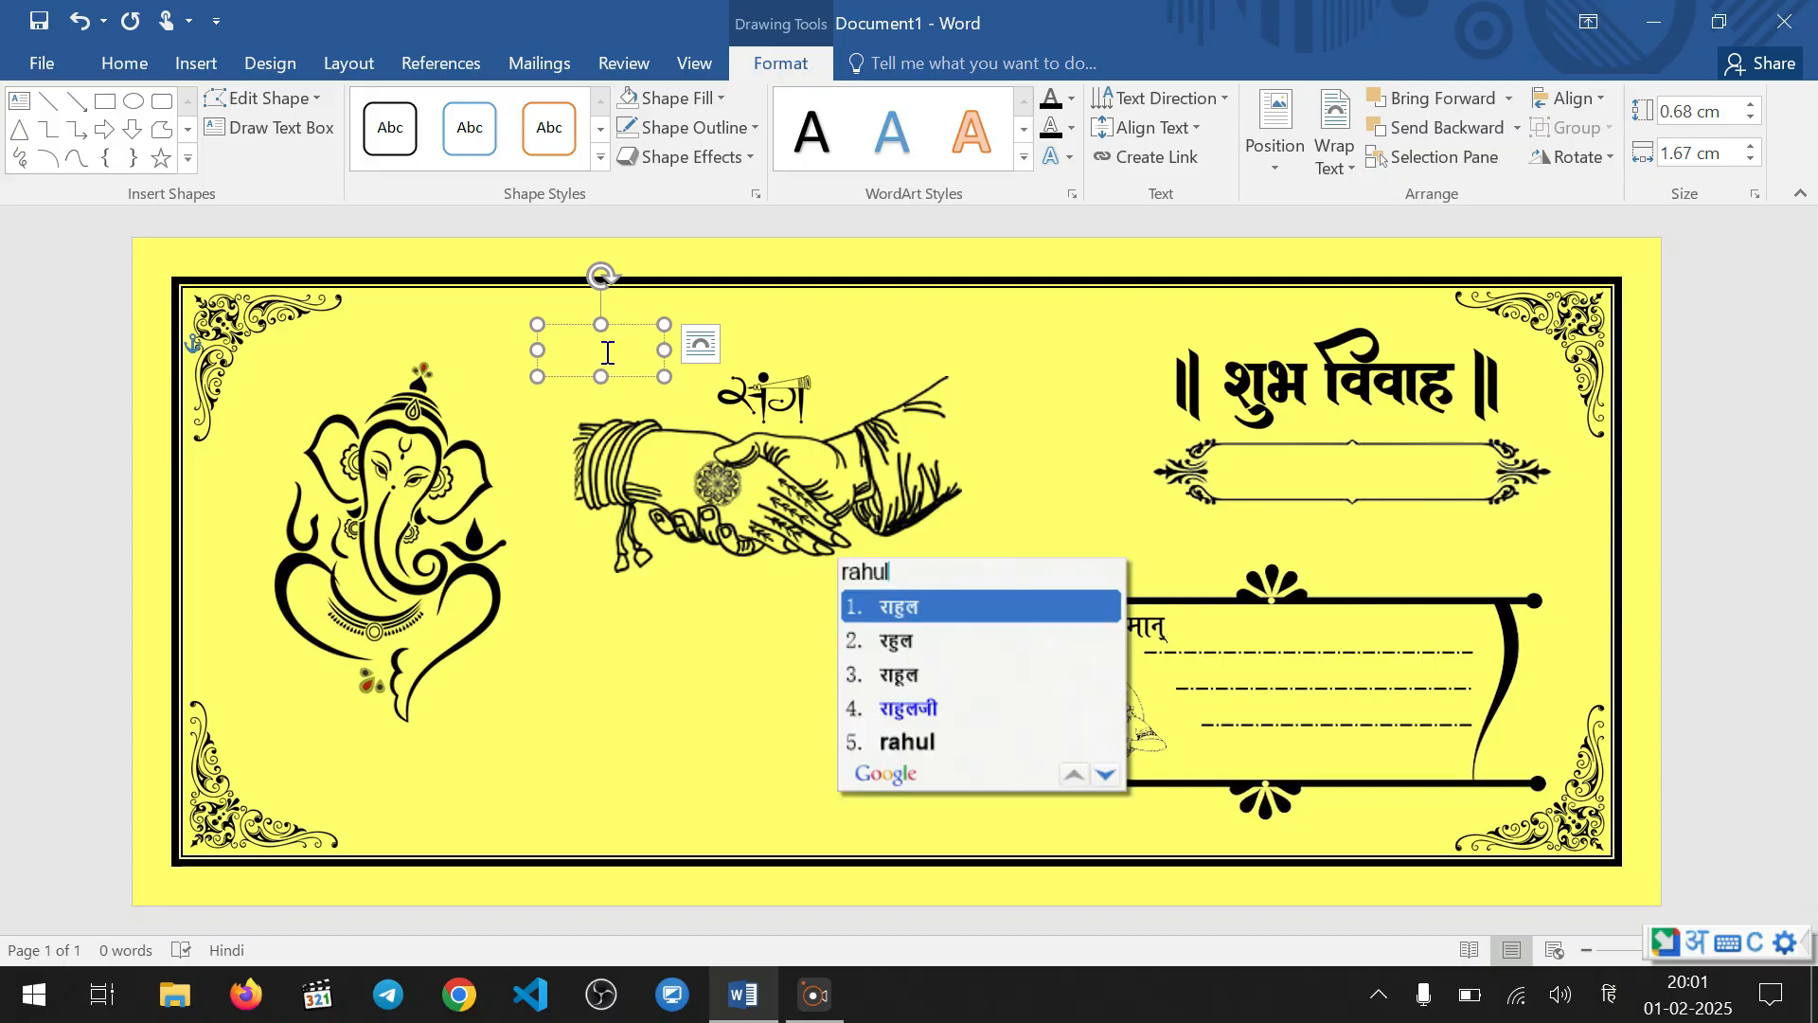
pyautogui.press('space')
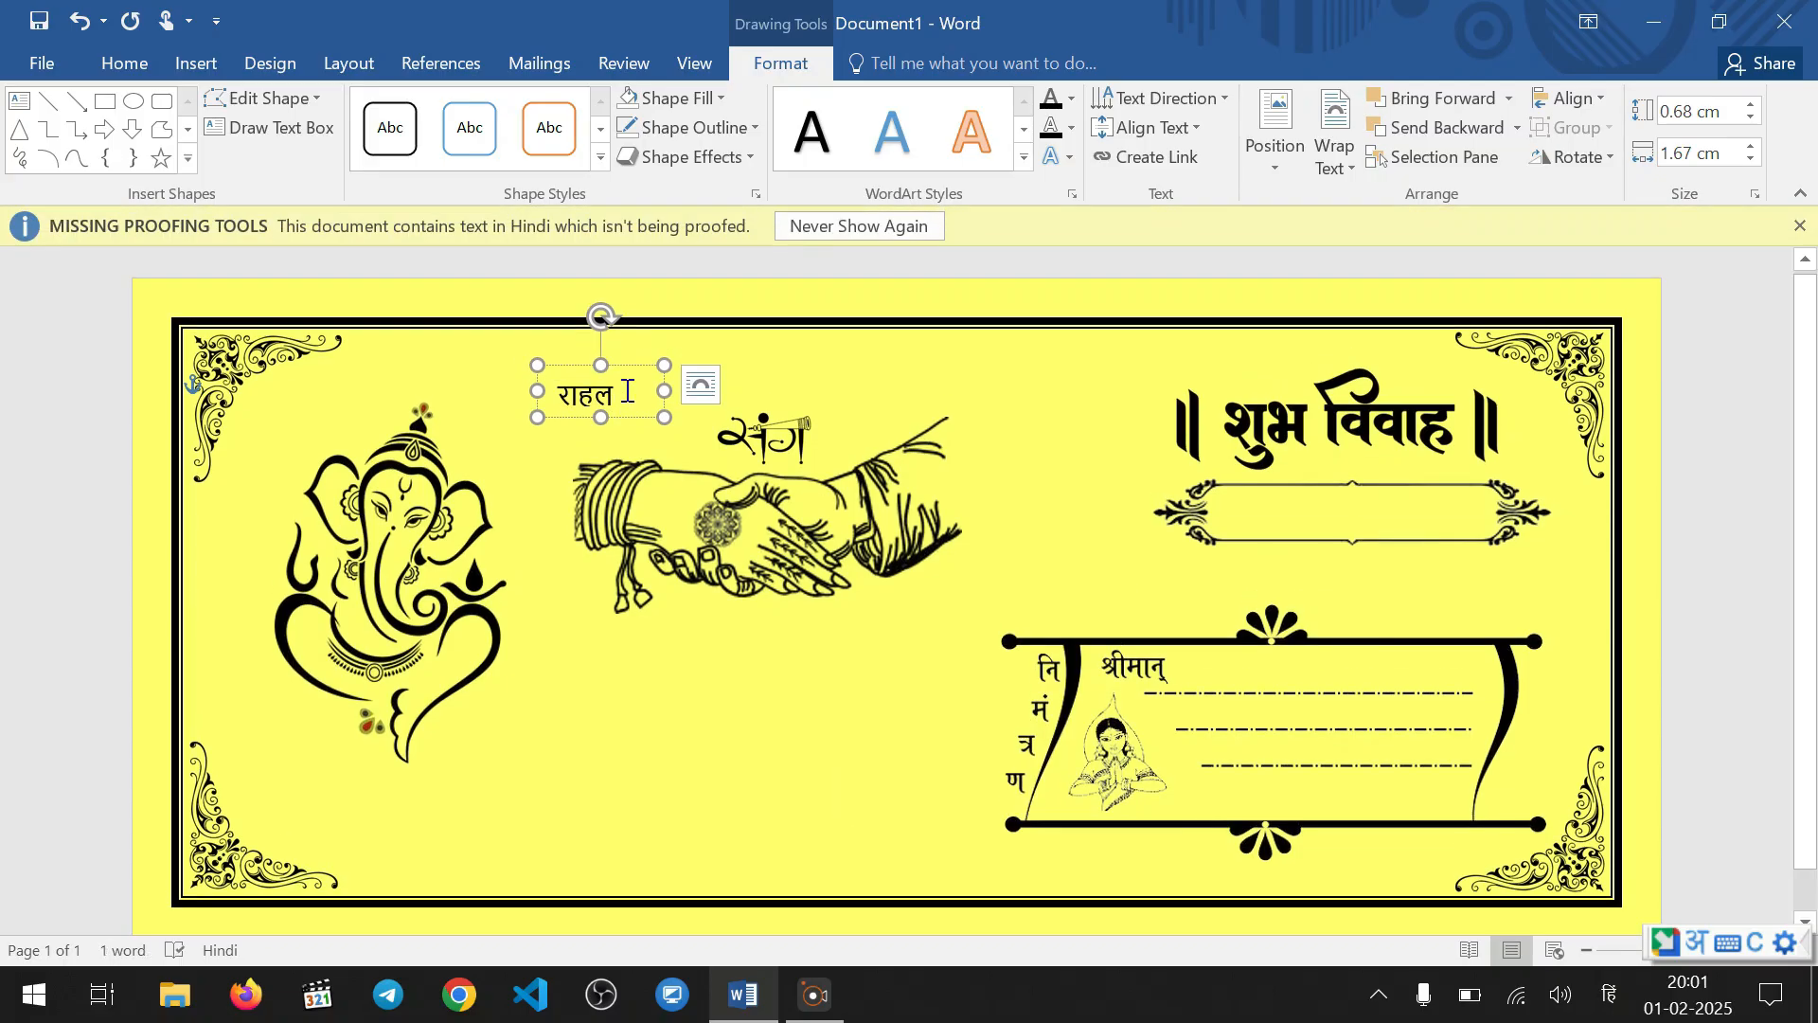
pyautogui.doubleClick(627, 391)
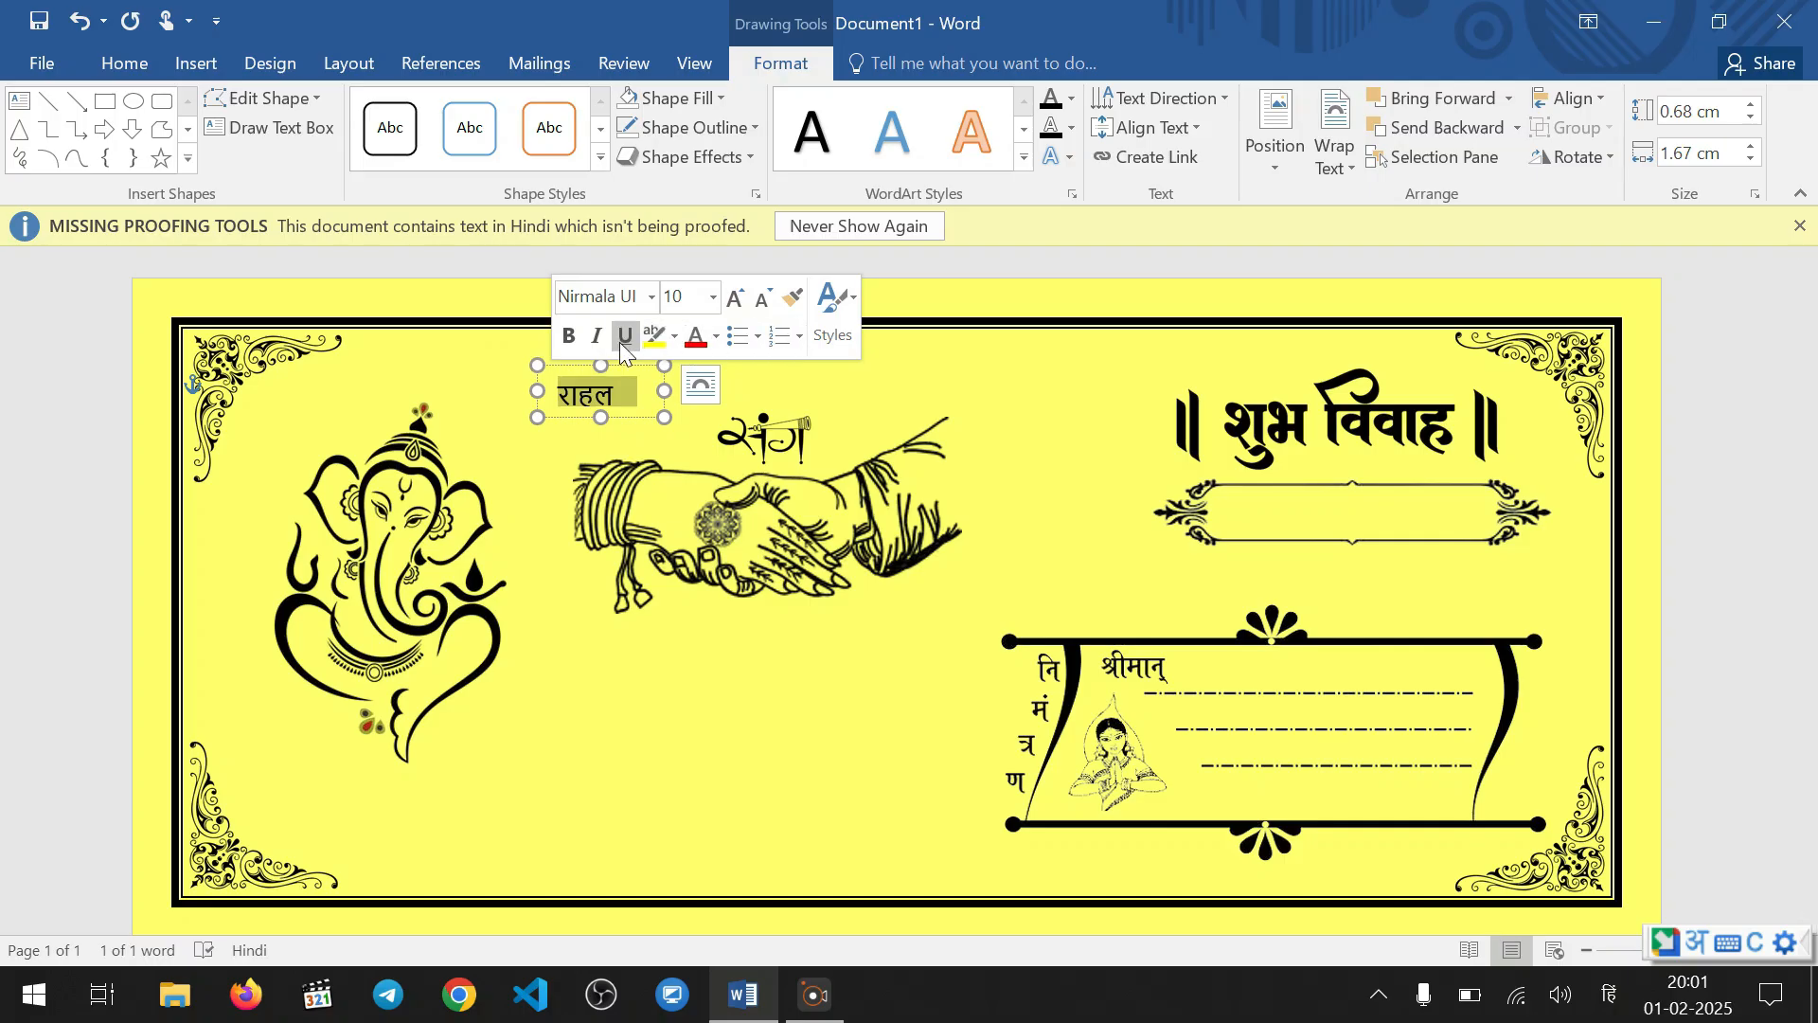
pyautogui.click(568, 336)
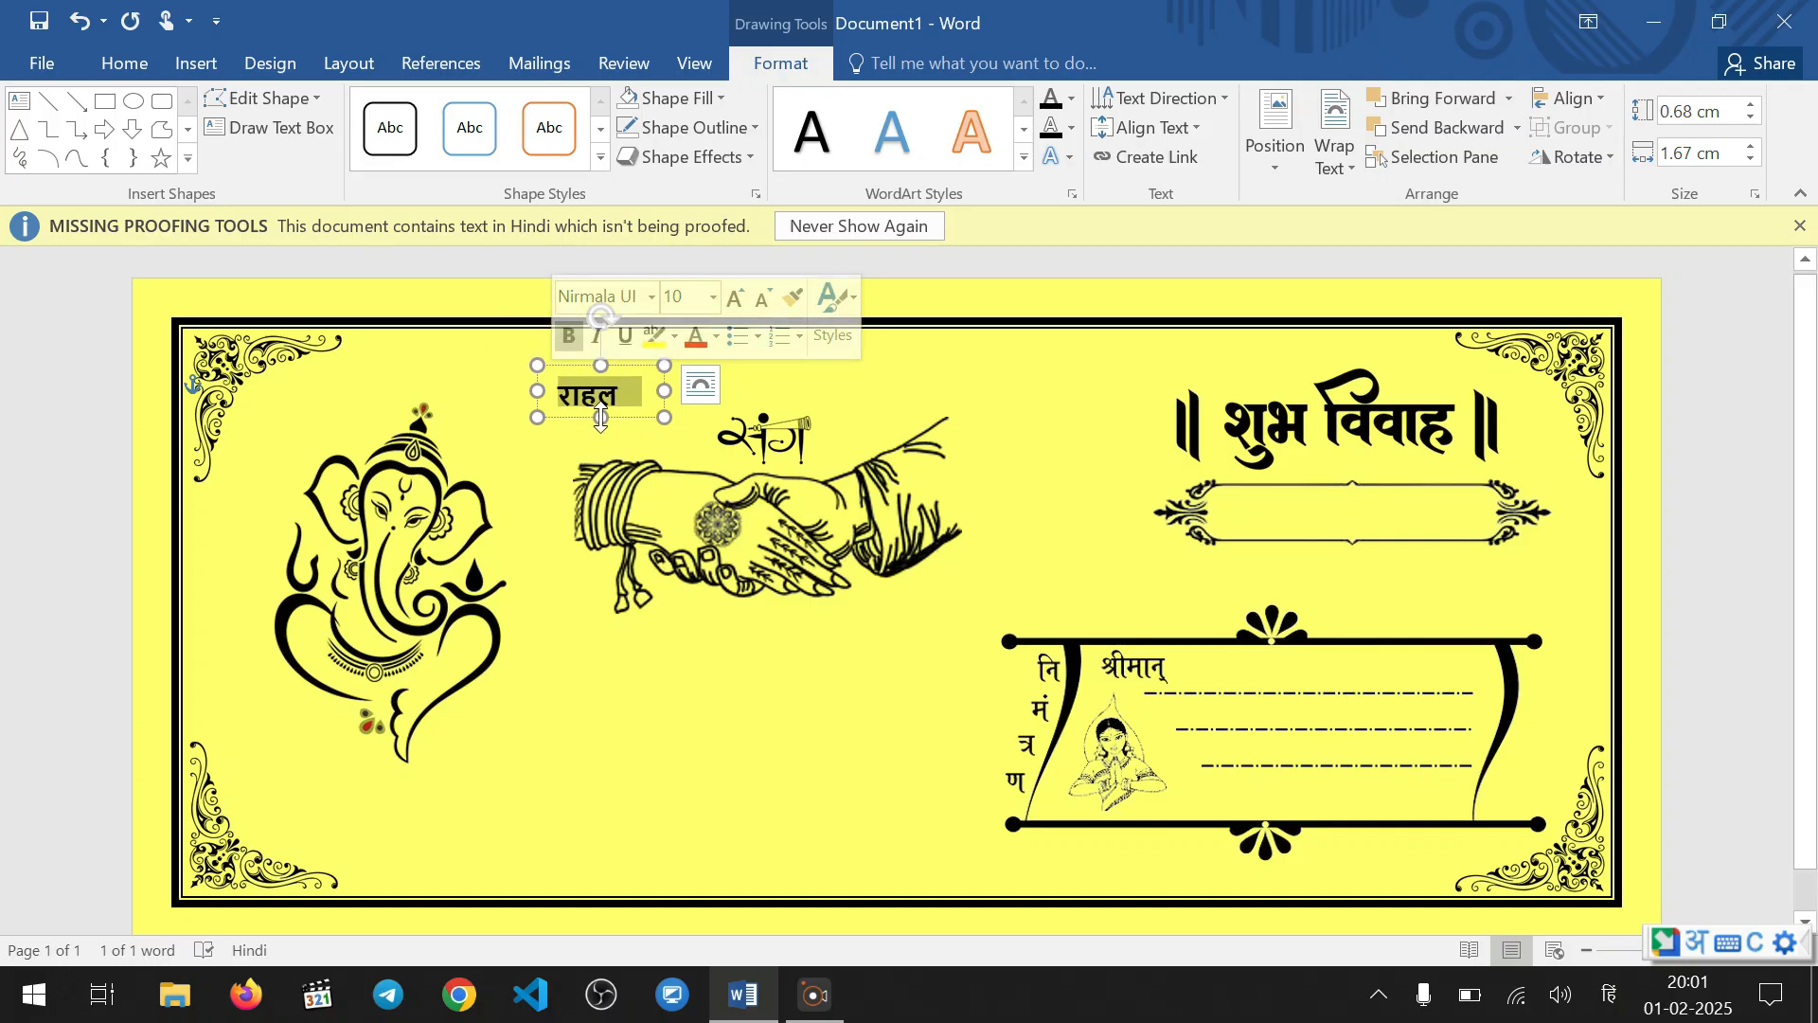
pyautogui.moveTo(600, 417); pyautogui.dragTo(601, 434)
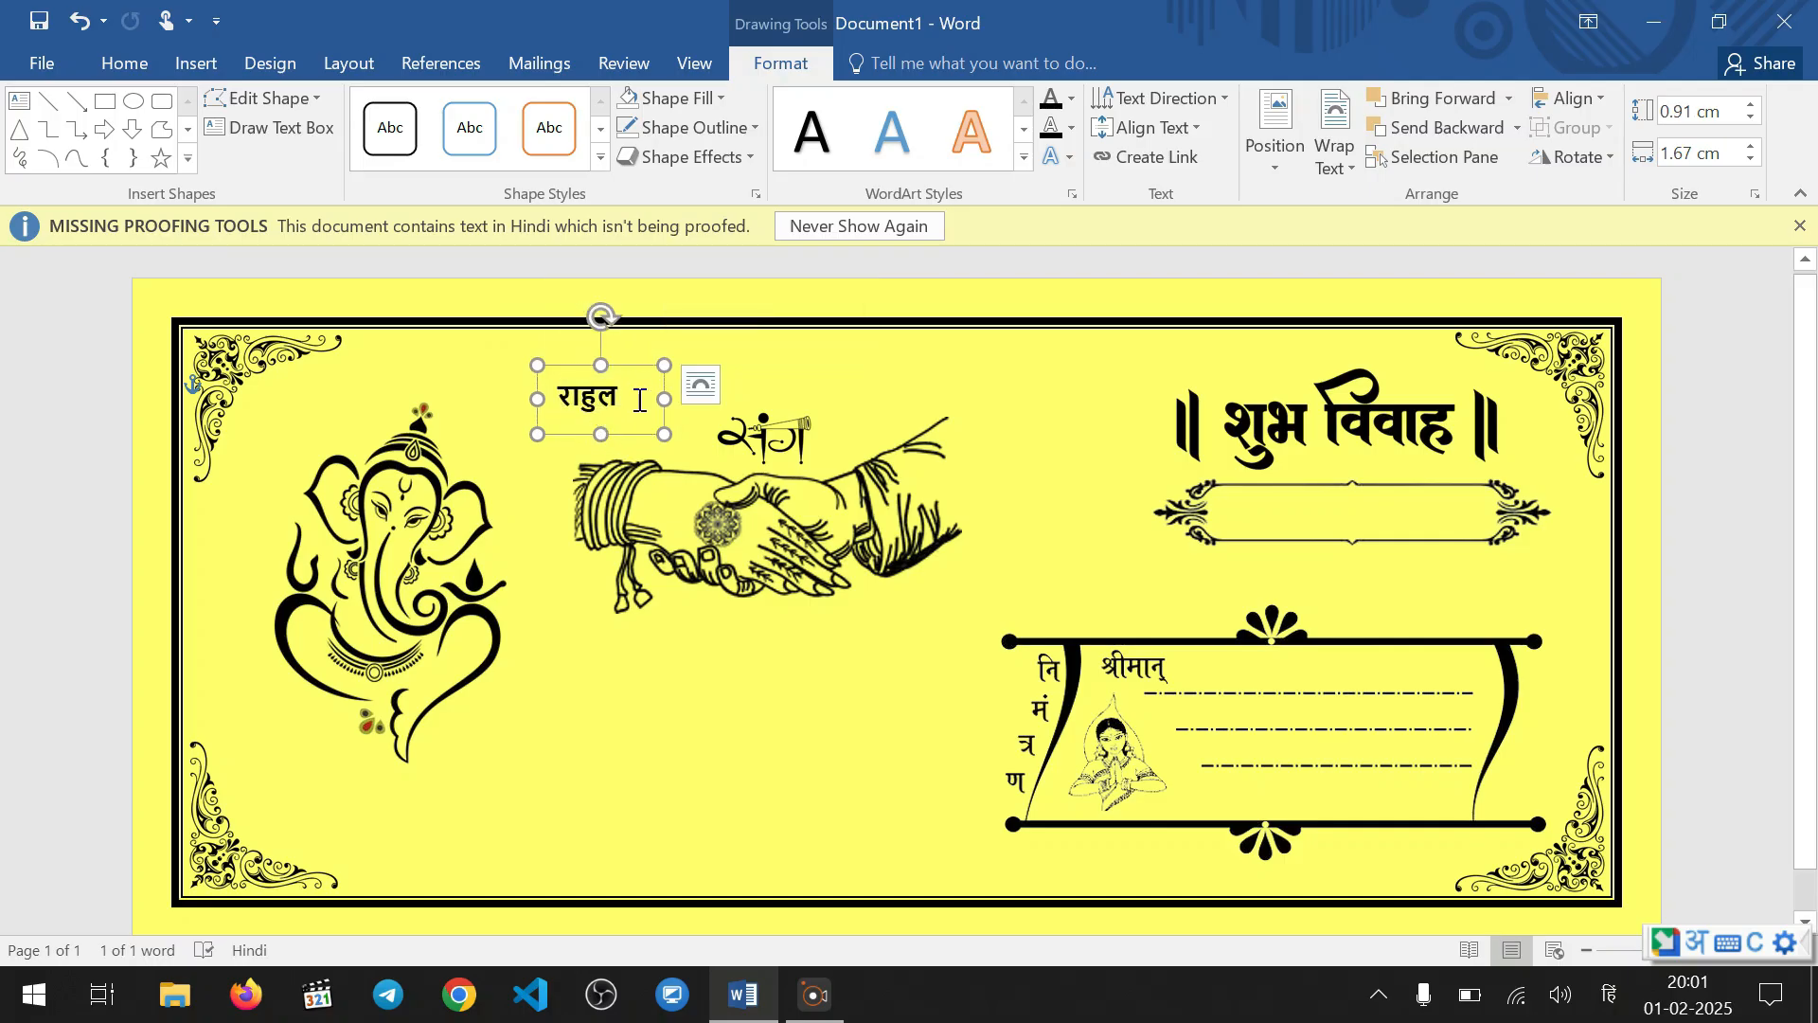
# Enlarge the groom's name to 14 pt and heighten its text box to about 1.02 cm
pyautogui.doubleClick(640, 399)
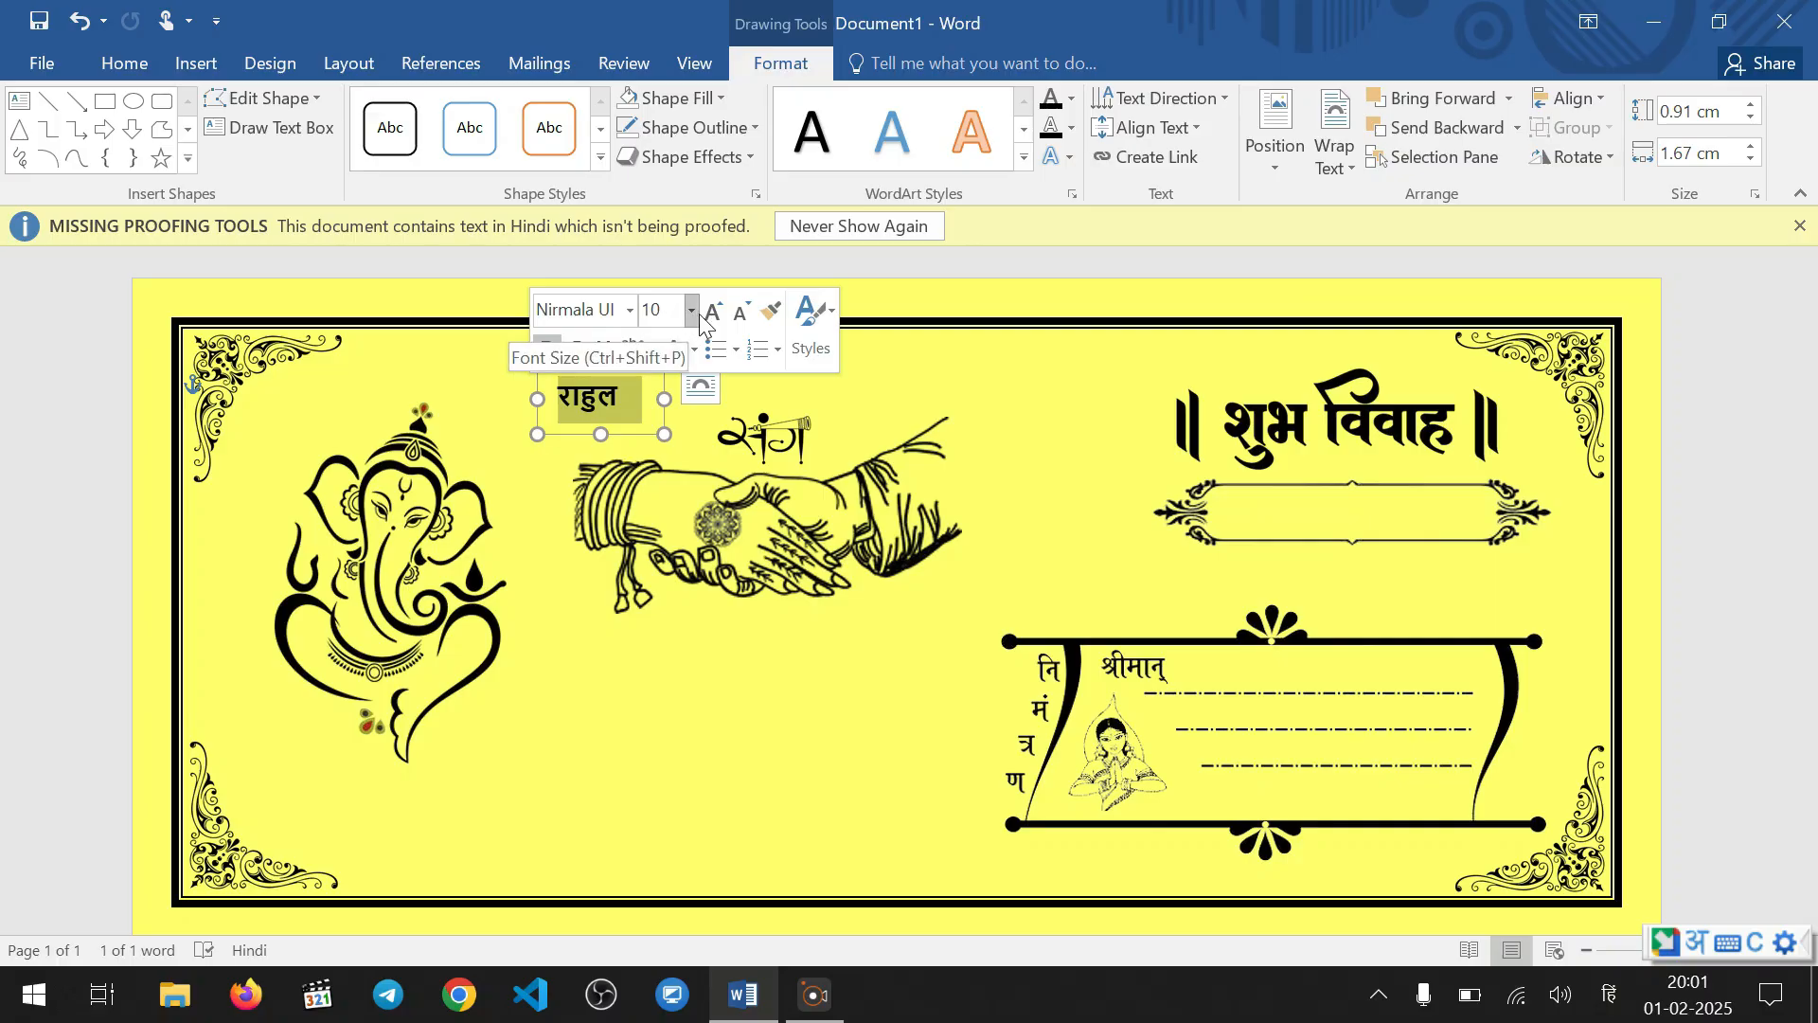
pyautogui.click(716, 319)
pyautogui.click(717, 320)
pyautogui.click(718, 321)
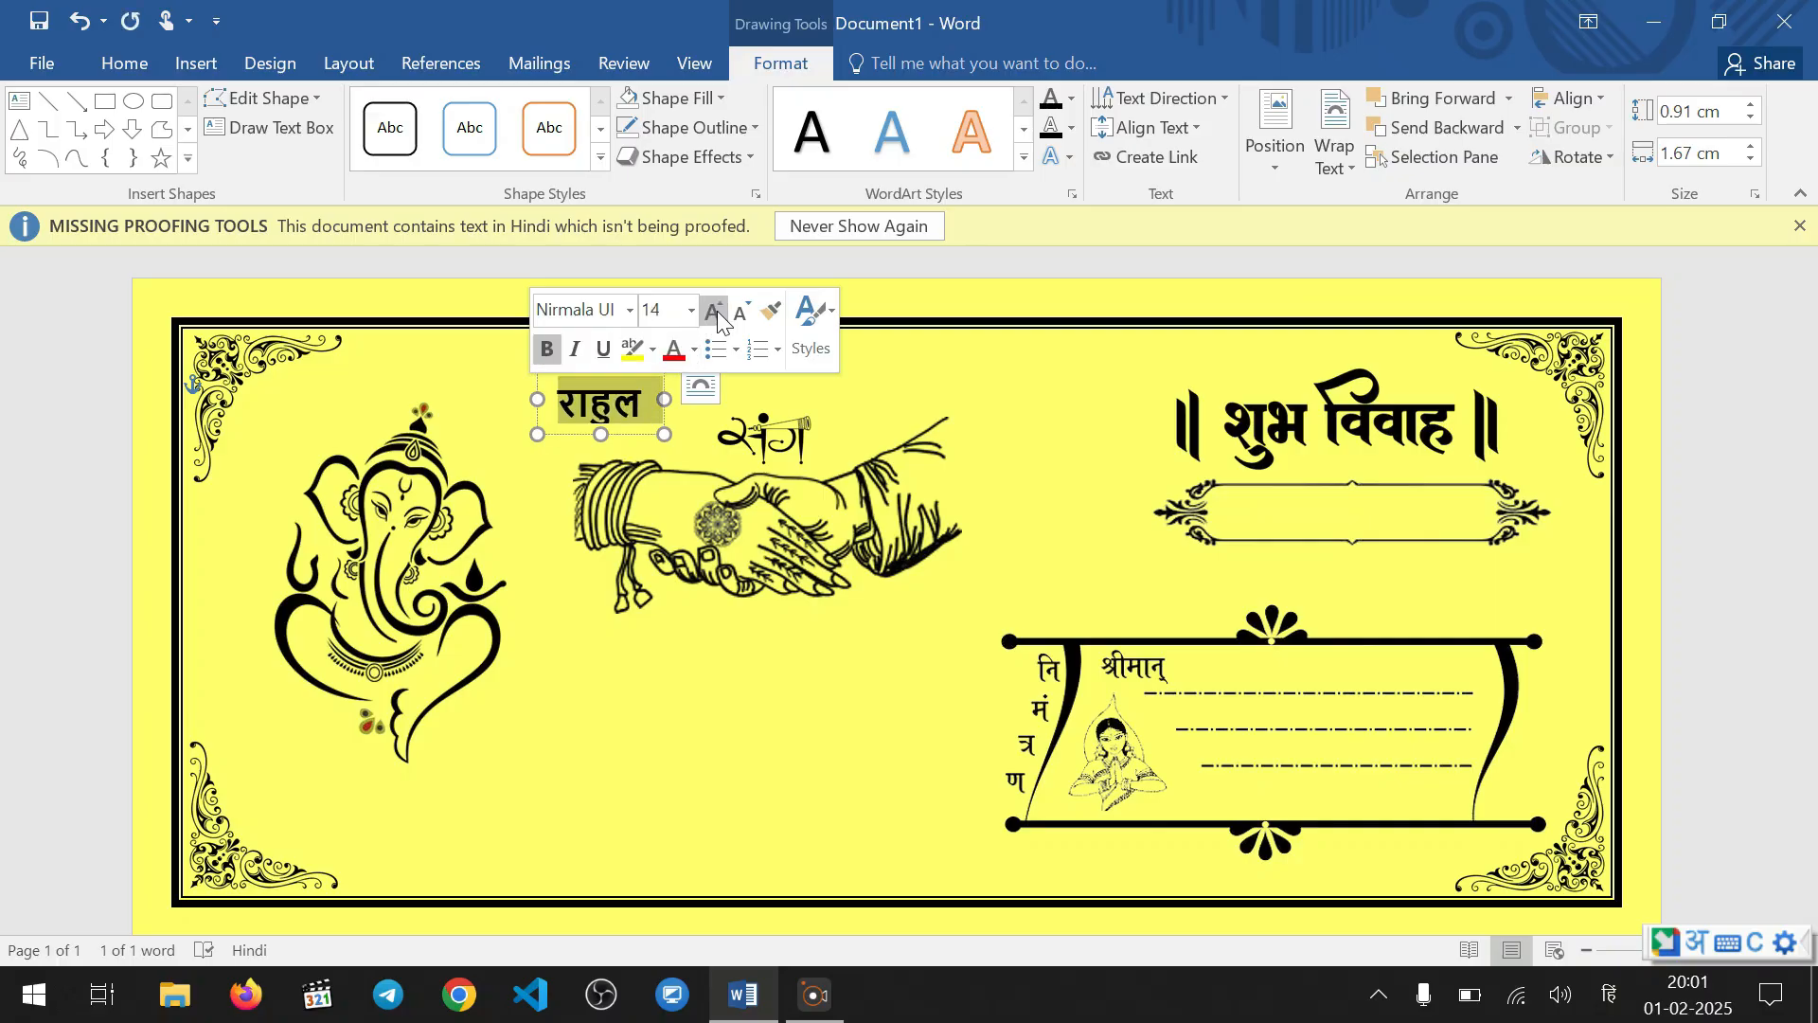
pyautogui.moveTo(602, 434); pyautogui.dragTo(604, 443)
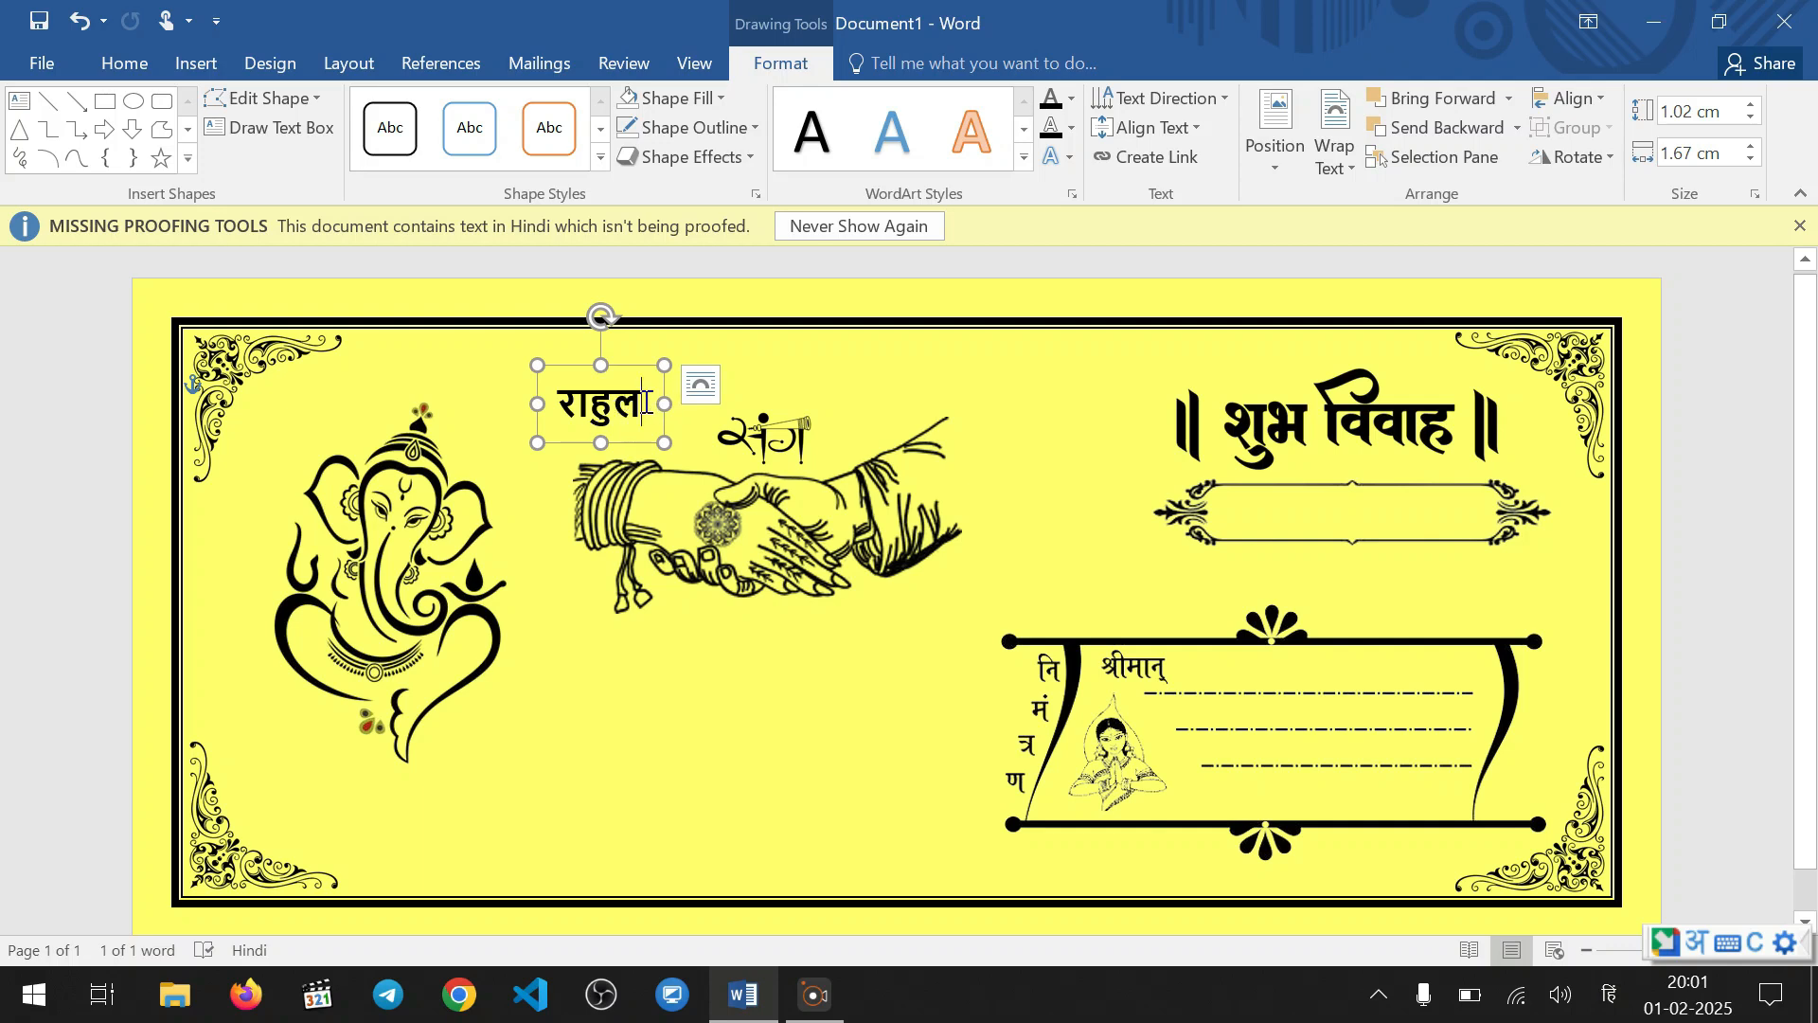
# Replace the groom's name with a different first name in Hindi and shift its text box slightly right and down
pyautogui.press('BackSpace')
pyautogui.press('BackSpace')
pyautogui.press('BackSpace')
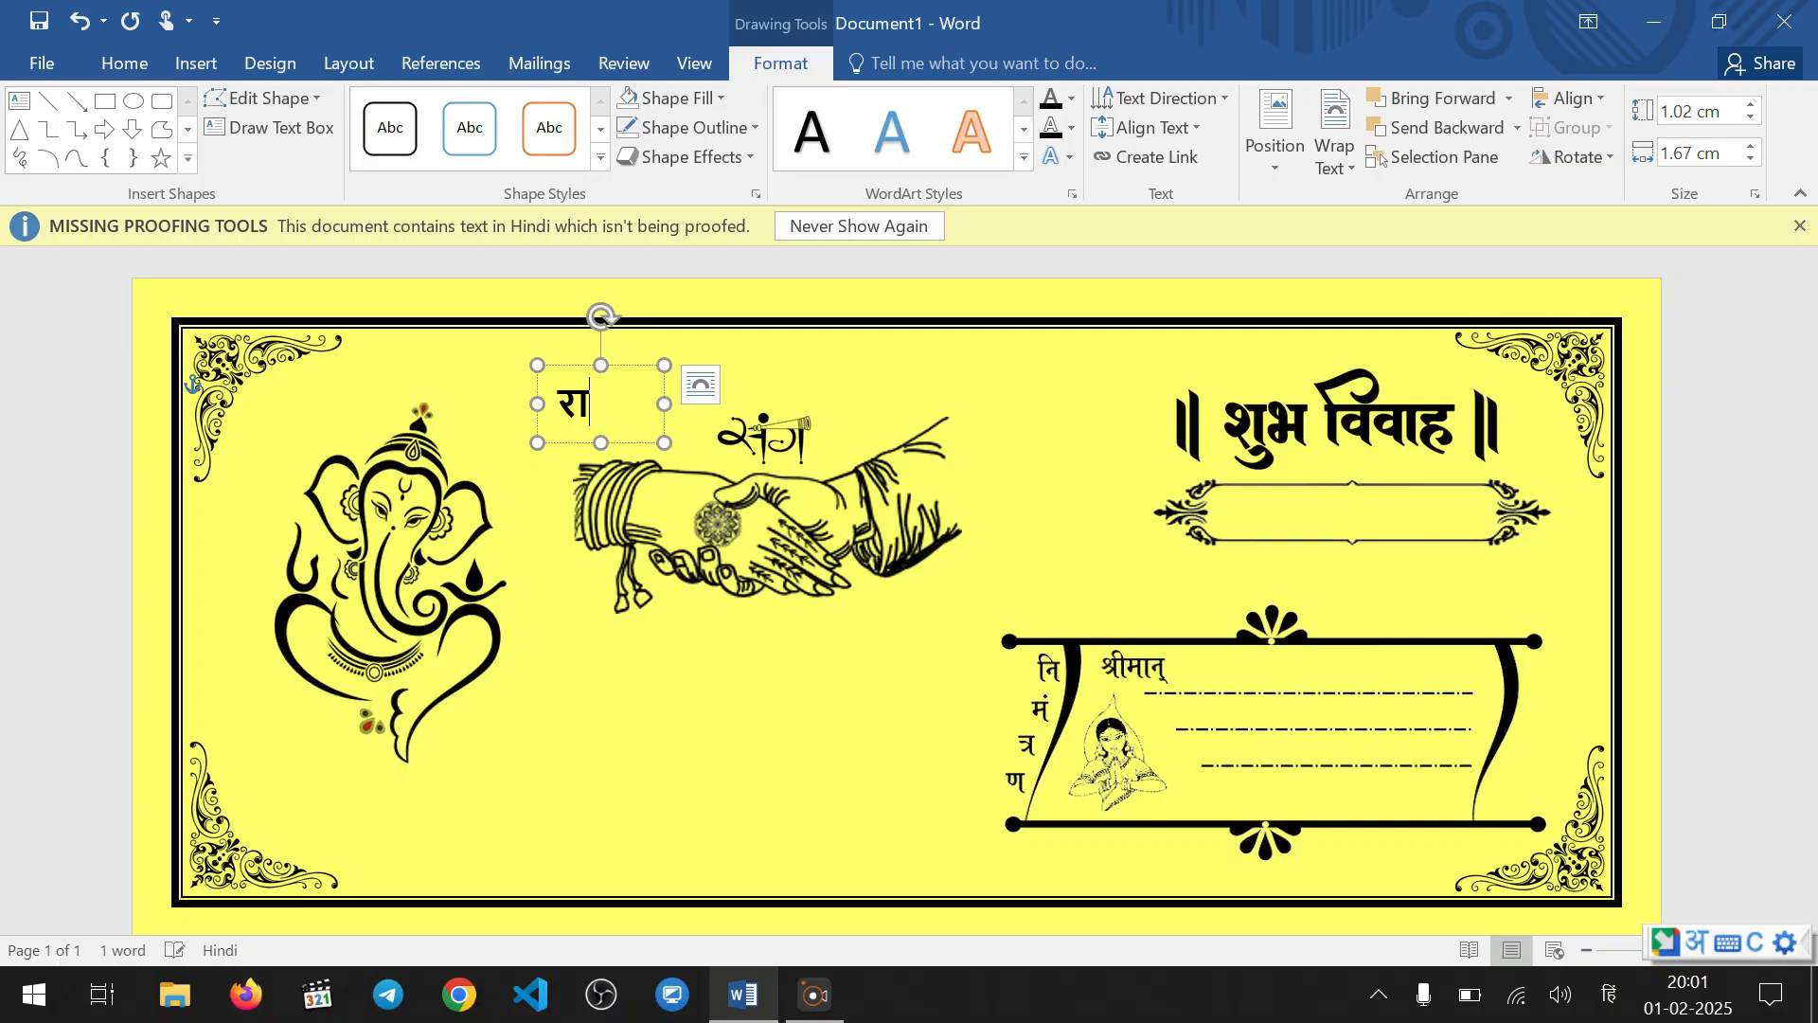
pyautogui.press('BackSpace')
pyautogui.press('BackSpace')
pyautogui.write('rajoo')
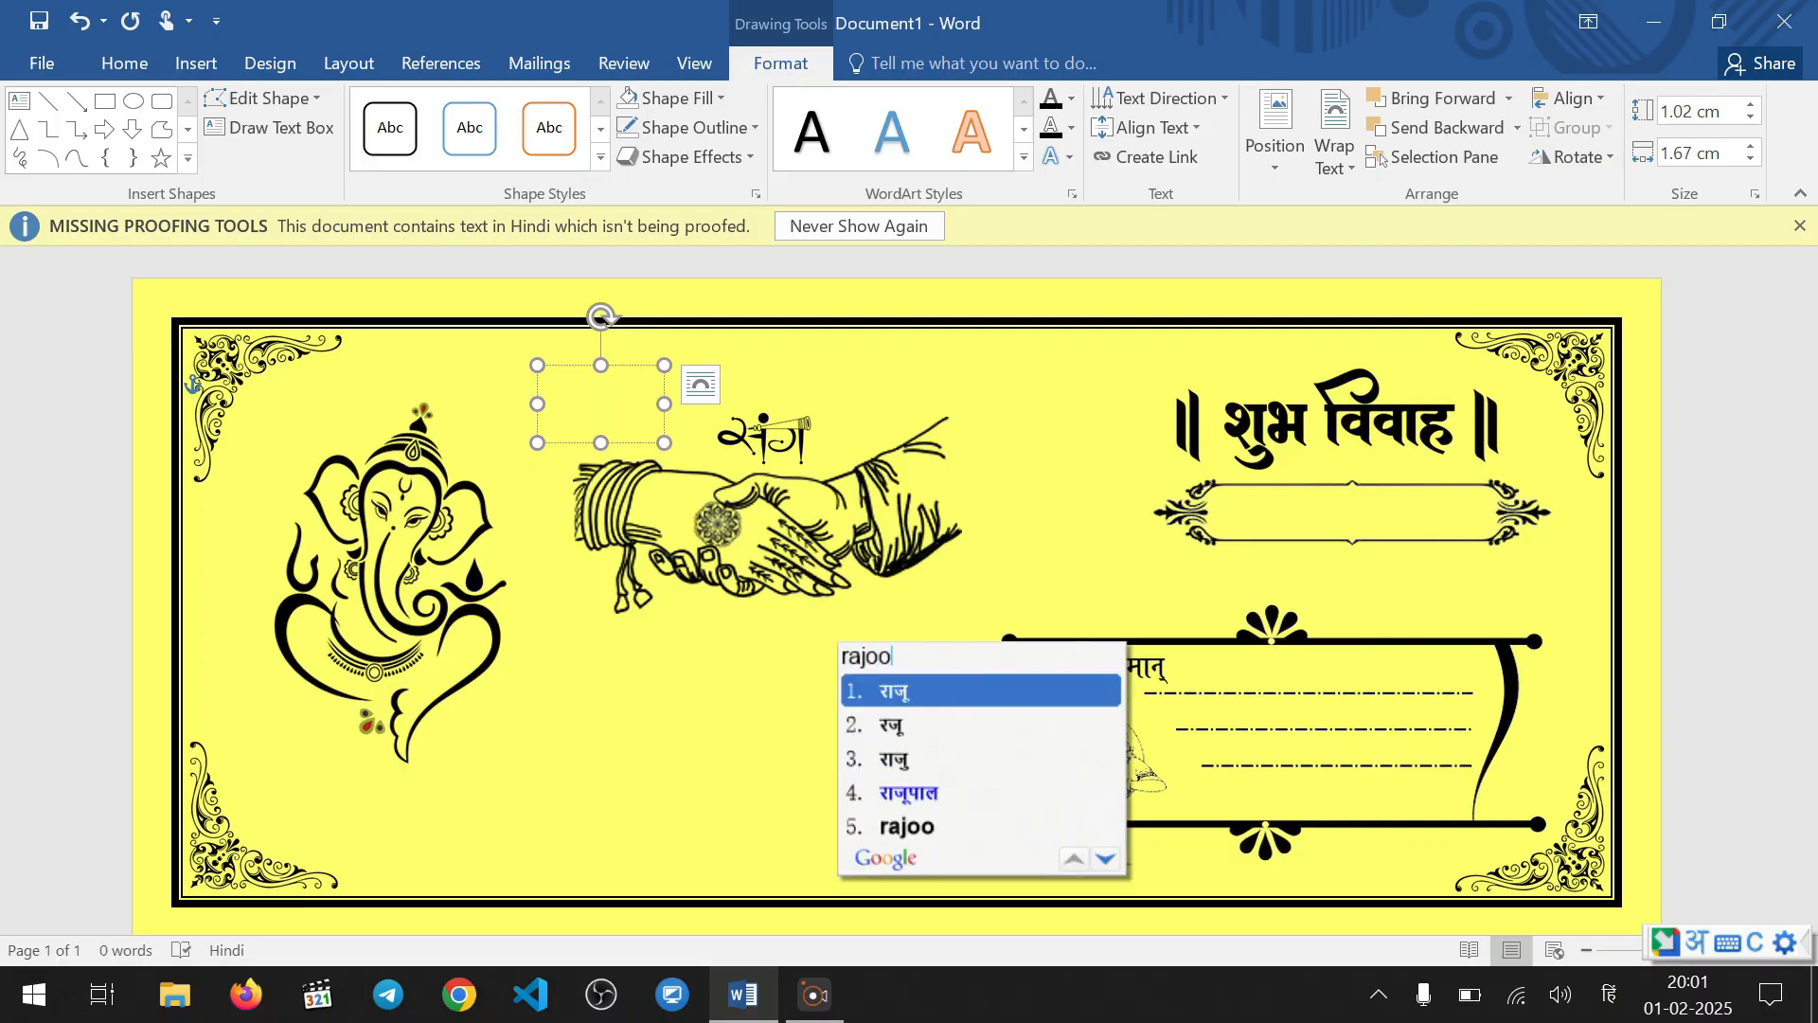
pyautogui.press('space')
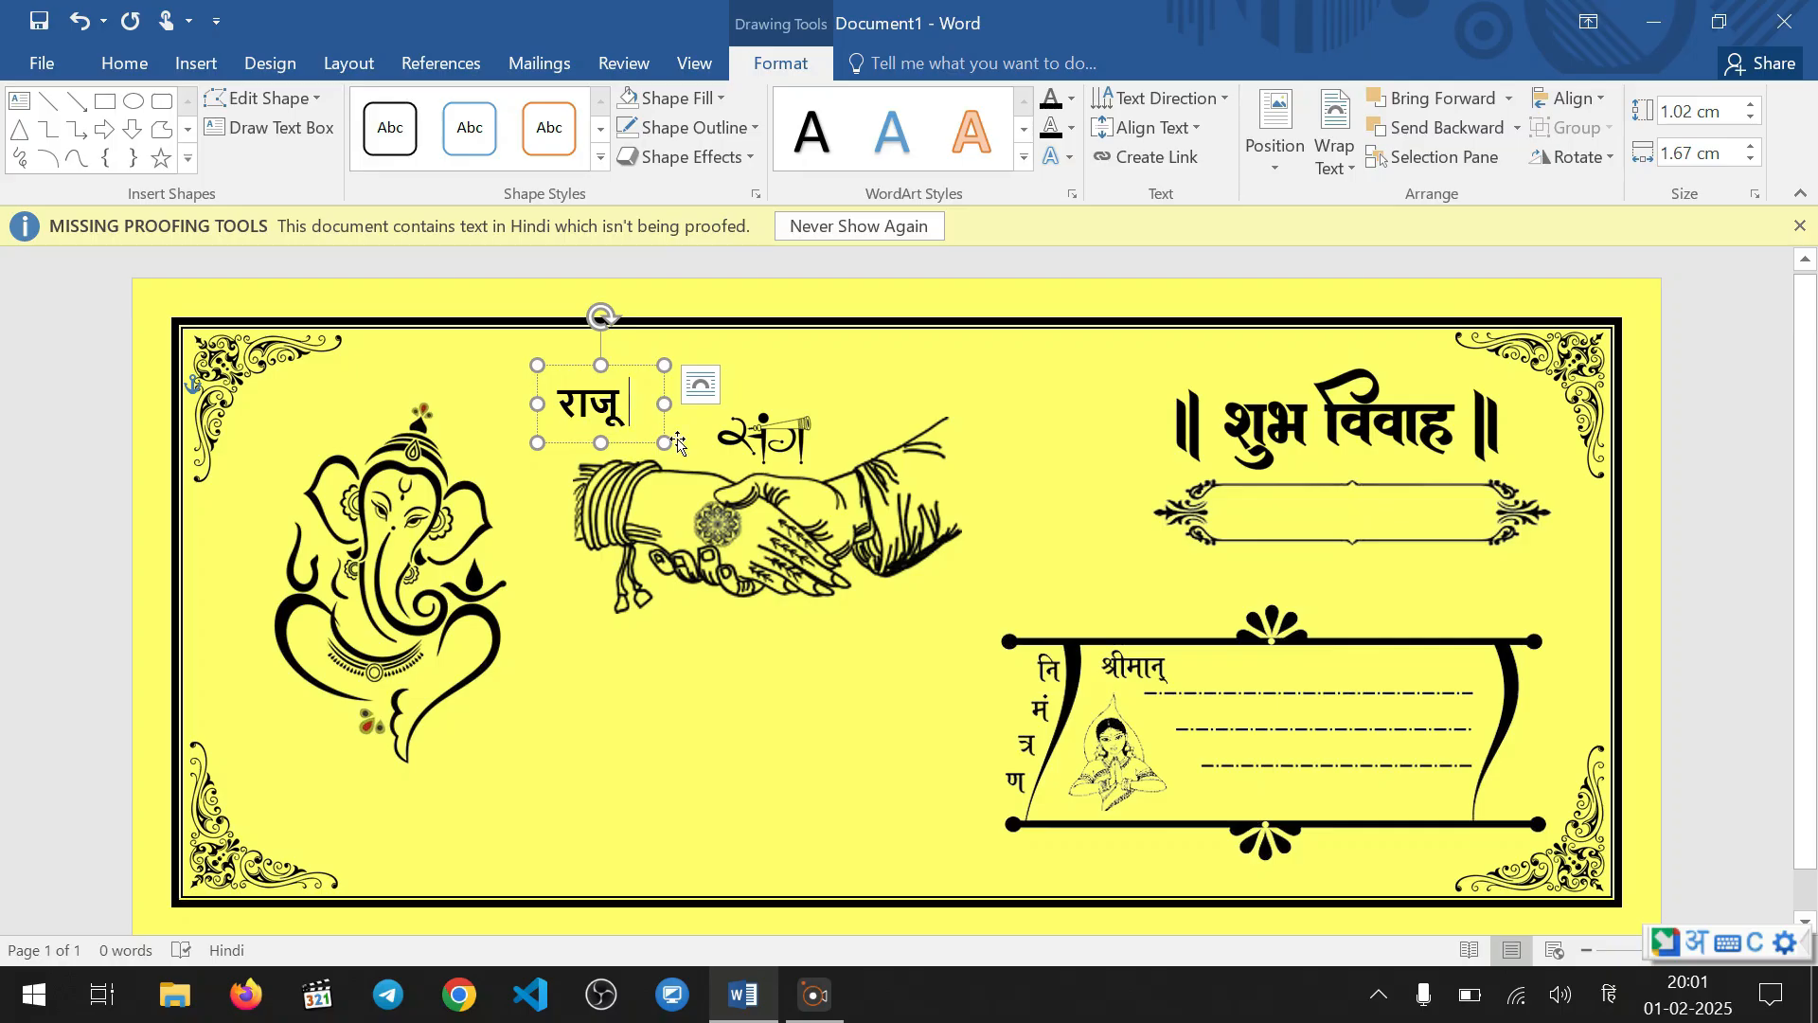
pyautogui.moveTo(661, 417); pyautogui.dragTo(694, 426)
pyautogui.click(833, 660)
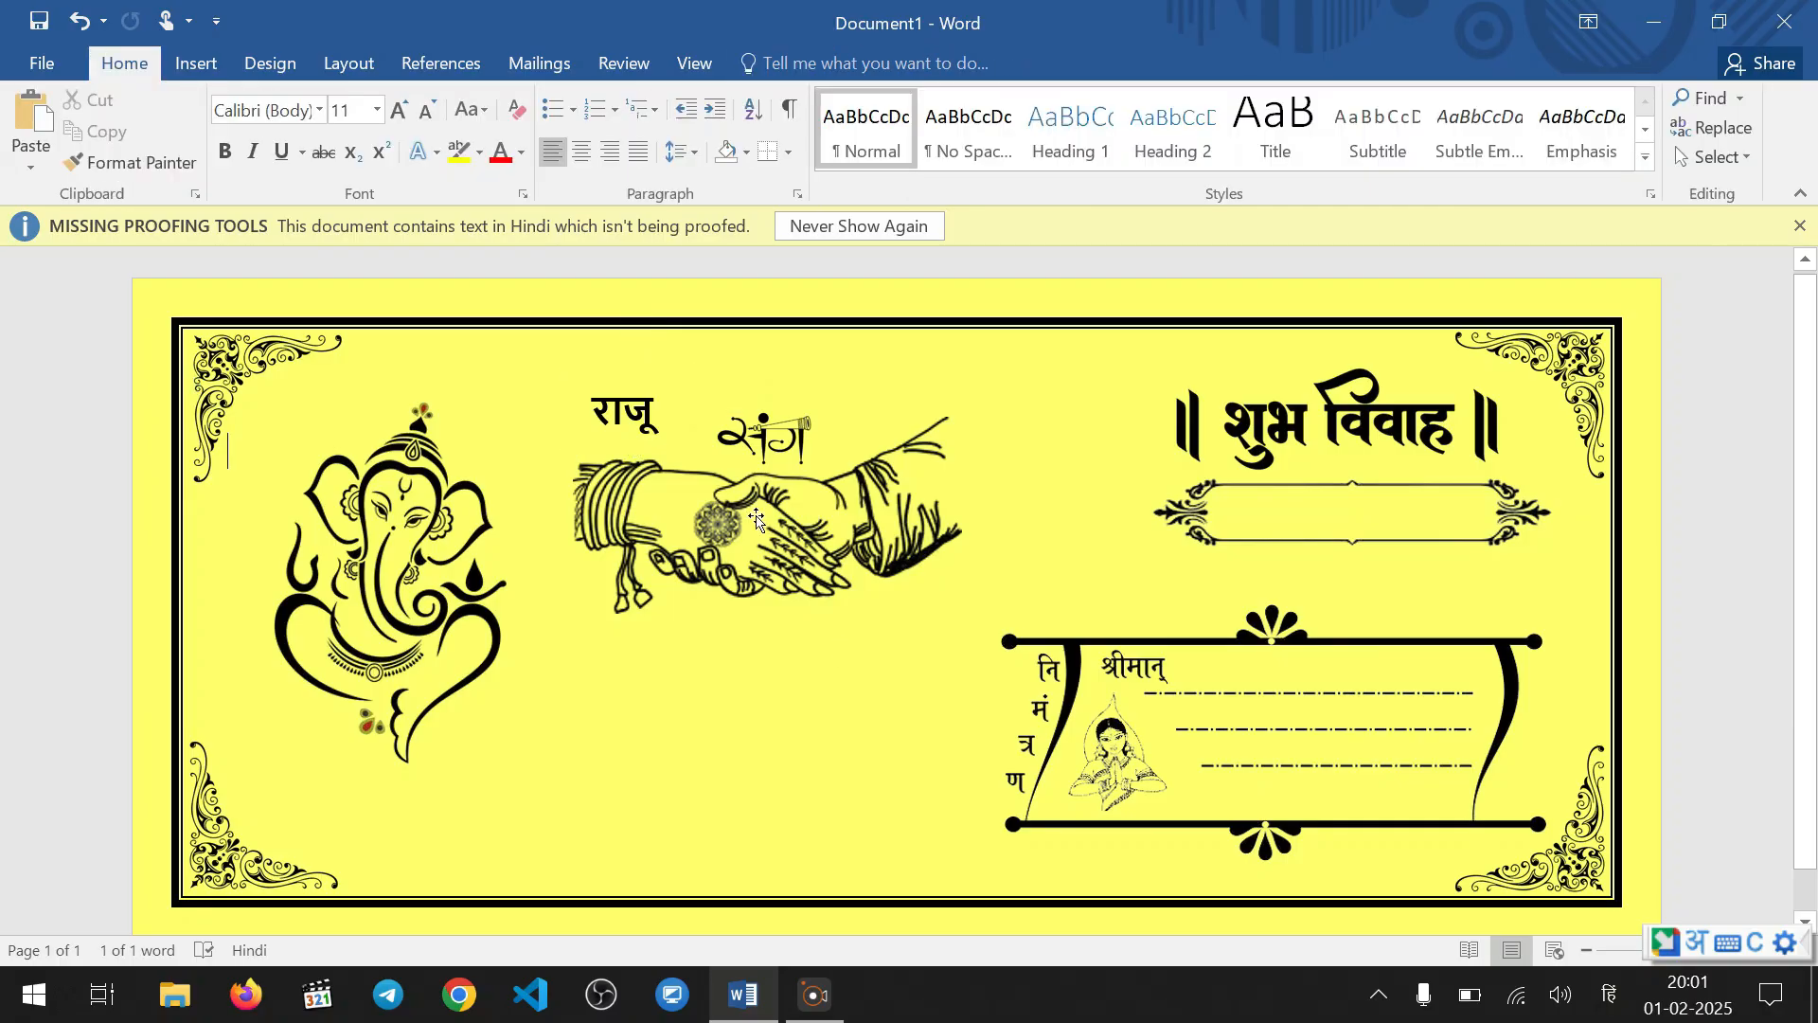
# Copy the groom's name box to below the right end of the clasped hands and replace its text with the bride's first name in Hindi
pyautogui.click(630, 414)
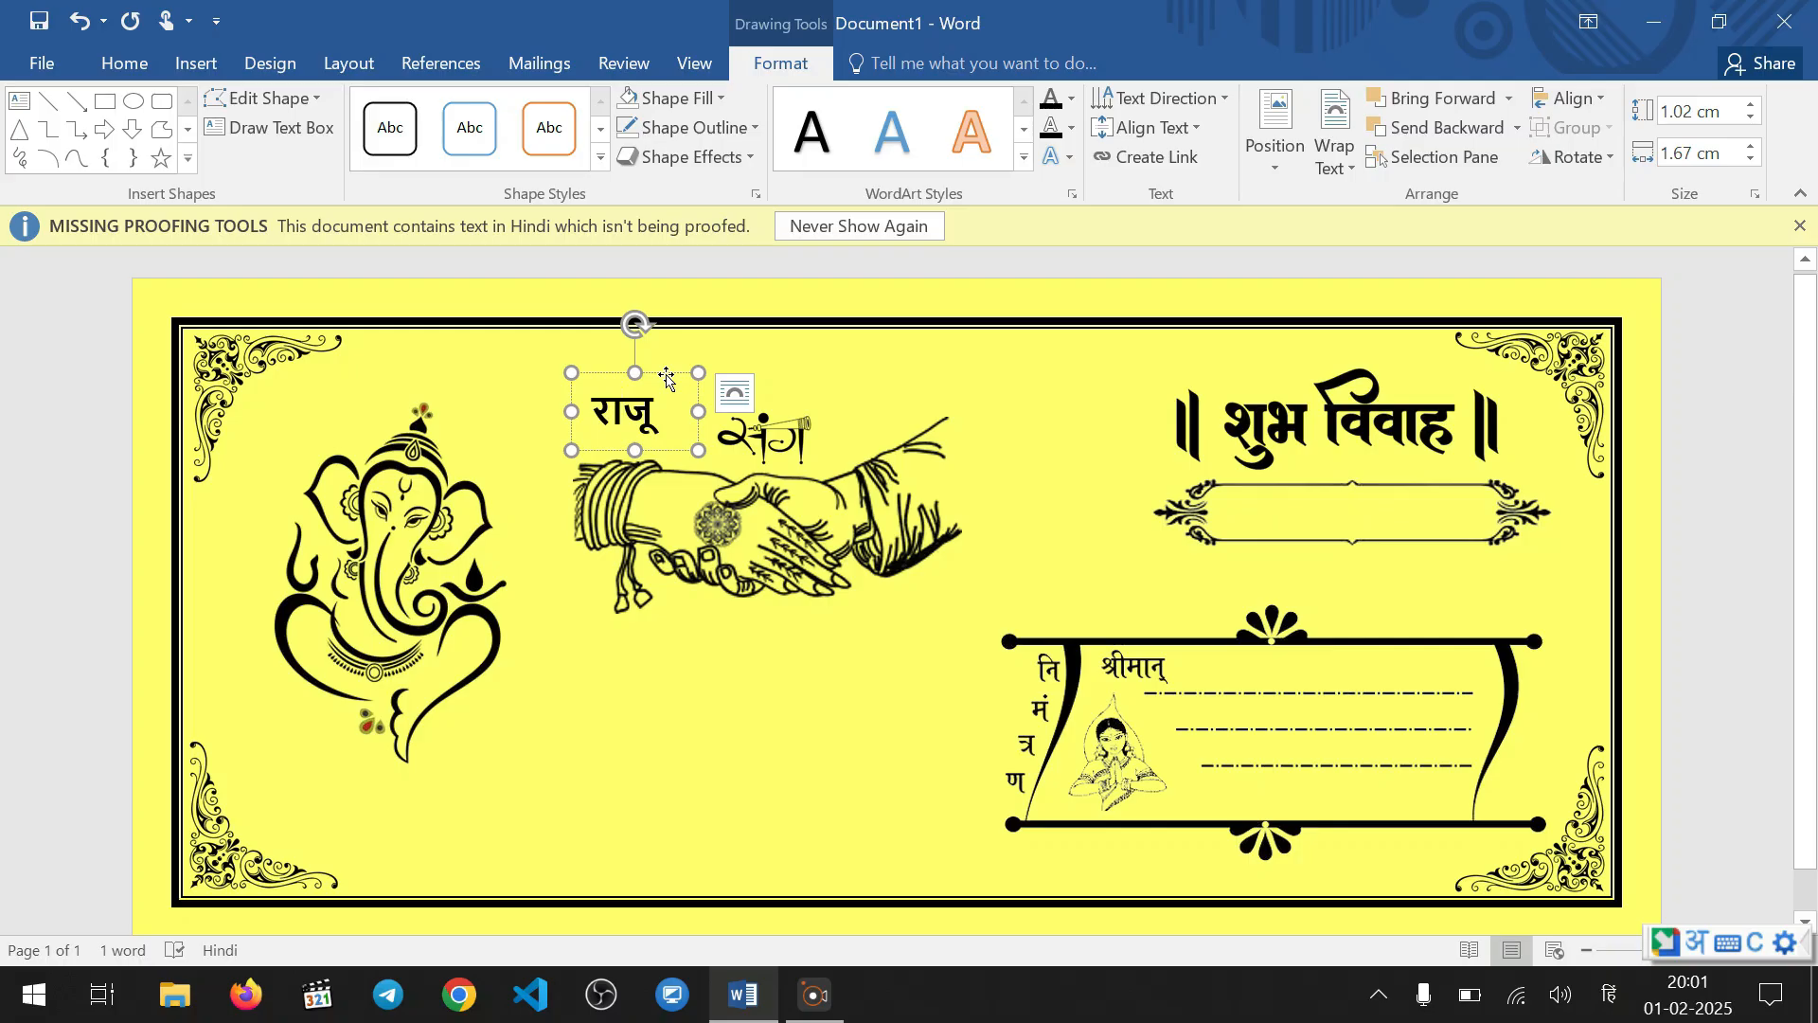
pyautogui.moveTo(667, 376); pyautogui.dragTo(890, 558)
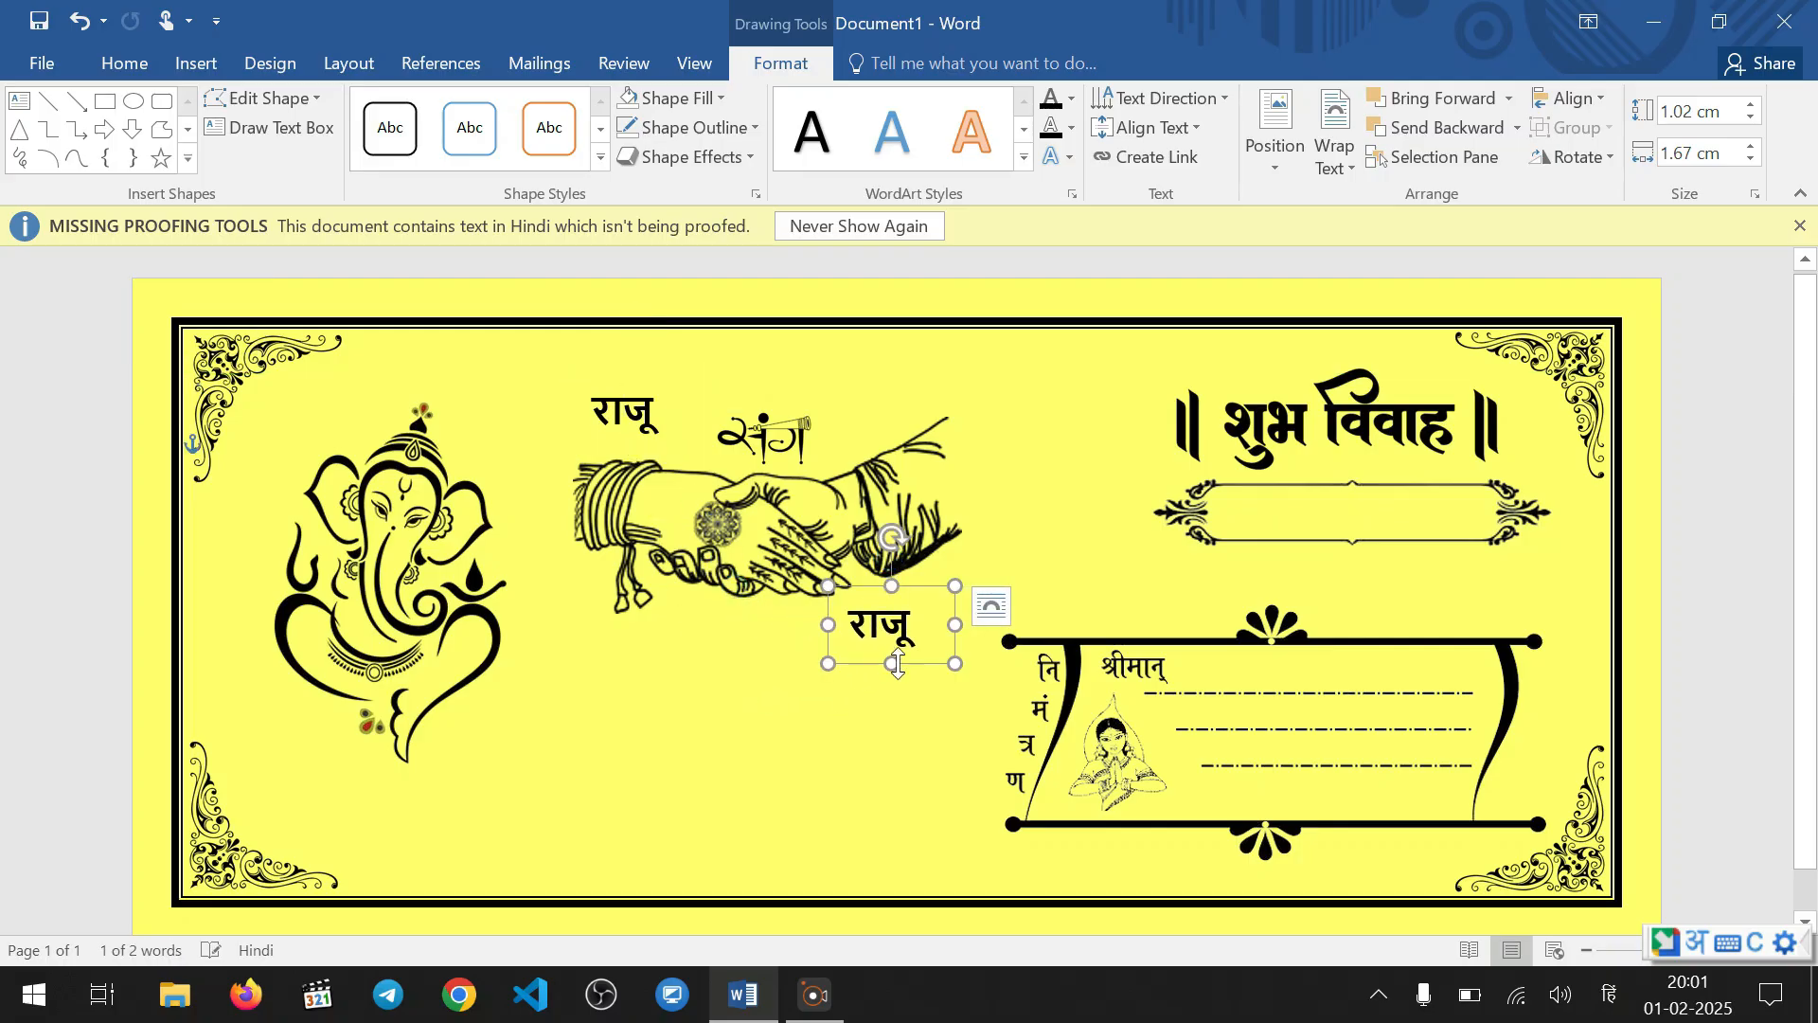
pyautogui.moveTo(919, 627); pyautogui.dragTo(848, 621)
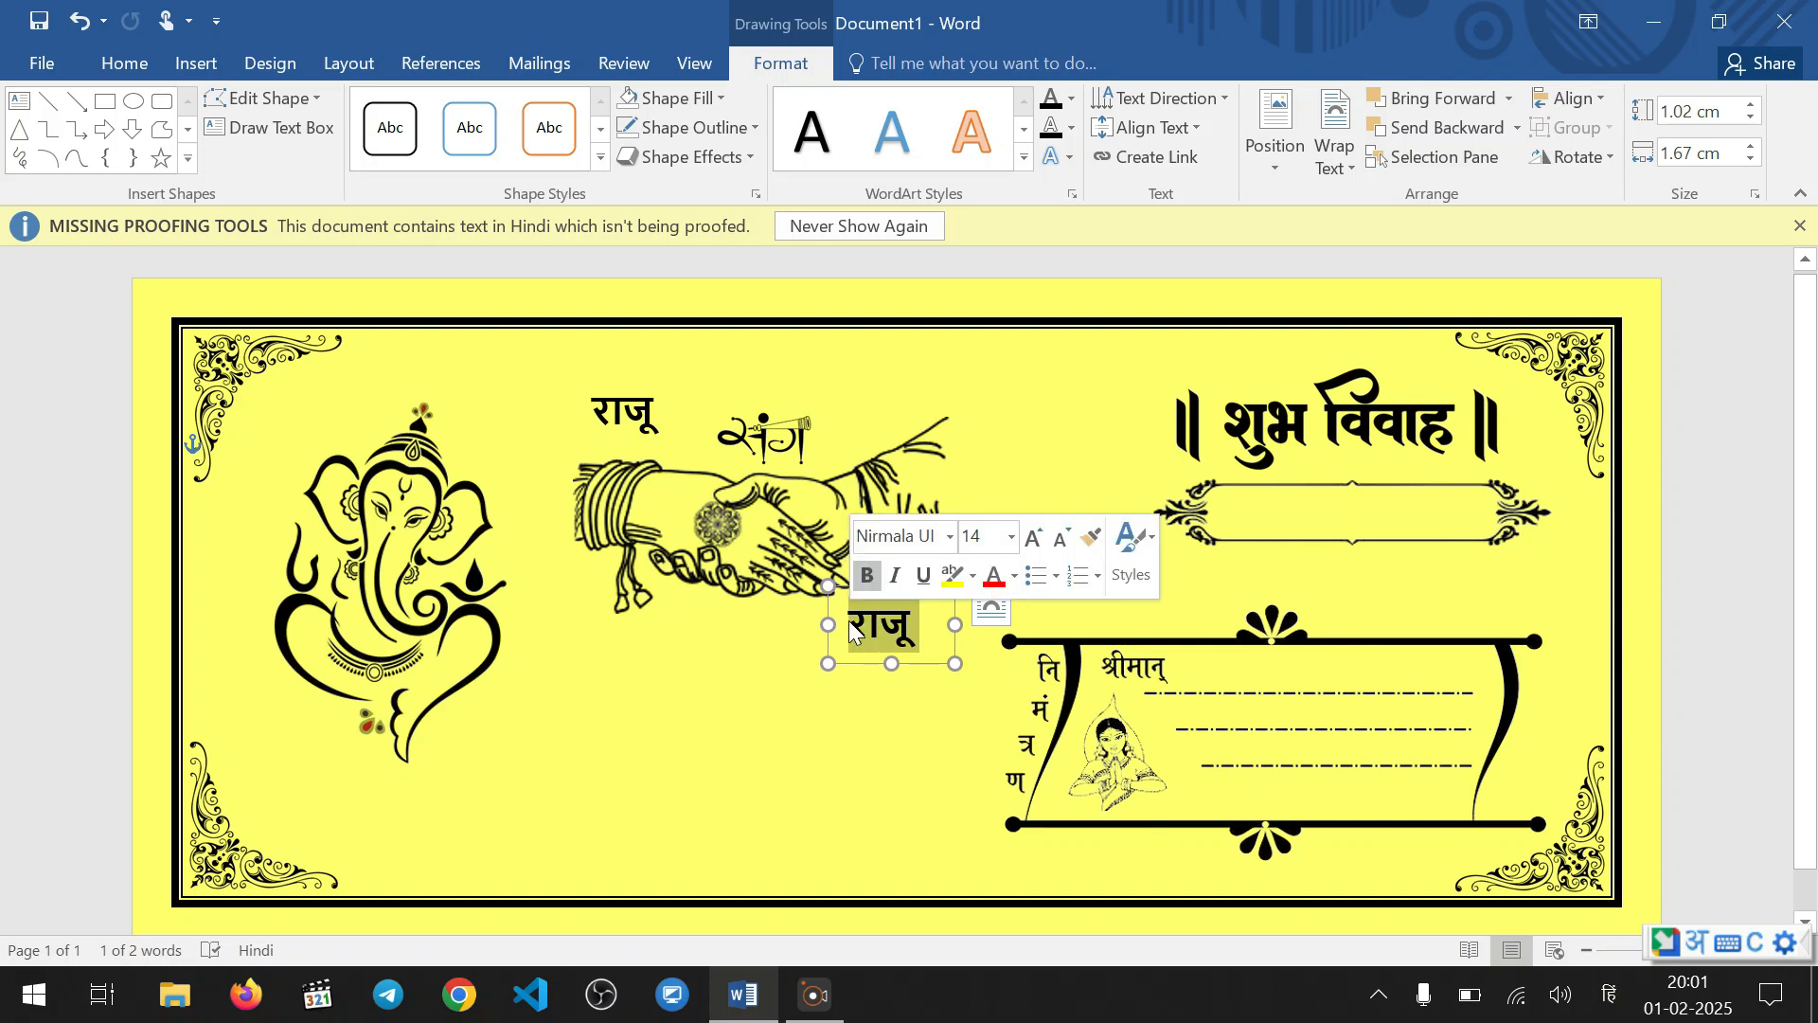
pyautogui.write('p')
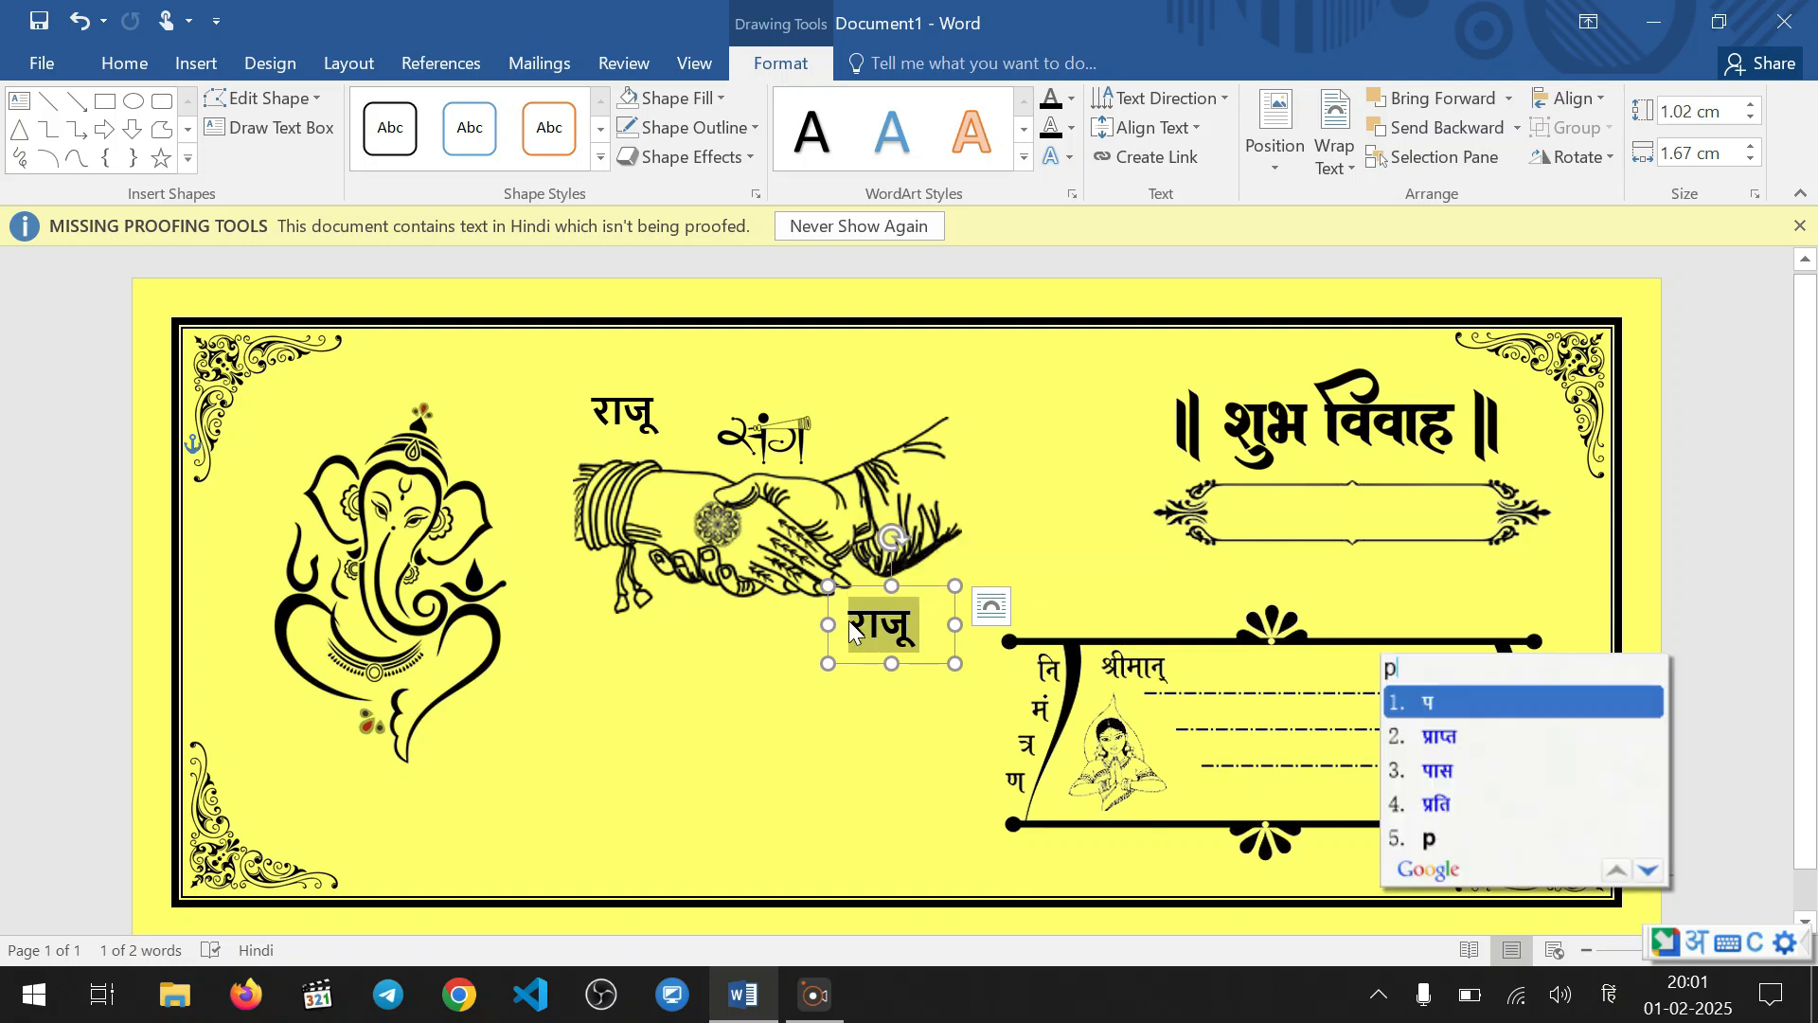
pyautogui.write('ooja')
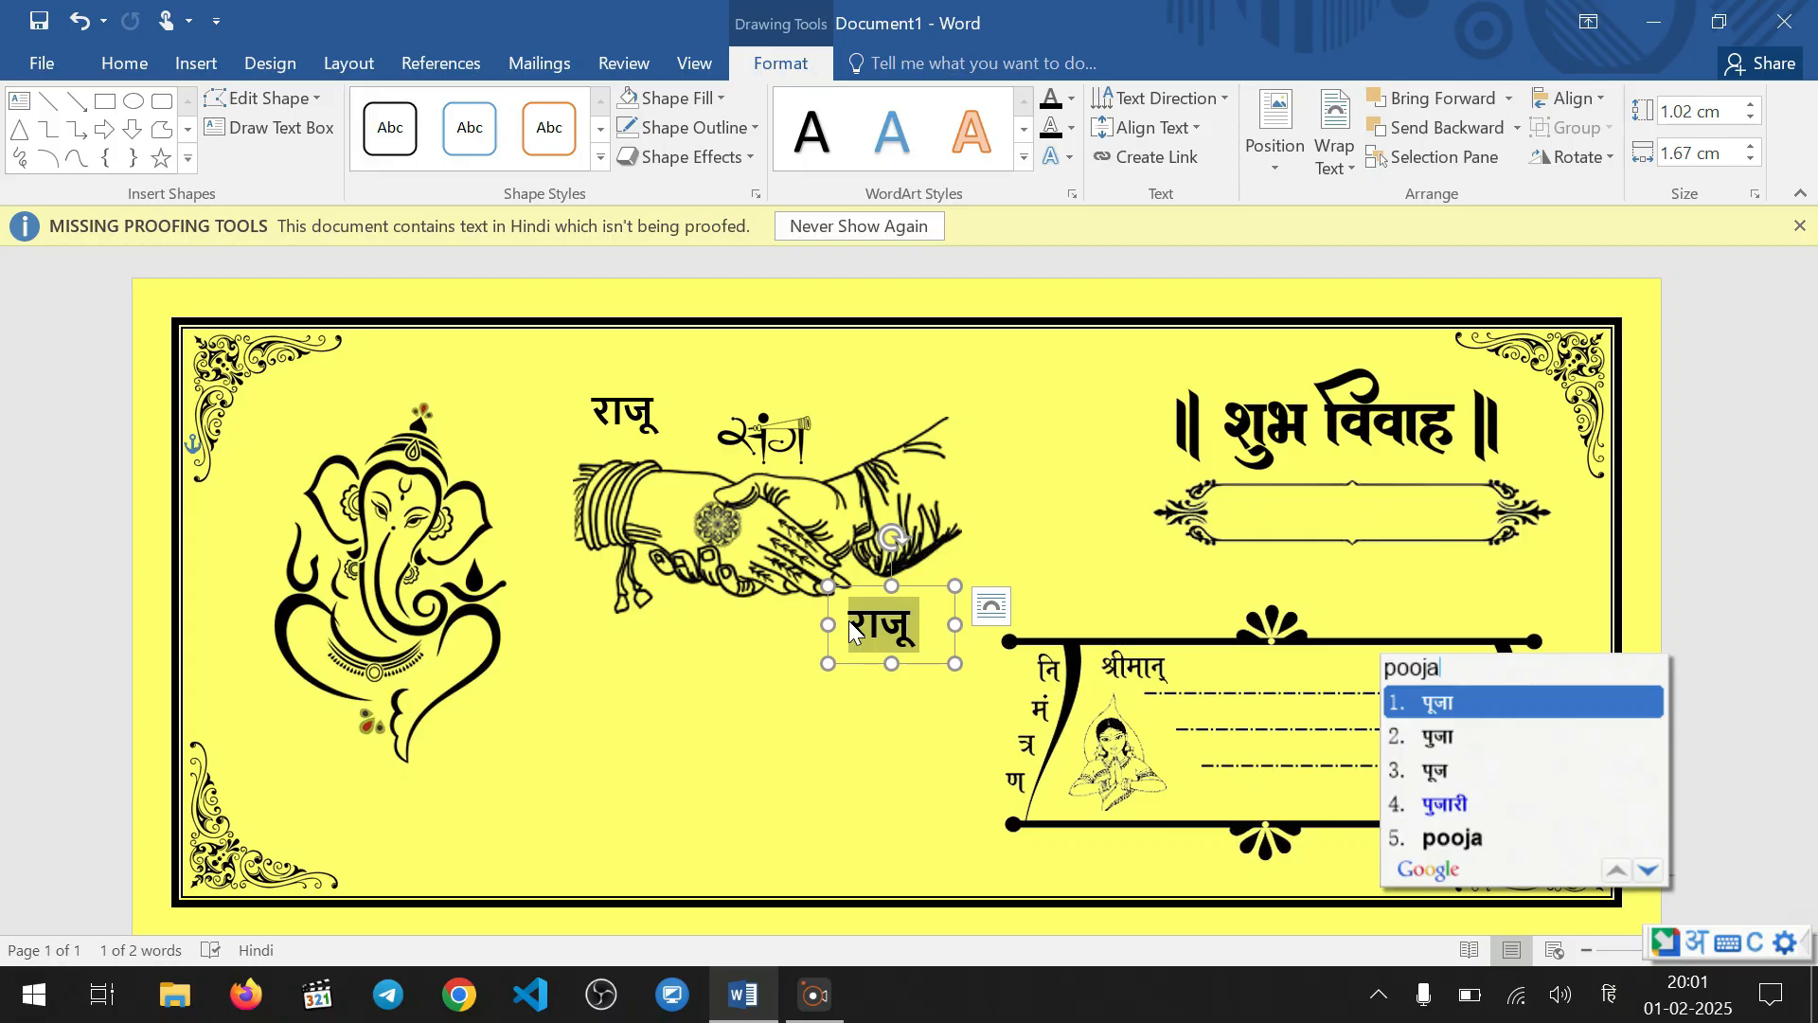
pyautogui.press('space')
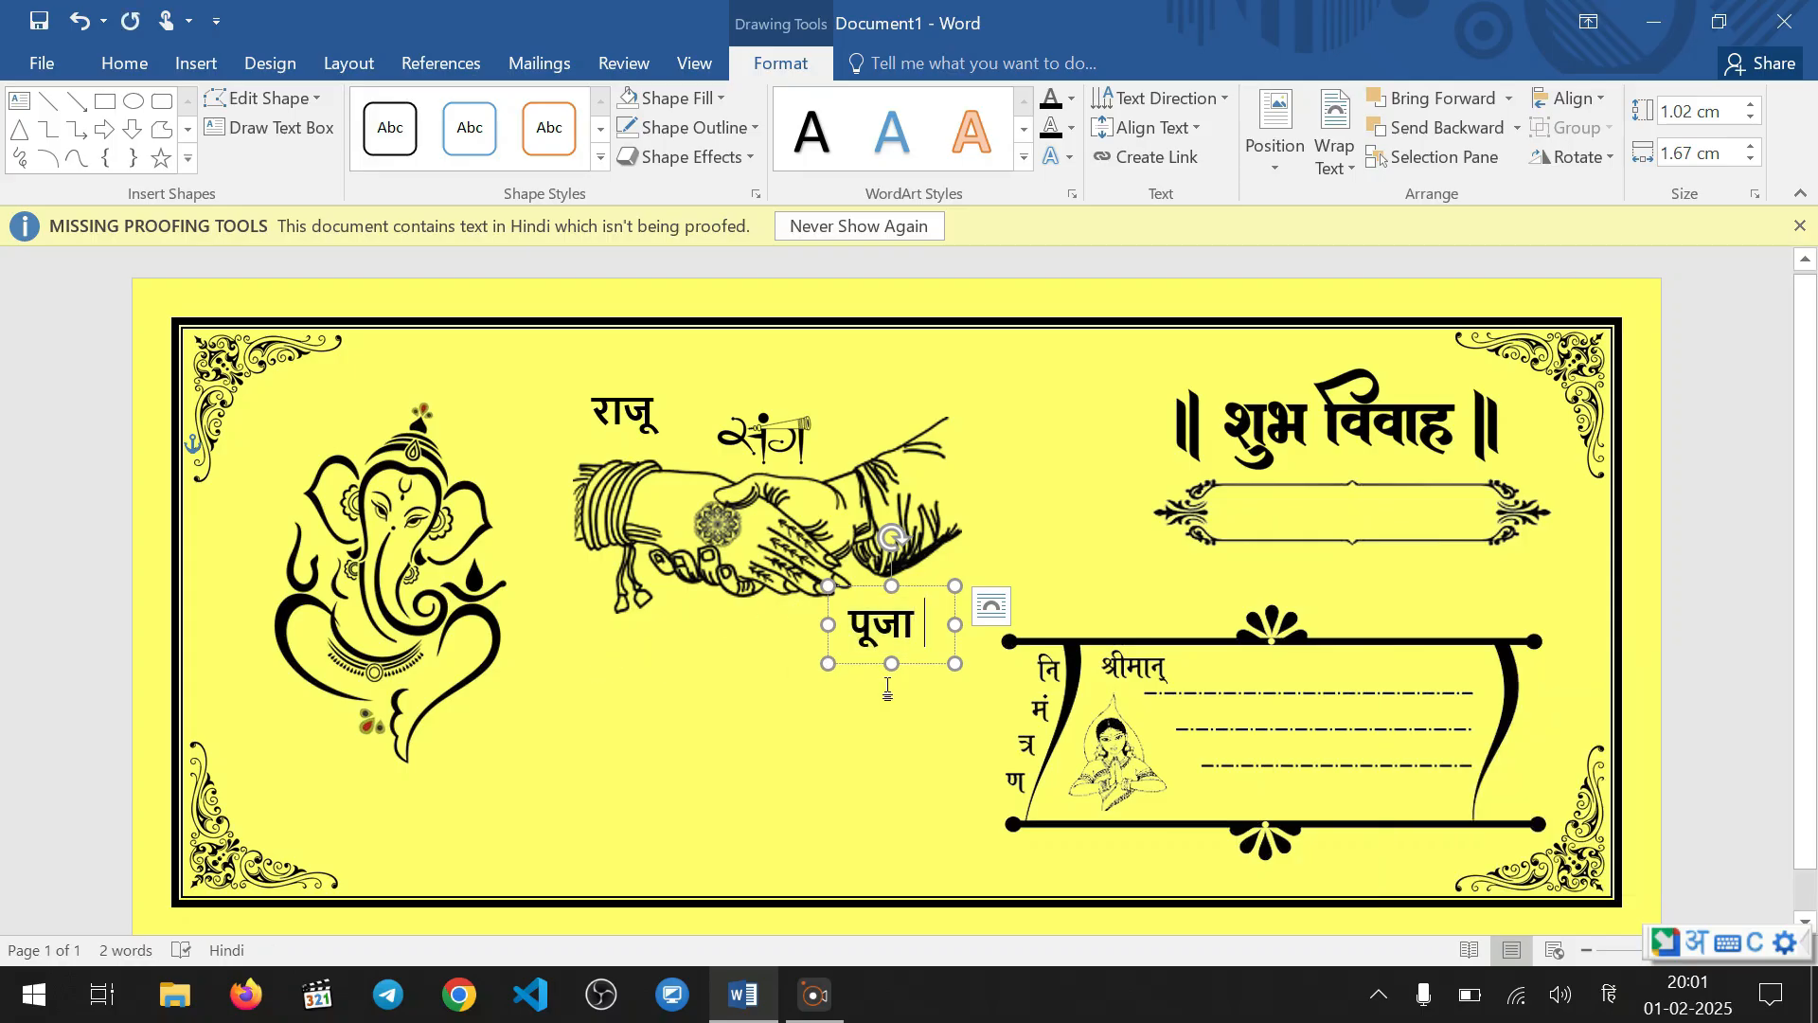
# Heighten the bride's name box to about 1.08 cm and nudge it slightly right and up
pyautogui.moveTo(891, 663); pyautogui.dragTo(891, 668)
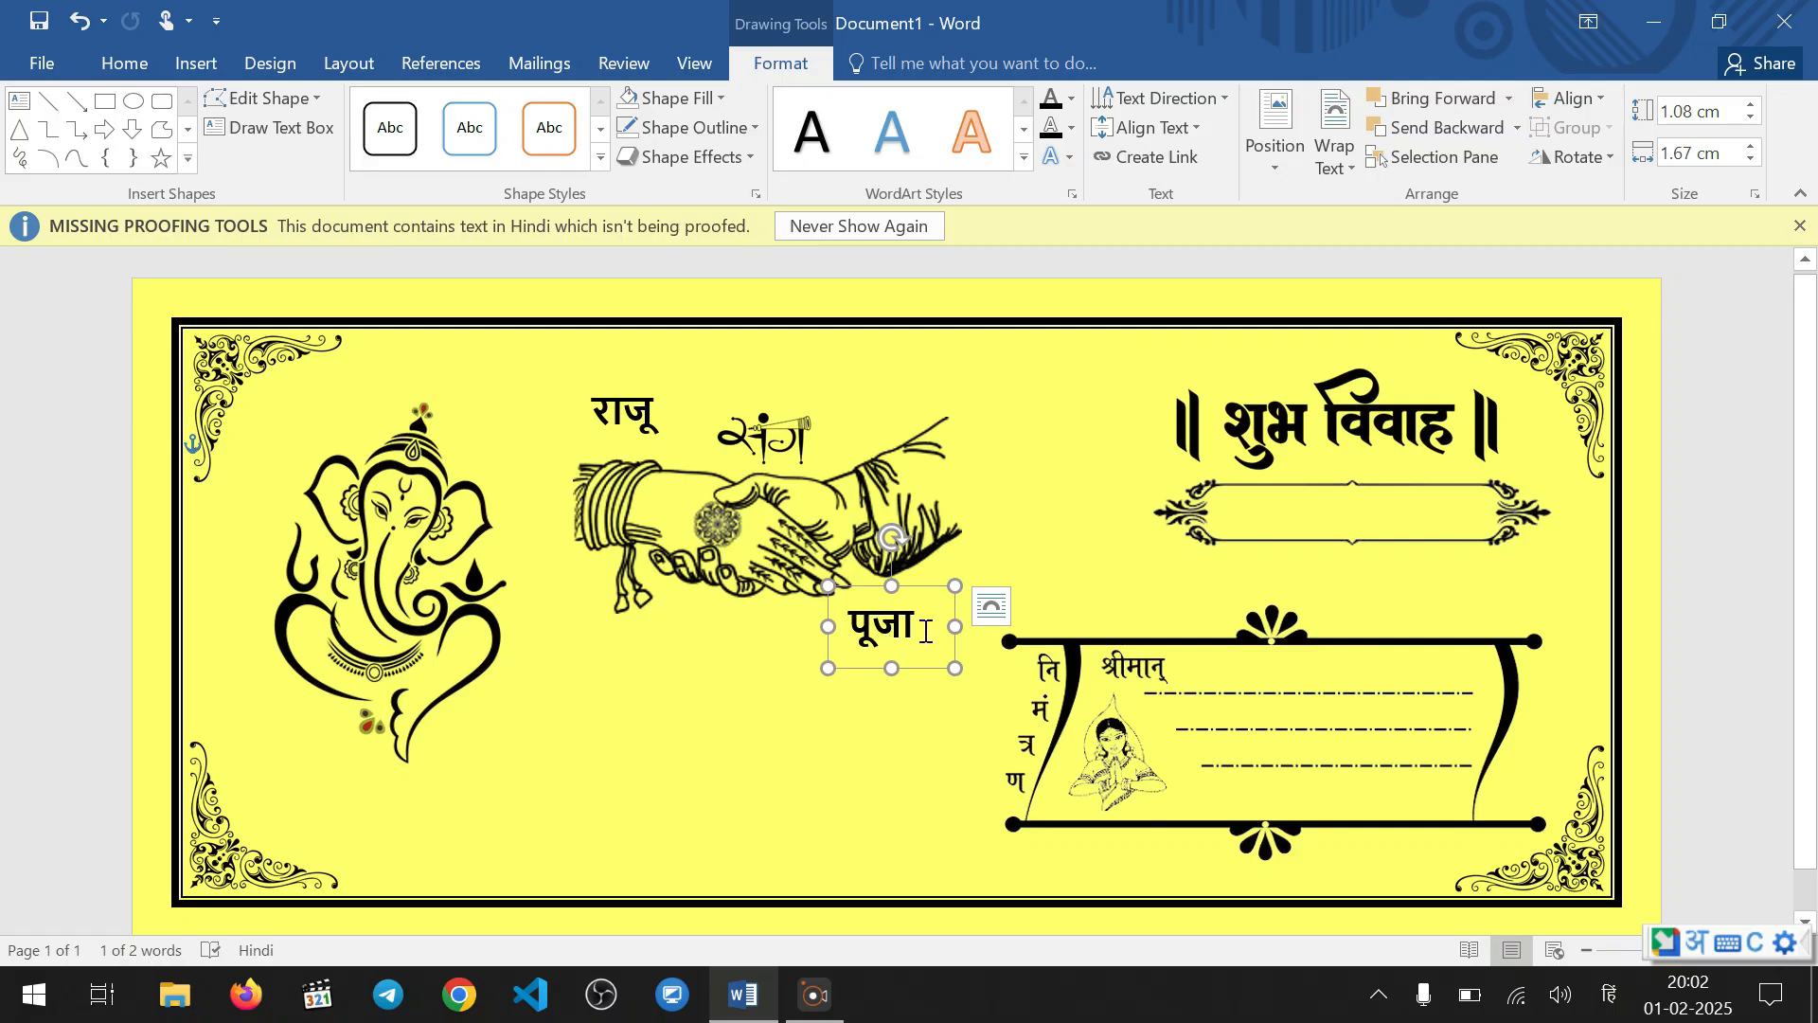
pyautogui.moveTo(925, 630); pyautogui.dragTo(846, 627)
pyautogui.click(828, 568)
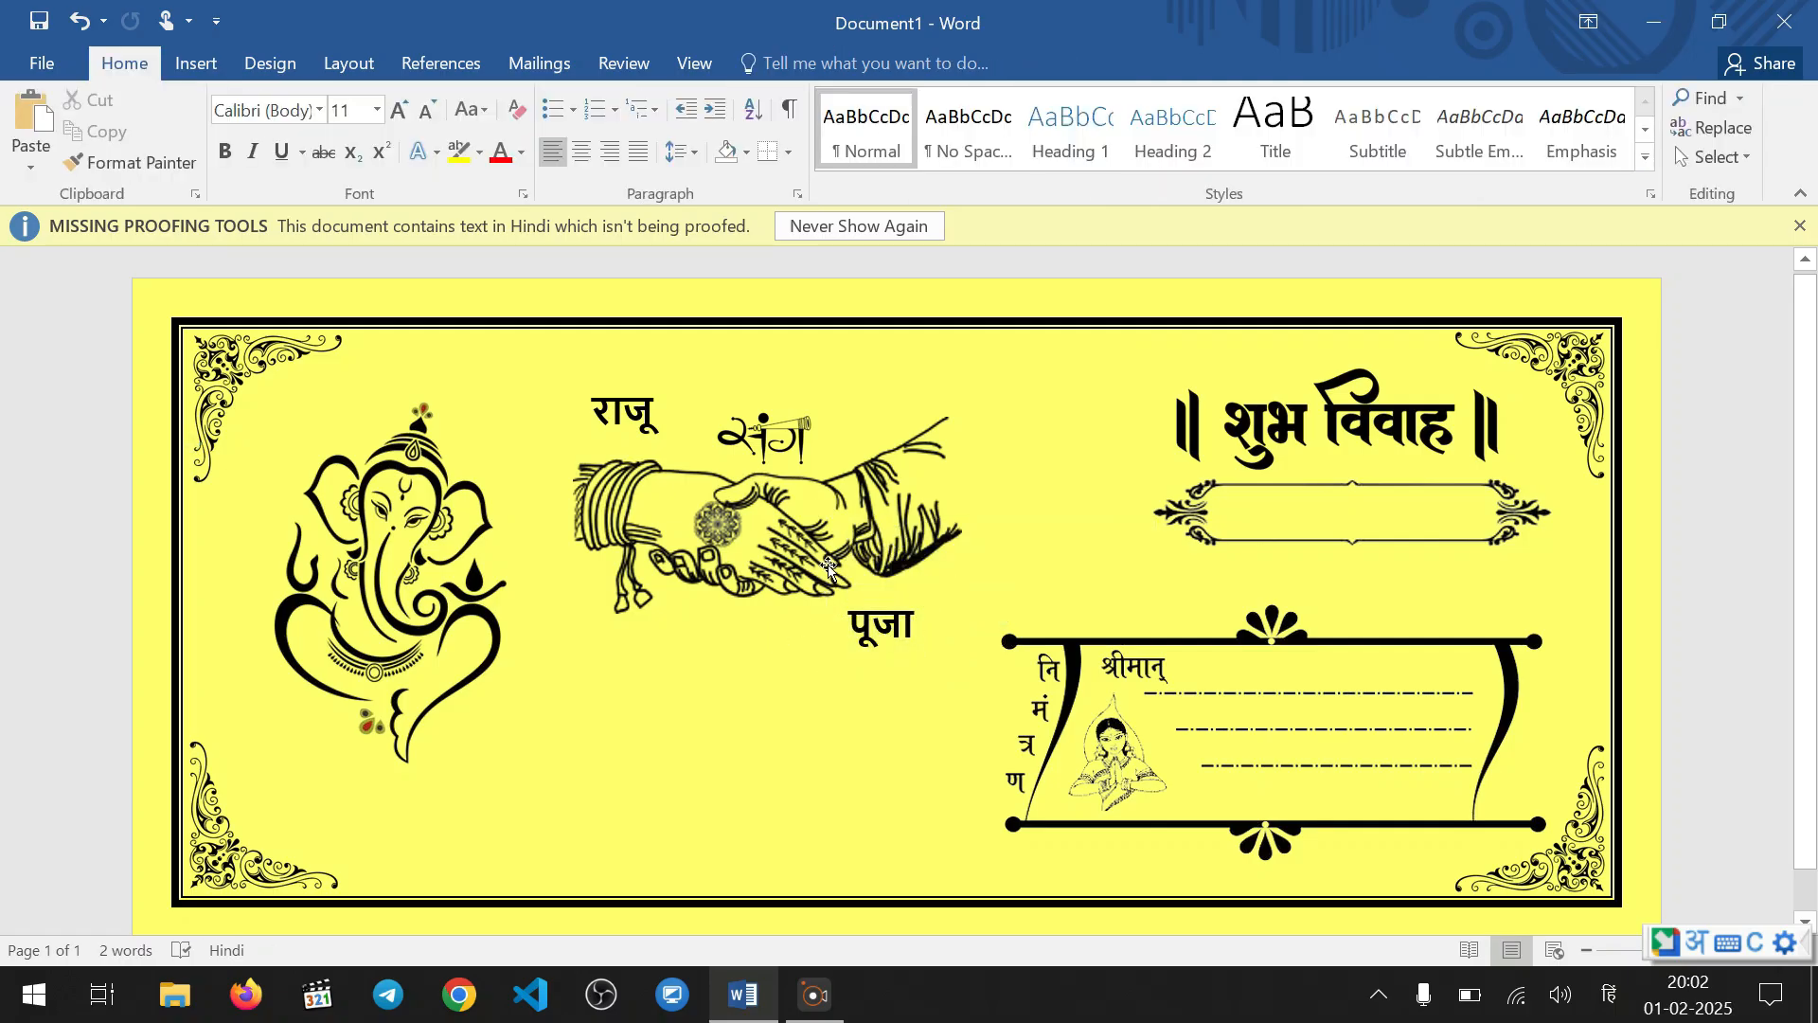
pyautogui.click(895, 625)
pyautogui.moveTo(907, 595); pyautogui.dragTo(923, 583)
# Nudge the निमंत्रण panel slightly to the right
pyautogui.click(1174, 696)
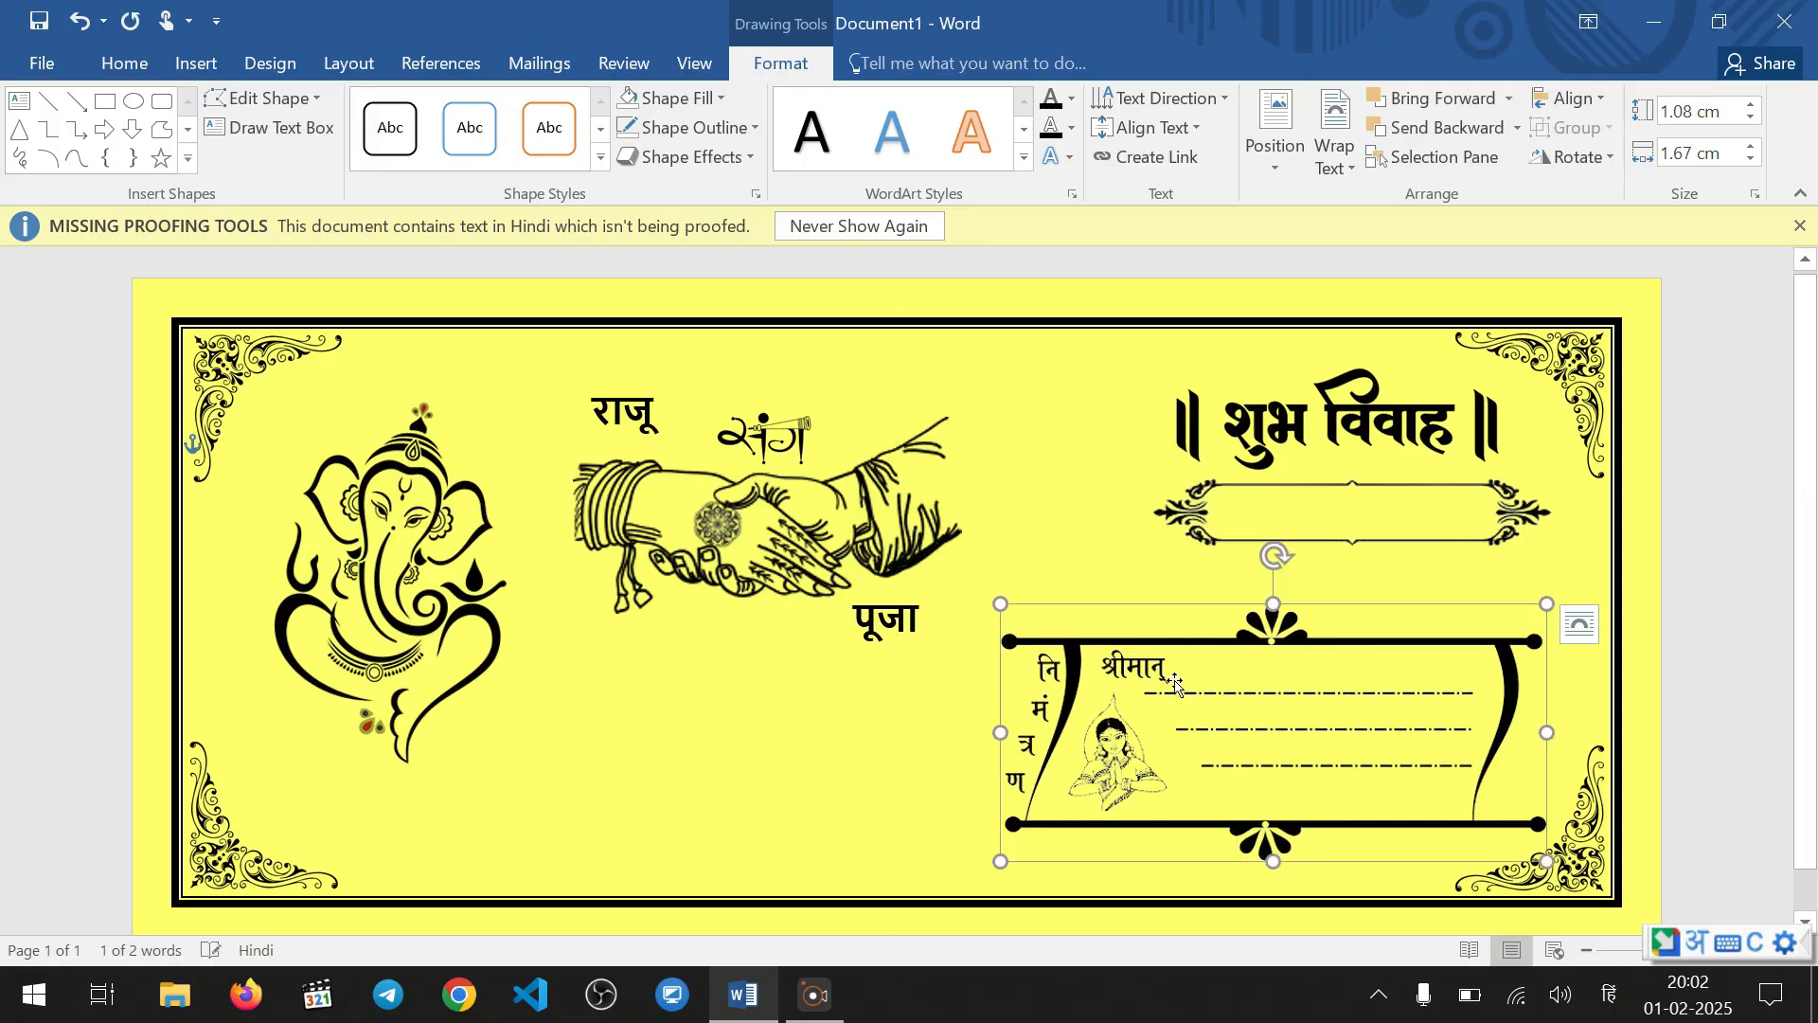
pyautogui.moveTo(1175, 696); pyautogui.dragTo(1179, 697)
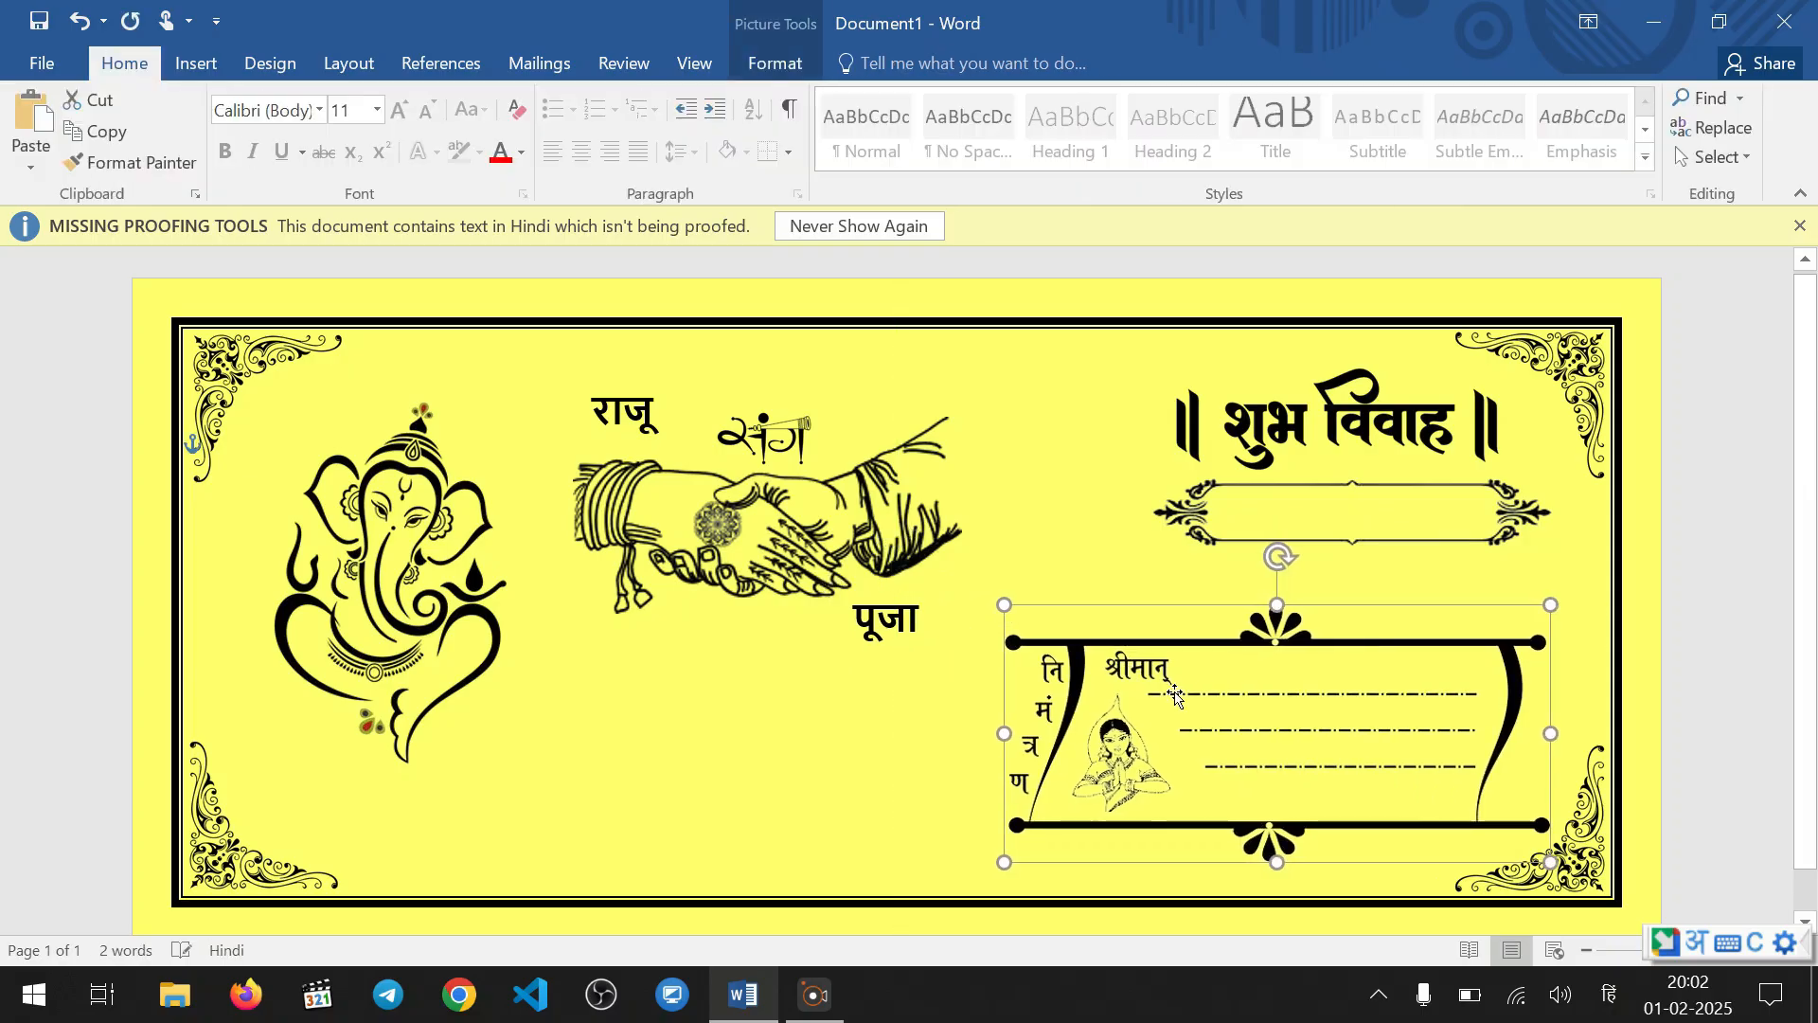
# Shrink the clasped-hands picture a little and move it slightly right and down to centre it beneath संग
pyautogui.click(769, 548)
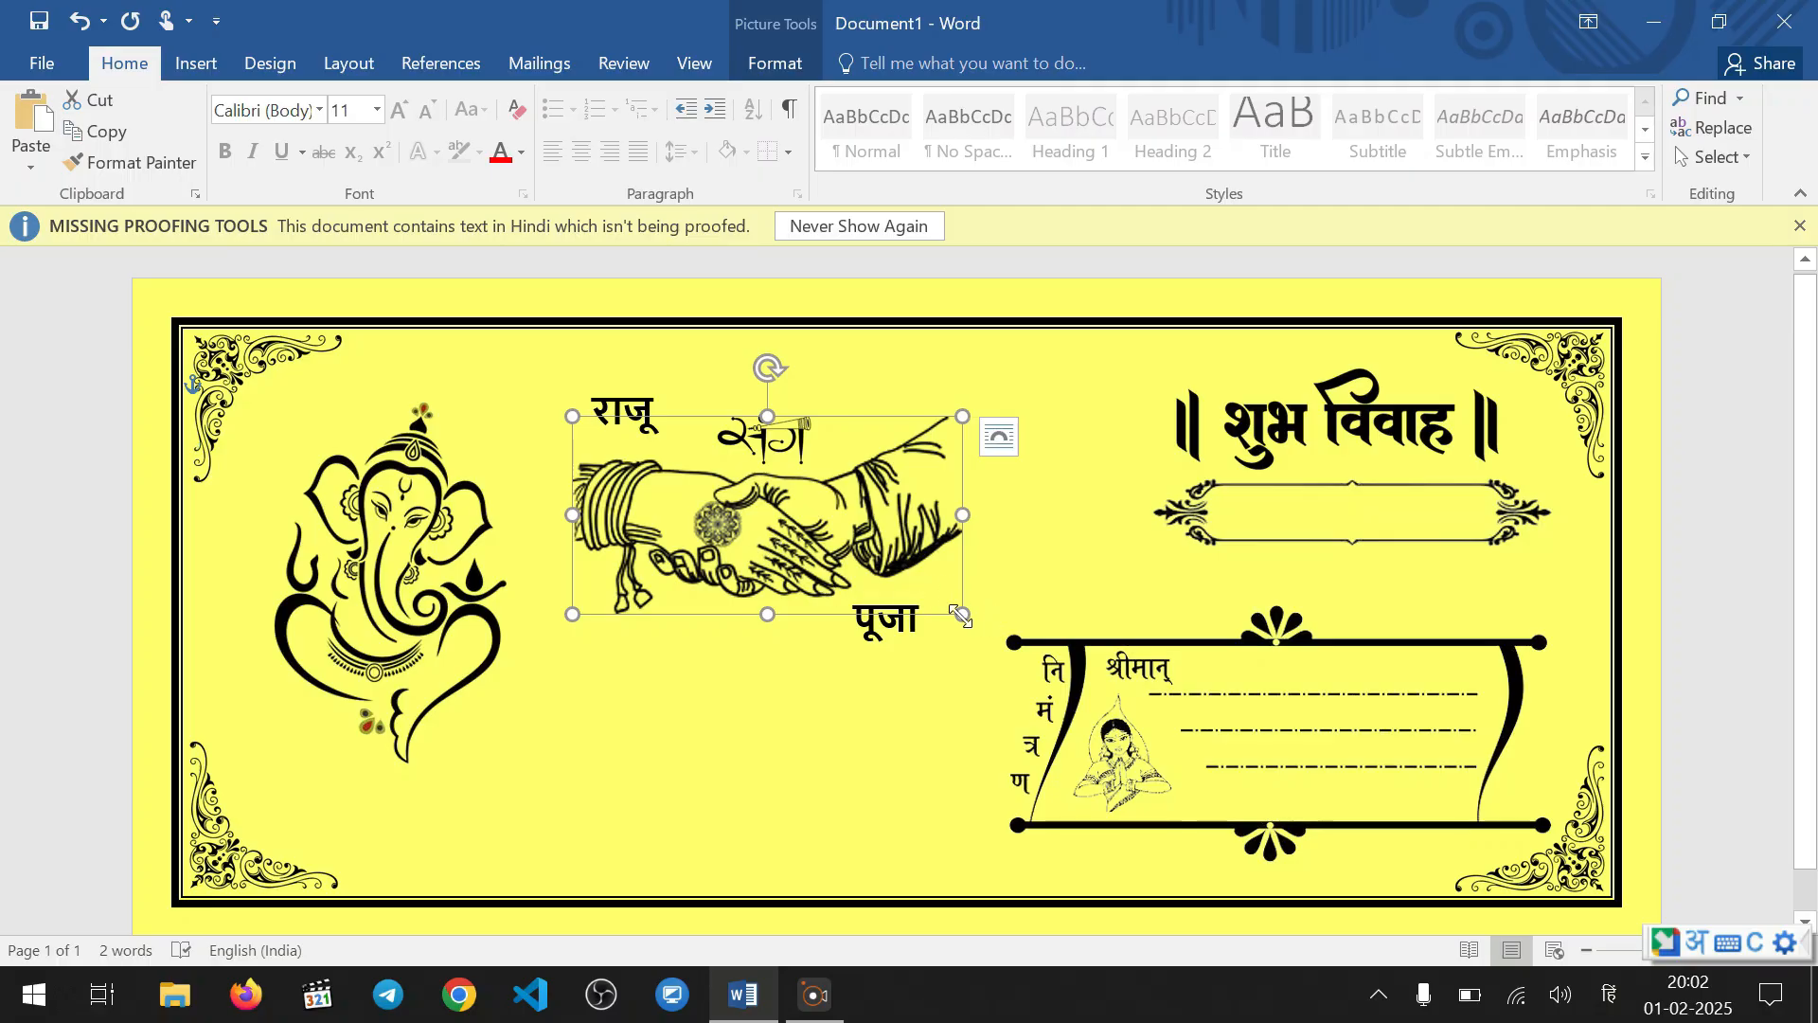
pyautogui.moveTo(962, 613); pyautogui.dragTo(909, 587)
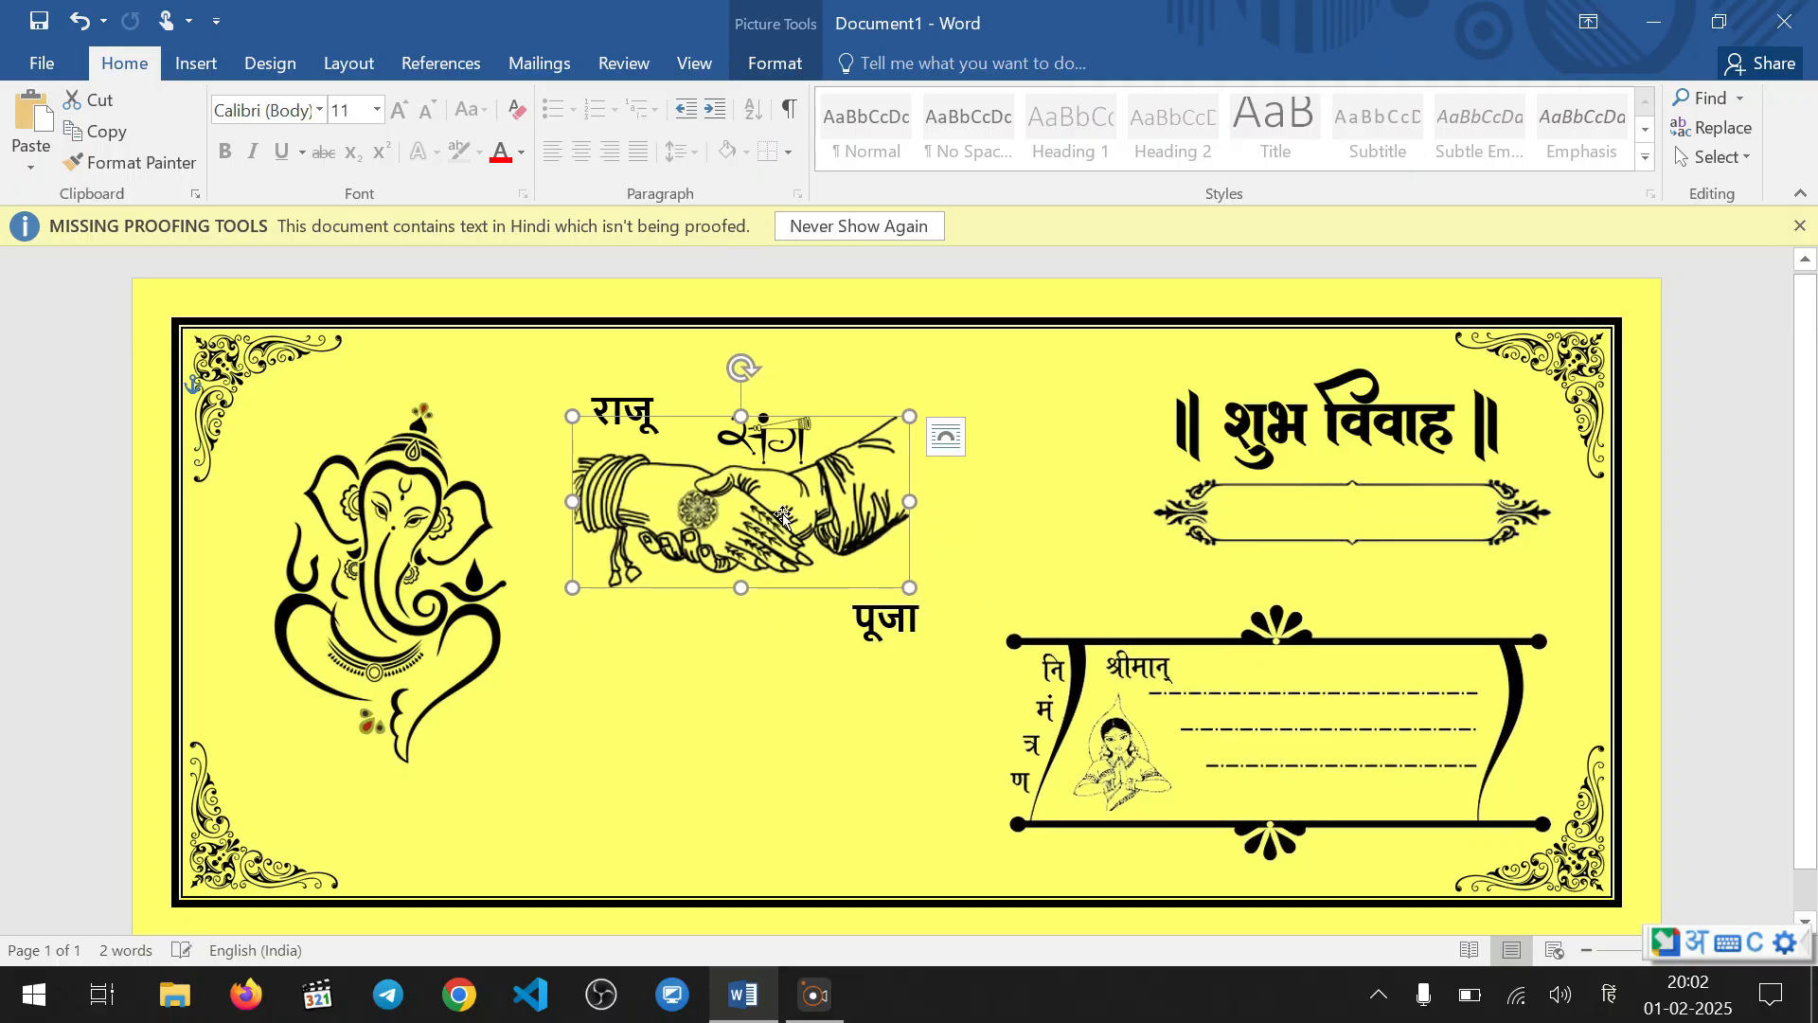
pyautogui.moveTo(784, 516); pyautogui.dragTo(813, 524)
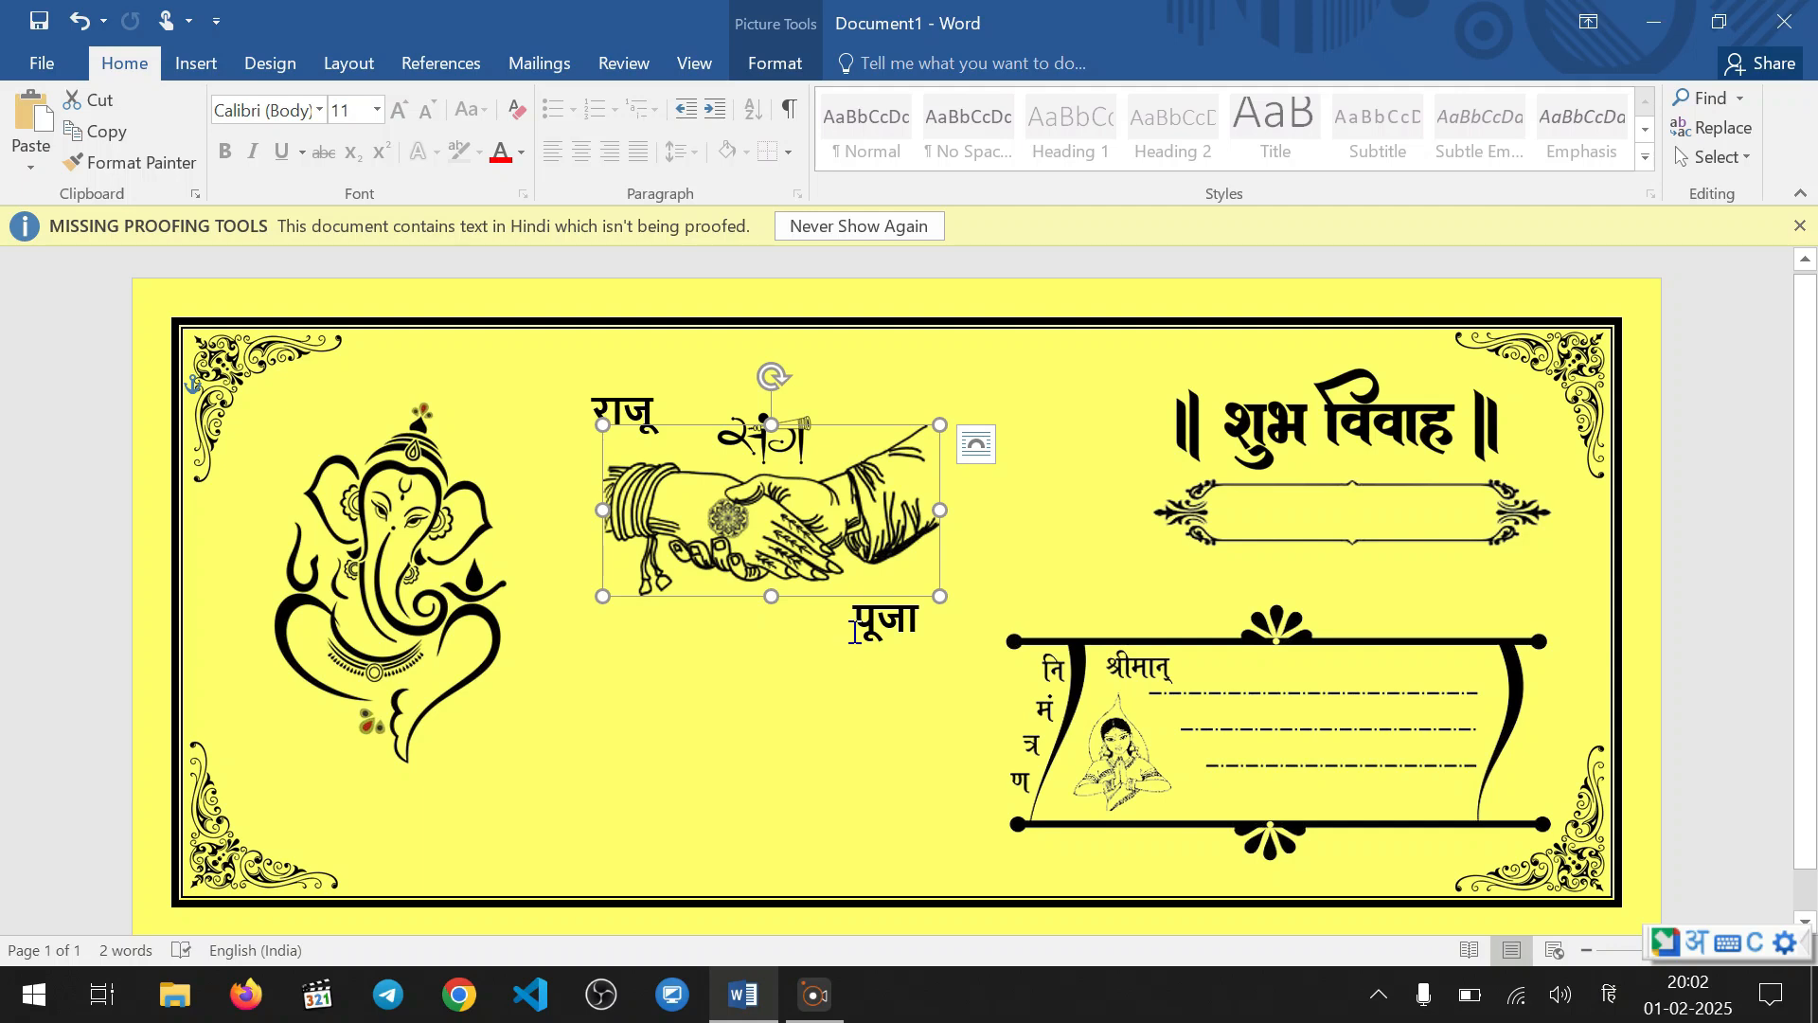
pyautogui.click(855, 633)
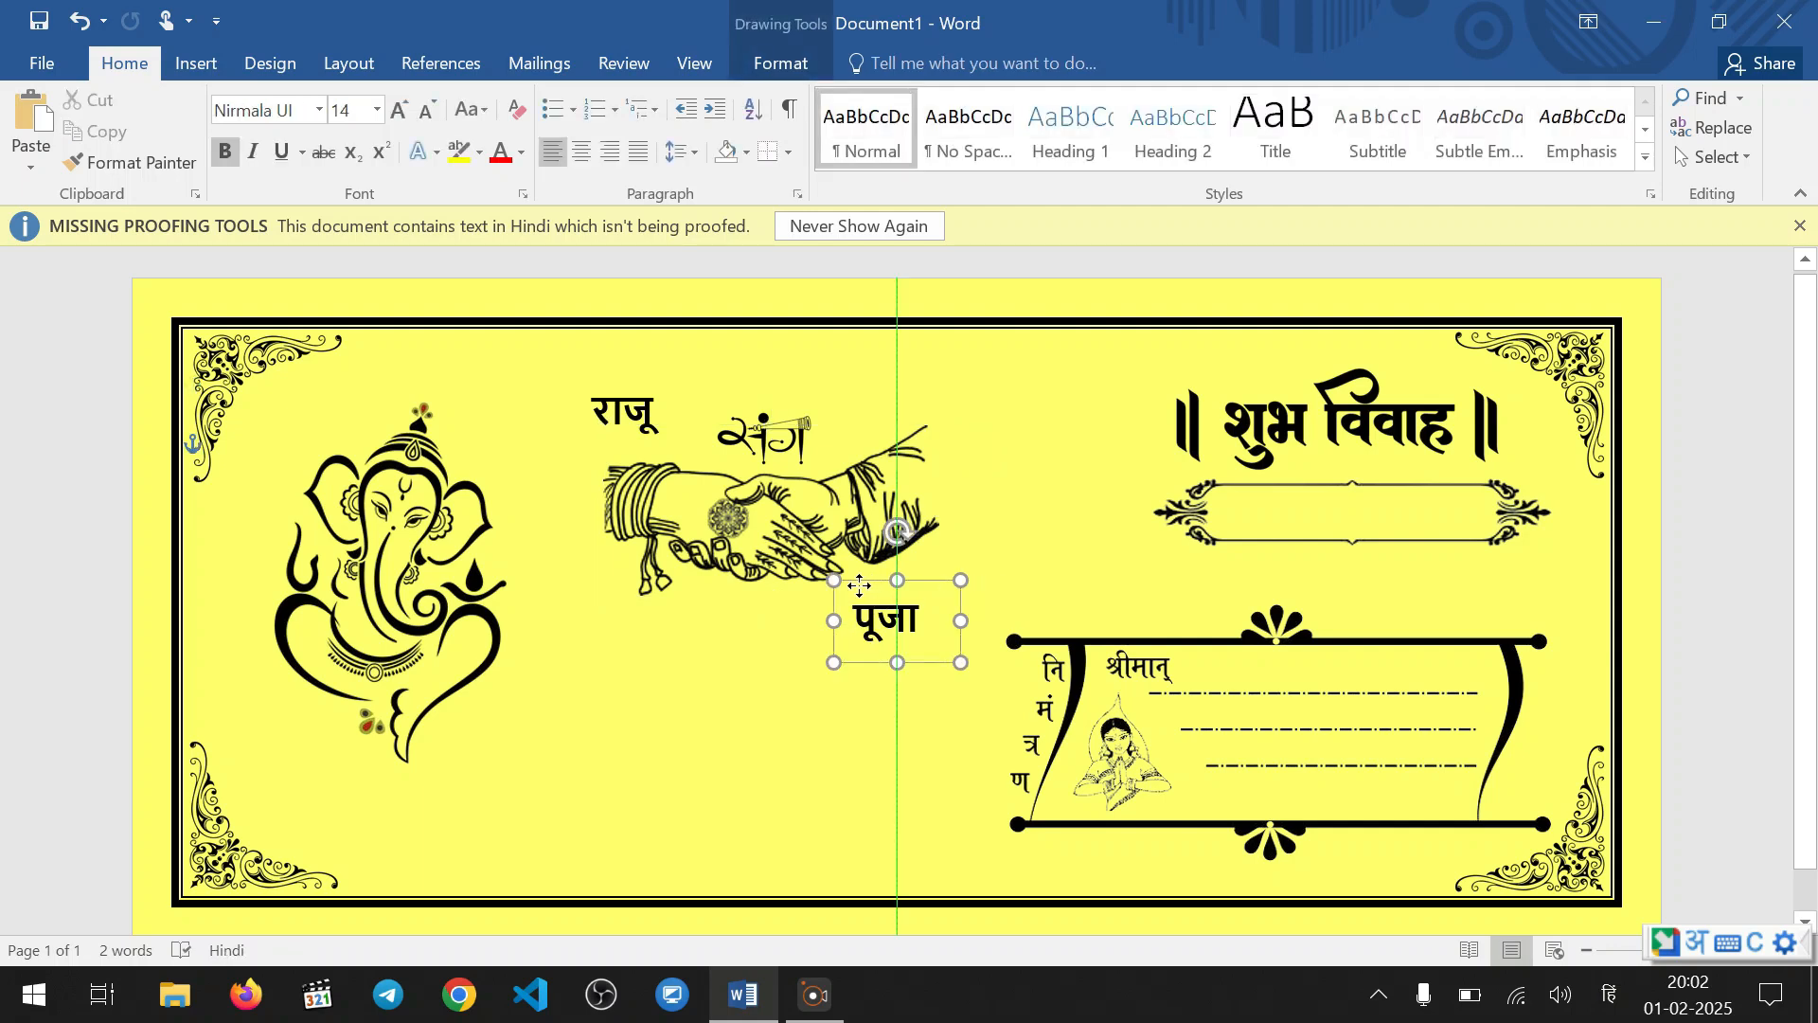
pyautogui.moveTo(859, 586); pyautogui.dragTo(859, 585)
pyautogui.click(616, 409)
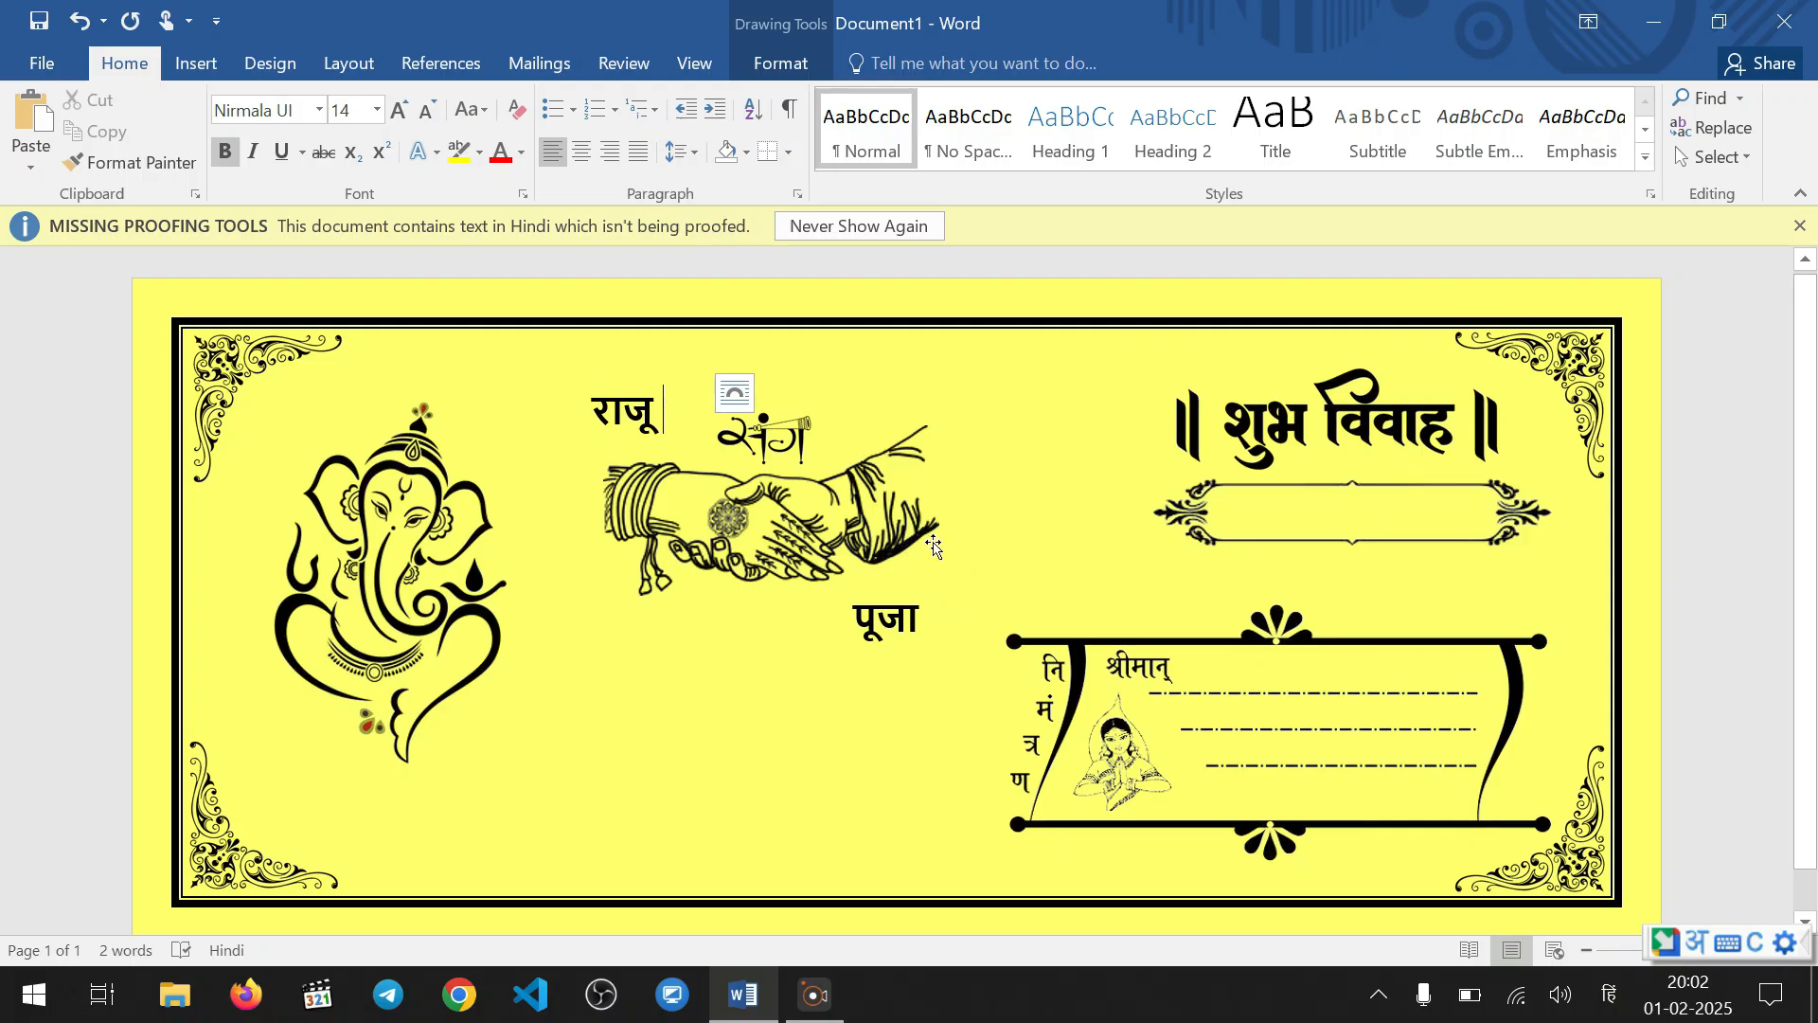
pyautogui.click(1007, 521)
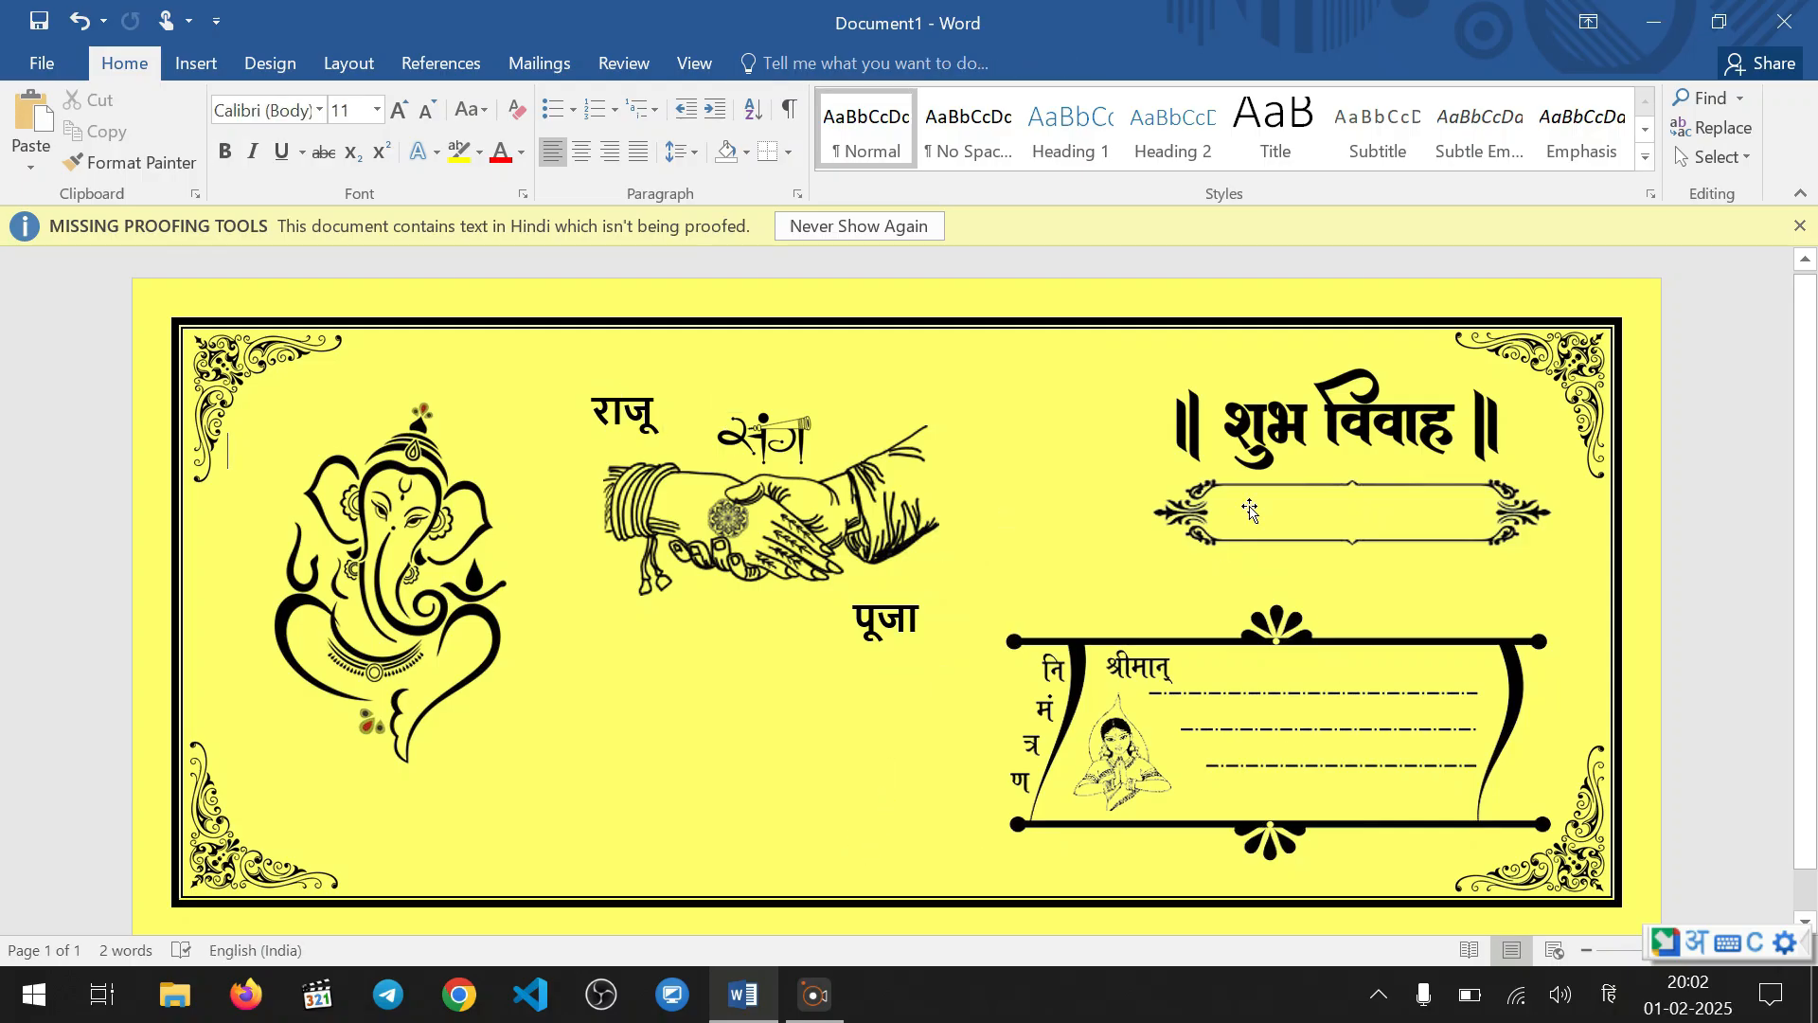
# Copy the bride's name box into the ornamental frame beneath शुभ विवाह and clear the copy's text
pyautogui.click(882, 618)
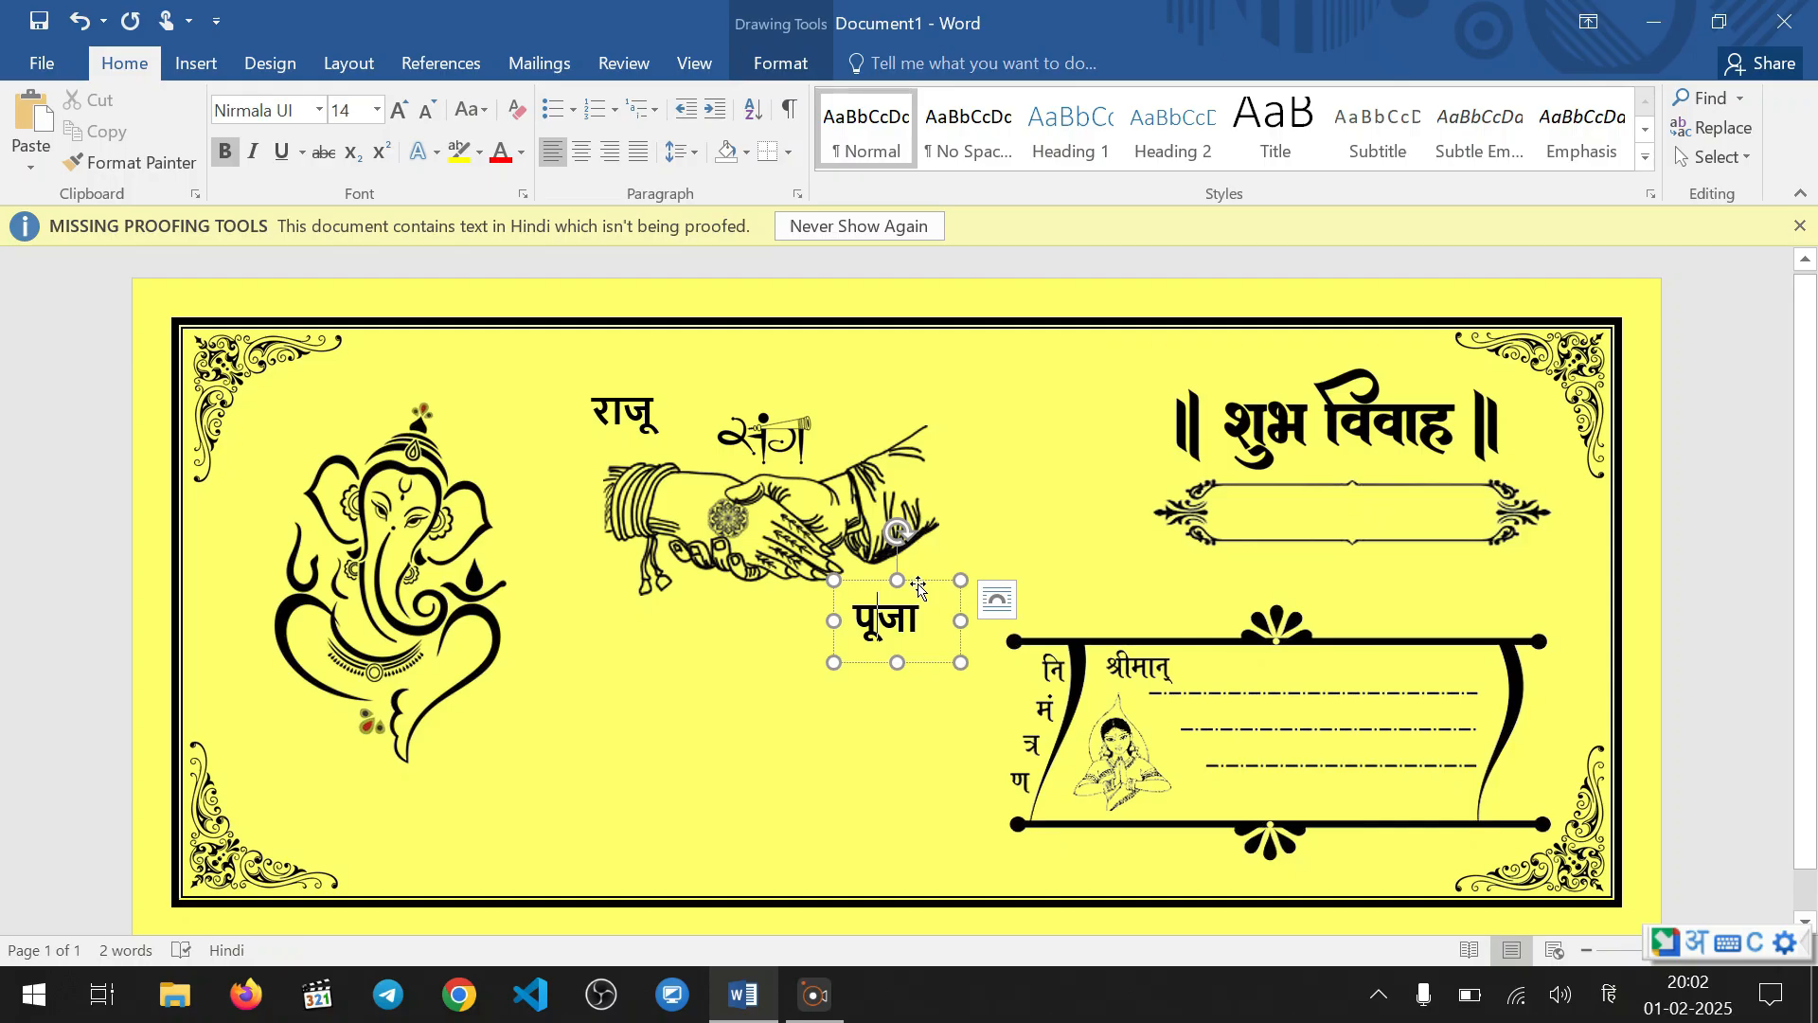
pyautogui.moveTo(917, 584); pyautogui.dragTo(1316, 485)
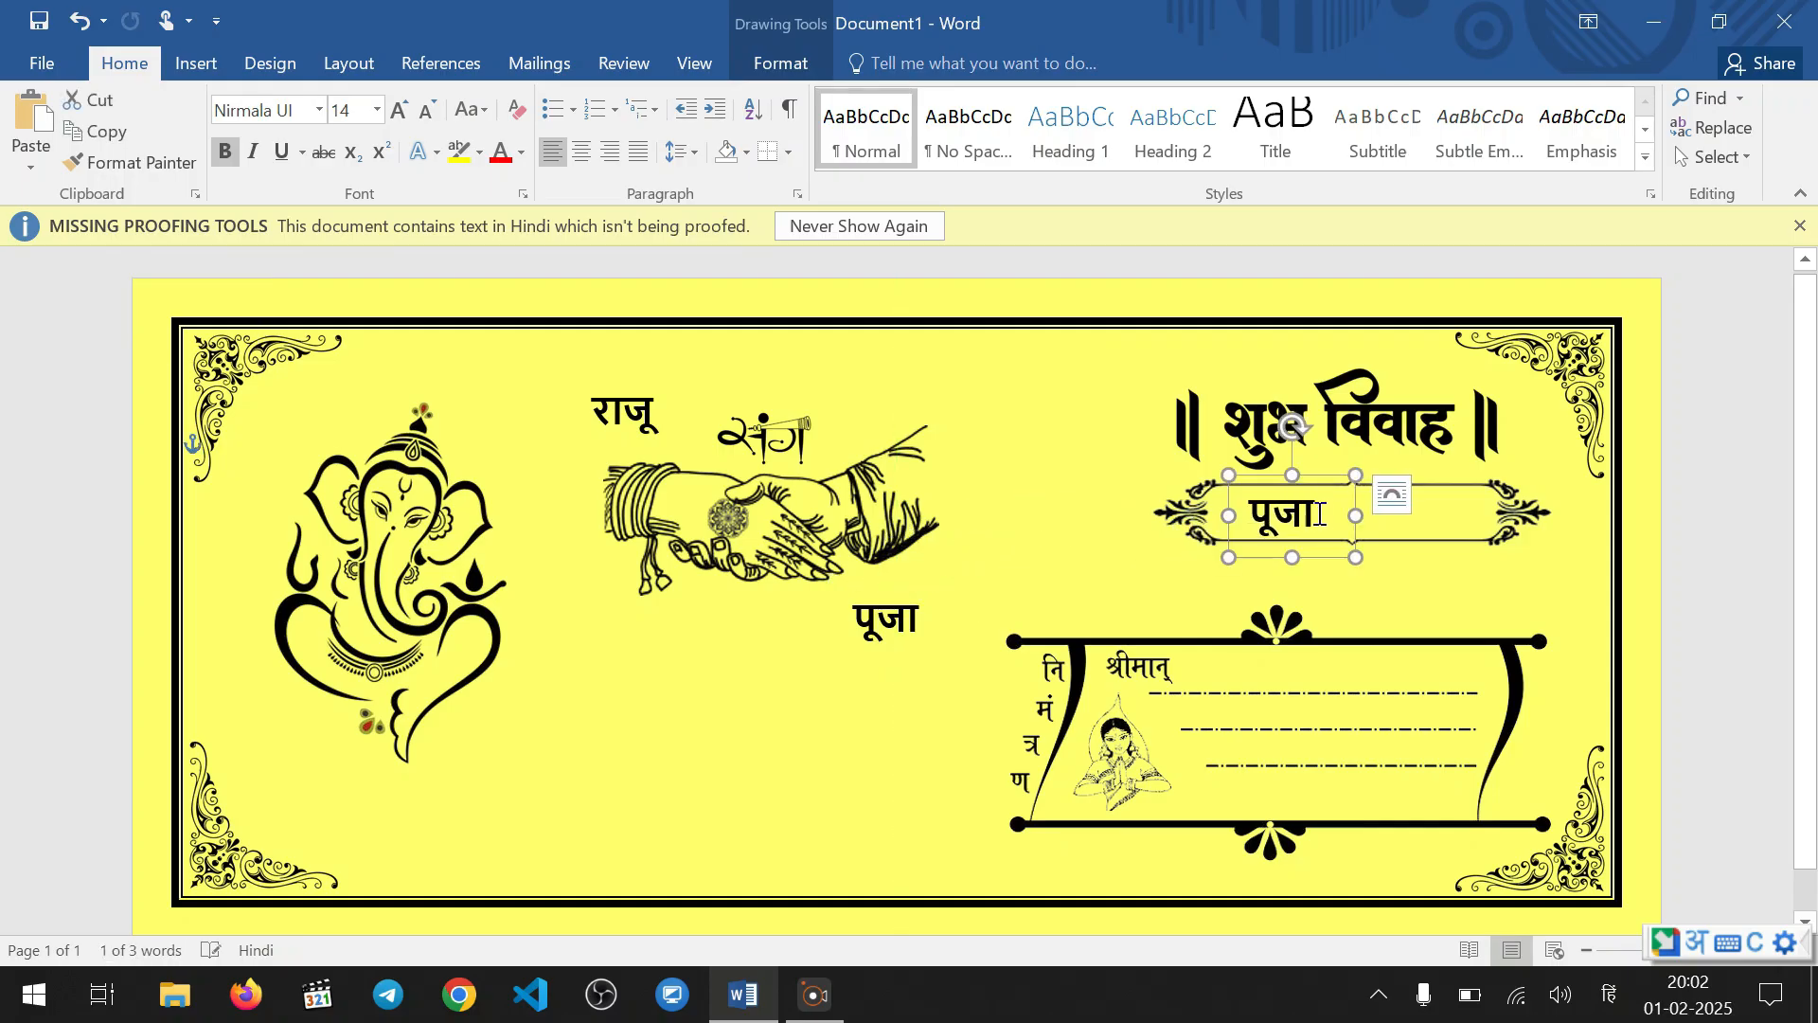
pyautogui.doubleClick(1283, 511)
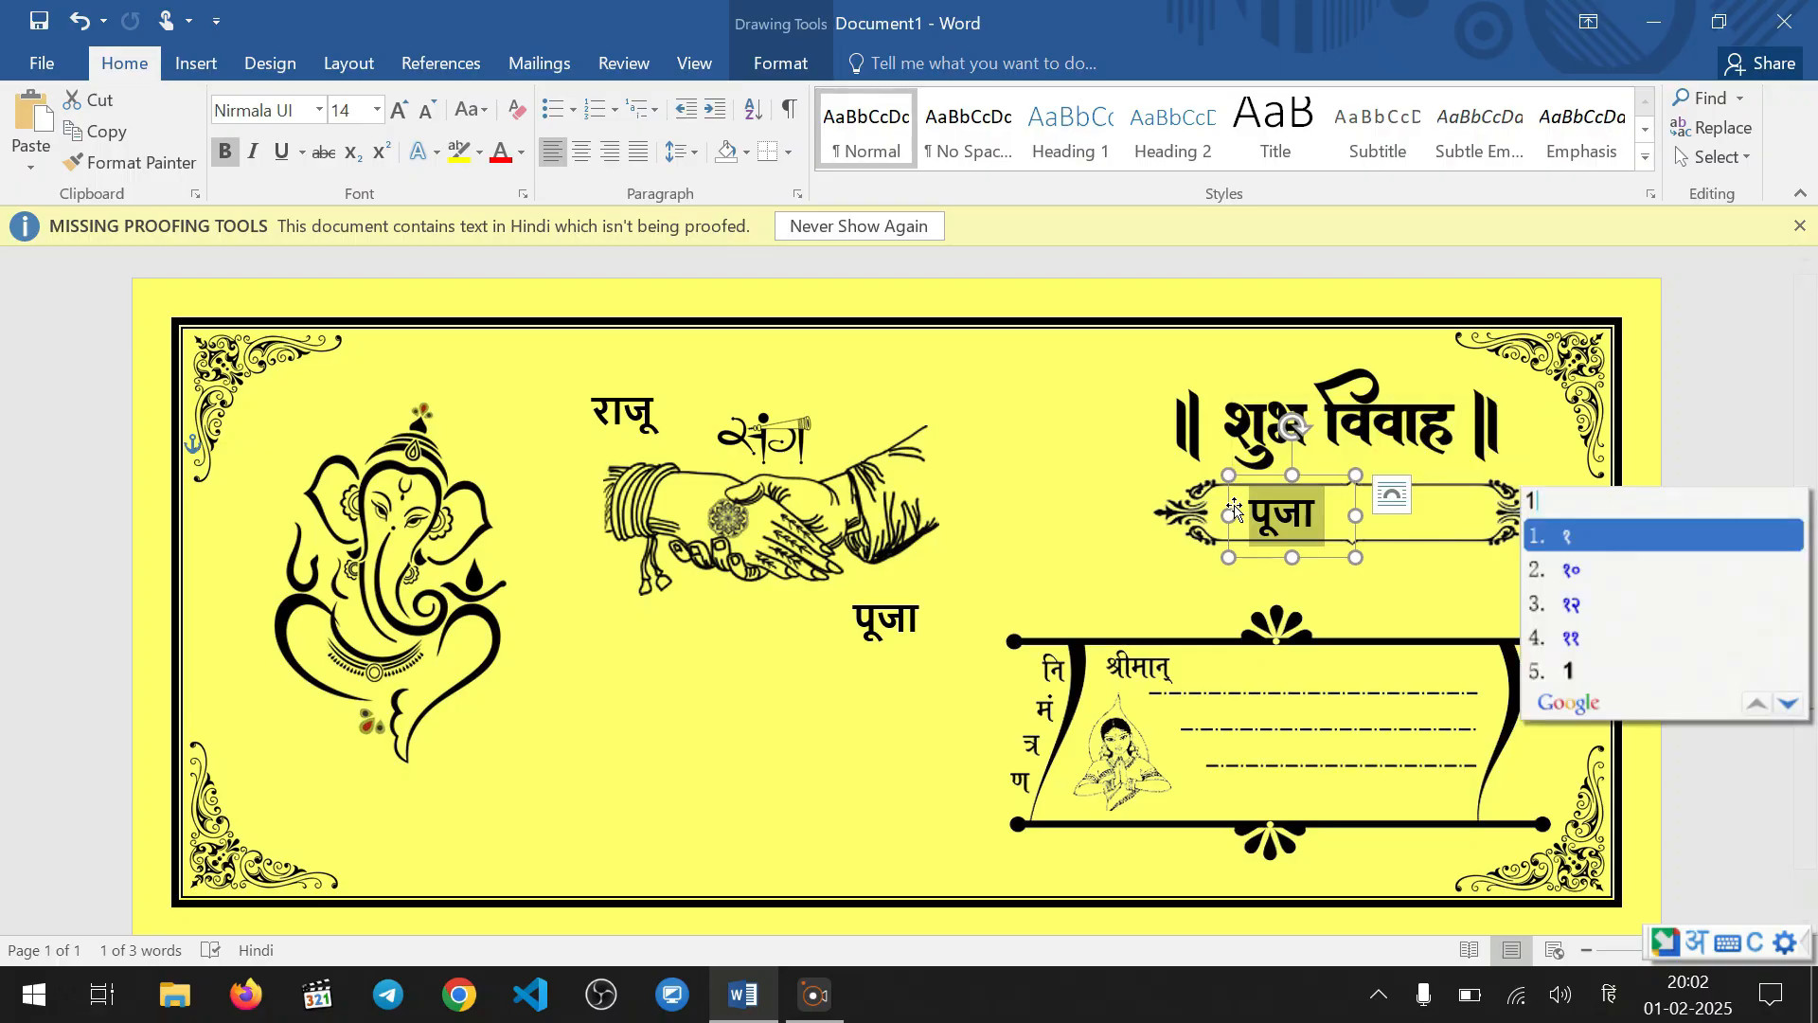
pyautogui.press('Down')
pyautogui.press('Down')
pyautogui.press('Down')
pyautogui.press('Down')
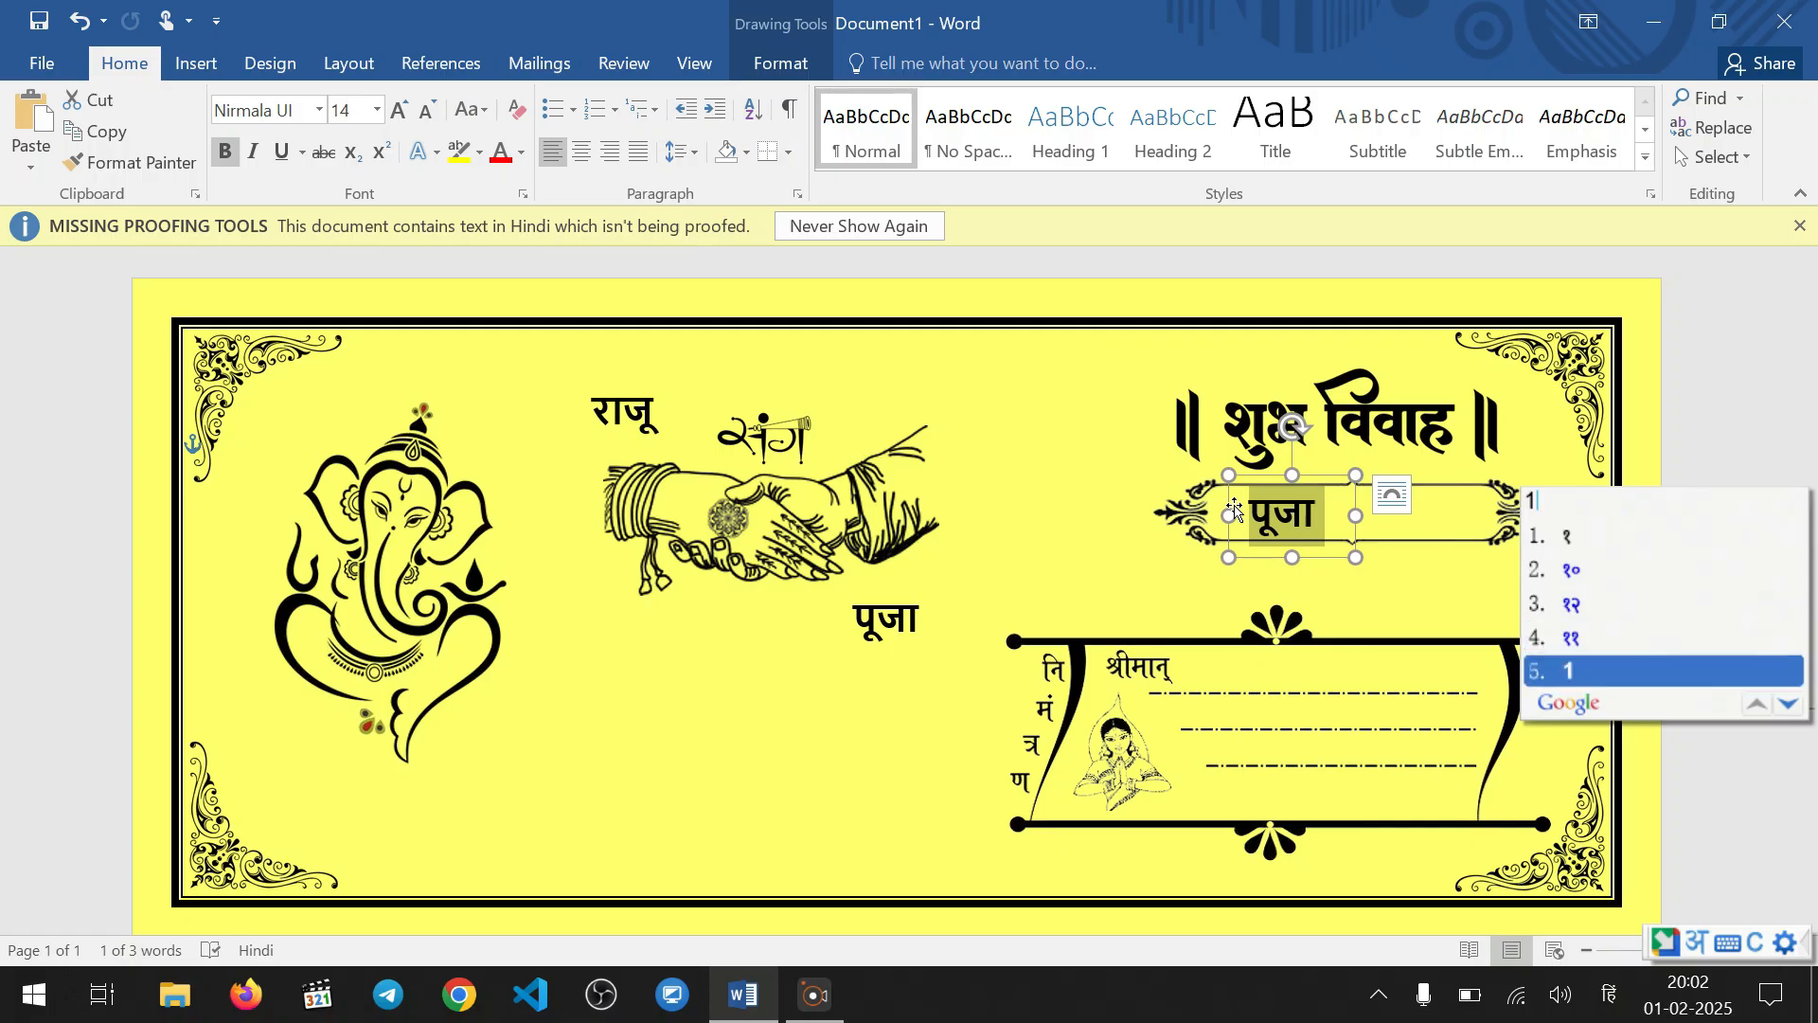
pyautogui.press('Escape')
pyautogui.press('BackSpace')
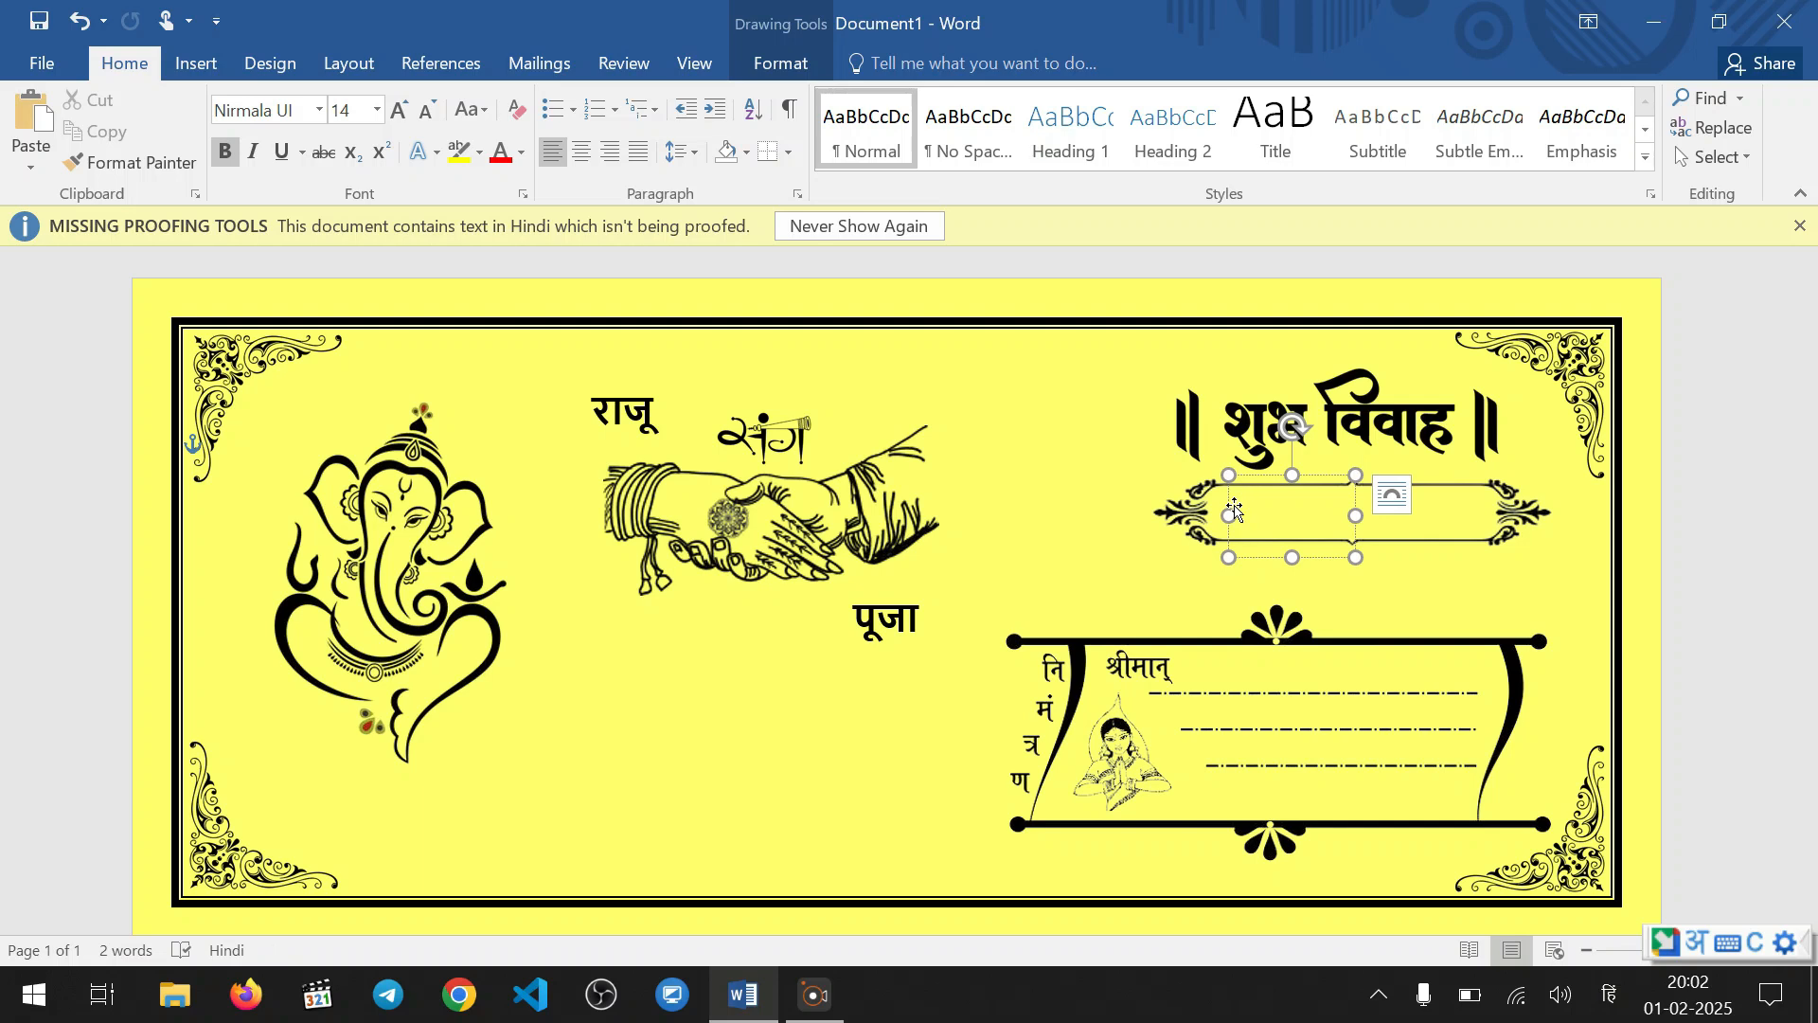
# Enter शनिवार in the empty text box inside the ornamental frame and widen the box to fit the word
pyautogui.write('shan')
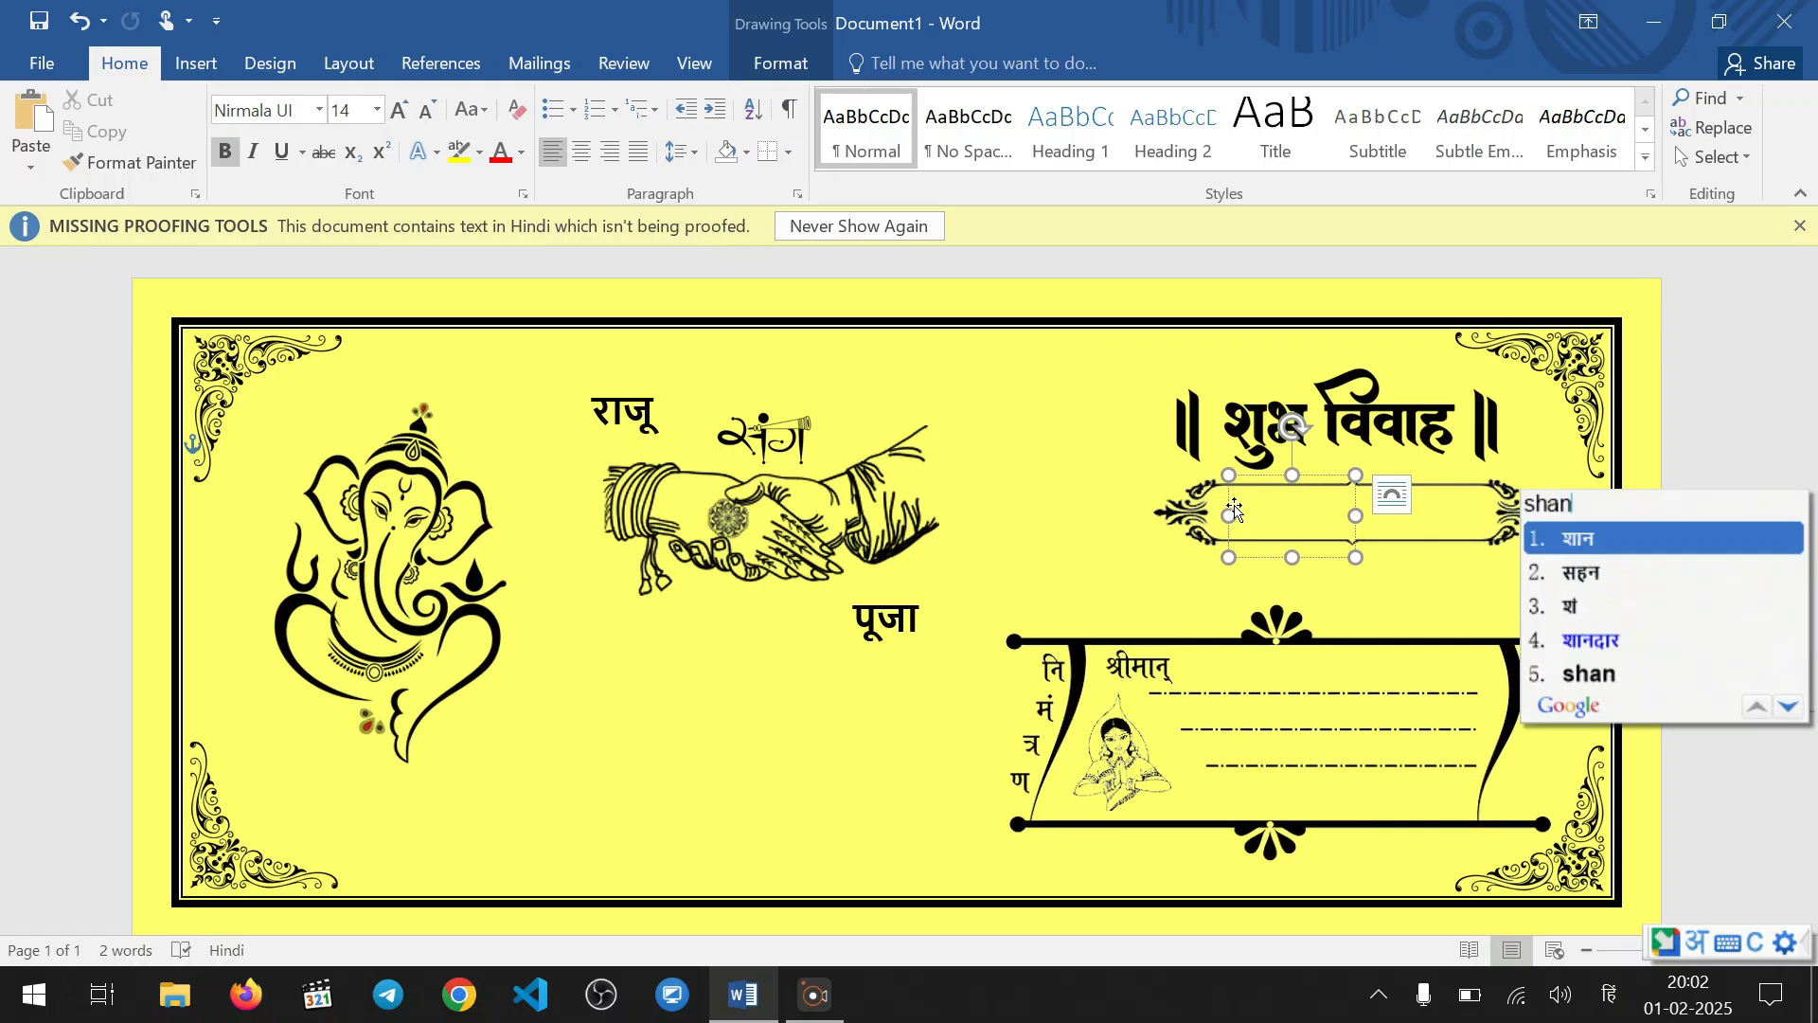
pyautogui.write('iwaar')
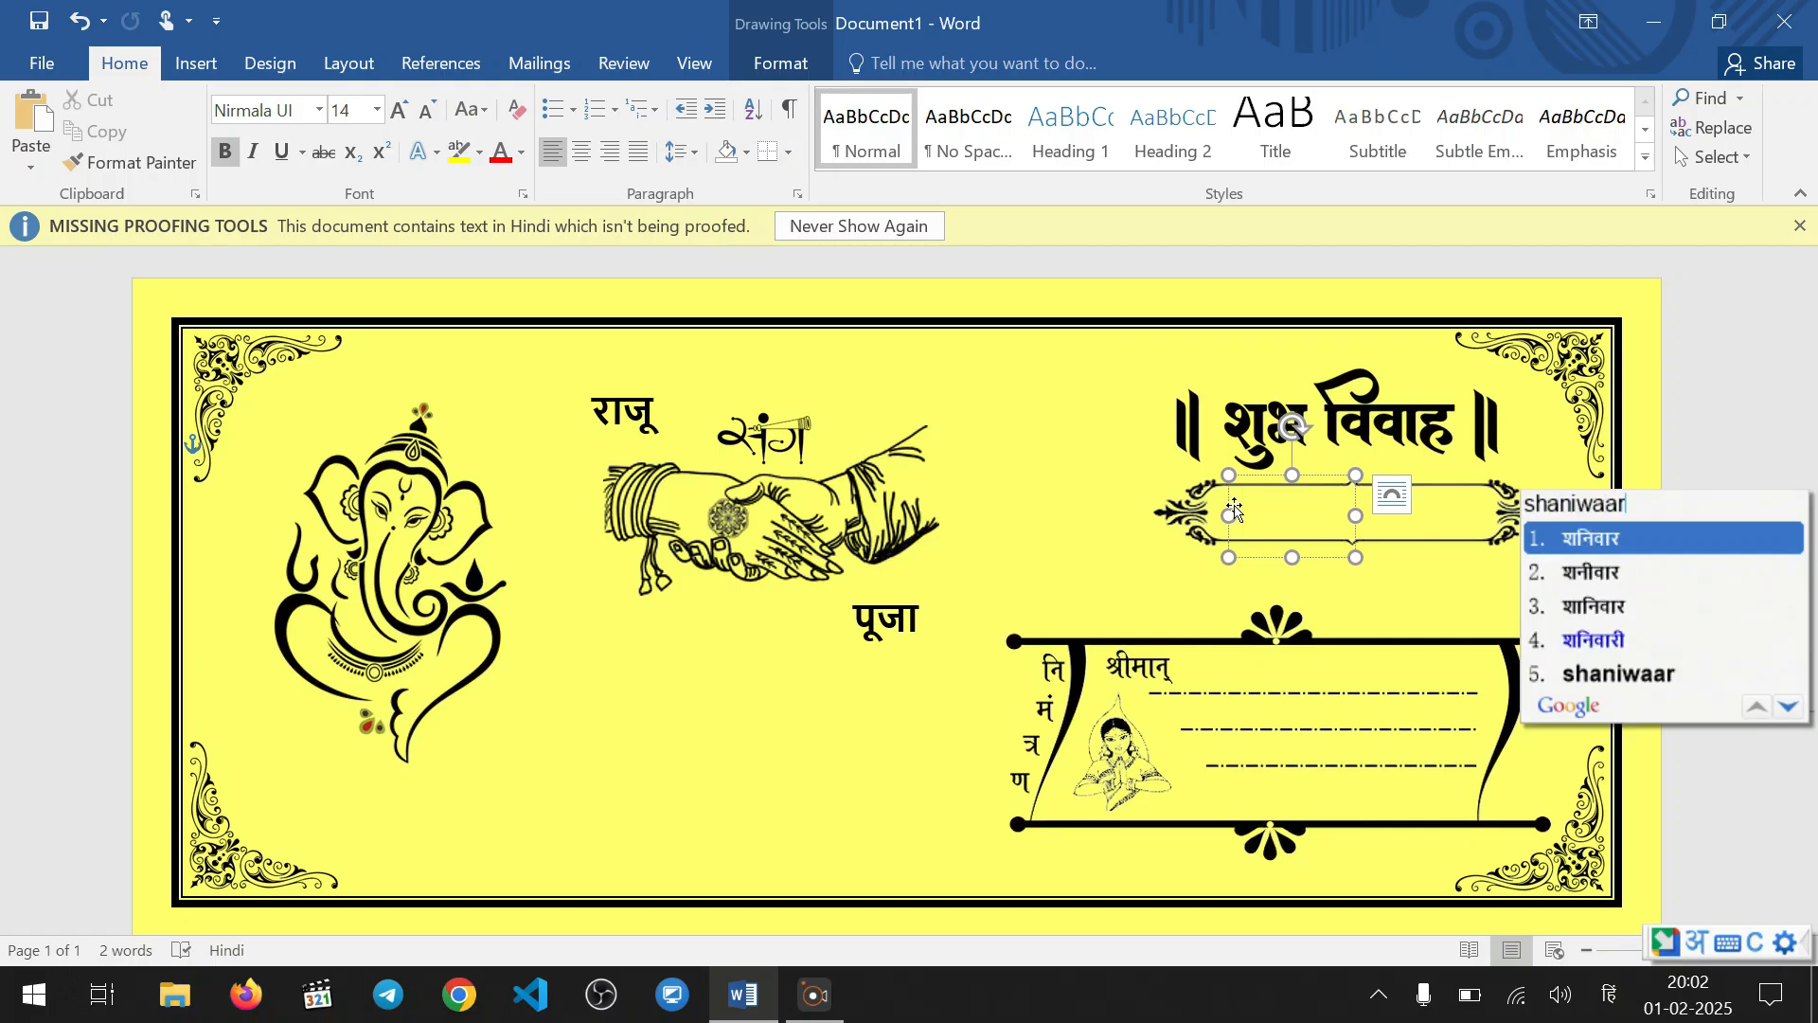
pyautogui.press('space')
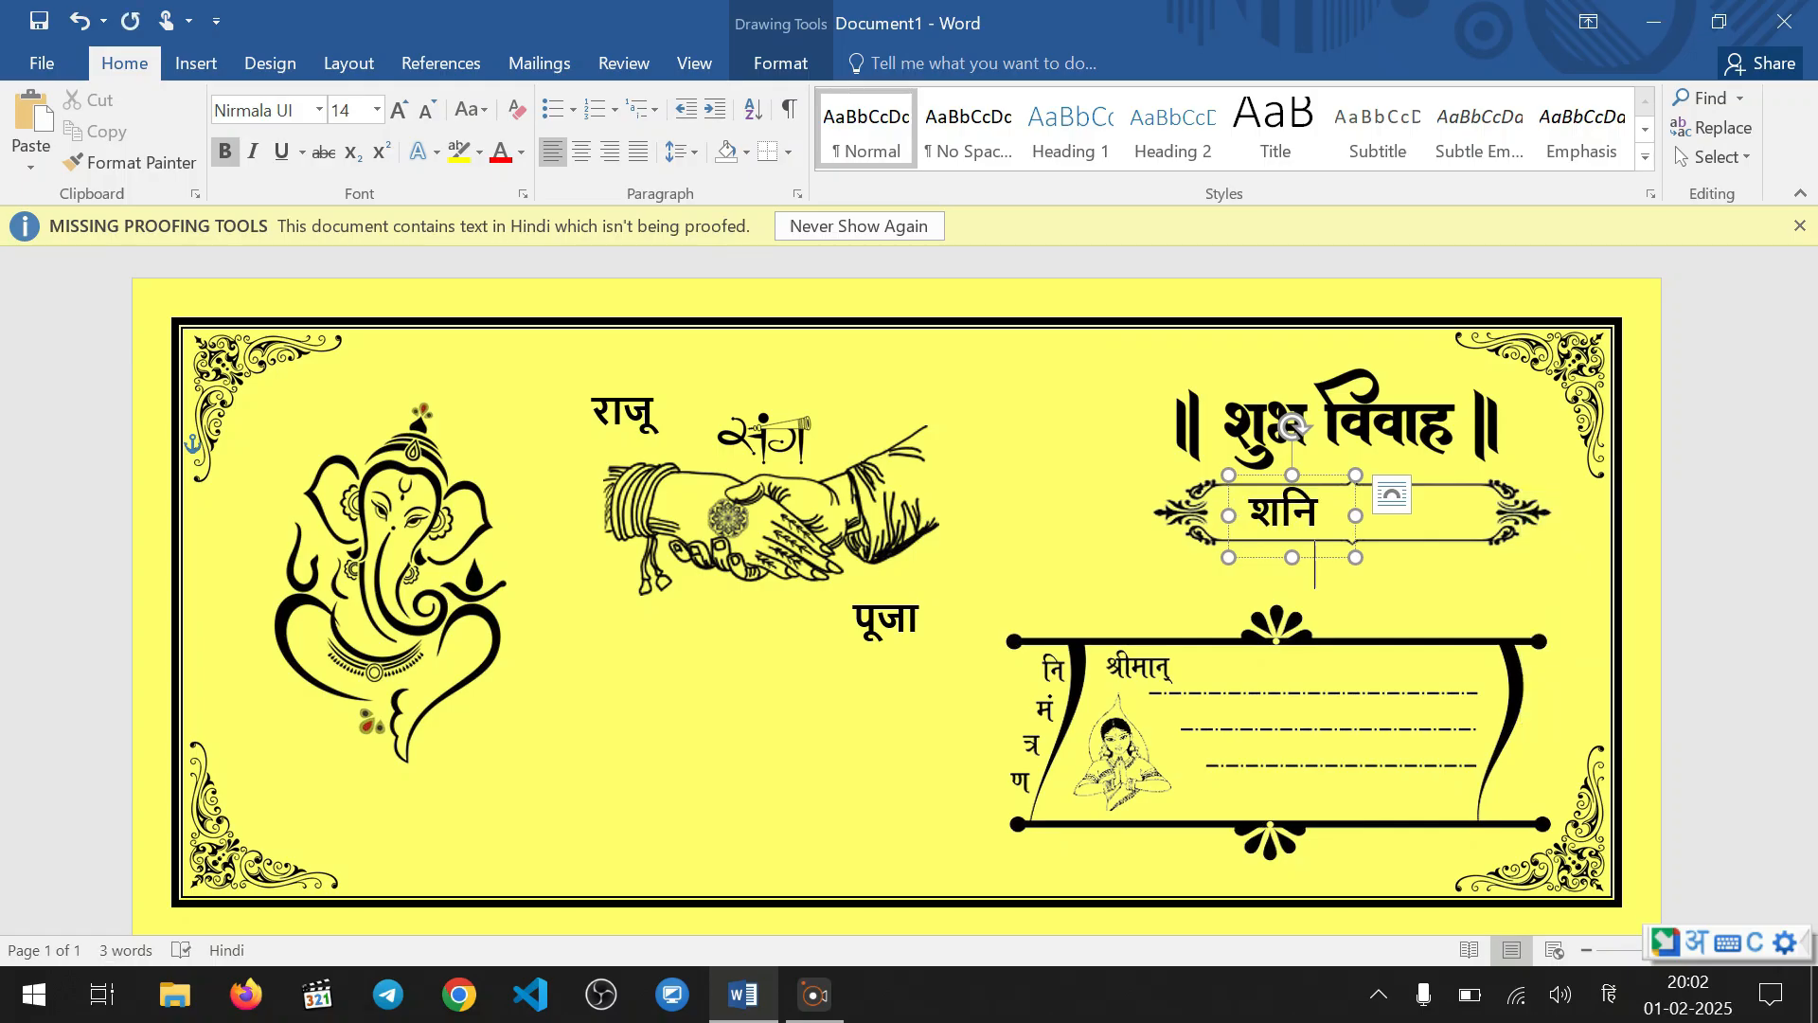
pyautogui.moveTo(1355, 515); pyautogui.dragTo(1493, 515)
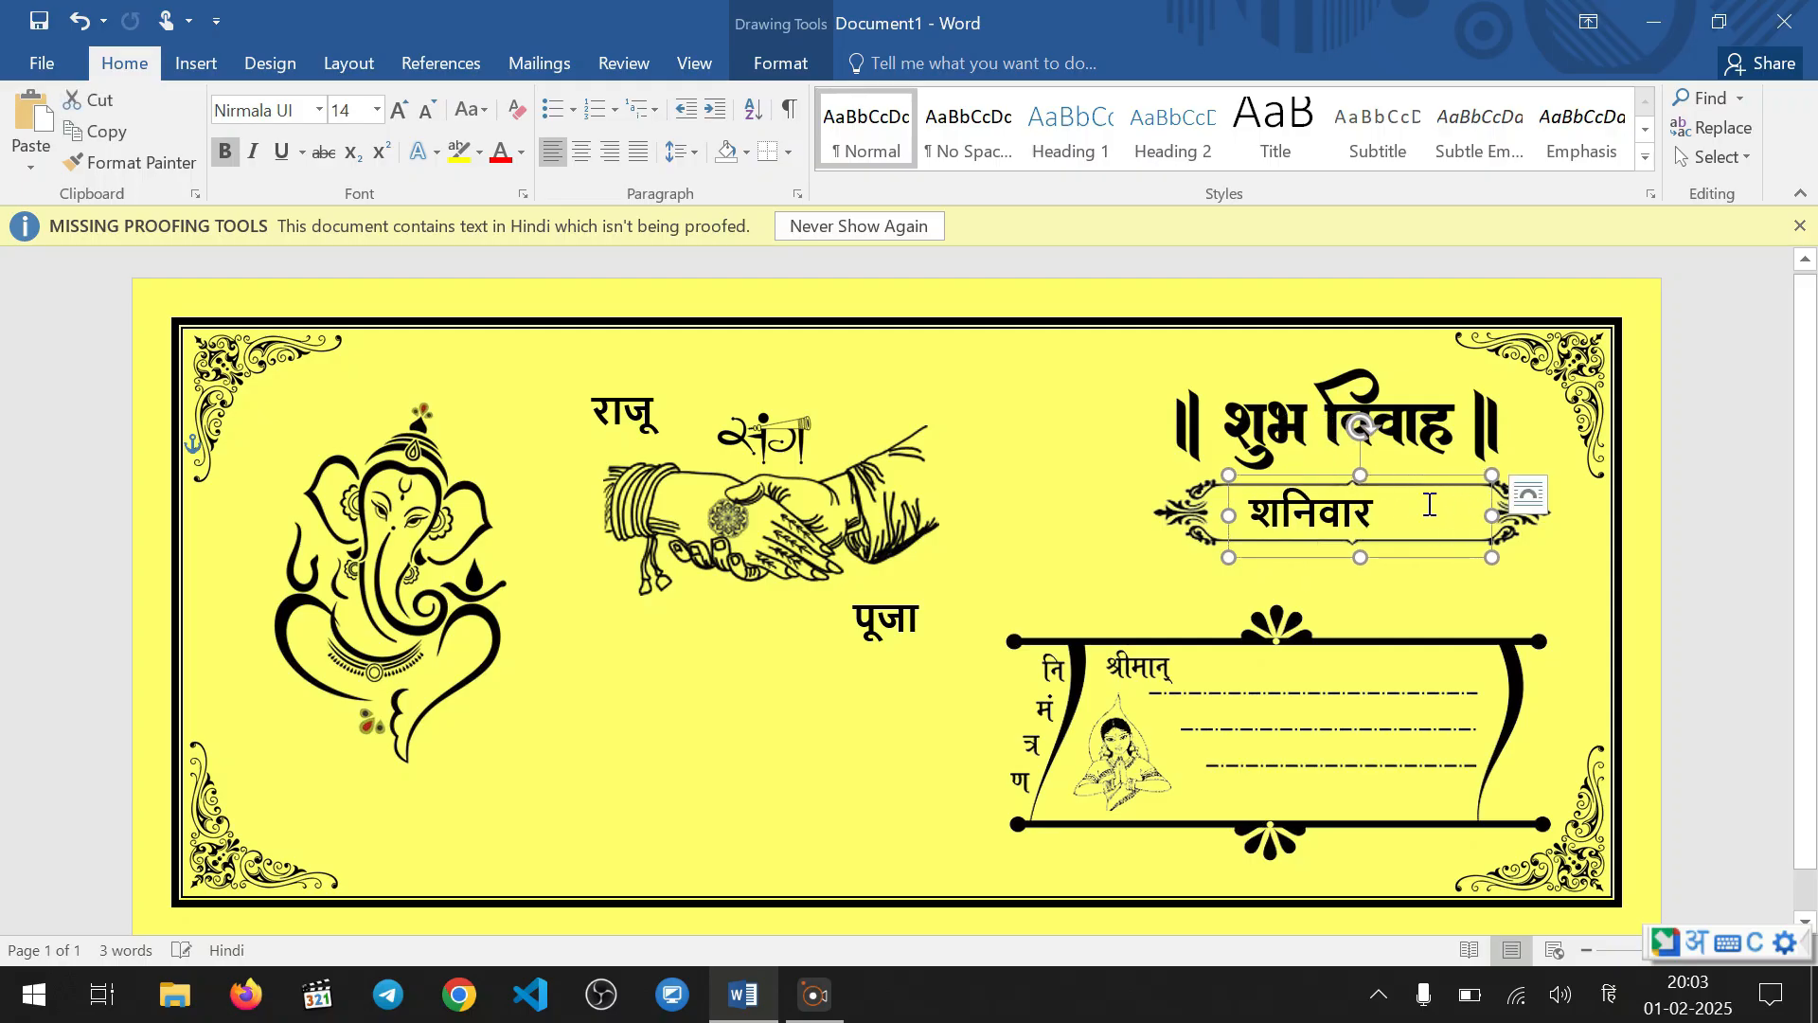
# Add 1 फरवरी after शनिवार with a Western numeral and widen the text box to fit the whole line
pyautogui.click(1409, 543)
pyautogui.write('1')
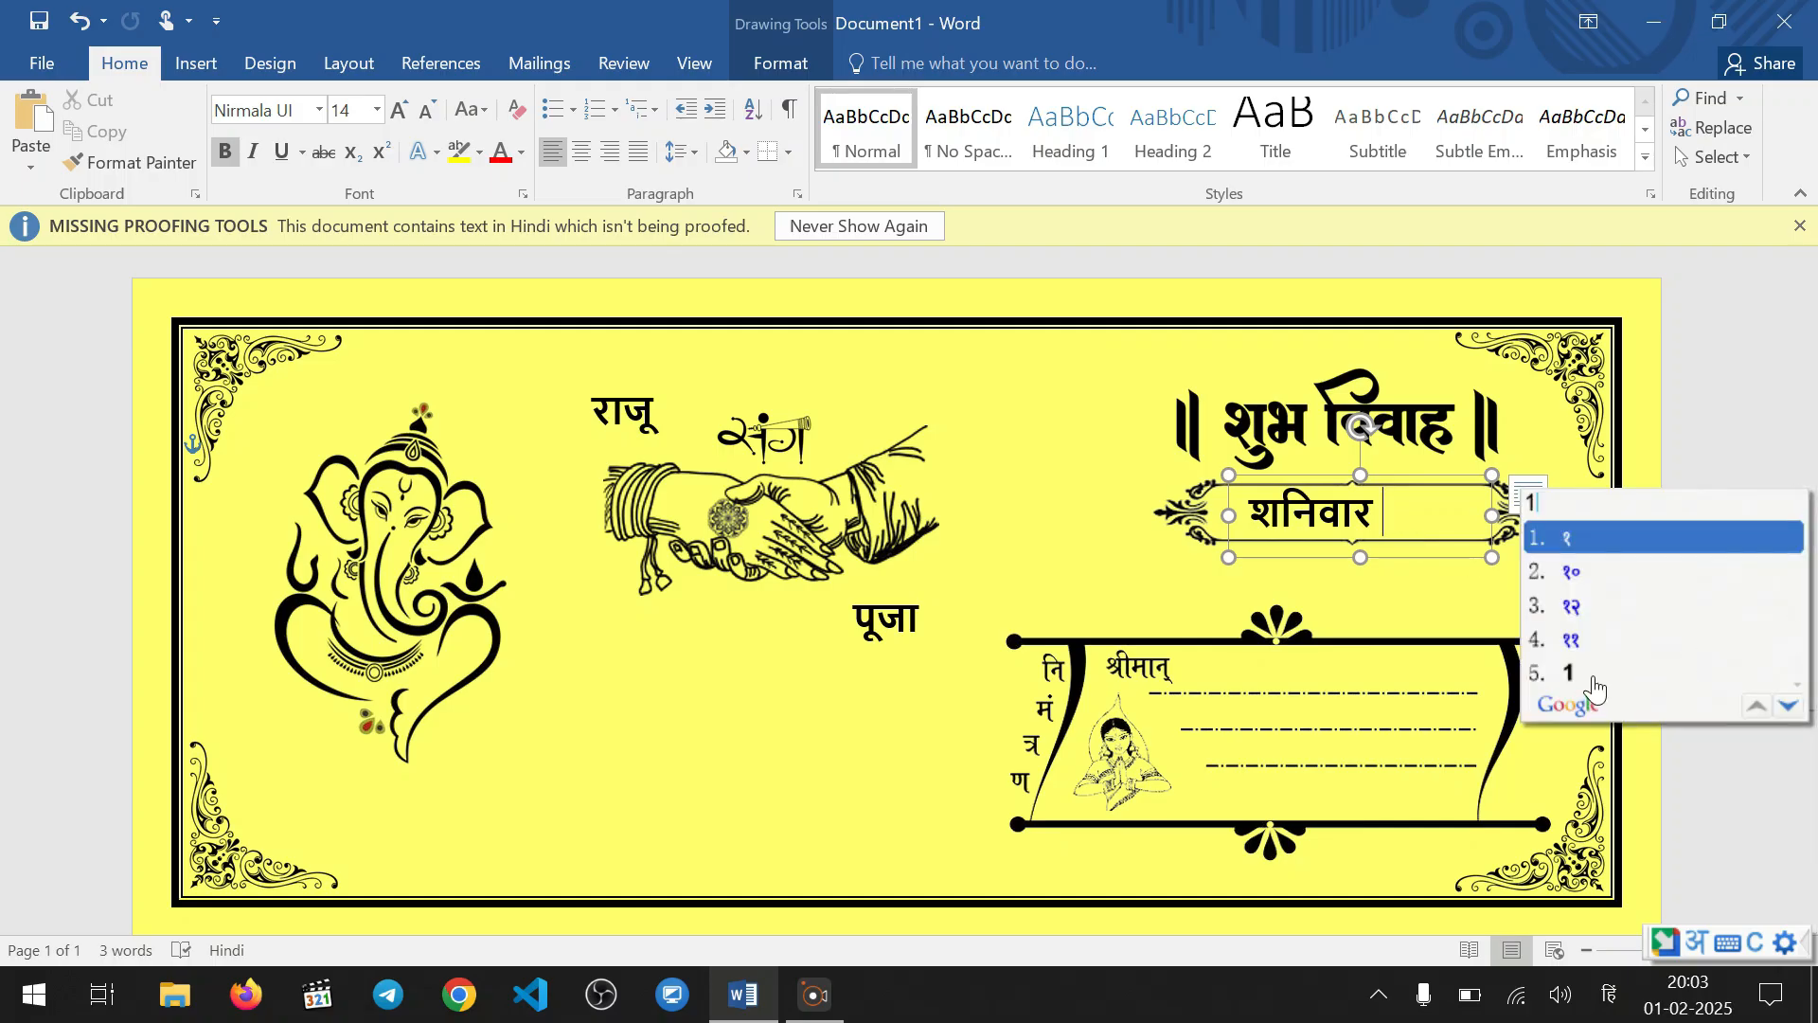
pyautogui.click(1574, 675)
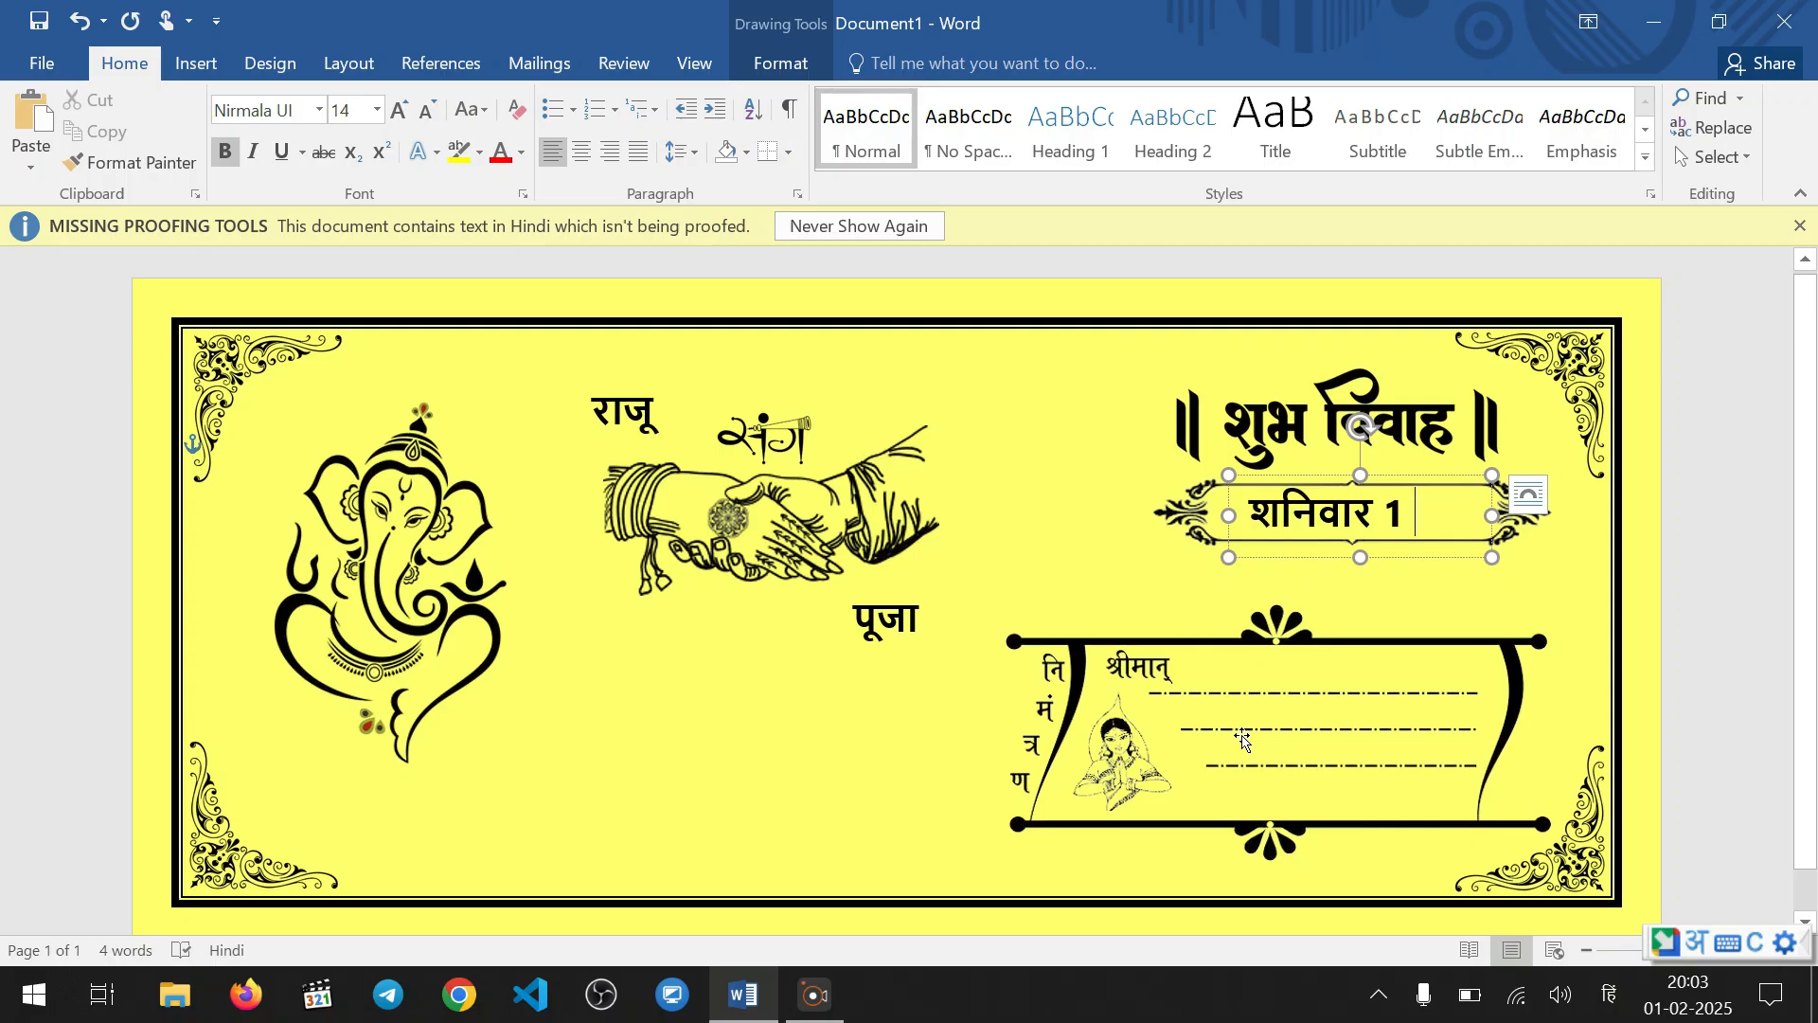
pyautogui.write('farawa')
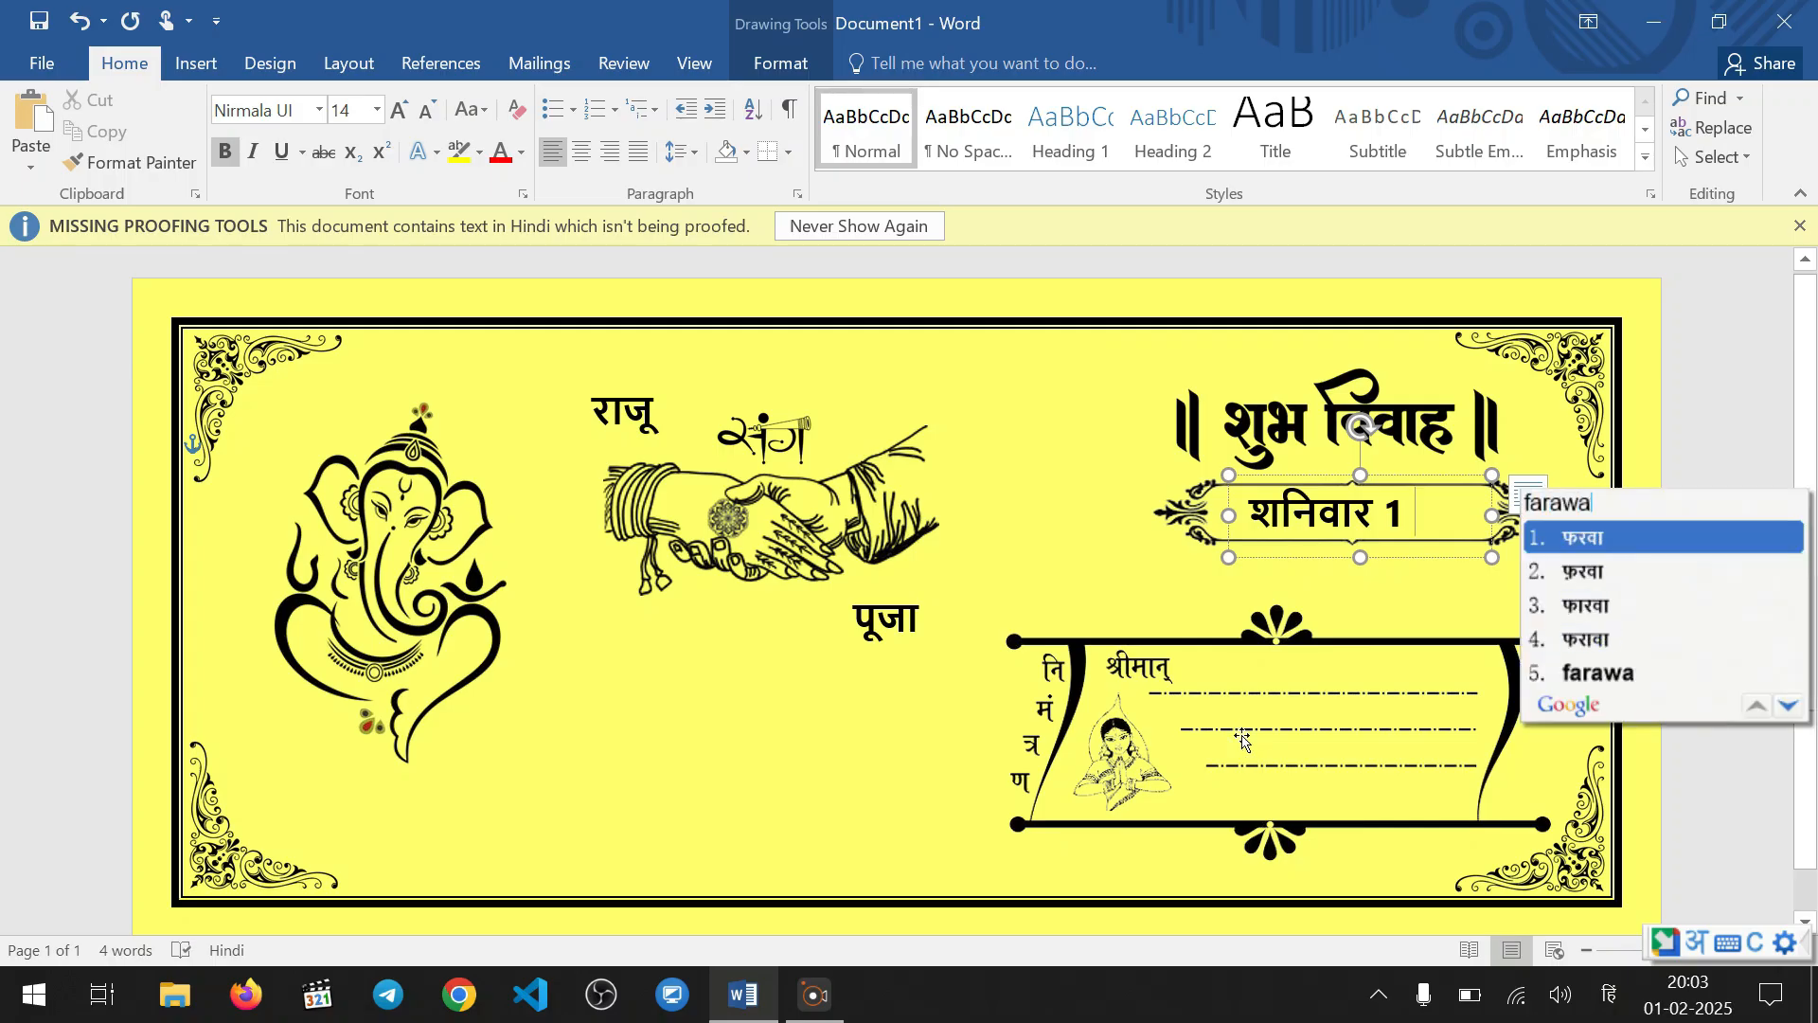
pyautogui.write('ri')
pyautogui.press('space')
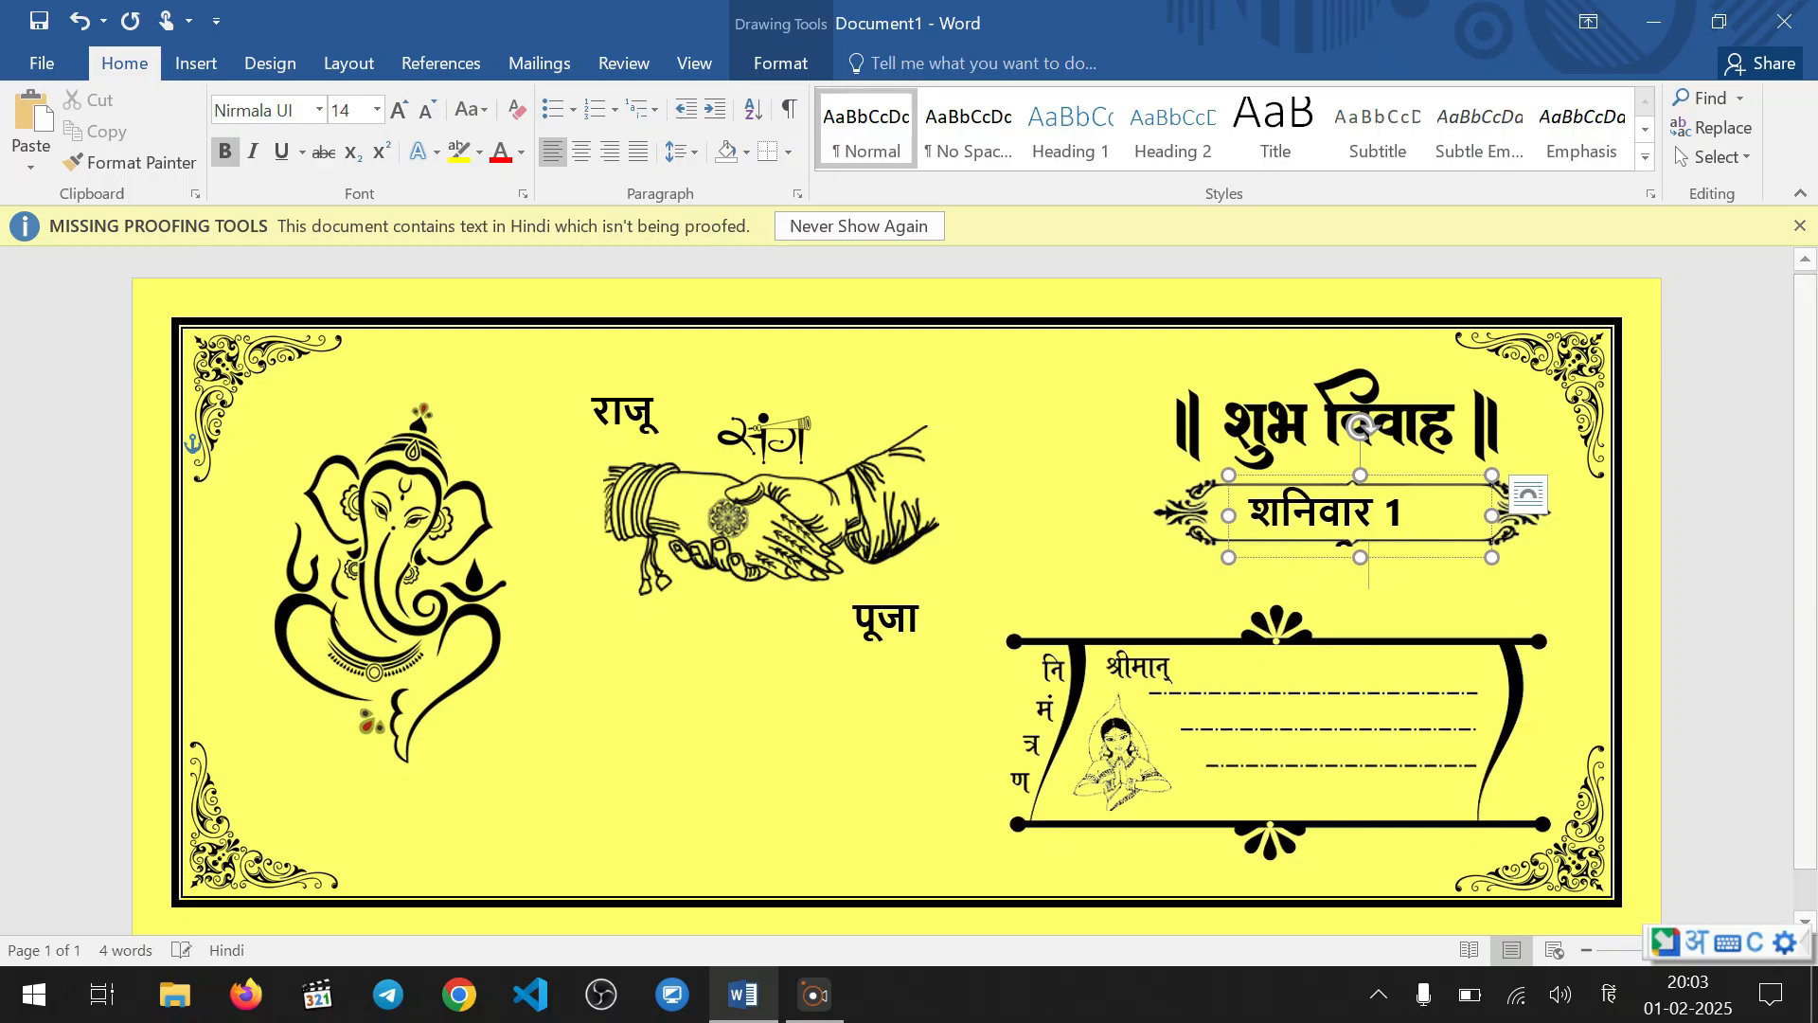
pyautogui.moveTo(1493, 558); pyautogui.dragTo(1615, 558)
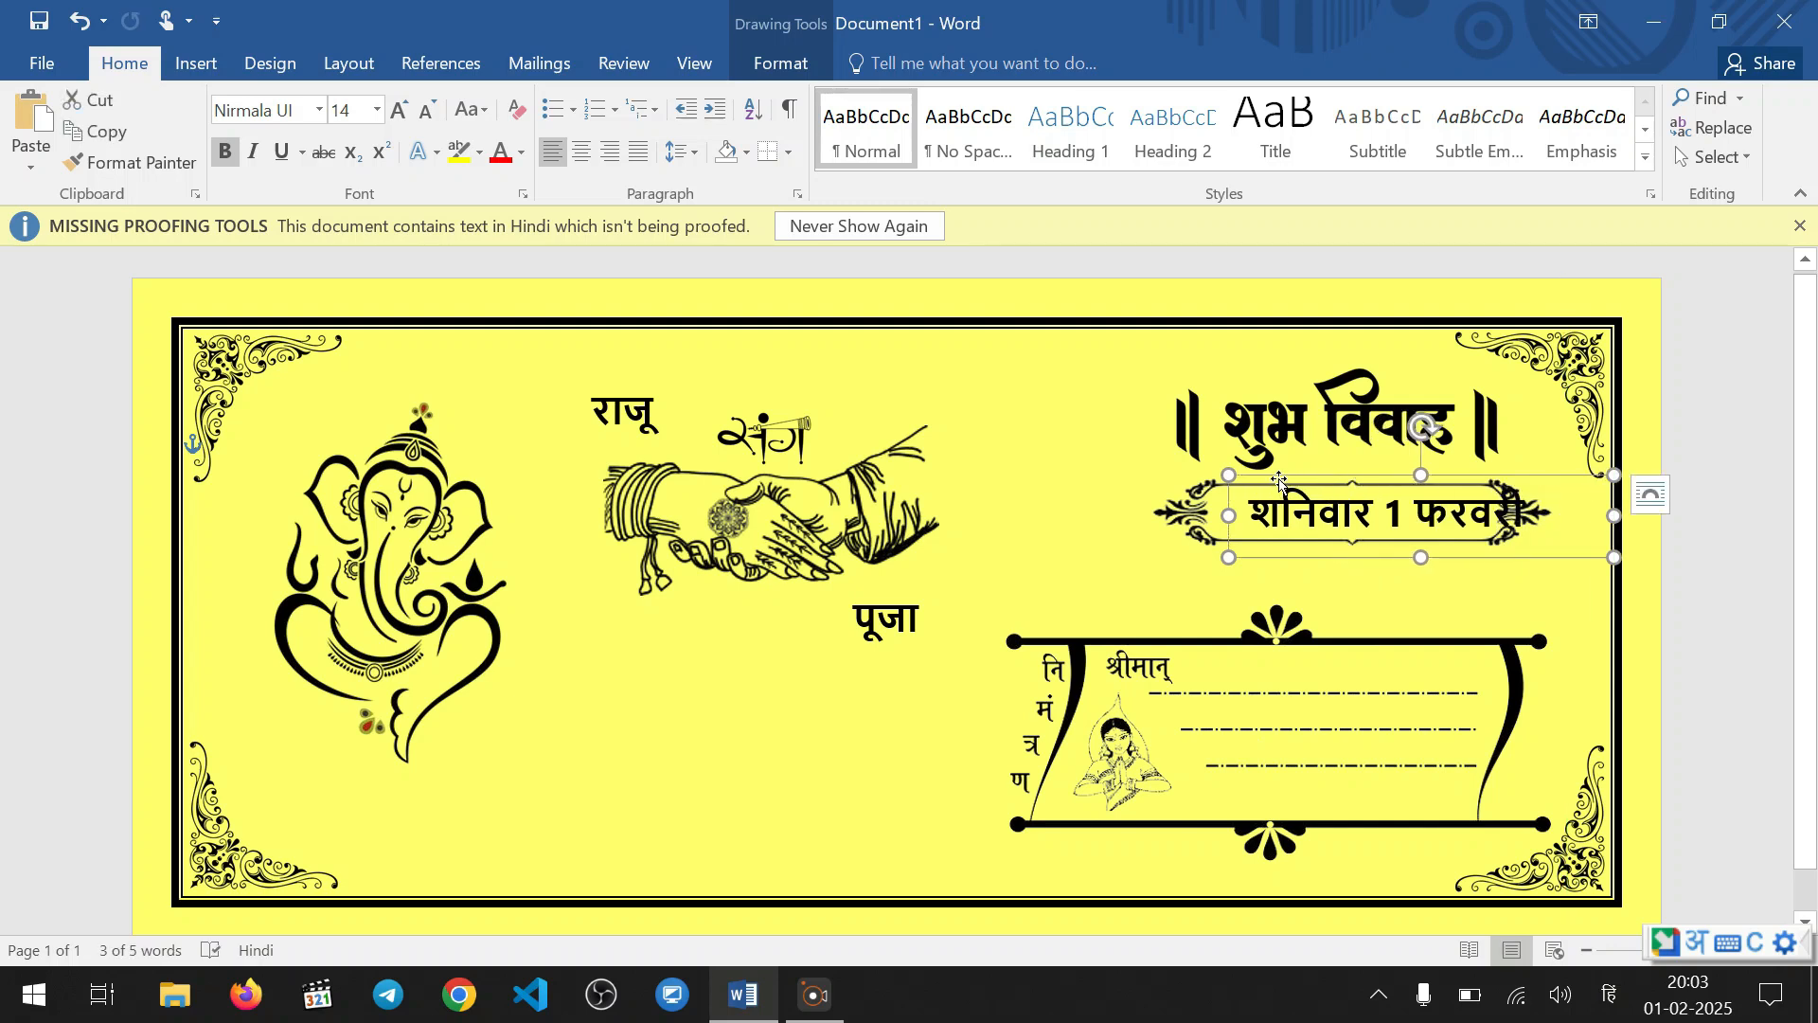
# Move the date box just below the ornamental frame, switch text input to English and append 2025 to the date
pyautogui.moveTo(1279, 480); pyautogui.dragTo(1083, 543)
pyautogui.click(1349, 573)
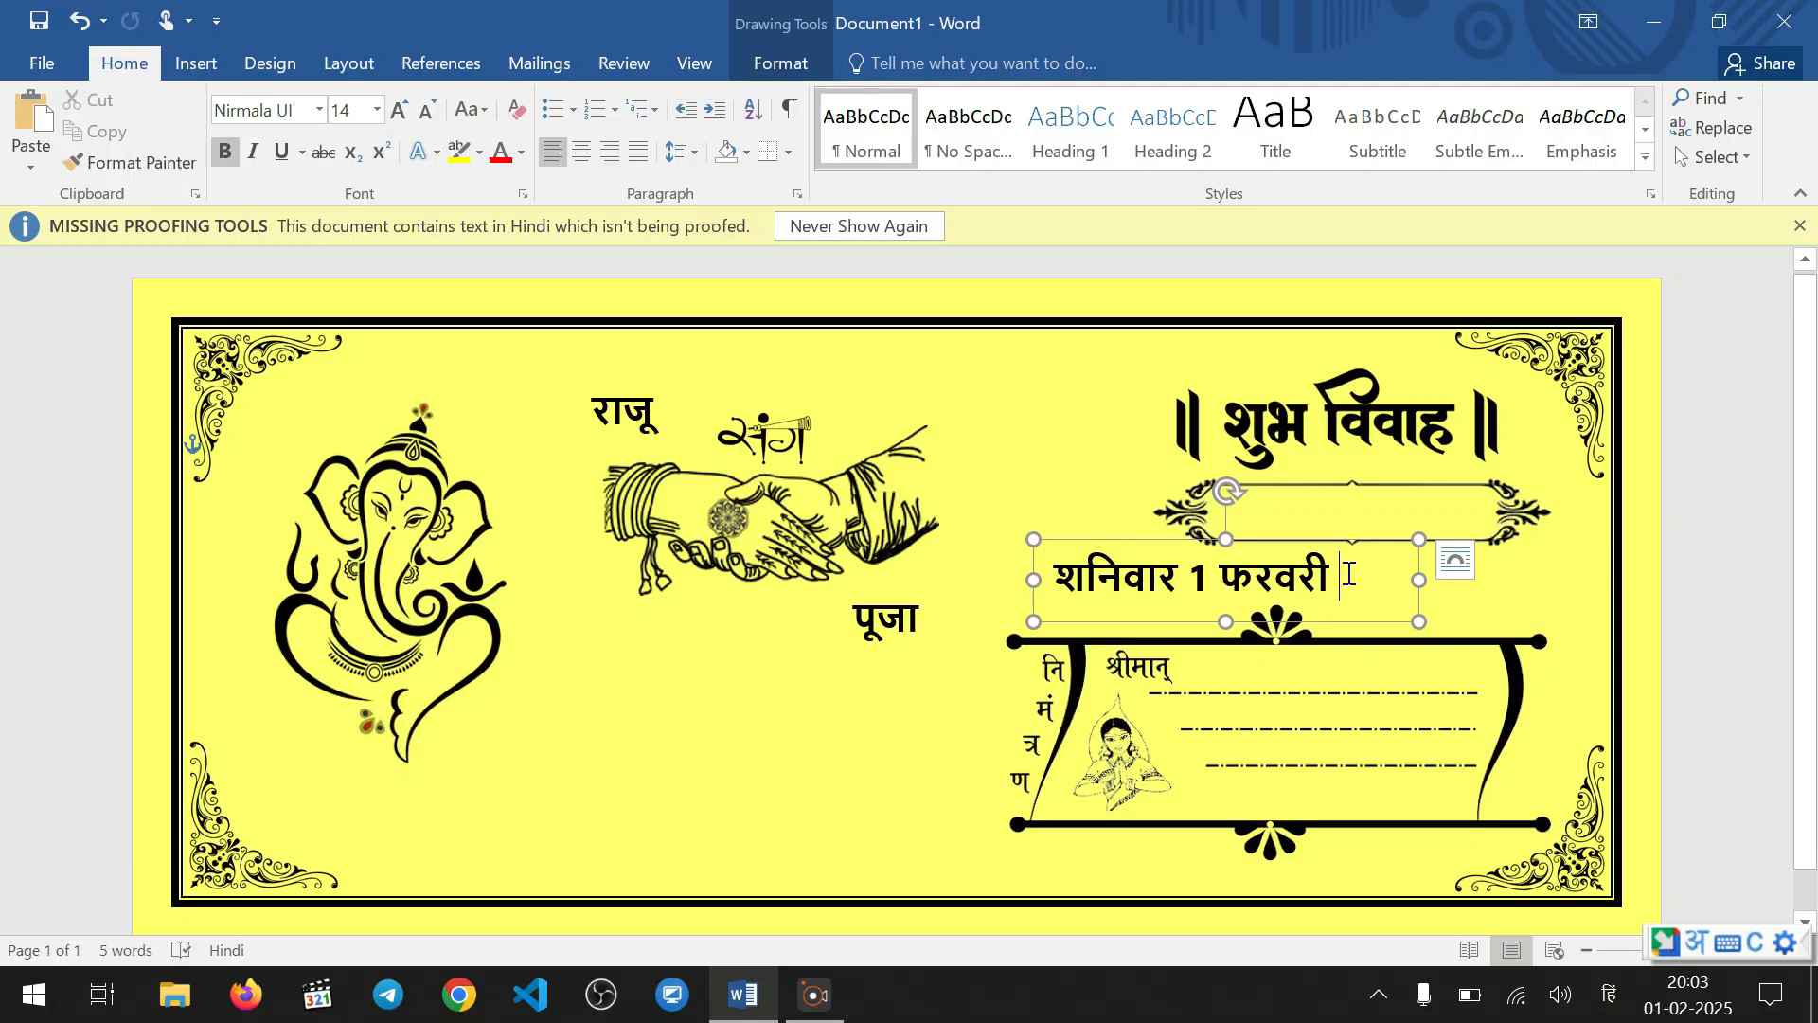
pyautogui.write('2025')
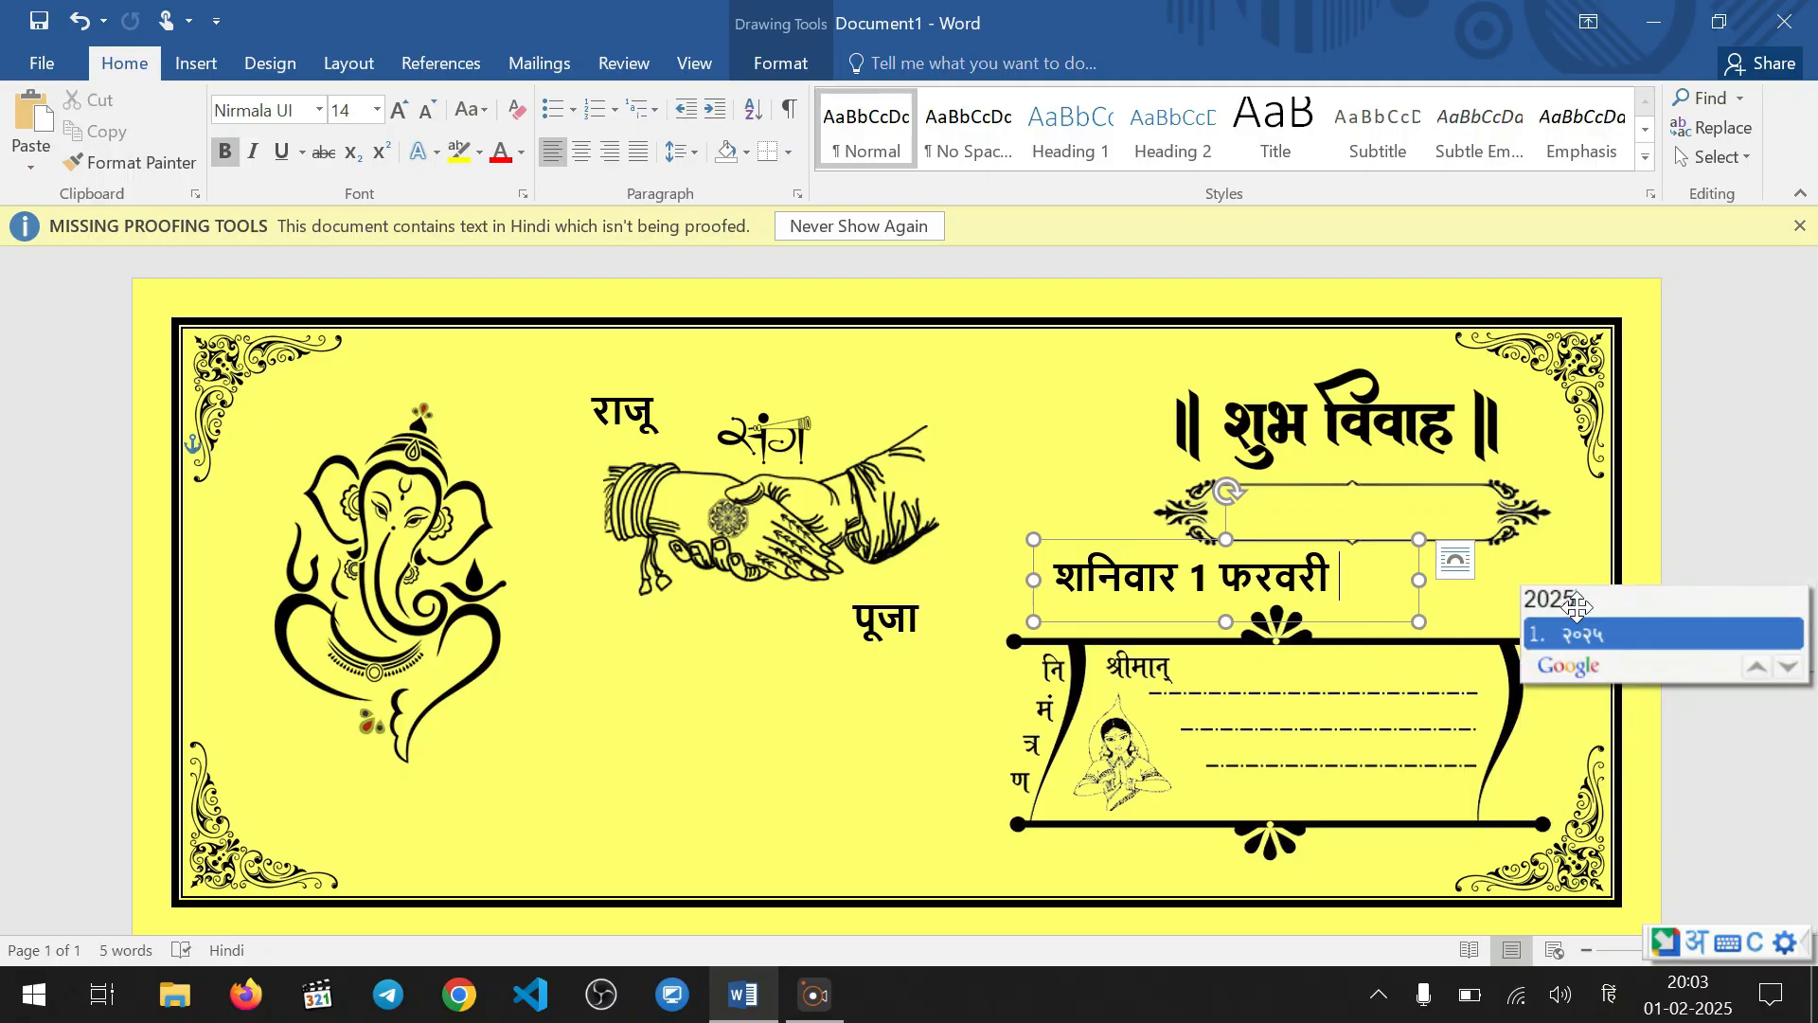
pyautogui.press('BackSpace')
pyautogui.press('BackSpace')
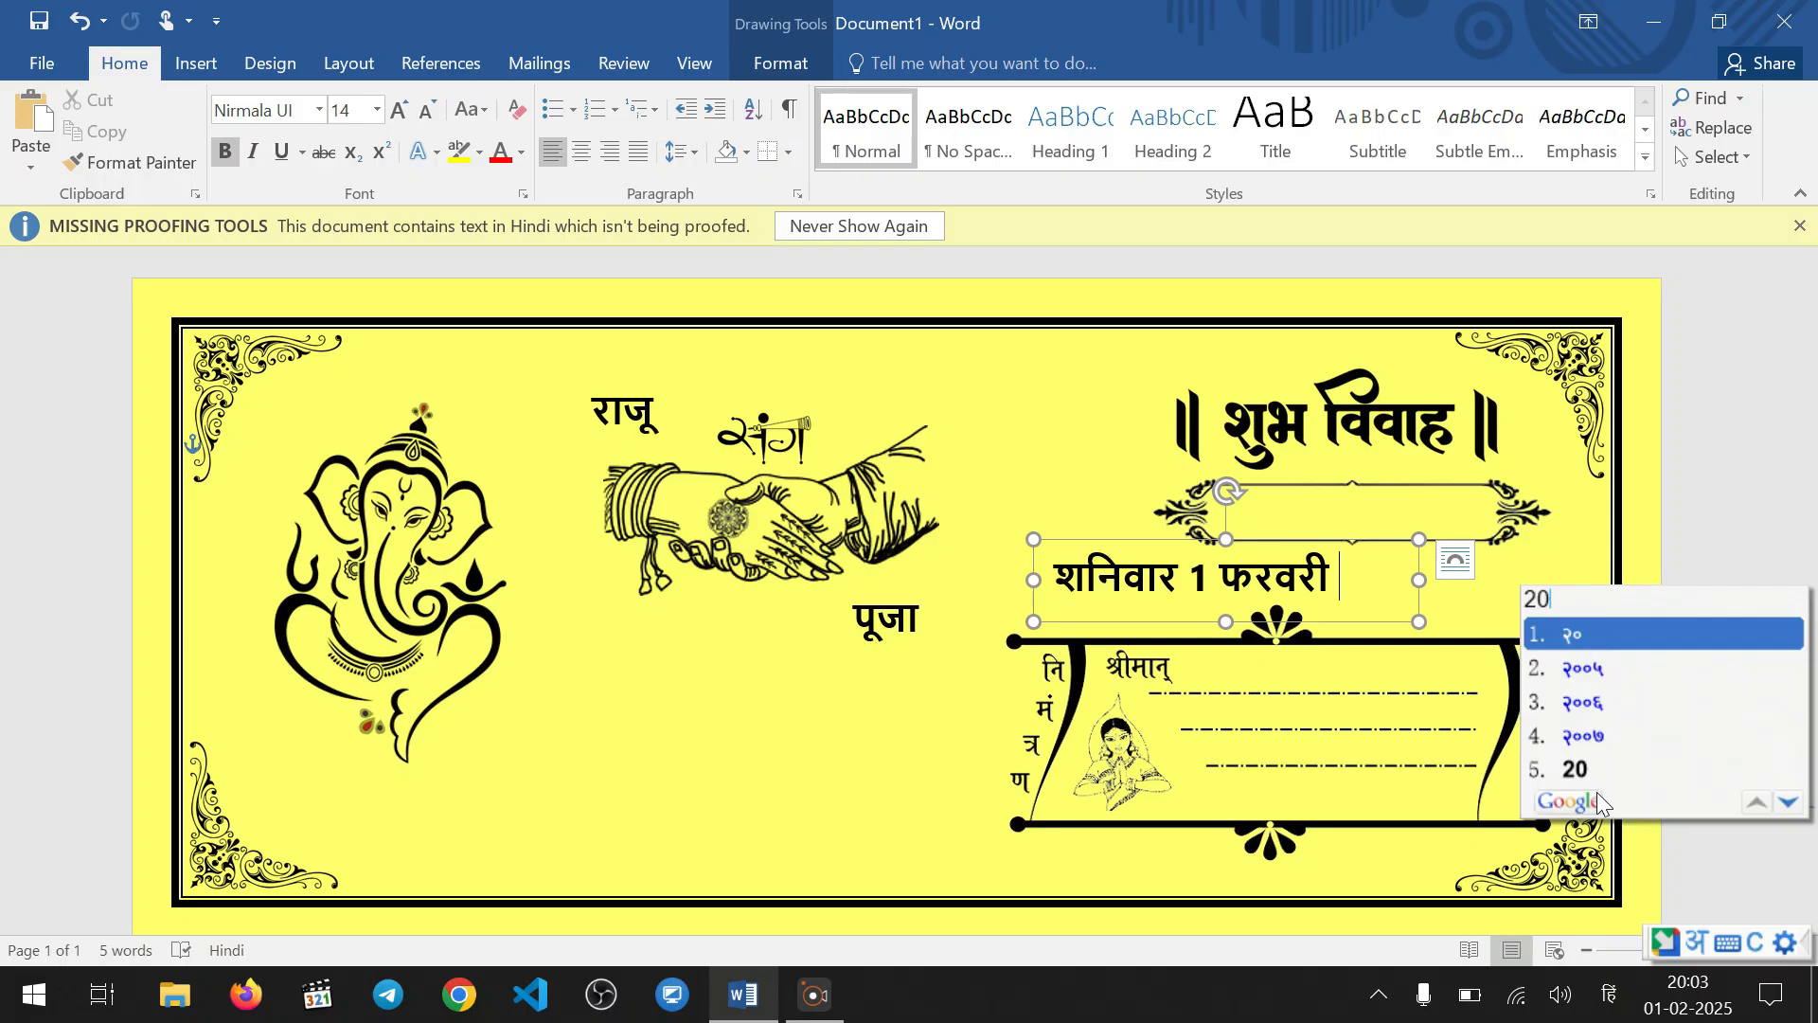
pyautogui.press('Escape')
pyautogui.click(1696, 941)
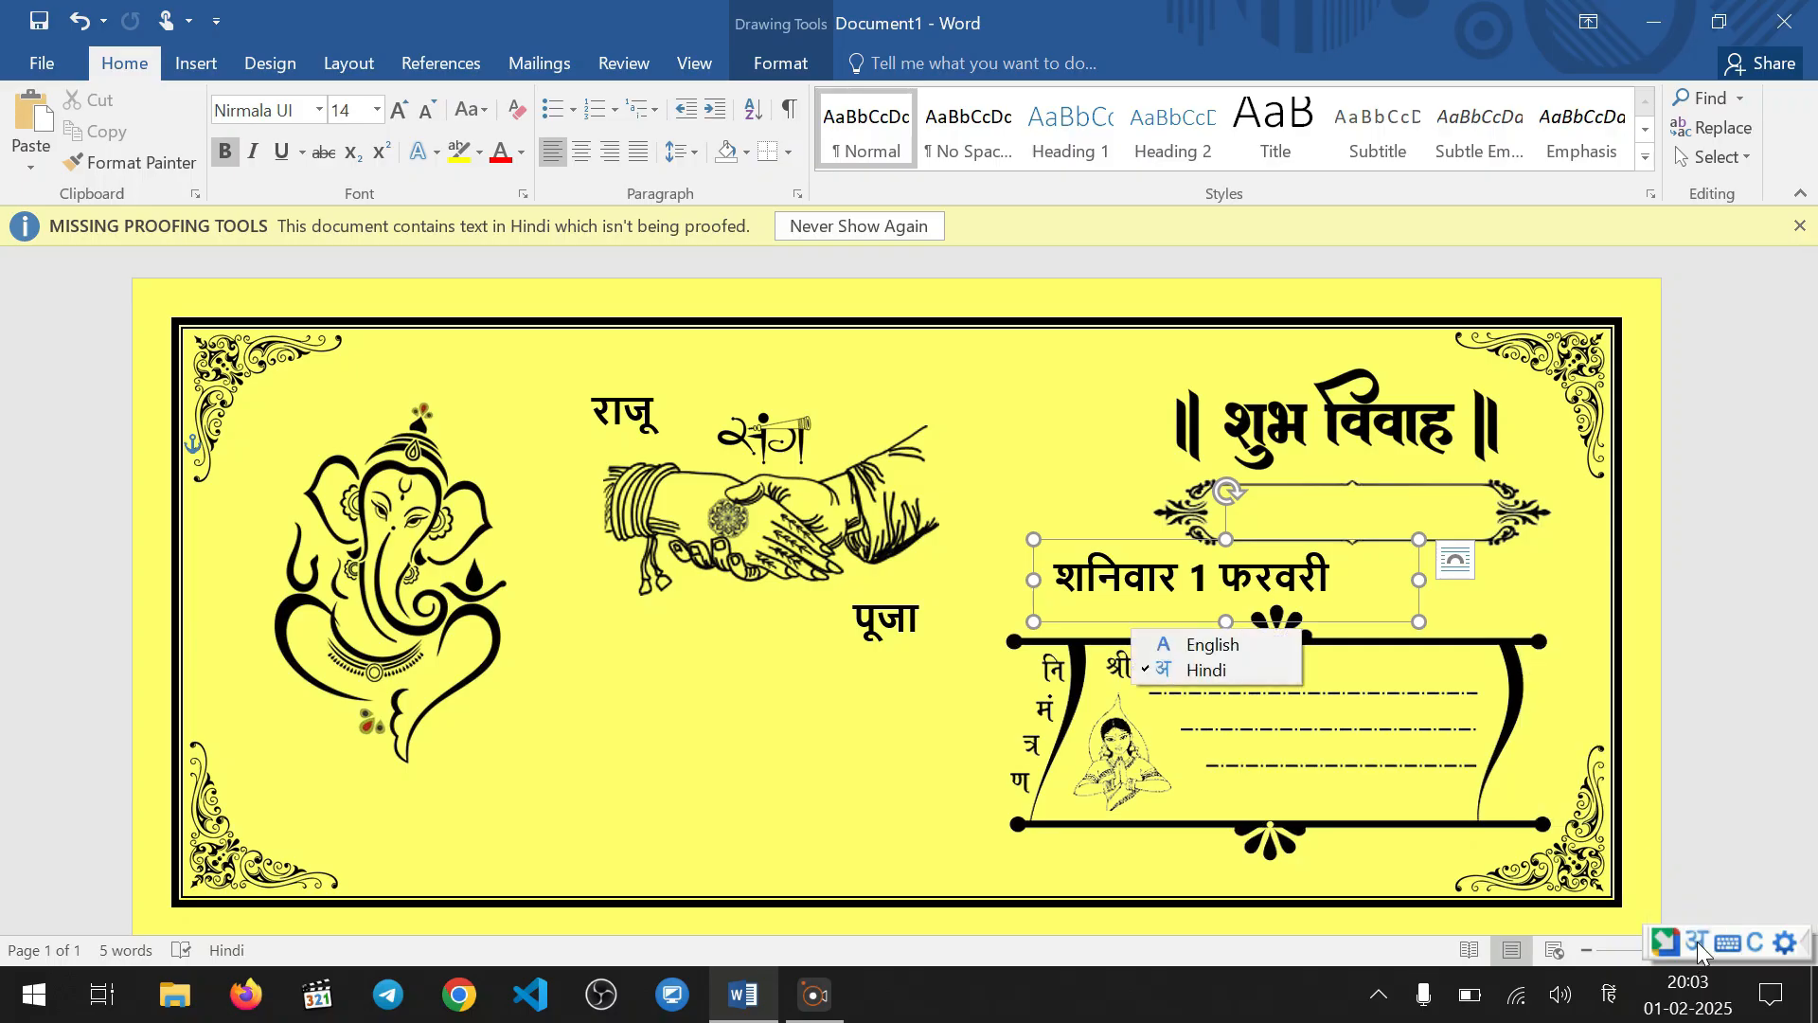
pyautogui.click(1240, 642)
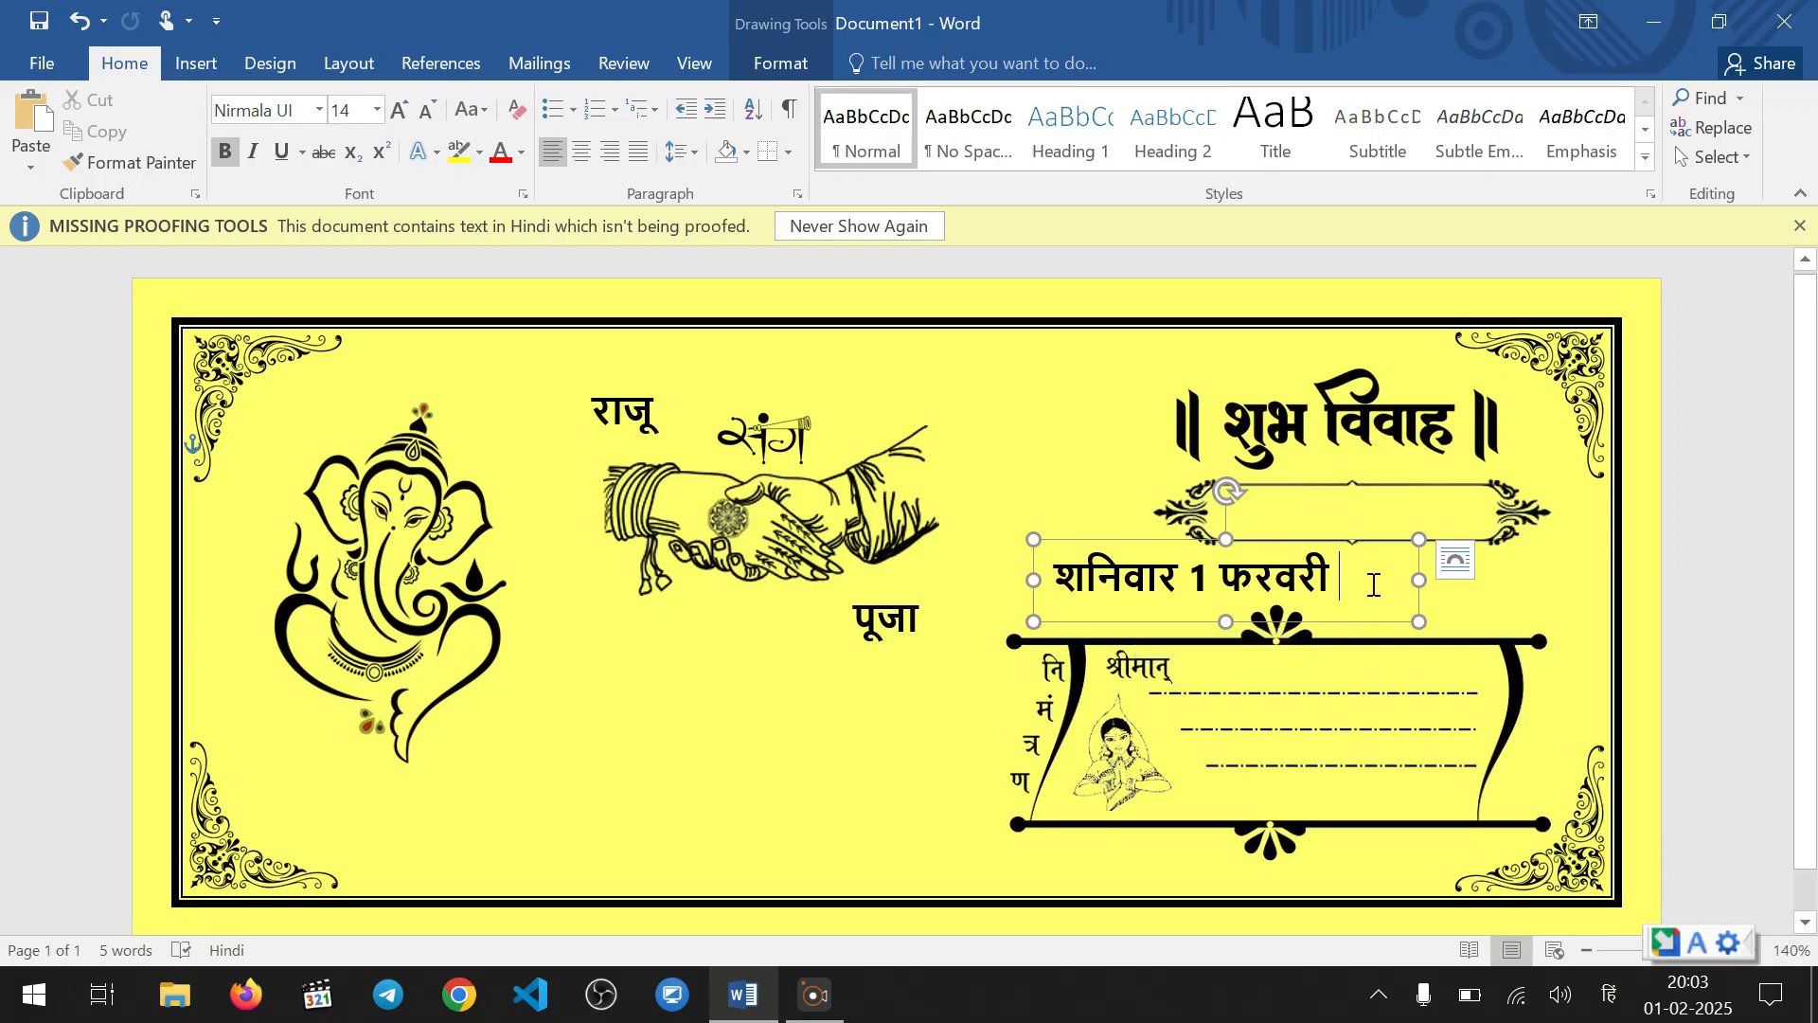
pyautogui.write('2025')
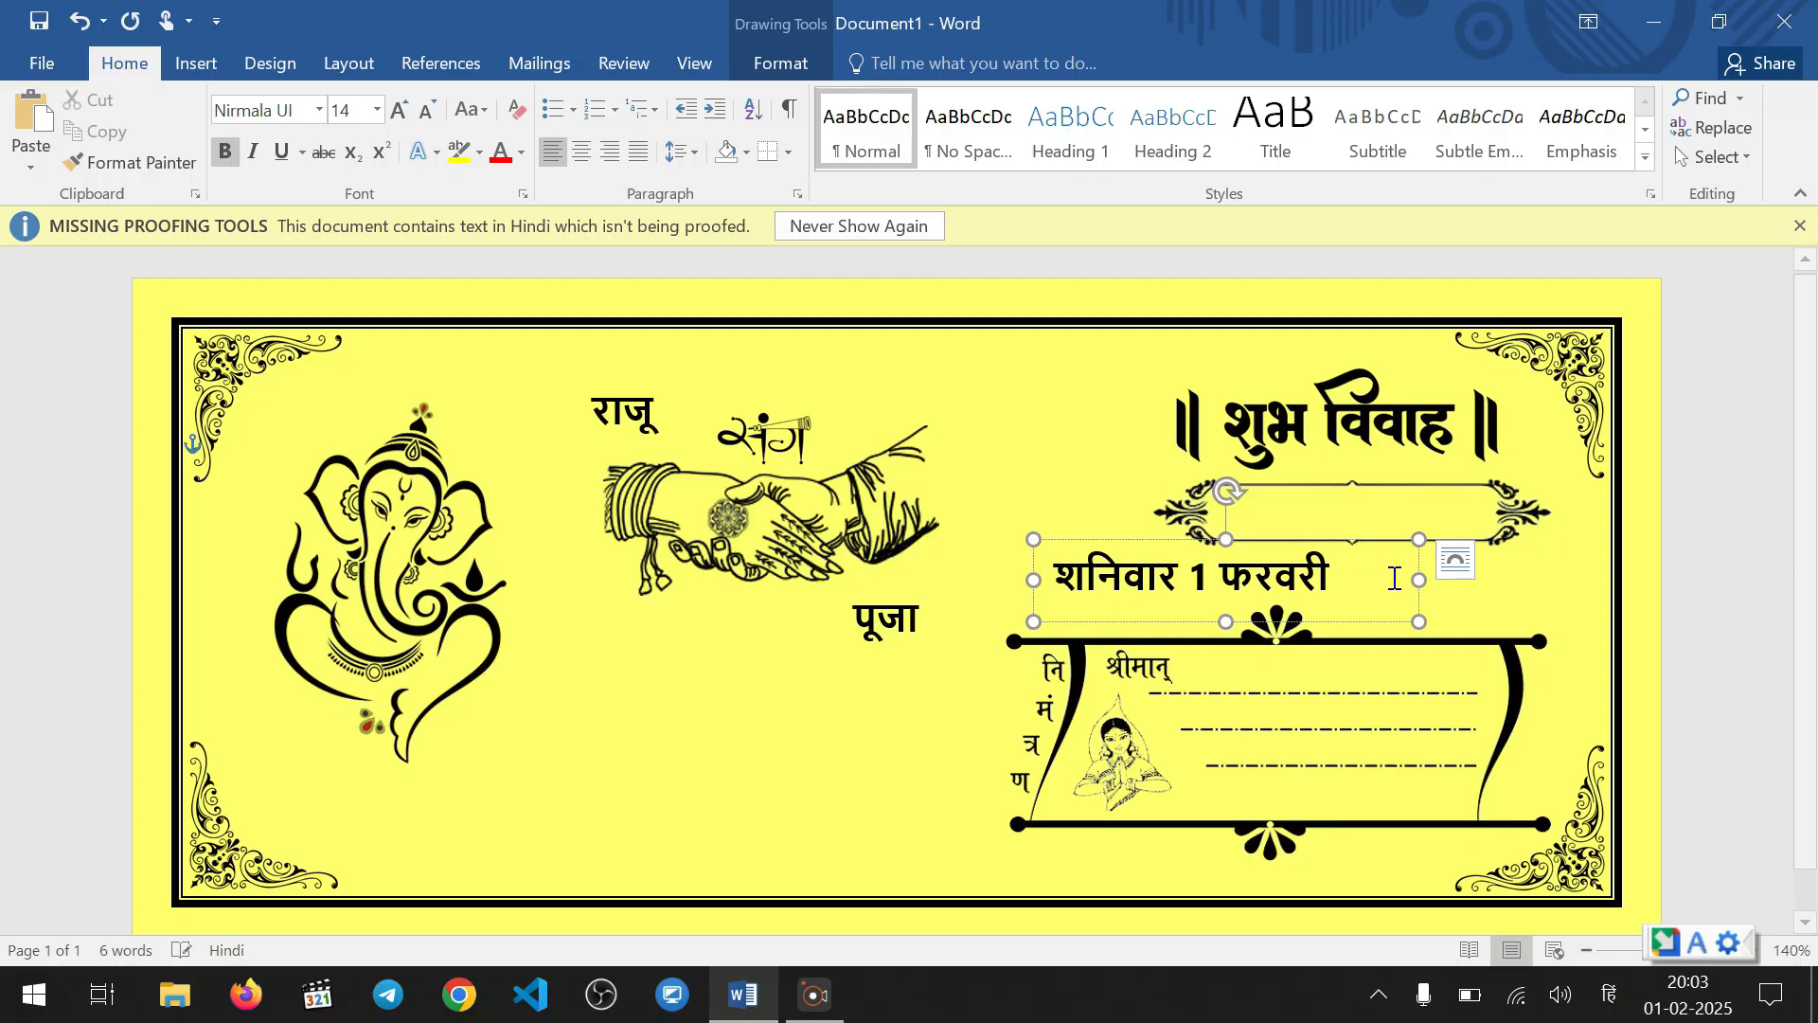
# Reduce the full date line to 12 pt and tighten its text box around it
pyautogui.moveTo(1419, 579); pyautogui.dragTo(1075, 569)
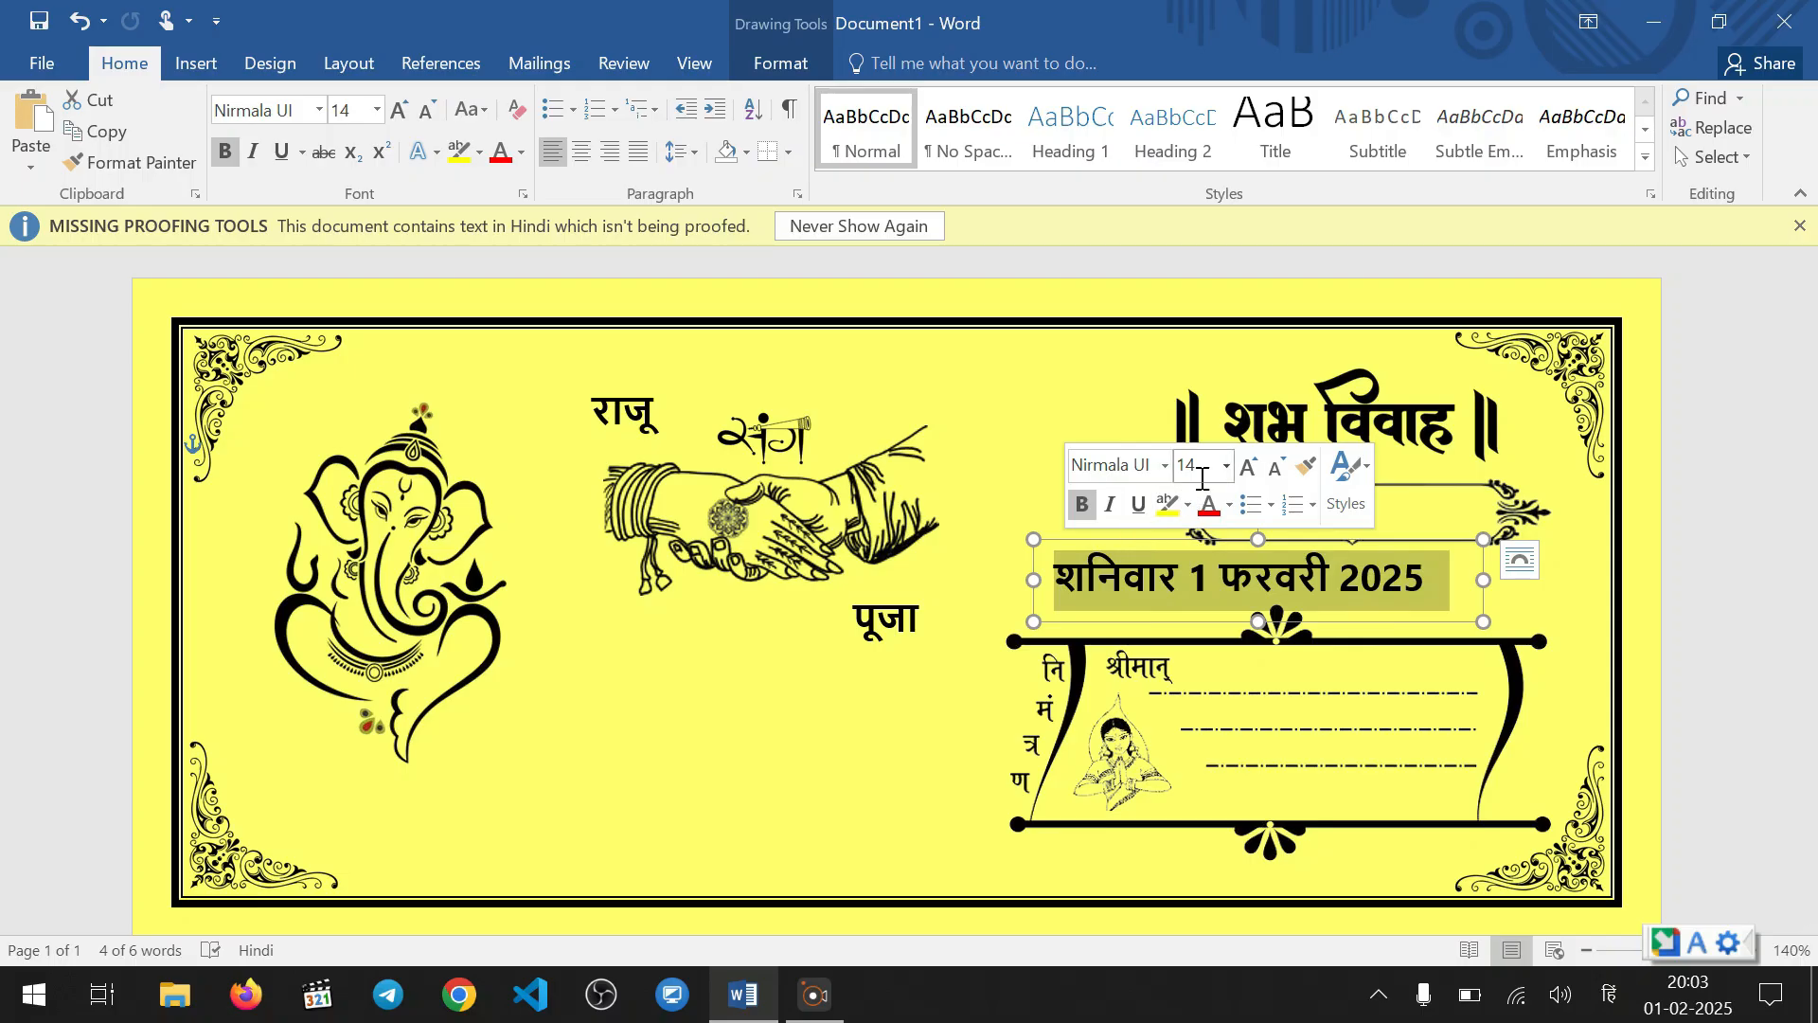
pyautogui.click(1274, 464)
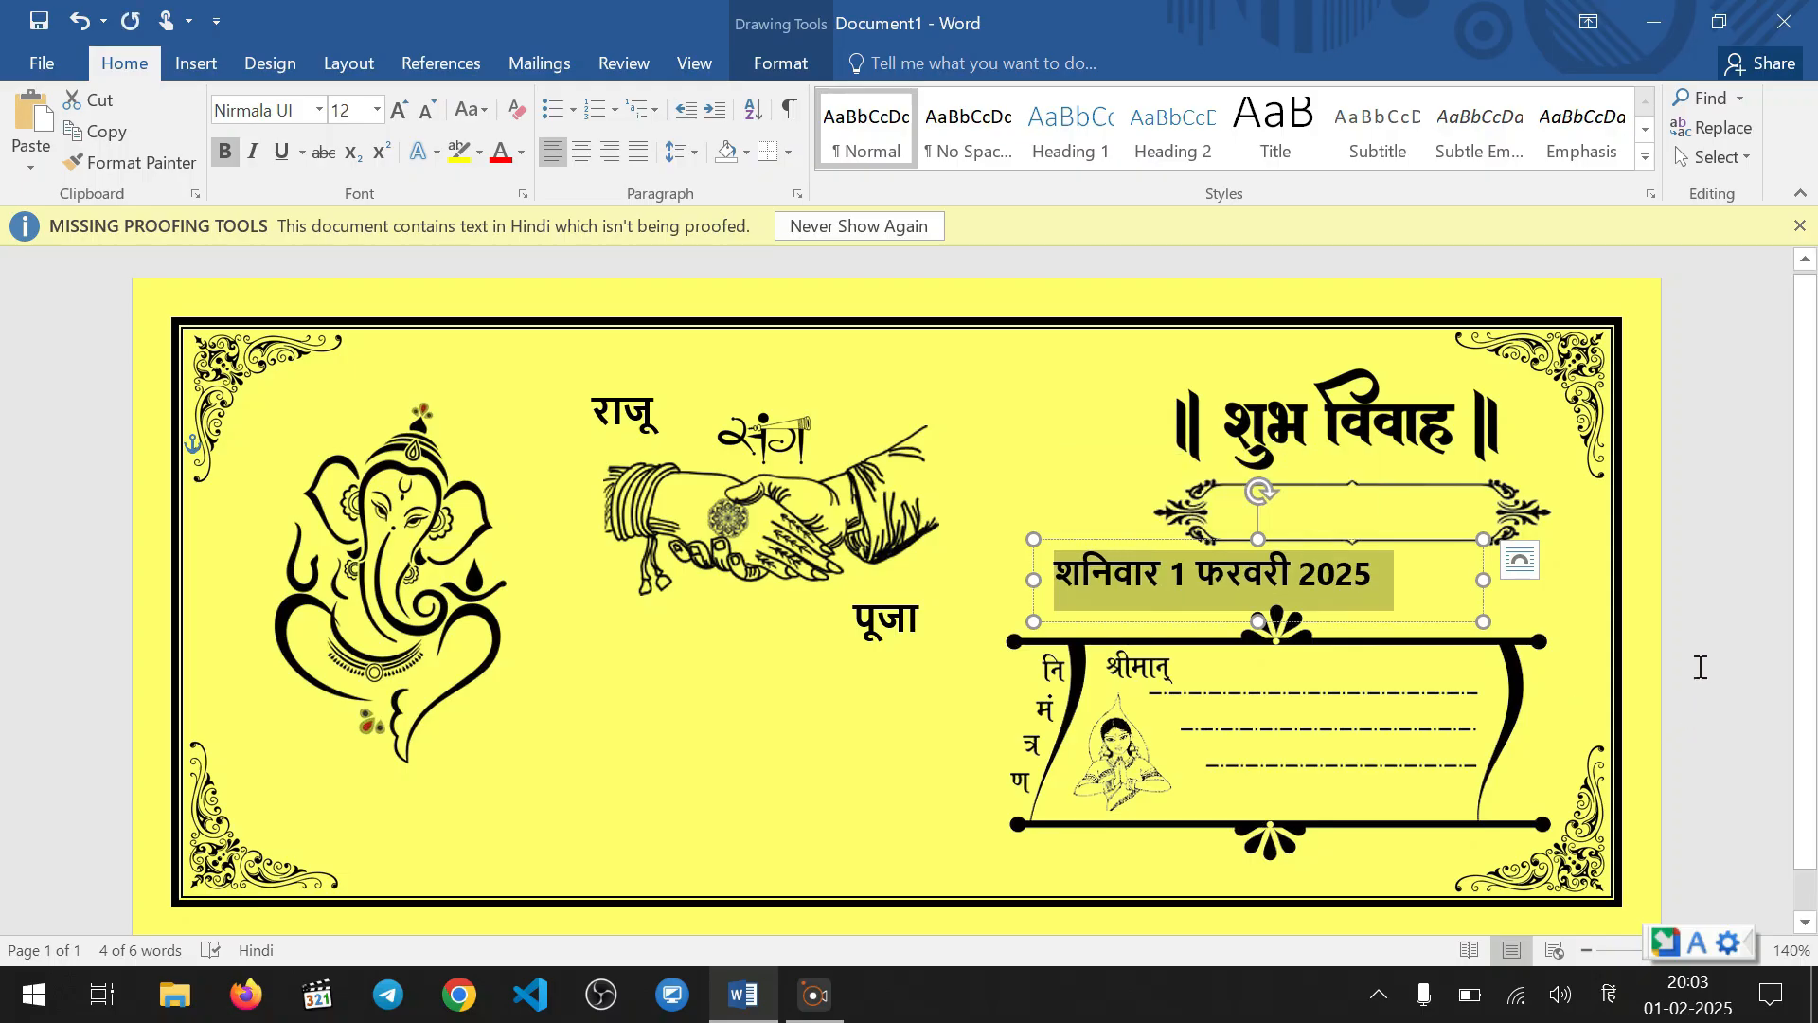
pyautogui.moveTo(1483, 621); pyautogui.dragTo(1397, 597)
pyautogui.moveTo(1293, 549); pyautogui.dragTo(1436, 490)
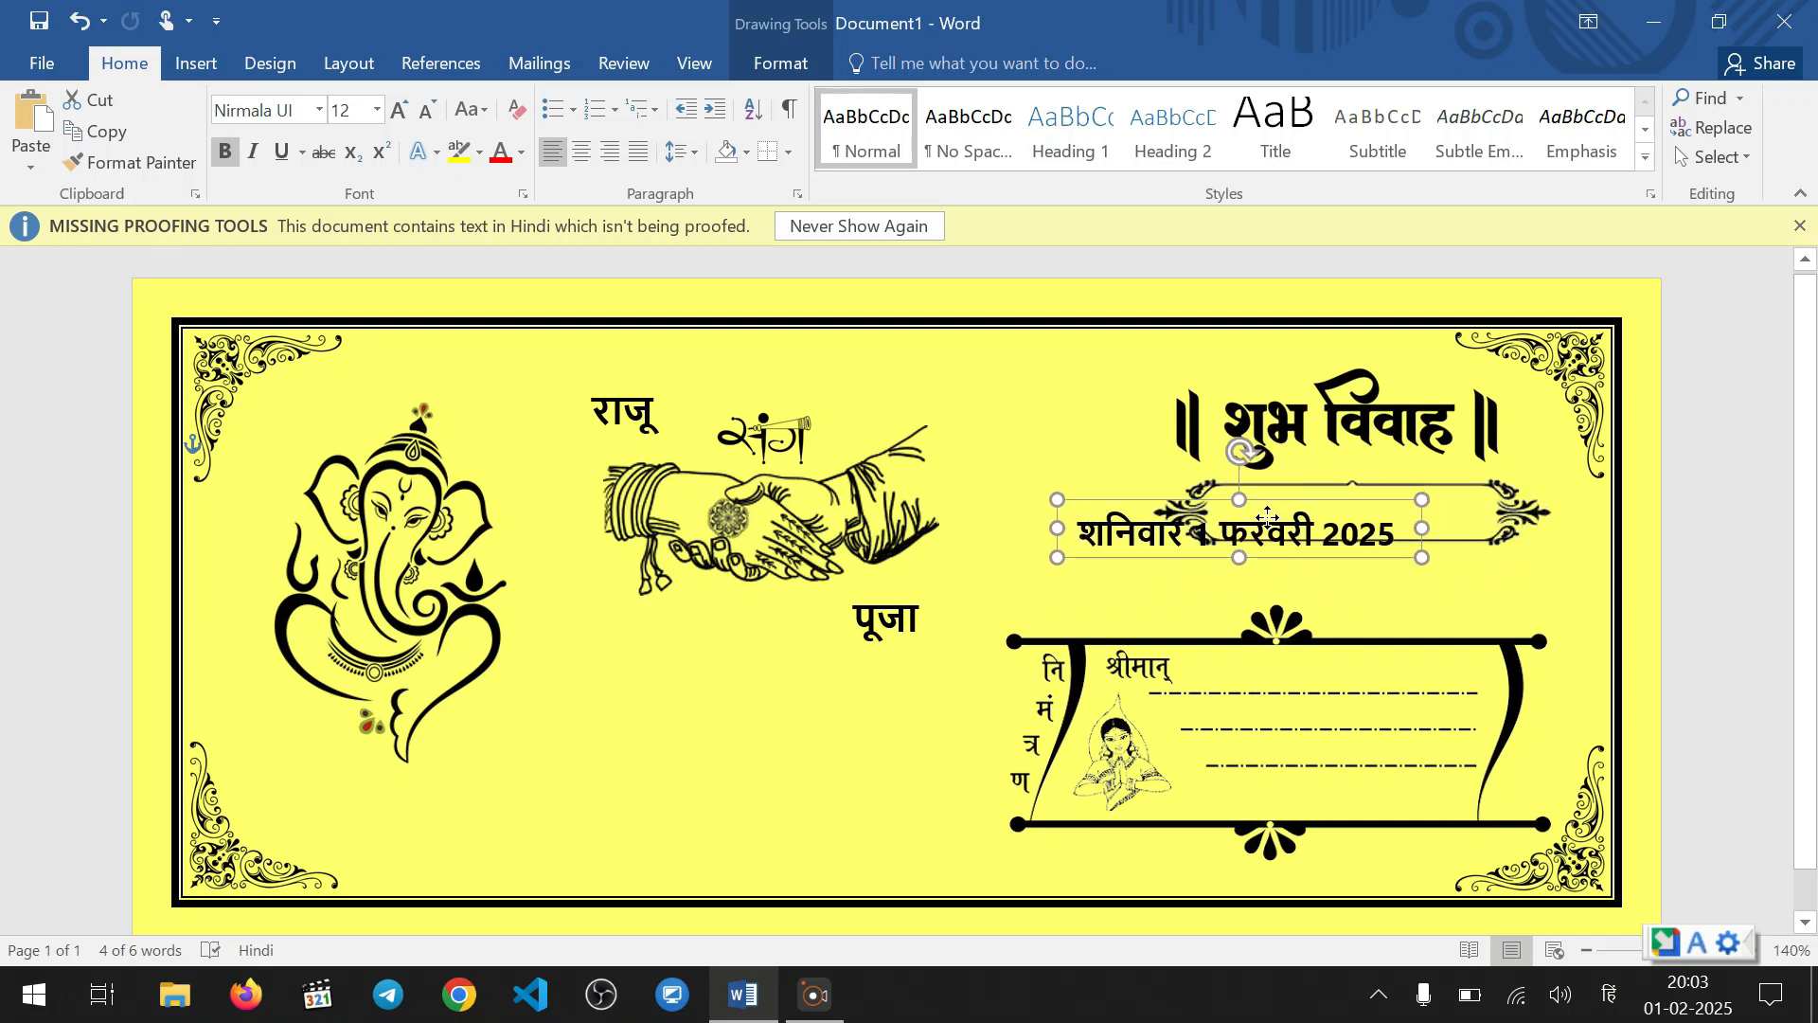
# Stretch the ornamental frame slightly wider on both sides
pyautogui.click(1362, 516)
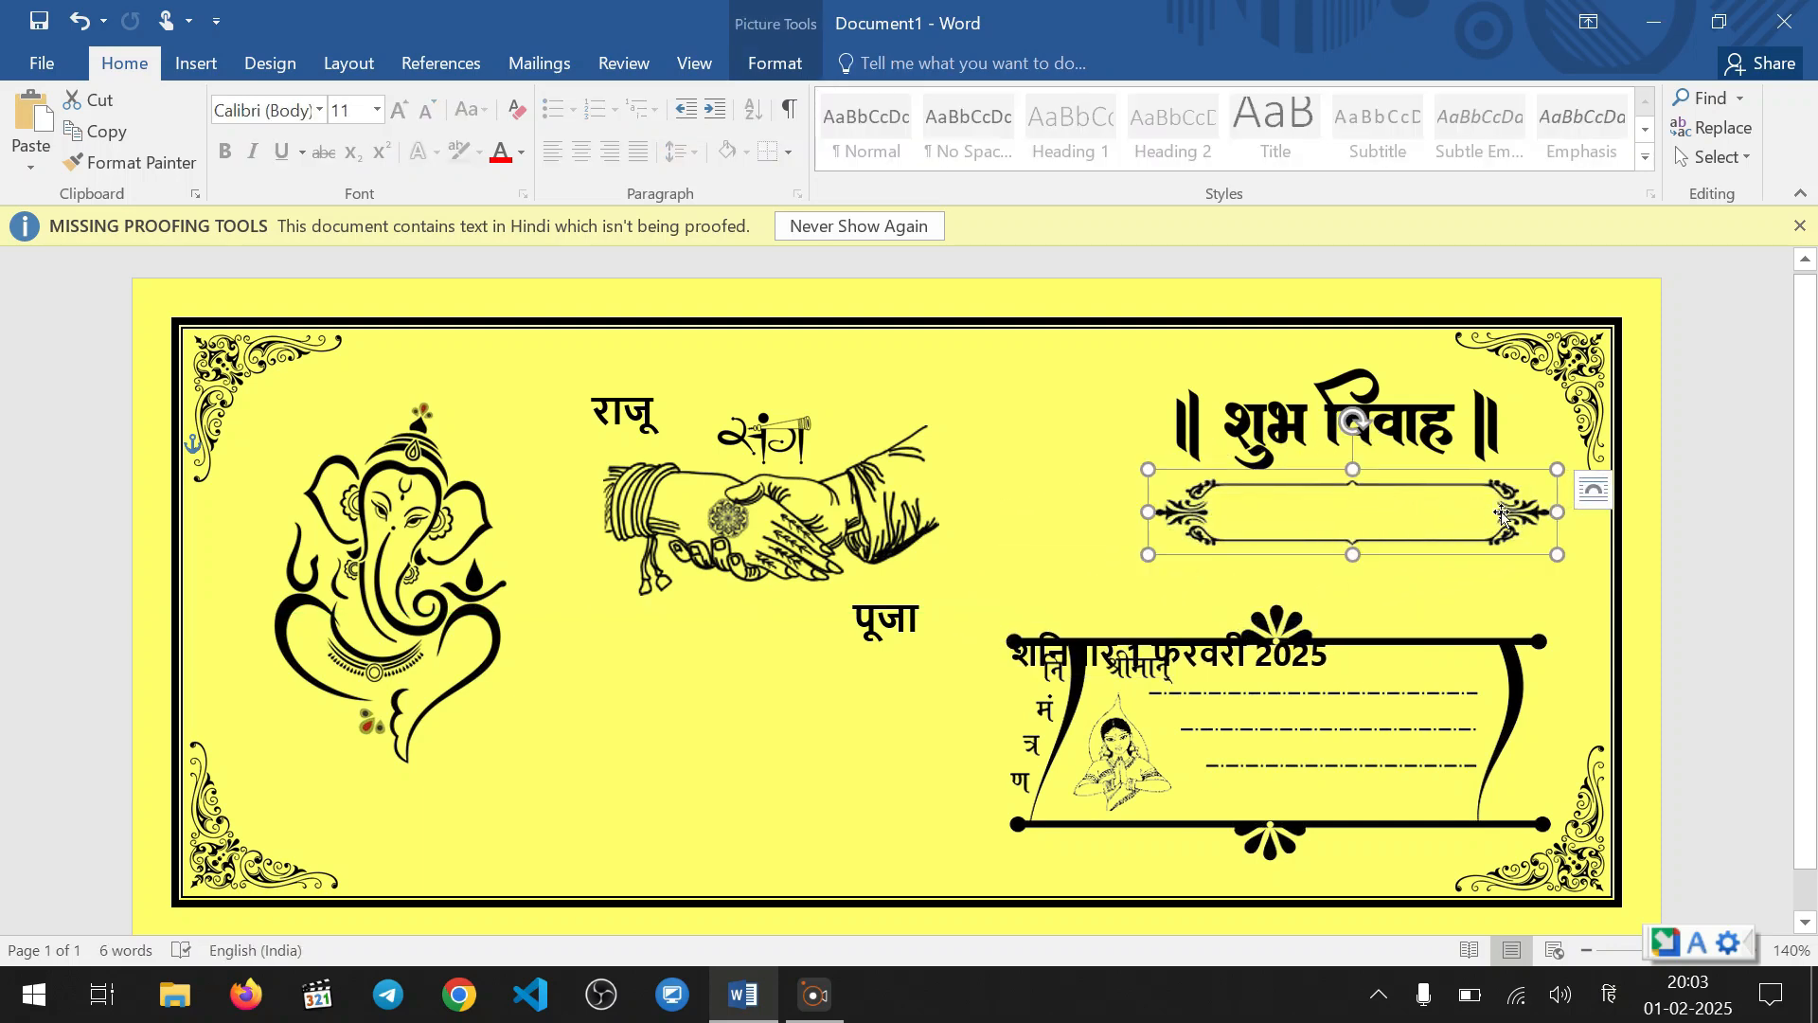
pyautogui.moveTo(1147, 511); pyautogui.dragTo(1139, 511)
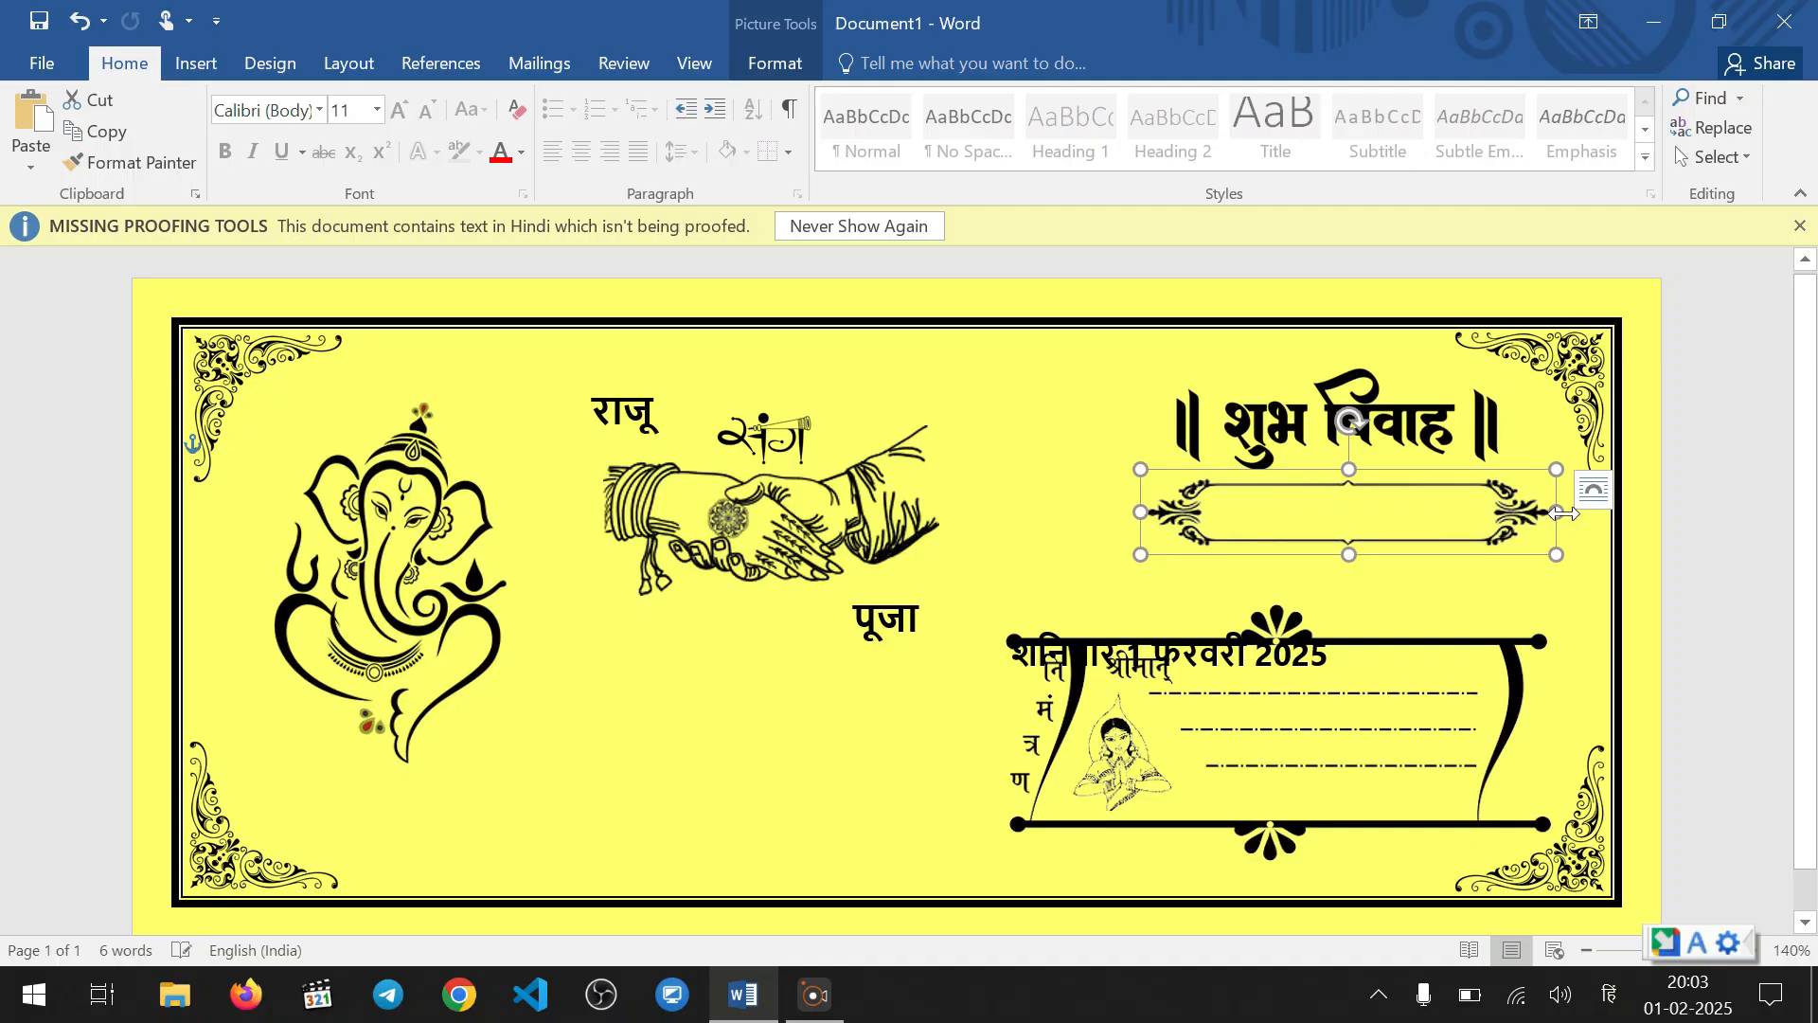
pyautogui.moveTo(1562, 511); pyautogui.dragTo(1569, 511)
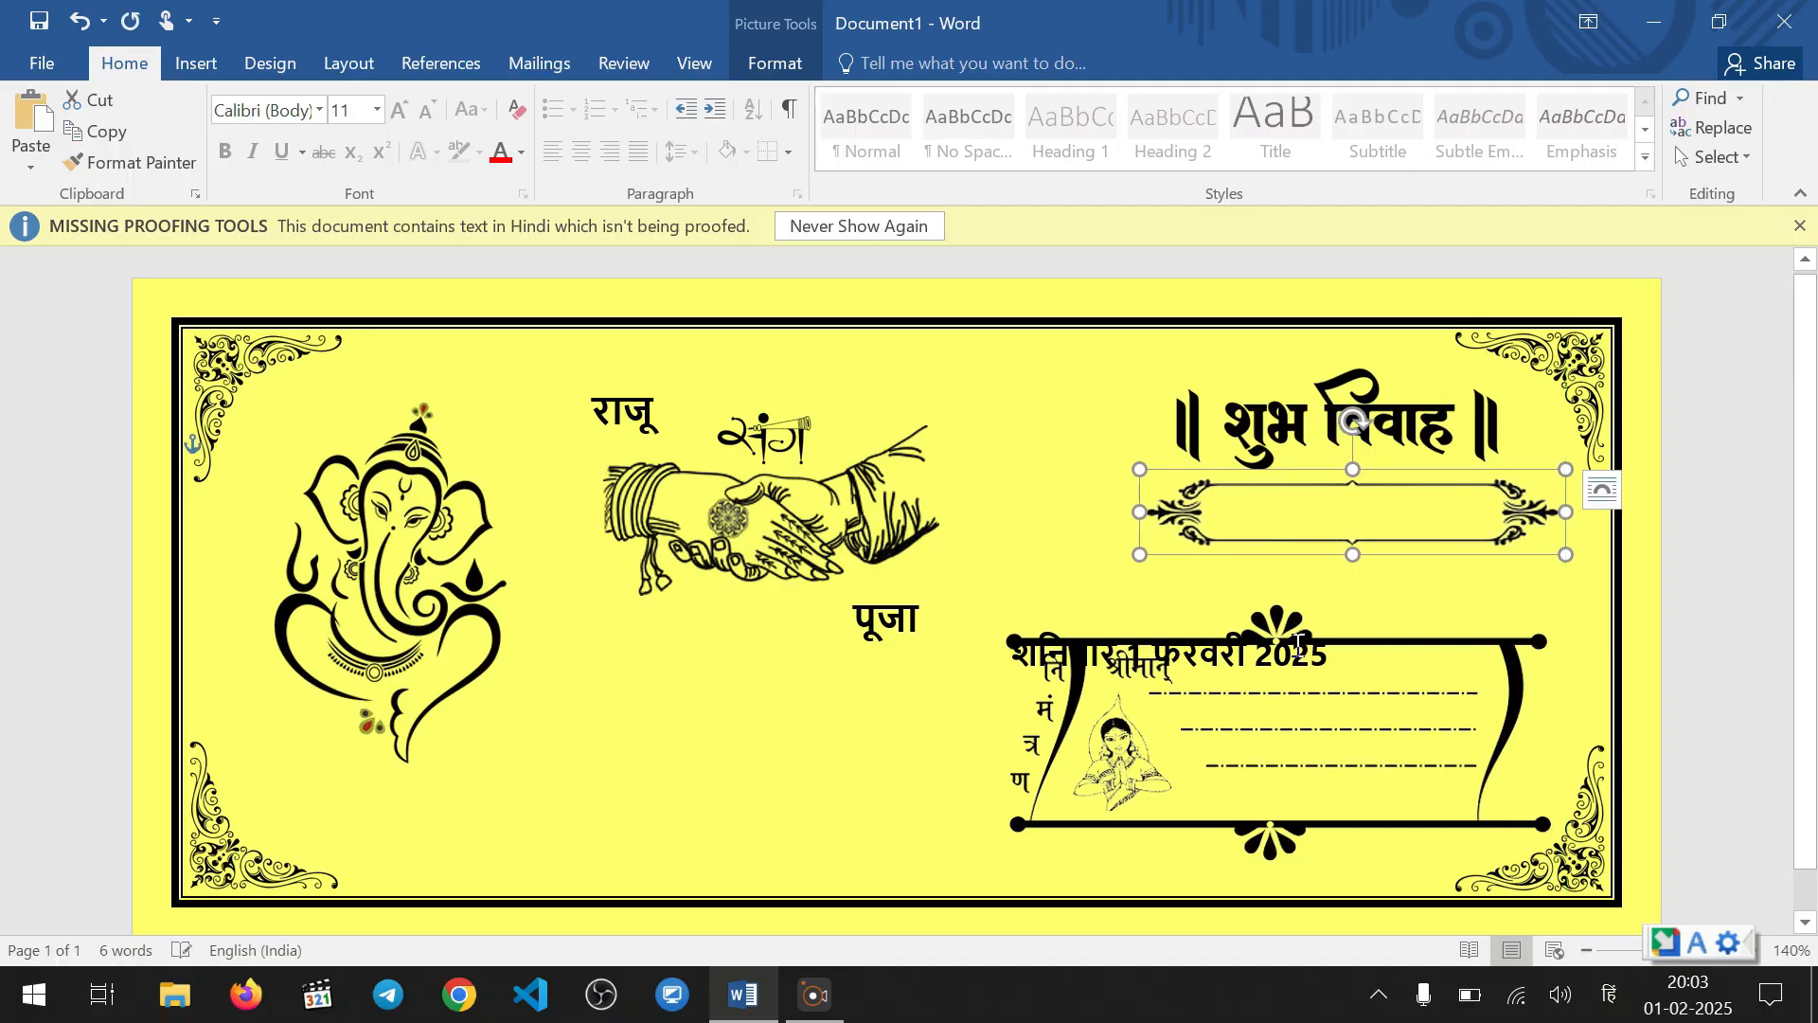
# Move the date box into the ornamental frame, enlarge the box slightly and reduce the date text to 10 pt
pyautogui.click(1232, 648)
pyautogui.moveTo(1217, 621); pyautogui.dragTo(1409, 485)
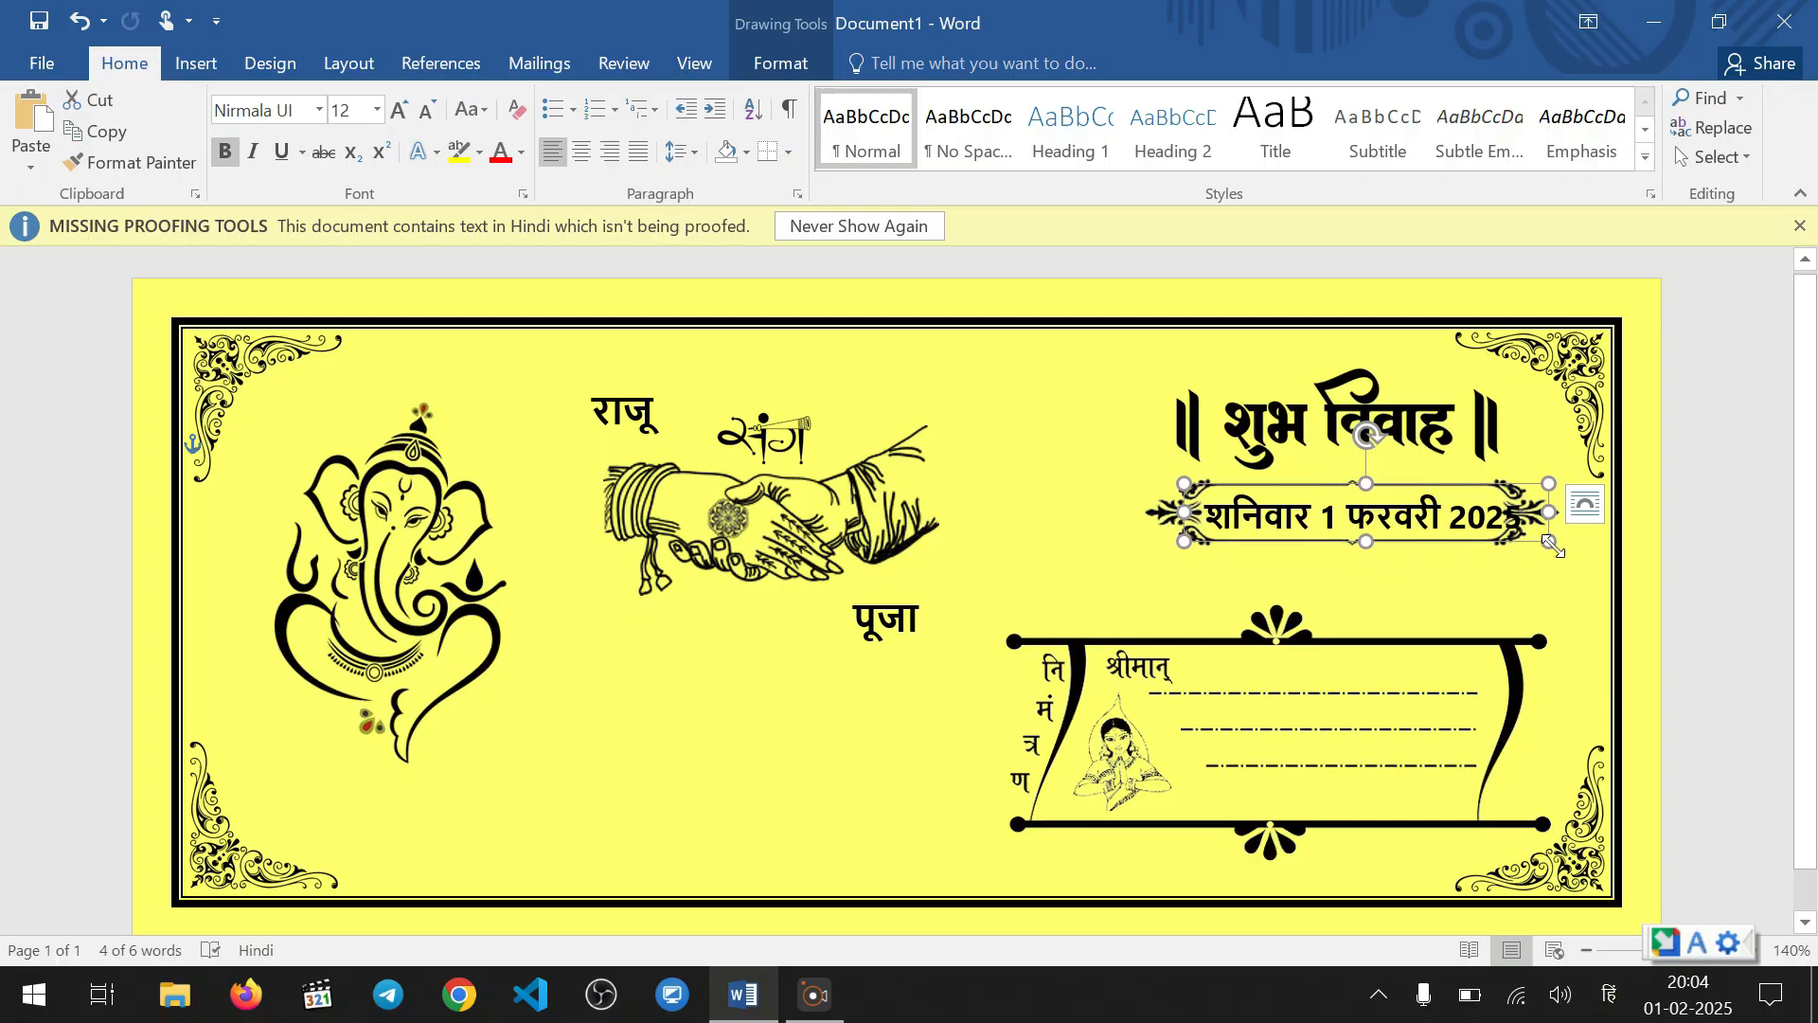
pyautogui.moveTo(1550, 543); pyautogui.dragTo(1196, 519)
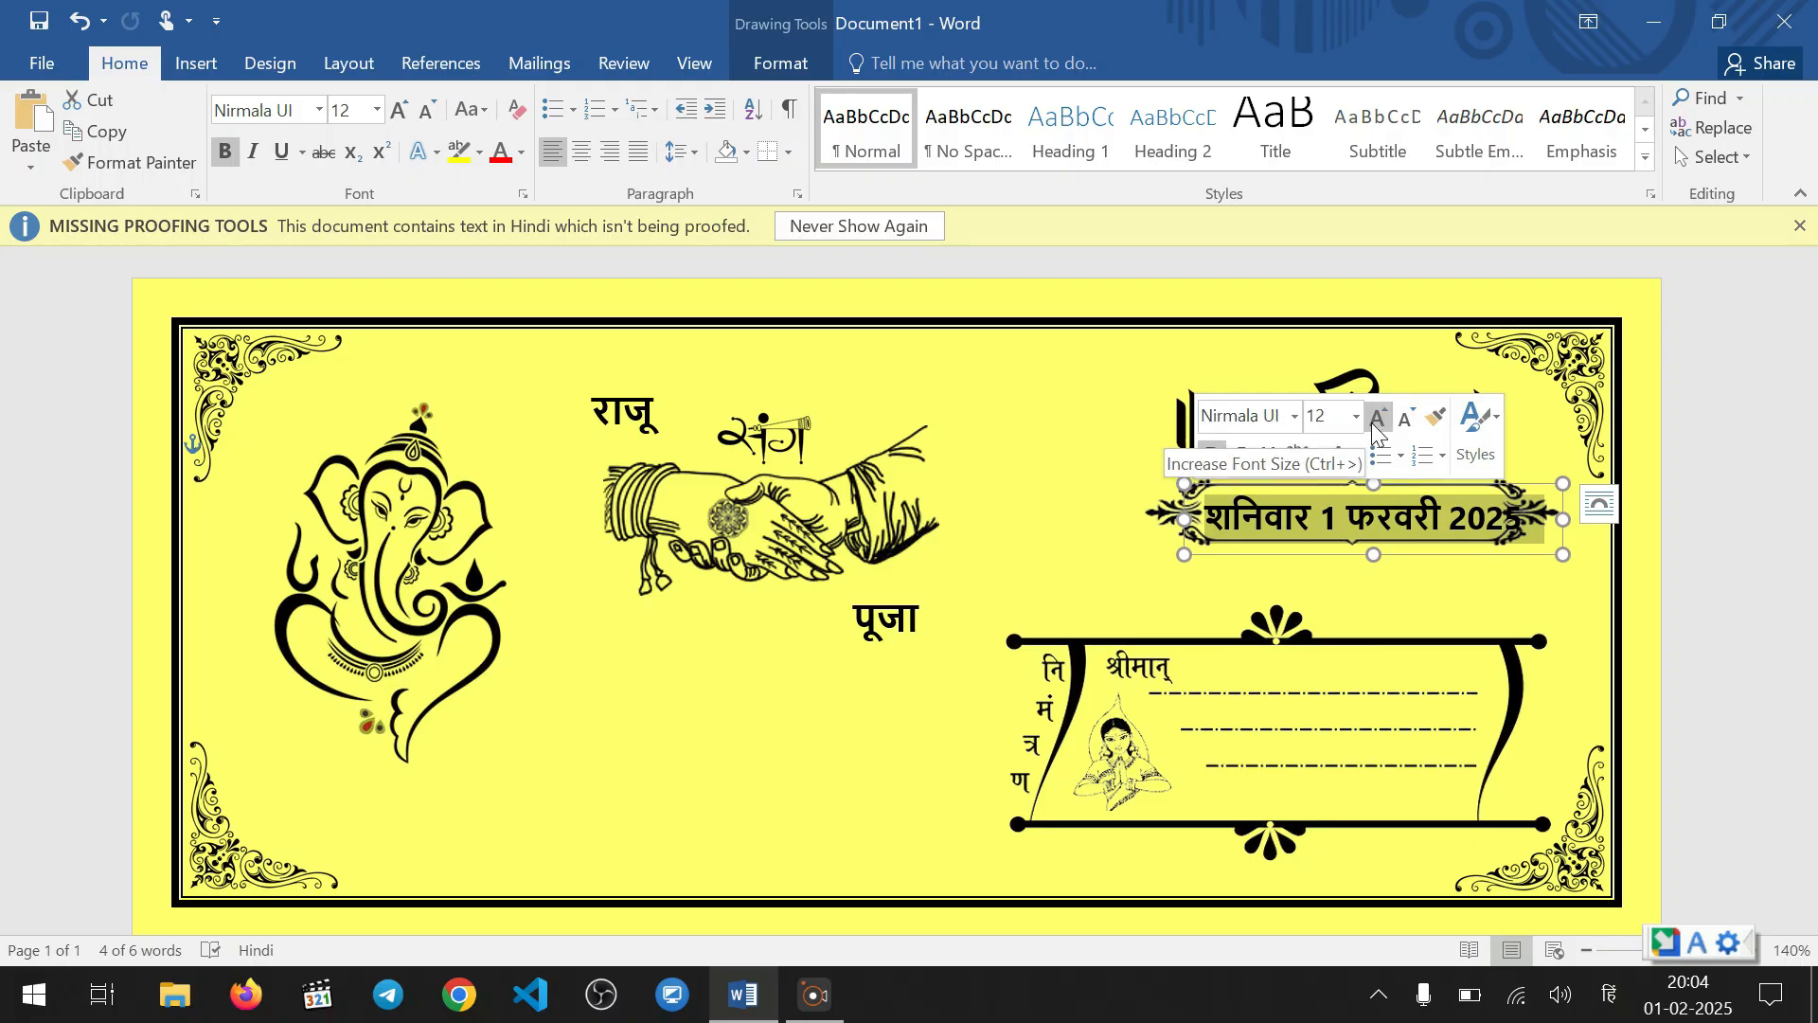
pyautogui.click(1406, 420)
pyautogui.click(1405, 419)
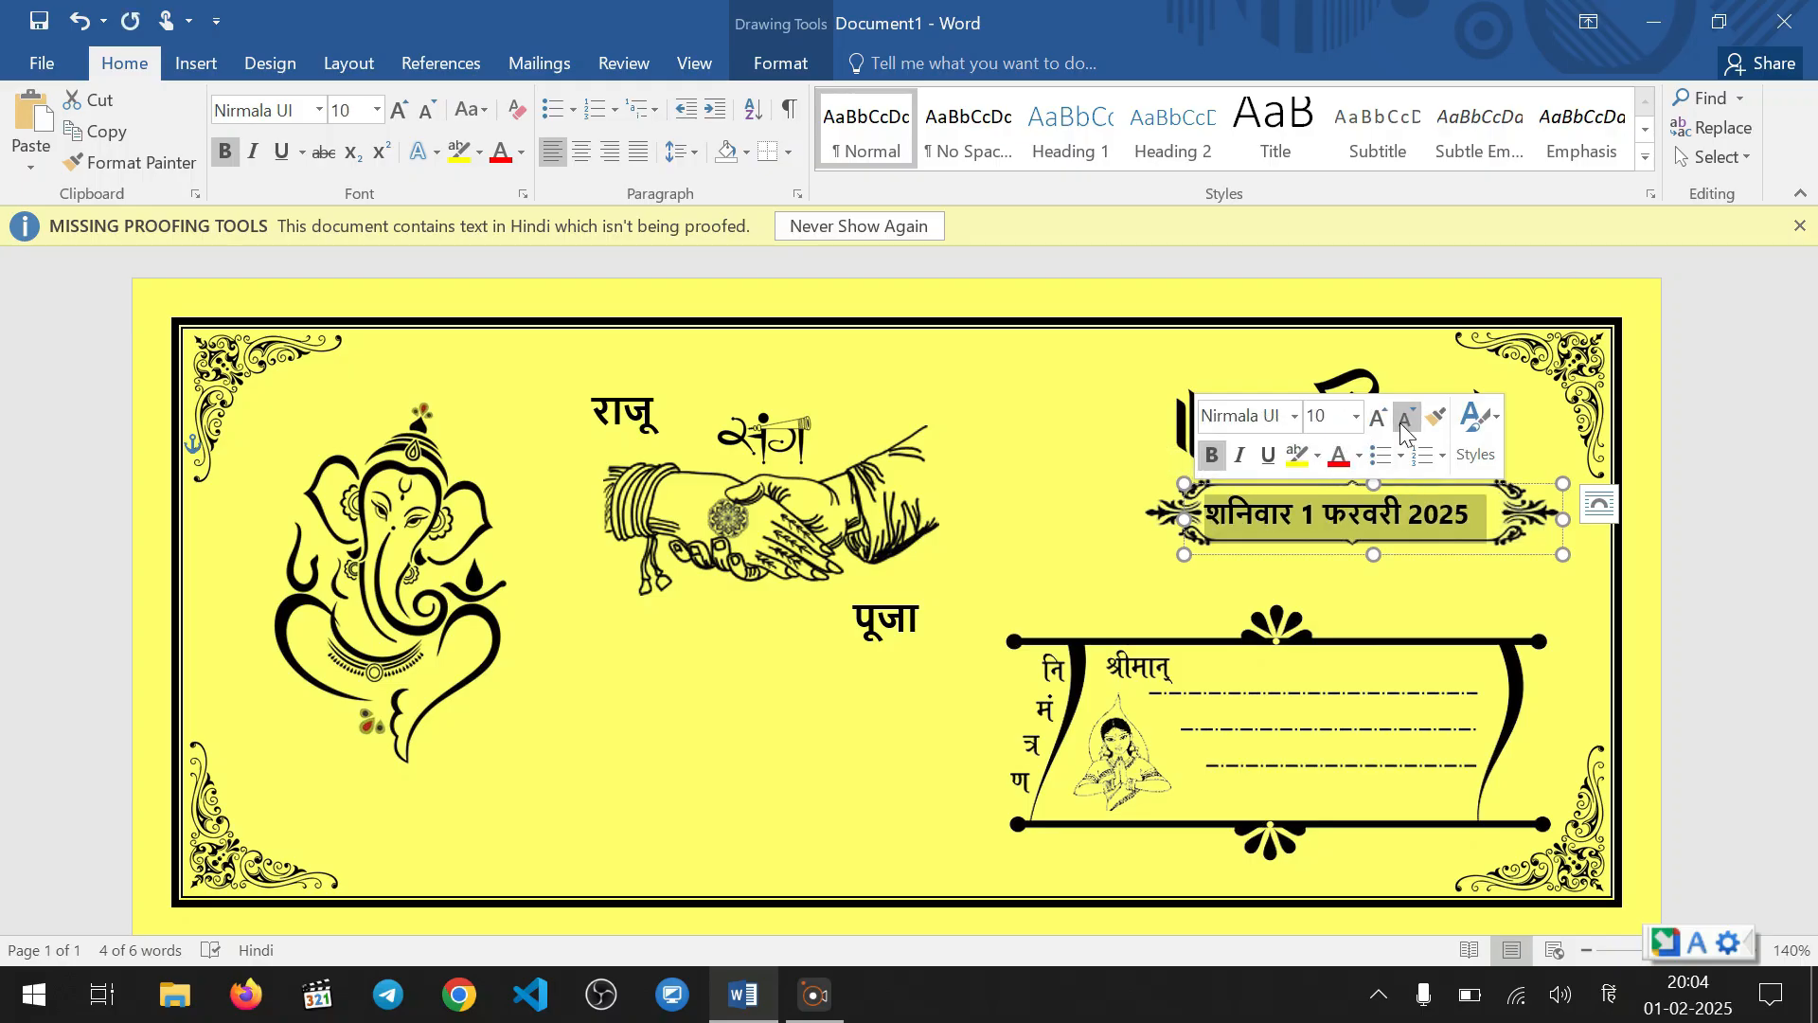
# Nudge the date slightly right so it sits centred inside the ornamental frame
pyautogui.click(1326, 516)
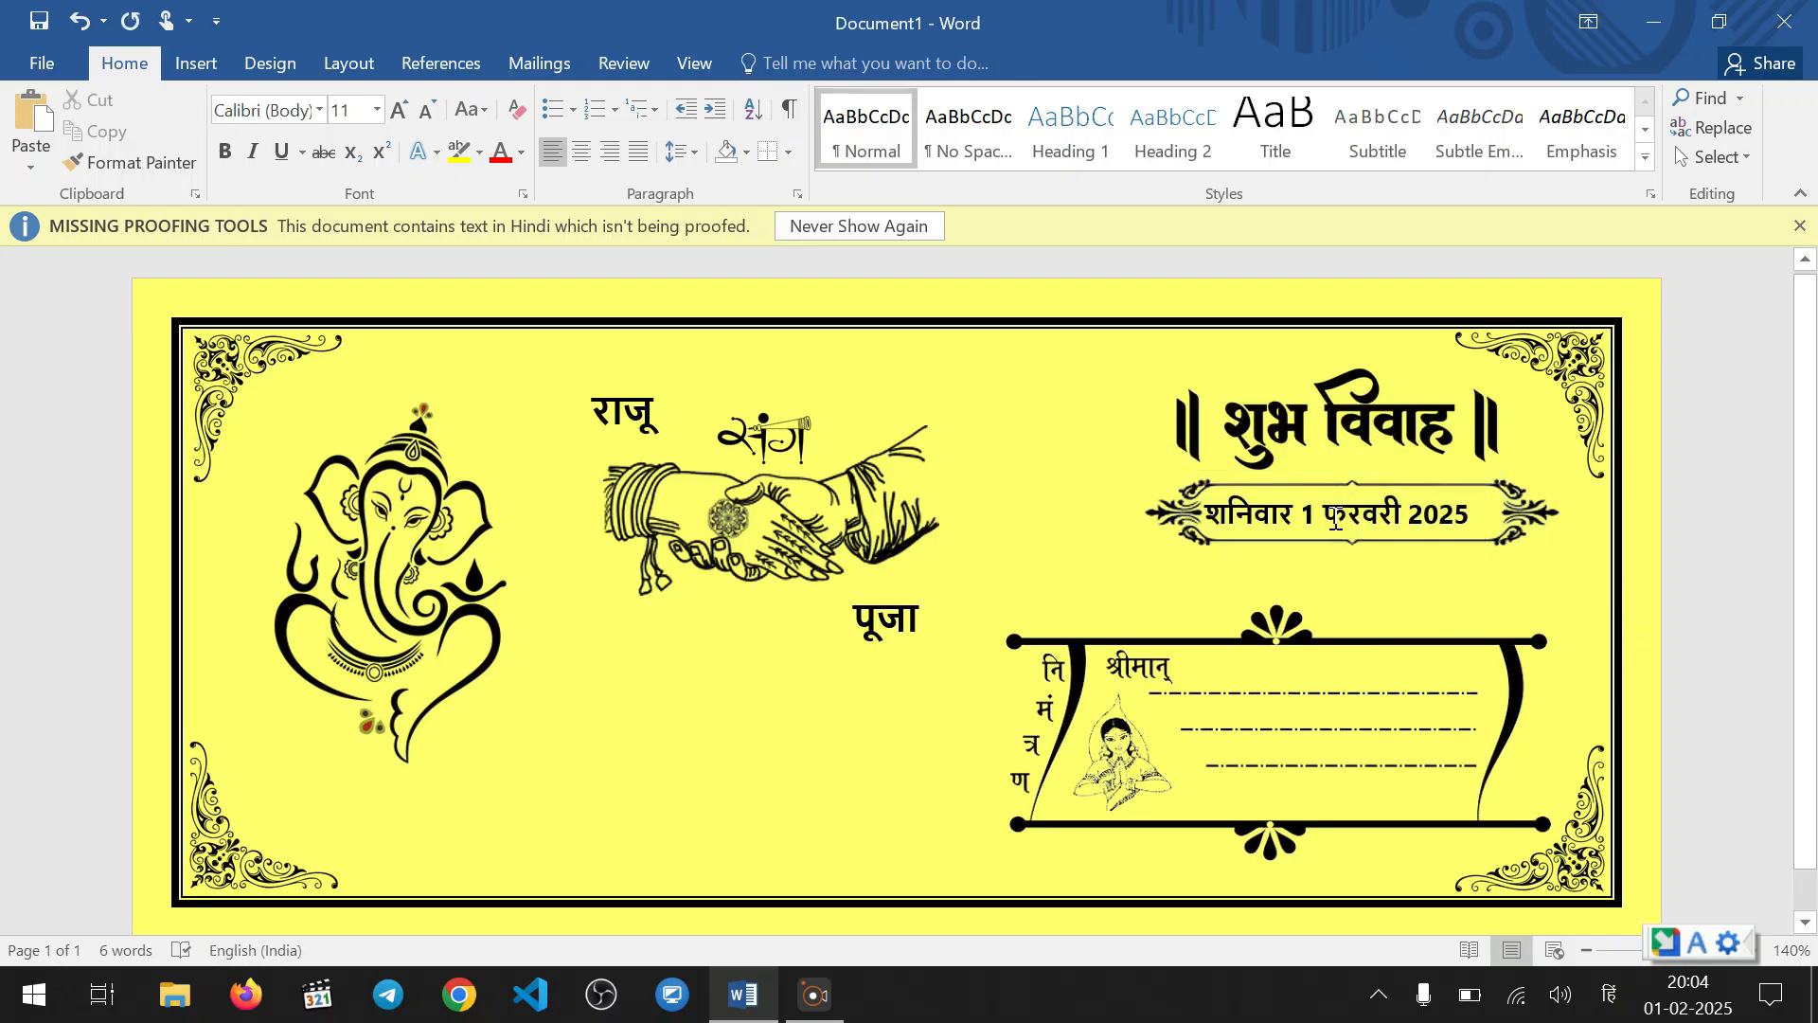
pyautogui.moveTo(1350, 489); pyautogui.dragTo(1371, 489)
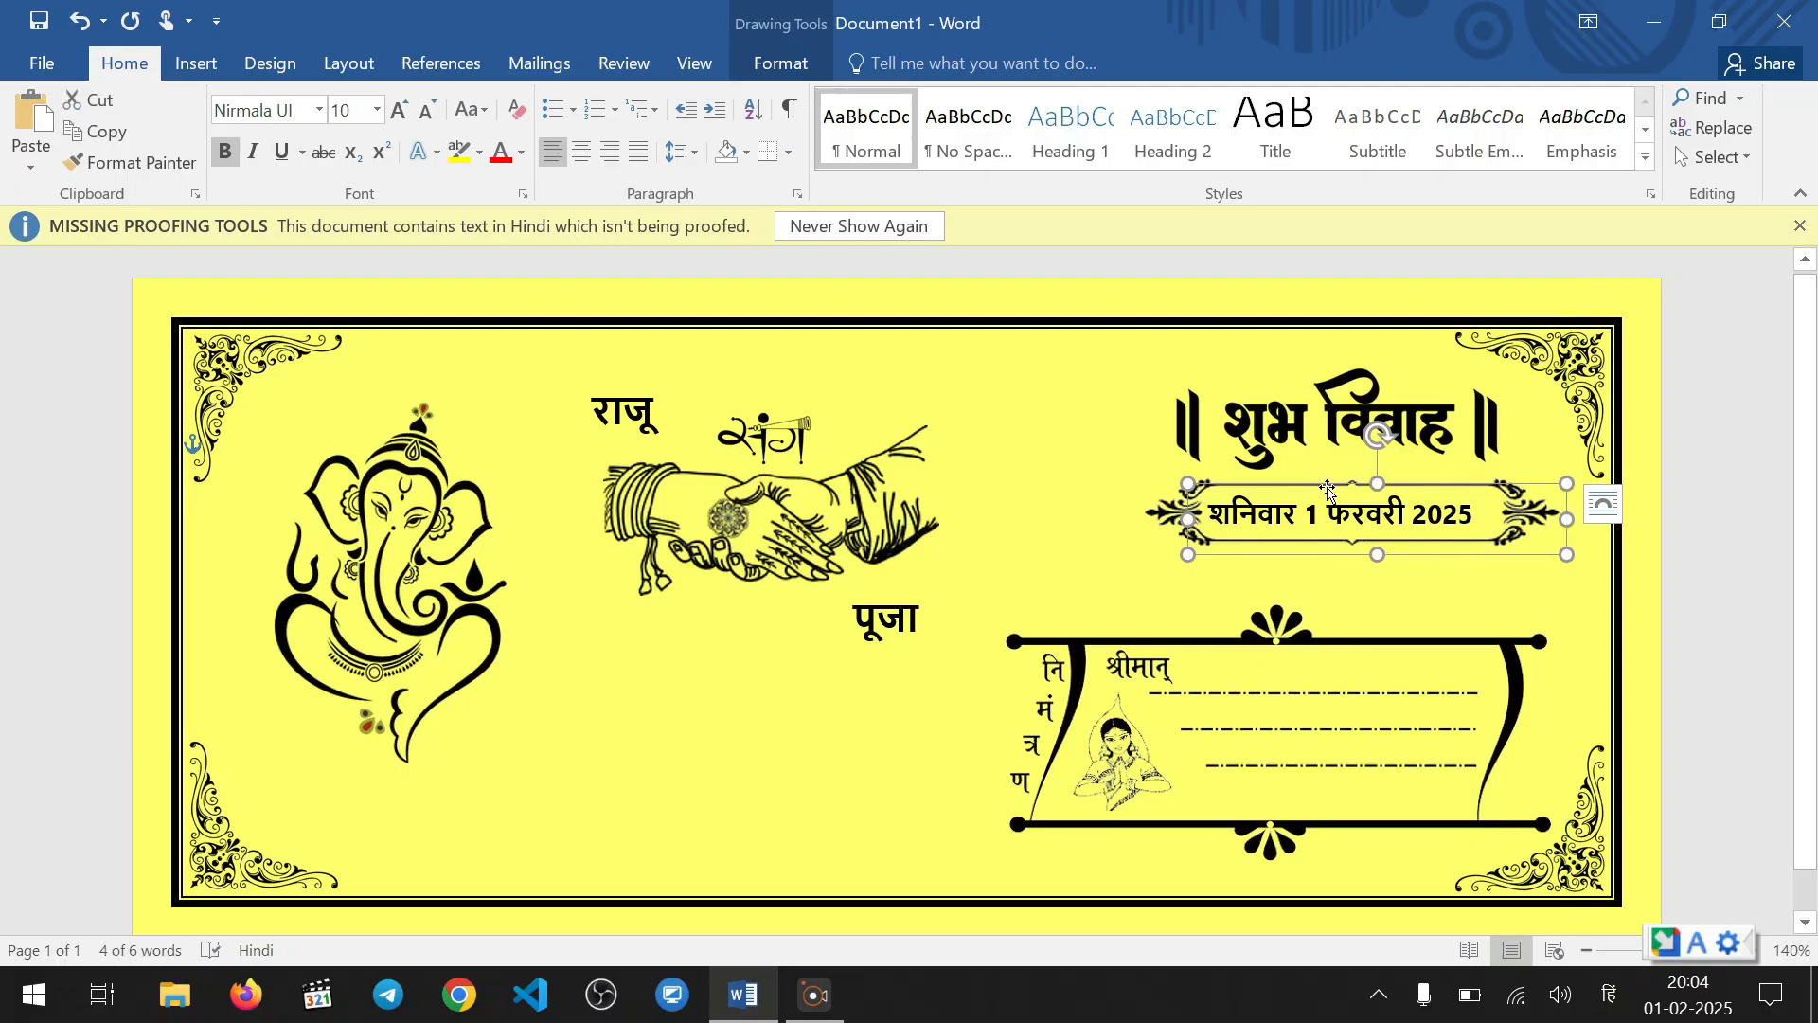
pyautogui.click(1415, 521)
pyautogui.click(1259, 559)
pyautogui.click(1271, 512)
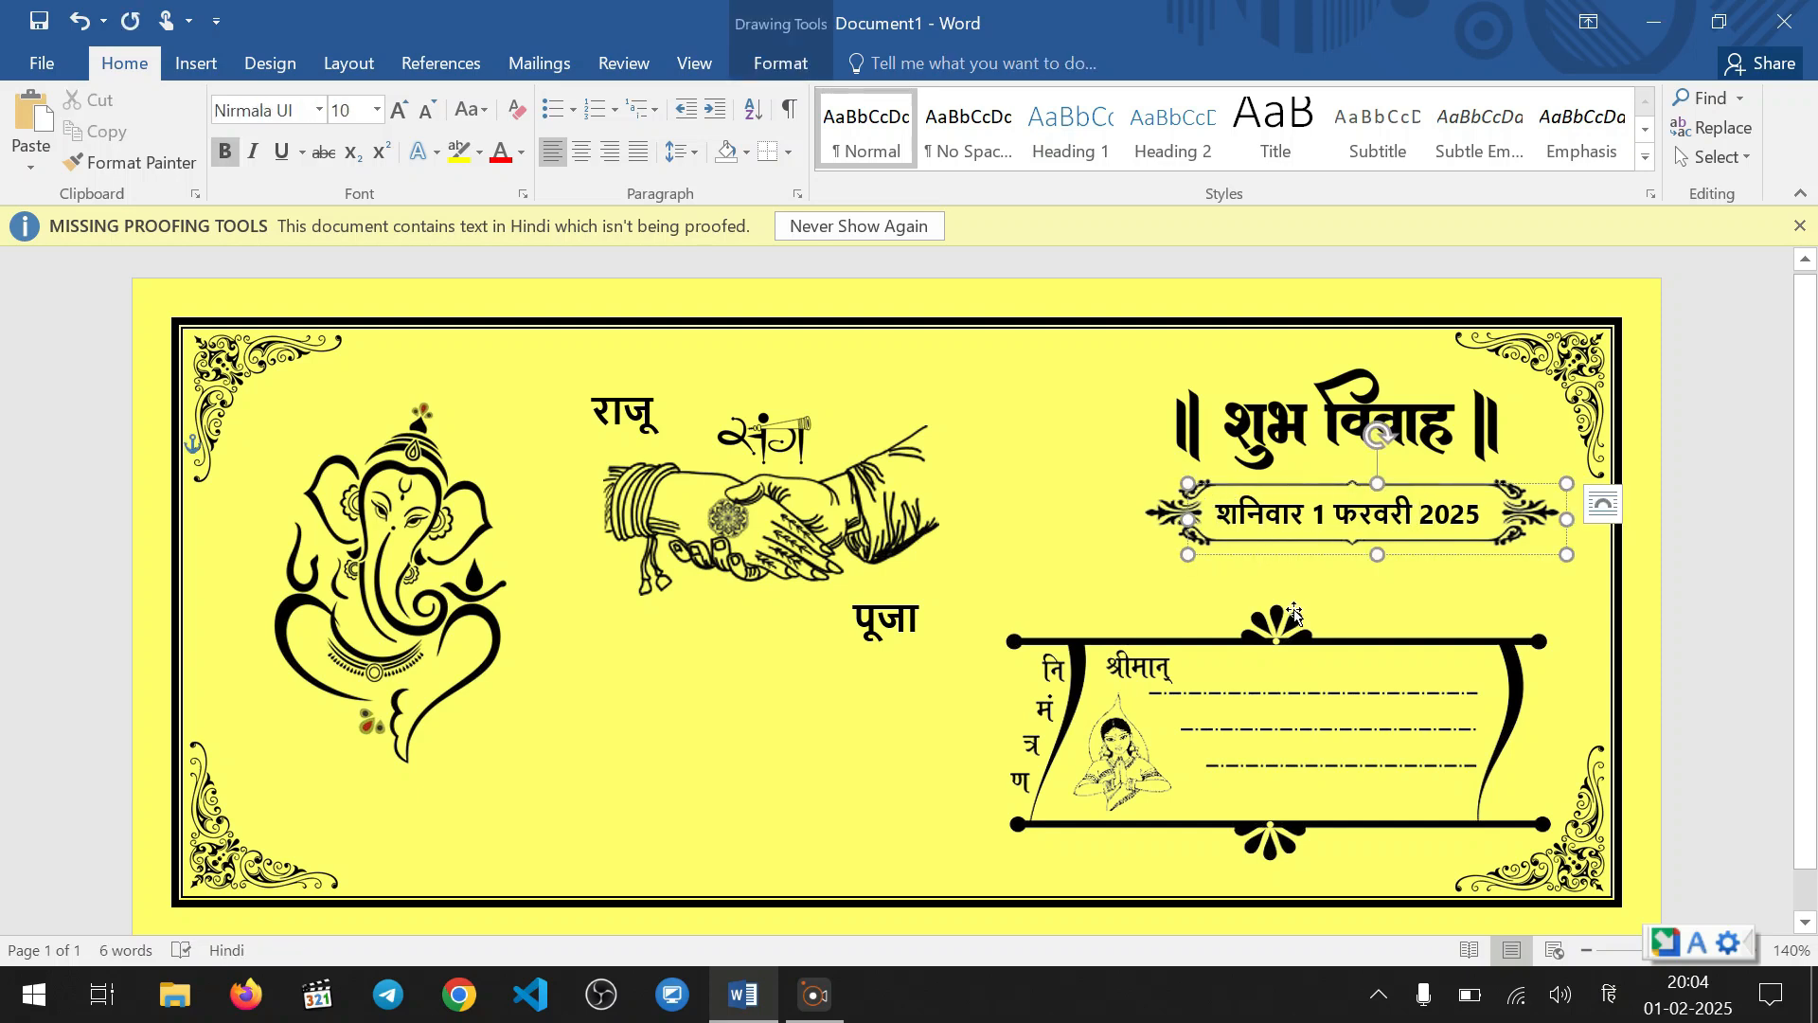
pyautogui.click(1043, 534)
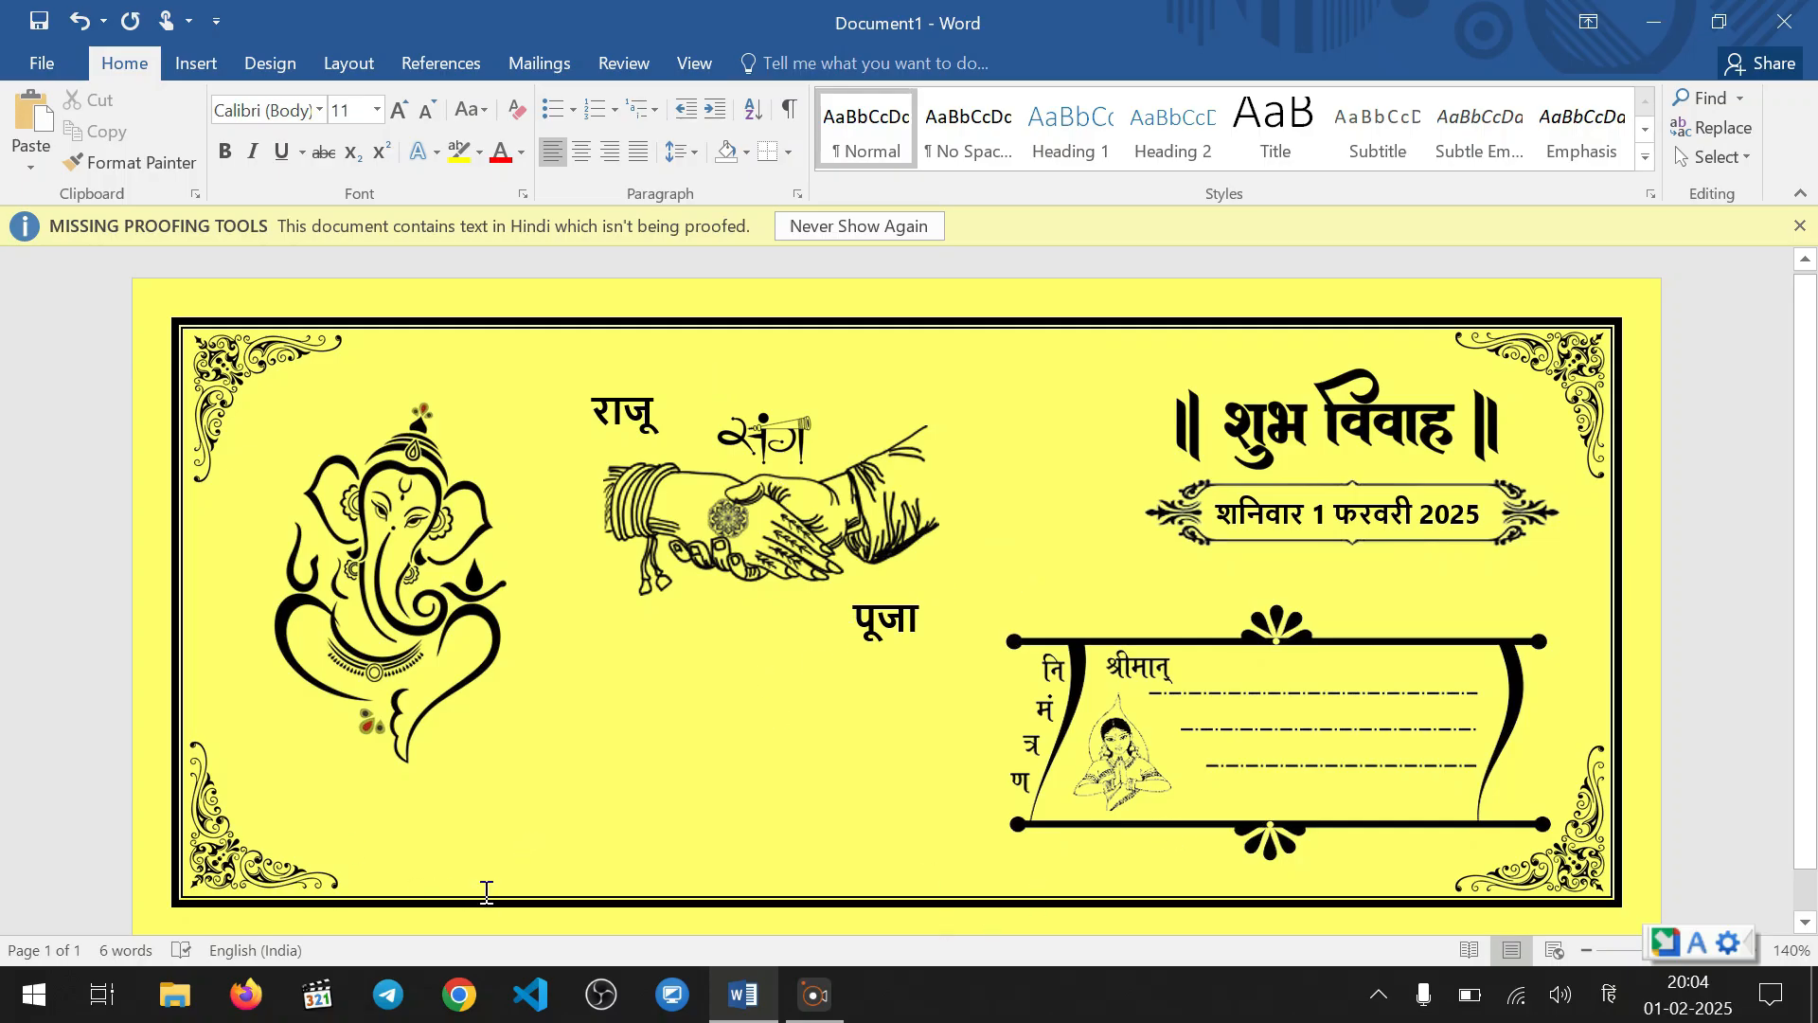
# Move the Ganesha picture up and slightly left, and enlarge it a little
pyautogui.click(384, 582)
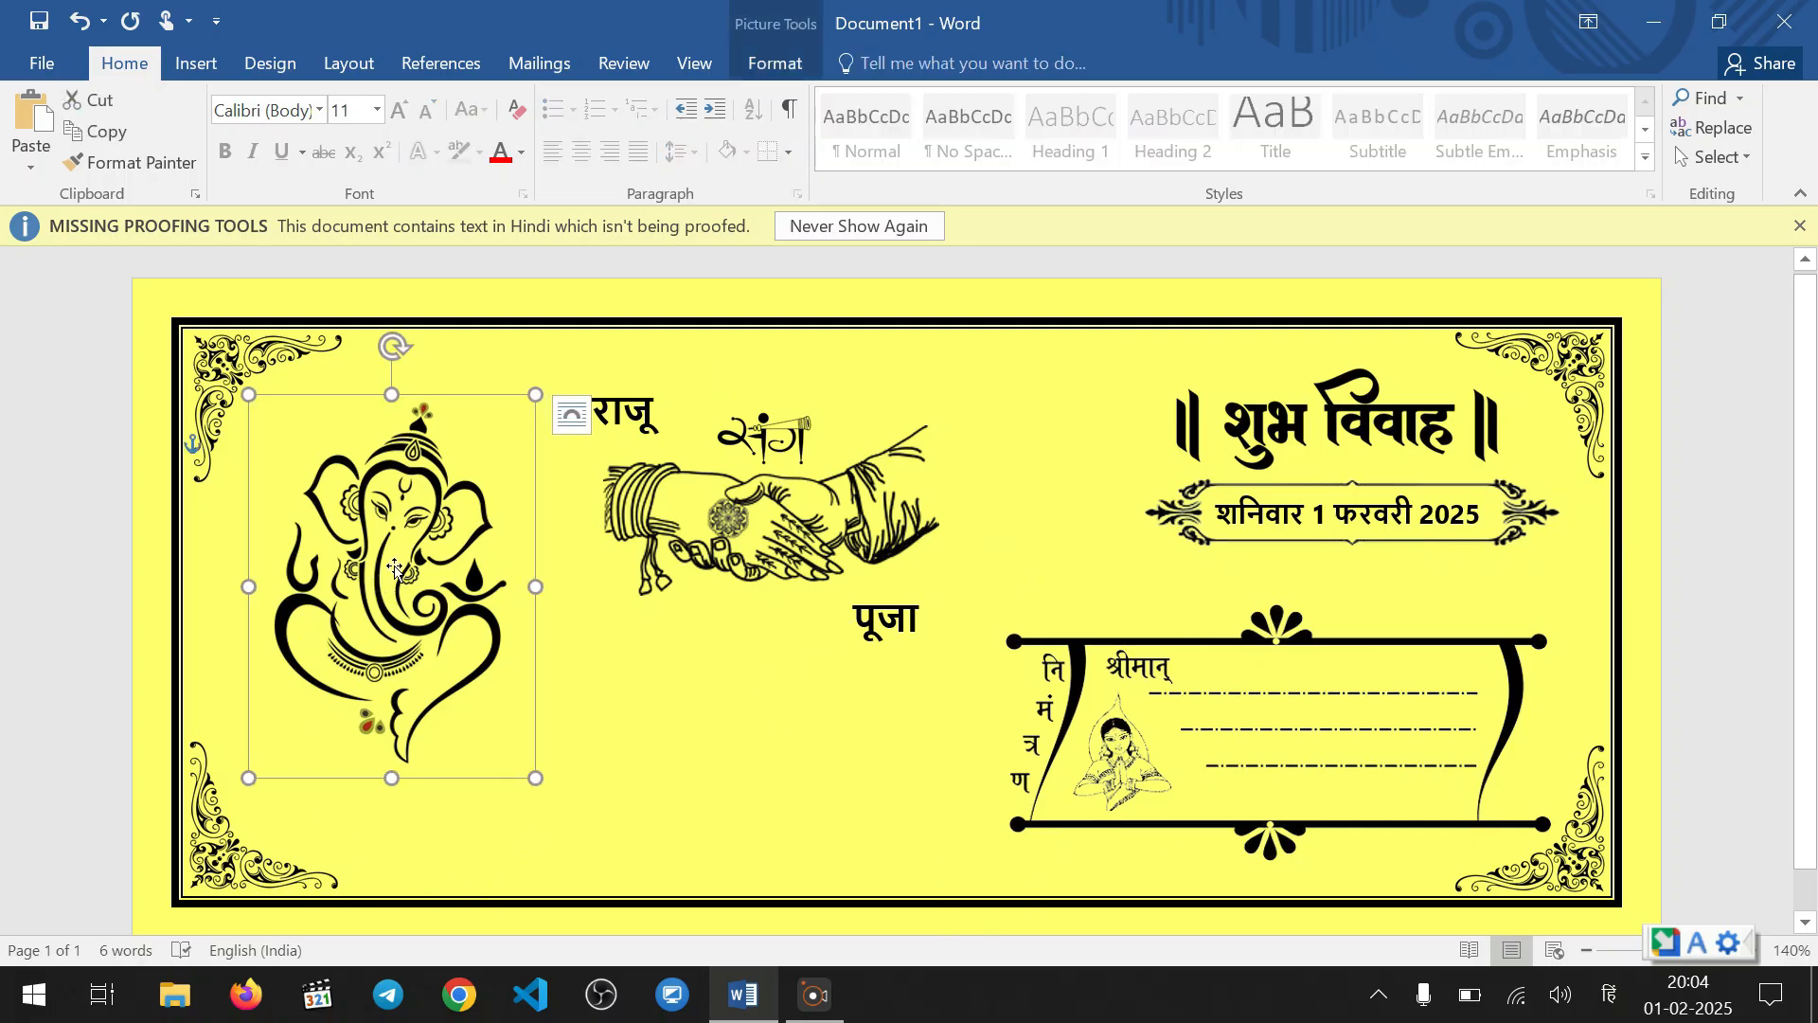
pyautogui.moveTo(395, 571); pyautogui.dragTo(385, 517)
pyautogui.moveTo(528, 730); pyautogui.dragTo(534, 737)
pyautogui.click(443, 805)
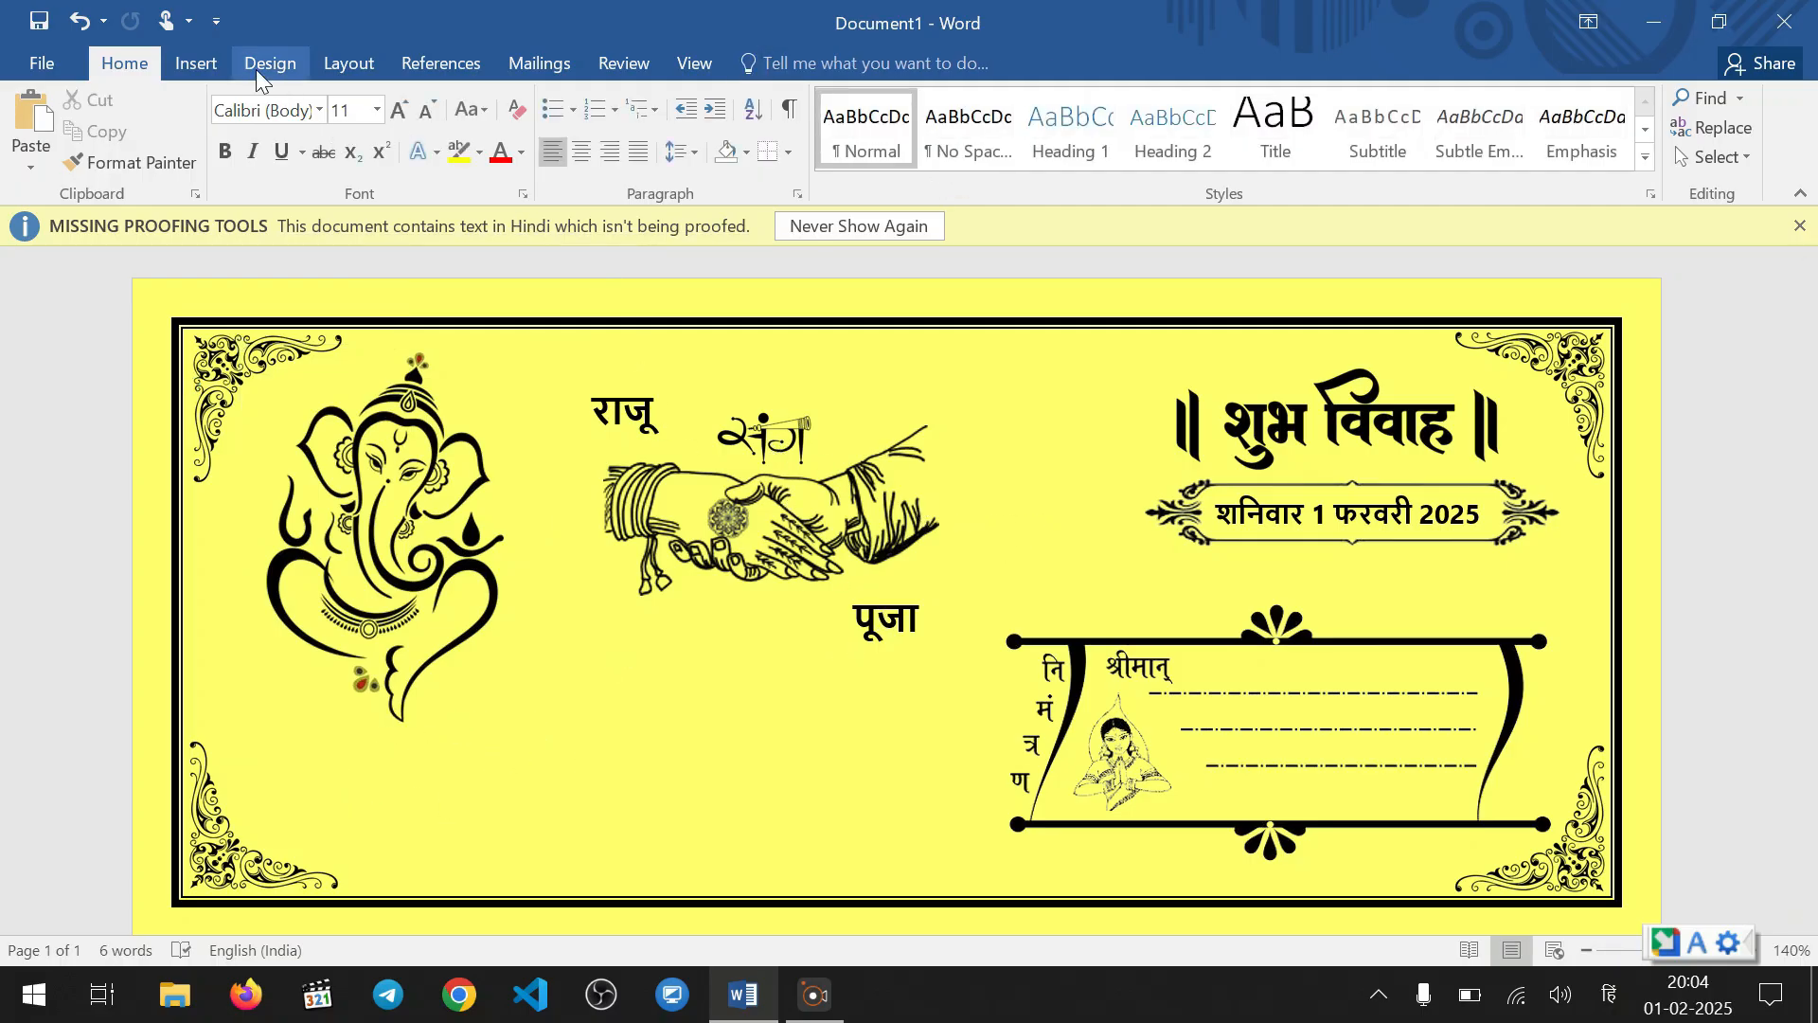
# Draw a text box about 1.91 cm wide and 0.6 cm high just beneath the Ganesha picture
pyautogui.click(203, 66)
pyautogui.click(363, 180)
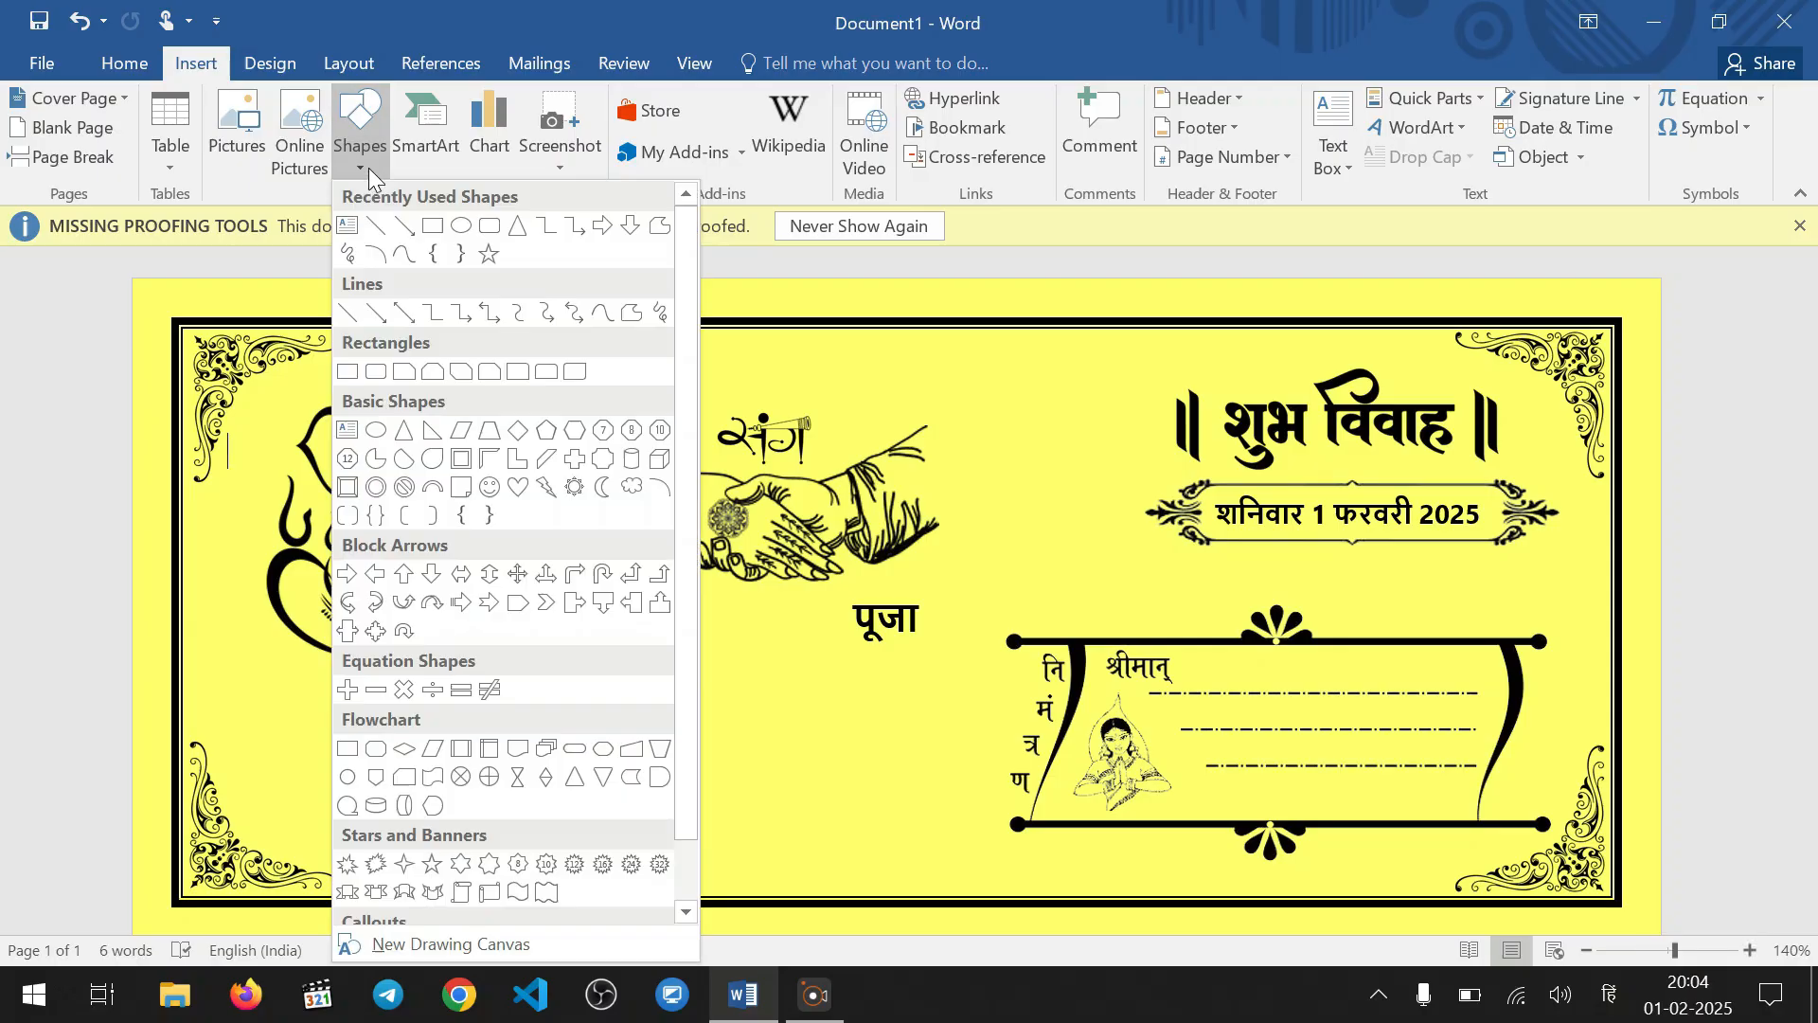
pyautogui.click(347, 231)
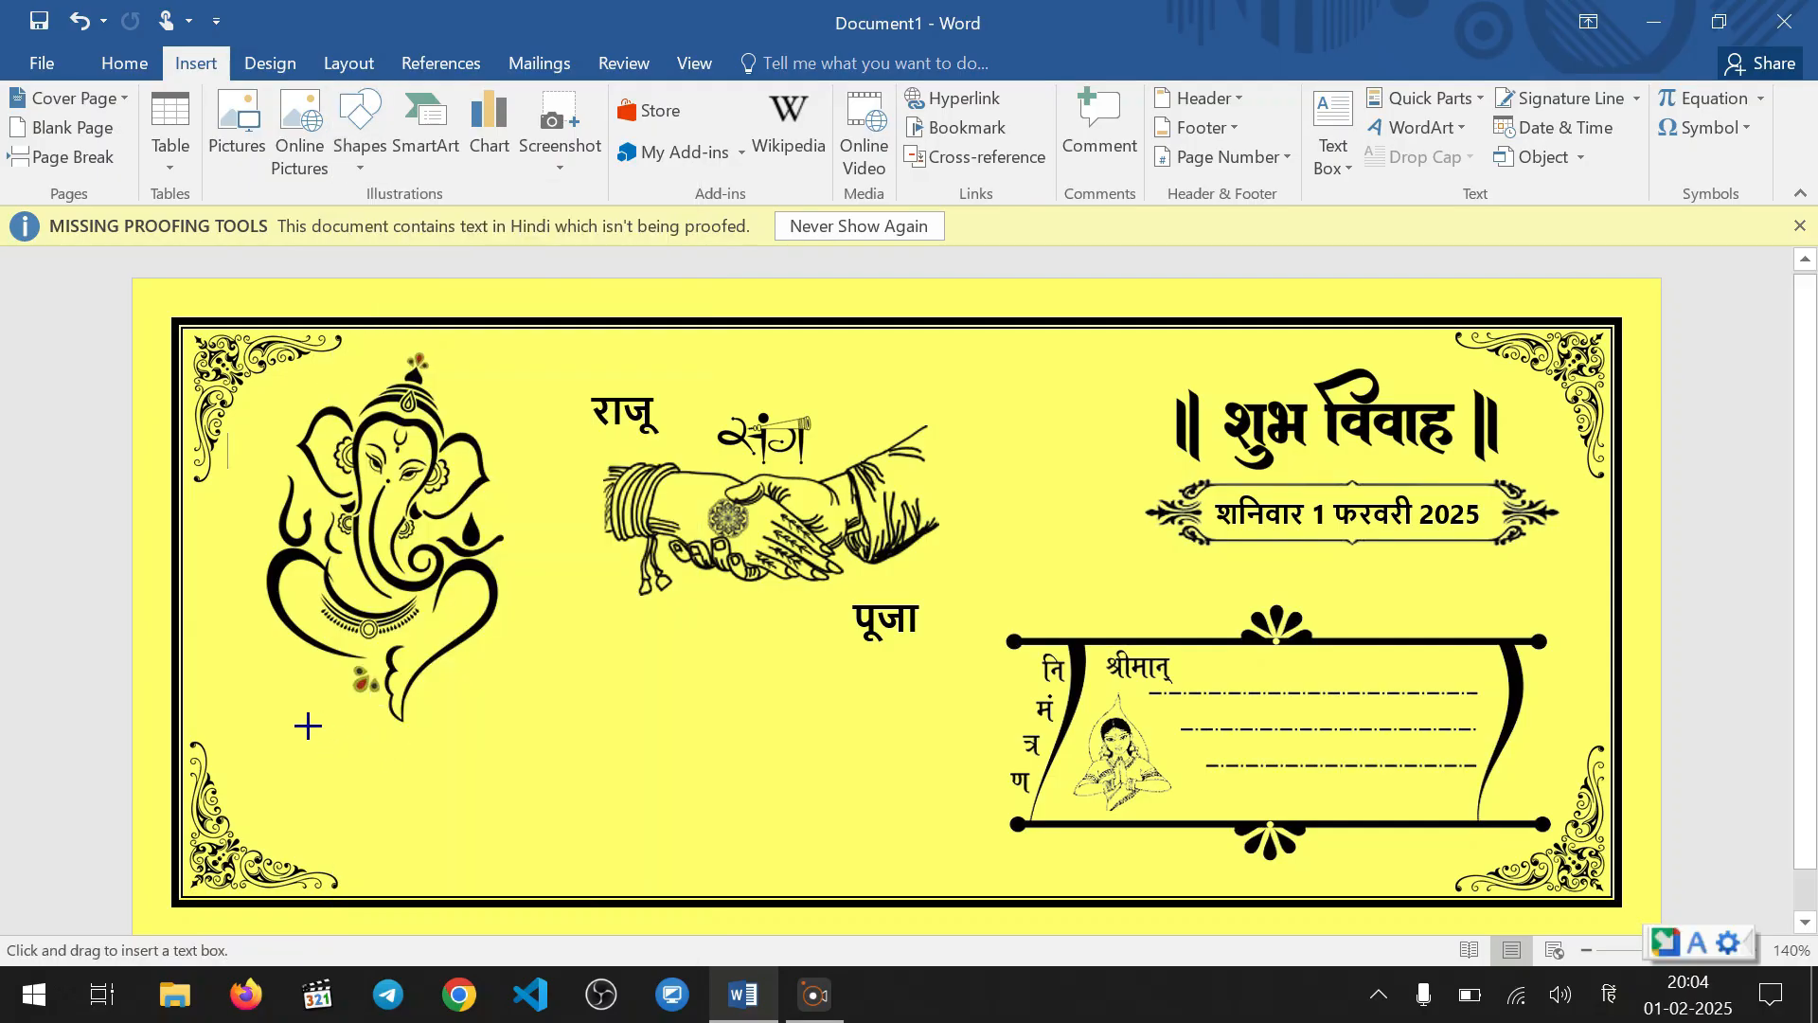
pyautogui.moveTo(310, 724); pyautogui.dragTo(443, 764)
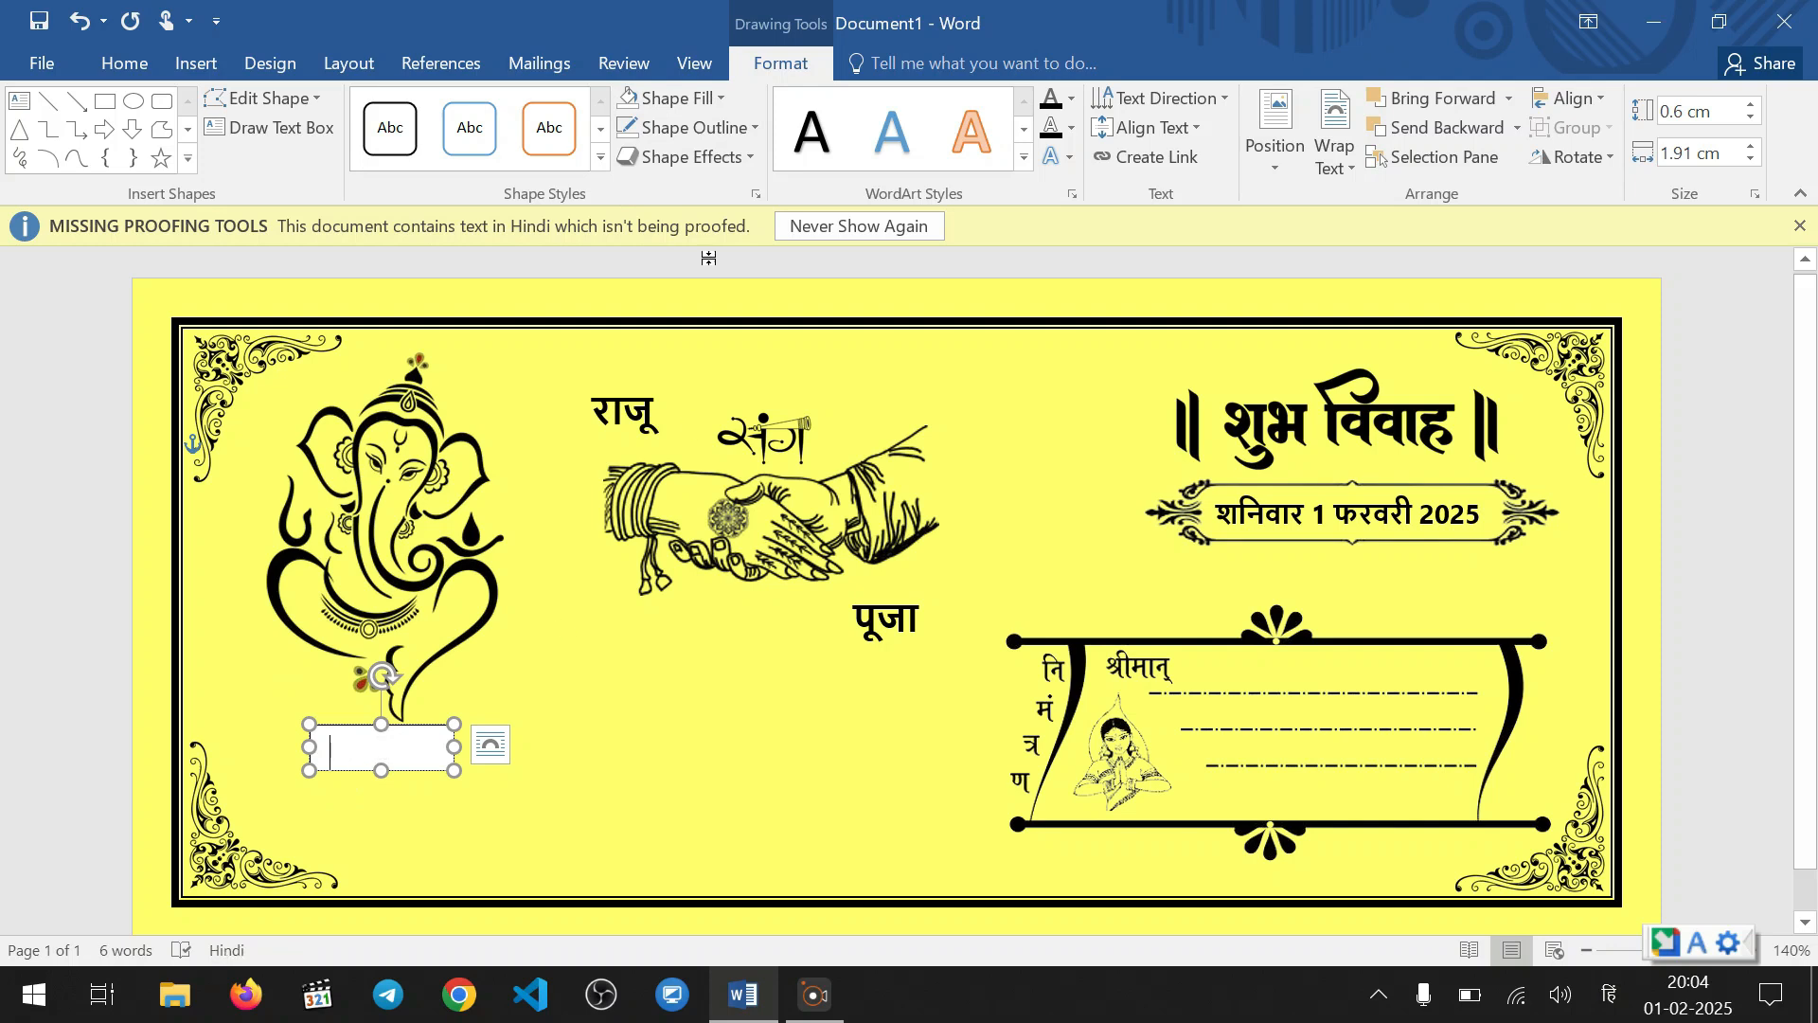
# Remove the fill and outline of the text box beneath Ganesha and place the cursor inside it
pyautogui.click(712, 102)
pyautogui.click(722, 390)
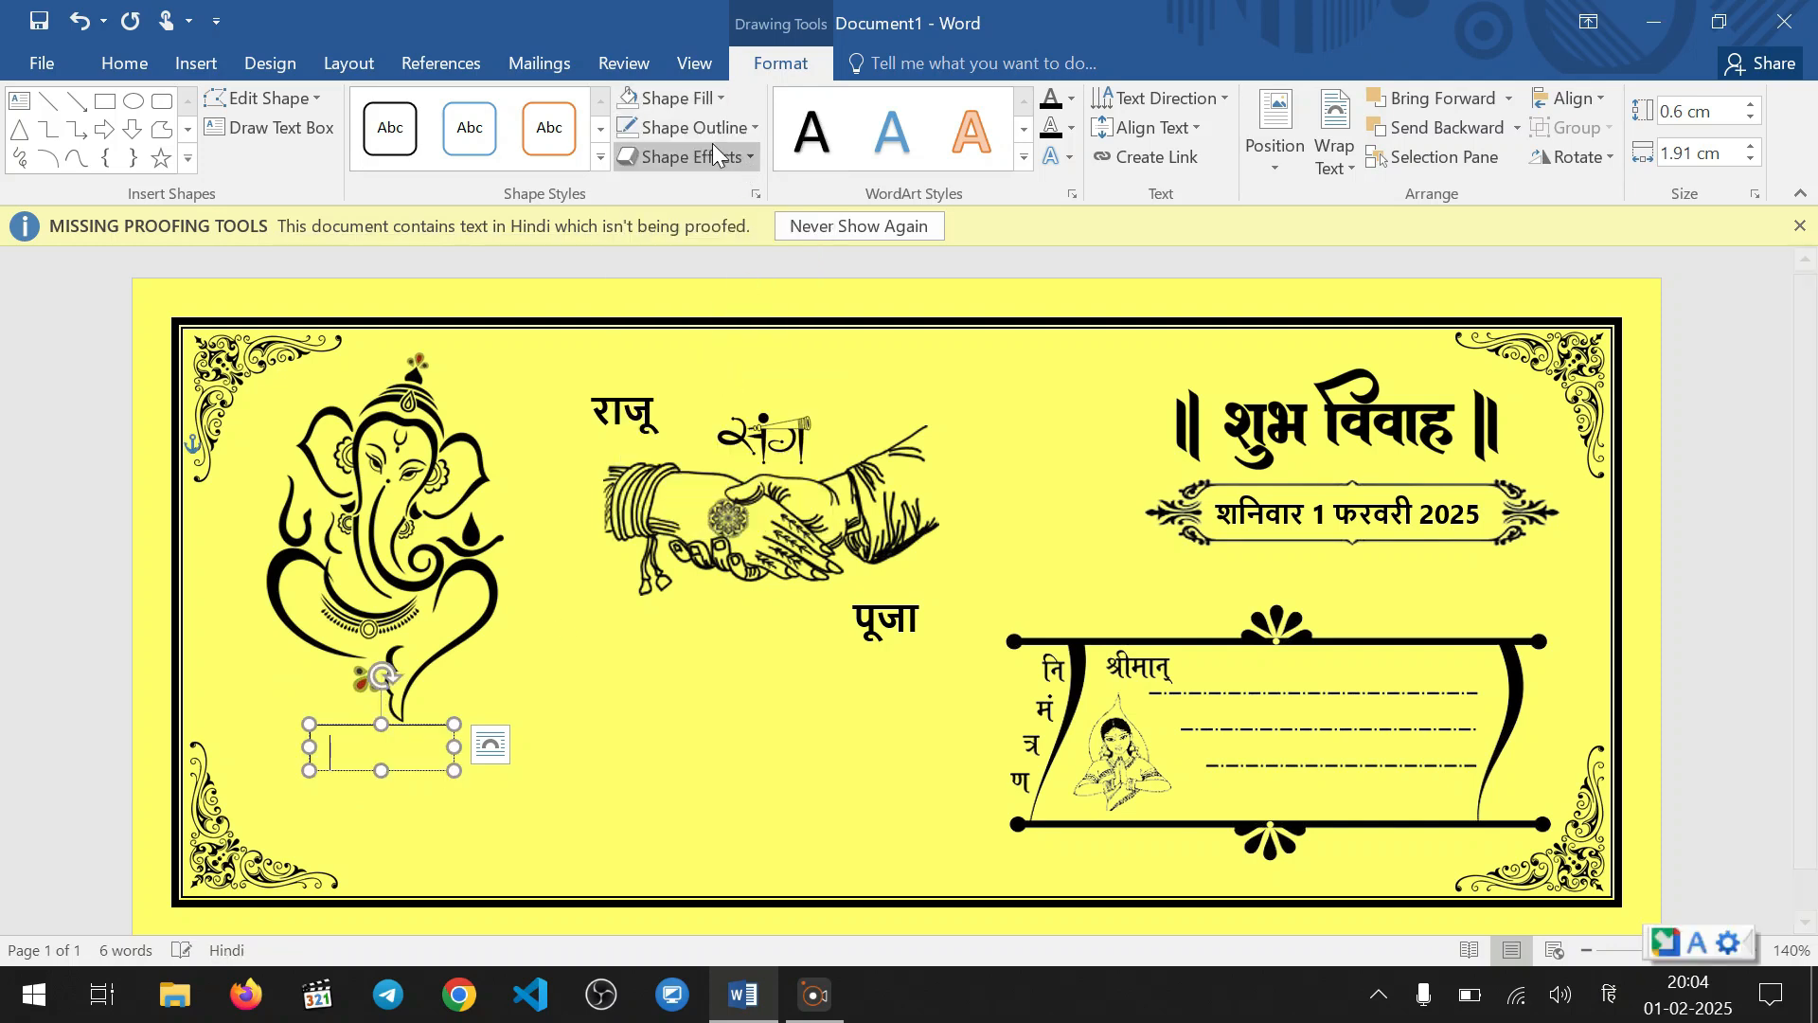
pyautogui.click(716, 122)
pyautogui.click(680, 406)
pyautogui.click(352, 762)
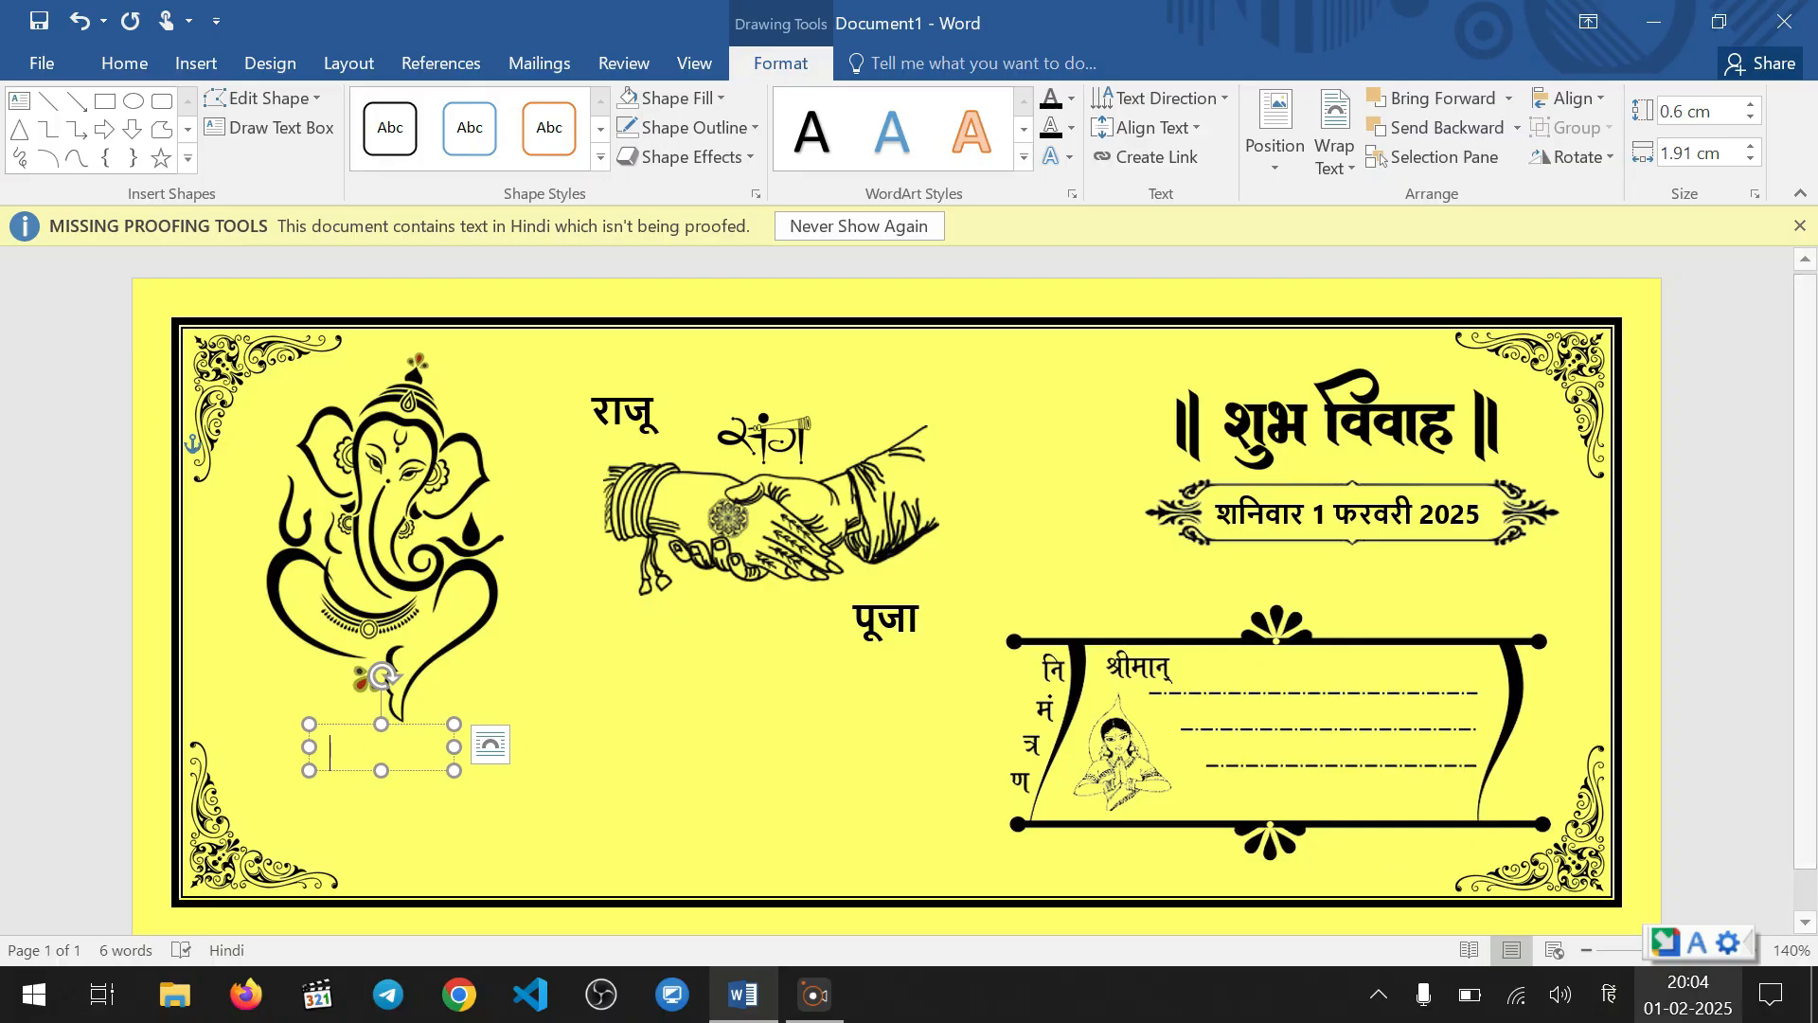
# Switch the input method to Hindi, enter "प्रेषक :" in the text box beneath Ganesha, and increase the box height to about 0.88 cm
pyautogui.click(1700, 951)
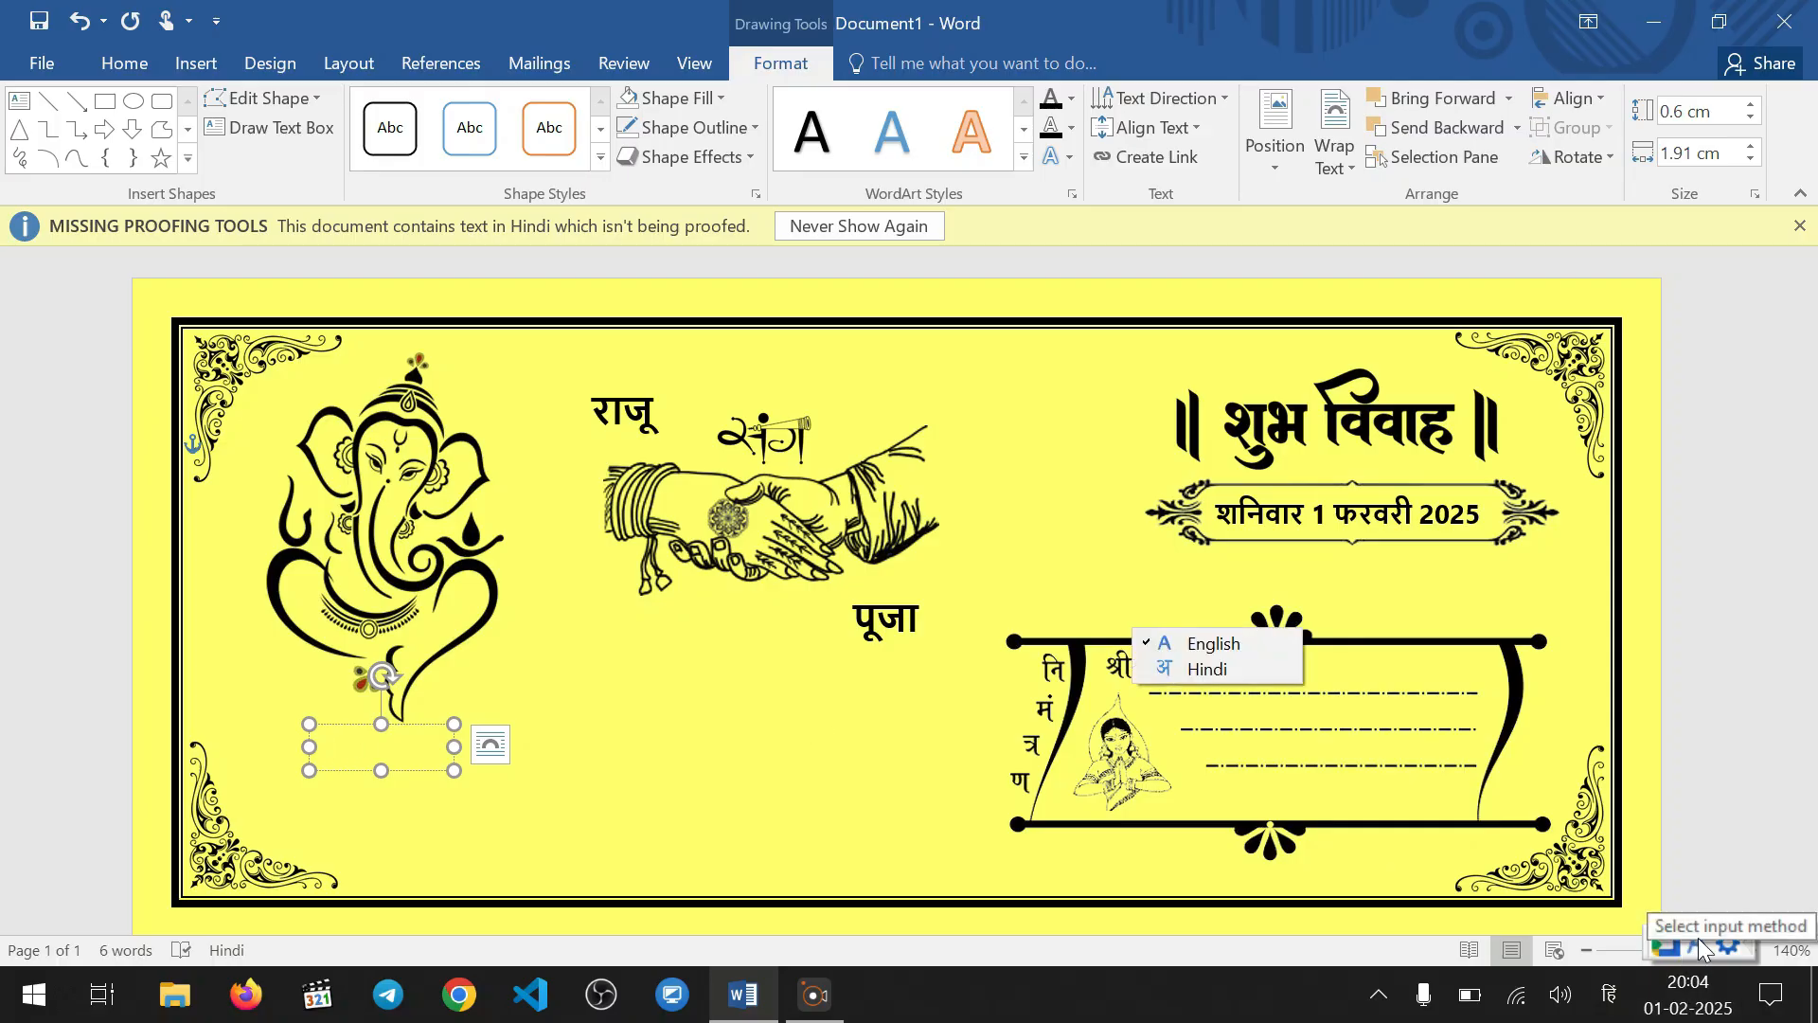
pyautogui.click(1223, 668)
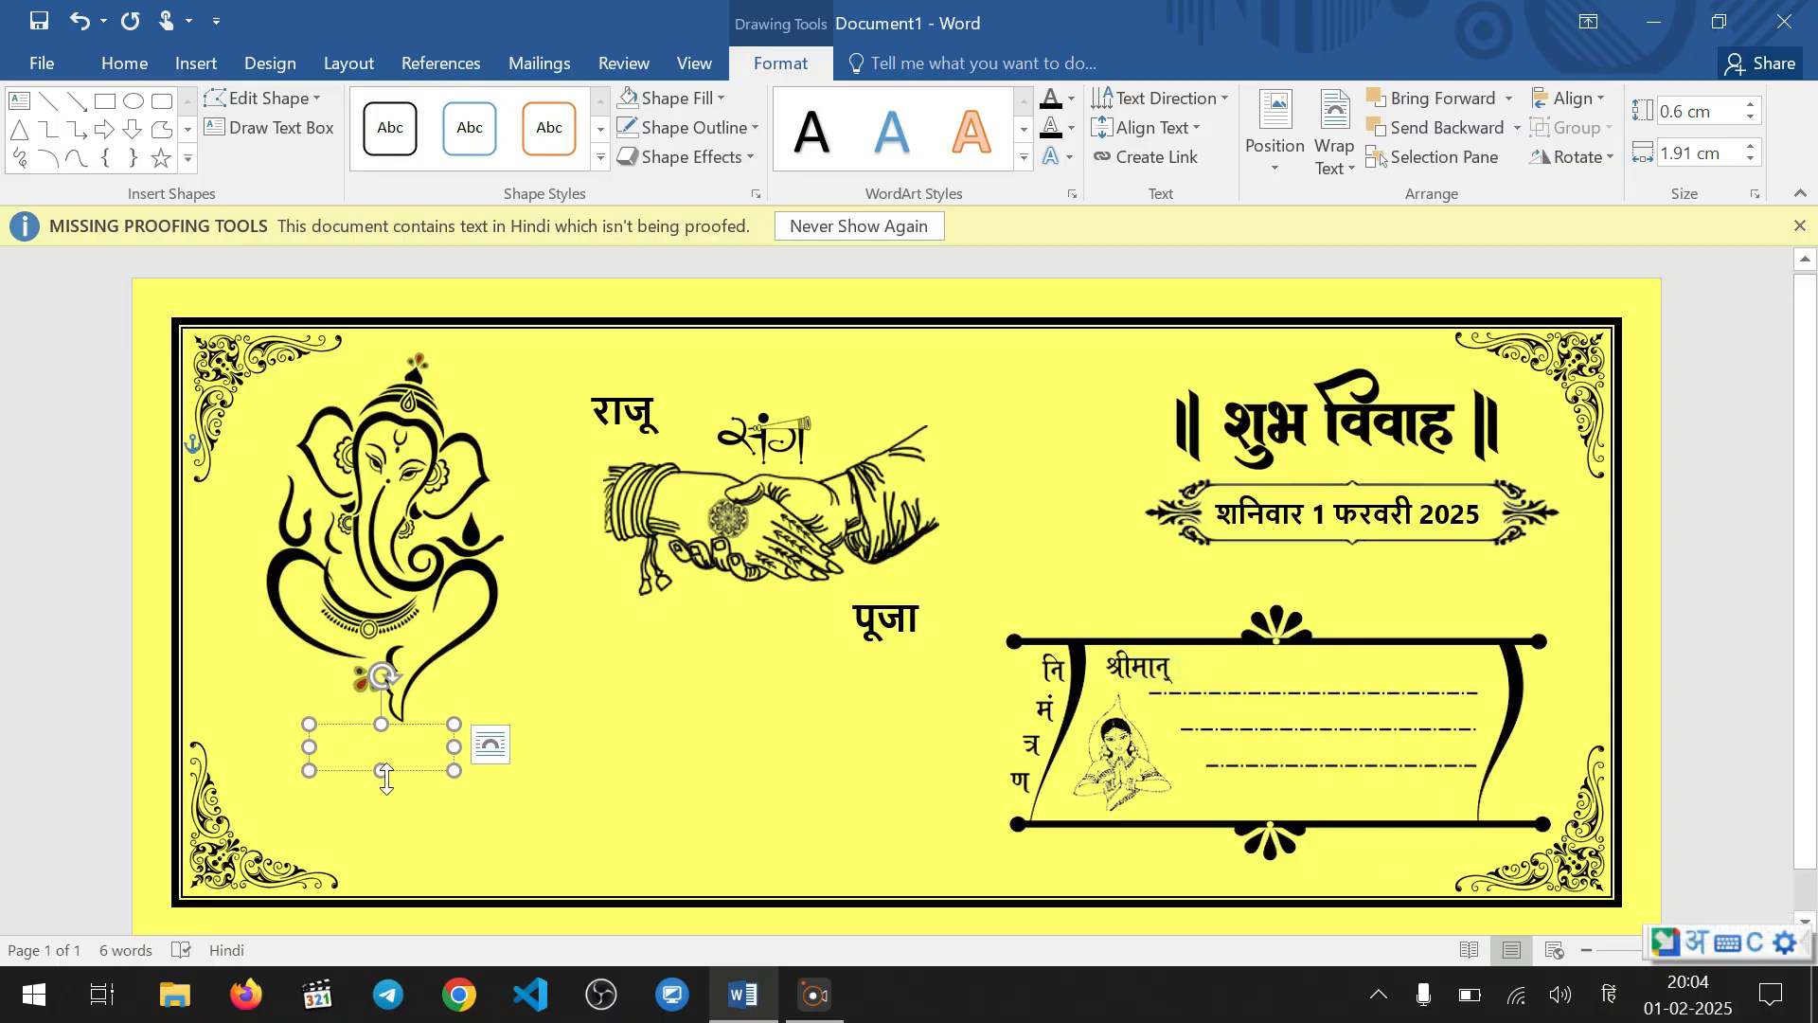
pyautogui.write('preshak')
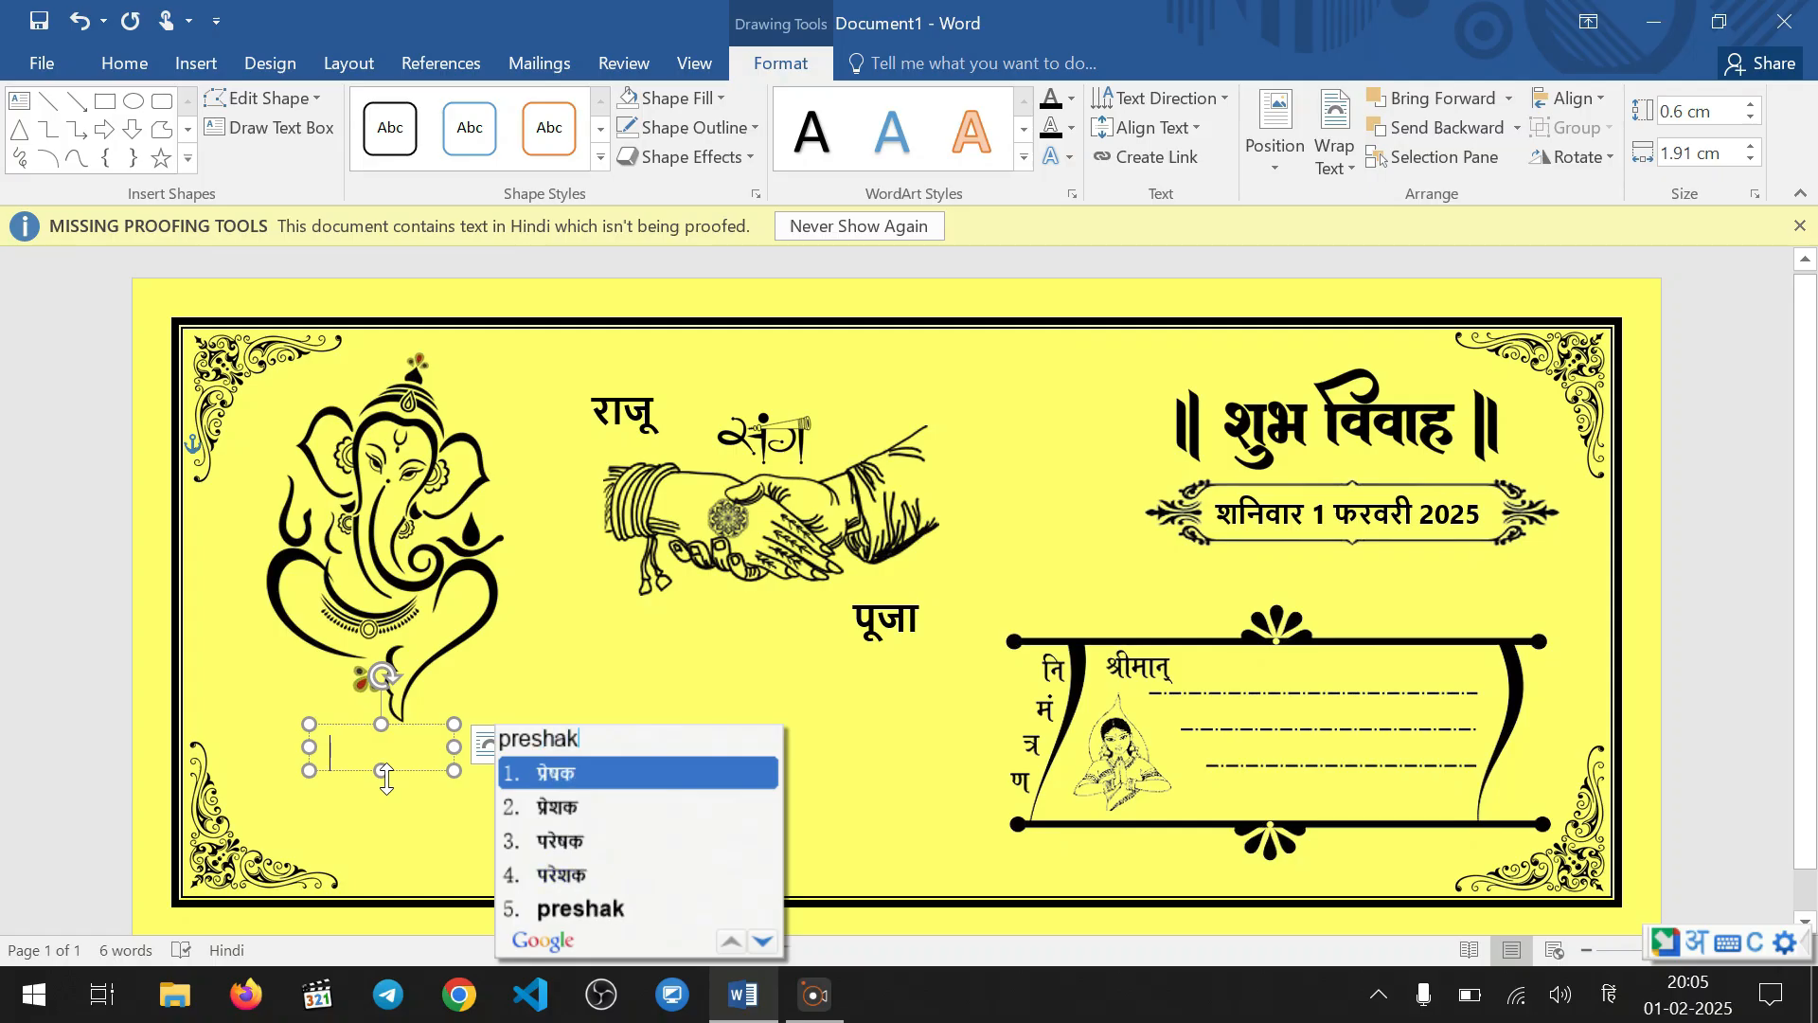
pyautogui.press('space')
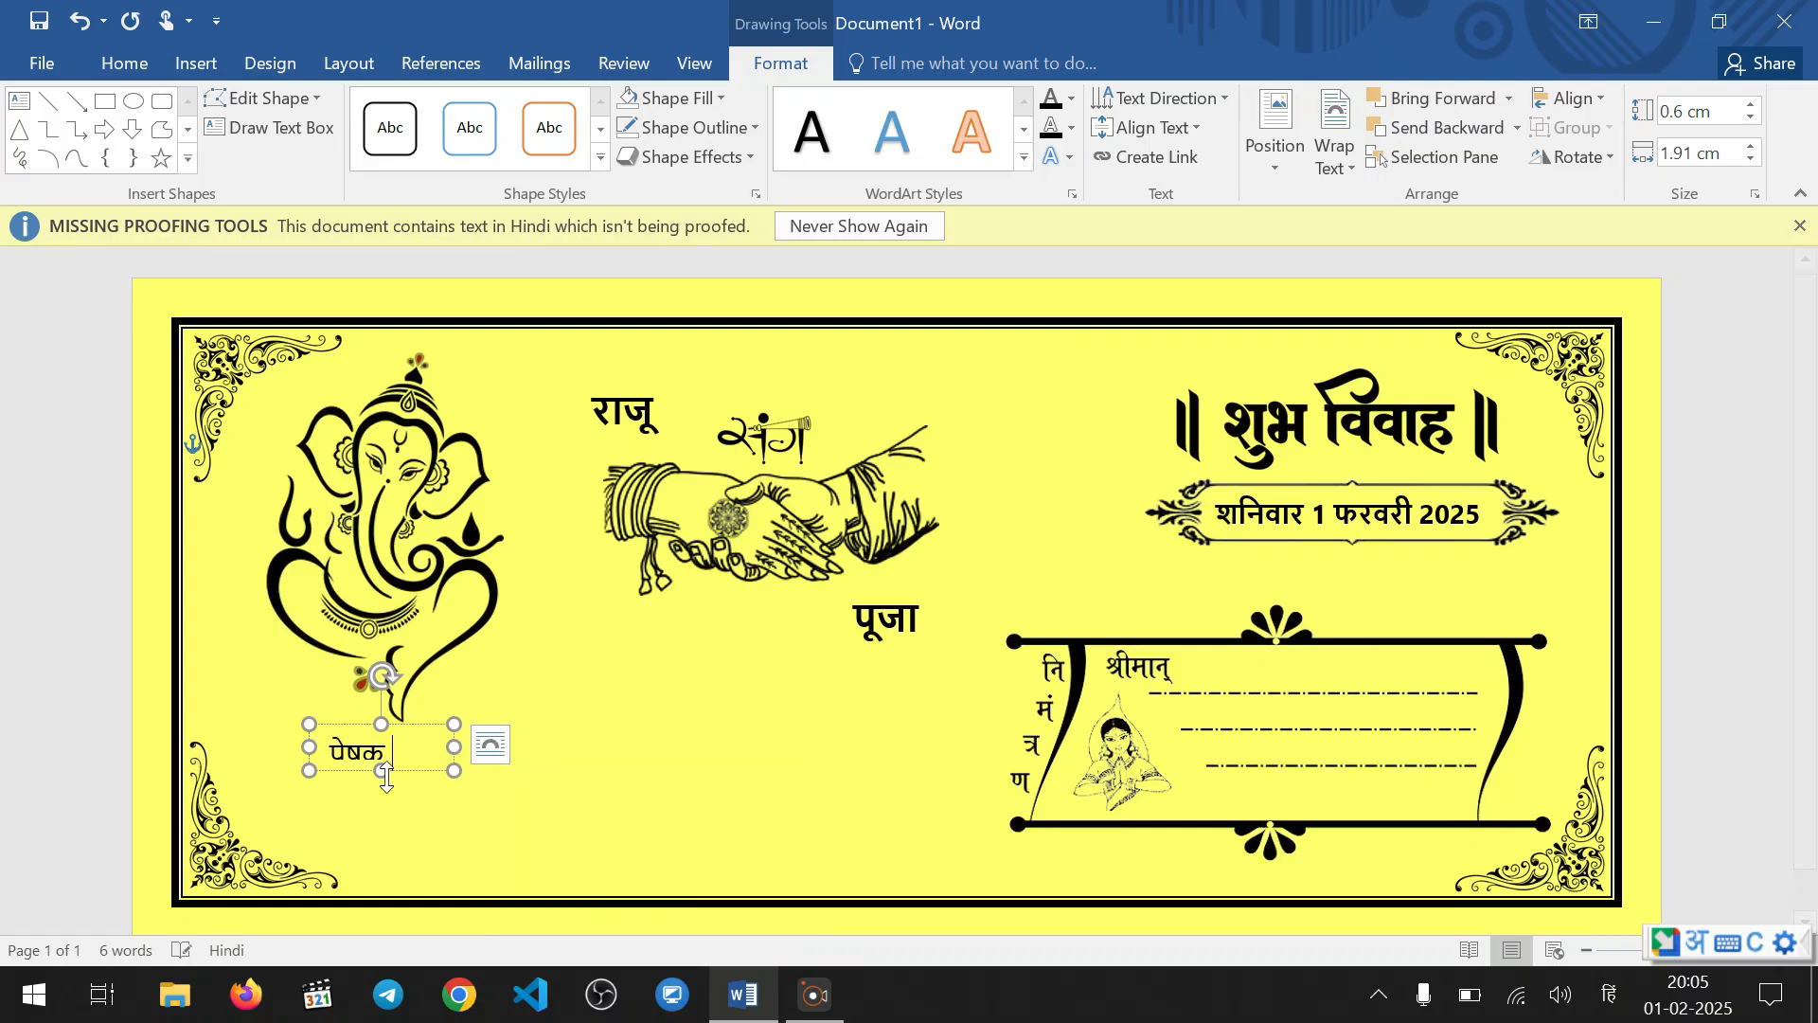
pyautogui.moveTo(377, 773); pyautogui.dragTo(379, 792)
pyautogui.click(441, 776)
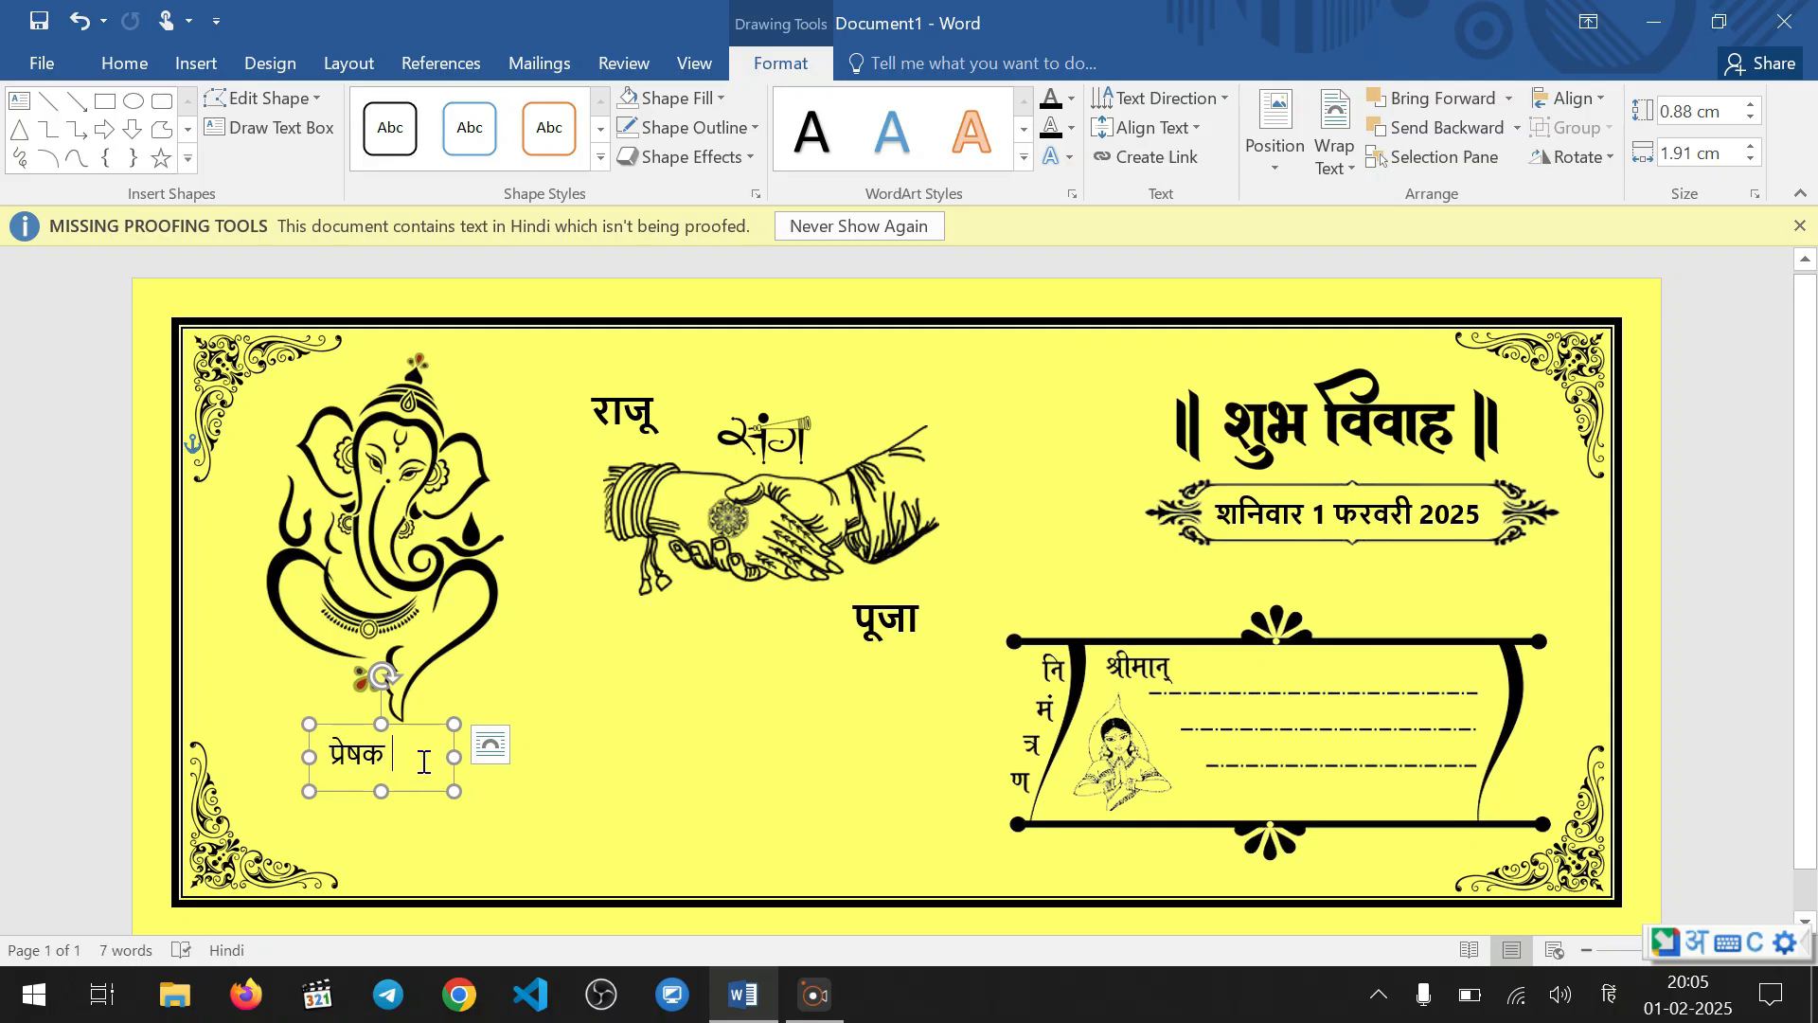
pyautogui.write(':')
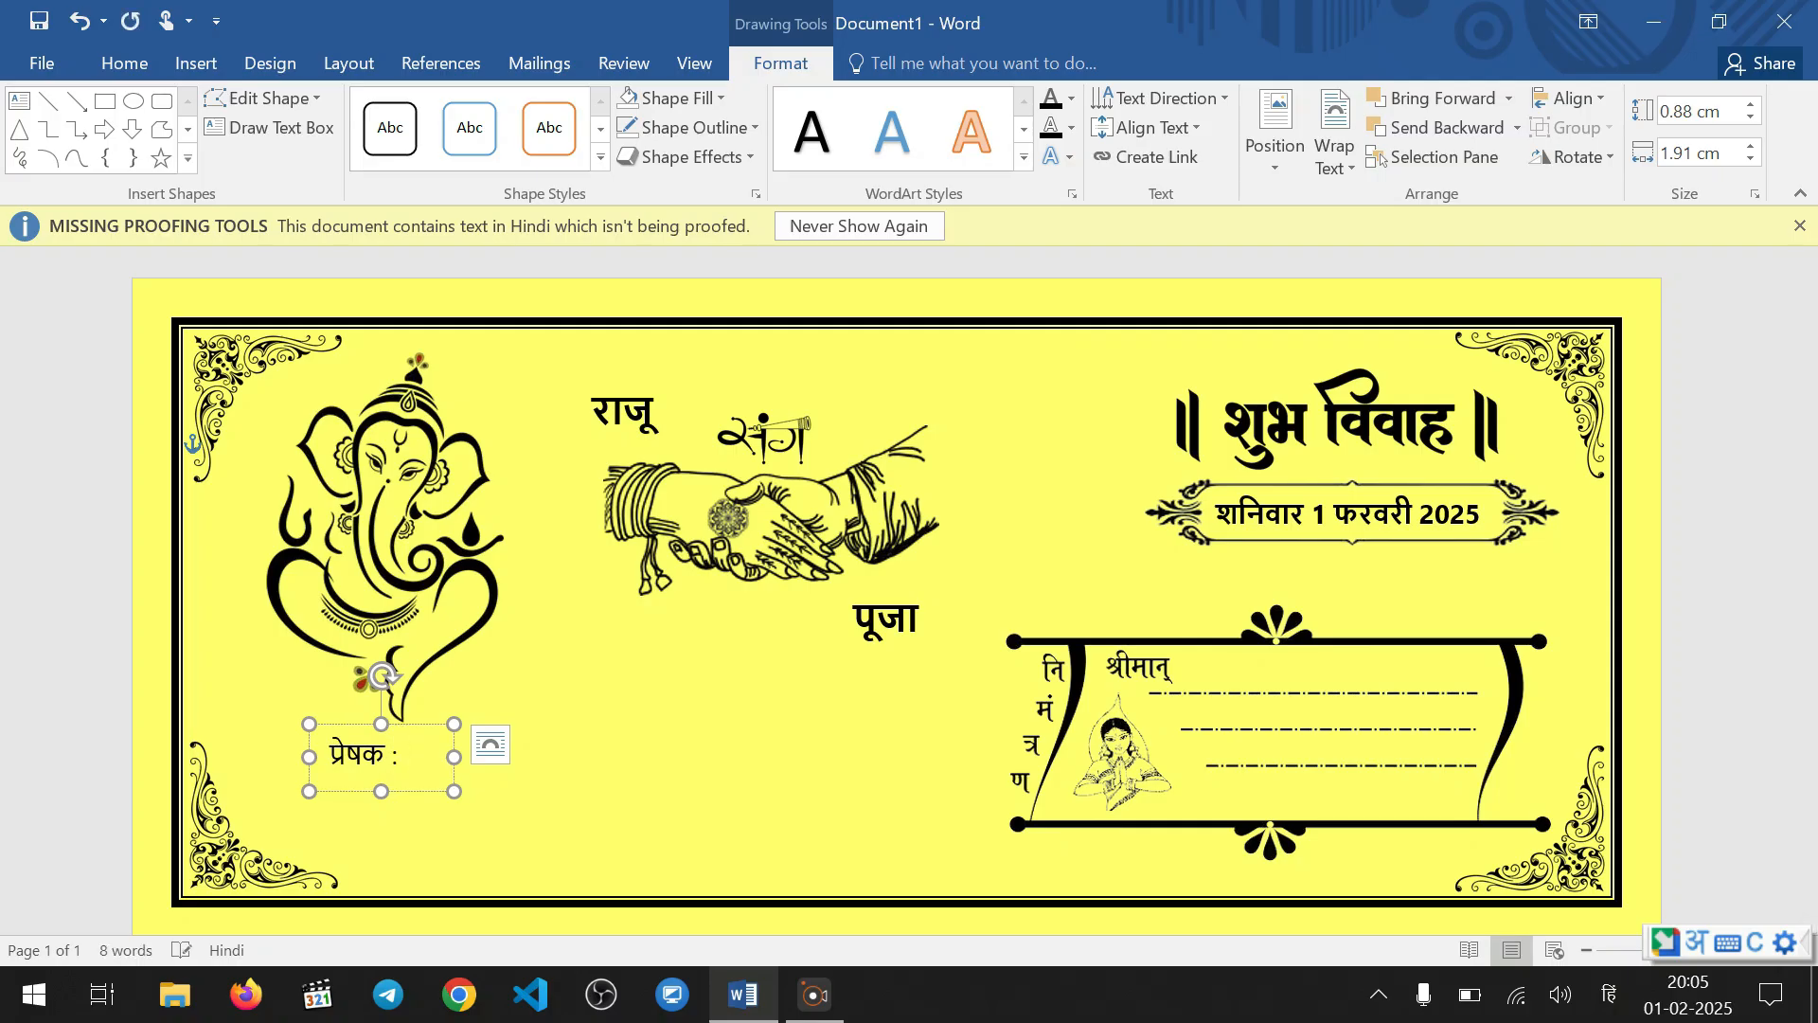
# Make "प्रेषक :" bold and slightly larger, and nudge its text box slightly left
pyautogui.moveTo(423, 755); pyautogui.dragTo(300, 737)
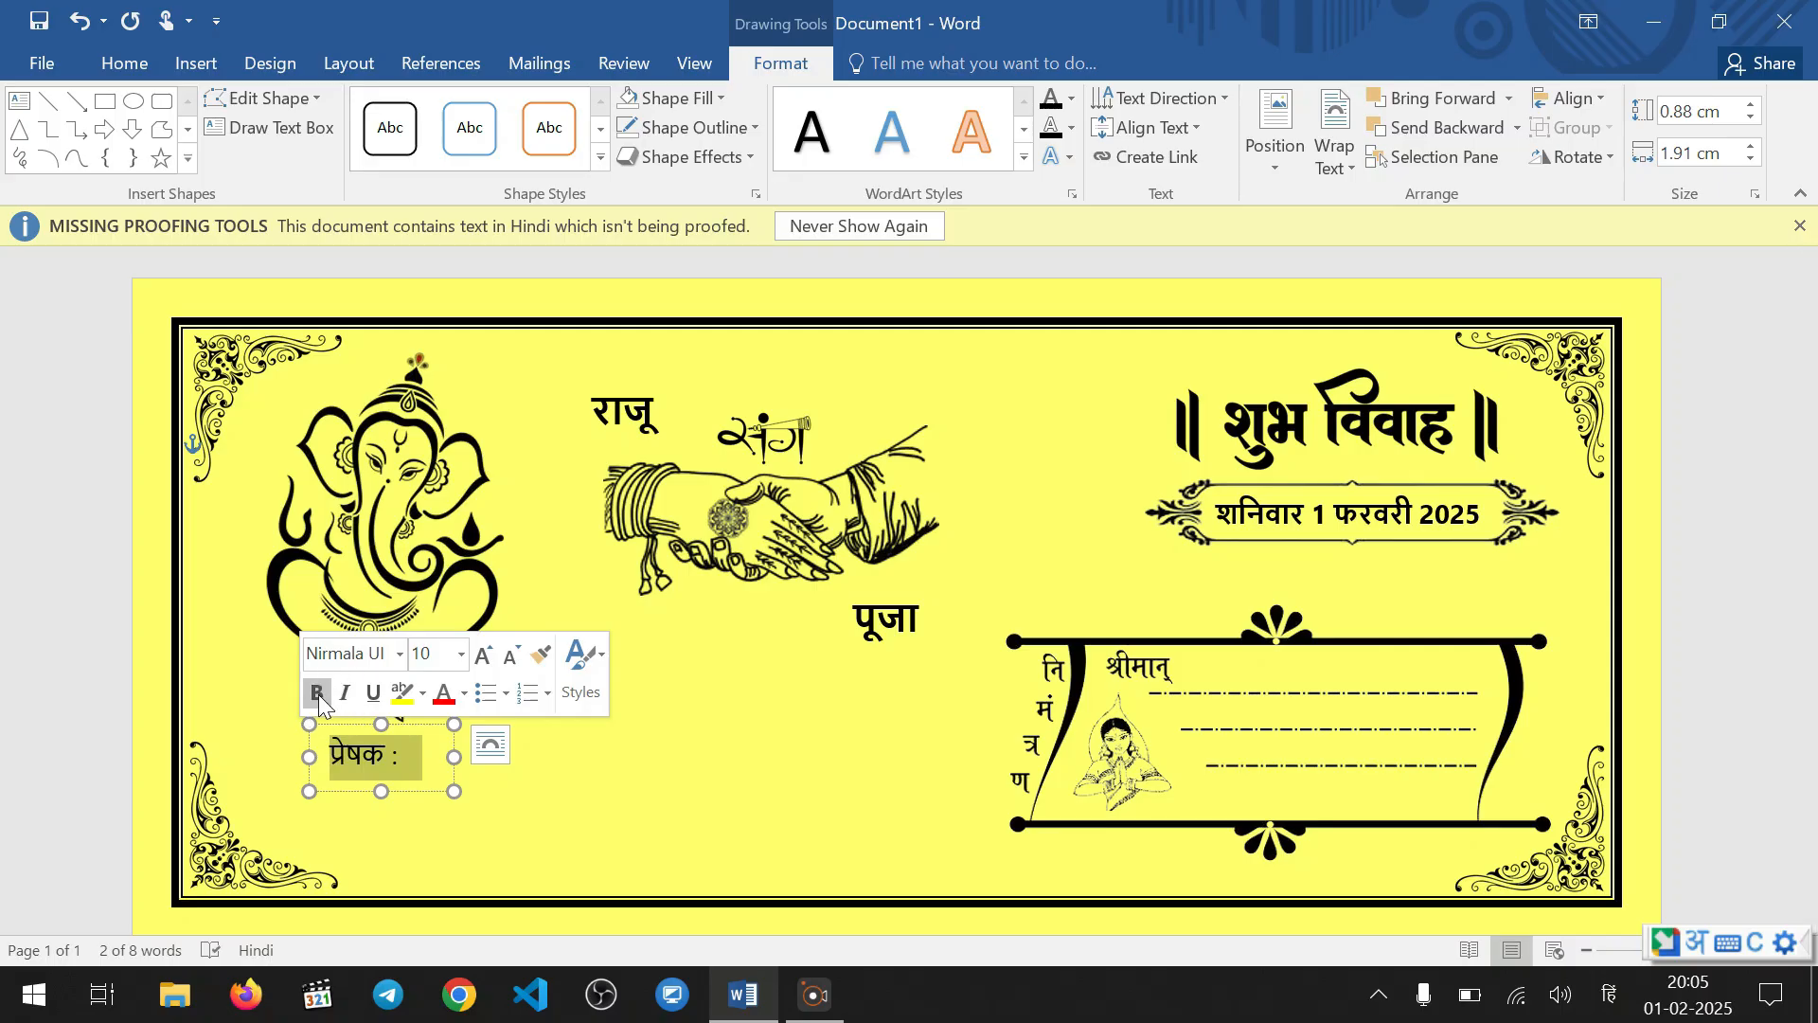
pyautogui.click(483, 653)
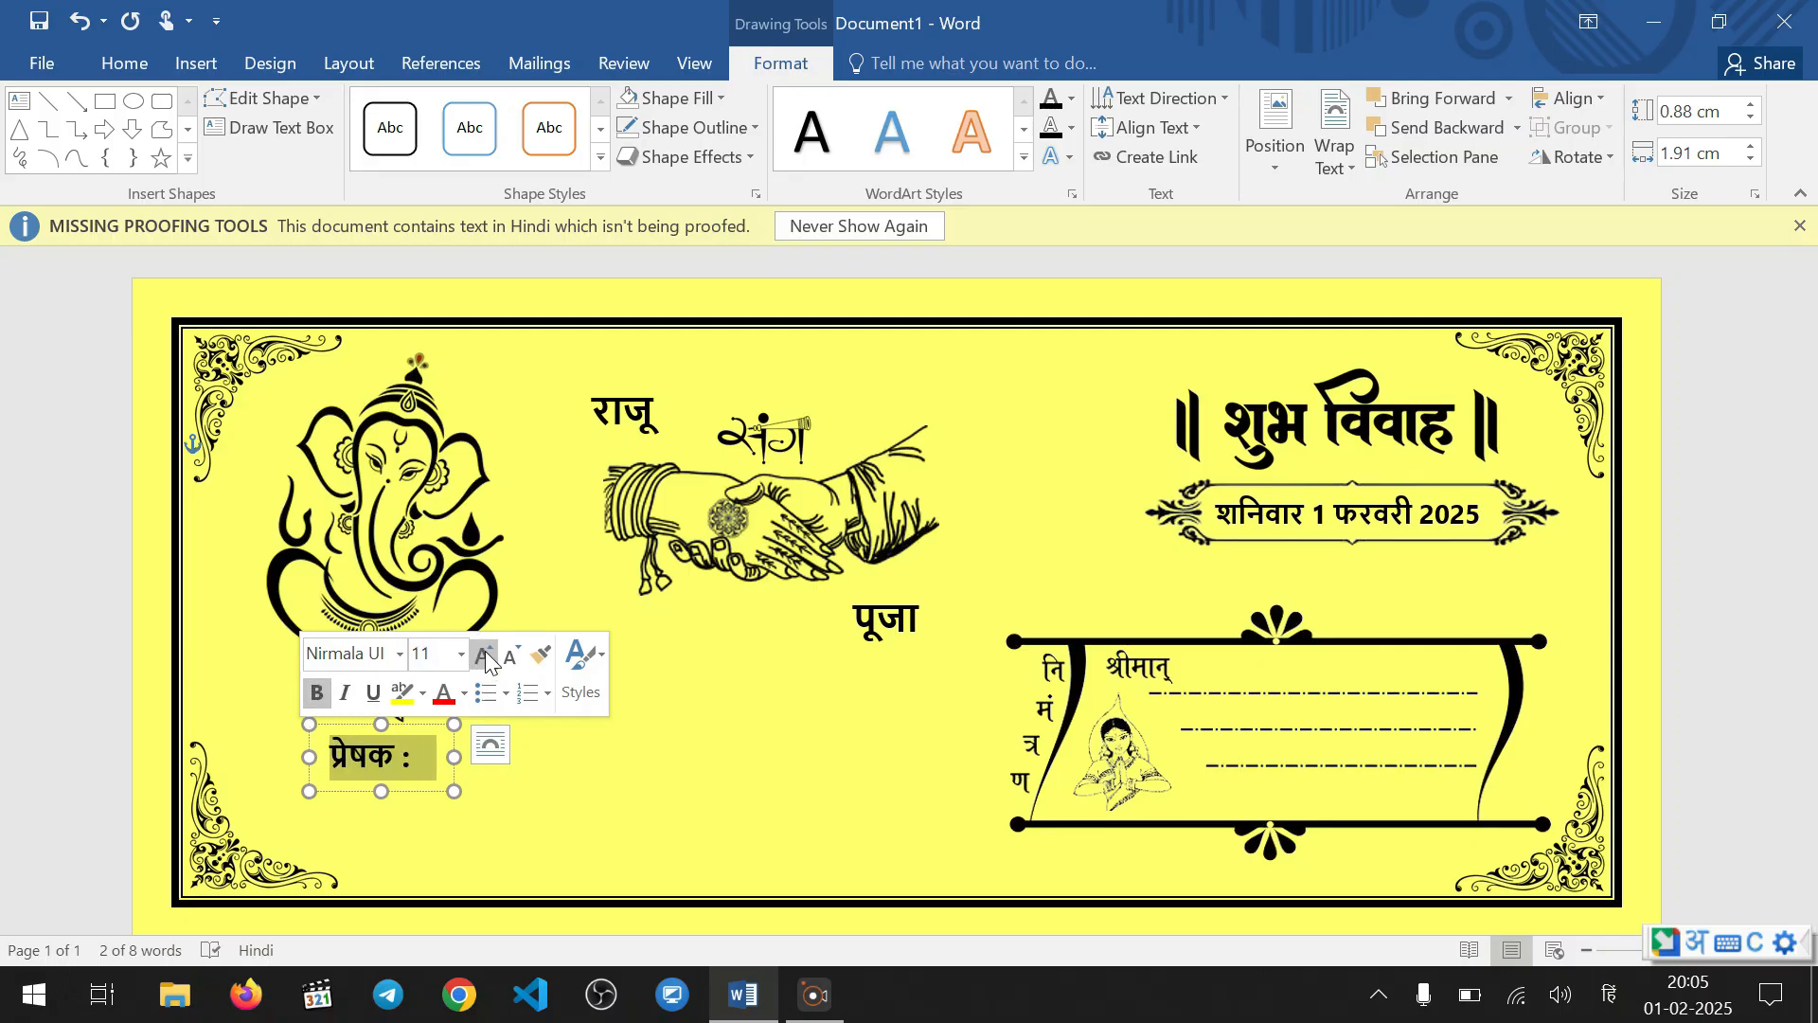
pyautogui.click(483, 653)
pyautogui.click(561, 761)
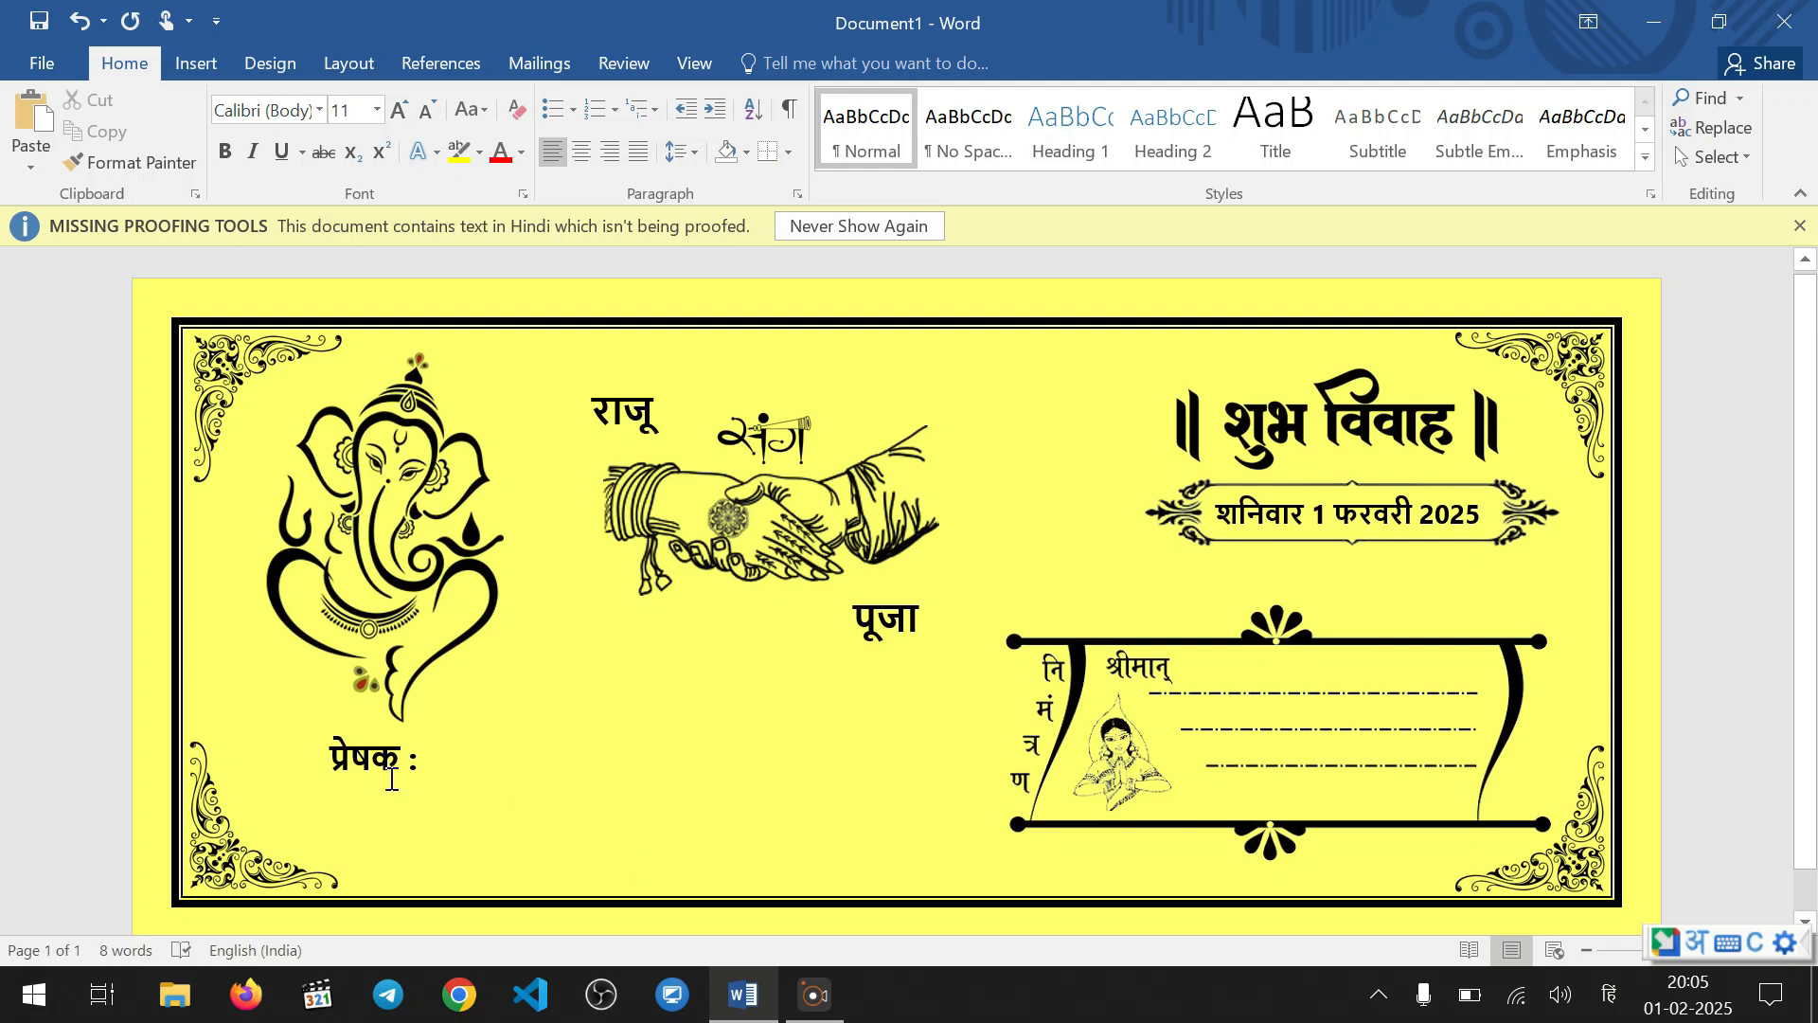
pyautogui.click(362, 750)
pyautogui.moveTo(360, 729); pyautogui.dragTo(351, 733)
pyautogui.click(463, 786)
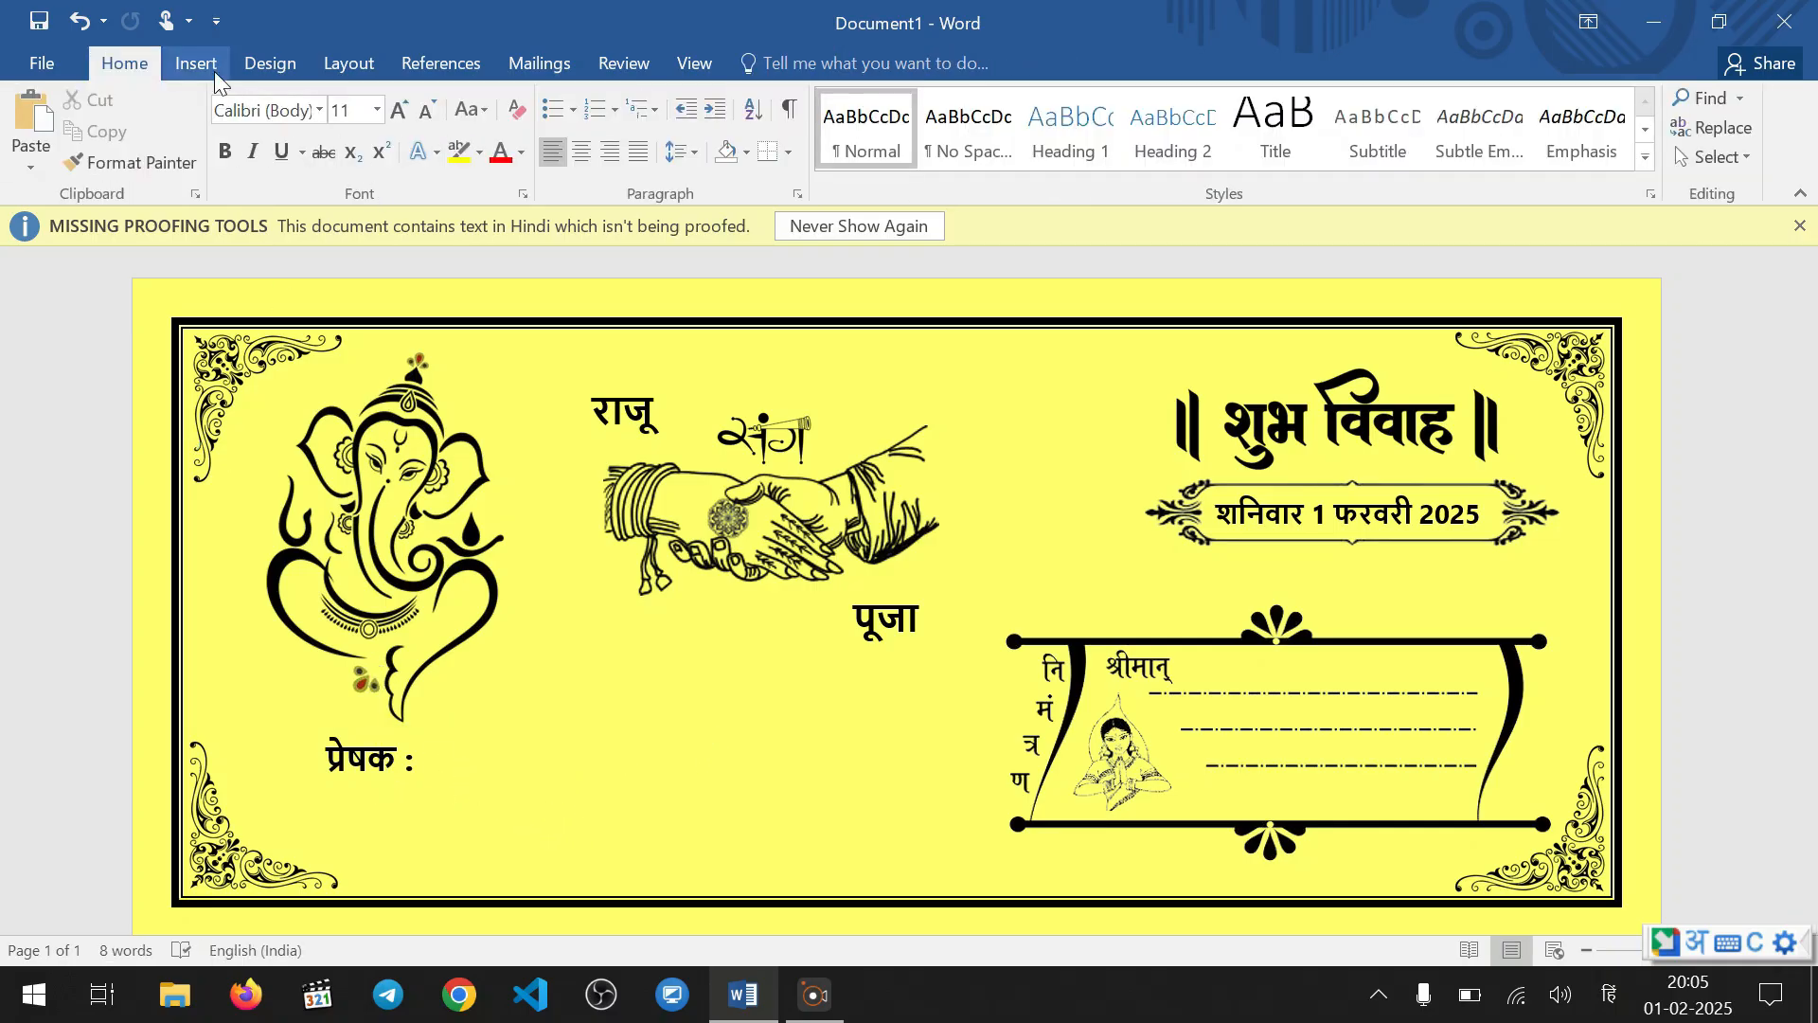
# Copy the bride's name text box to just right of "प्रेषक :" and remove the bold from the copy
pyautogui.click(877, 623)
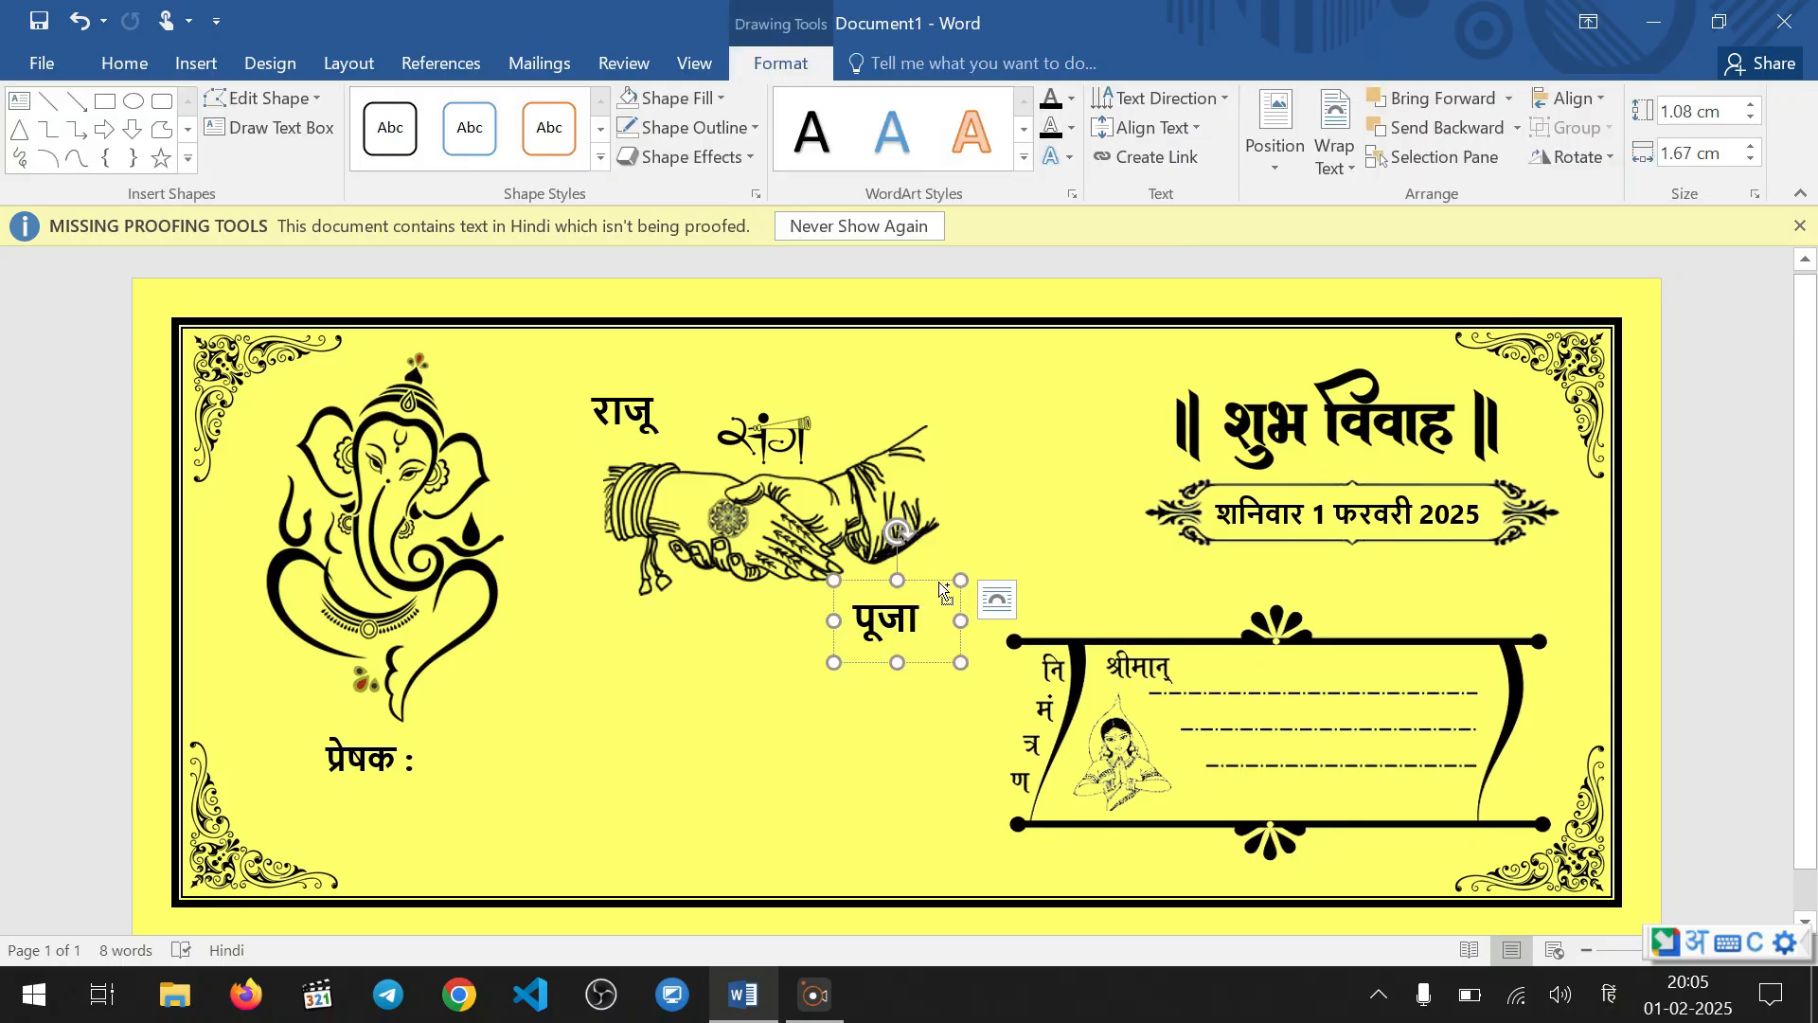
pyautogui.moveTo(944, 589); pyautogui.dragTo(576, 759)
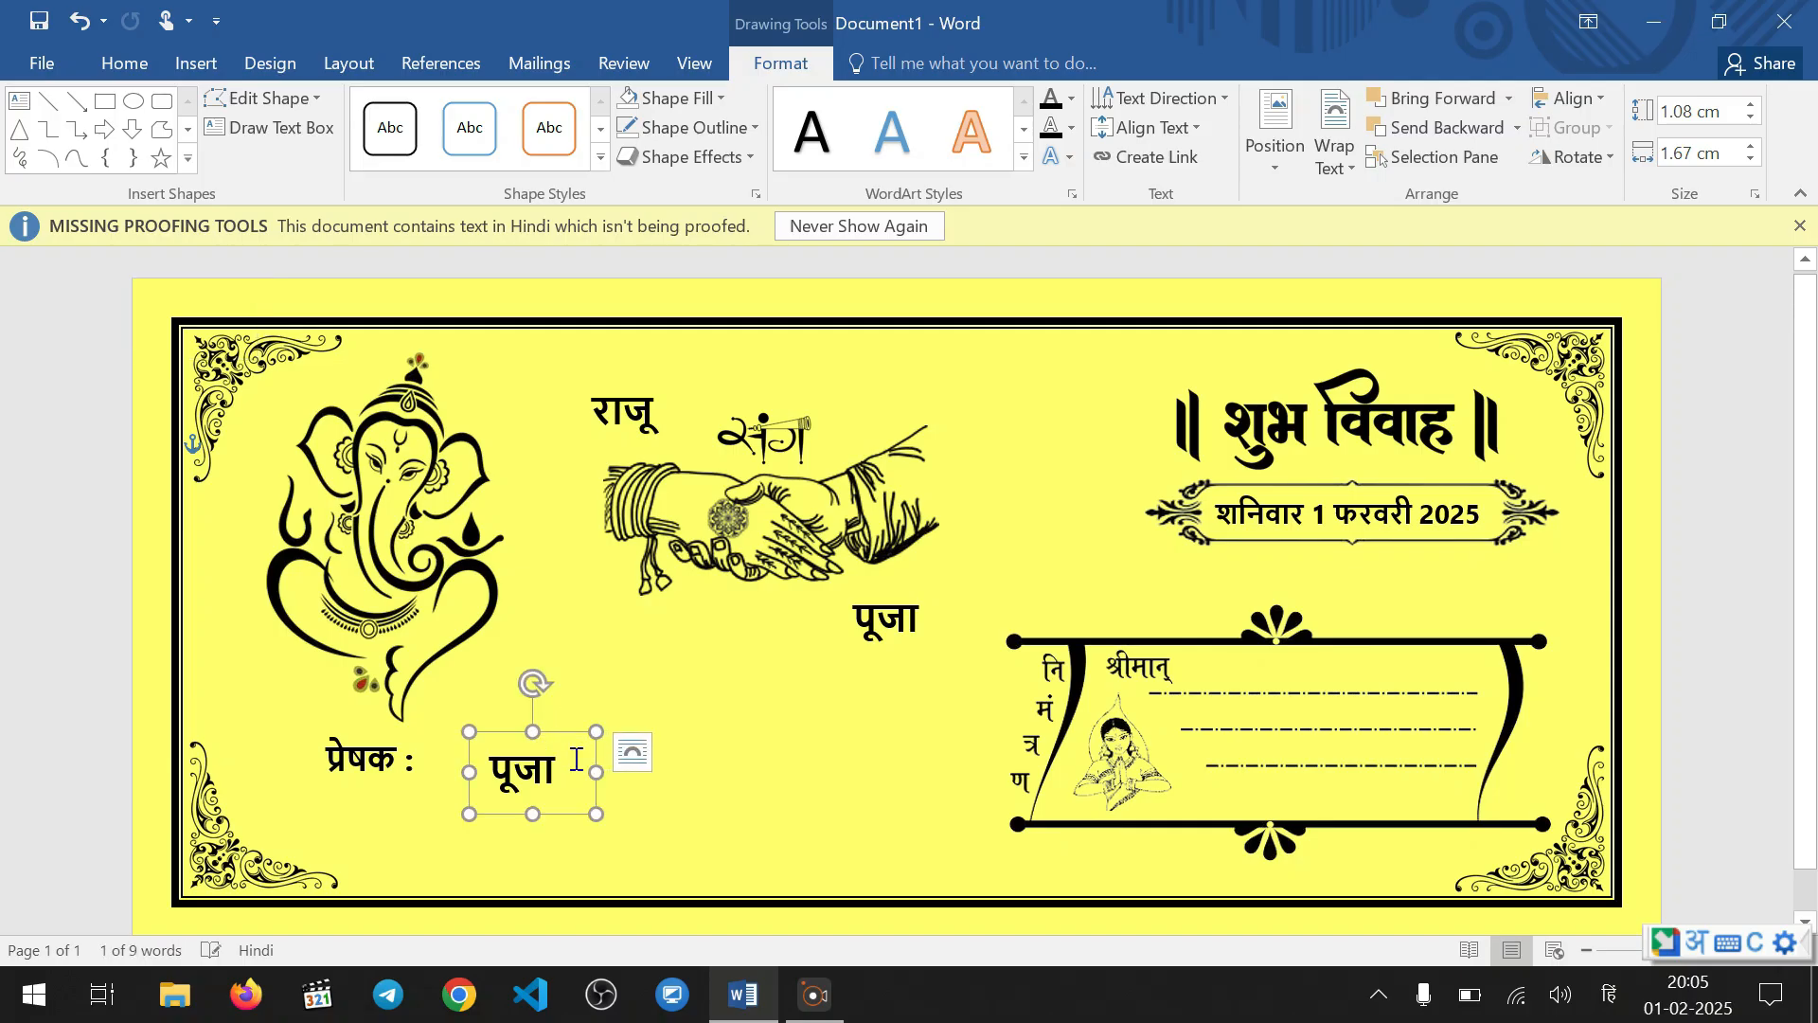
pyautogui.doubleClick(576, 758)
pyautogui.click(487, 723)
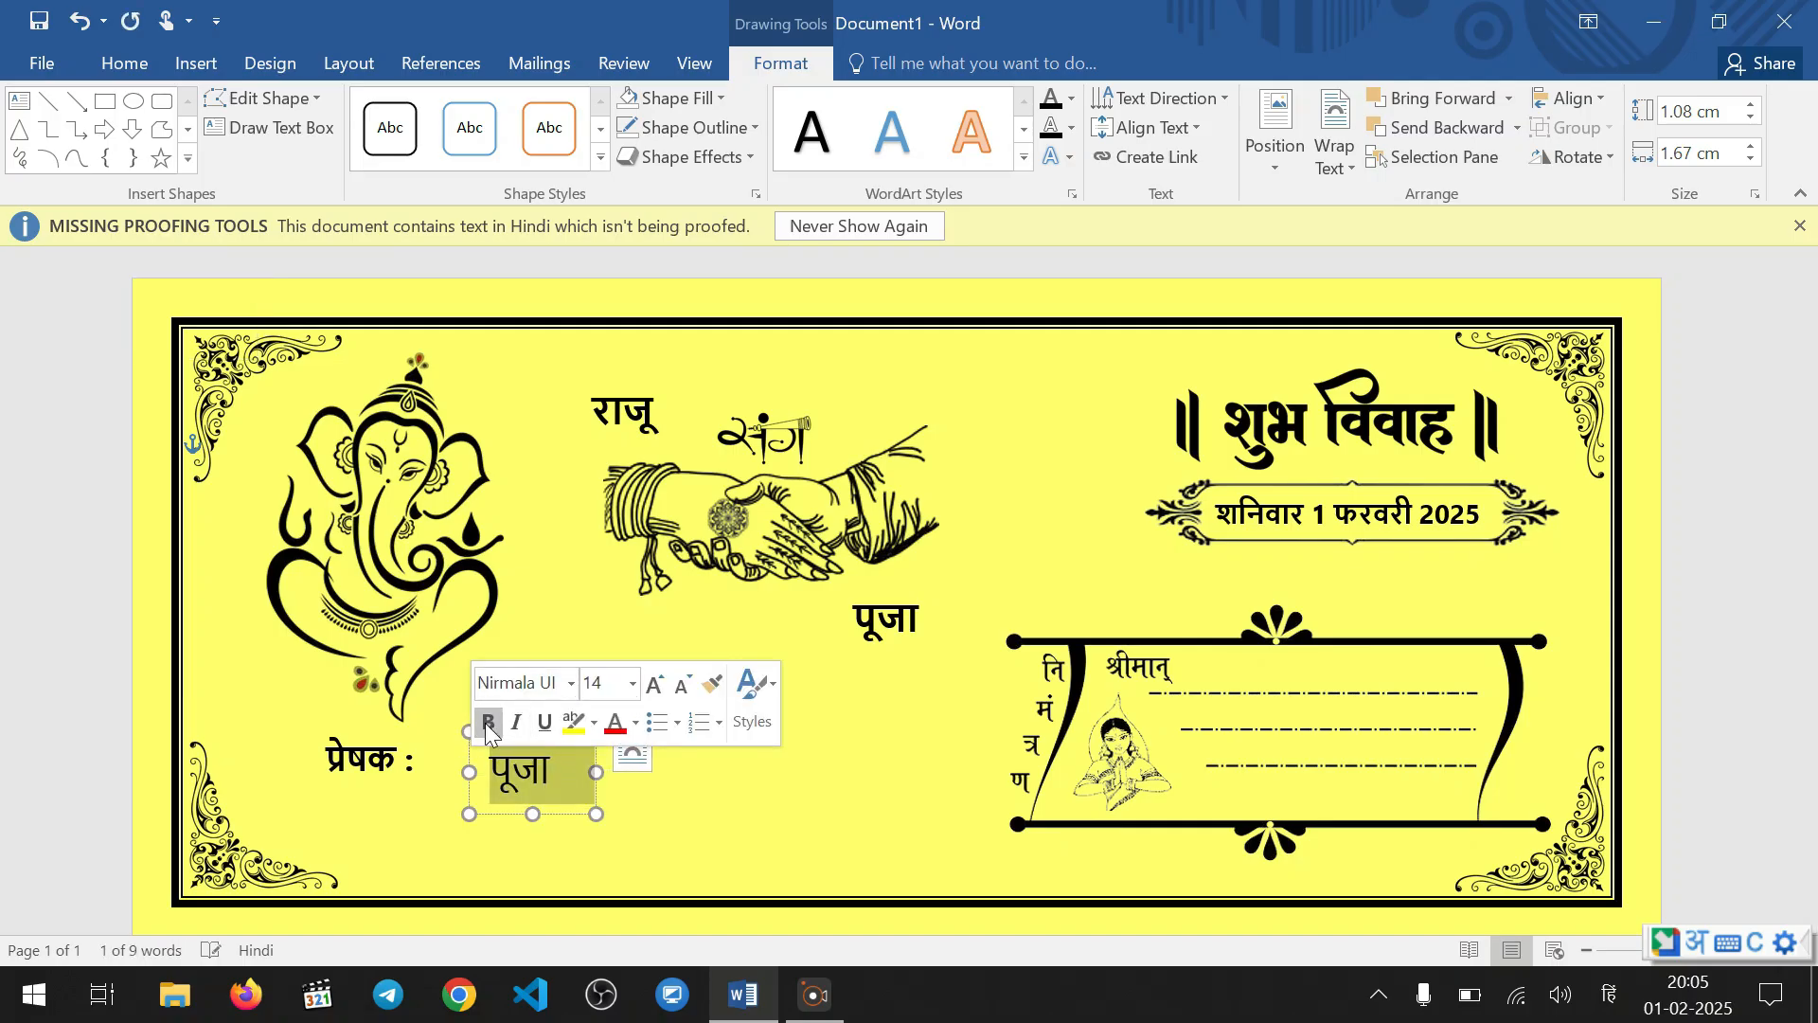
pyautogui.click(568, 769)
# Replace the copied name with the sender's full name in Hindi and widen its text box to about 4.19 cm
pyautogui.moveTo(561, 769); pyautogui.dragTo(453, 774)
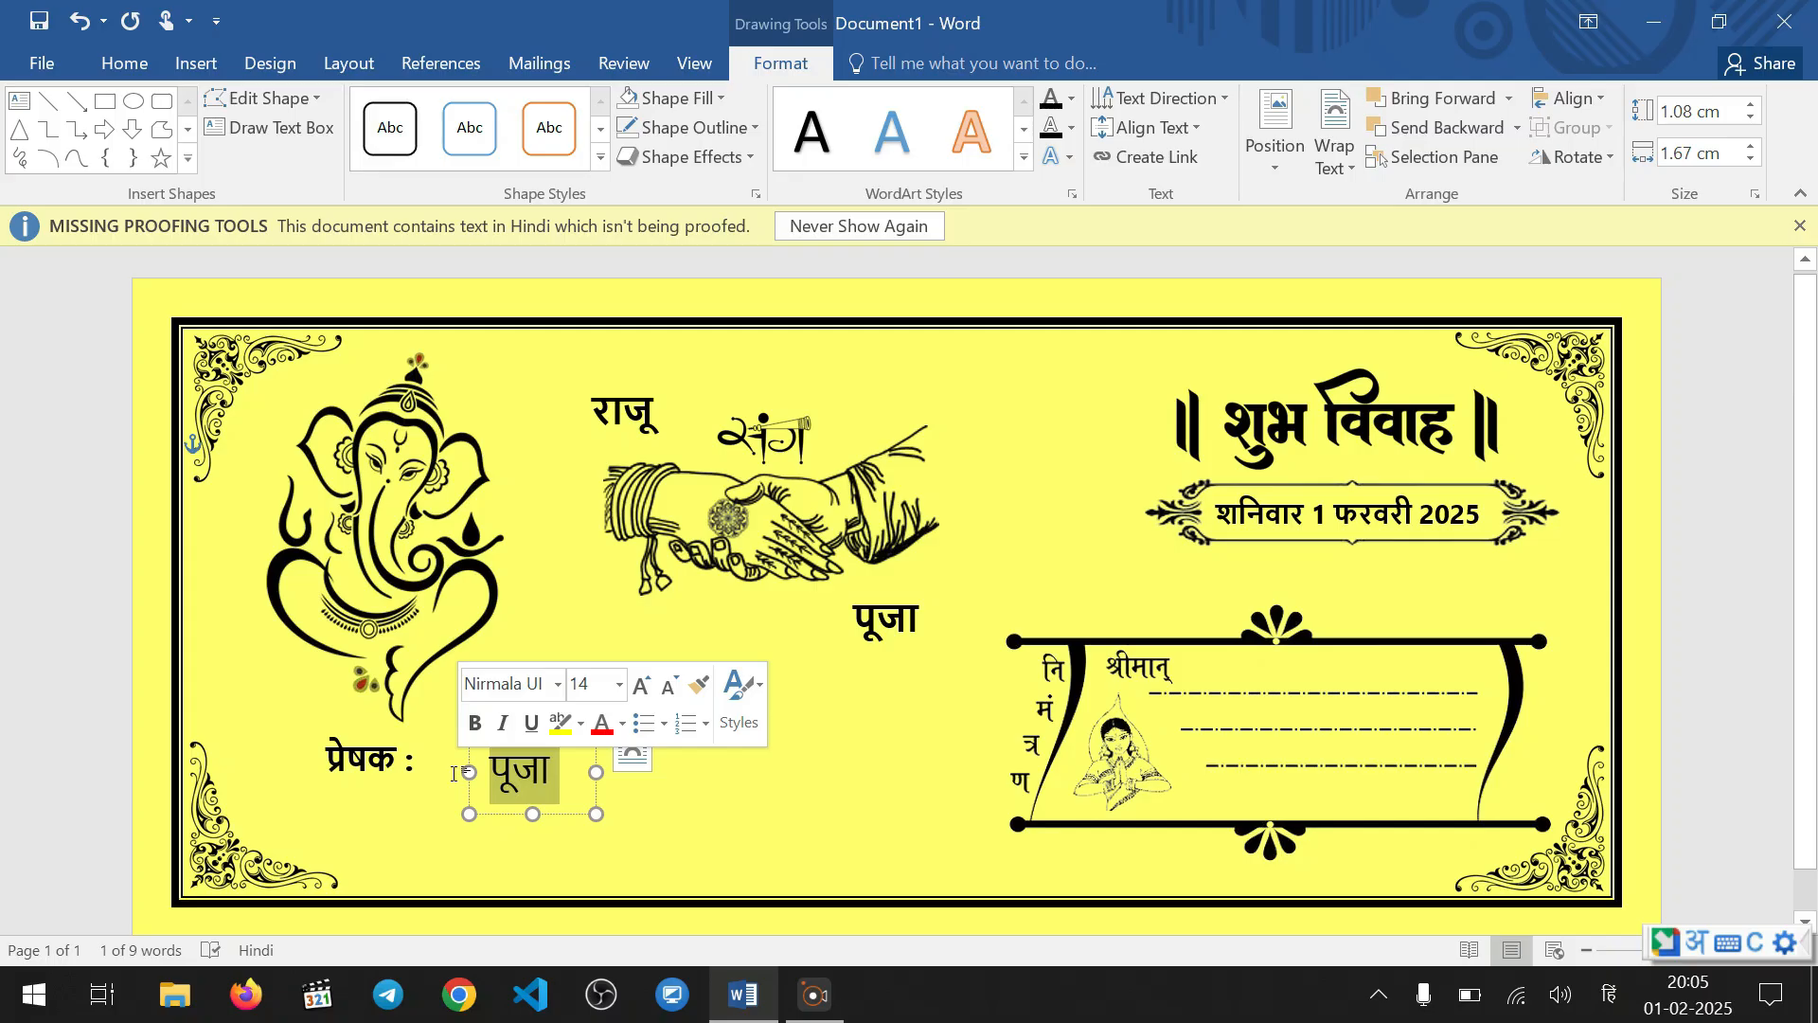
pyautogui.write('veer ')
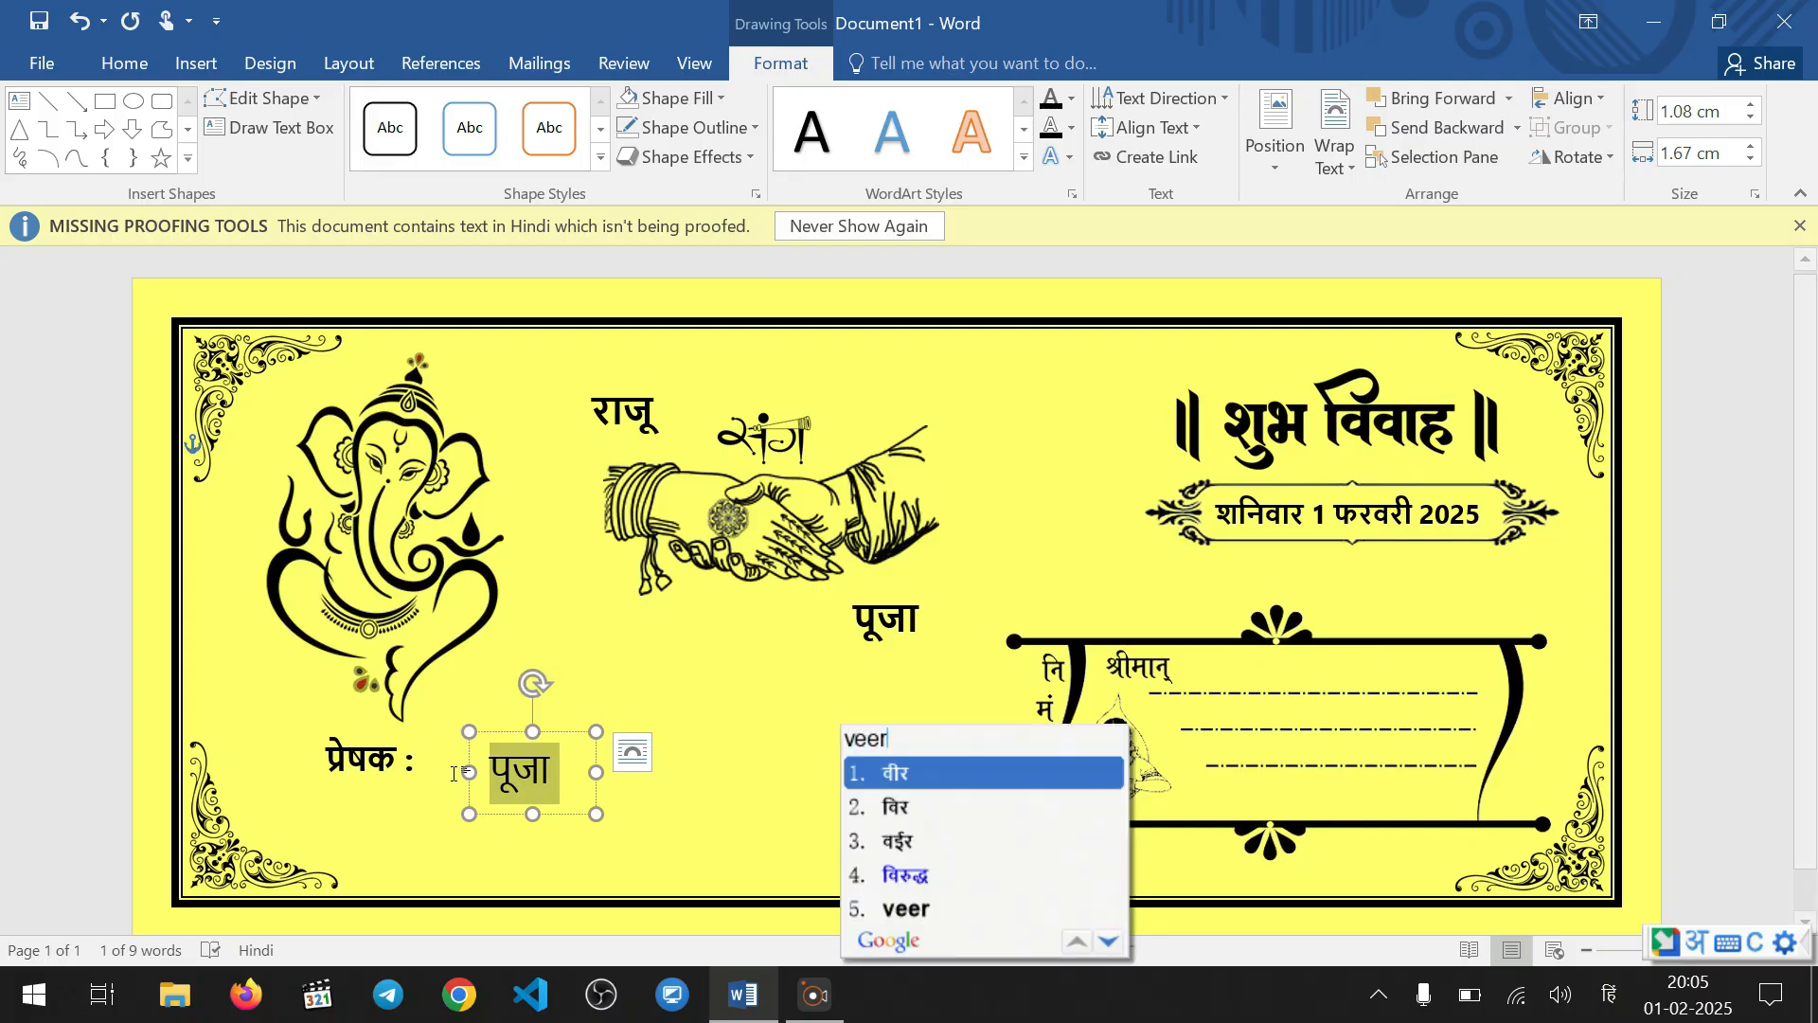
pyautogui.write('kuma')
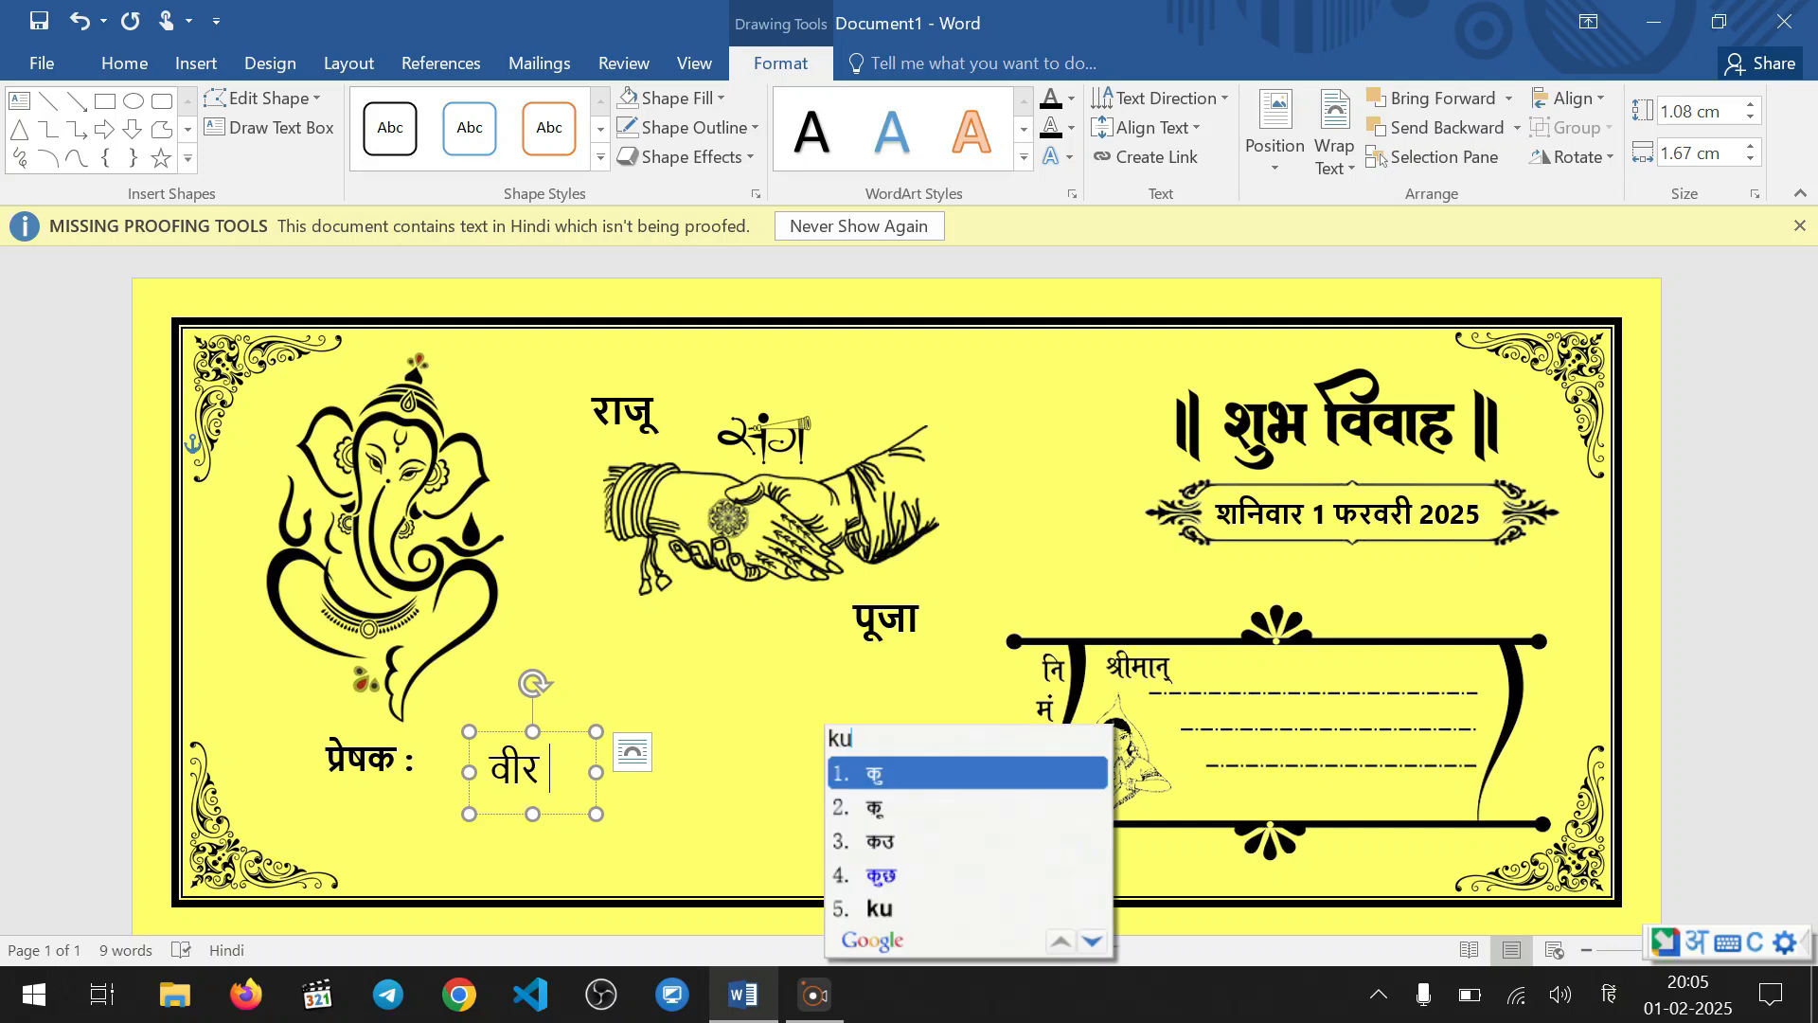
pyautogui.press('BackSpace')
pyautogui.press('BackSpace')
pyautogui.press('BackSpace')
pyautogui.press('BackSpace')
pyautogui.write('singh')
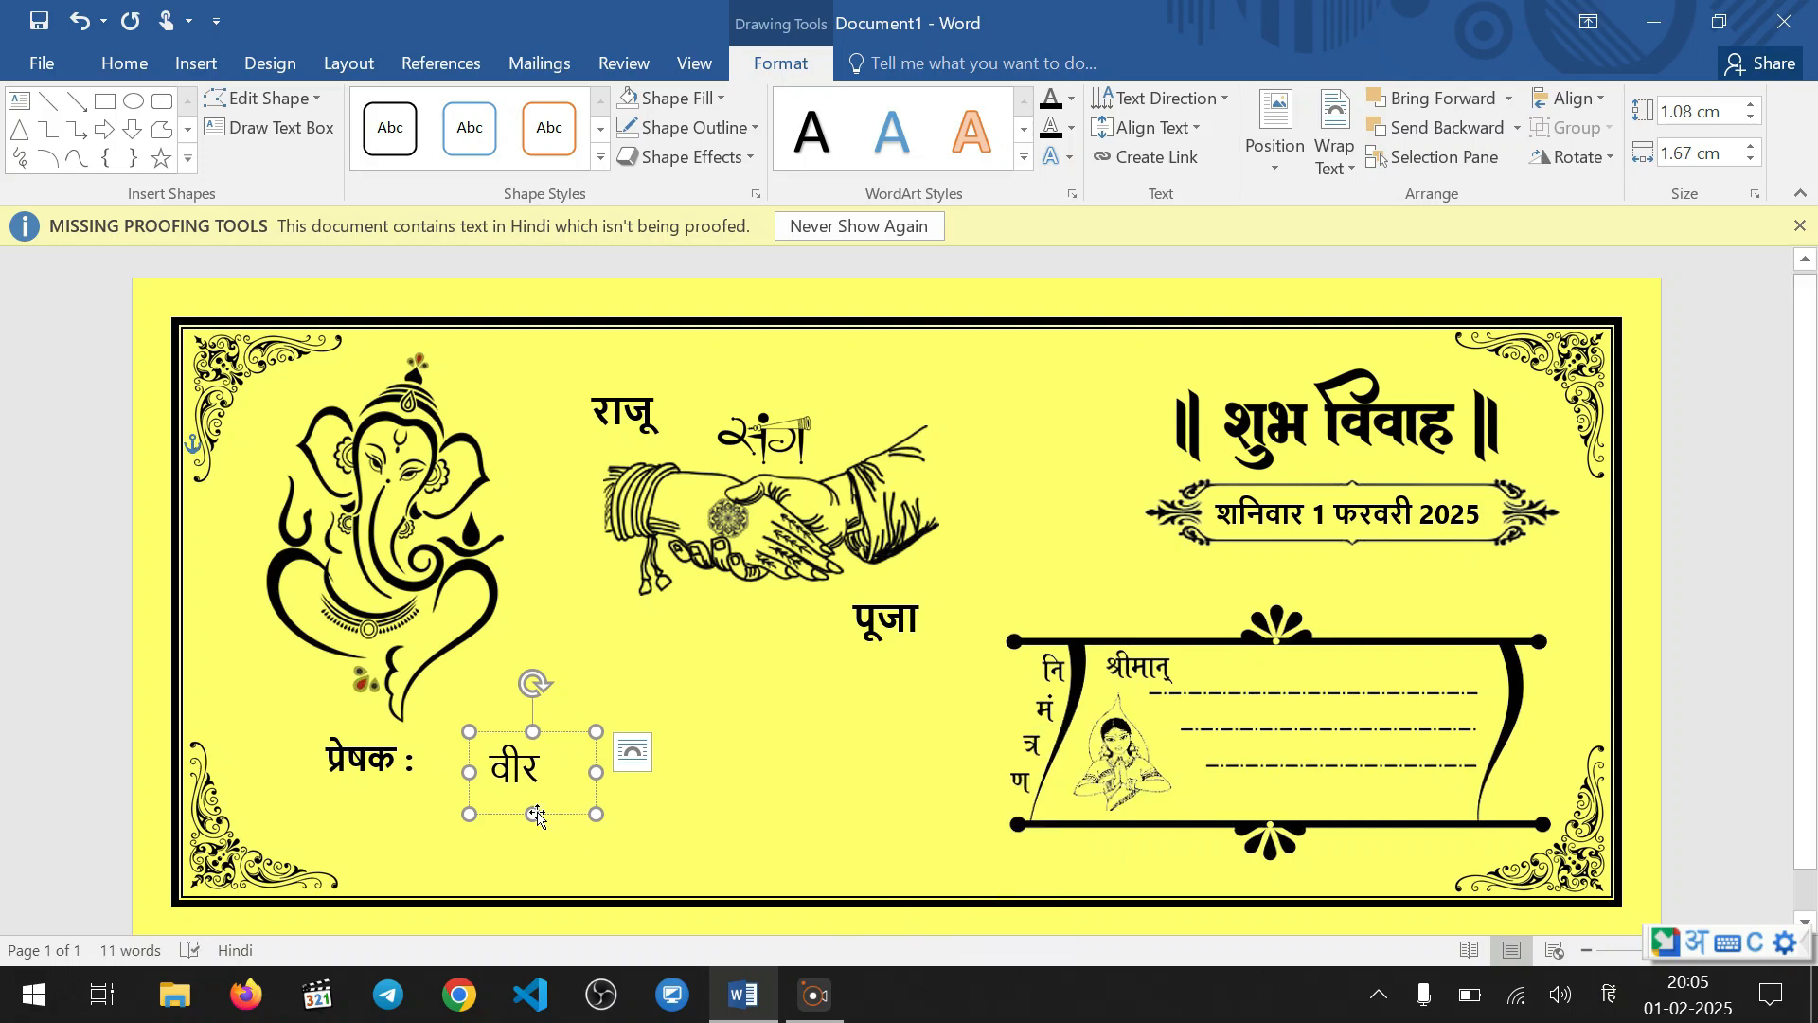
pyautogui.hotkey('ctrl', 'y')
pyautogui.hotkey('ctrl', 'y')
pyautogui.hotkey('ctrl', 'y')
pyautogui.hotkey('ctrl', 'y')
pyautogui.hotkey('ctrl', 'y')
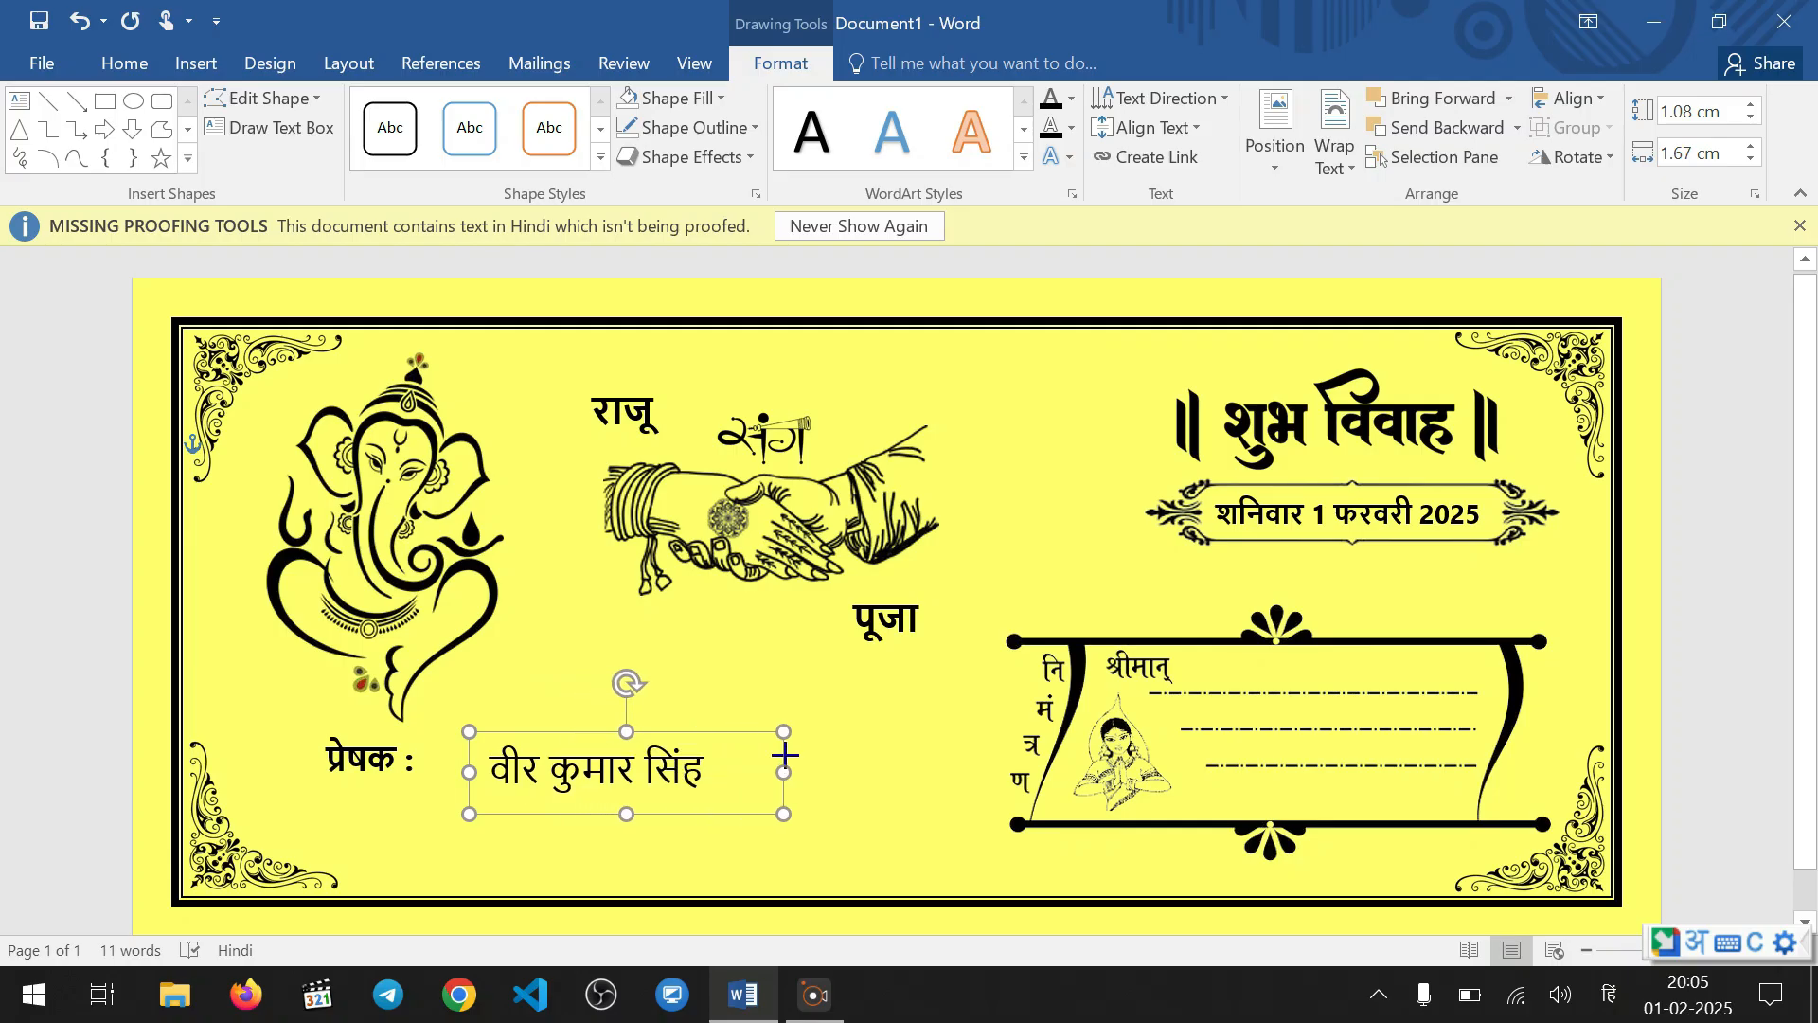
pyautogui.press('Escape')
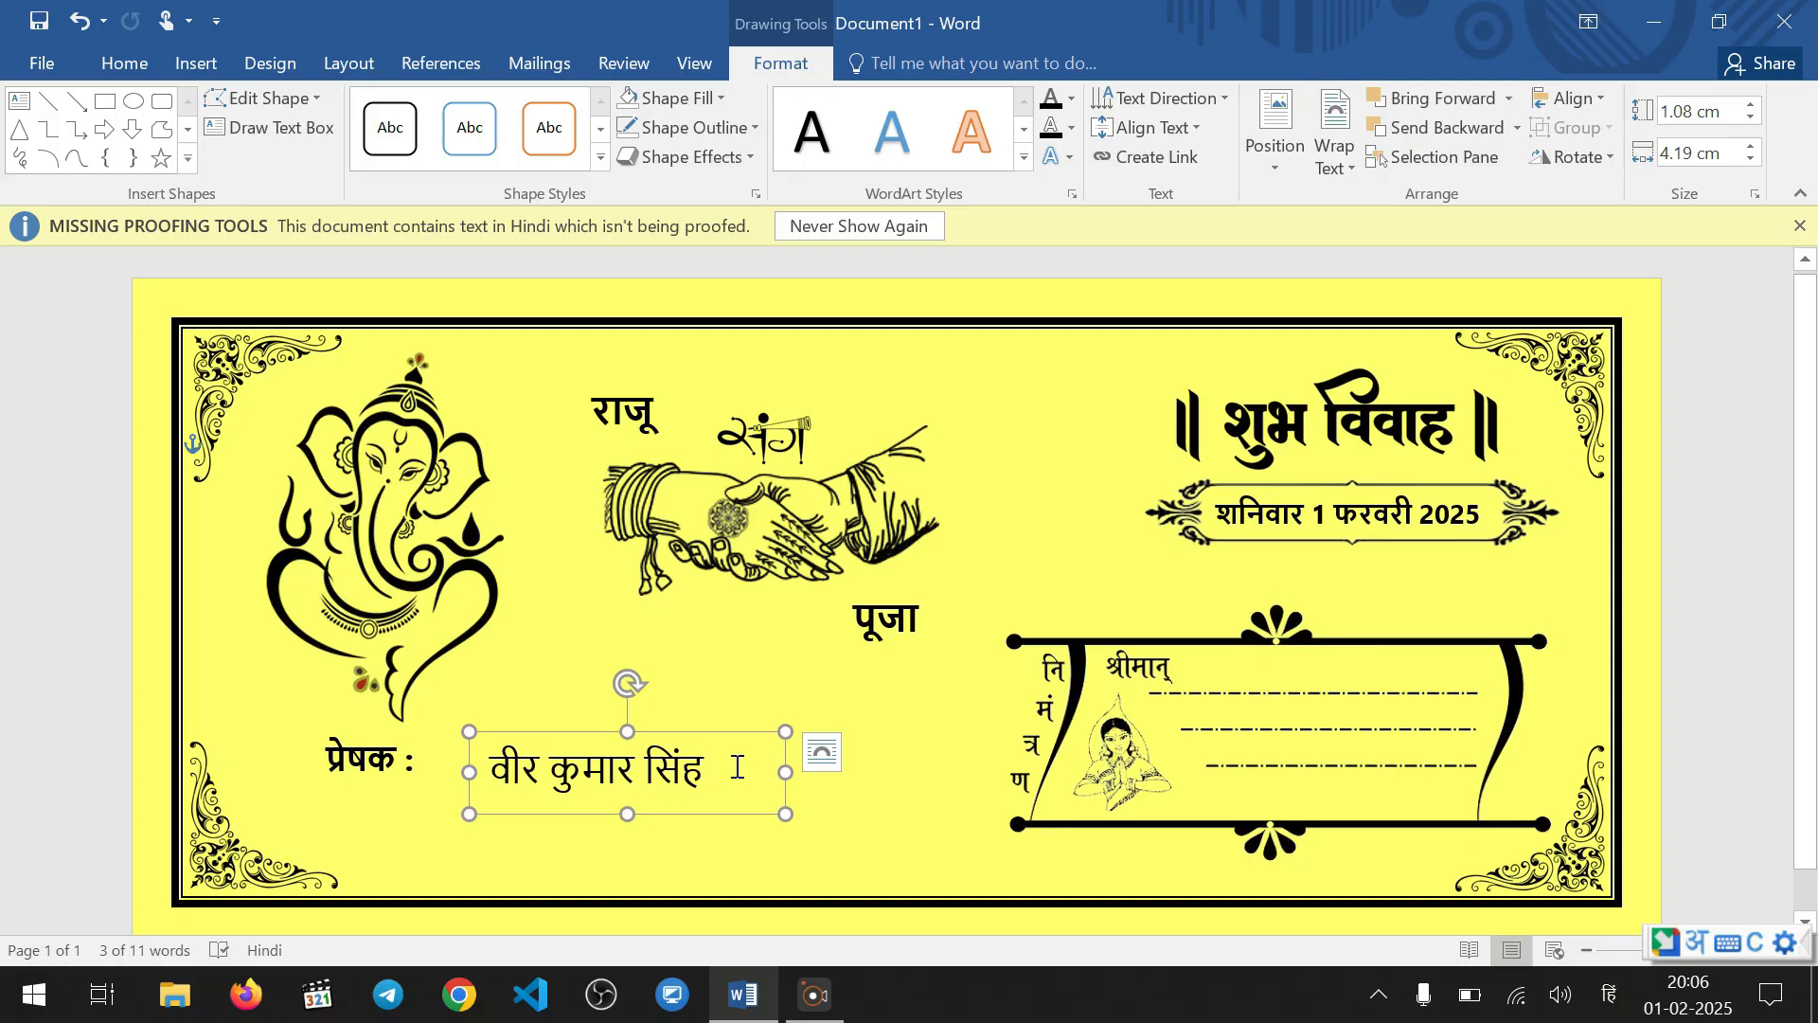
# Move the sender's name text box up slightly and set its font size to 12
pyautogui.moveTo(646, 738); pyautogui.dragTo(645, 698)
pyautogui.tripleClick(718, 737)
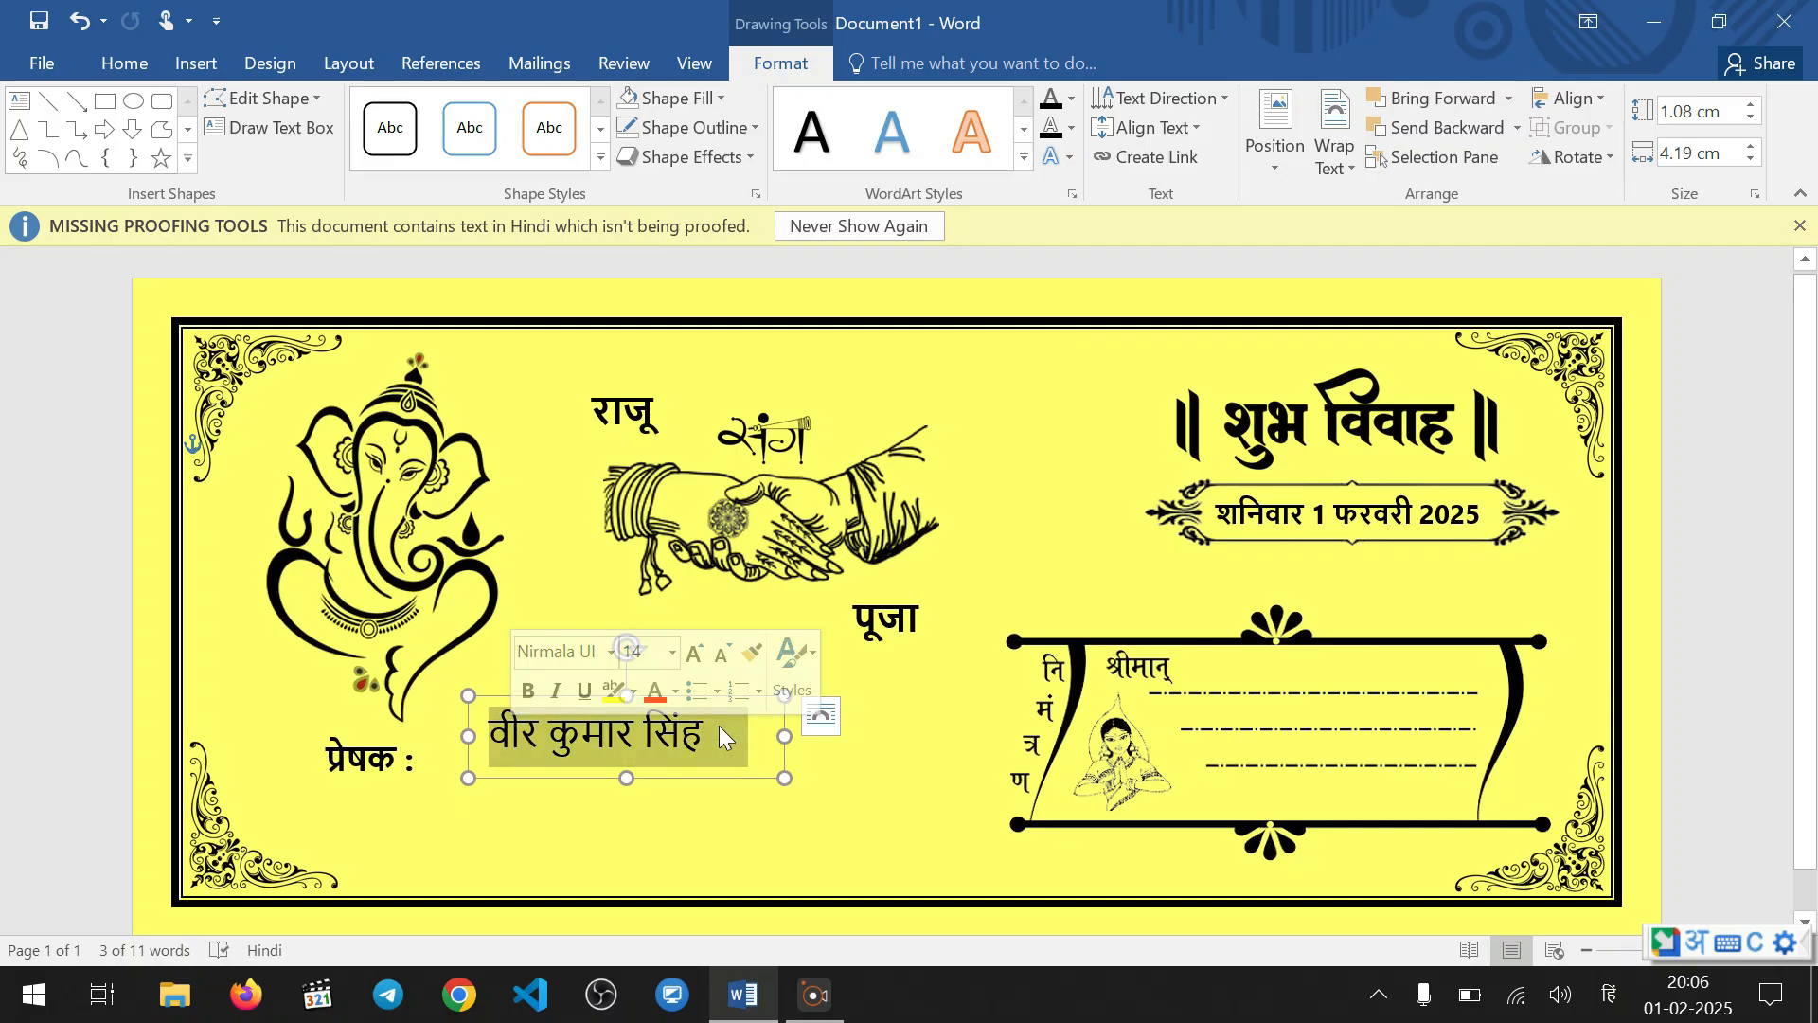
pyautogui.click(722, 654)
pyautogui.click(722, 653)
pyautogui.click(694, 653)
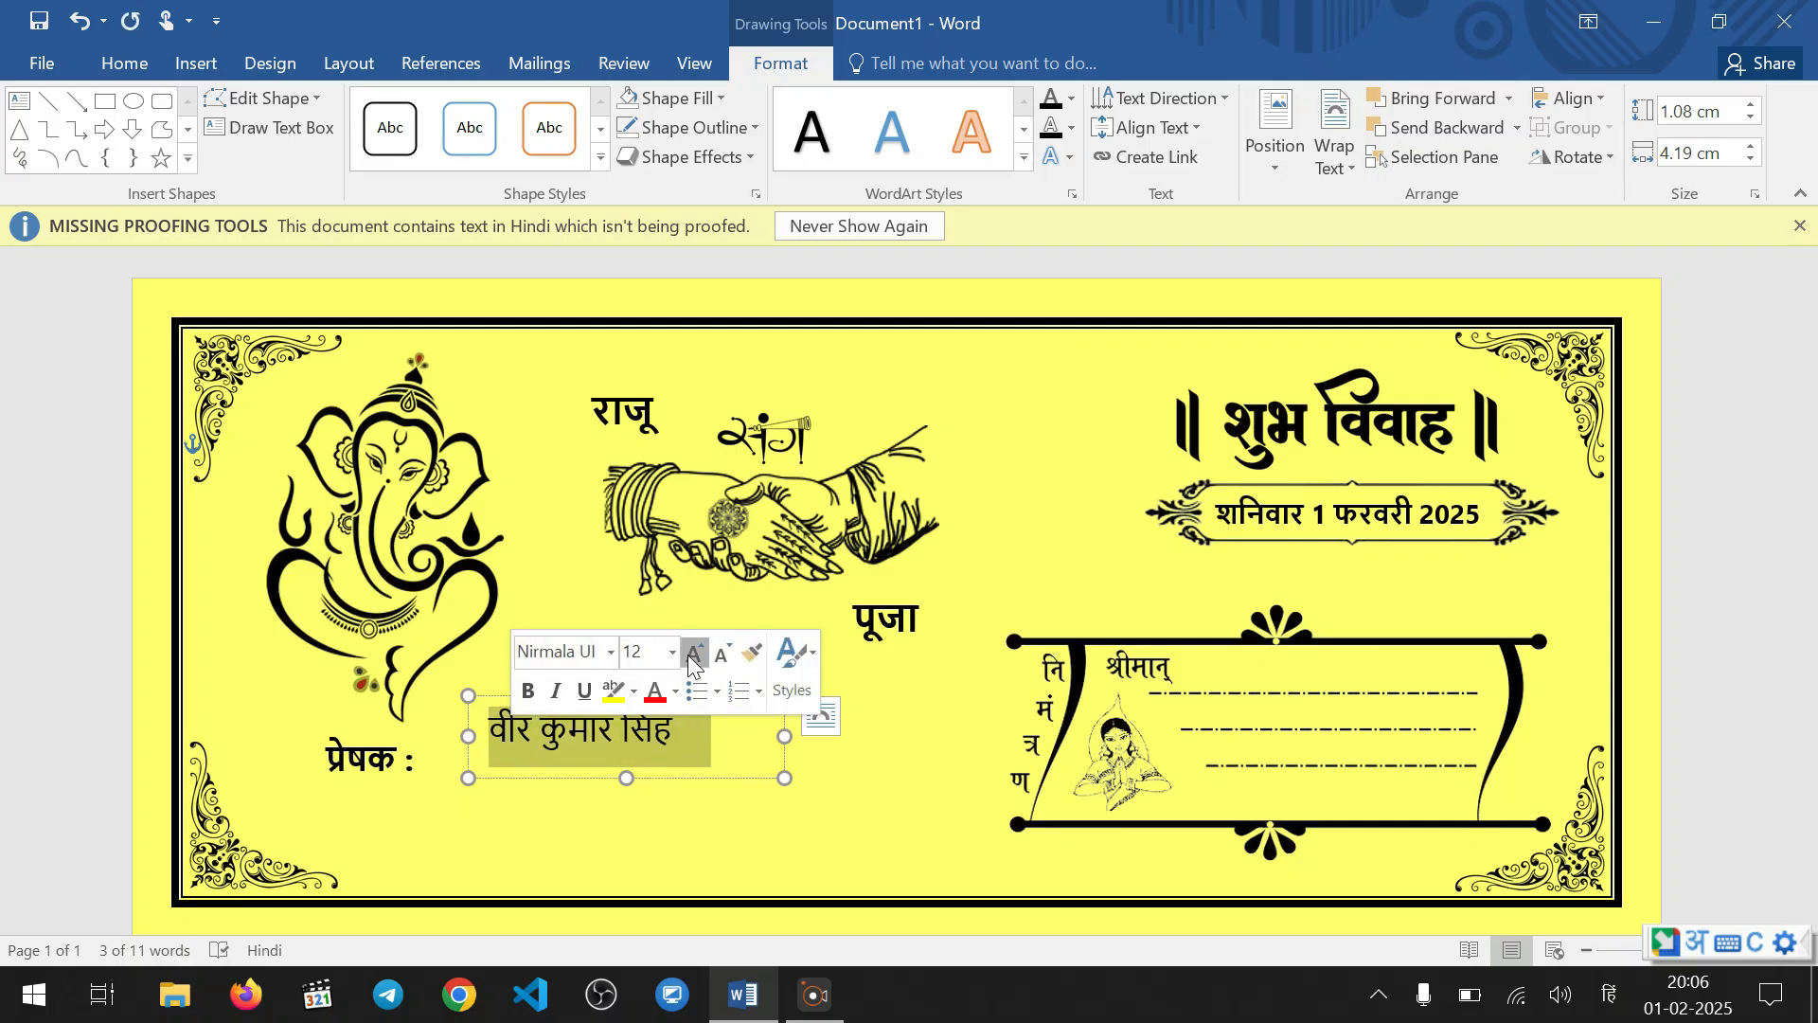
pyautogui.click(694, 654)
pyautogui.click(679, 806)
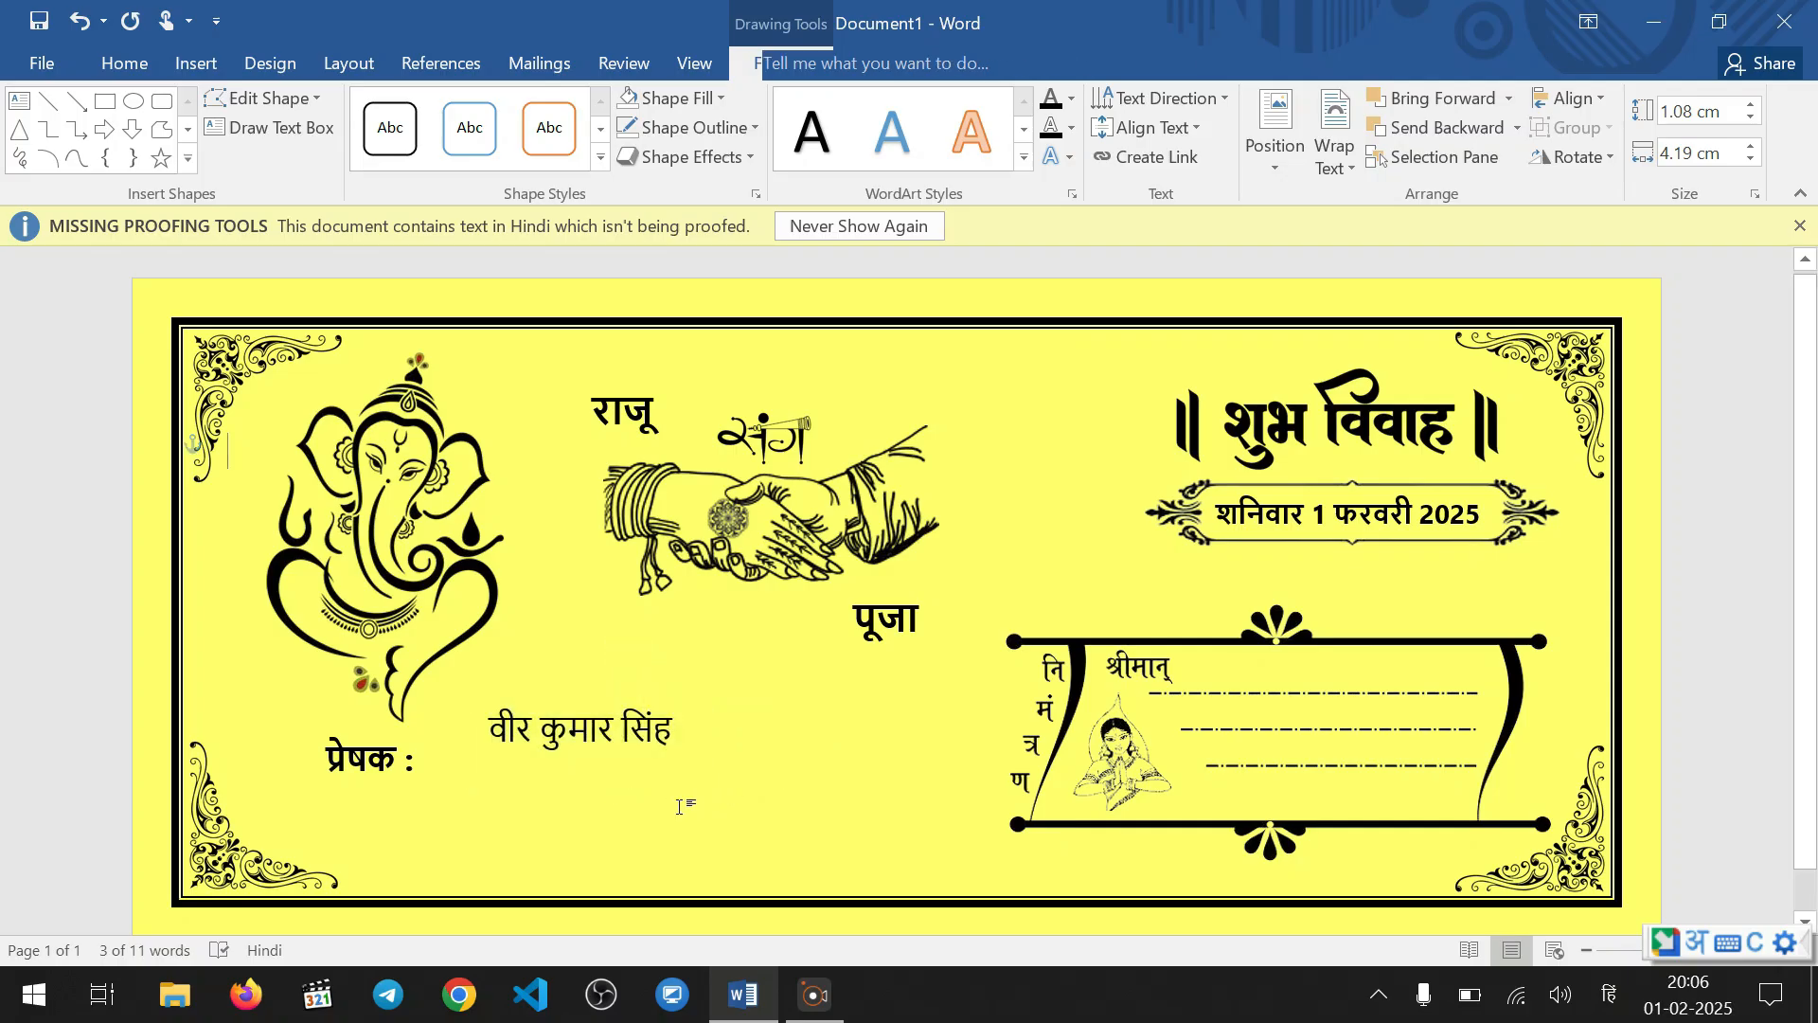
# Make the sender's name bold and nudge its text box slightly down, closer to level with "प्रेषक :"
pyautogui.click(671, 727)
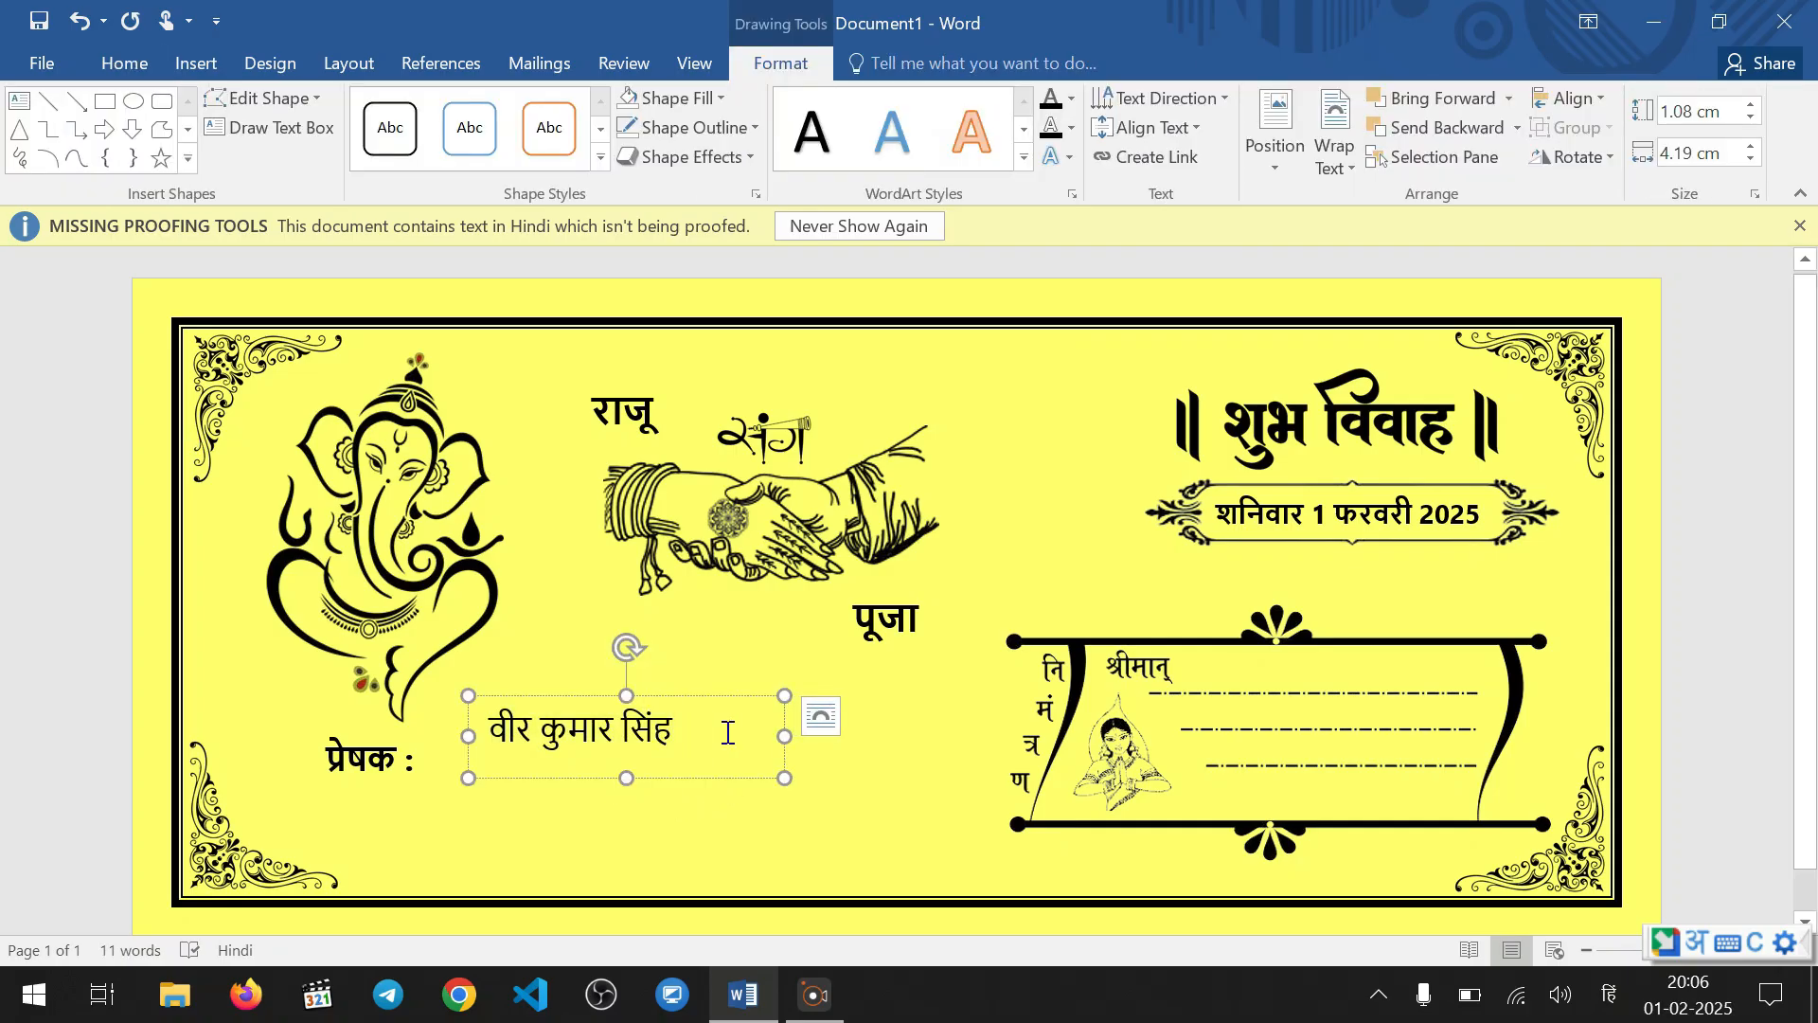
pyautogui.moveTo(707, 723); pyautogui.dragTo(496, 729)
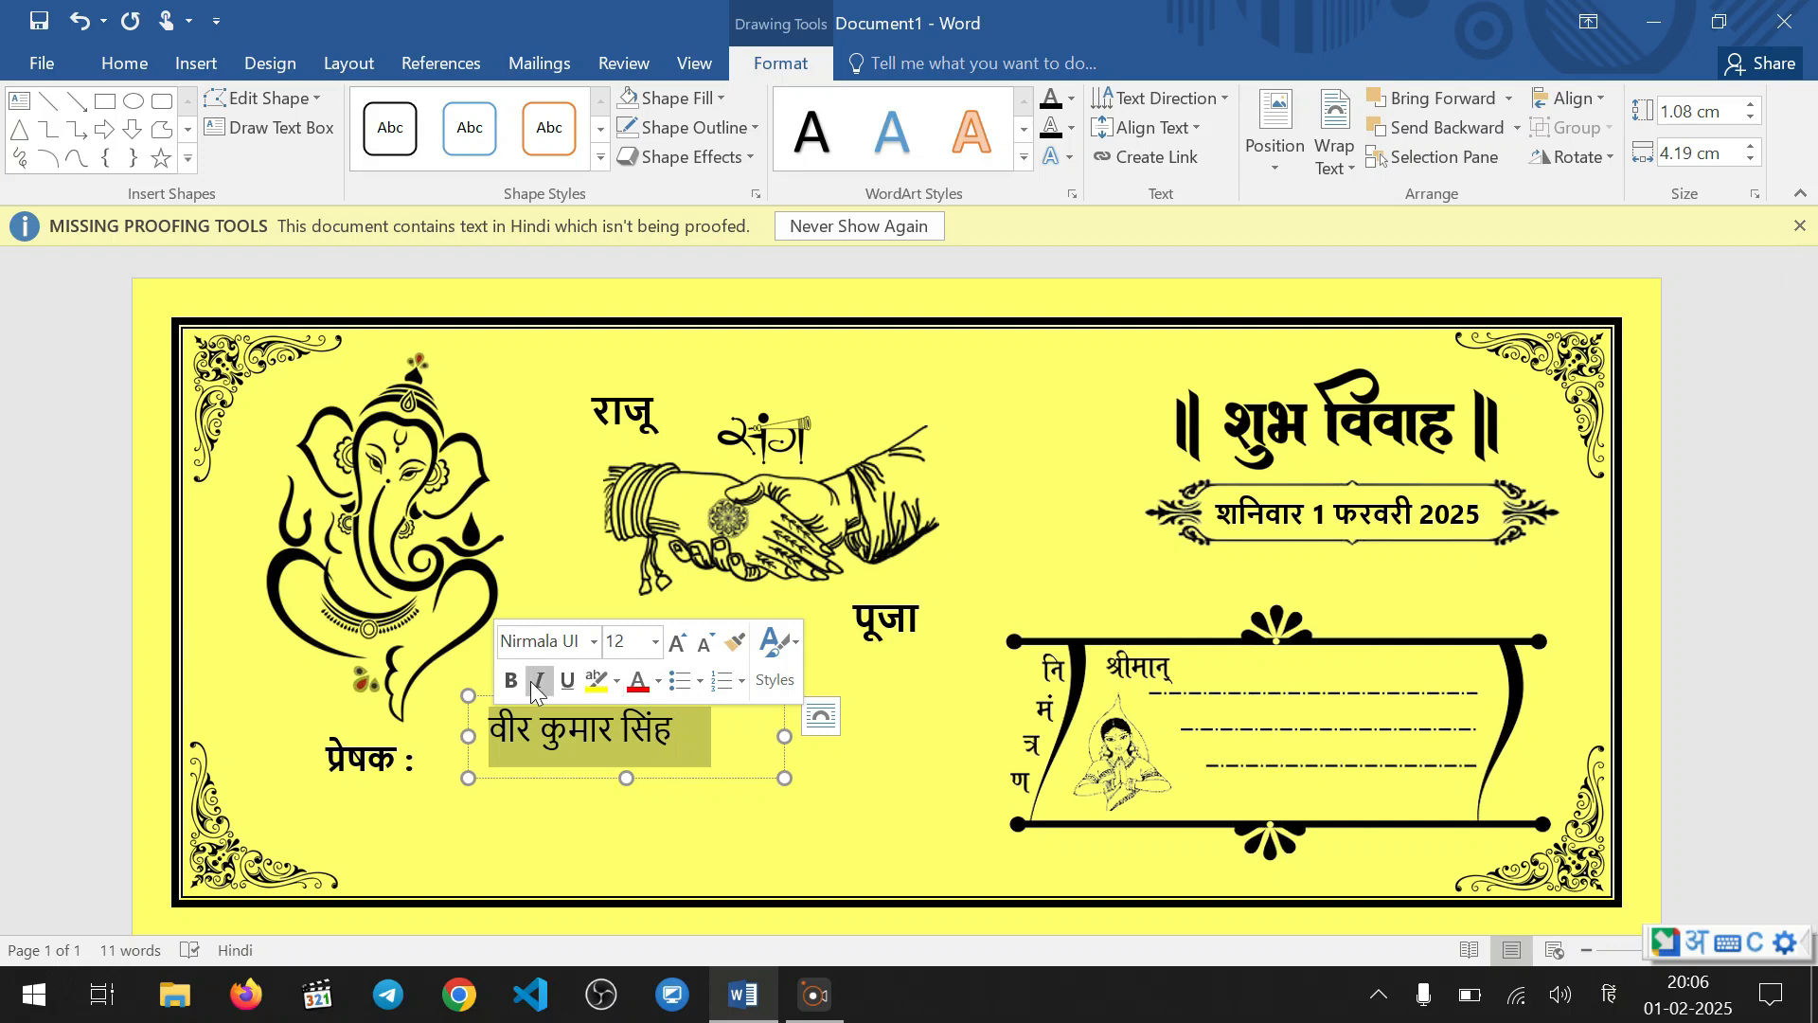
pyautogui.hotkey('ctrl', 'b')
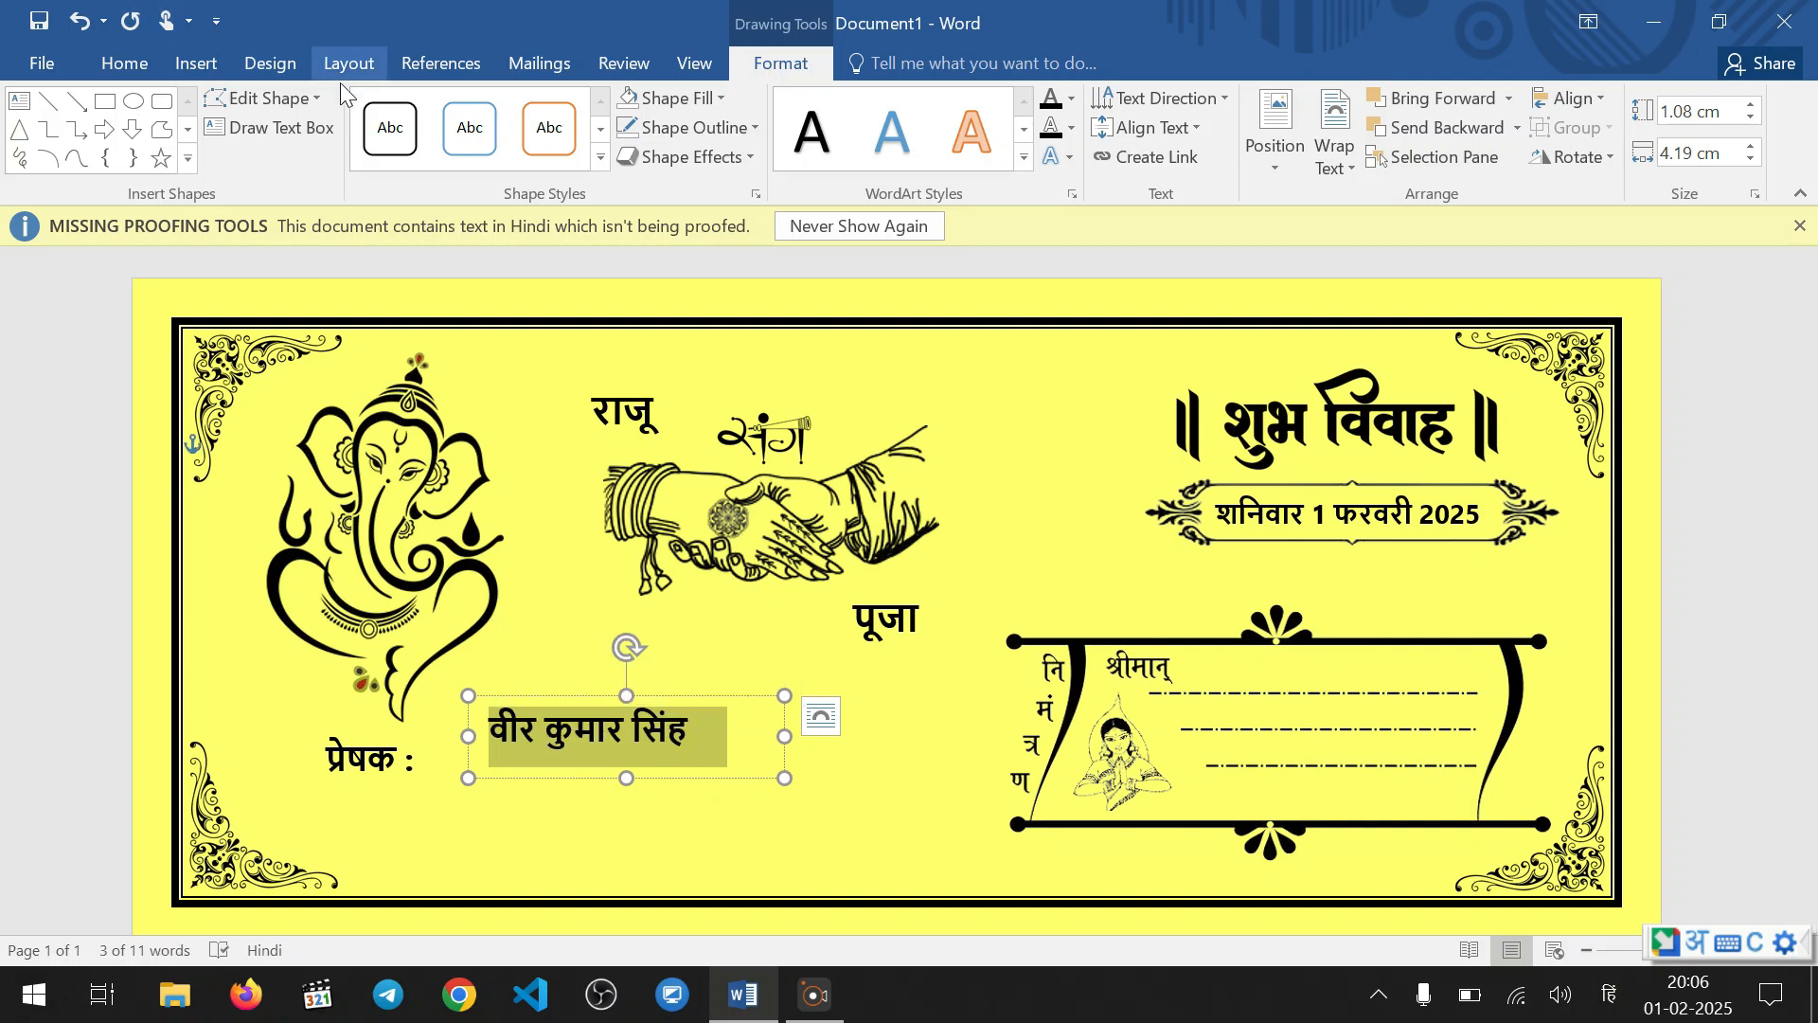
pyautogui.click(731, 741)
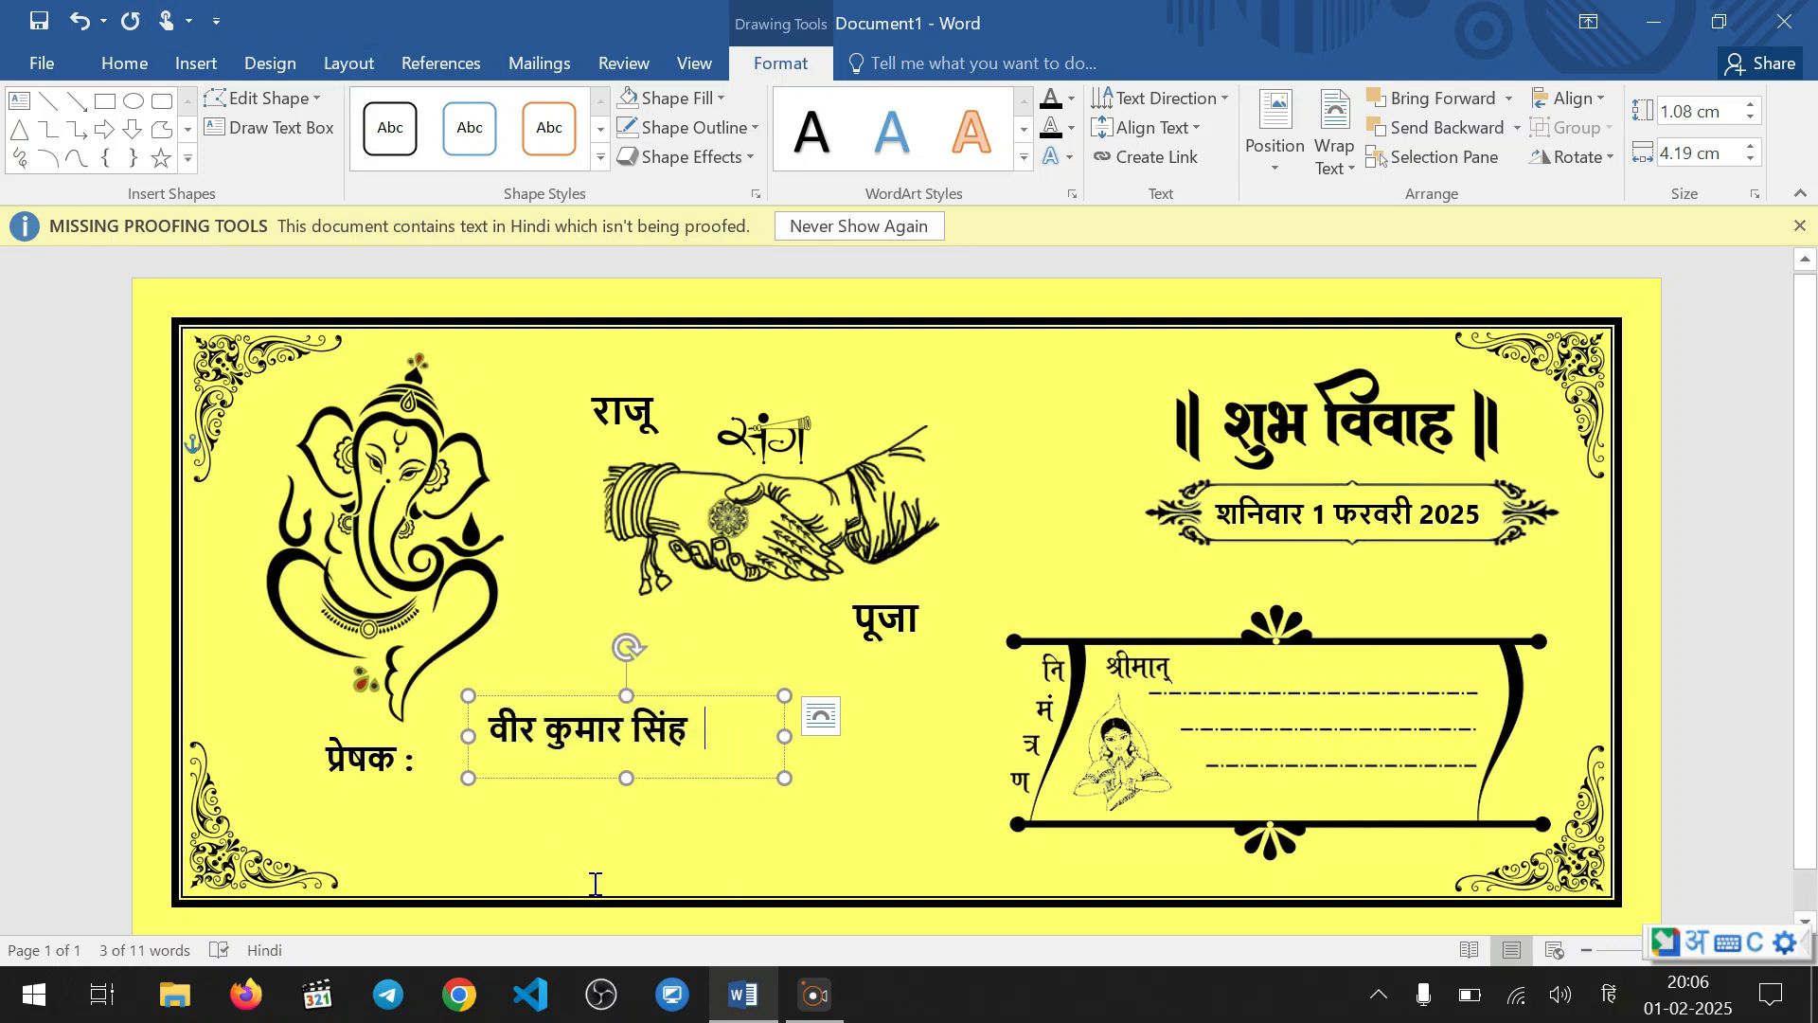
pyautogui.click(663, 797)
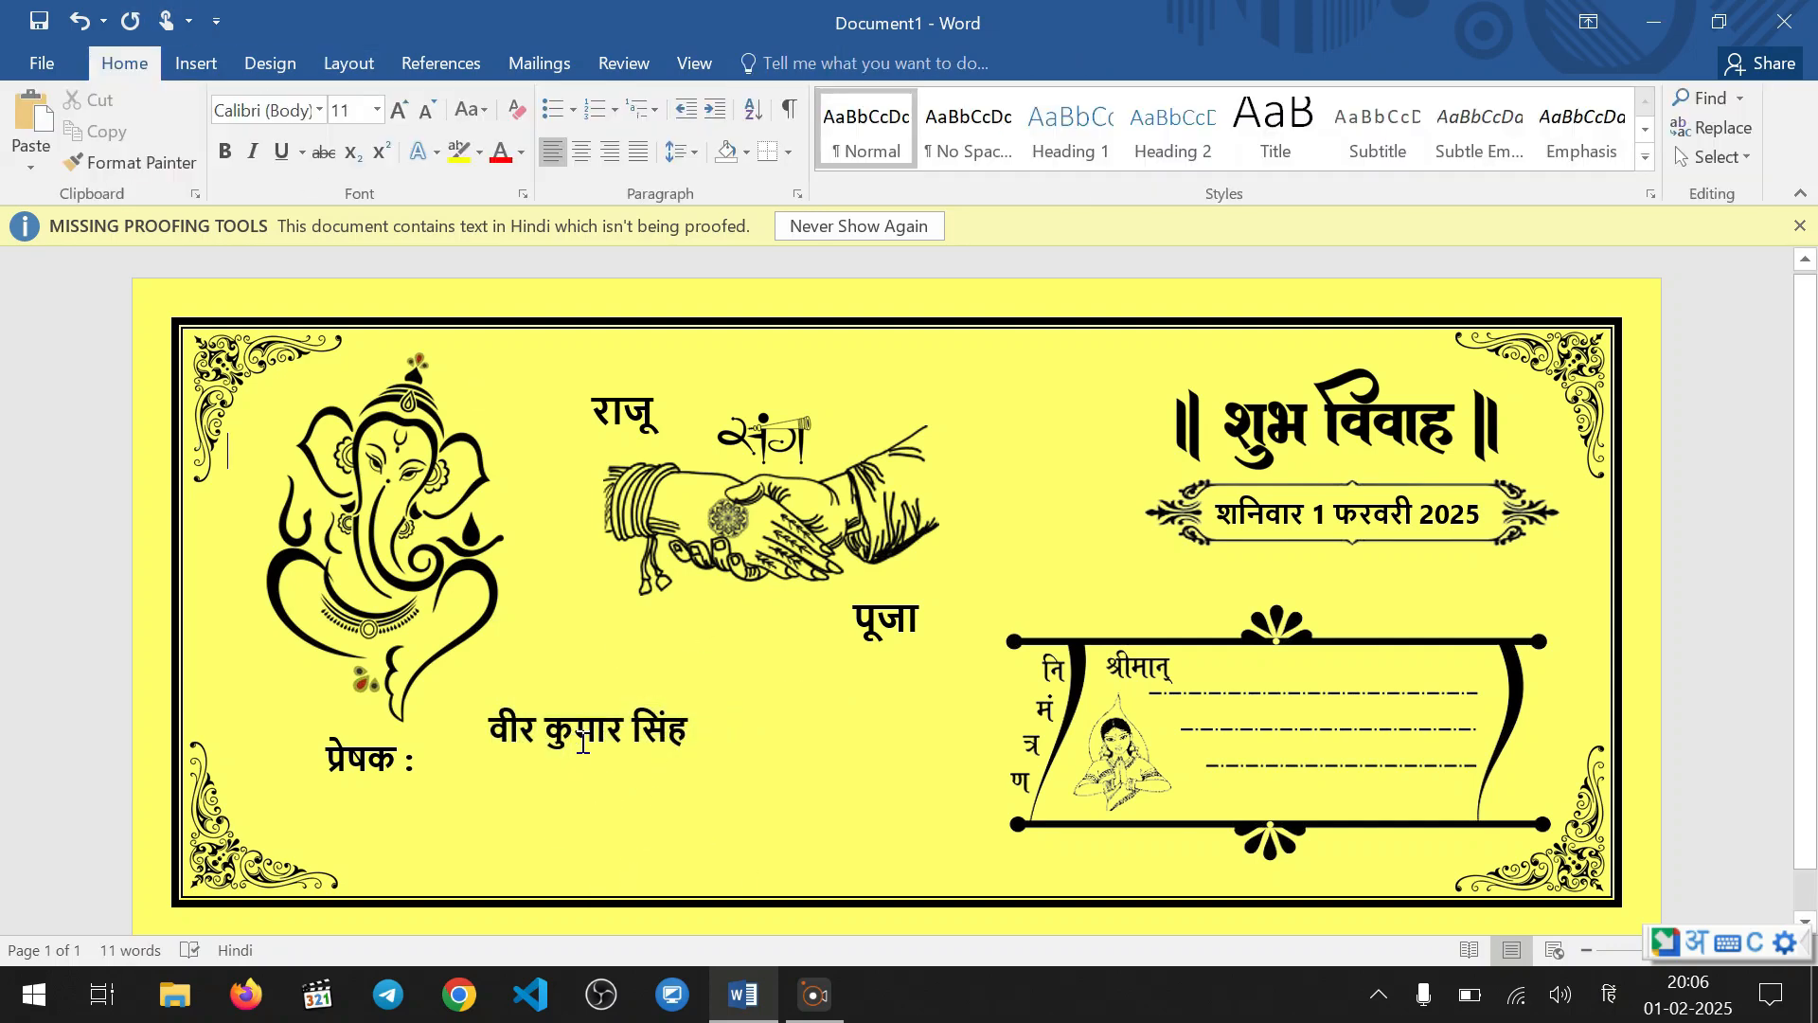
pyautogui.click(655, 718)
pyautogui.moveTo(656, 694); pyautogui.dragTo(655, 704)
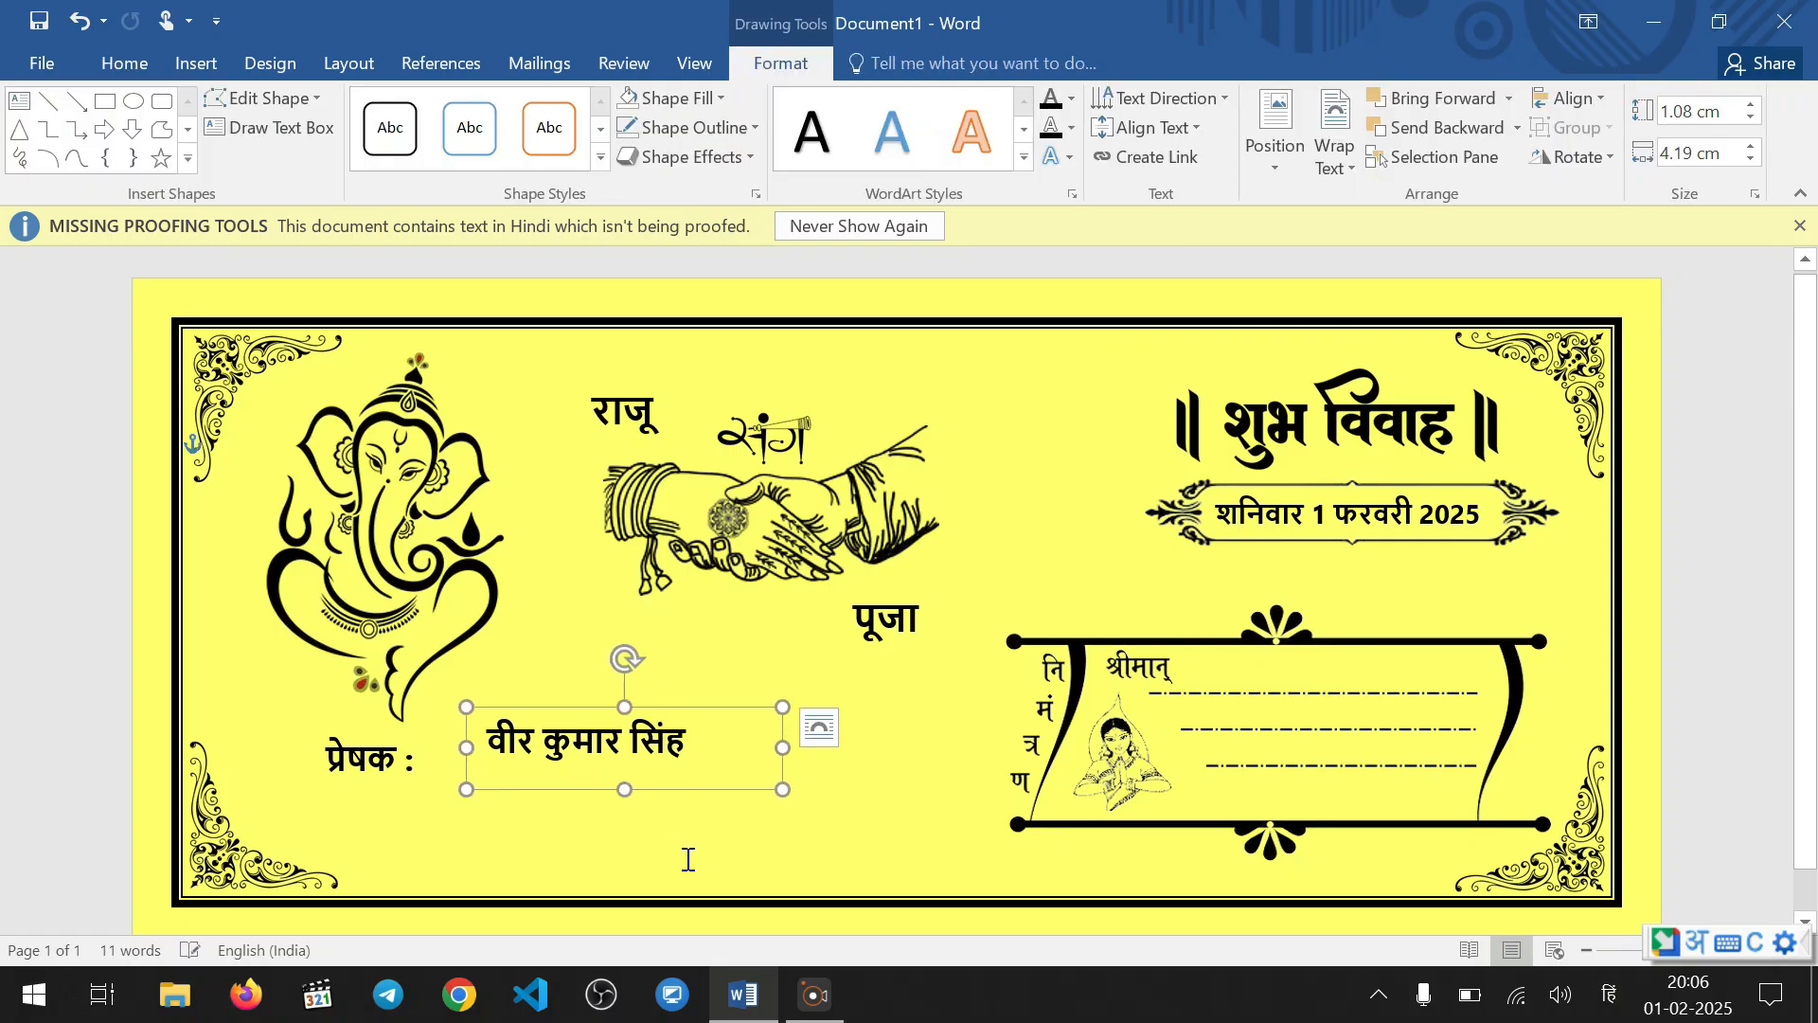
pyautogui.click(678, 824)
# Copy the sender's name text box to just below the name and remove the bold from the copy
pyautogui.click(665, 758)
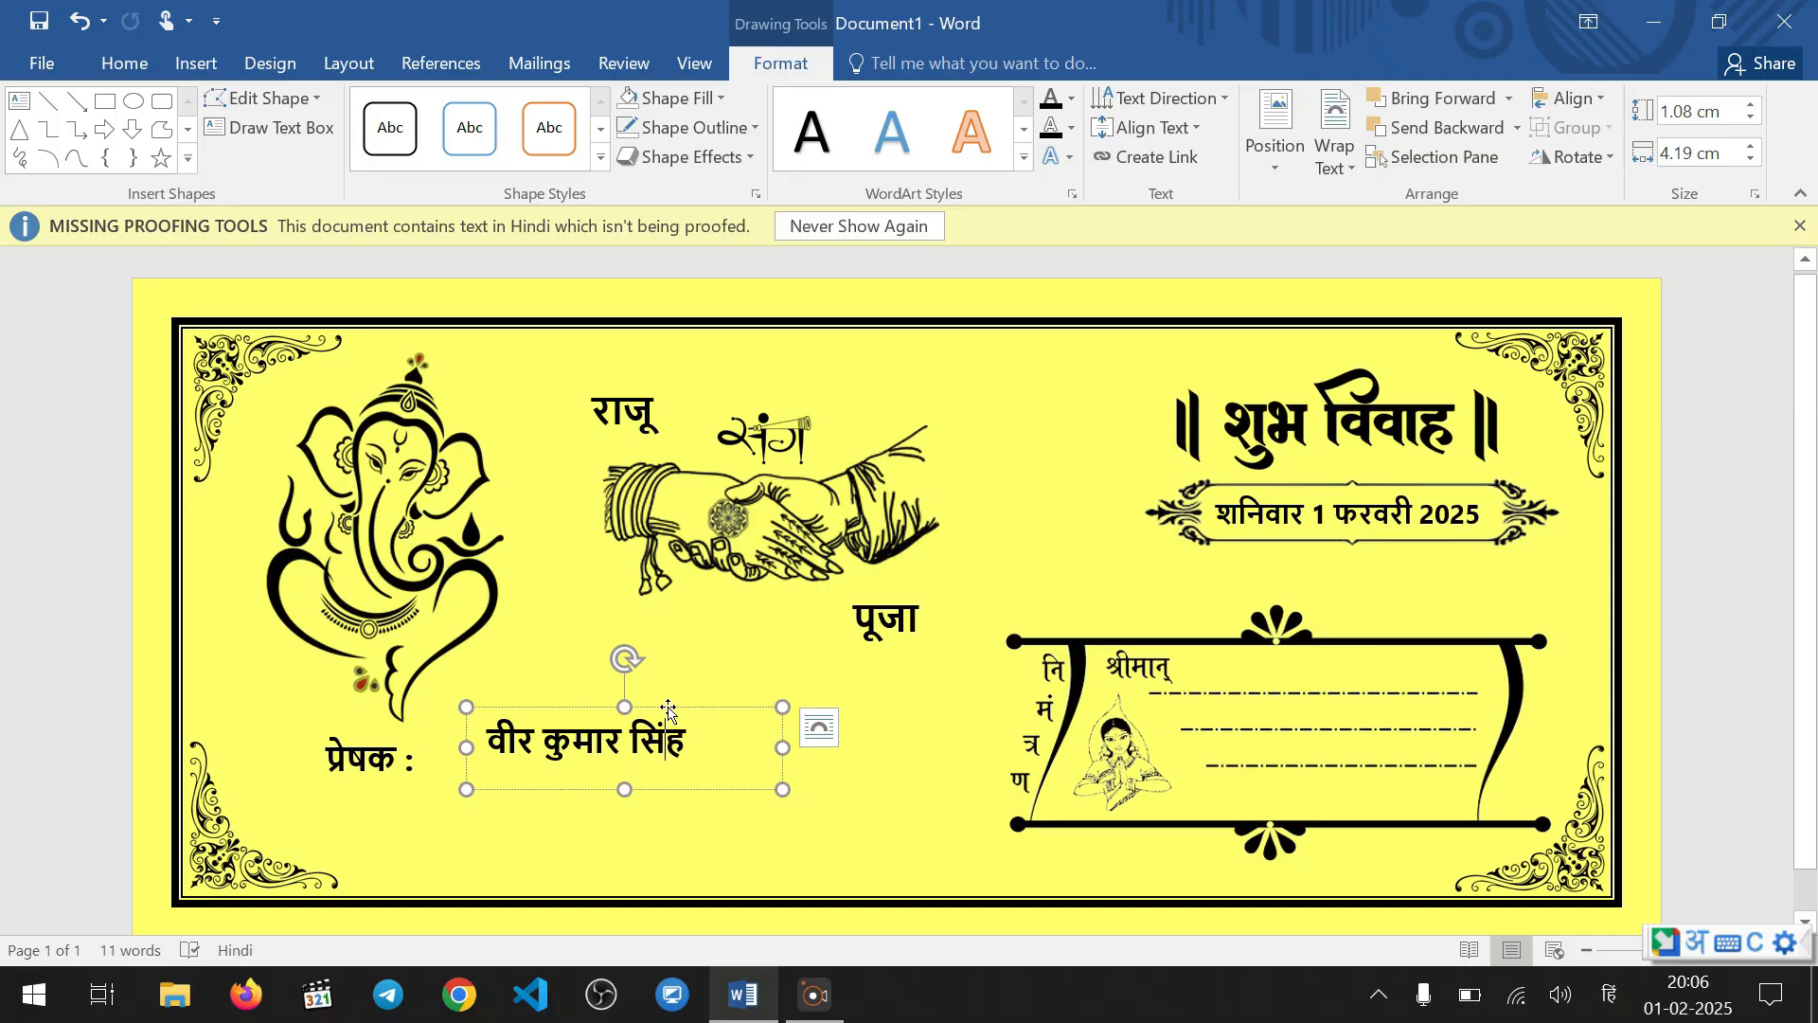
pyautogui.moveTo(667, 711); pyautogui.dragTo(469, 796)
pyautogui.hotkey('ctrl', 'b')
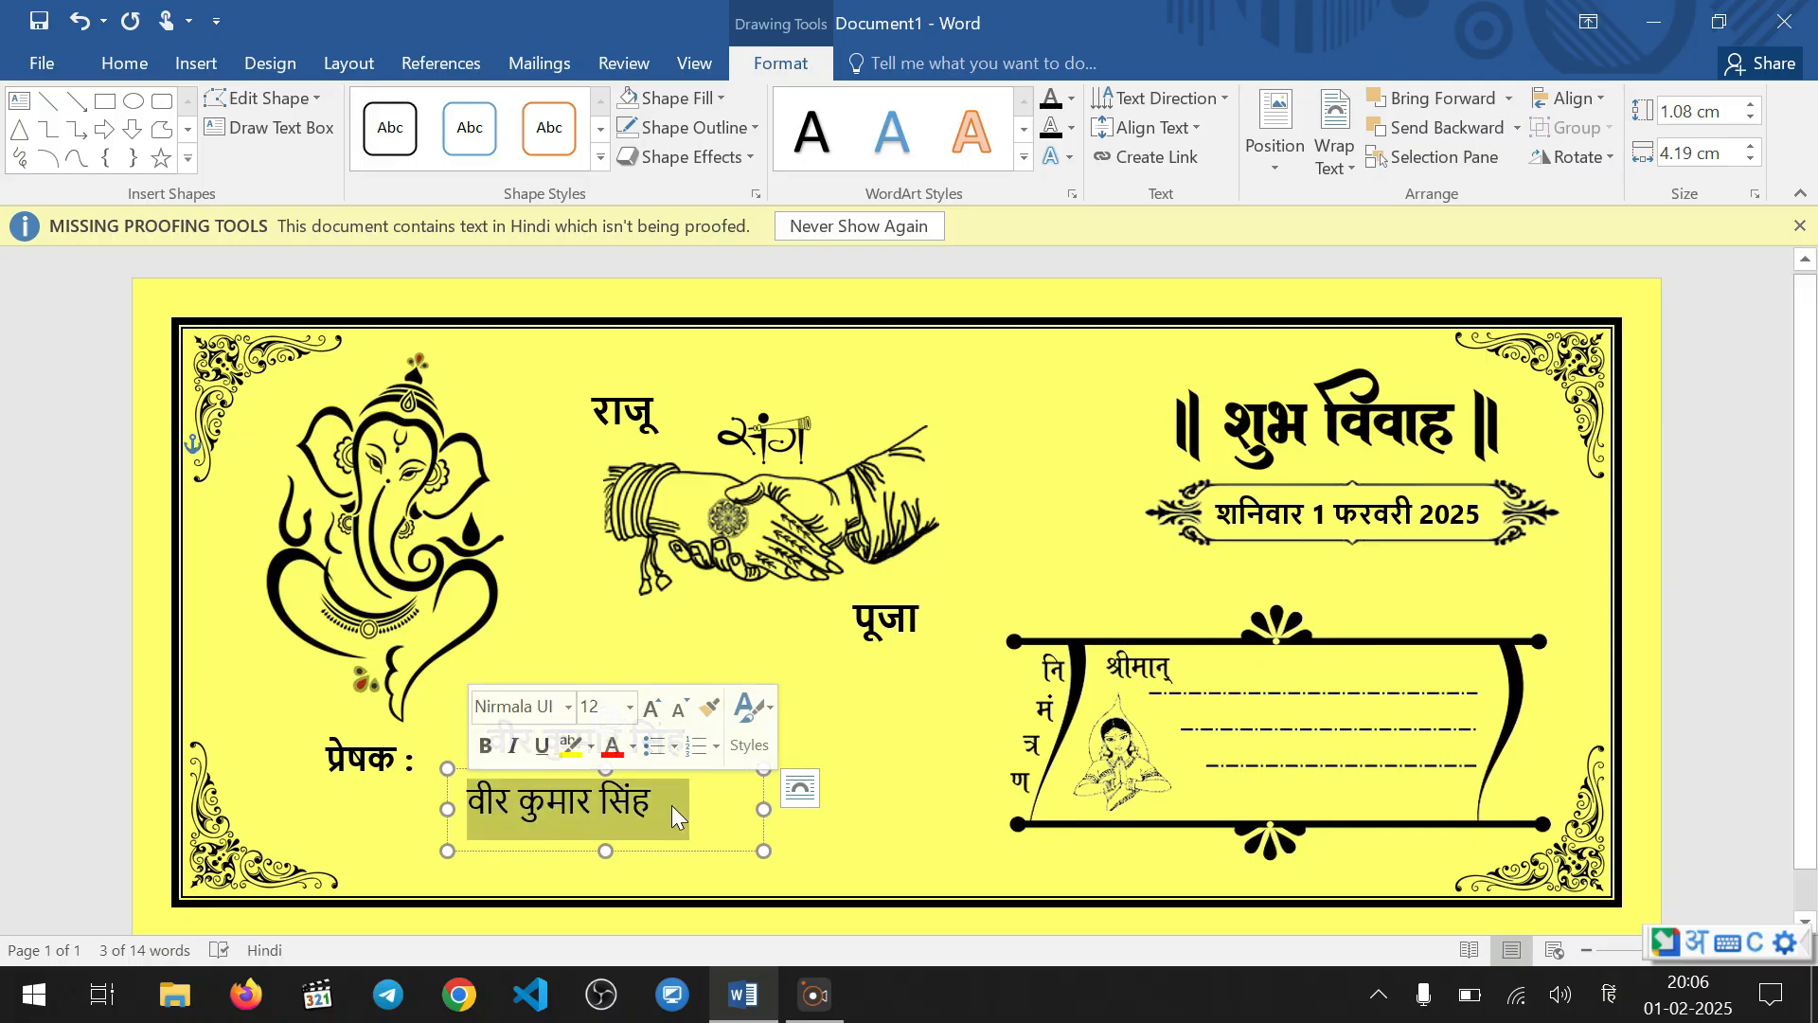
# Replace the copied name below the sender's name with "निवासी :" in Hindi
pyautogui.write('nivas')
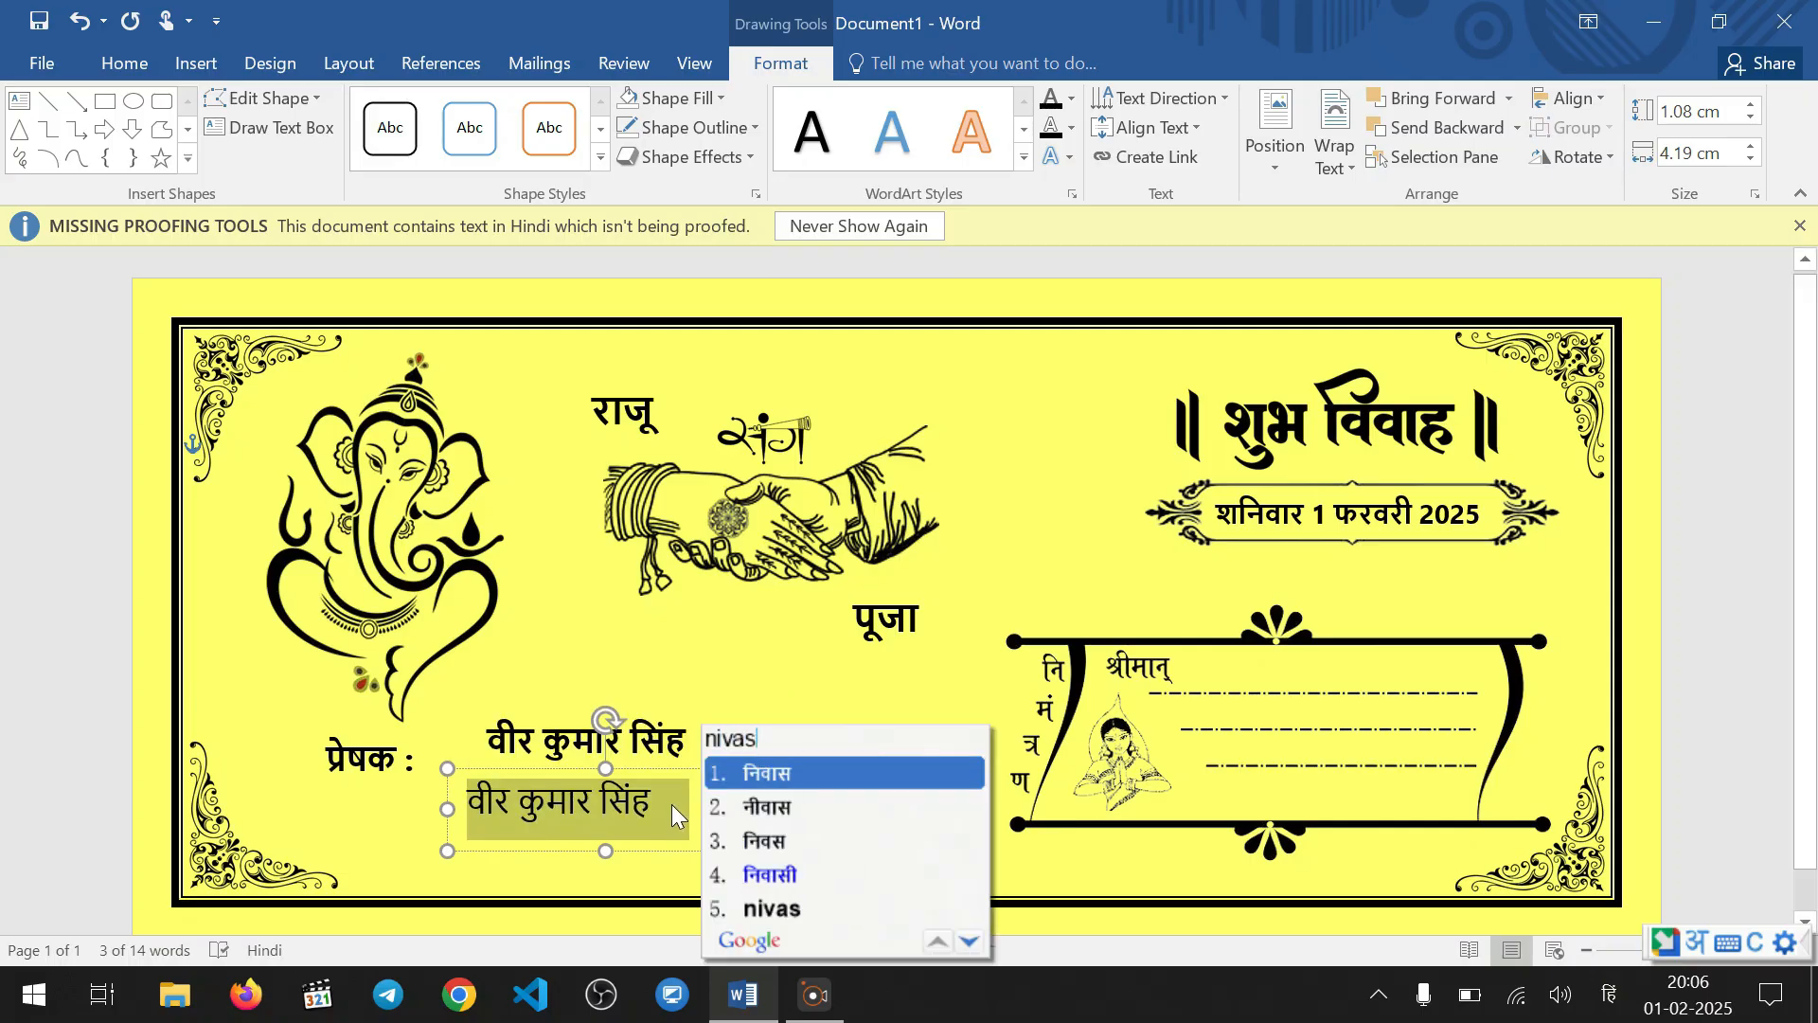
pyautogui.write('hi')
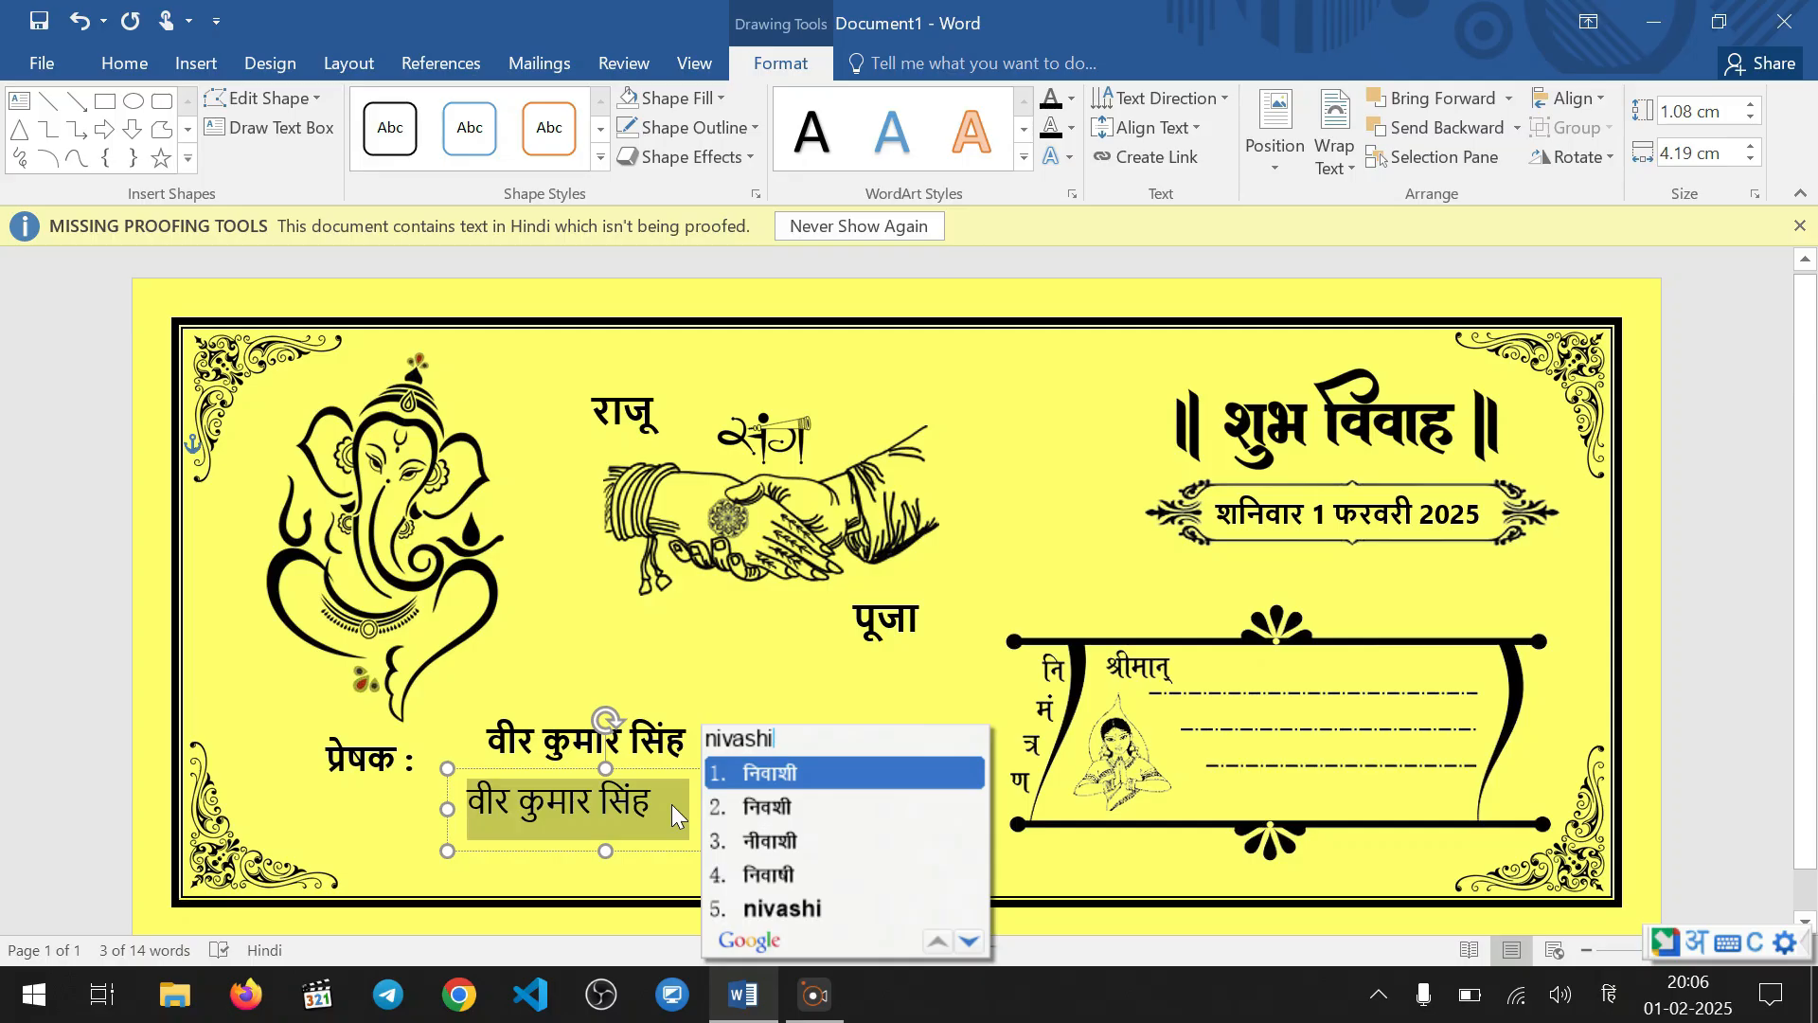
pyautogui.press('BackSpace')
pyautogui.press('BackSpace')
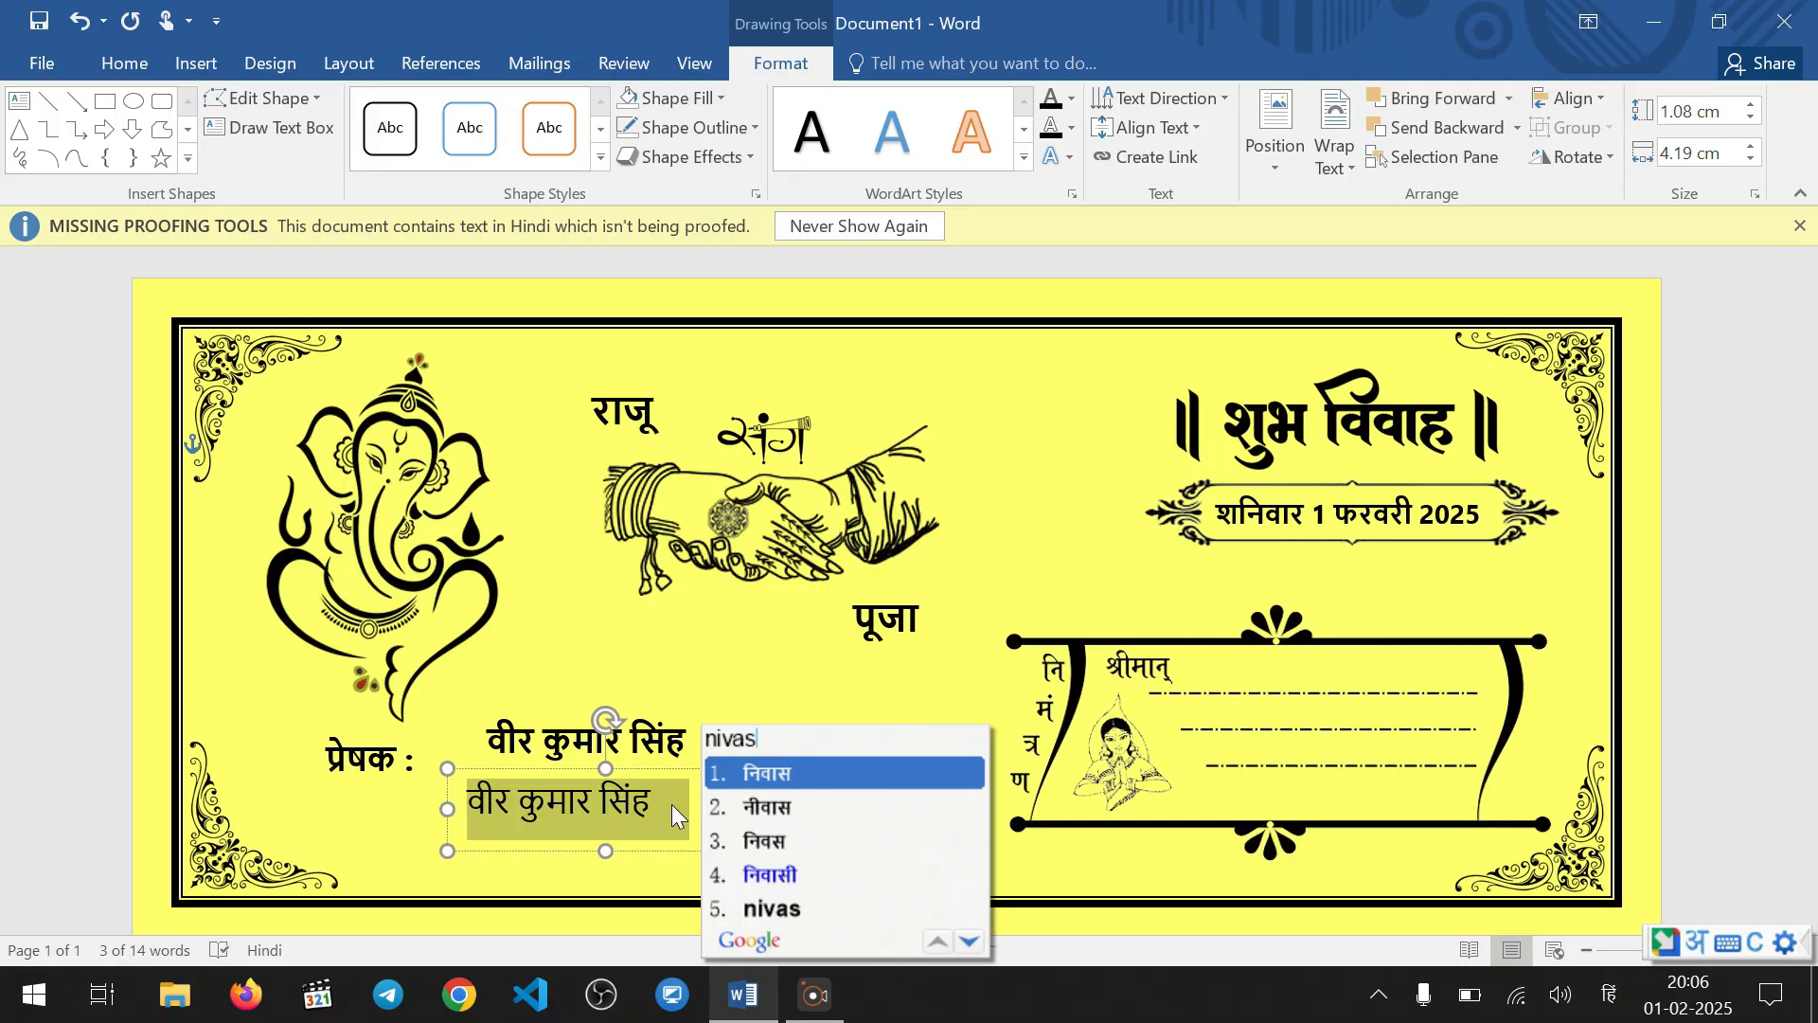
pyautogui.write('i')
pyautogui.press('space')
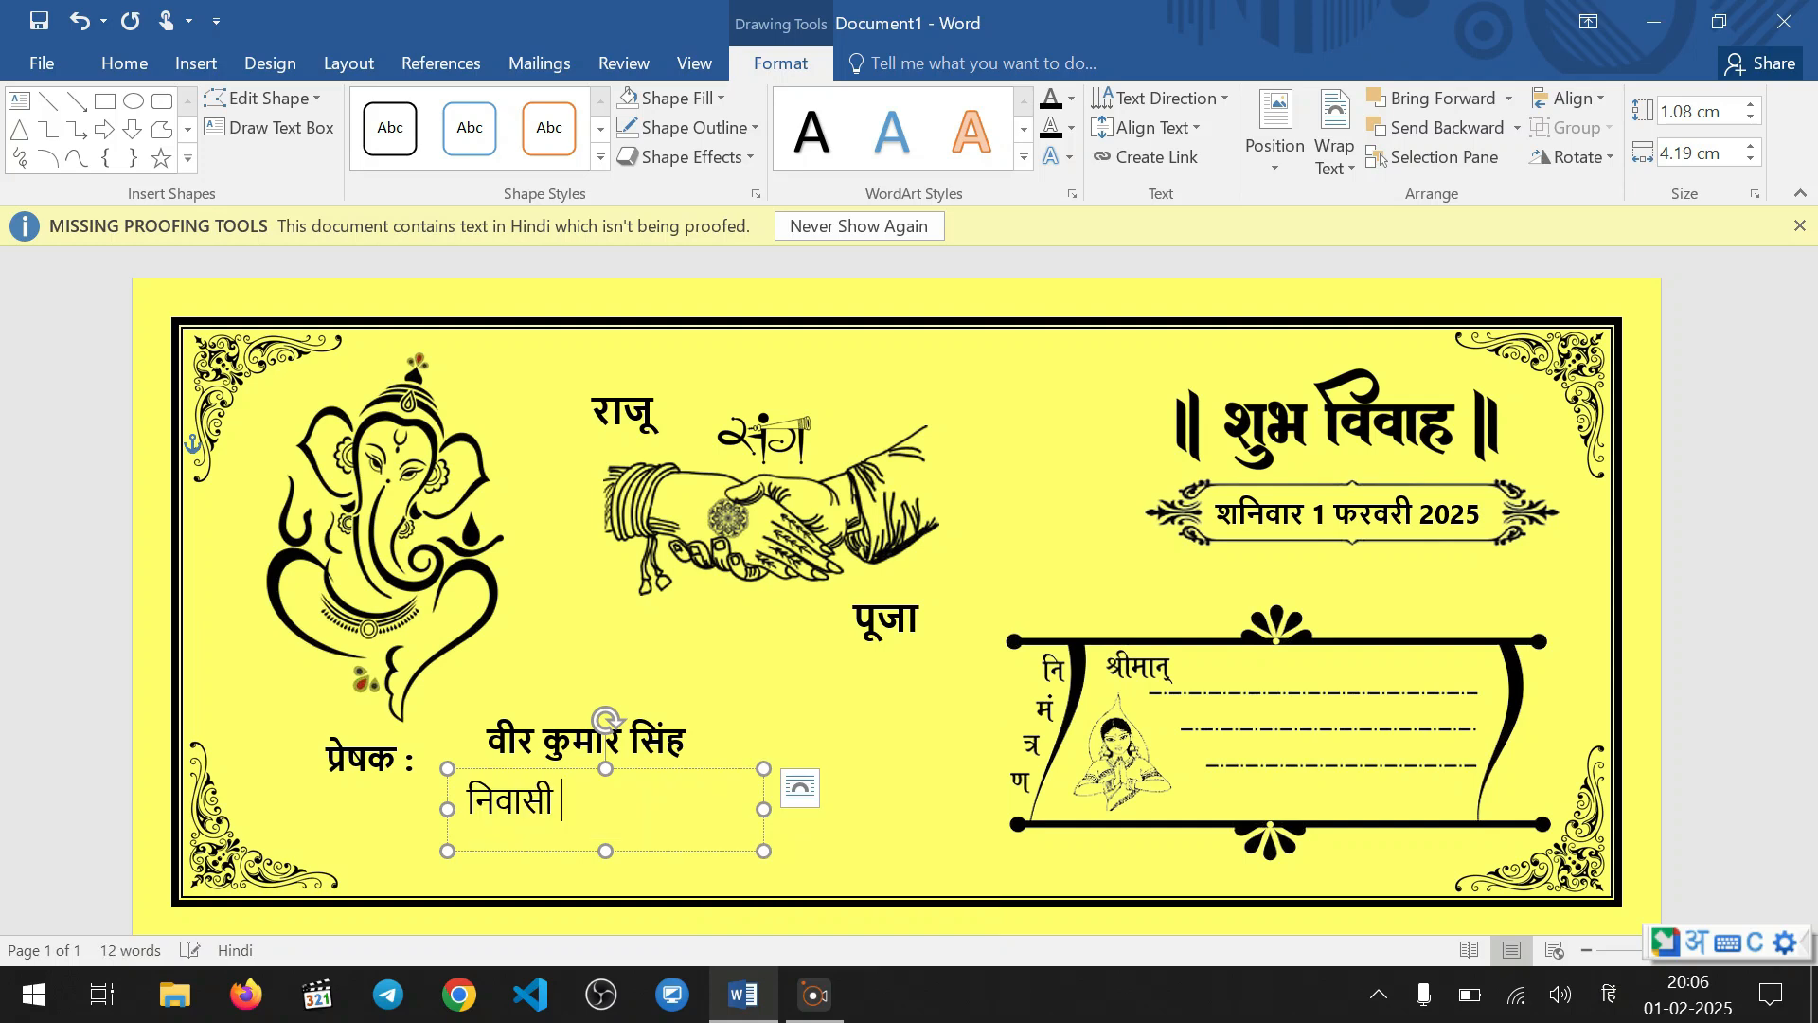
pyautogui.write(': ')
pyautogui.write('gorakh')
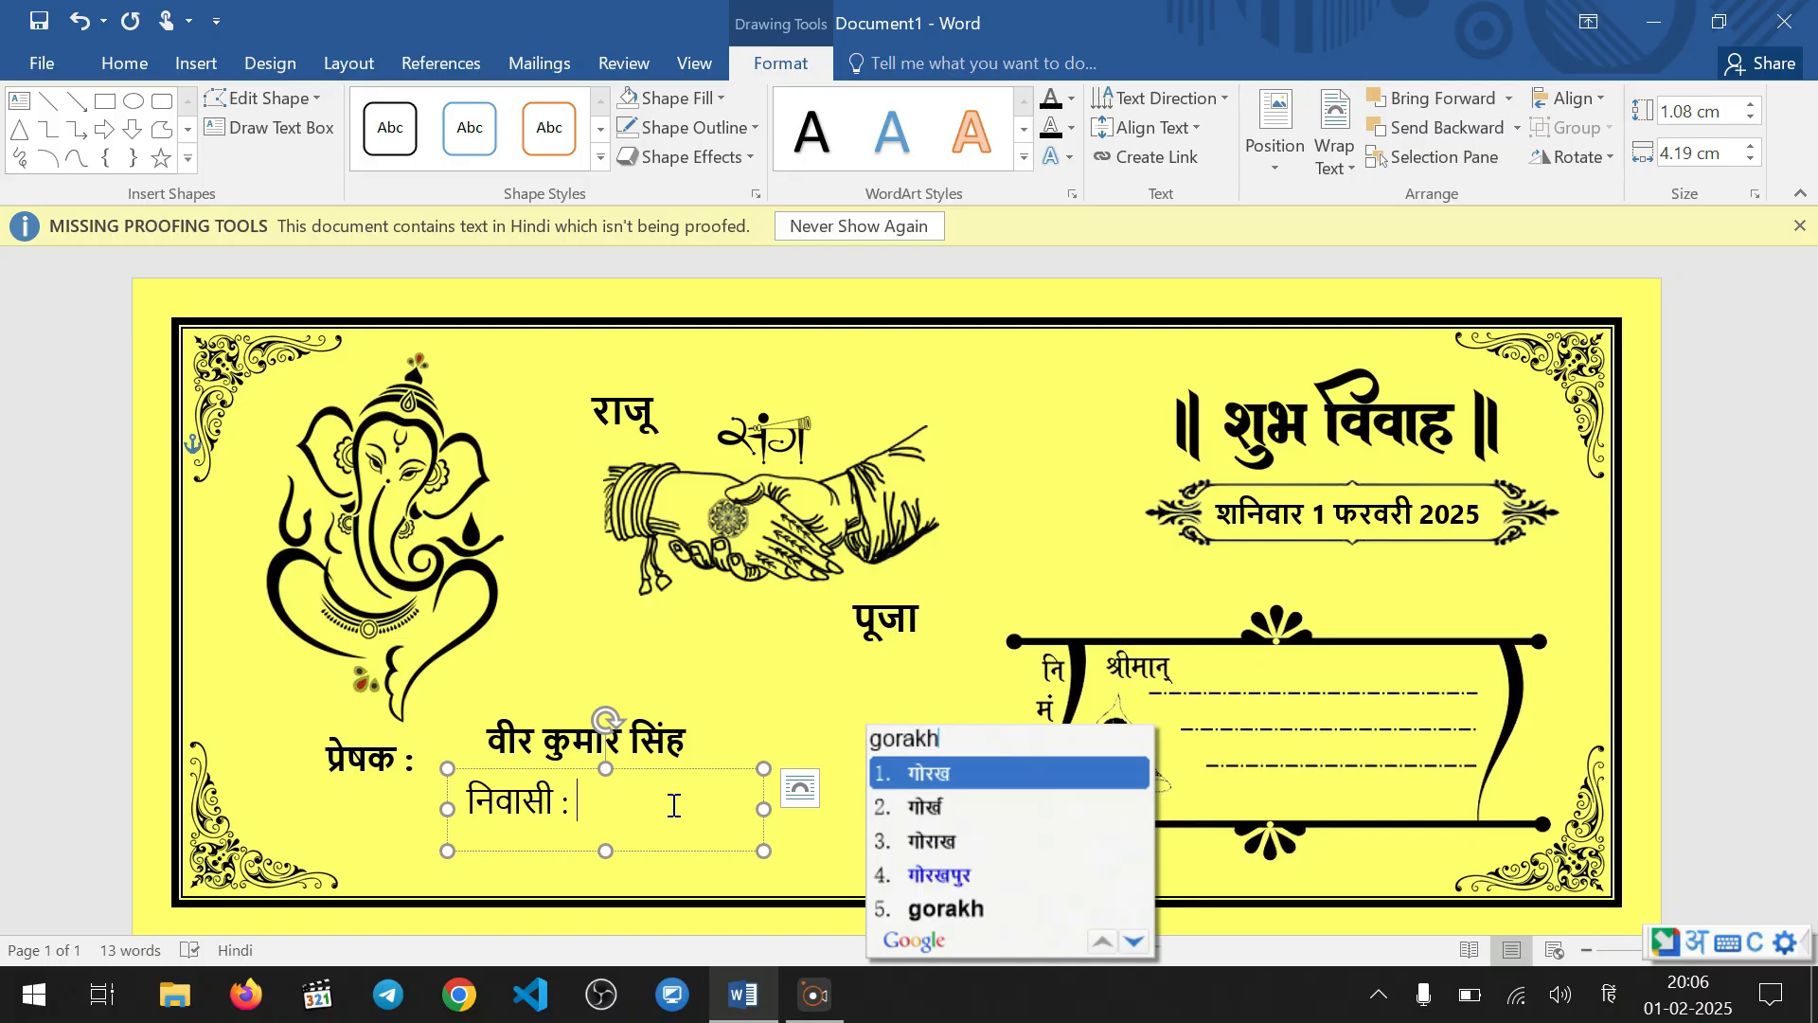
pyautogui.write('pur')
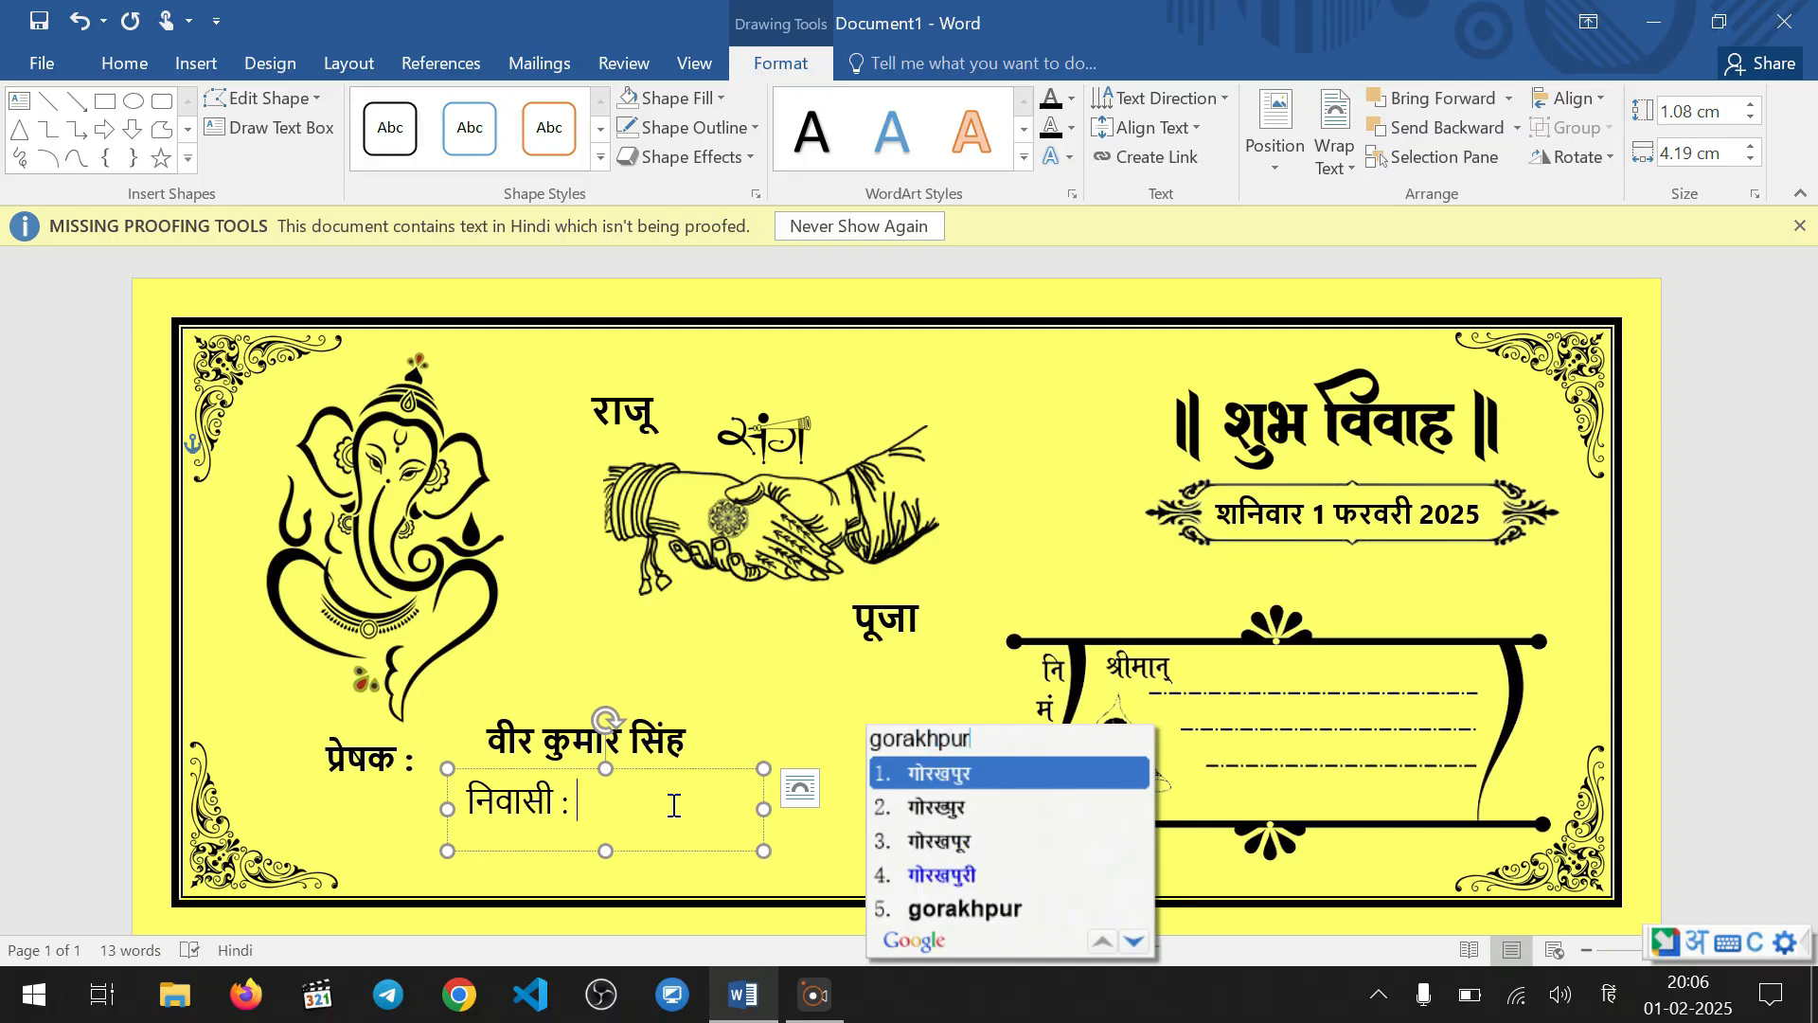
# Add the sender's city and state in Hindi after "निवासी :" and widen the text box to about 6.21 cm
pyautogui.press('space')
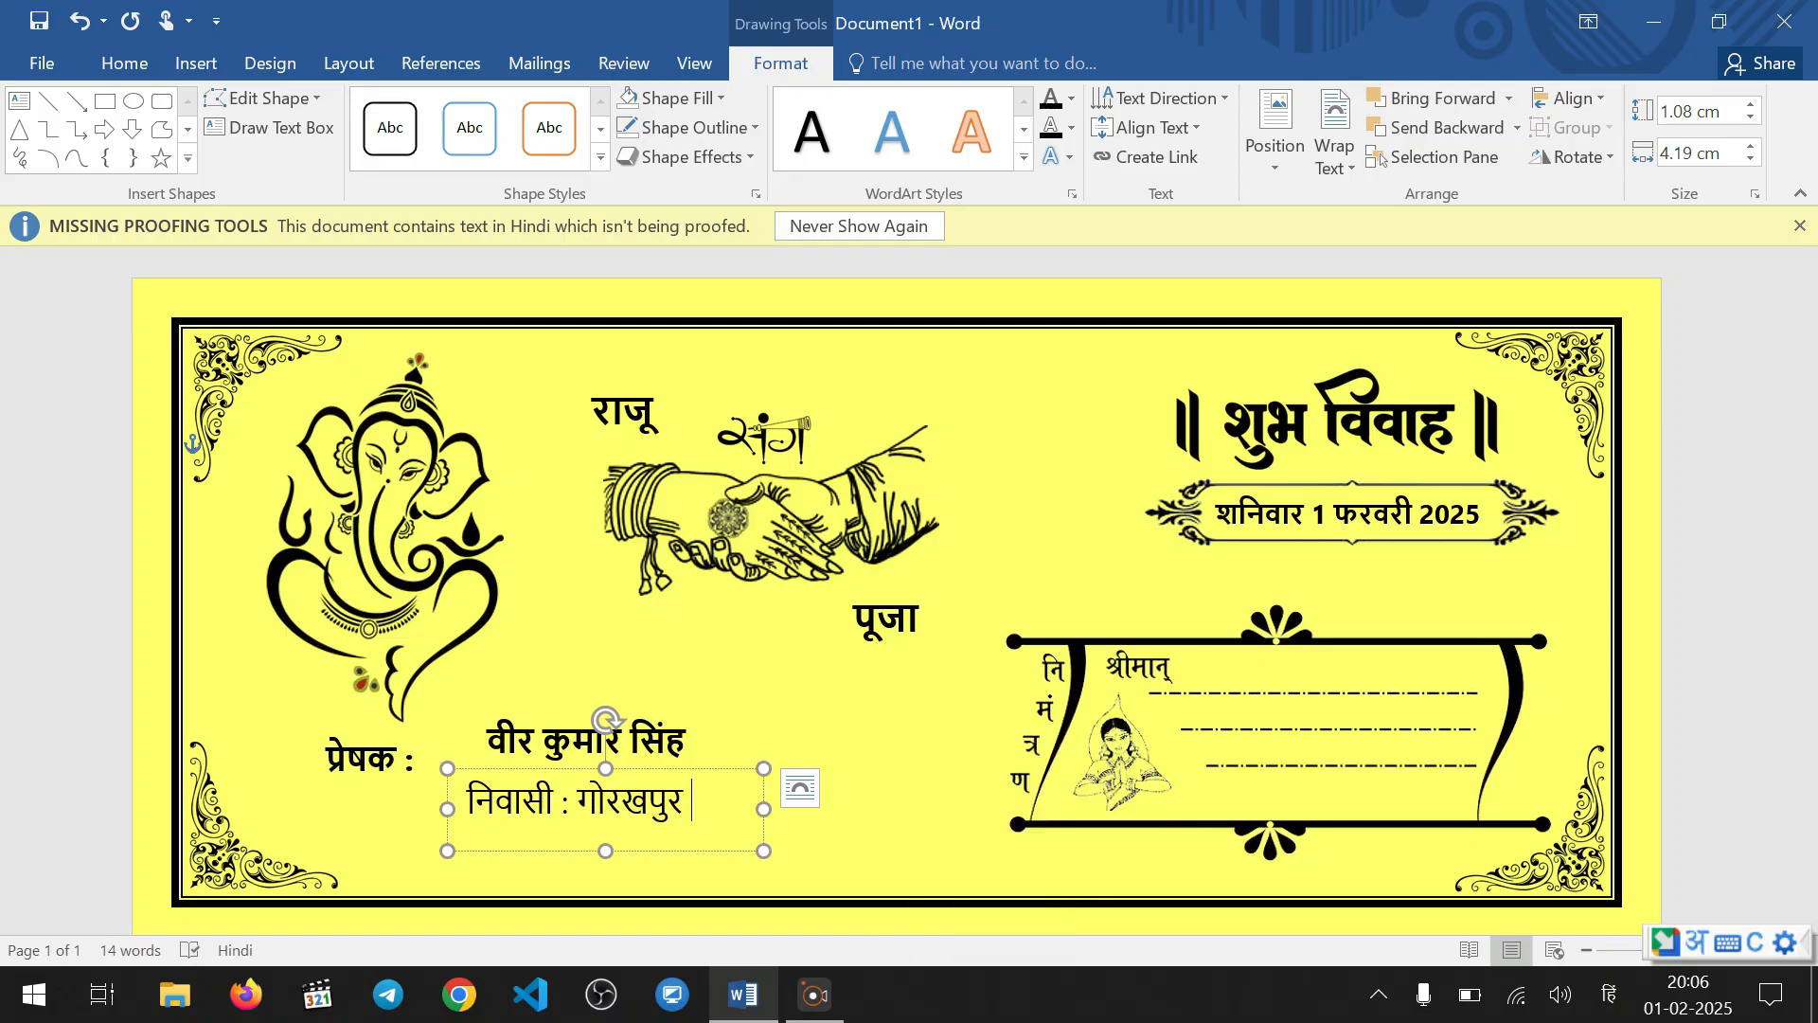
pyautogui.write('uttar')
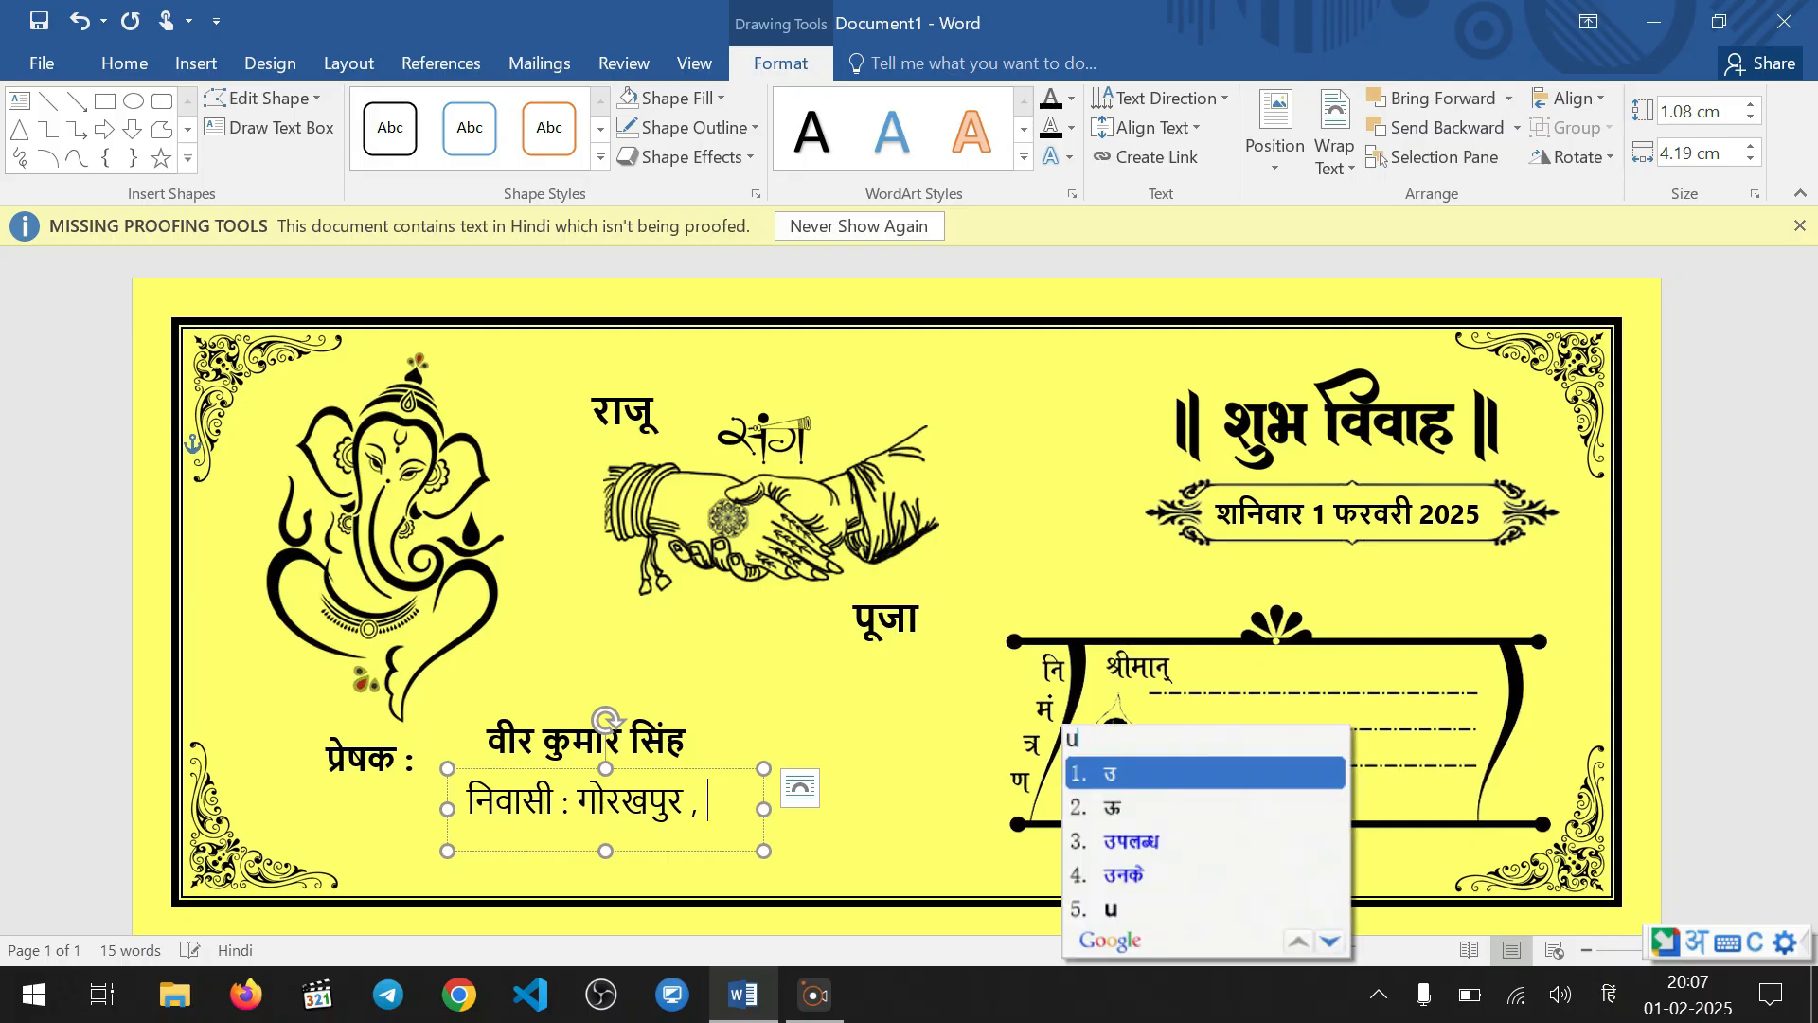
pyautogui.write('pradesh')
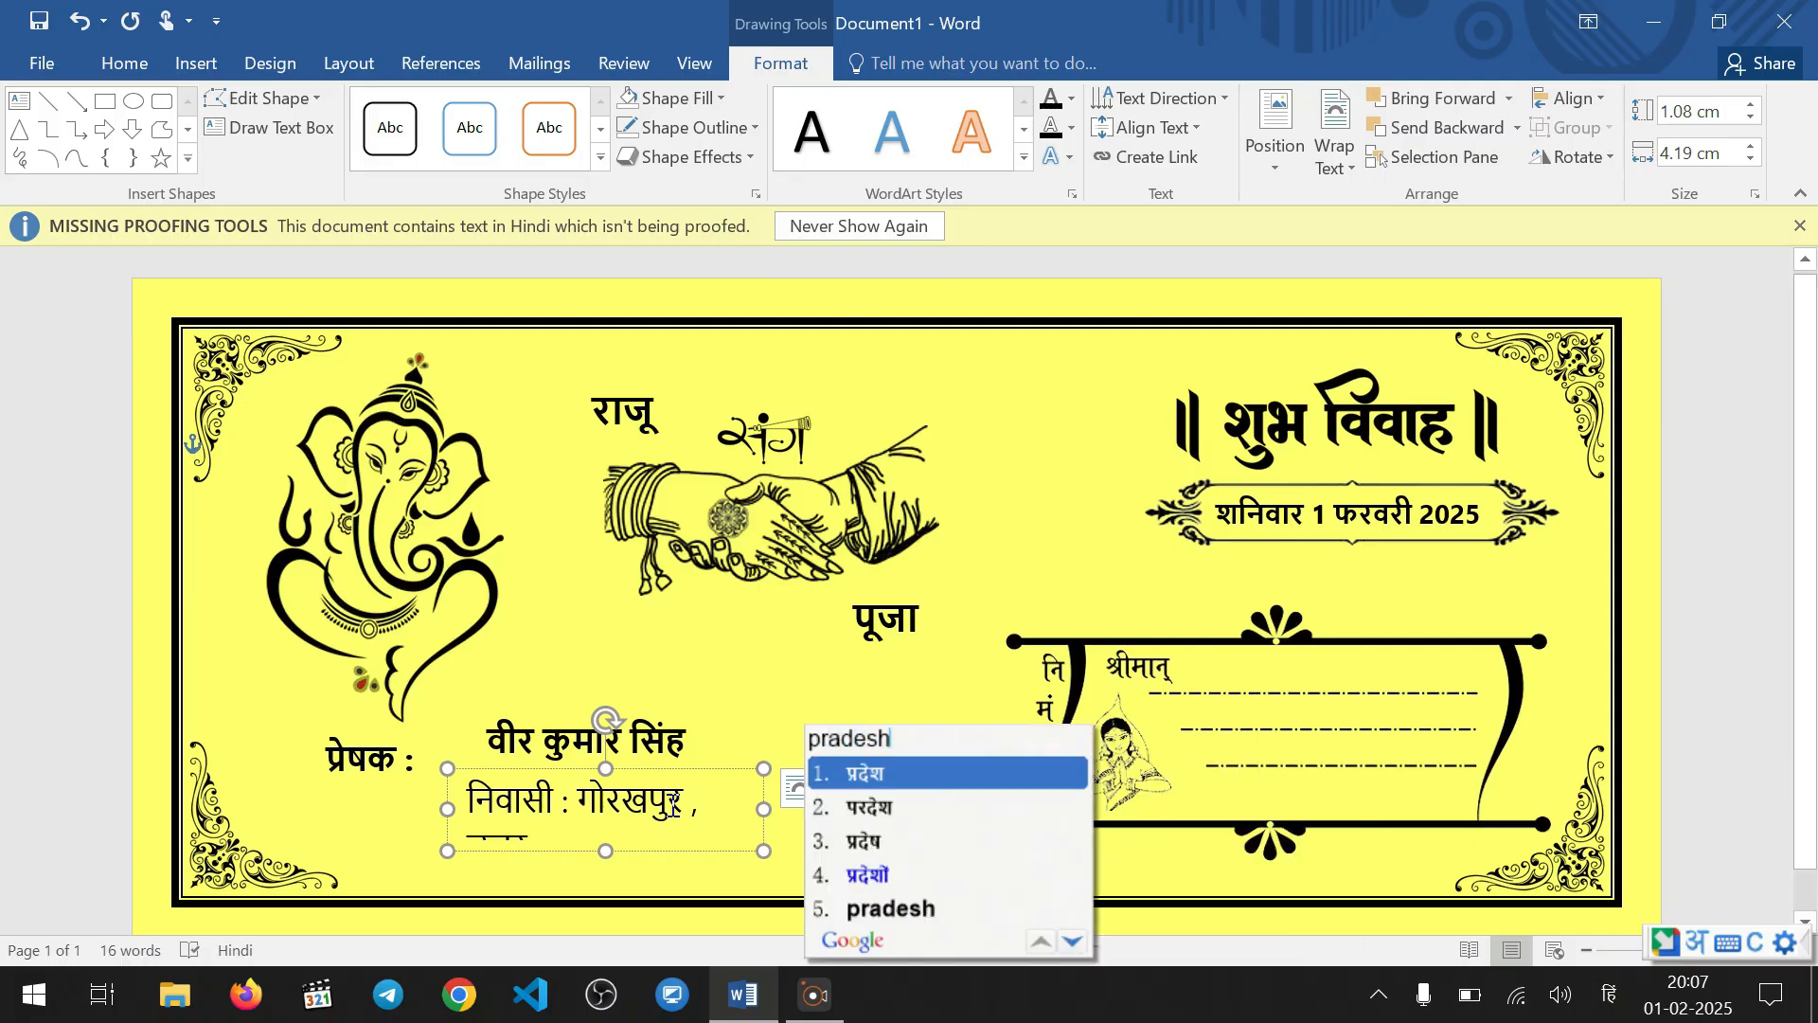
pyautogui.press('space')
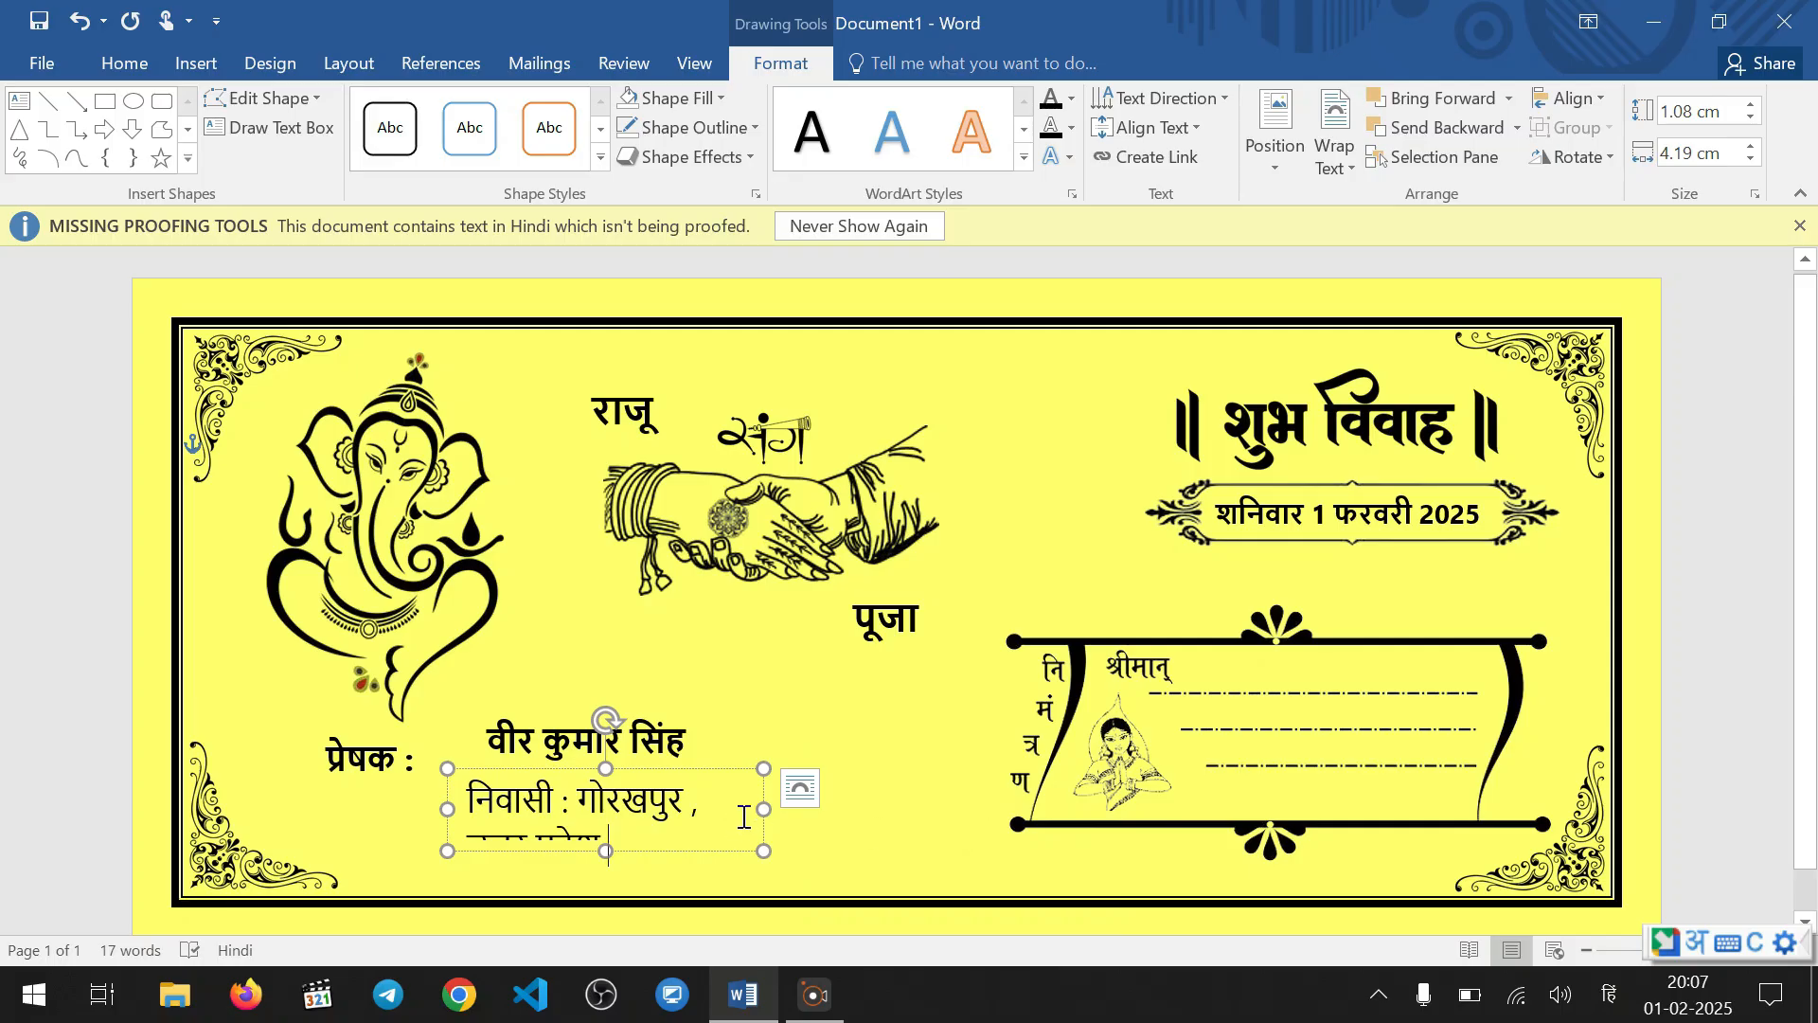
pyautogui.moveTo(763, 809); pyautogui.dragTo(528, 796)
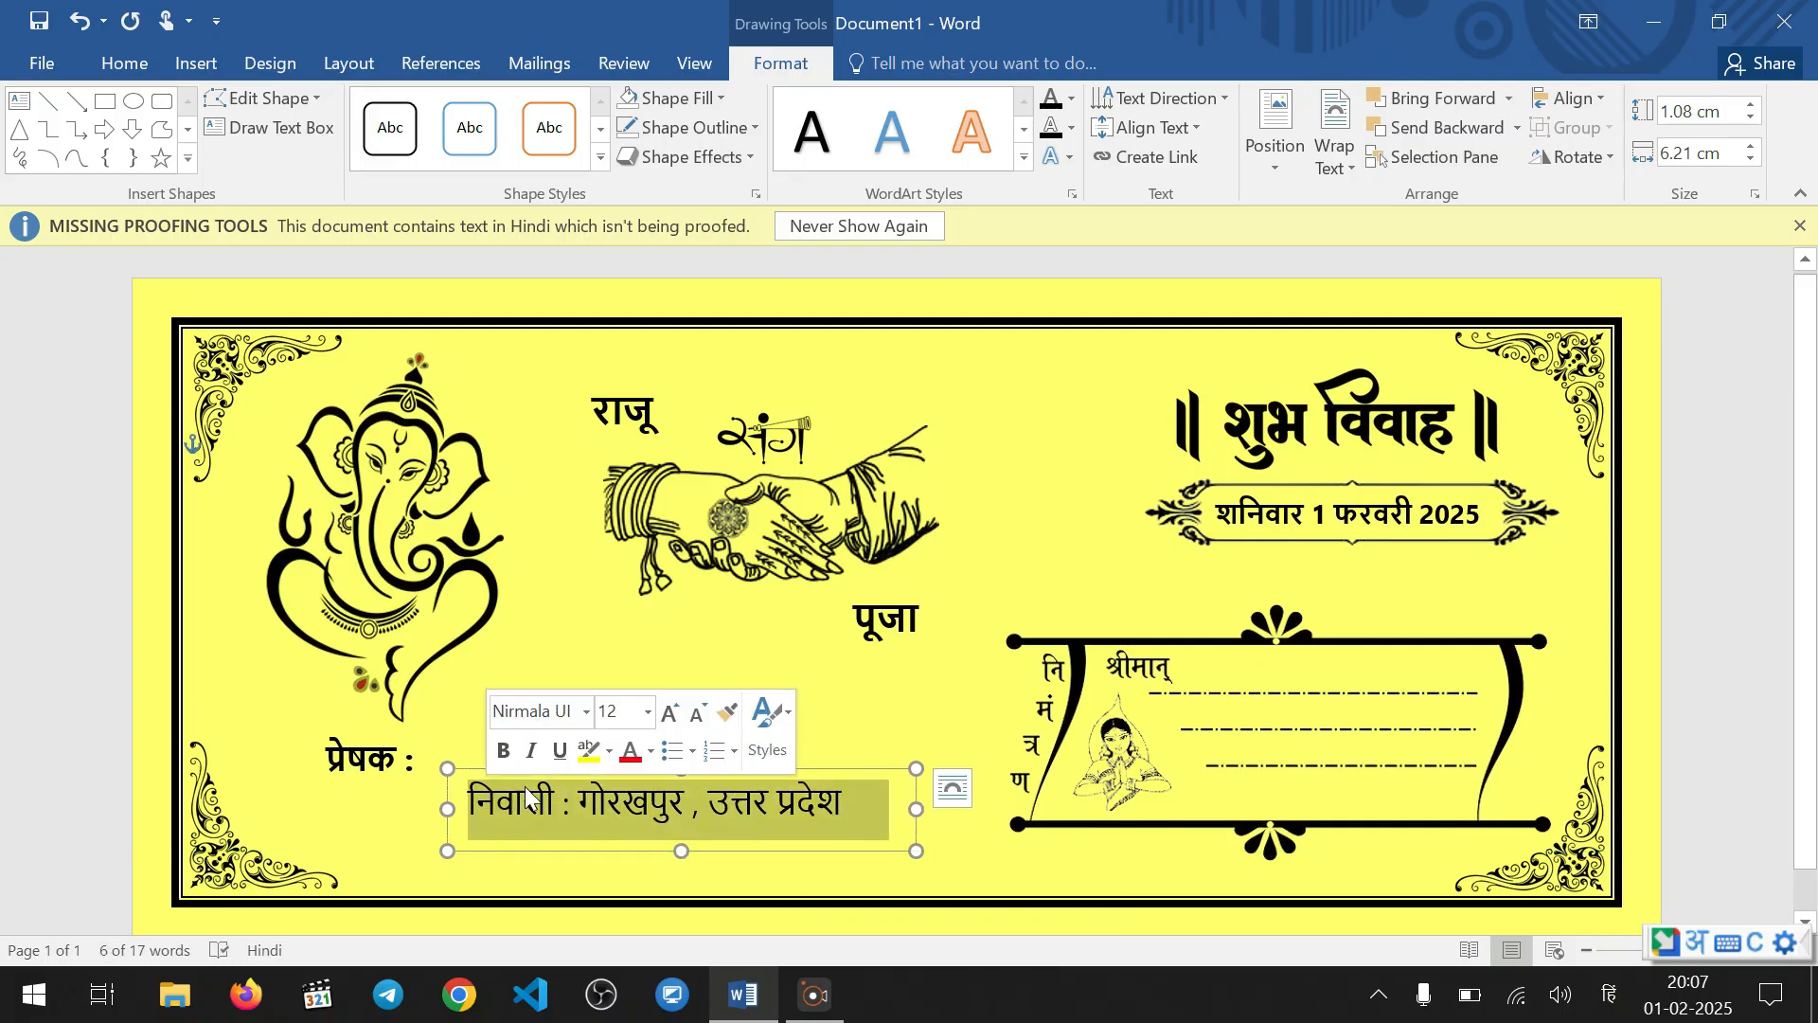
# Set the "निवासी" line's font size to 11 and move its text box slightly left and up beneath the sender's name
pyautogui.click(697, 714)
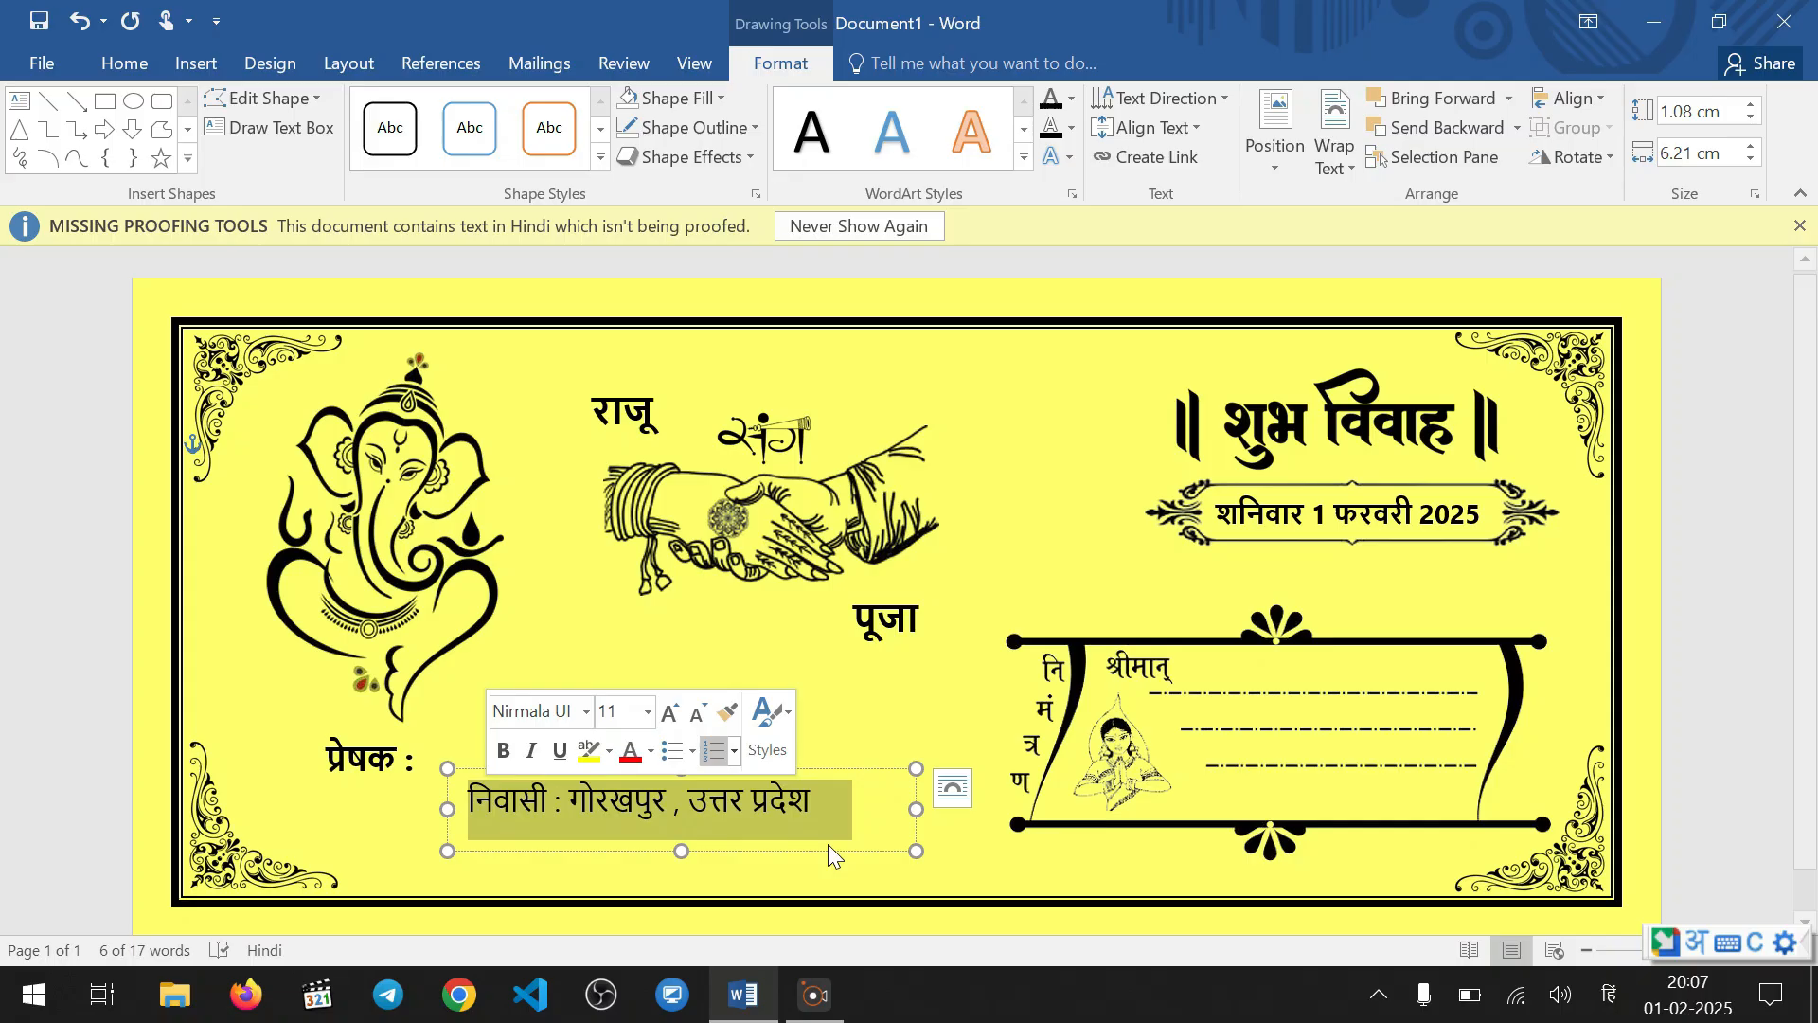
pyautogui.click(881, 812)
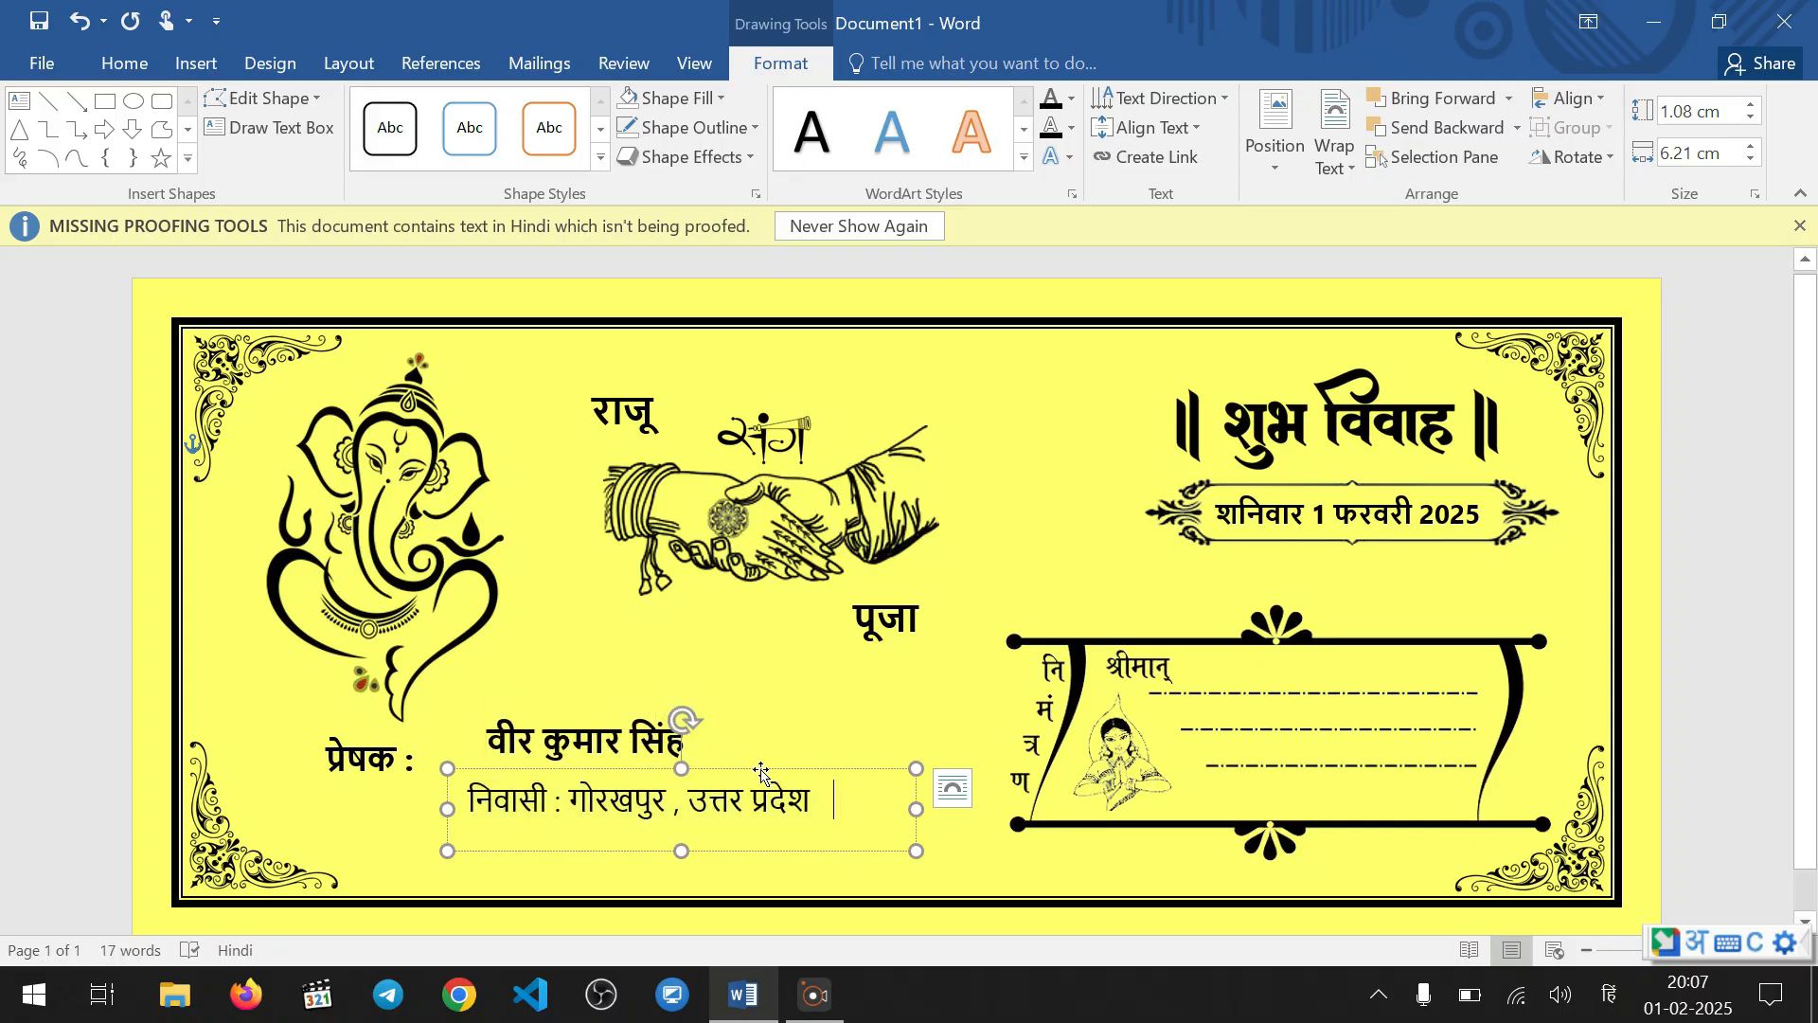
pyautogui.moveTo(762, 772); pyautogui.dragTo(731, 757)
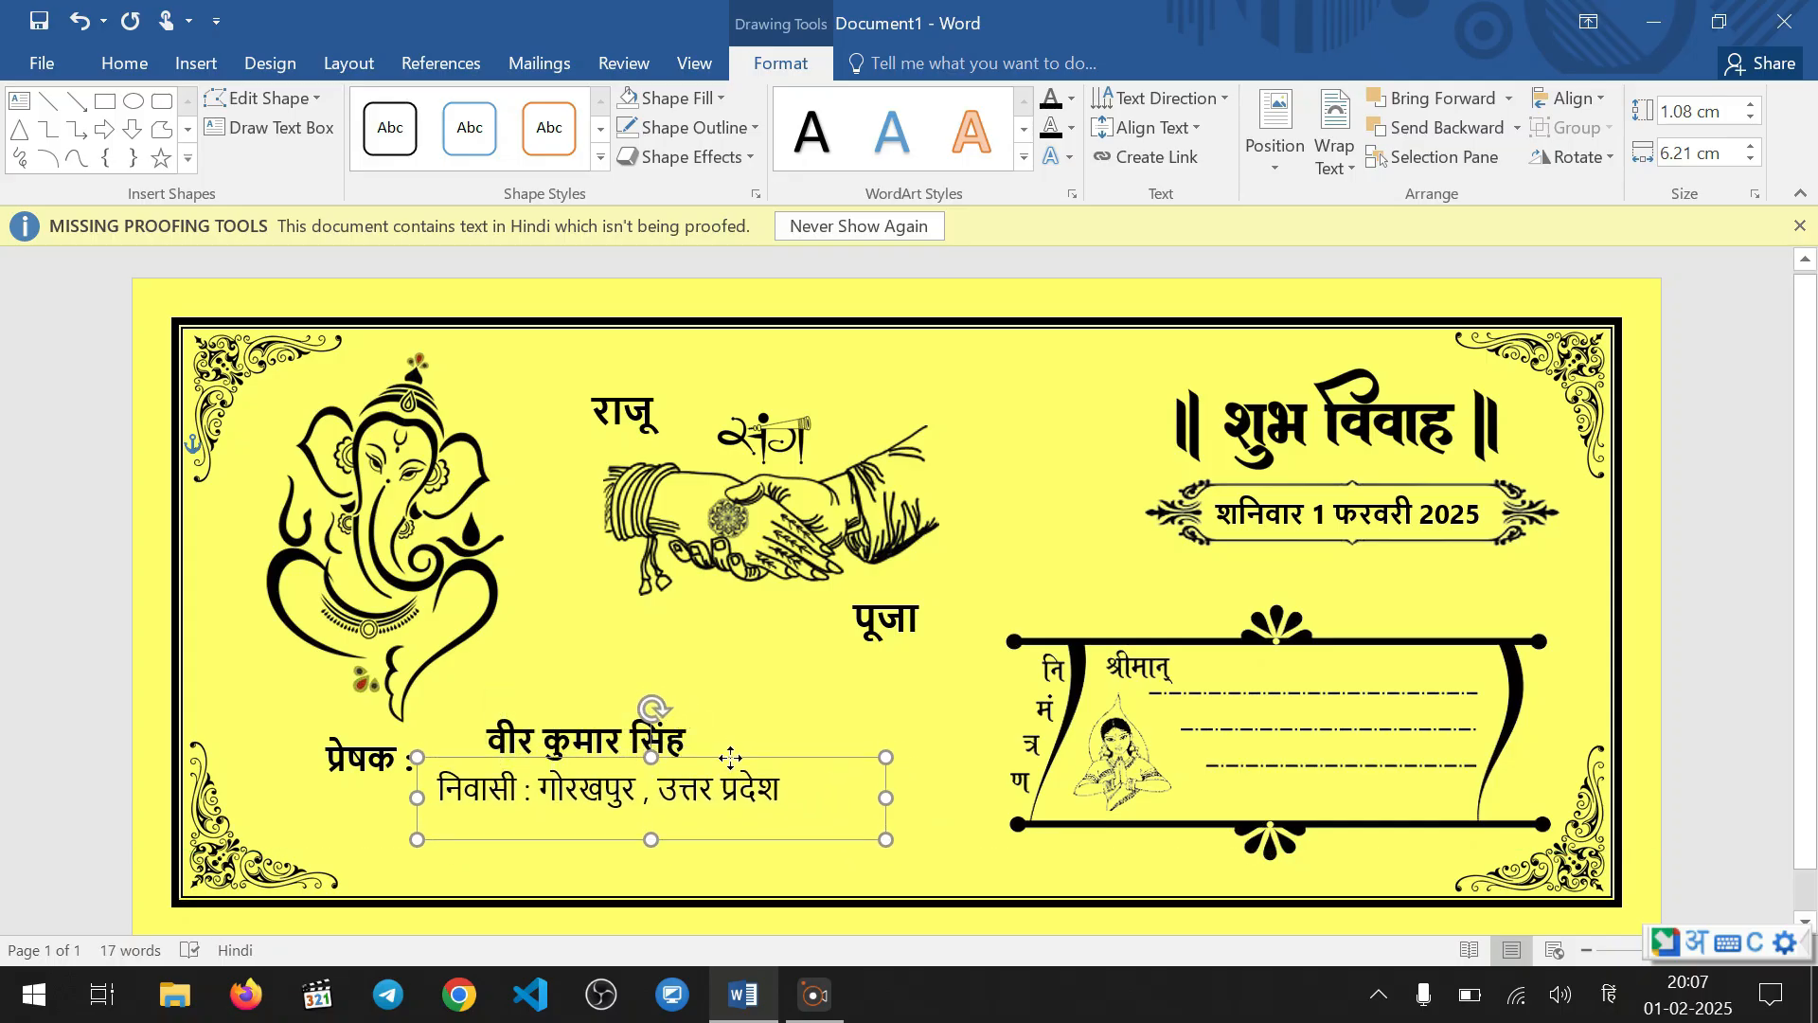
pyautogui.click(747, 856)
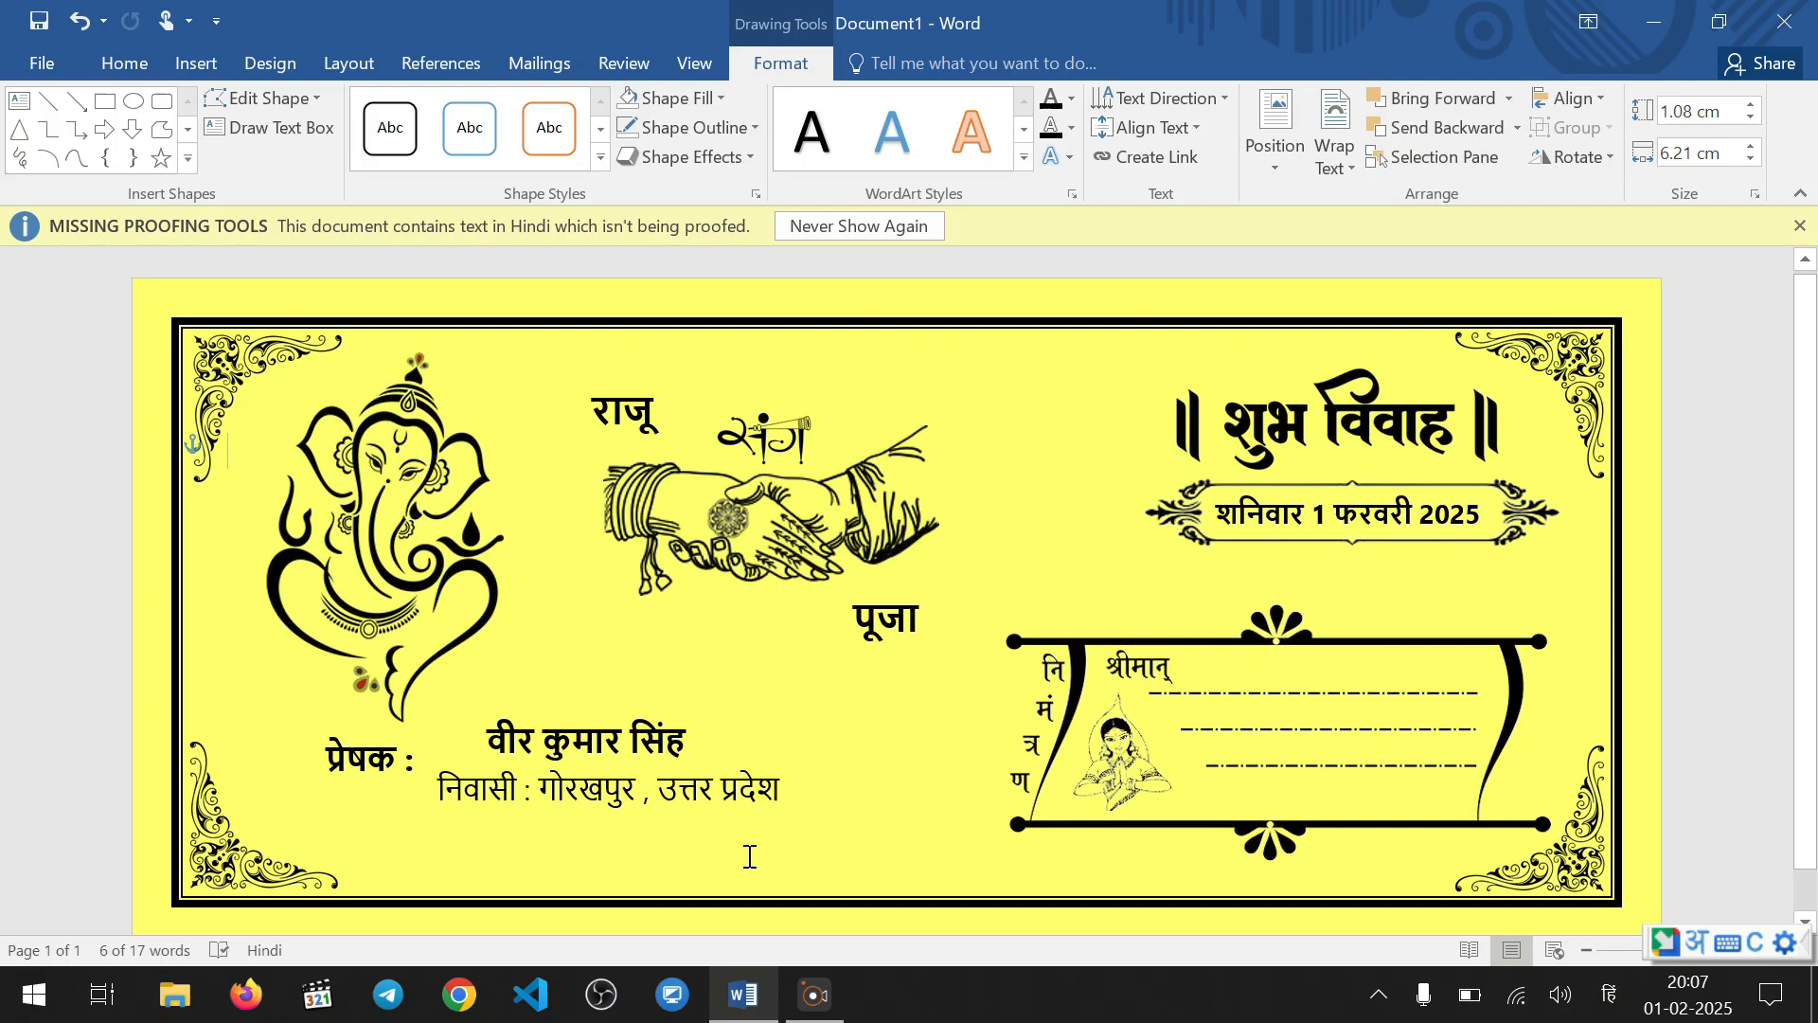
# Reduce the height of the "निवासी" text box to about 0.82 cm
pyautogui.click(665, 789)
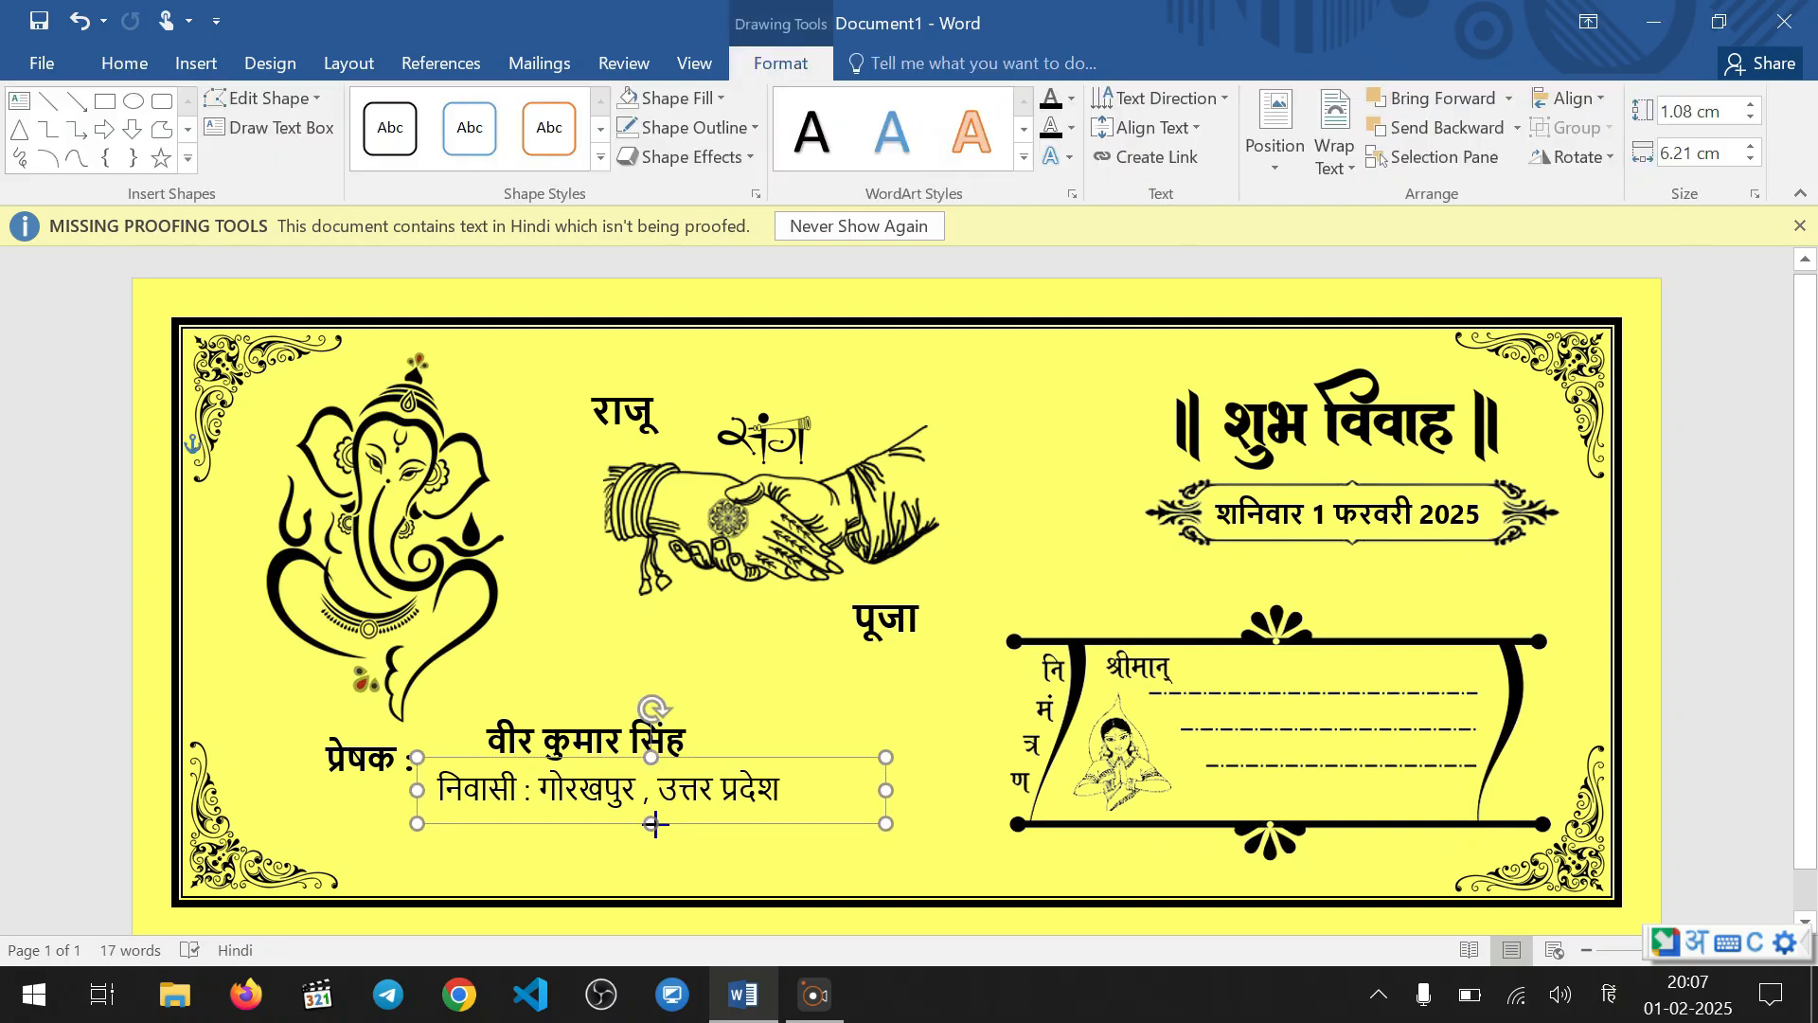
pyautogui.moveTo(655, 823); pyautogui.dragTo(651, 820)
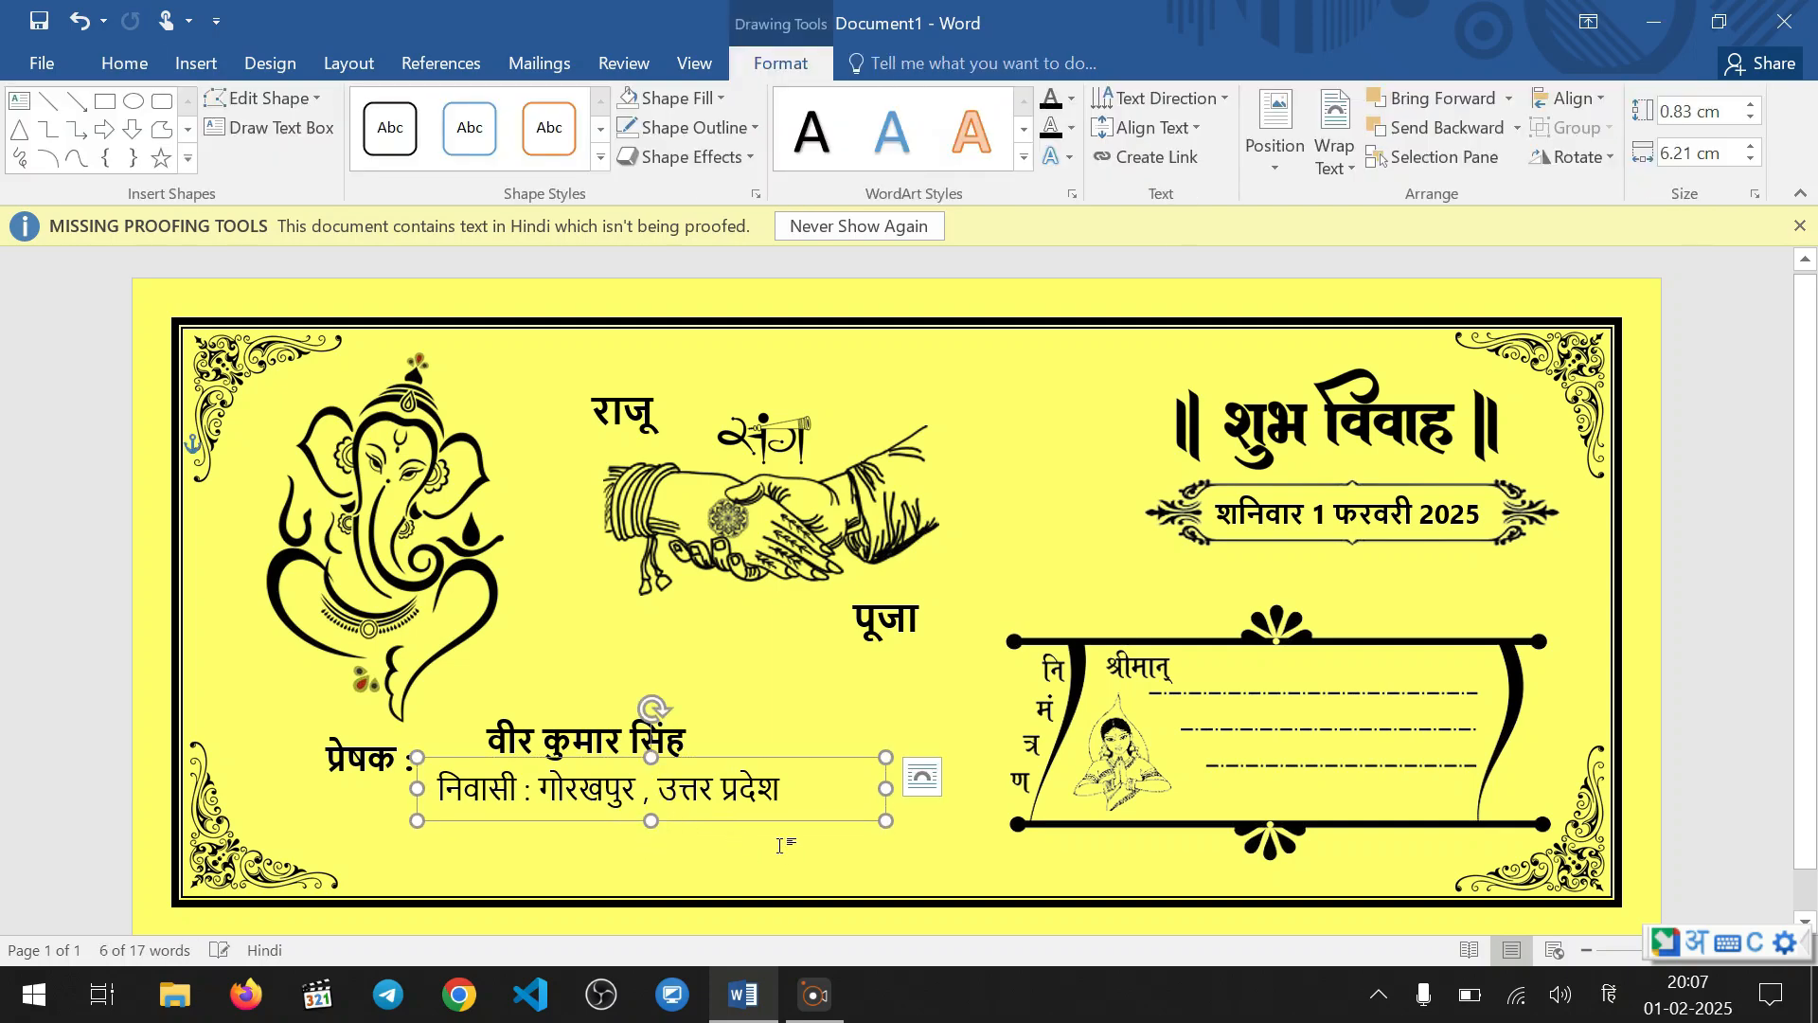
pyautogui.moveTo(651, 758); pyautogui.dragTo(657, 757)
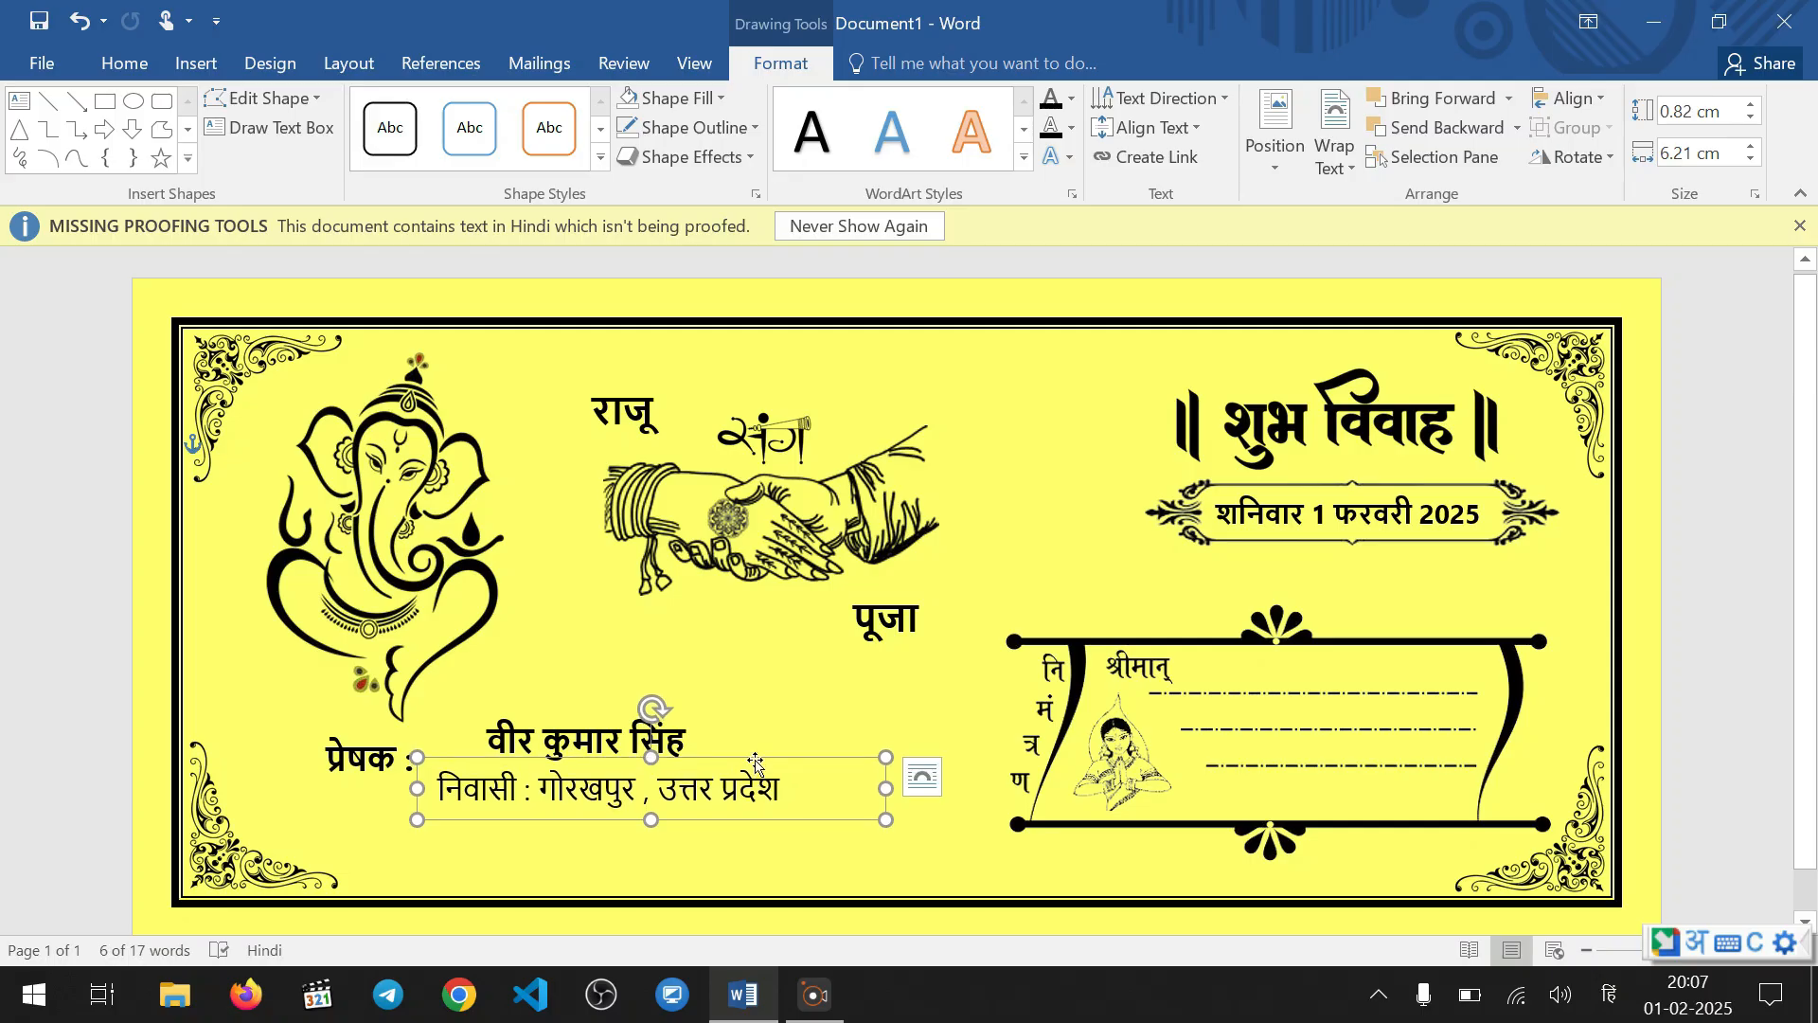
# Copy the "निवासी" text box to just below itself and replace the copy's text with "मो ० :"
pyautogui.moveTo(754, 759); pyautogui.dragTo(442, 854)
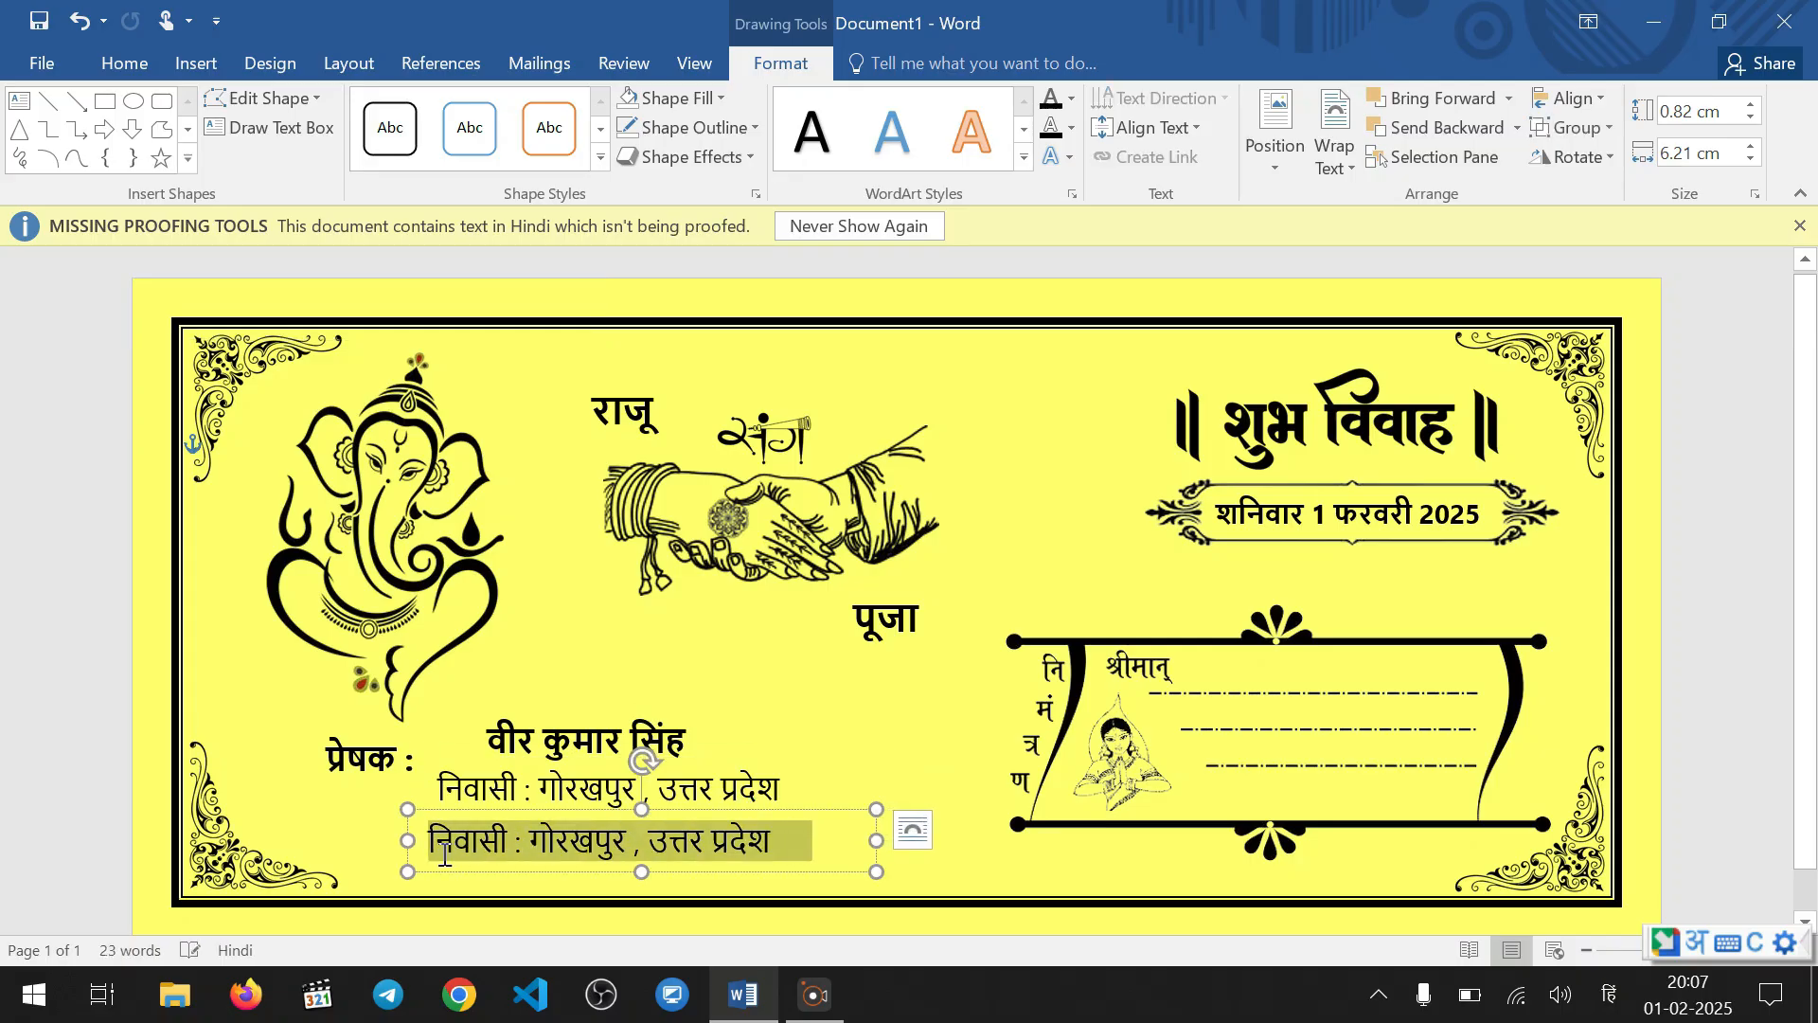
pyautogui.write('mo')
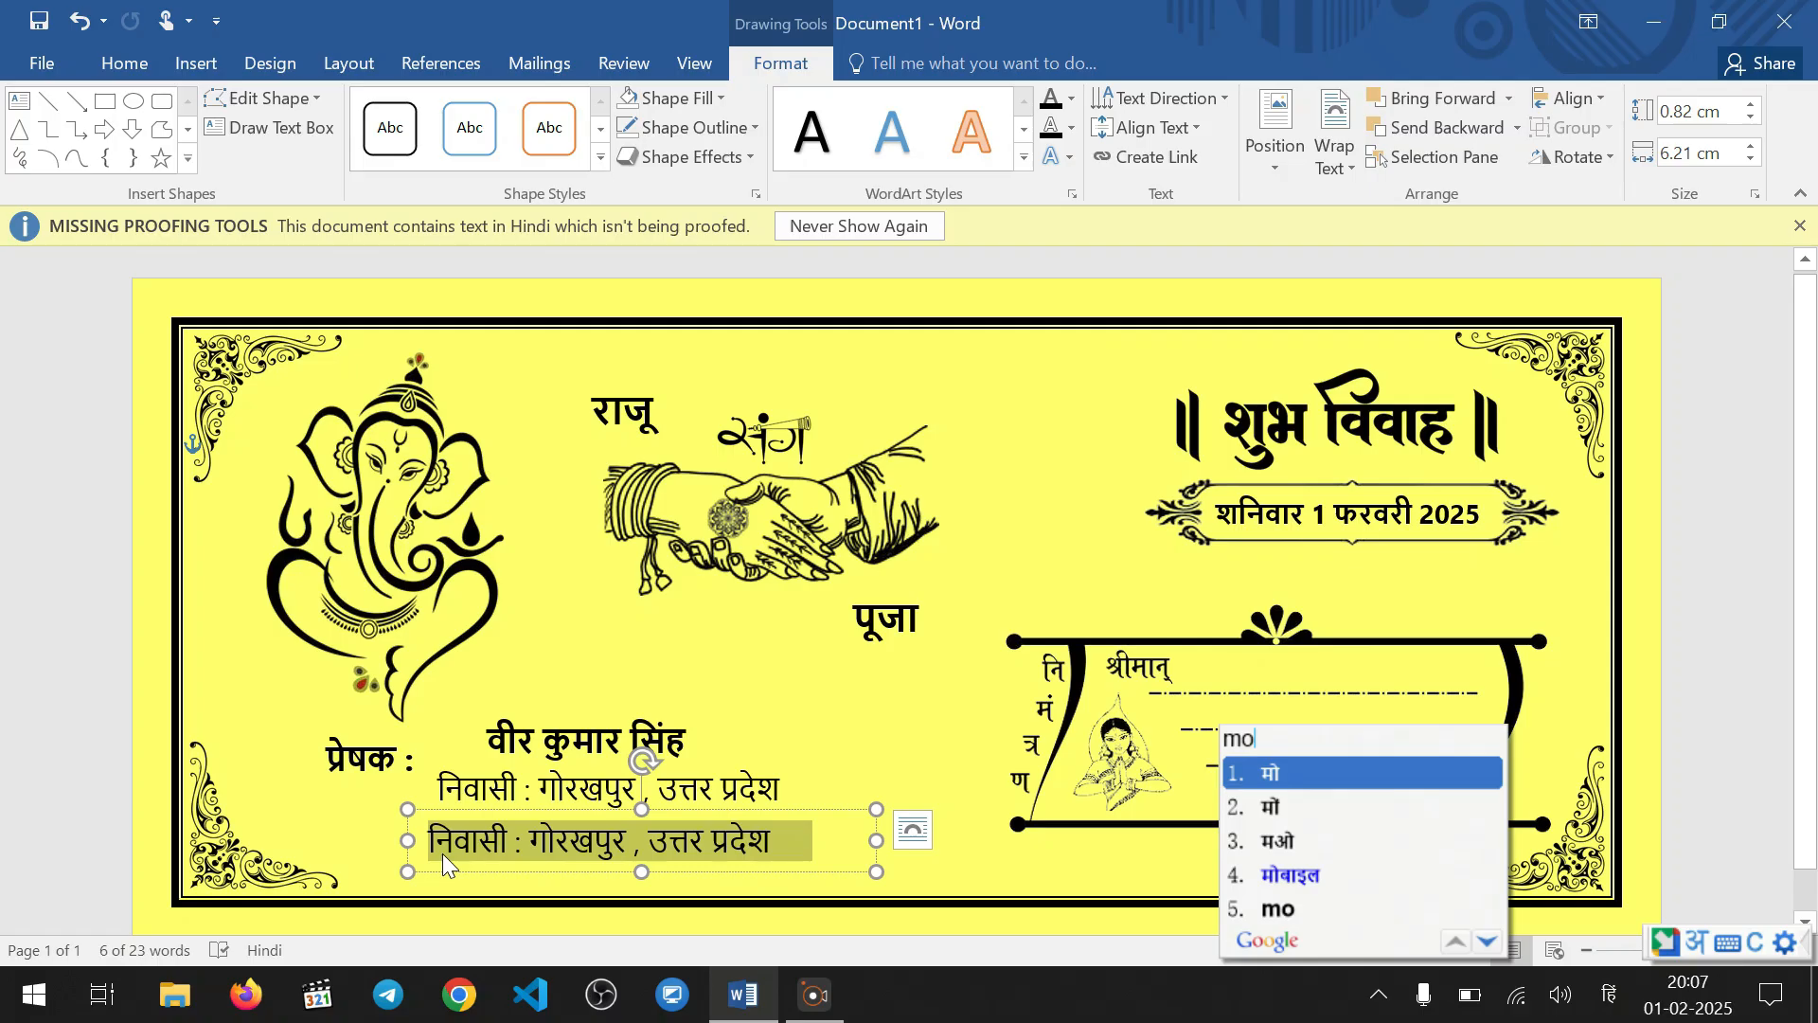
pyautogui.press('space')
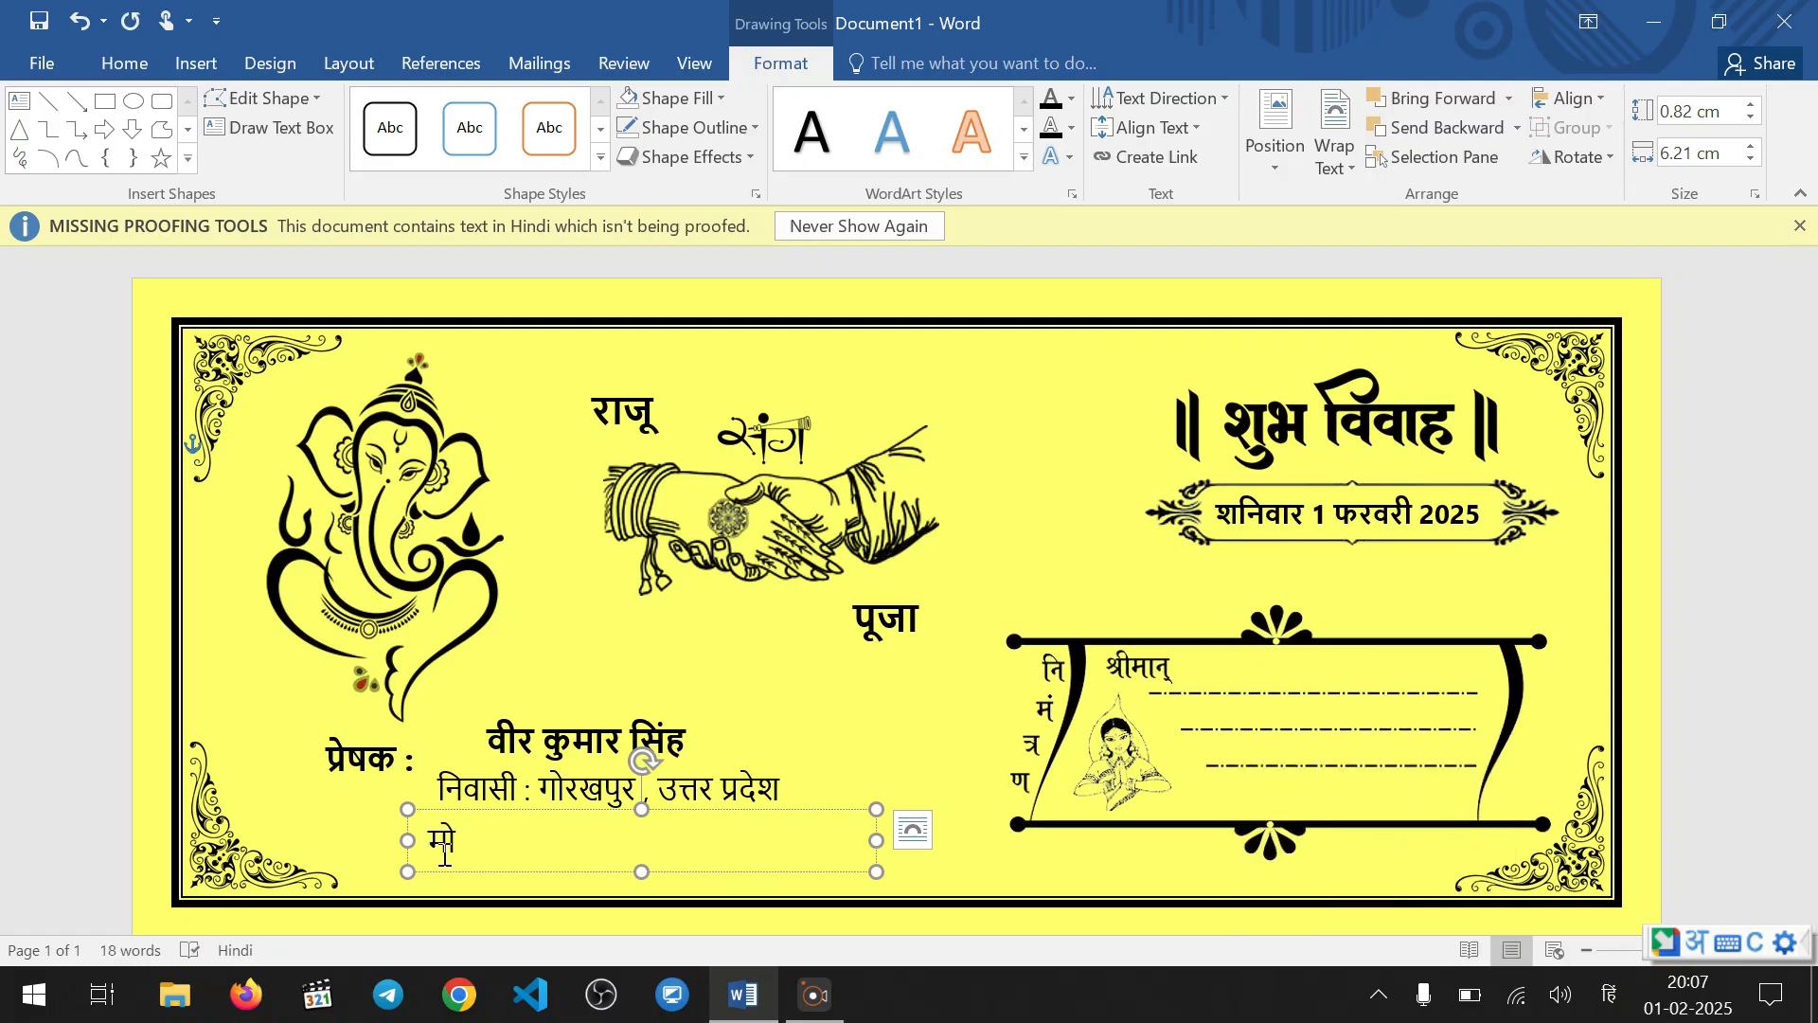
pyautogui.press('BackSpace')
pyautogui.write('0')
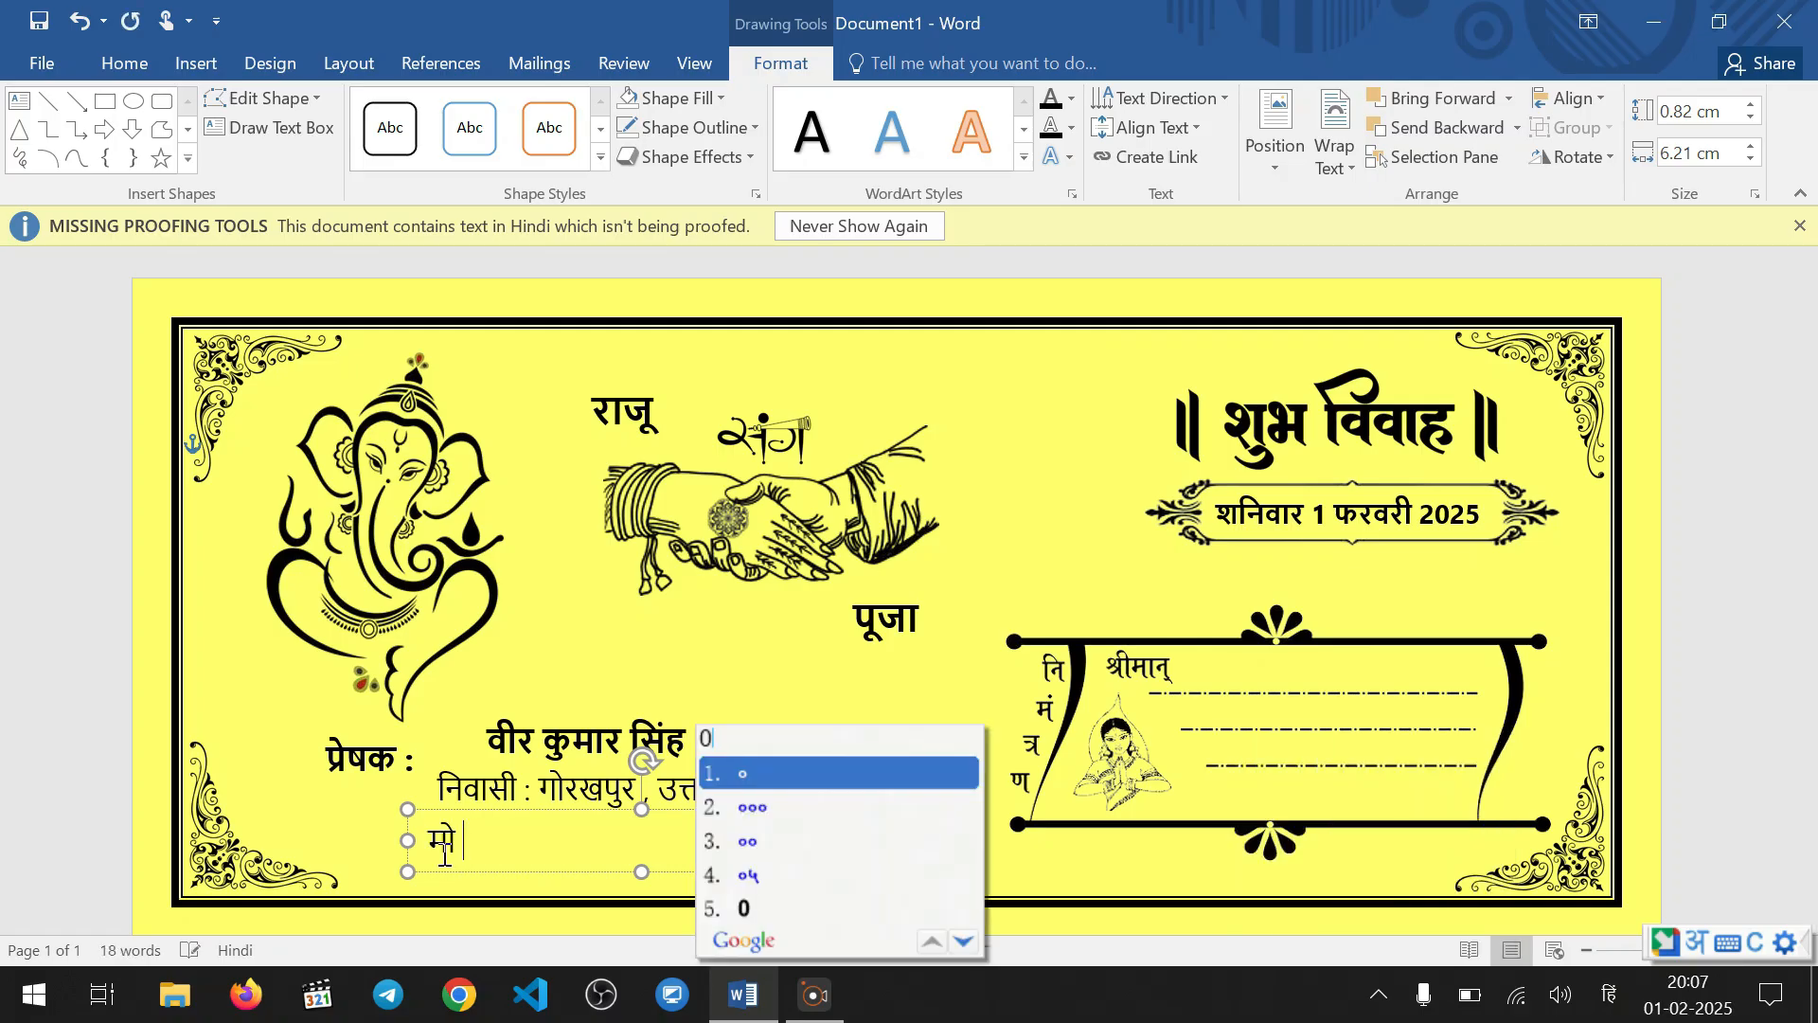
pyautogui.press('space')
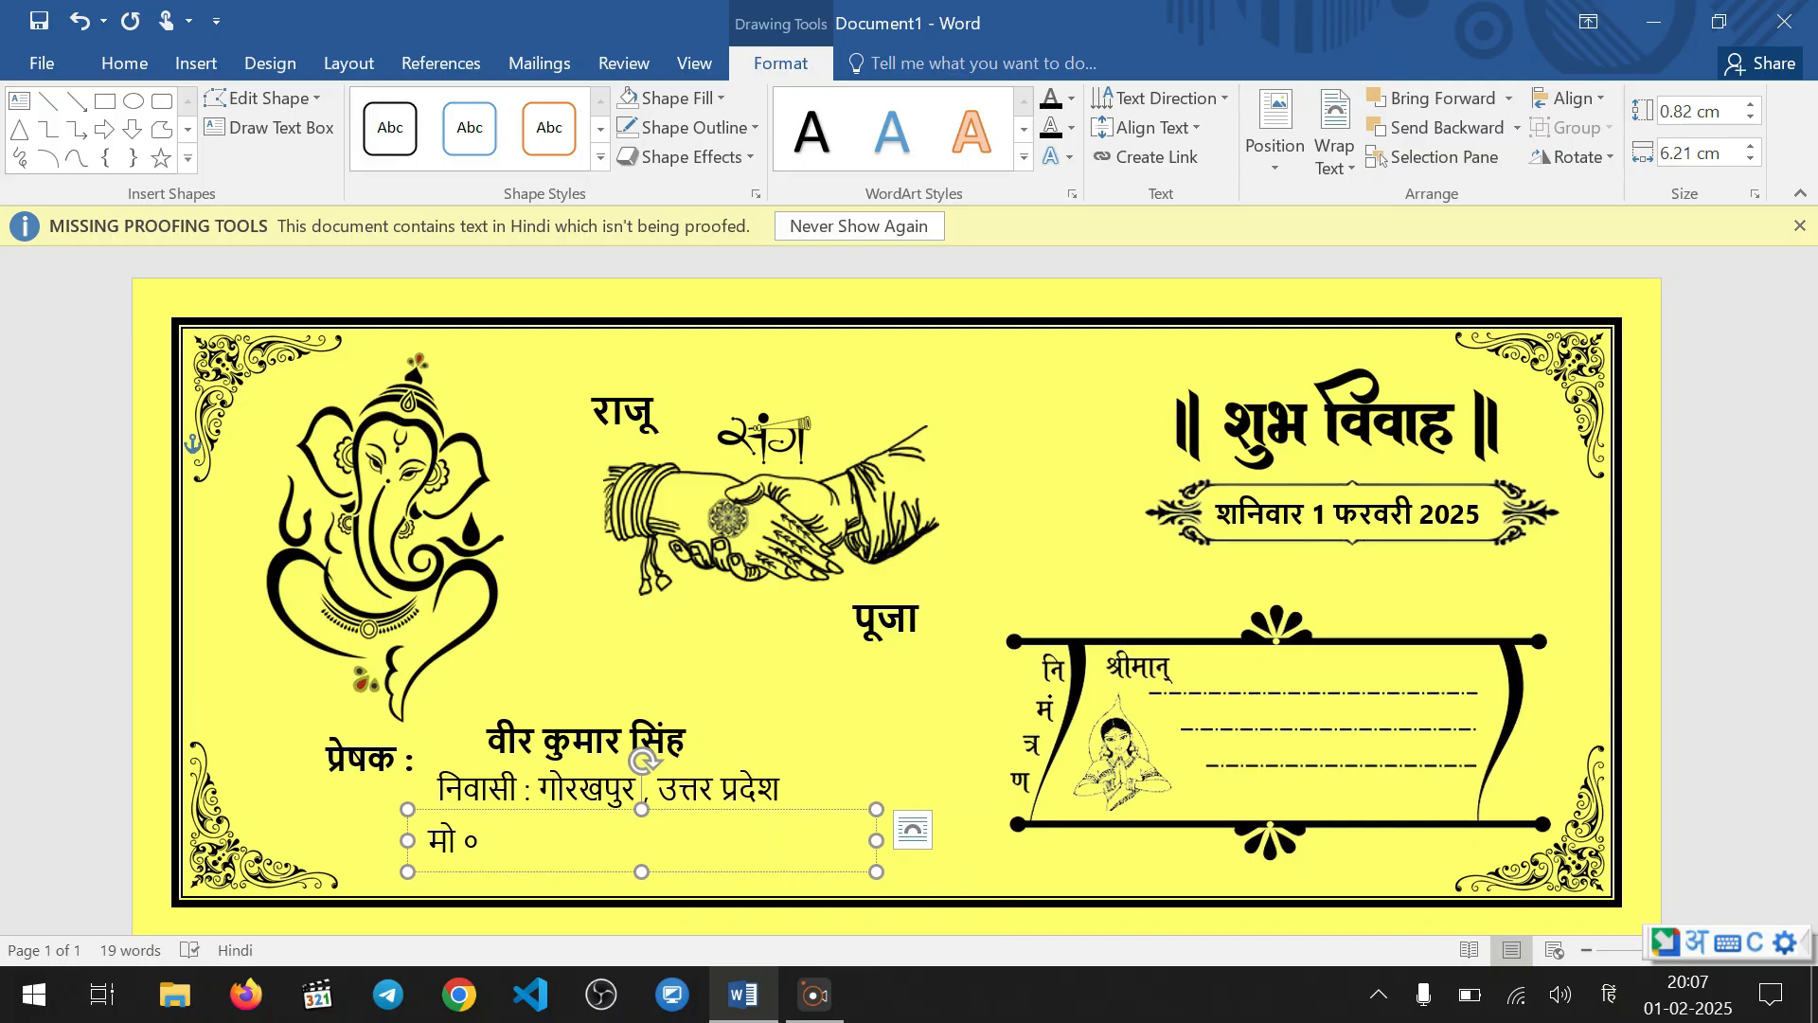
pyautogui.write(':')
pyautogui.write('123')
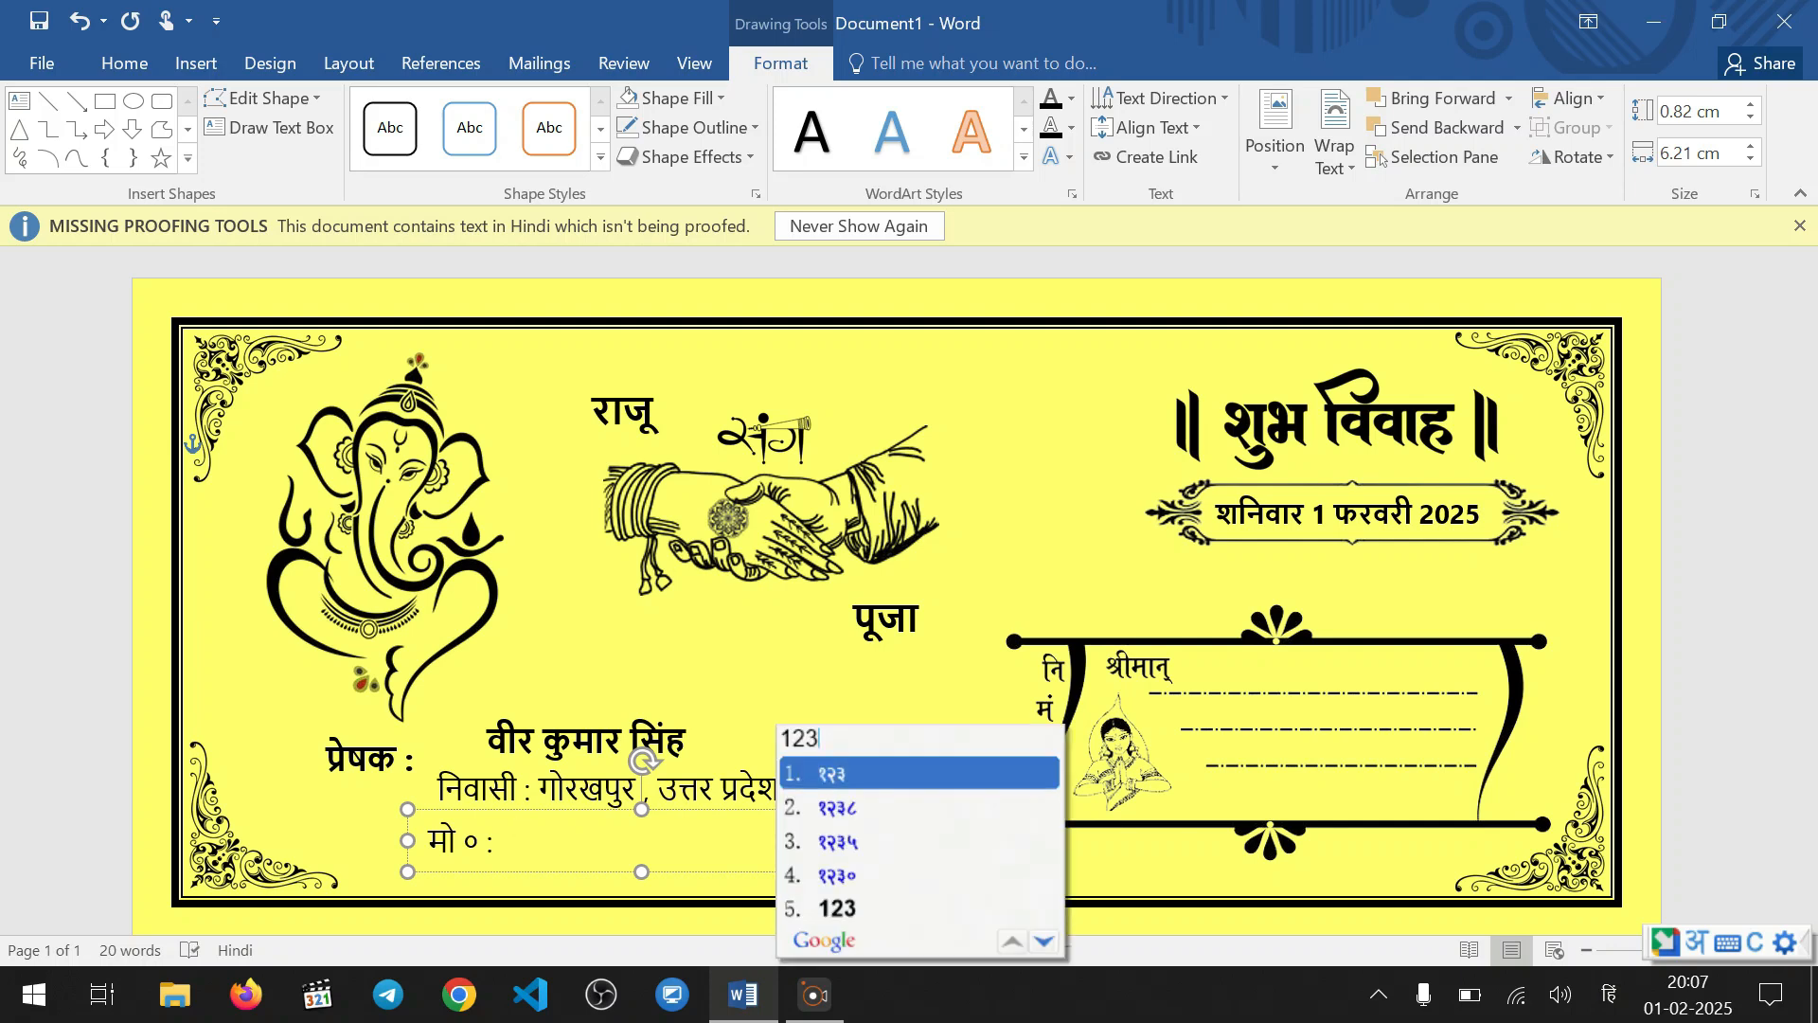
pyautogui.write('4567890')
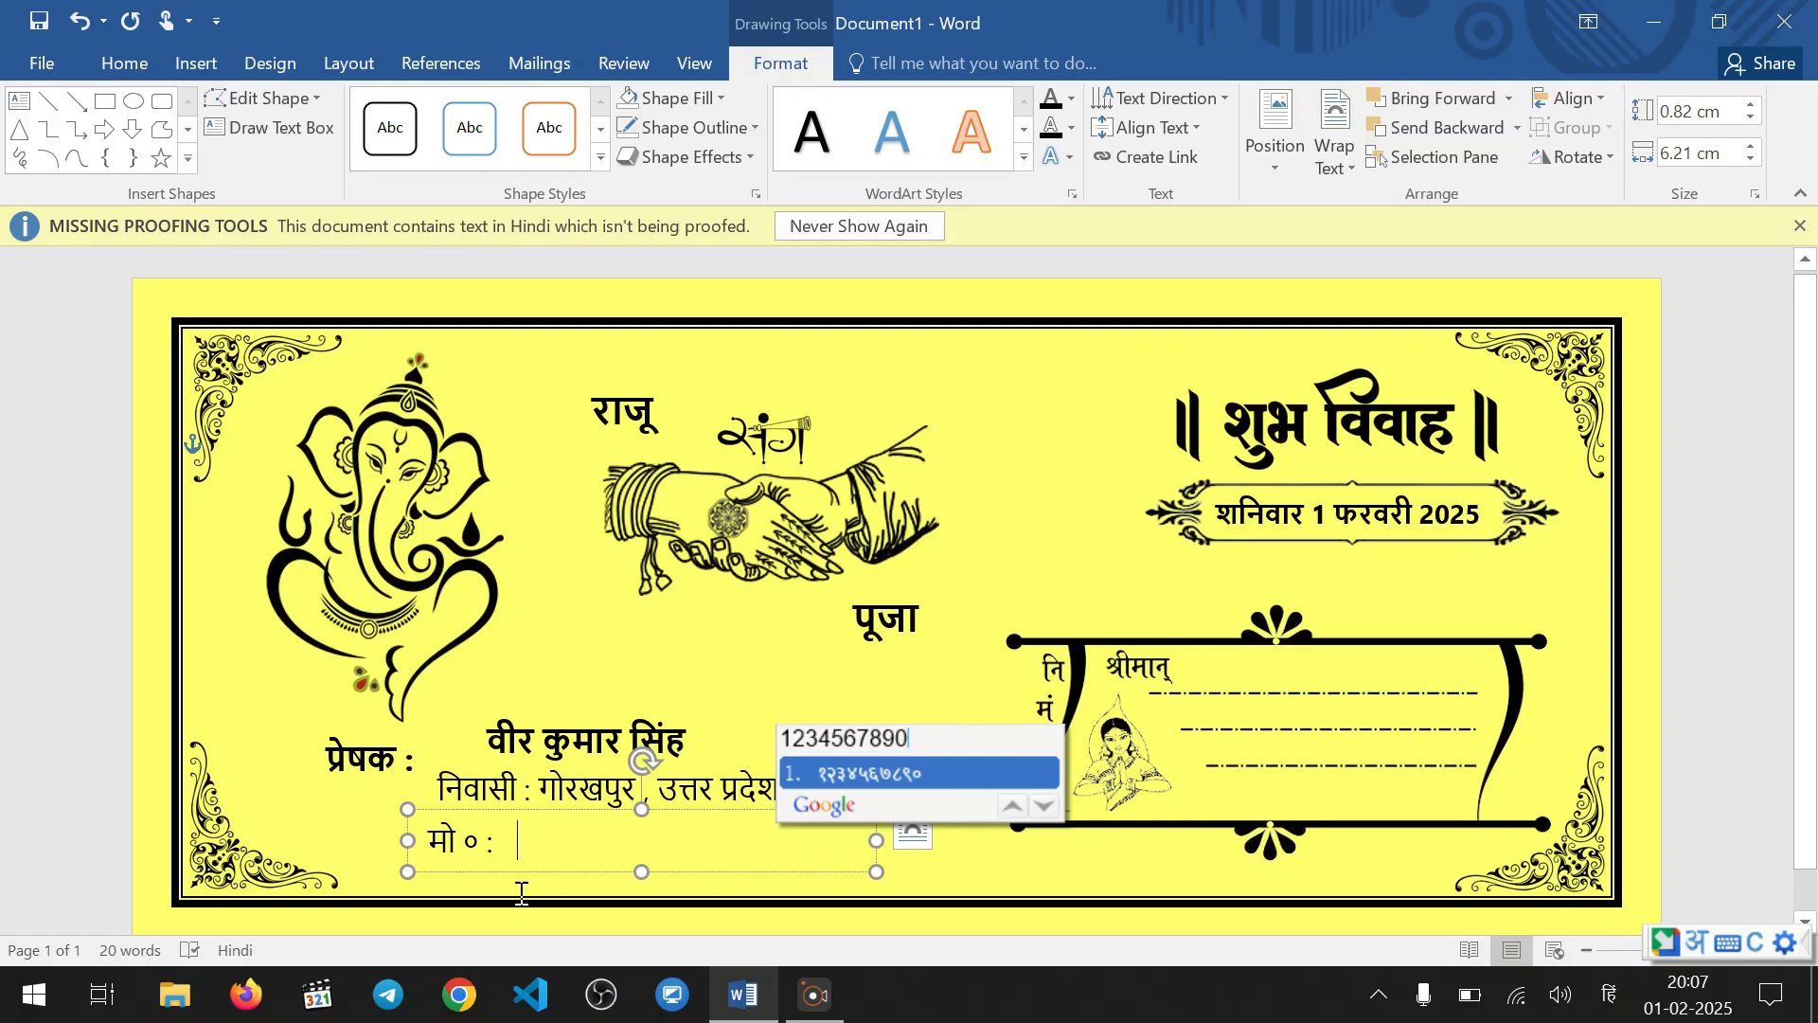
pyautogui.press('BackSpace')
pyautogui.press('BackSpace')
pyautogui.press('BackSpace')
pyautogui.press('BackSpace')
pyautogui.press('BackSpace')
pyautogui.press('BackSpace')
pyautogui.press('BackSpace')
pyautogui.press('BackSpace')
pyautogui.press('BackSpace')
pyautogui.press('BackSpace')
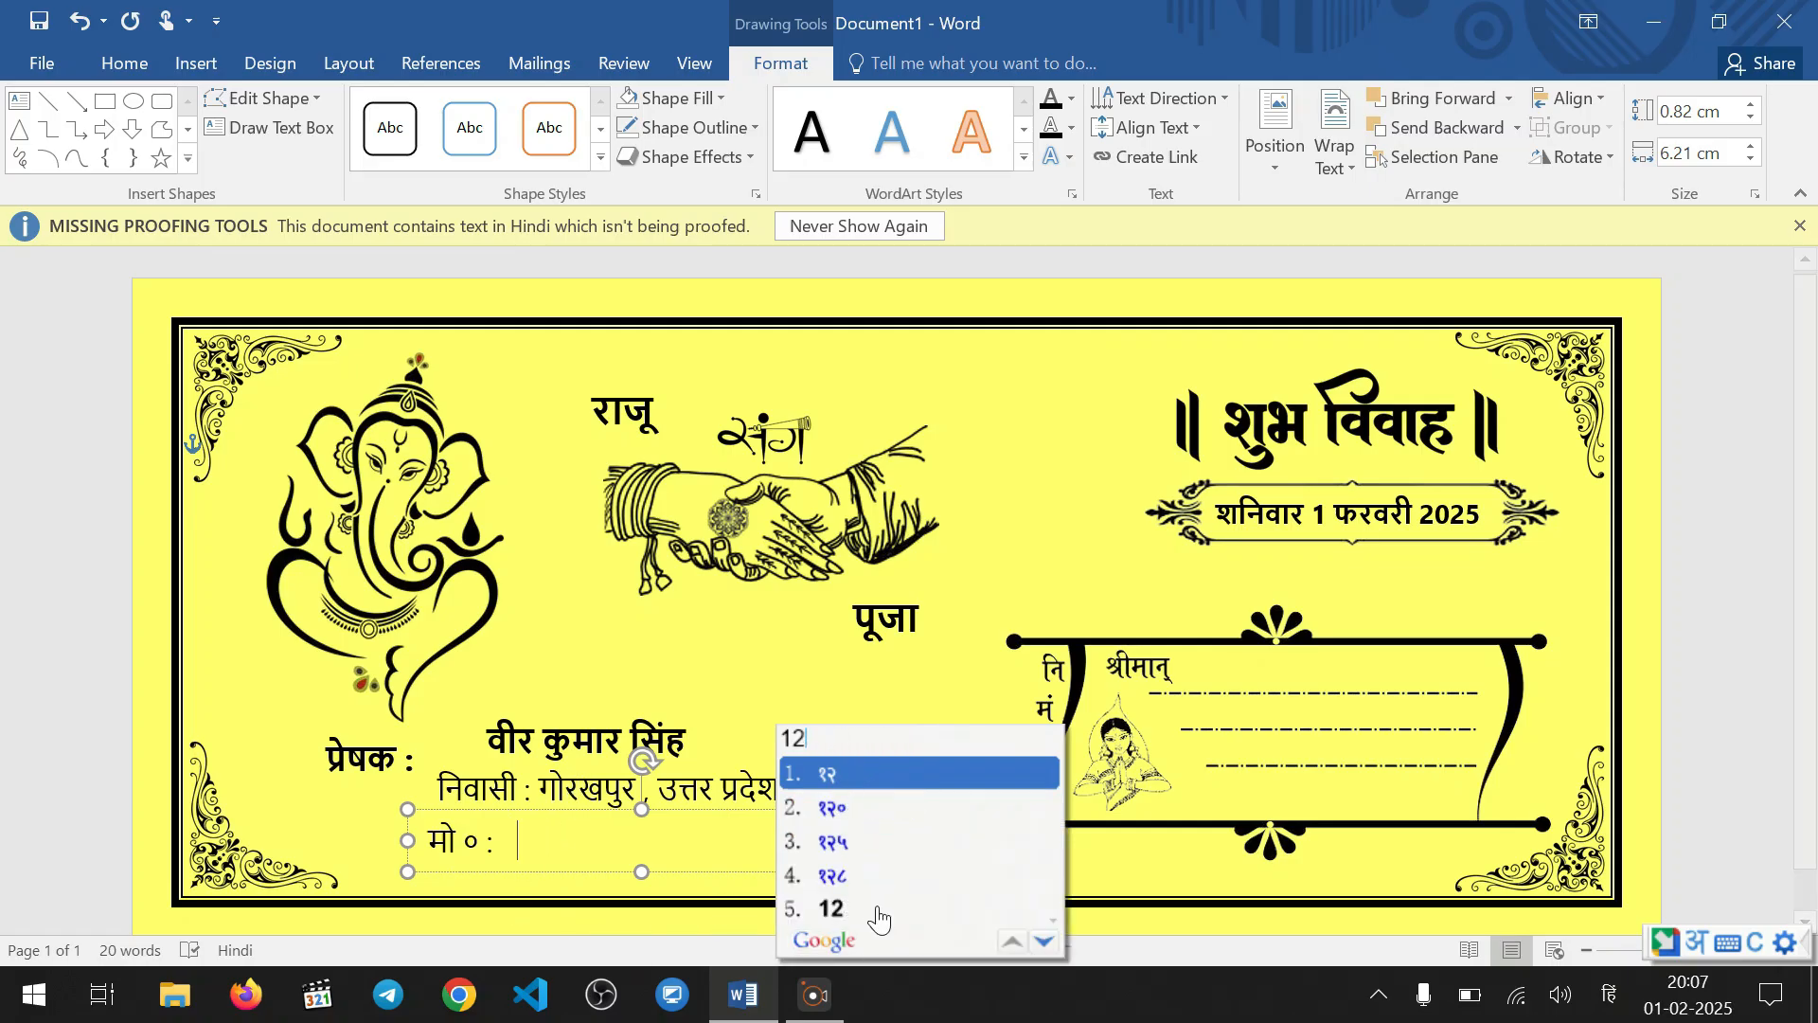
# Switch the input language to English and enter the sender's first mobile number after "मो ० :", followed by a comma
pyautogui.click(1696, 940)
pyautogui.click(1211, 646)
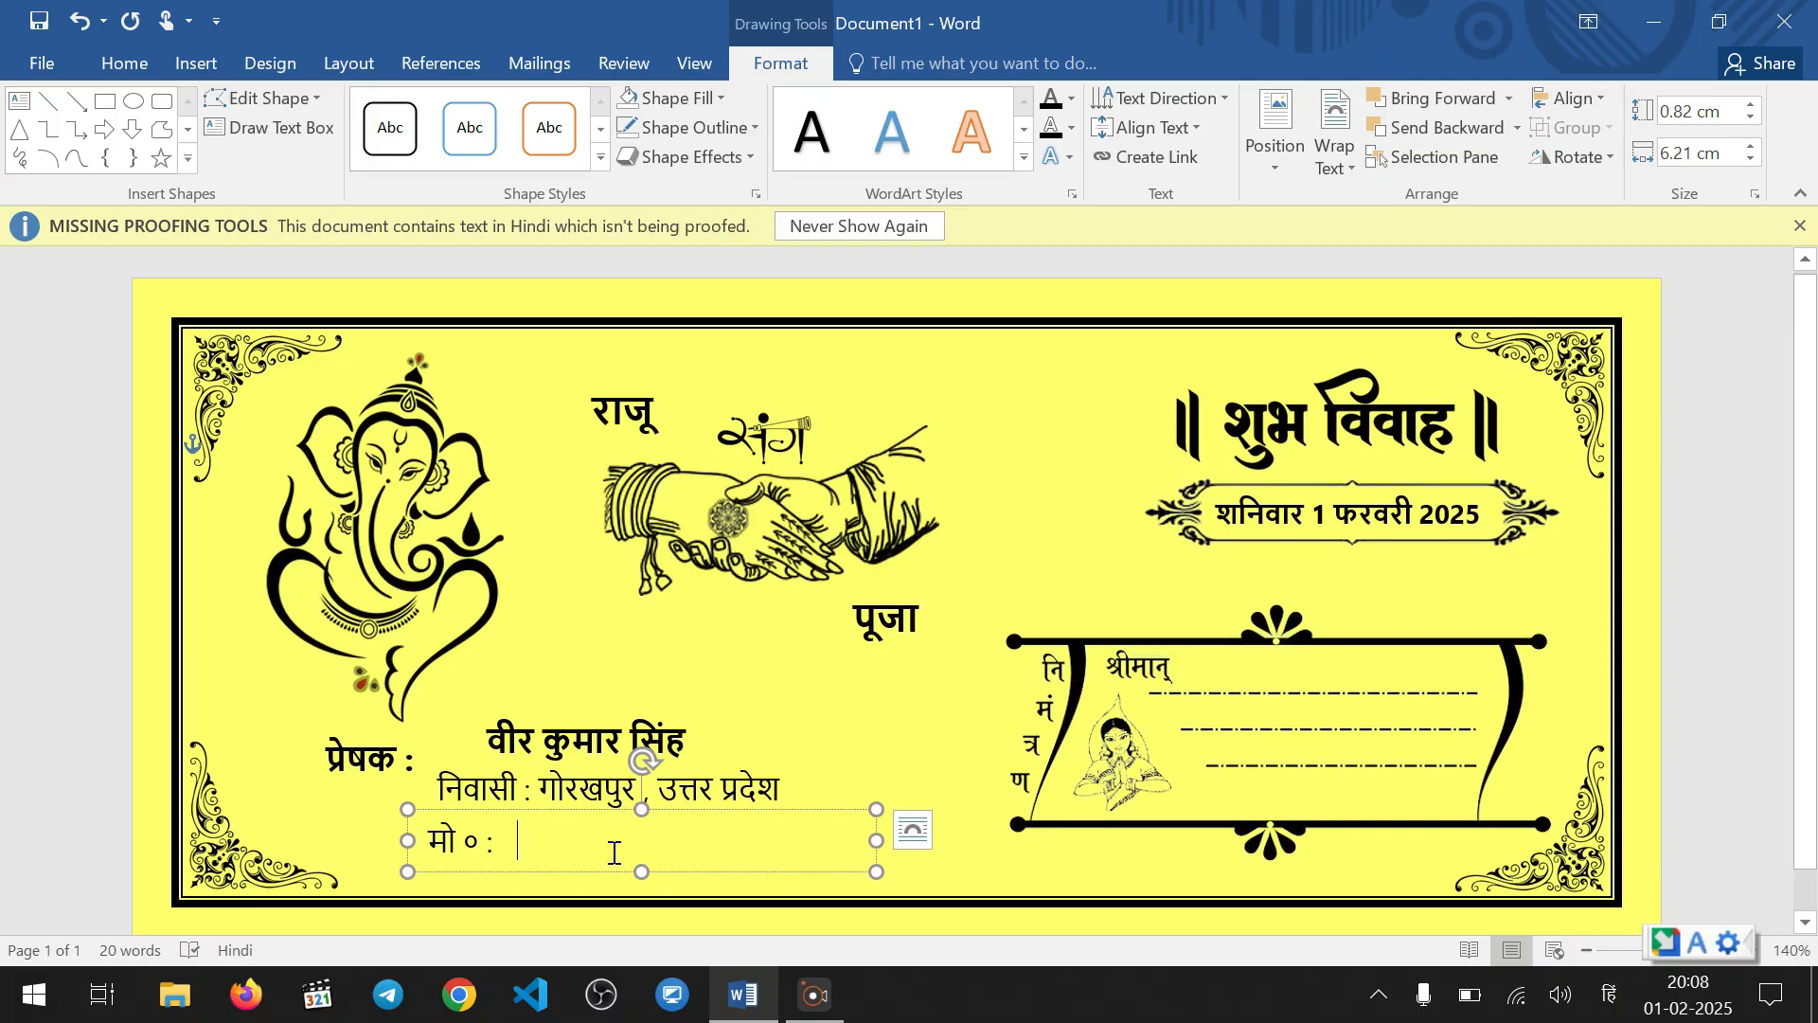
pyautogui.write('1234')
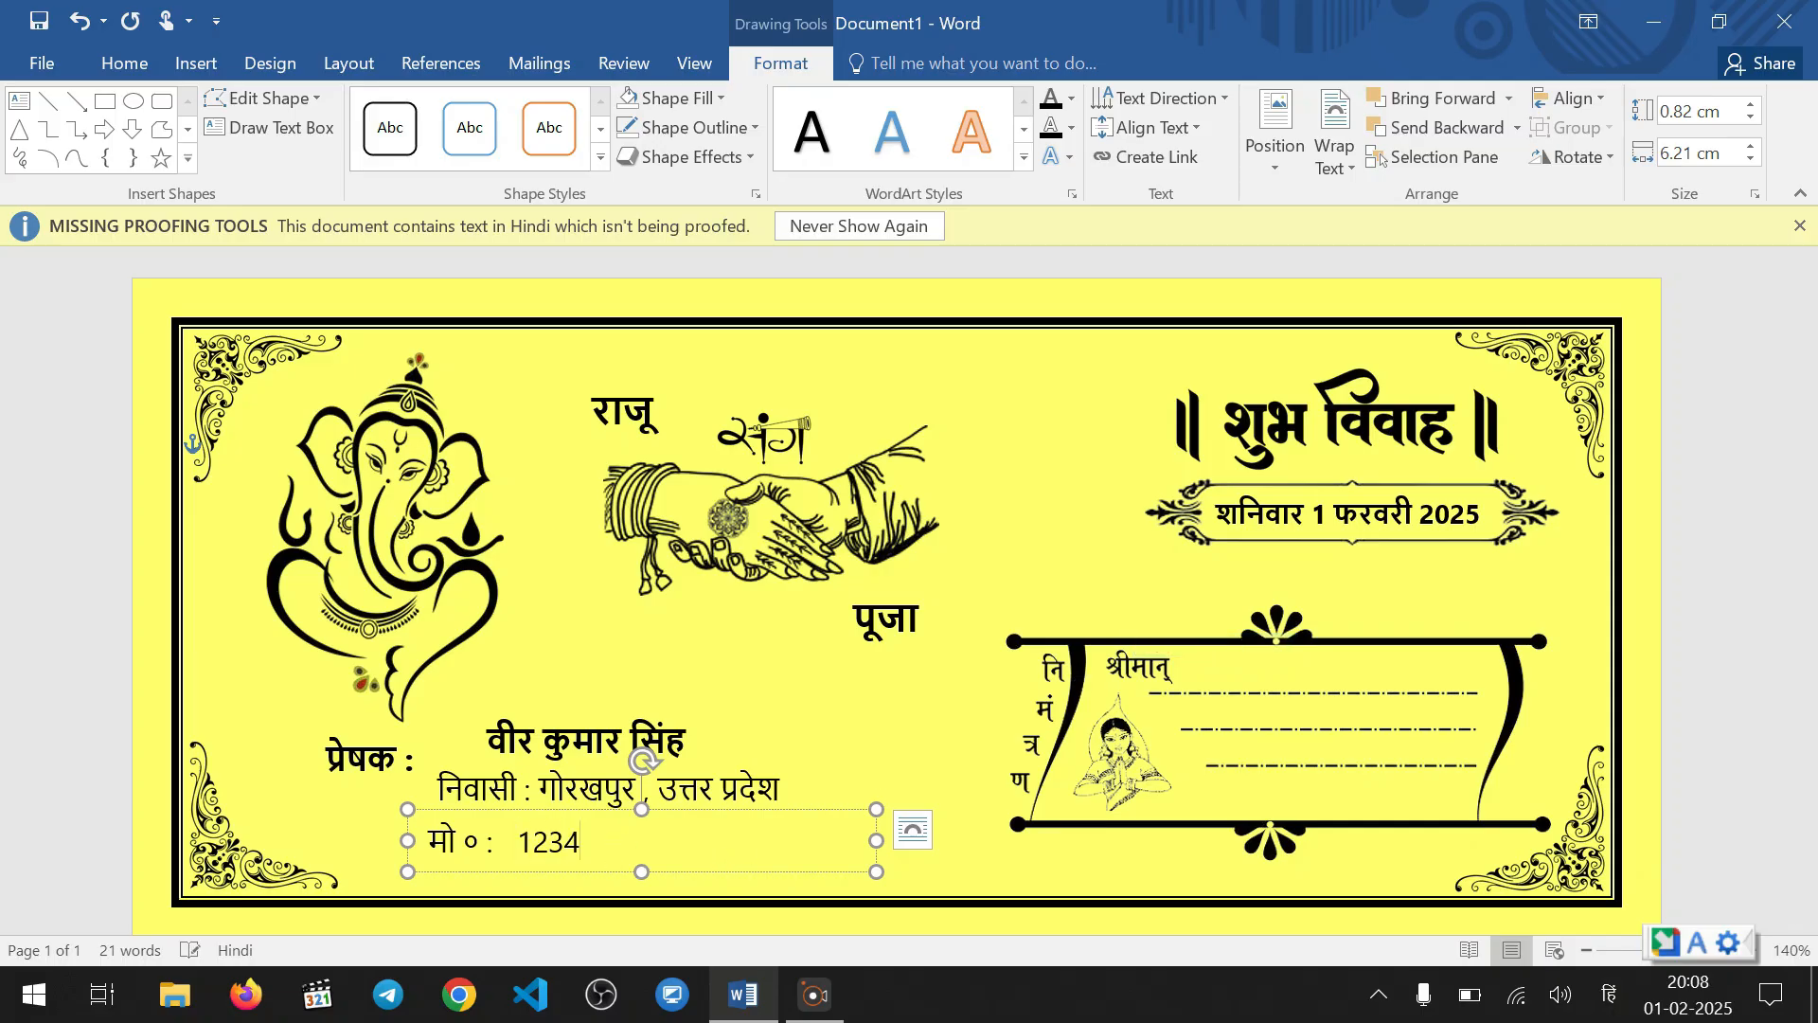
pyautogui.write('567890 ,')
pyautogui.write('987')
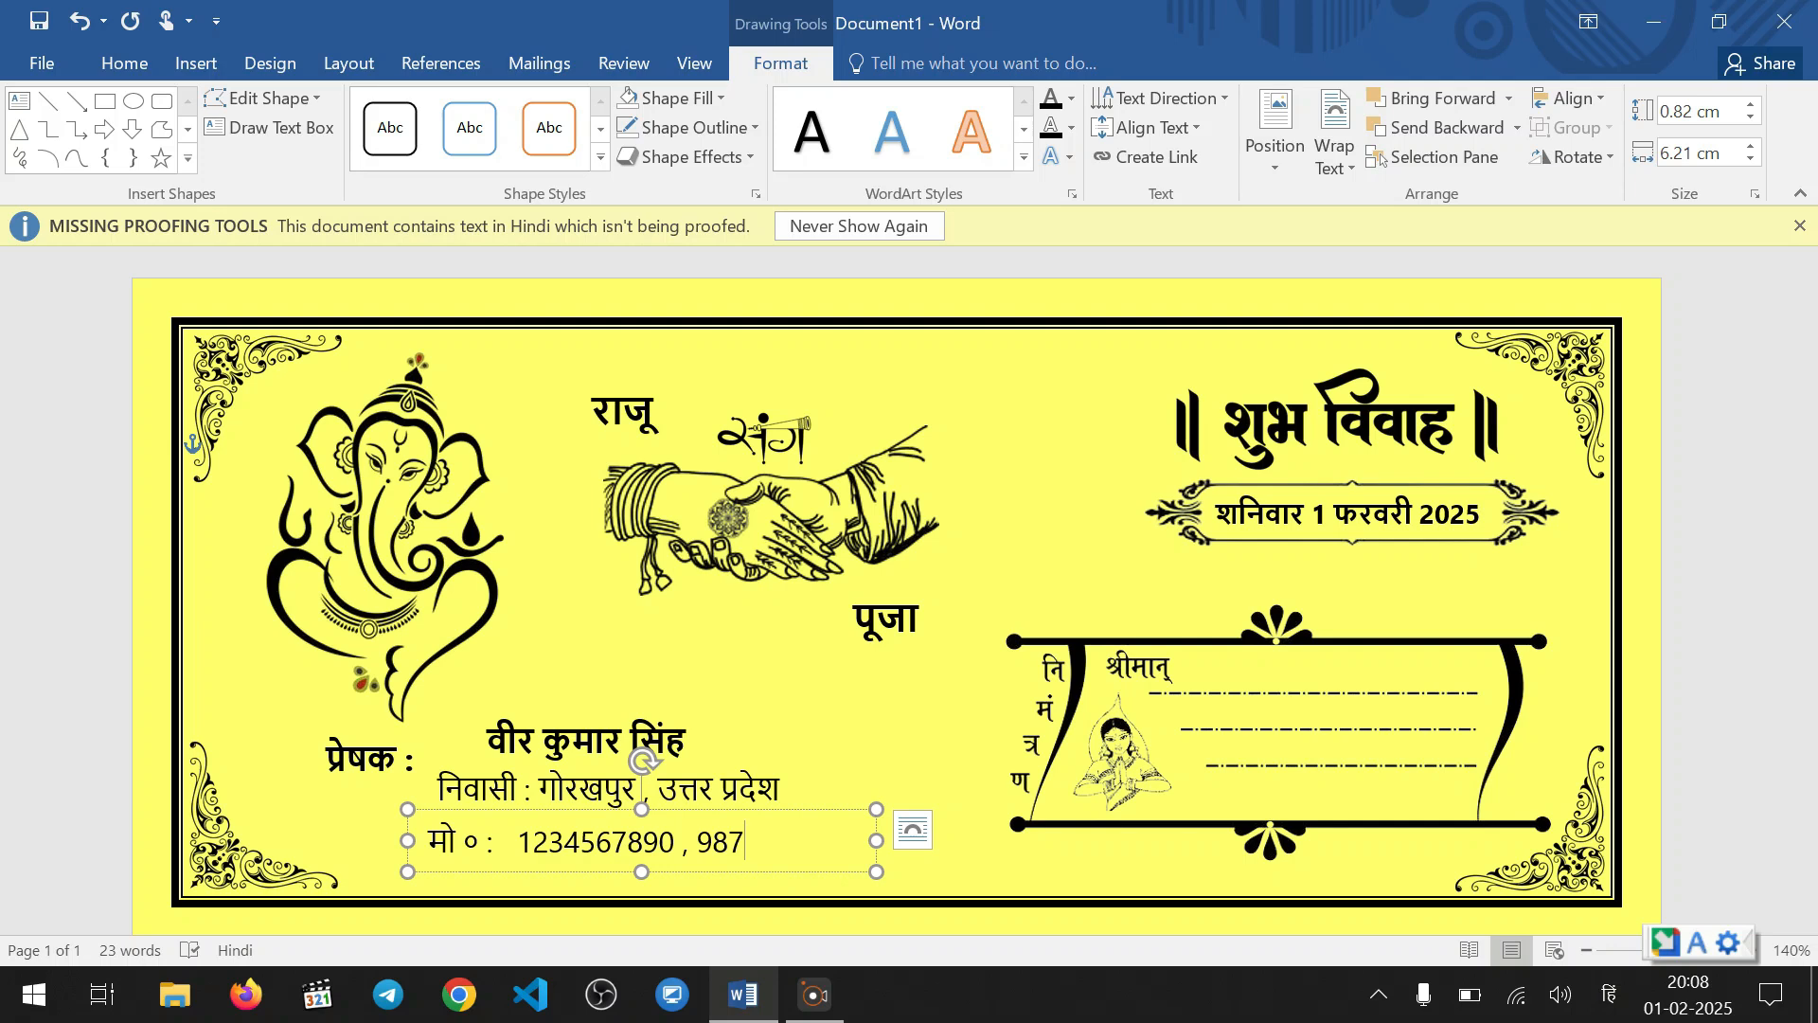
pyautogui.press('Left')
pyautogui.press('BackSpace')
pyautogui.press('BackSpace')
pyautogui.press('BackSpace')
# Enter the sender's second mobile number after the comma
pyautogui.write('123456789')
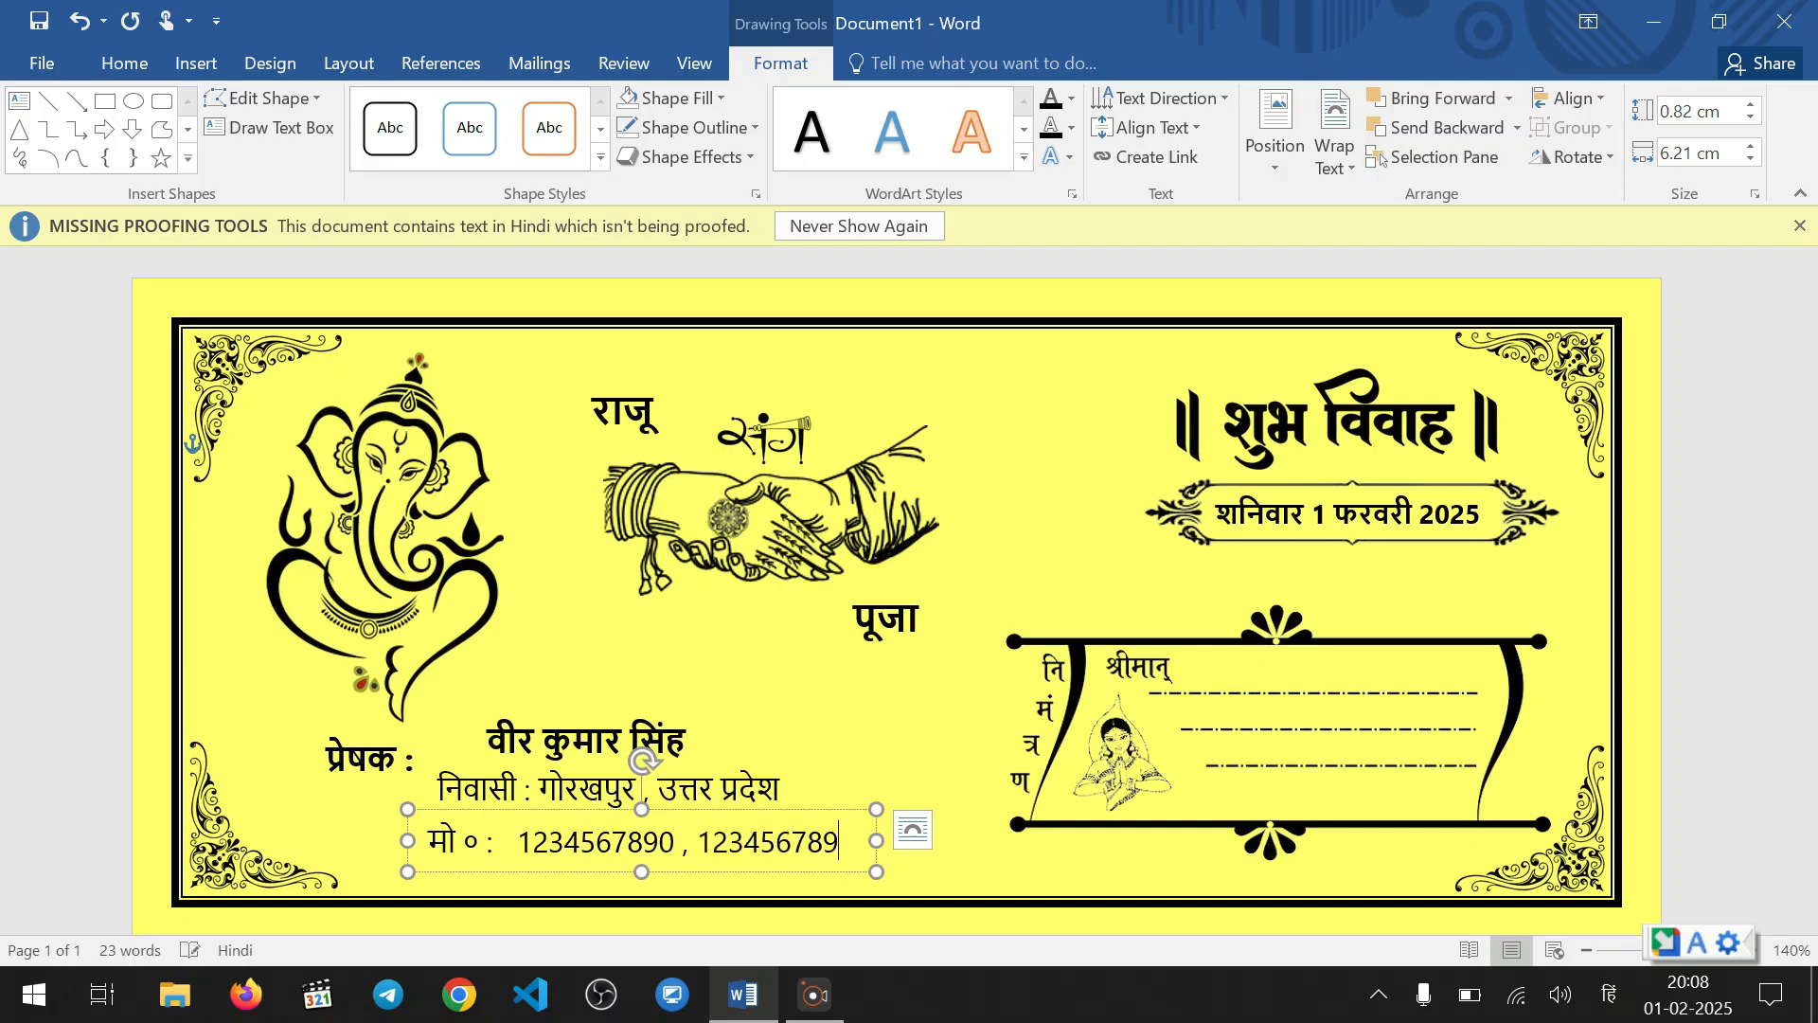
pyautogui.write('0')
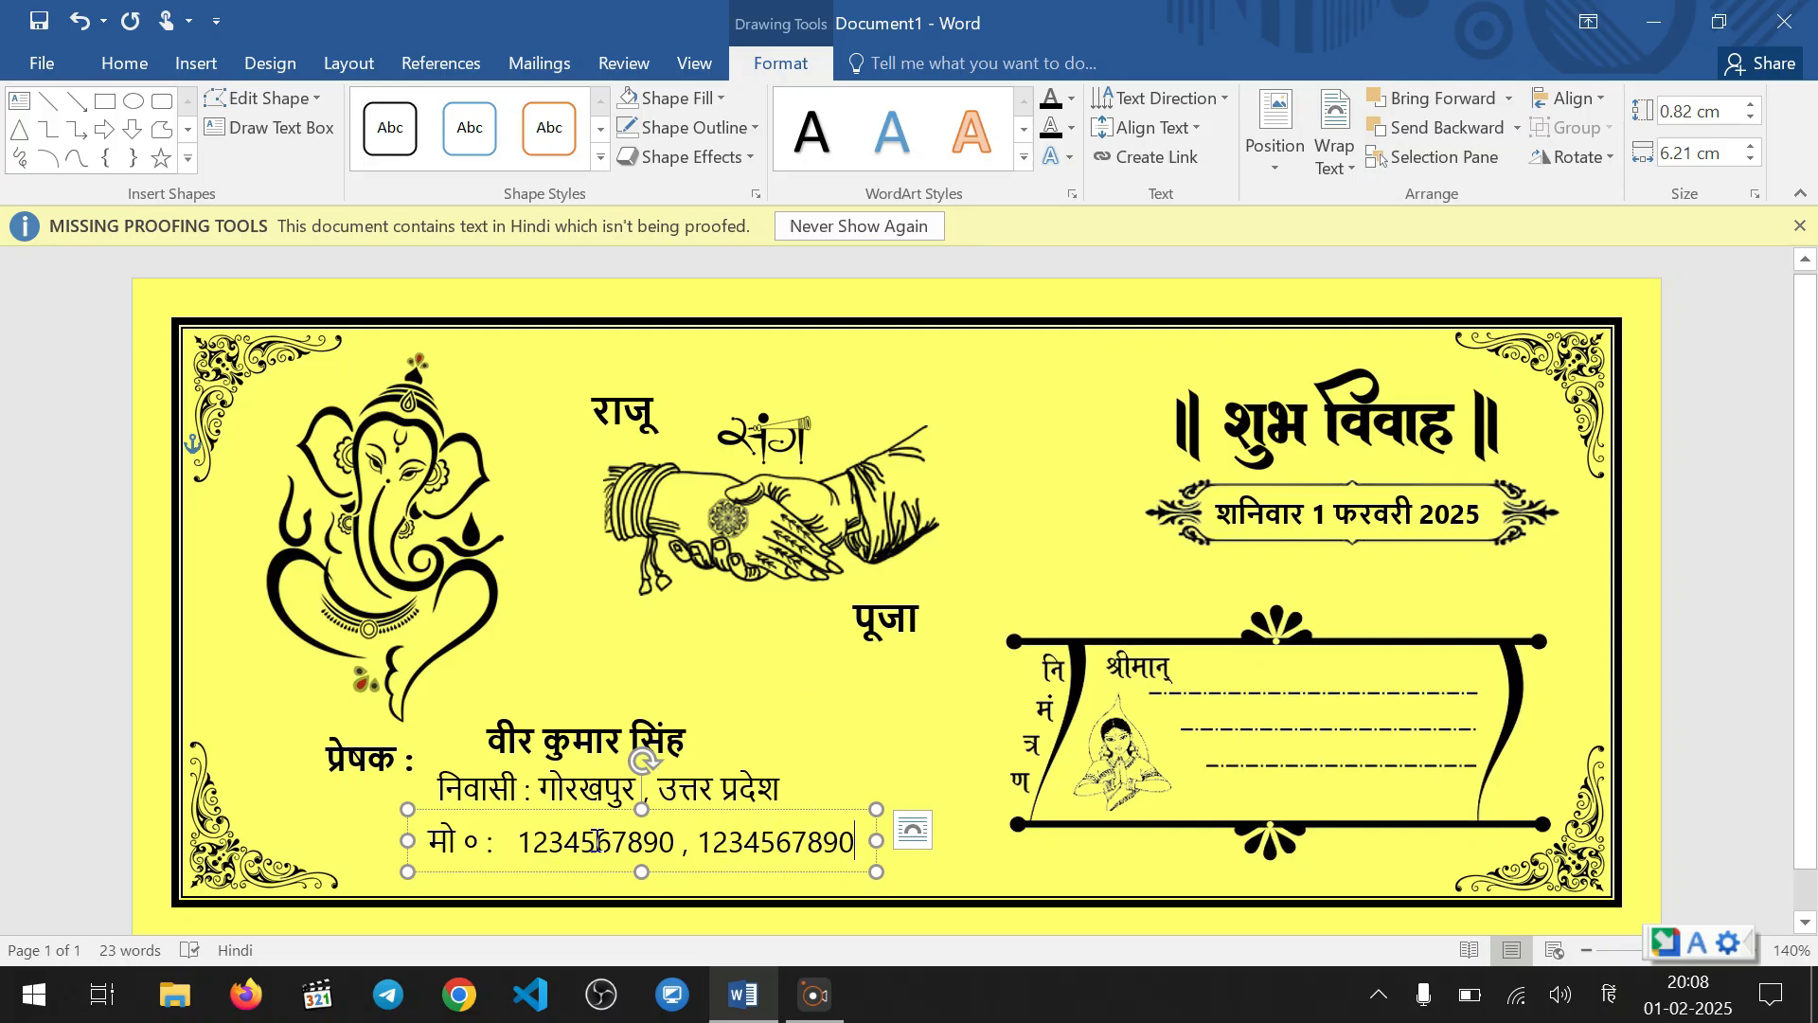
# Move the mobile number text box left and slightly up beneath the "निवासी" line
pyautogui.click(593, 811)
pyautogui.moveTo(593, 812); pyautogui.dragTo(563, 808)
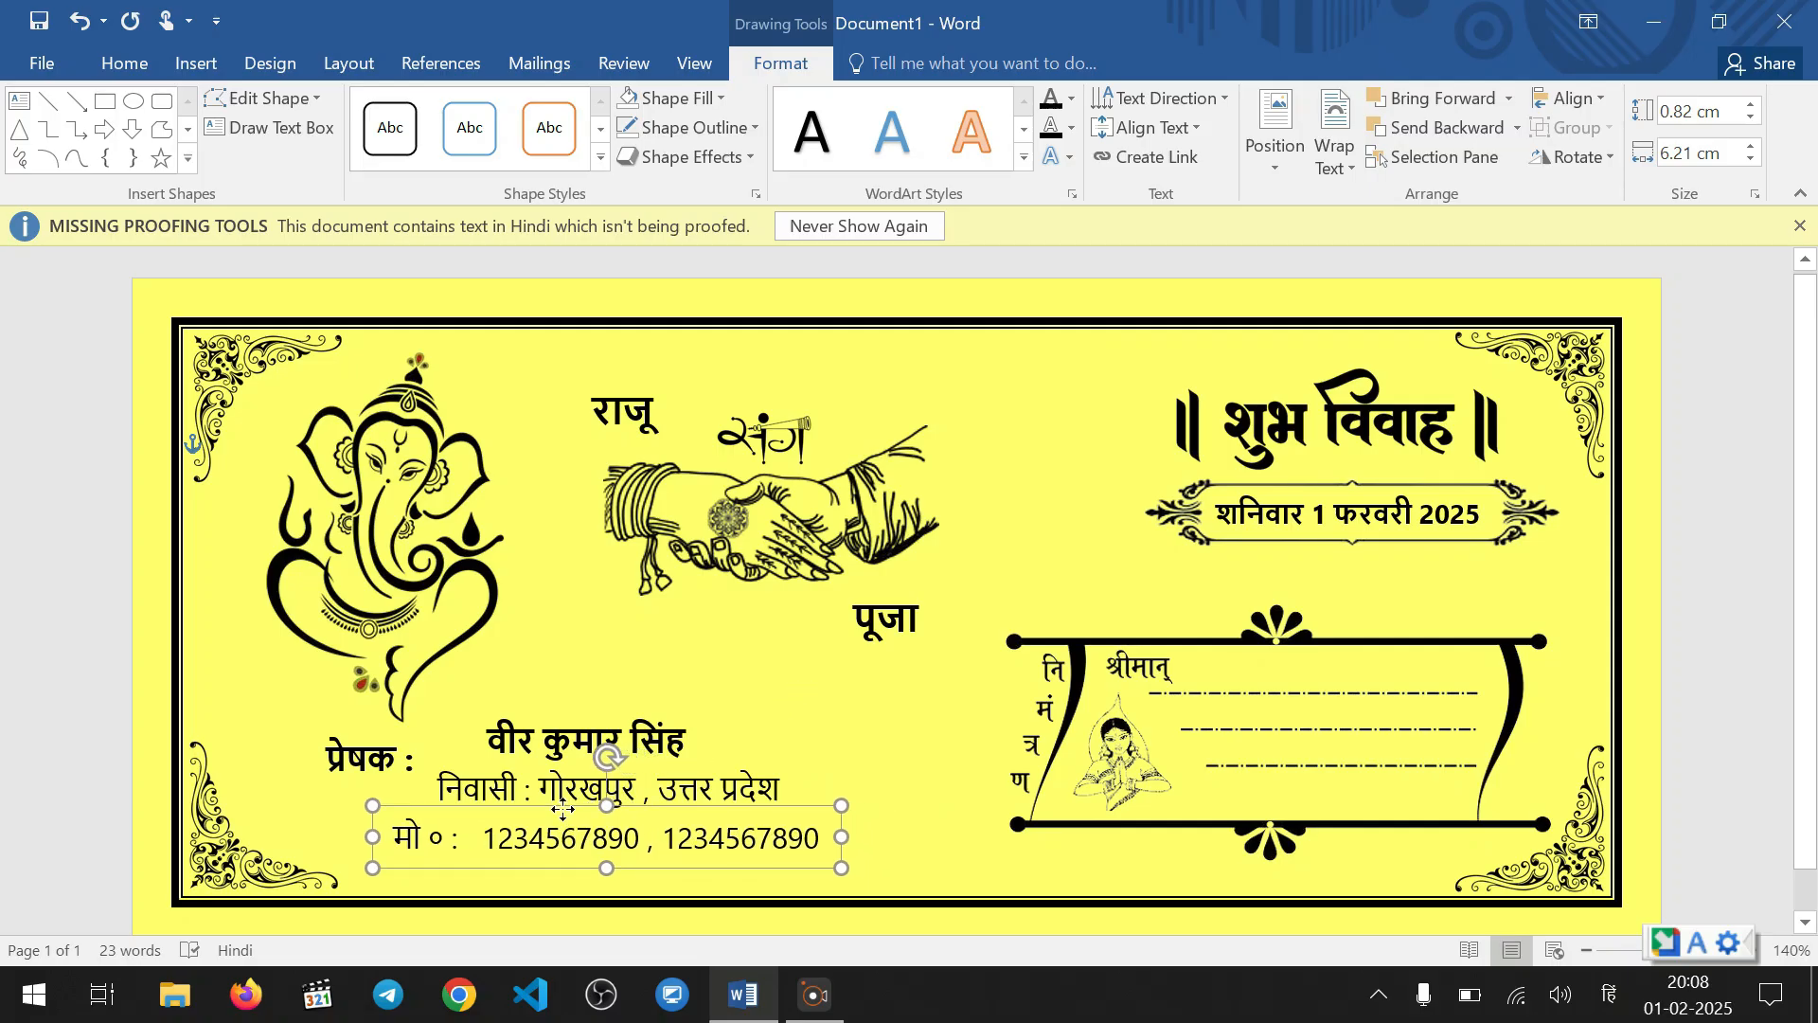
pyautogui.click(752, 719)
pyautogui.click(592, 581)
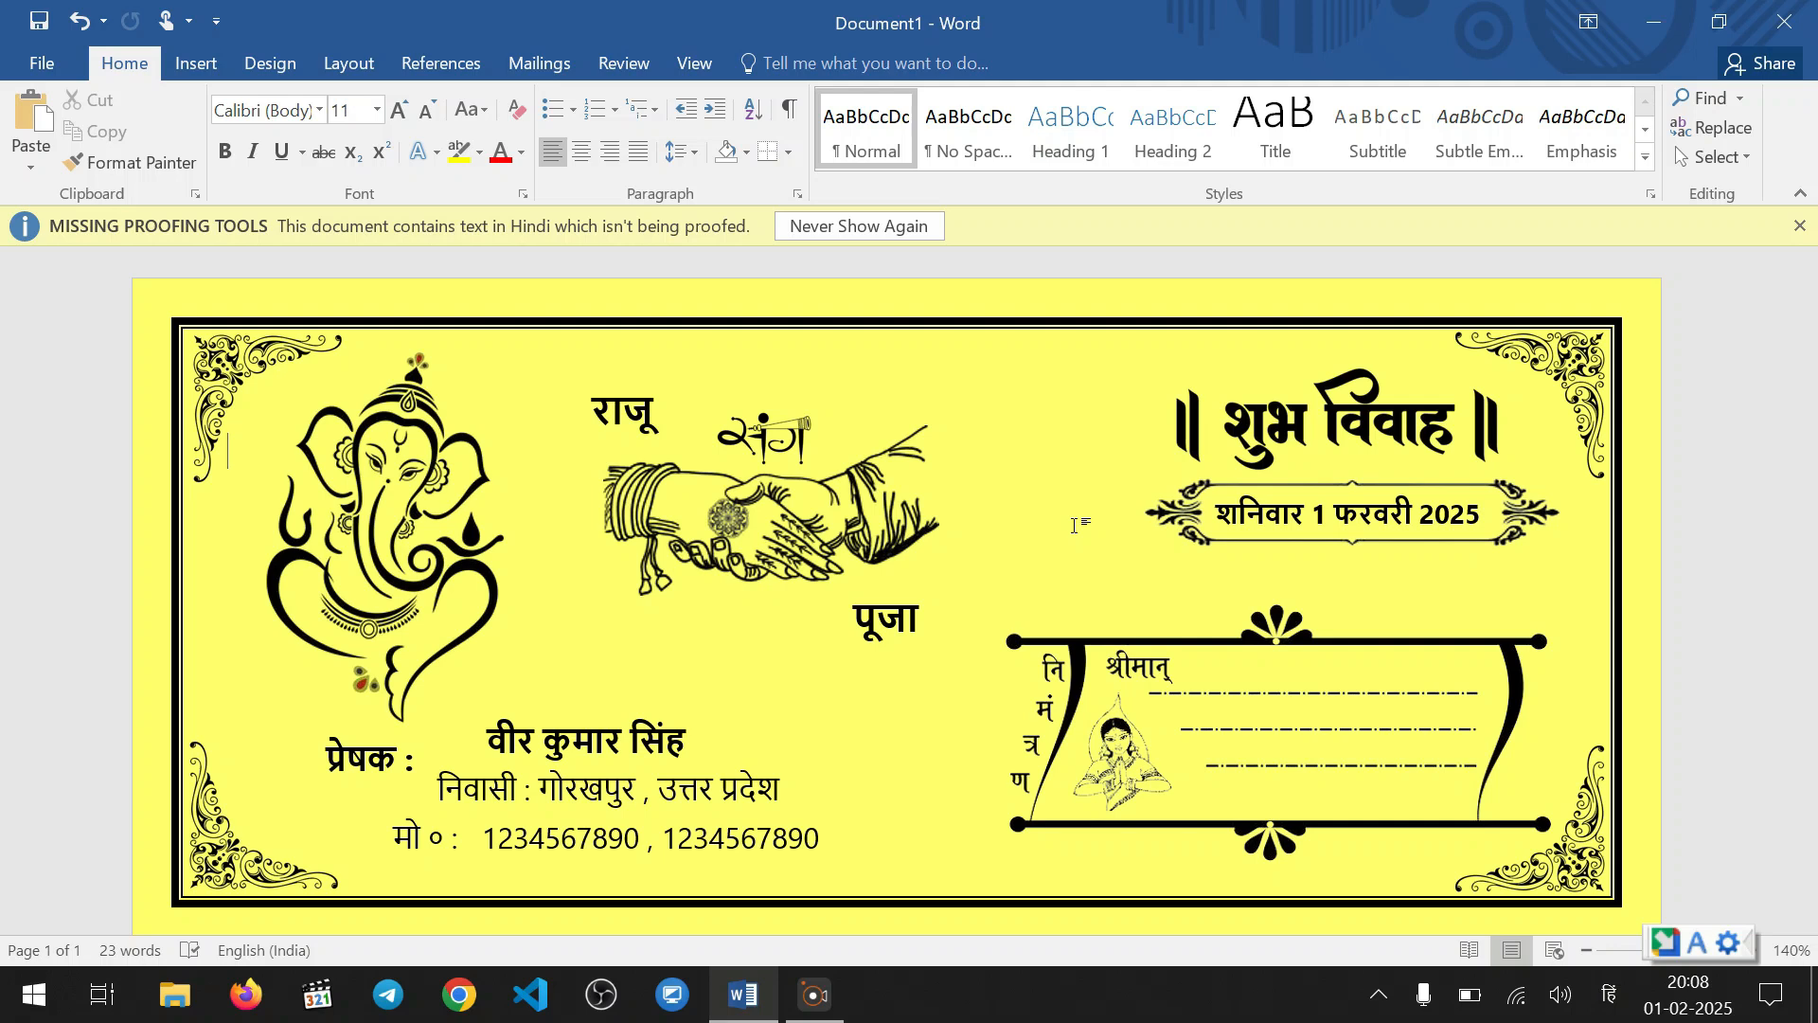
# Nudge the mobile number text box a little further left and dismiss the missing proofing tools notice
pyautogui.click(529, 839)
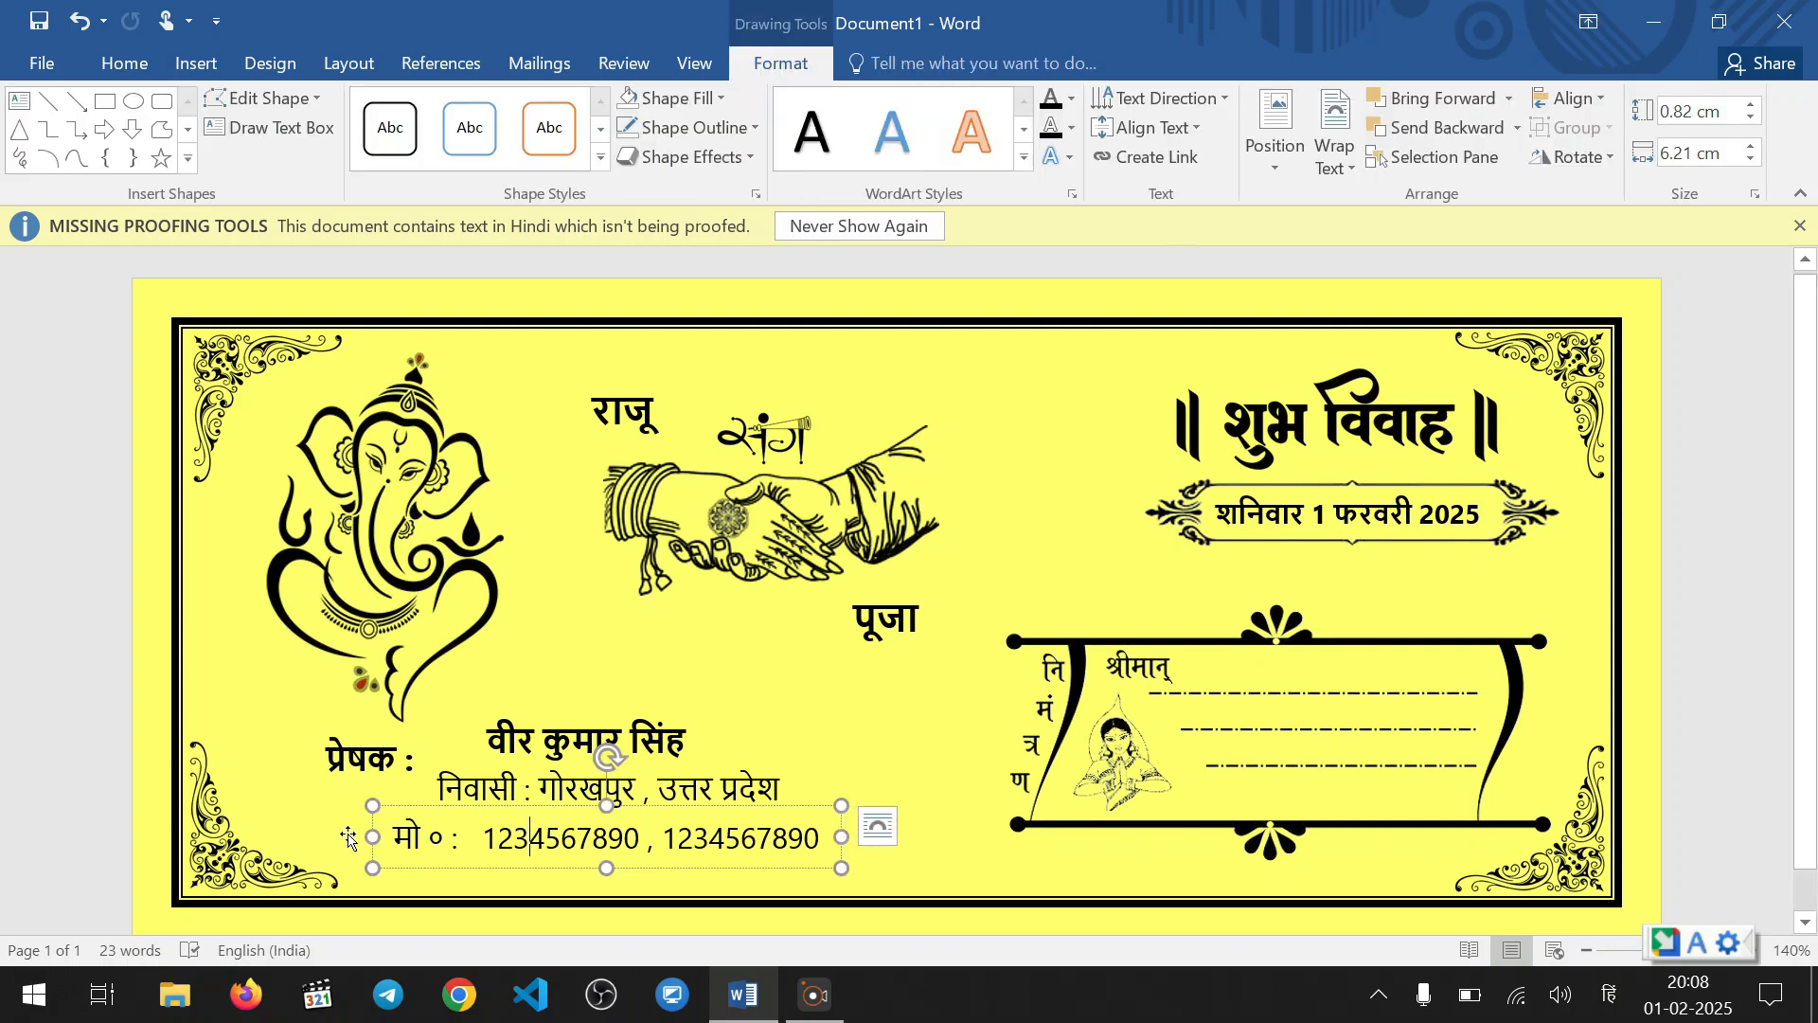
pyautogui.moveTo(422, 807); pyautogui.dragTo(403, 805)
pyautogui.click(709, 671)
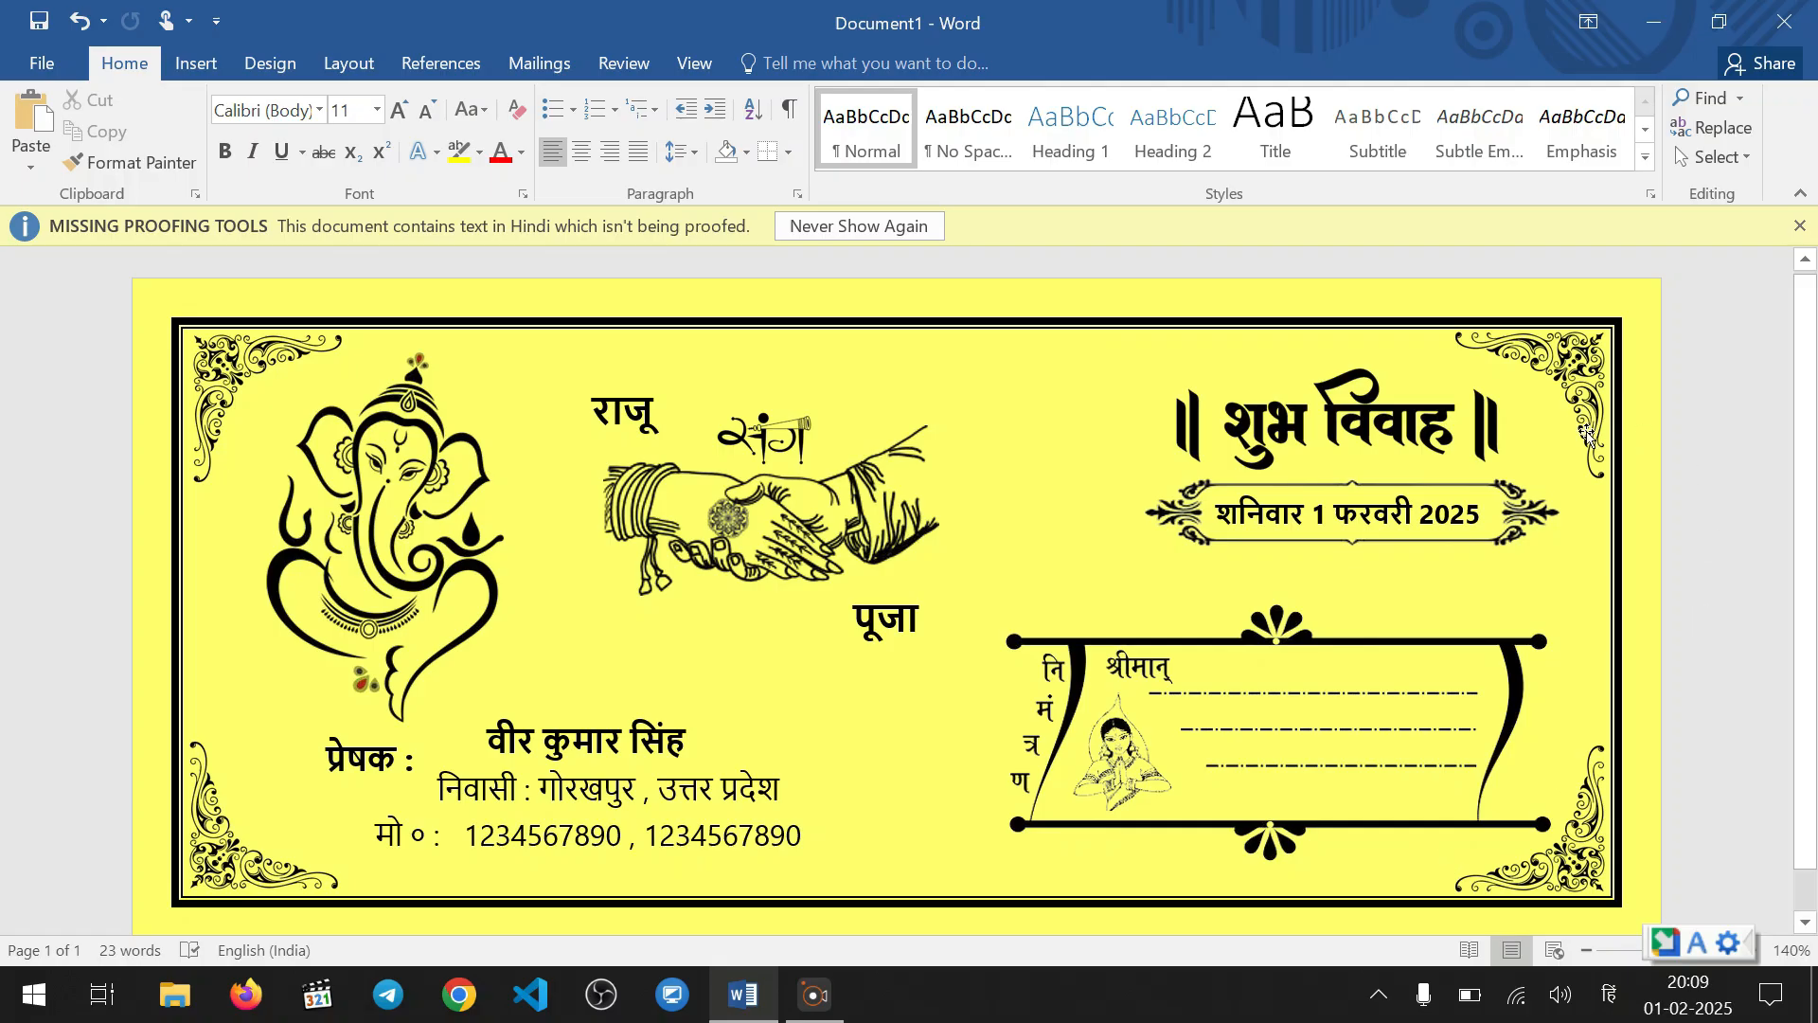
pyautogui.click(1799, 225)
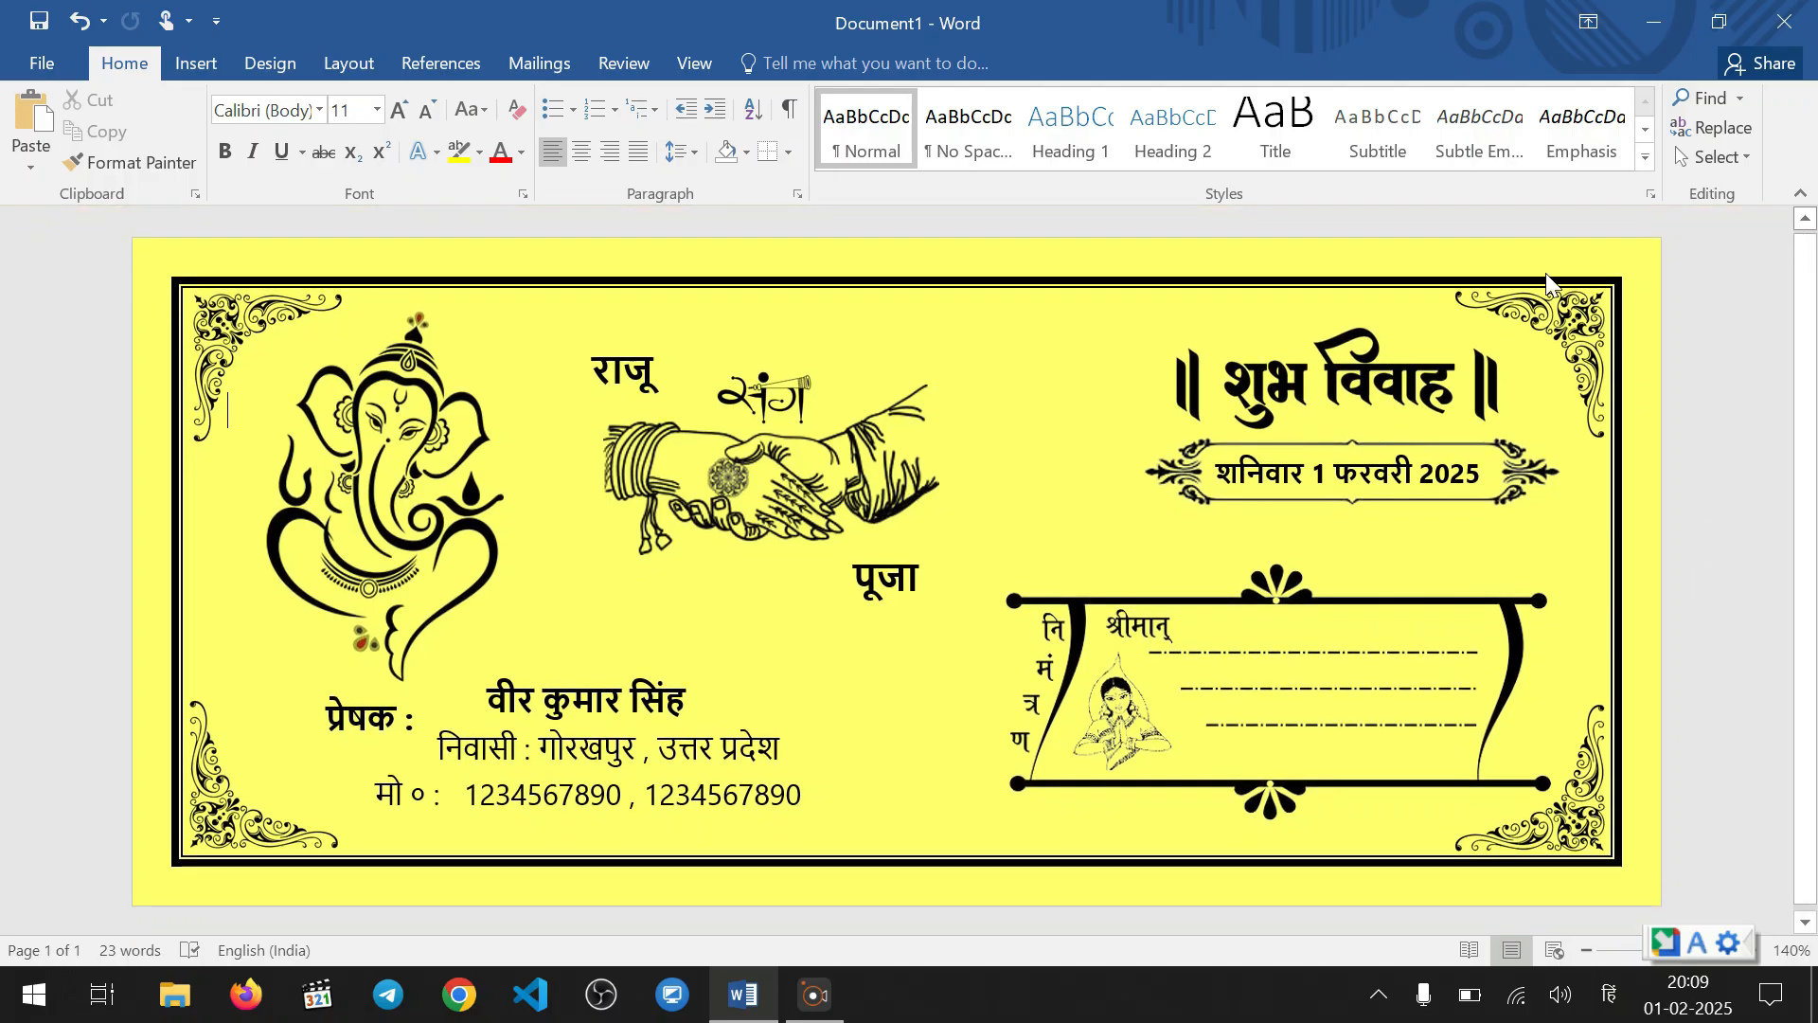